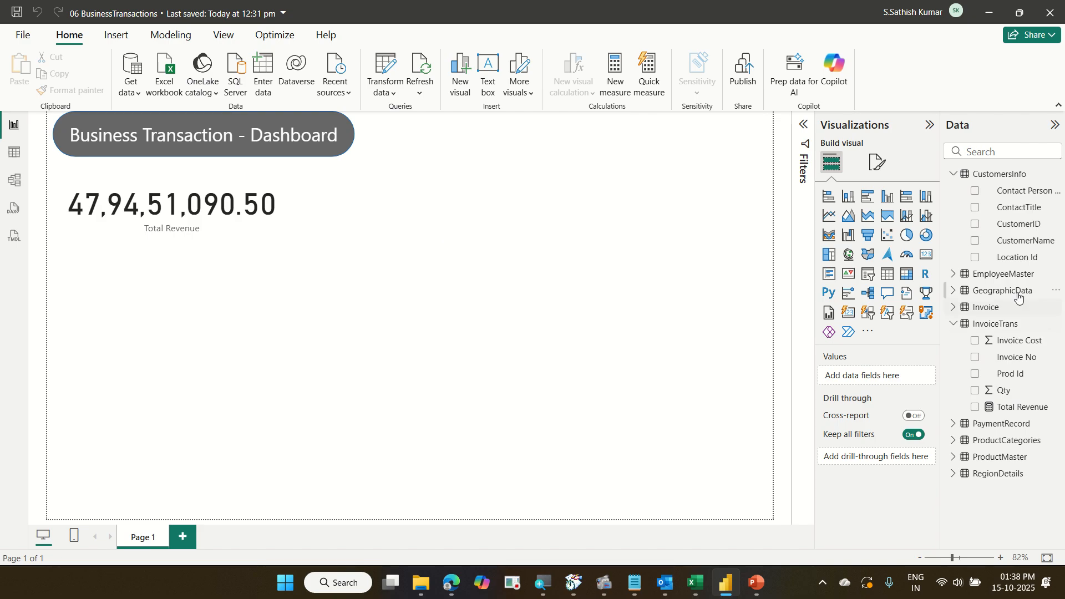
Inspect the Total Revenue card and its measure formula.
click(251, 230)
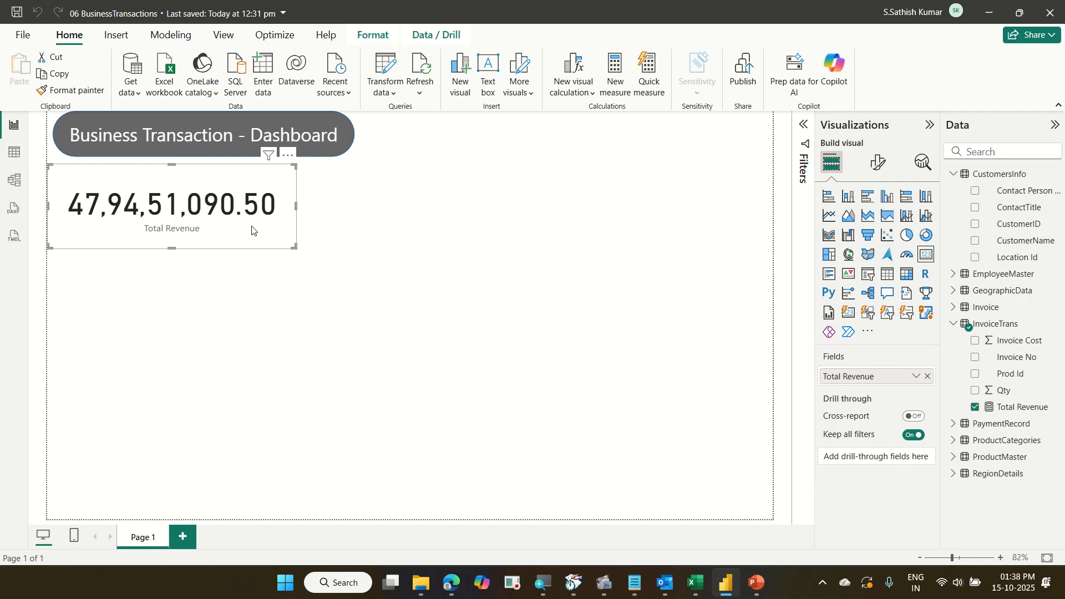
drag(251, 230, 257, 240)
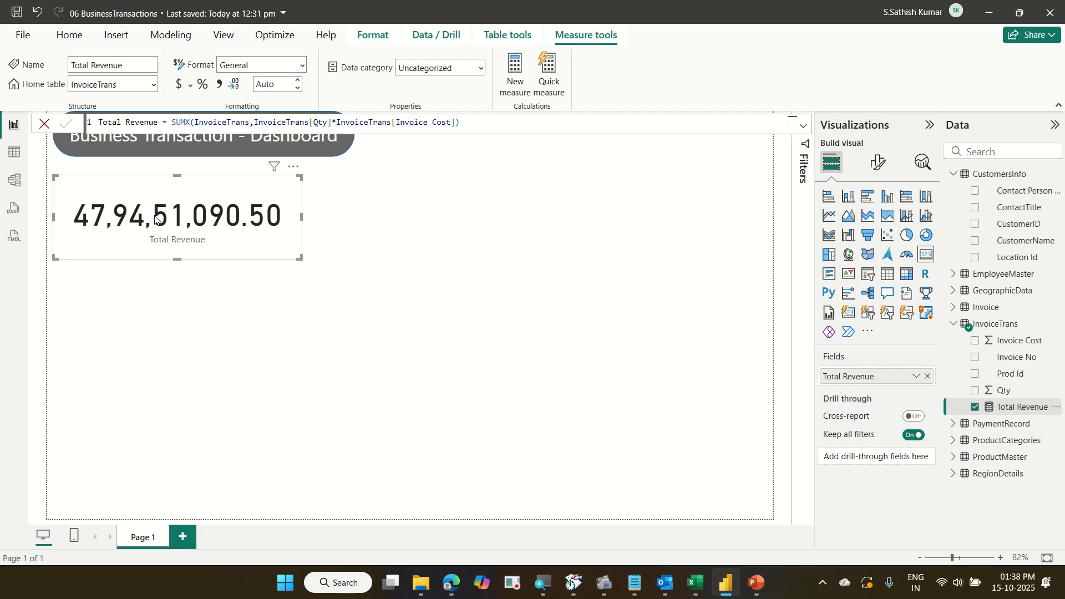
click(412, 258)
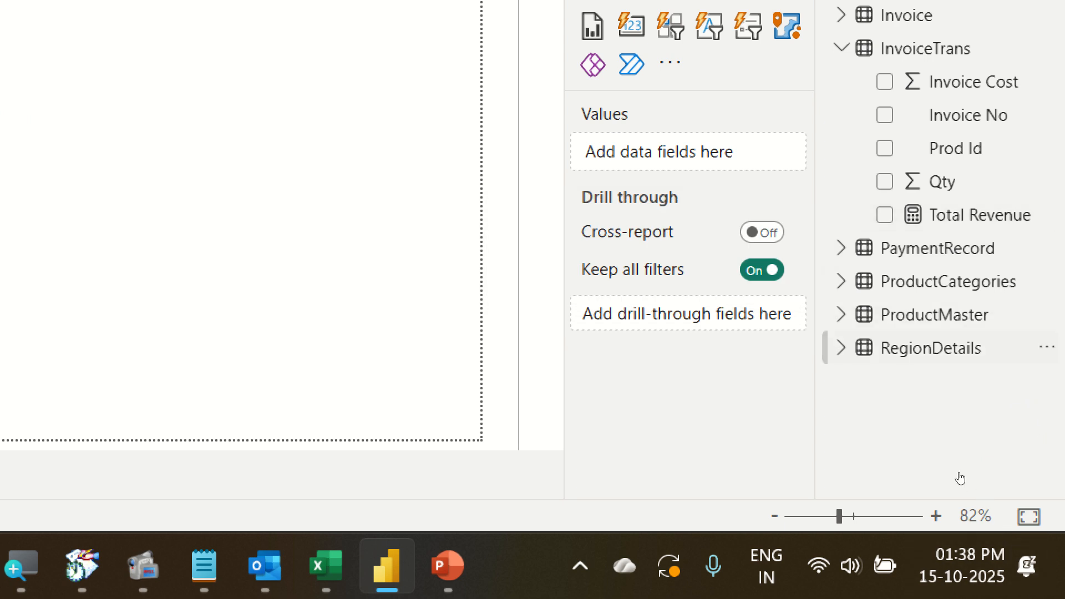
Examine the Qty field in InvoiceTrans and the Unit Cost (INR) field in the expanded ProductMaster table.
click(937, 315)
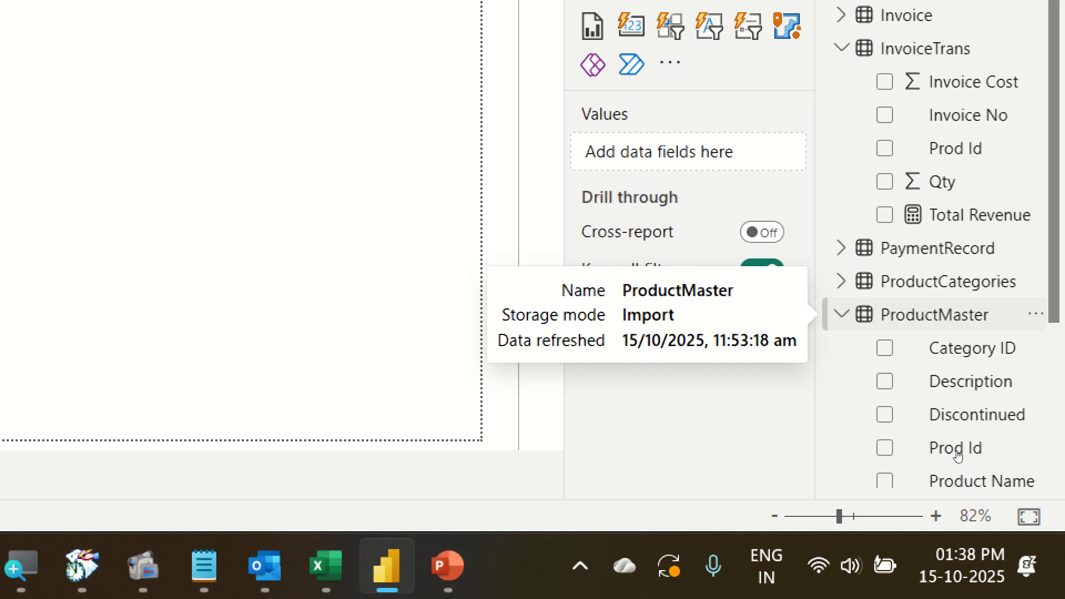
scroll(957, 458, down, 3)
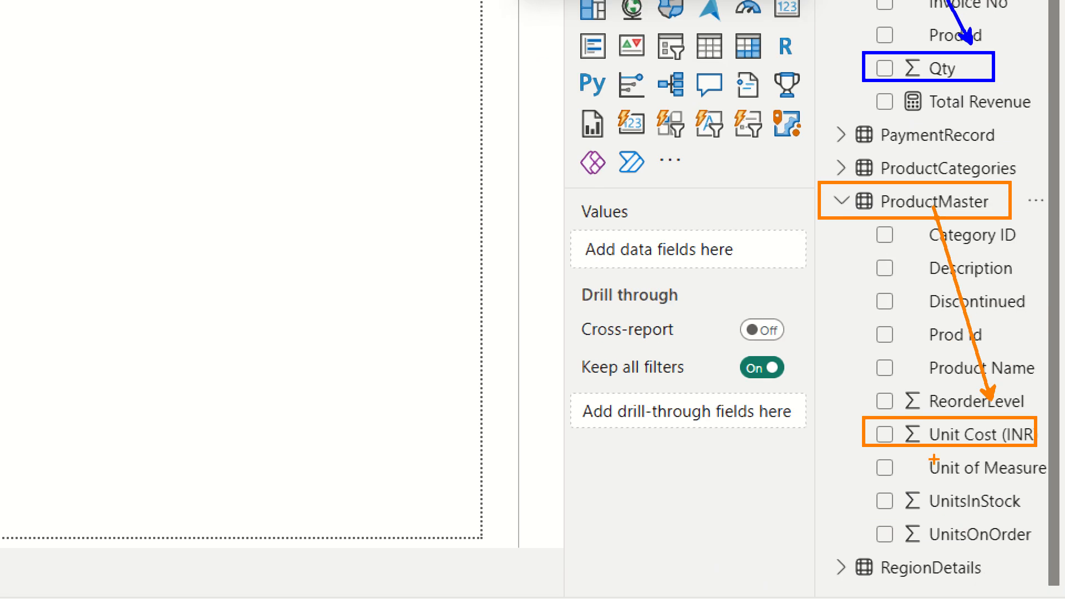
mouse_move(943, 460)
mouse_down()
mouse_move(982, 458)
mouse_move(1062, 427)
mouse_move(981, 414)
mouse_move(896, 430)
mouse_move(889, 444)
mouse_up()
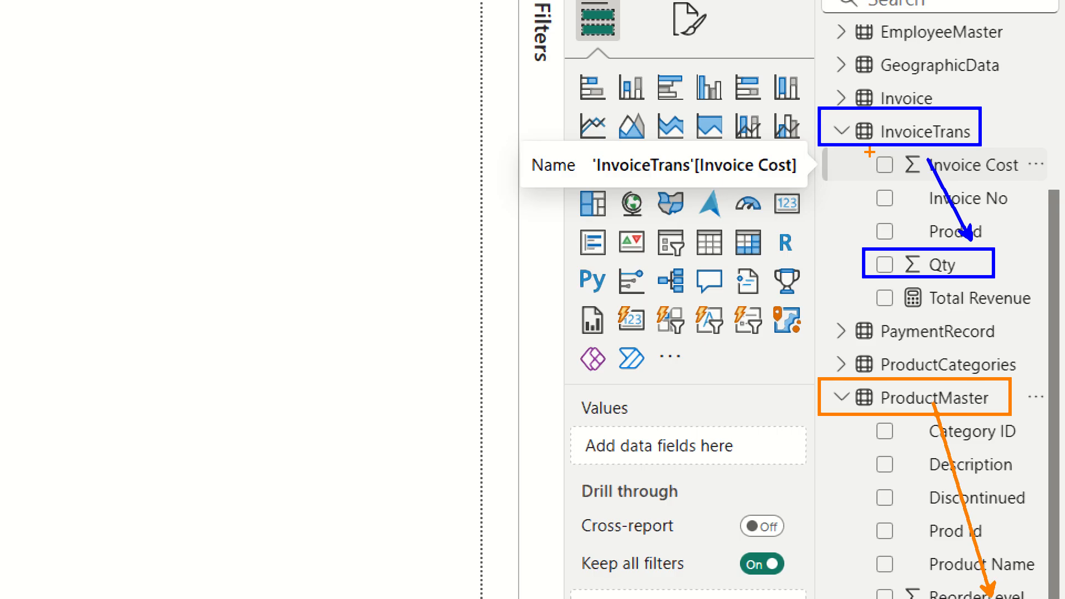
mouse_move(872, 151)
mouse_down()
mouse_move(942, 176)
mouse_move(1022, 180)
mouse_up()
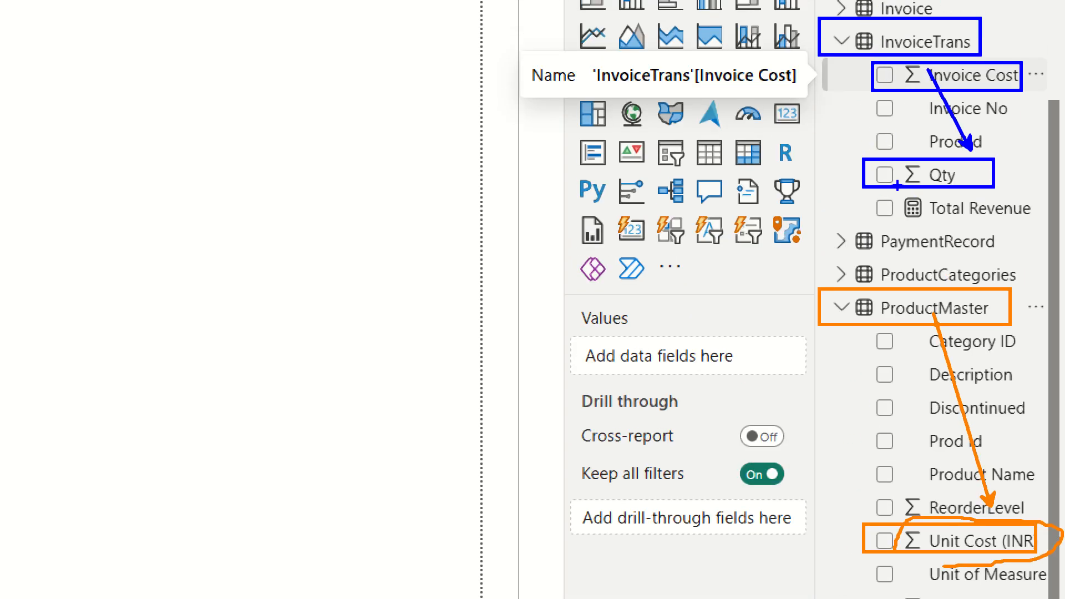
mouse_move(874, 180)
mouse_down()
mouse_move(822, 239)
mouse_move(772, 458)
mouse_move(839, 548)
mouse_move(858, 551)
mouse_up()
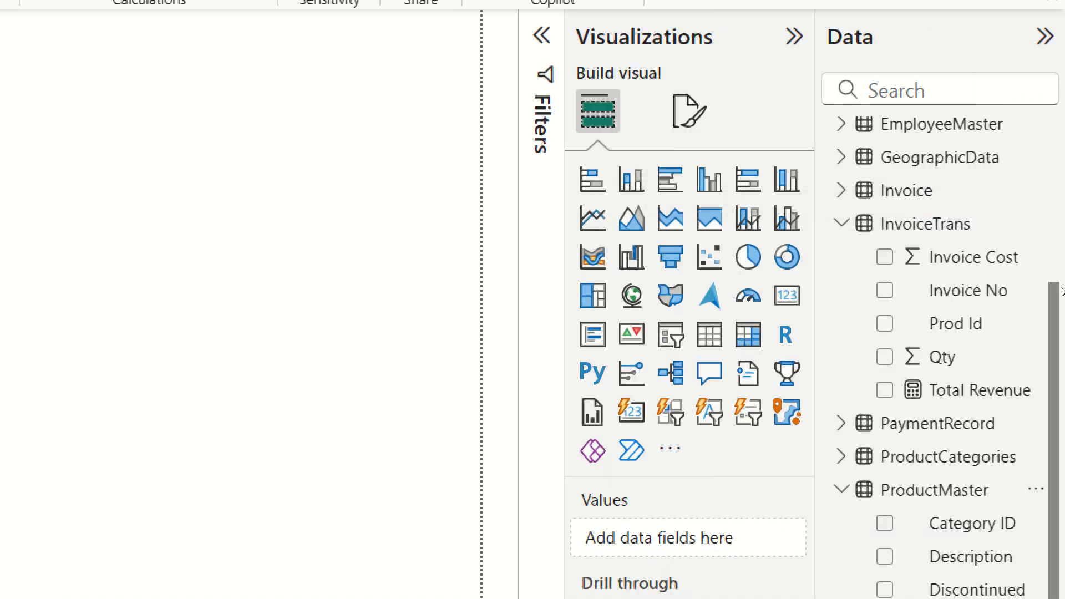
scroll(1036, 264, up, 3)
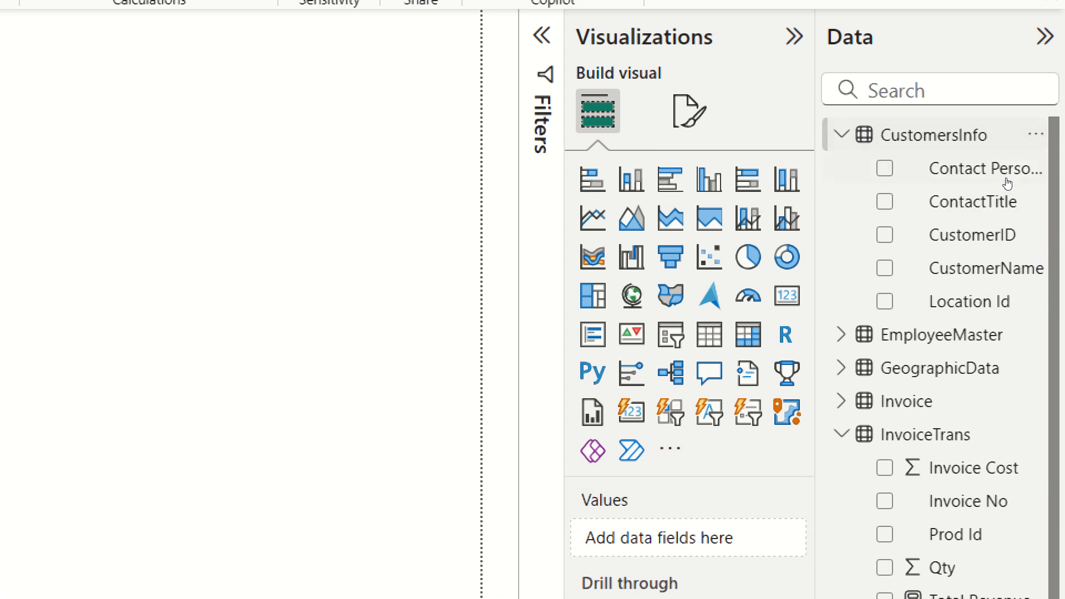
mouse_move(1006, 179)
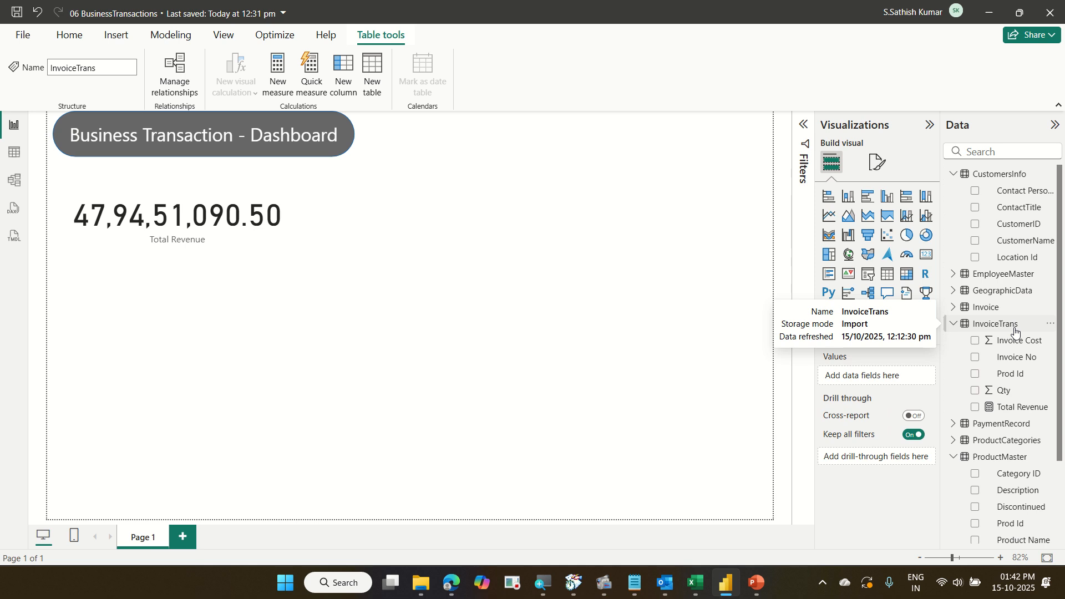
Create a new measure and name it Target Revenue.
click(66, 33)
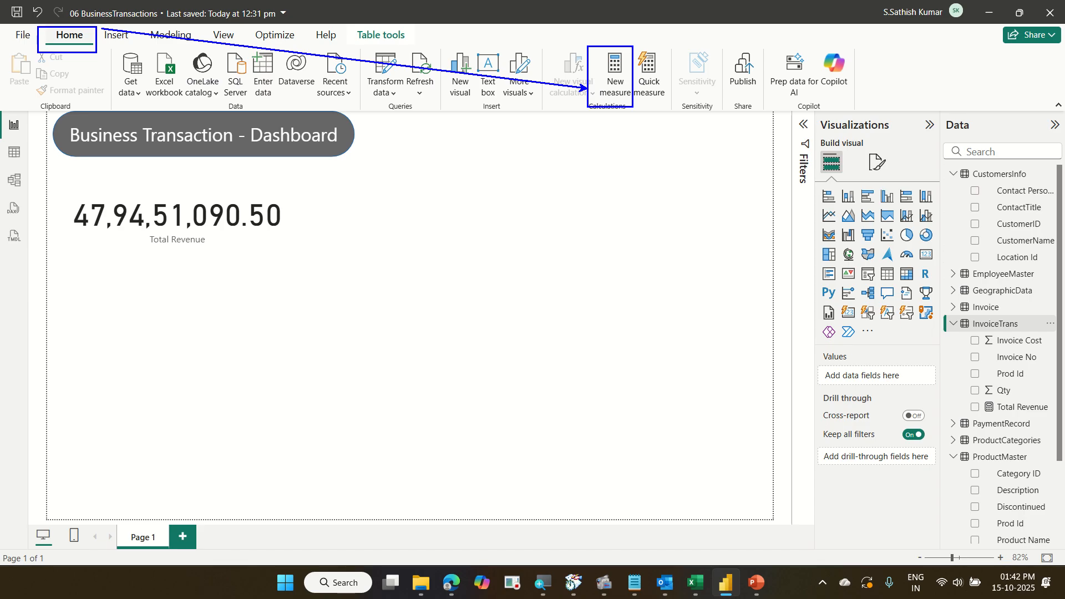
key(Escape)
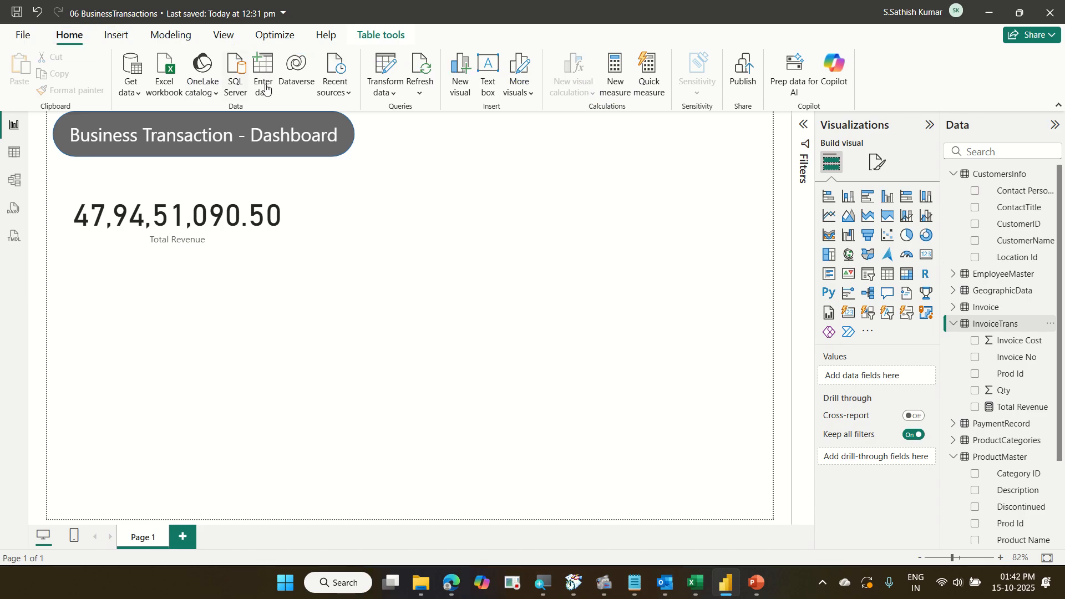
click(612, 98)
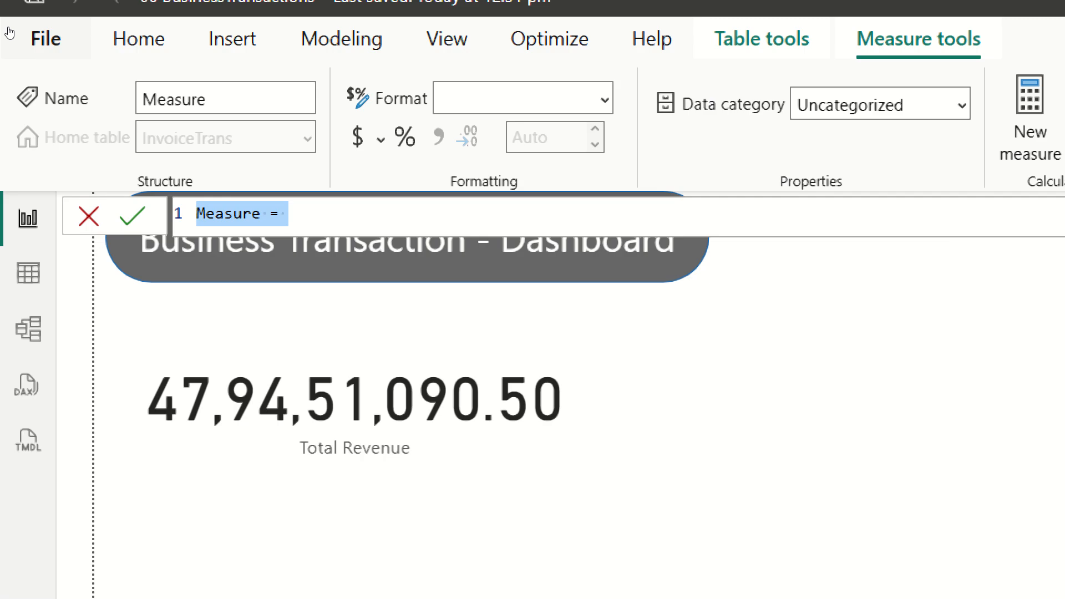
key(Home)
key(shift+Right)
key(shift+Right)
key(shift+Right)
key(shift+Right)
key(shift+Right)
key(shift+Right)
key(shift+Right)
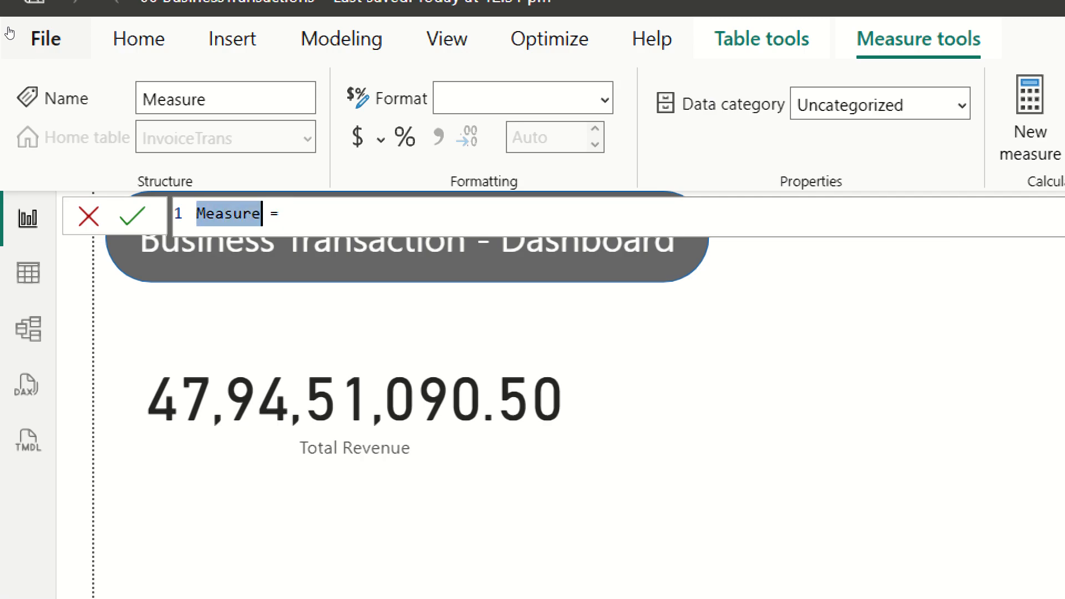
text(TArge)
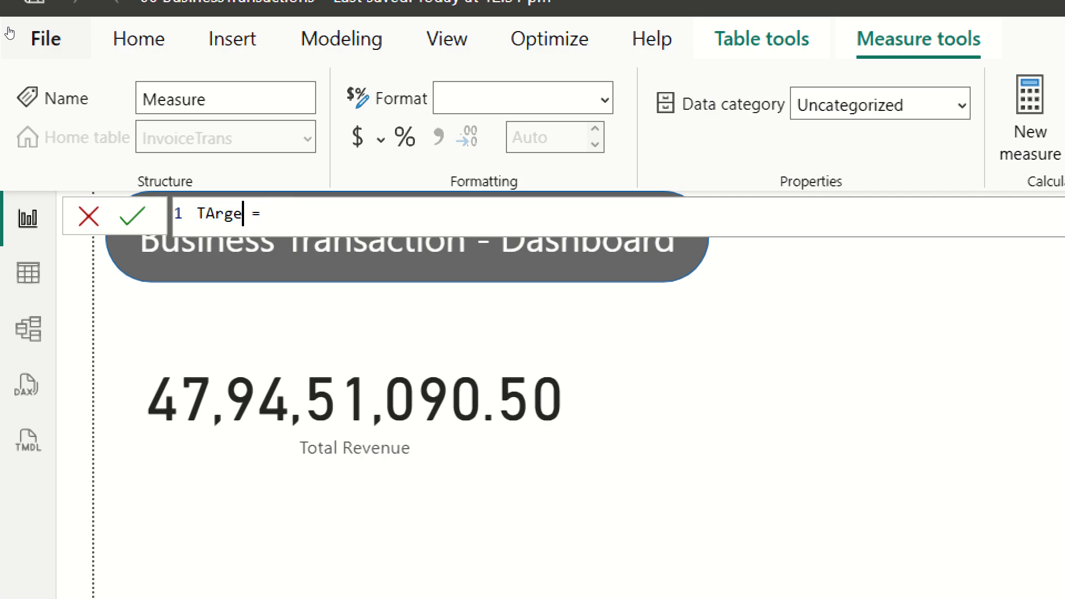
key(BackSpace)
key(BackSpace)
key(BackSpace)
key(BackSpace)
text(arge)
text(t Reven)
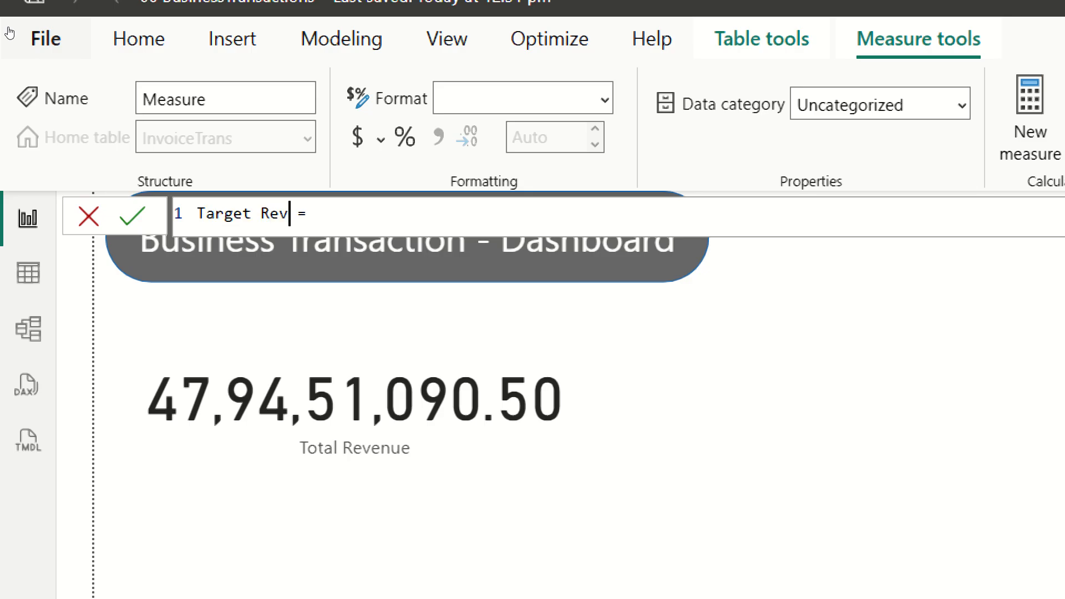
text(ue)
Start the formula as SUMX over InvoiceTrans, multiplying InvoiceTrans[Qty] by a second factor.
key(Right)
key(Right)
text(sumx)
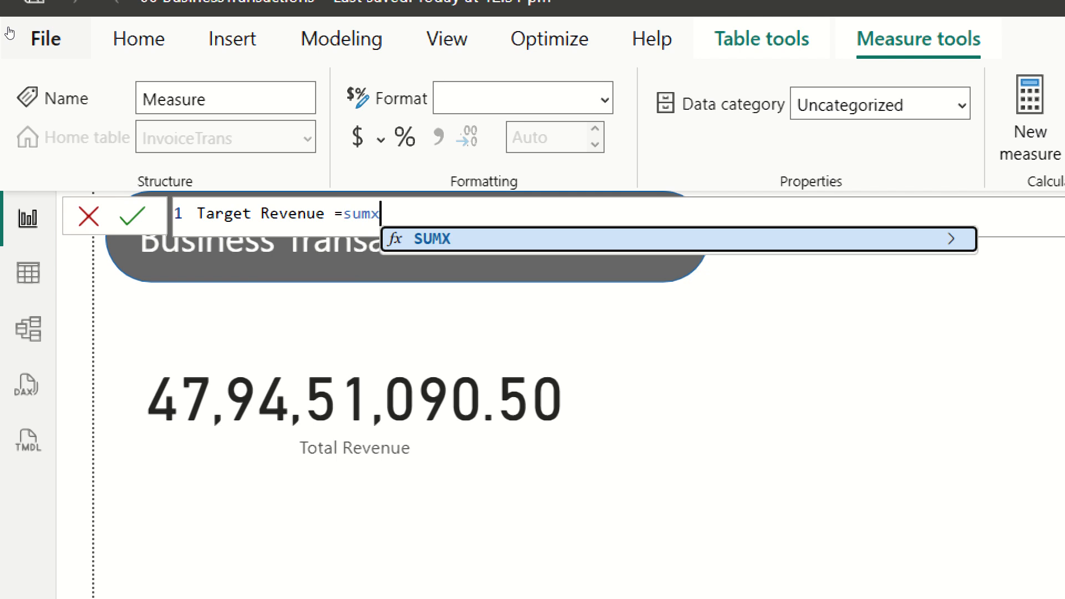
text(()
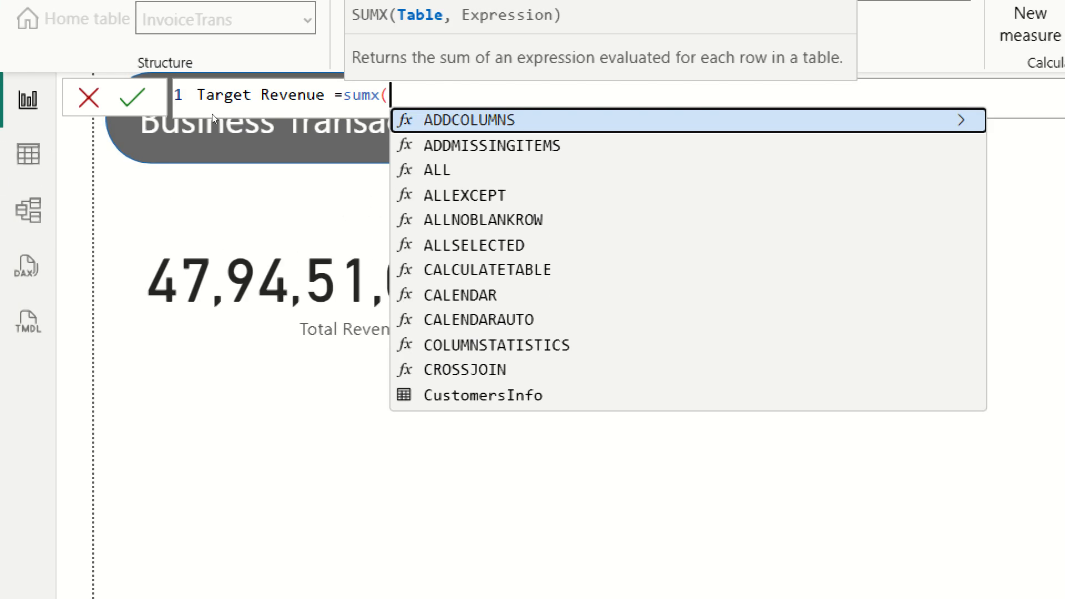
text(invoi)
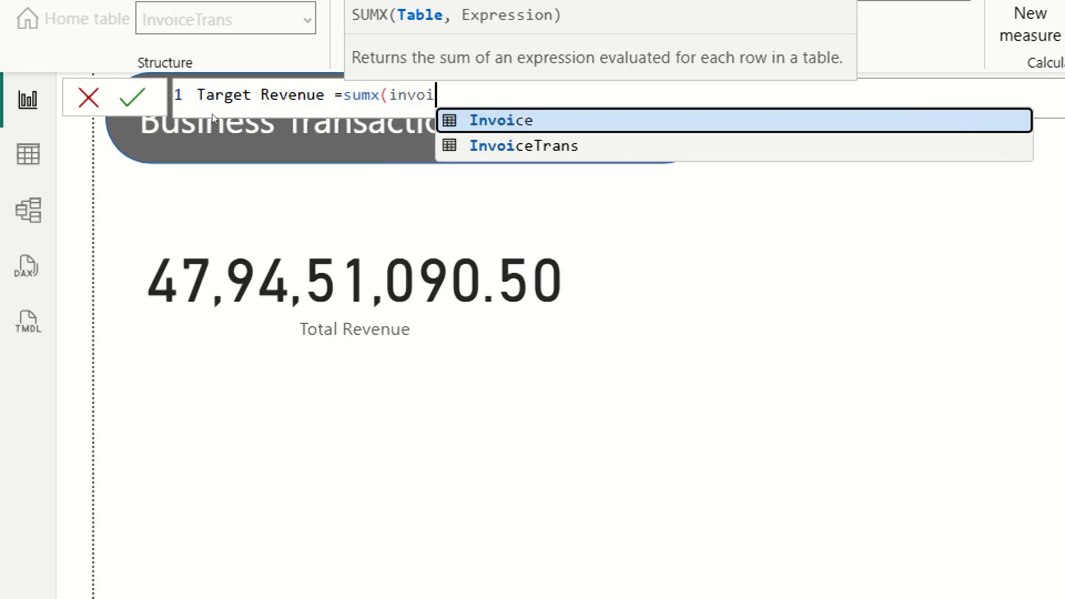
key(Down)
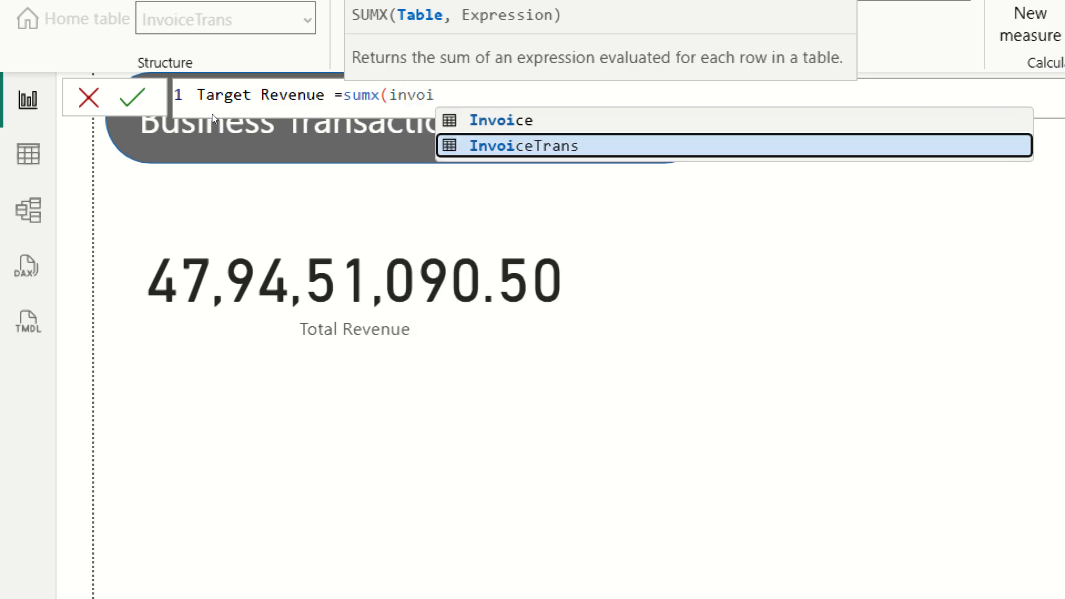
key(Tab)
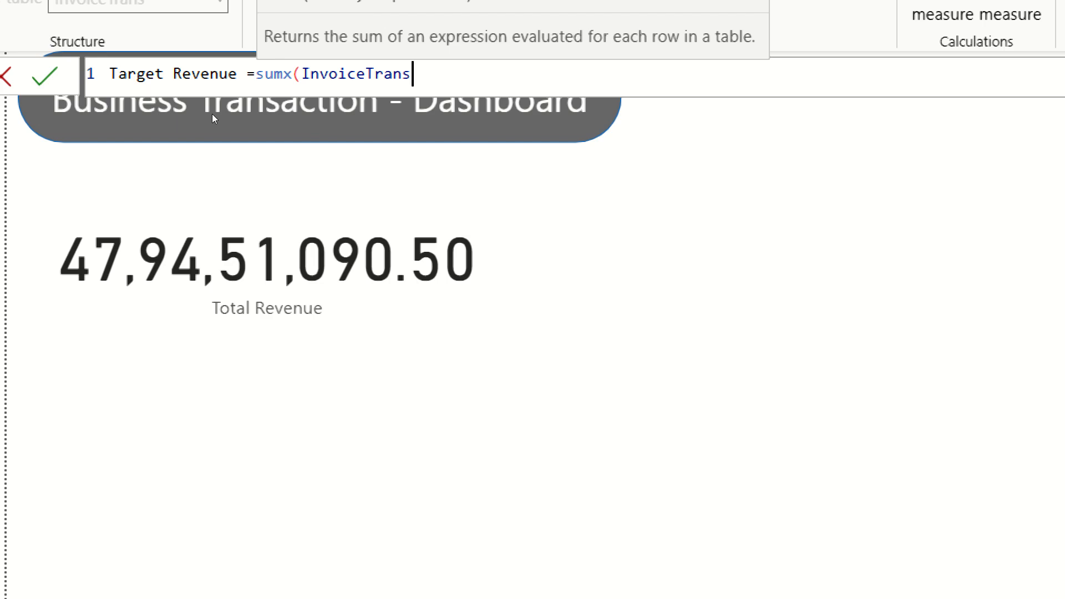
text(,qty)
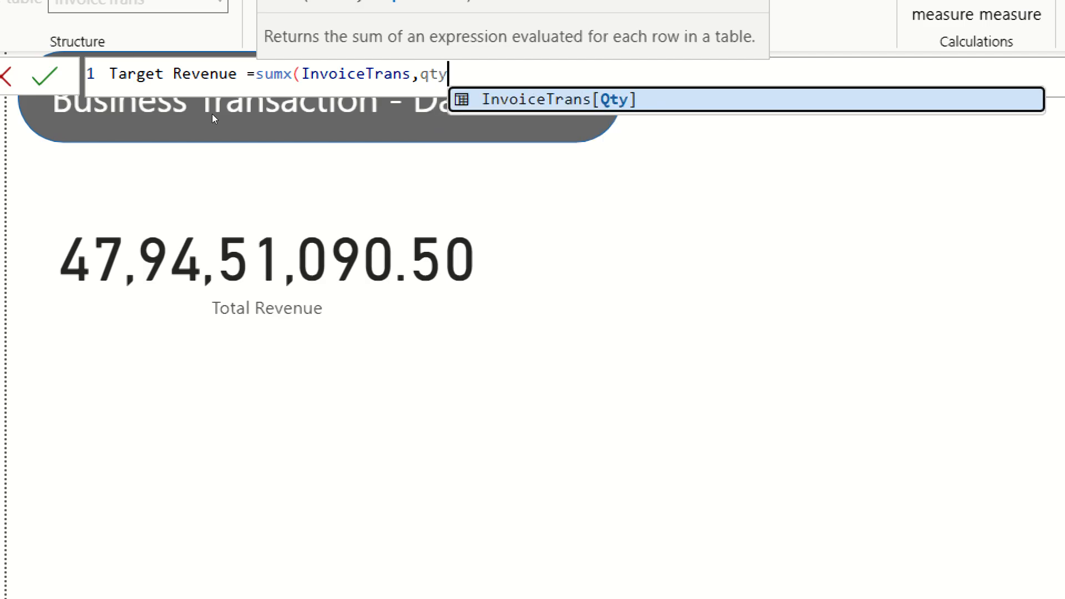
key(Tab)
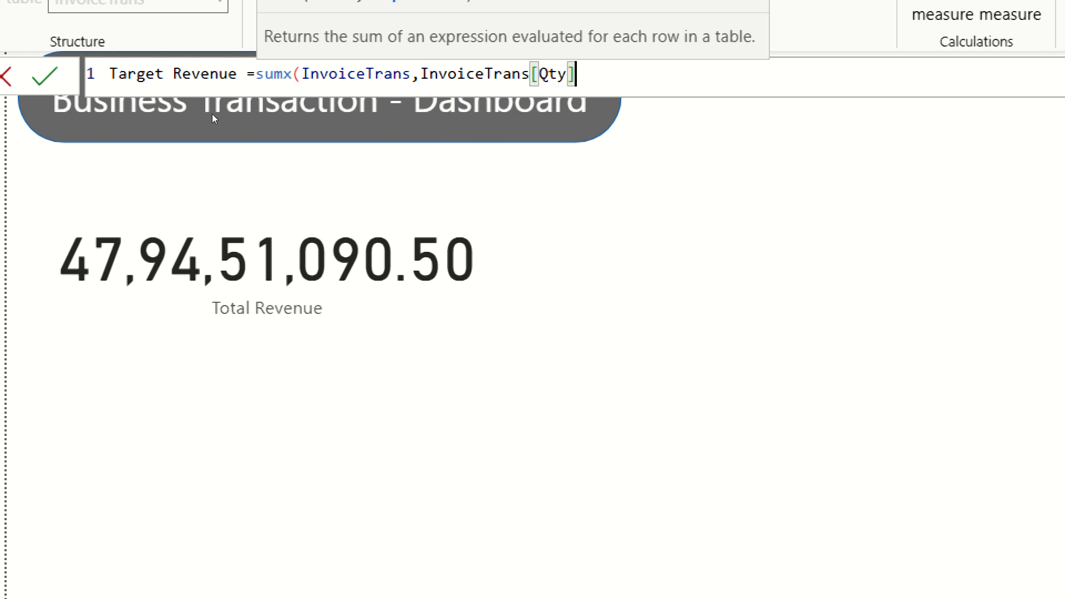
text(*)
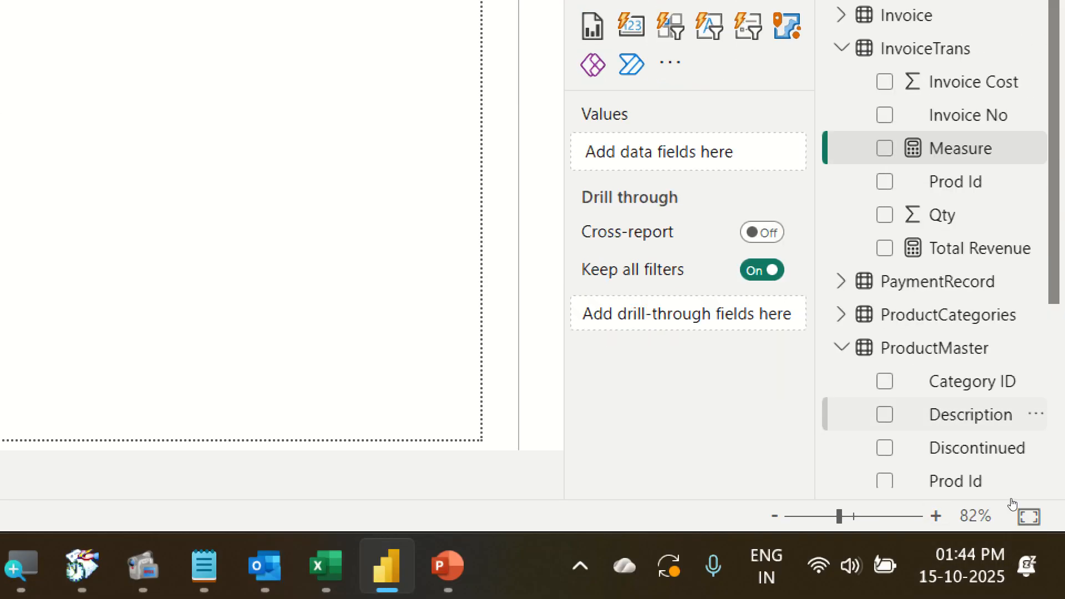
scroll(1024, 560, down, 4)
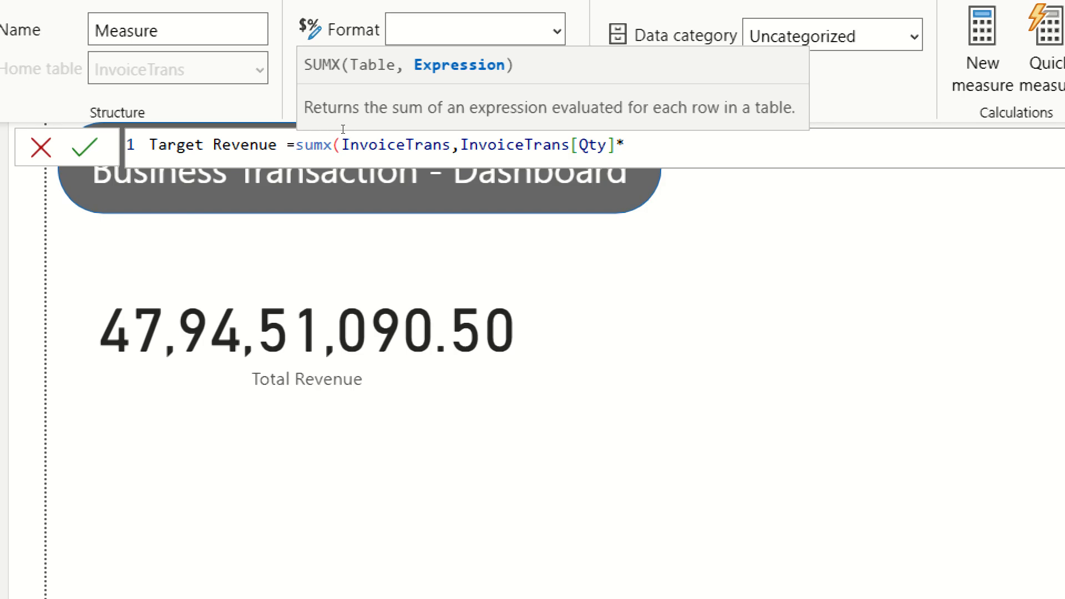
text(un)
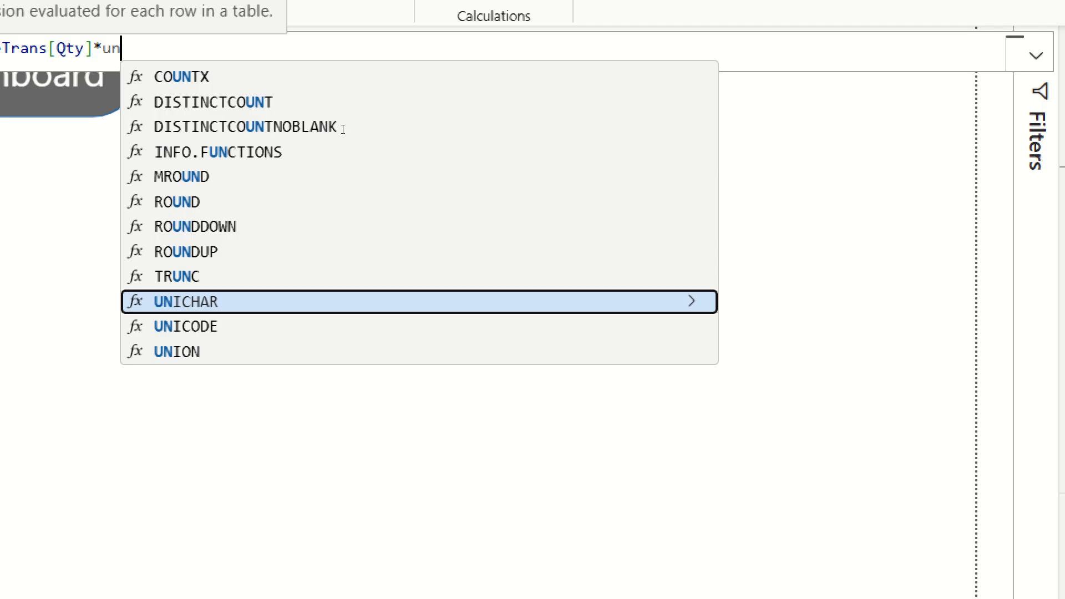
key(BackSpace)
key(BackSpace)
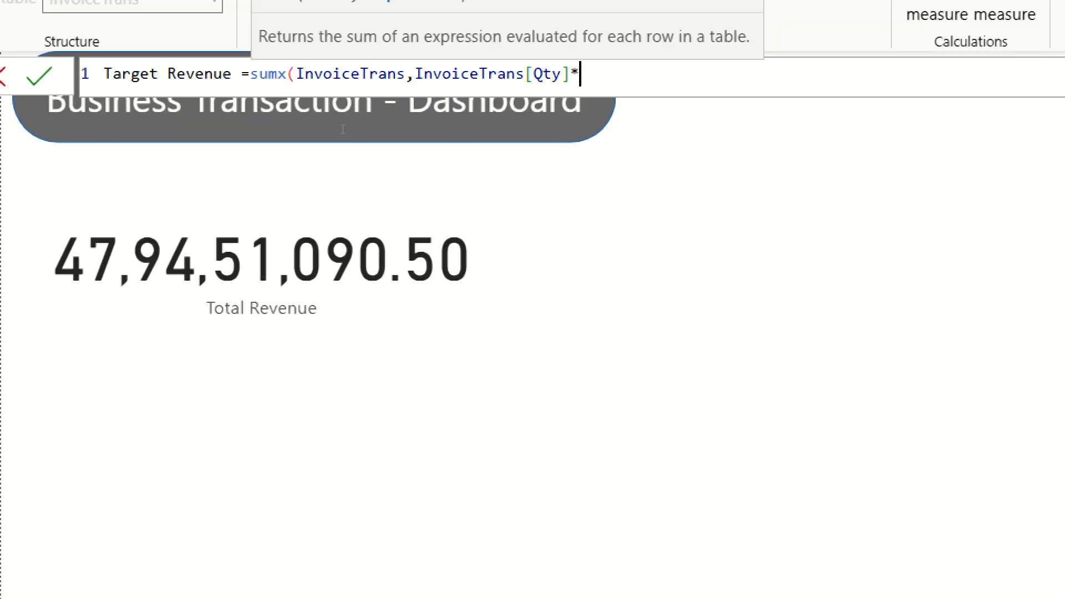
text(prdu)
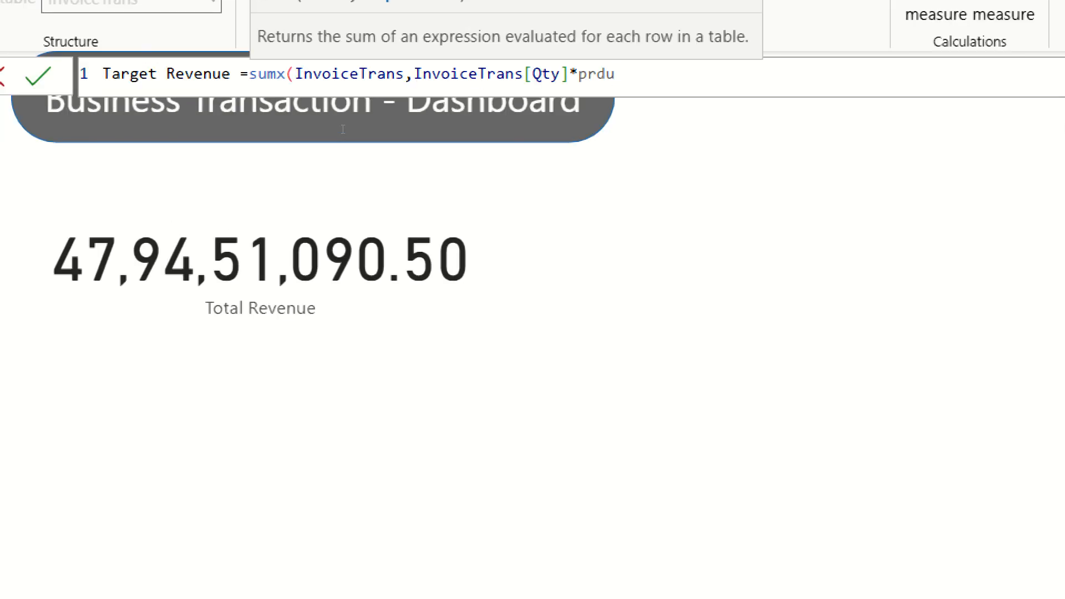
key(BackSpace)
key(BackSpace)
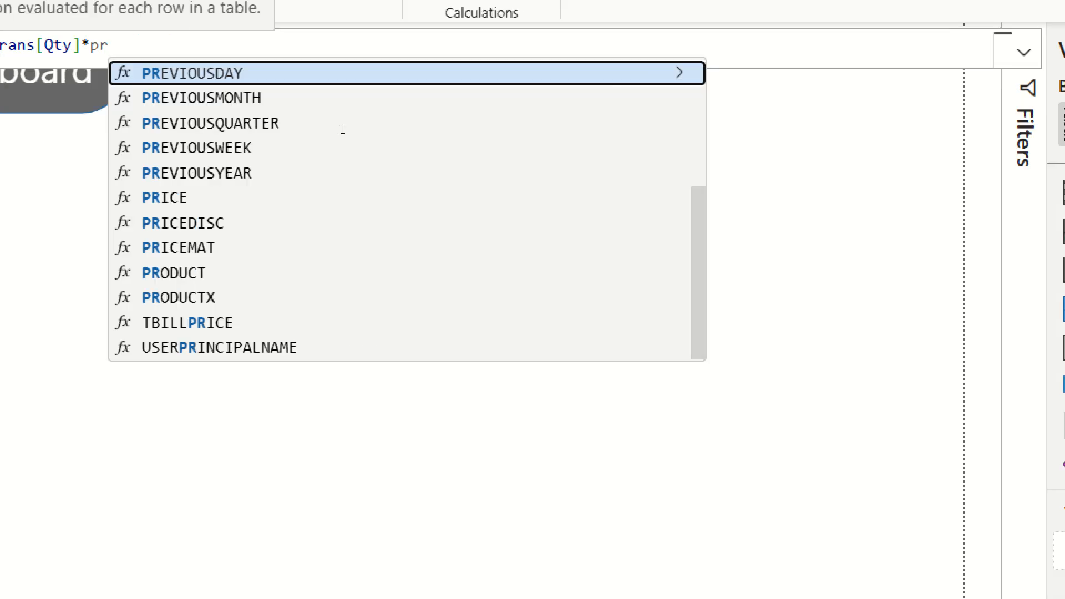
key(BackSpace)
key(BackSpace)
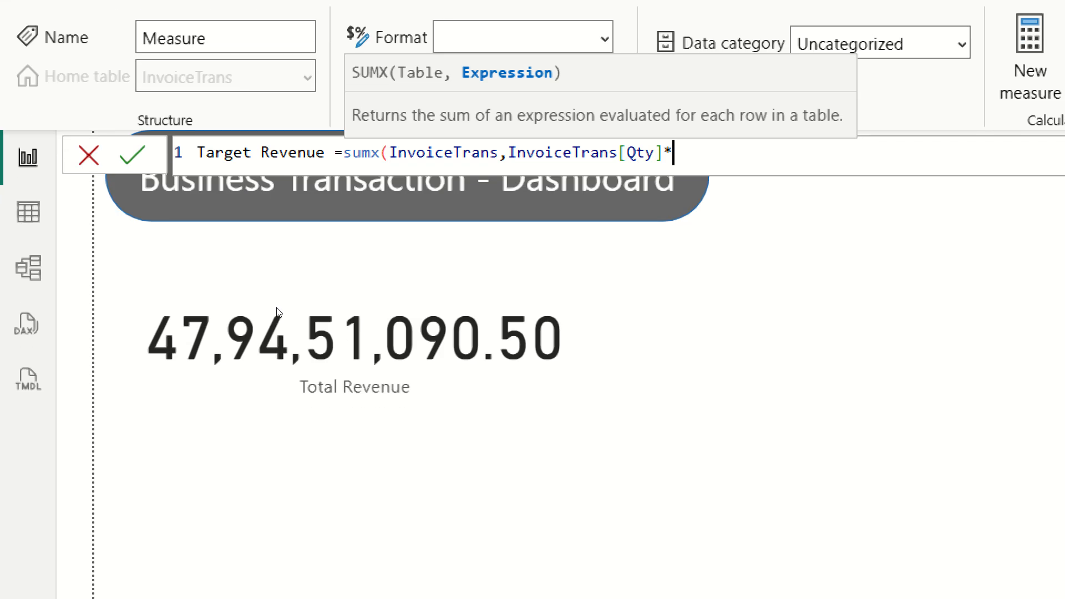
Finish the Target Revenue formula by multiplying Qty by RELATED(ProductMaster[Unit Cost (INR)]), close both parentheses and commit the measure.
text(rel)
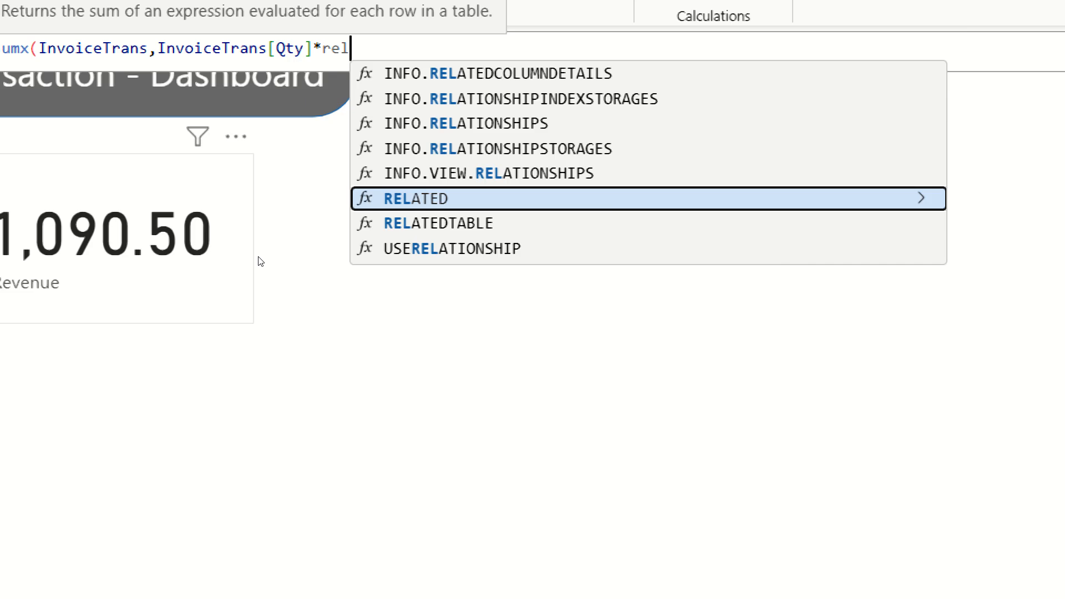
key(Tab)
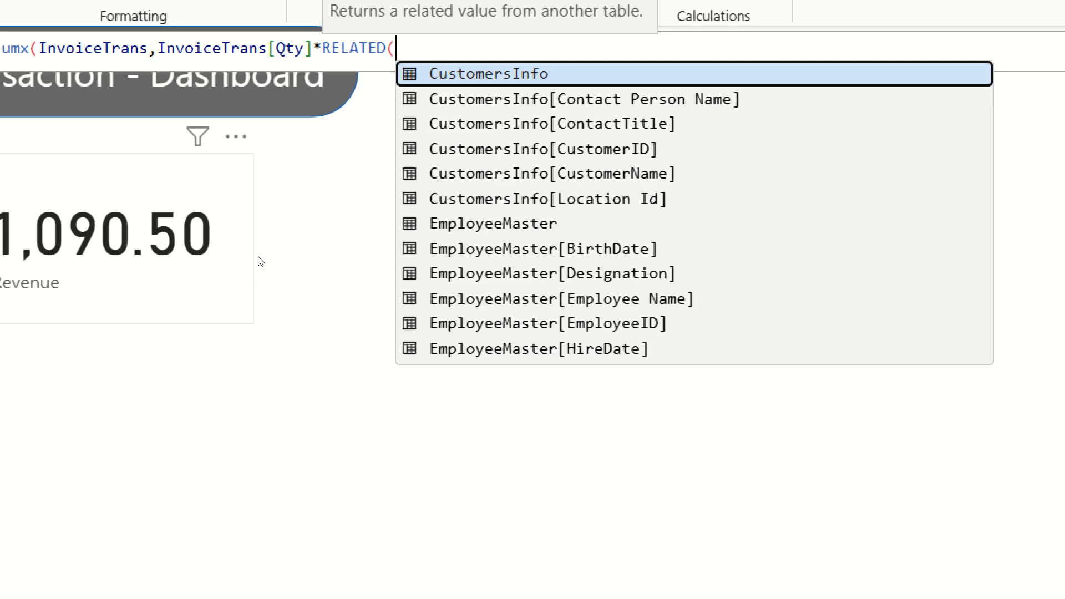
scroll(426, 224, down, 8)
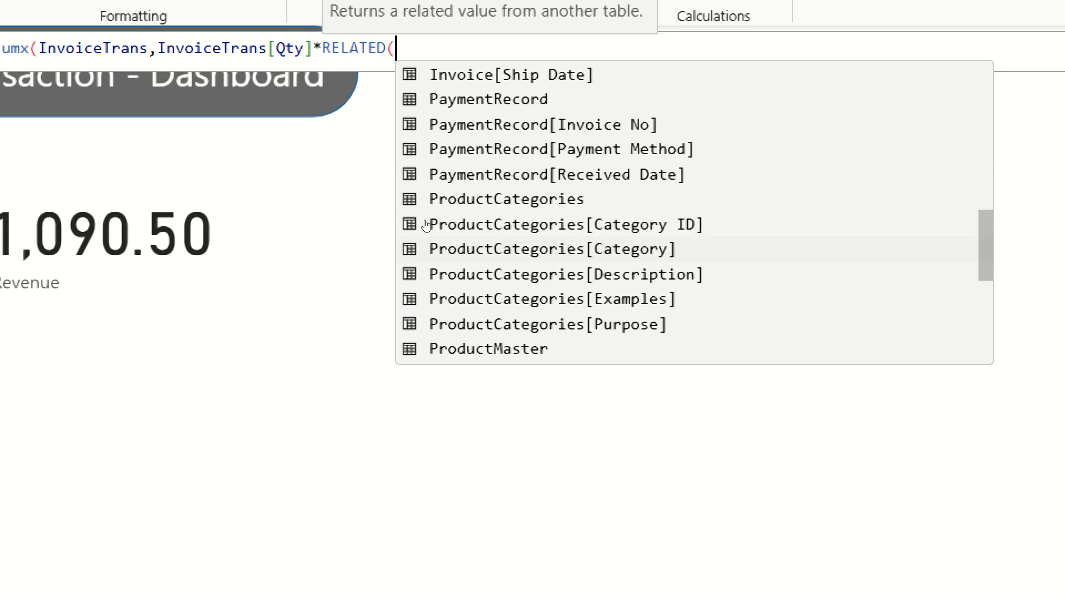
scroll(449, 223, down, 3)
scroll(449, 223, down, 2)
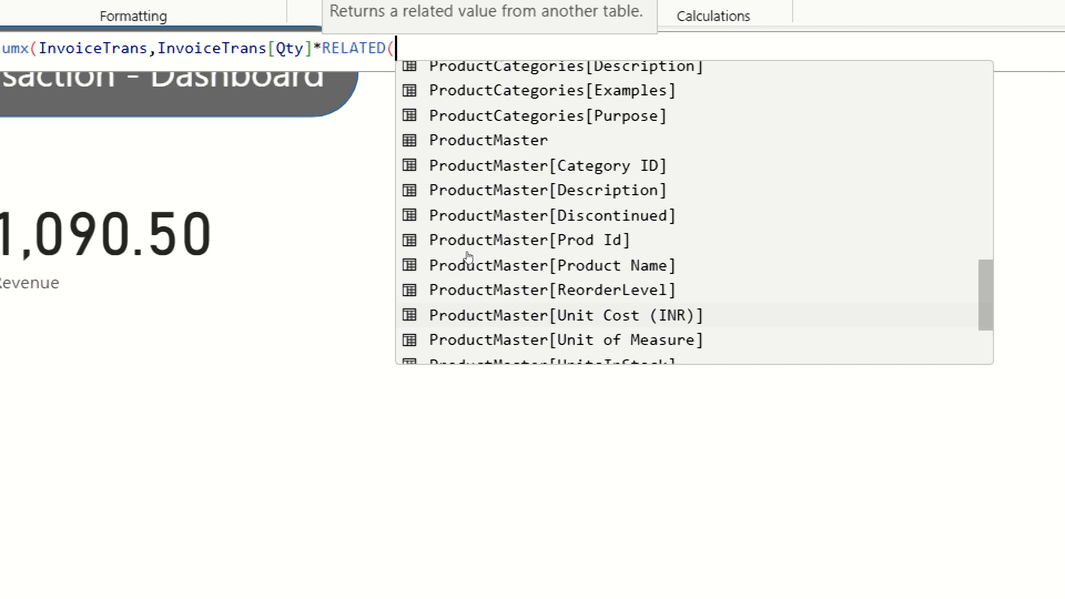
key(Tab)
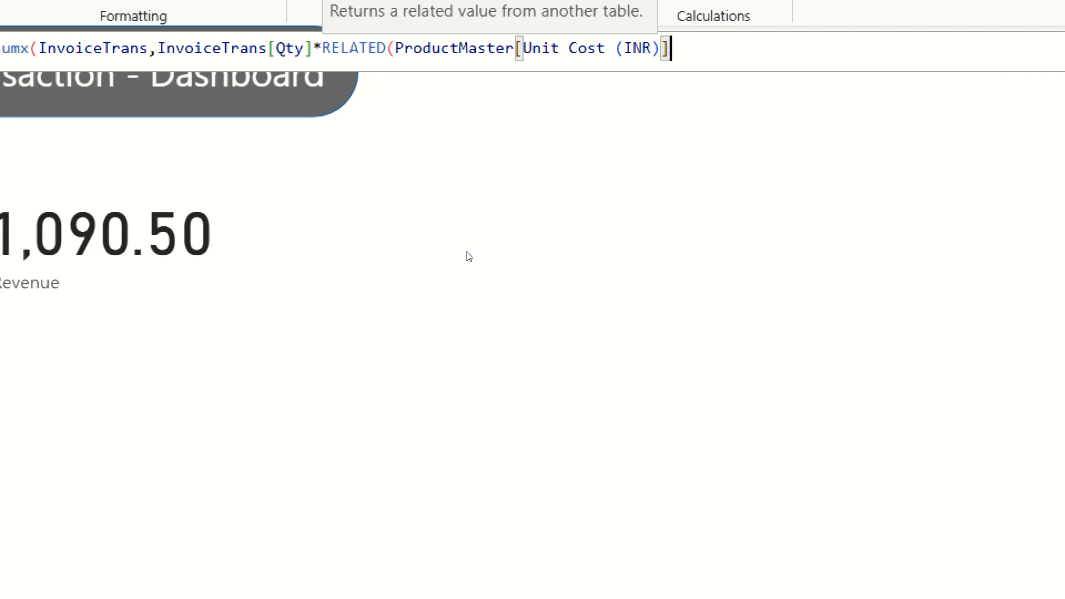
text())
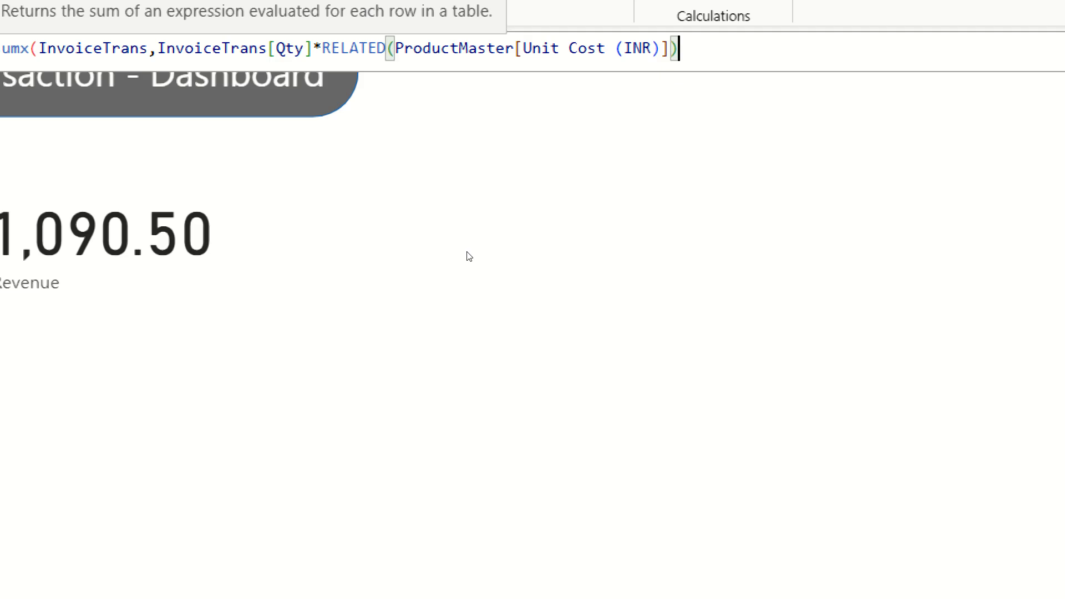
text())
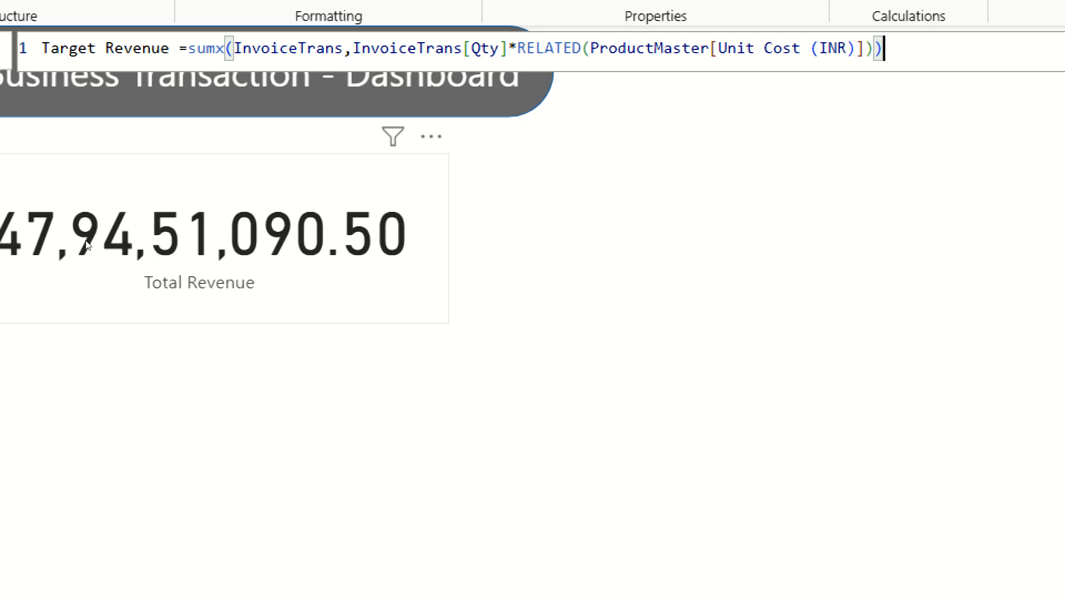
key(Return)
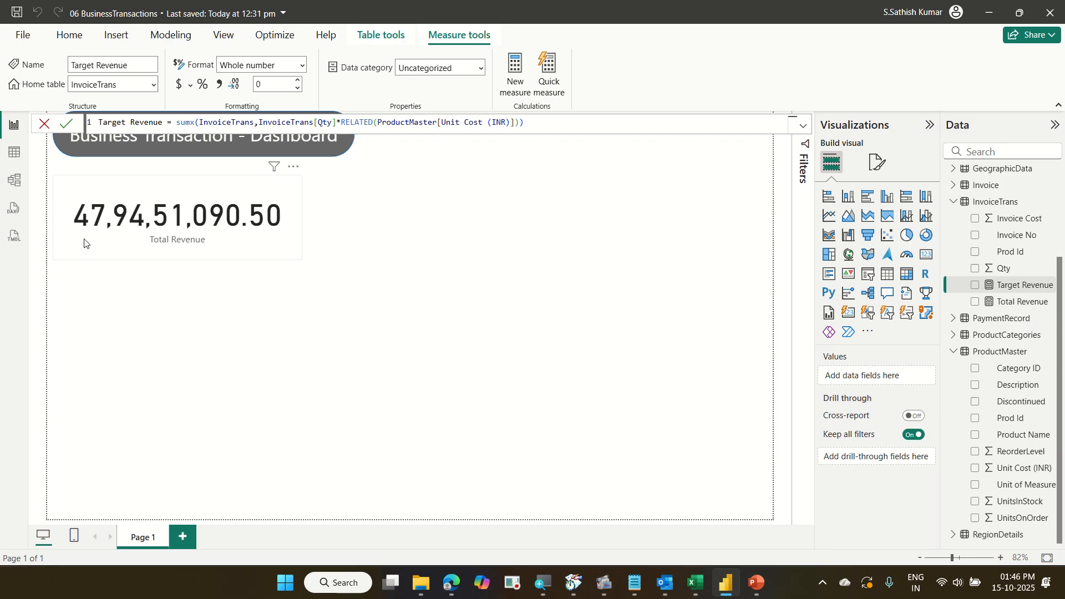
Turn off the category label on the Total Revenue card.
click(78, 313)
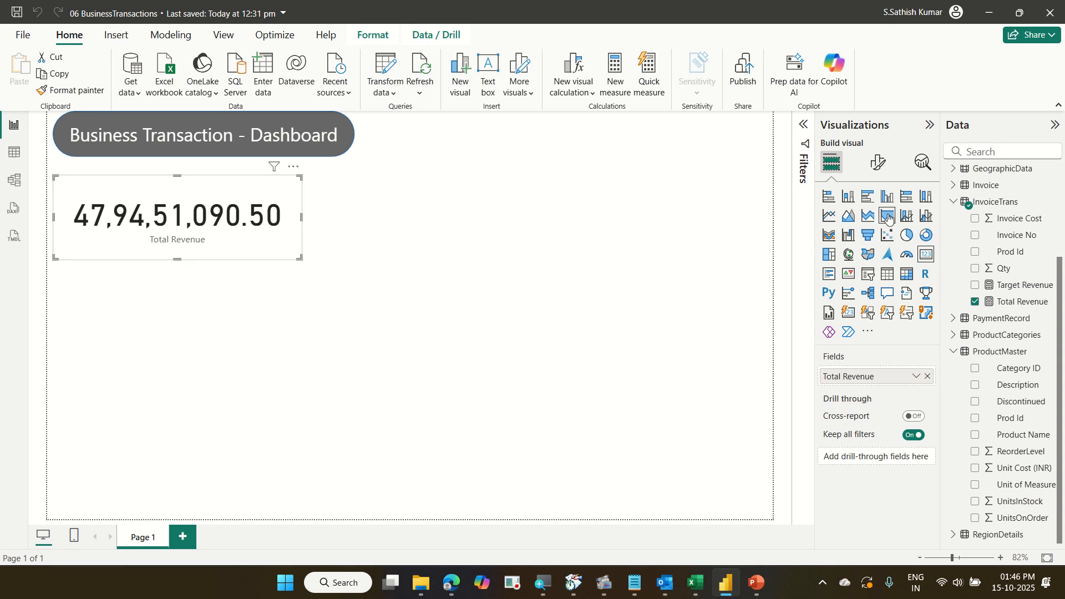
click(886, 167)
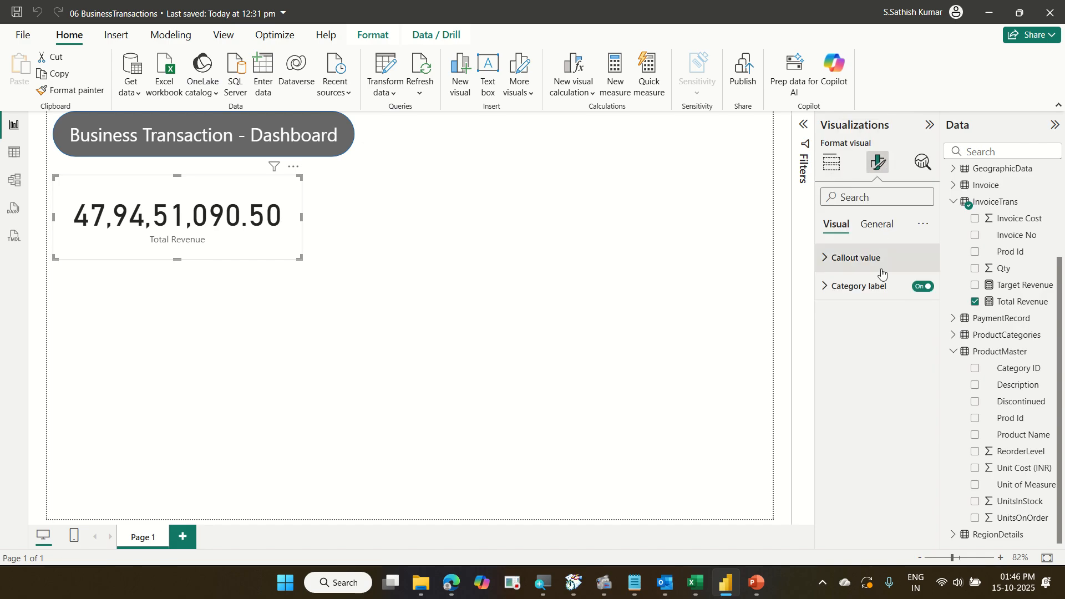
click(914, 288)
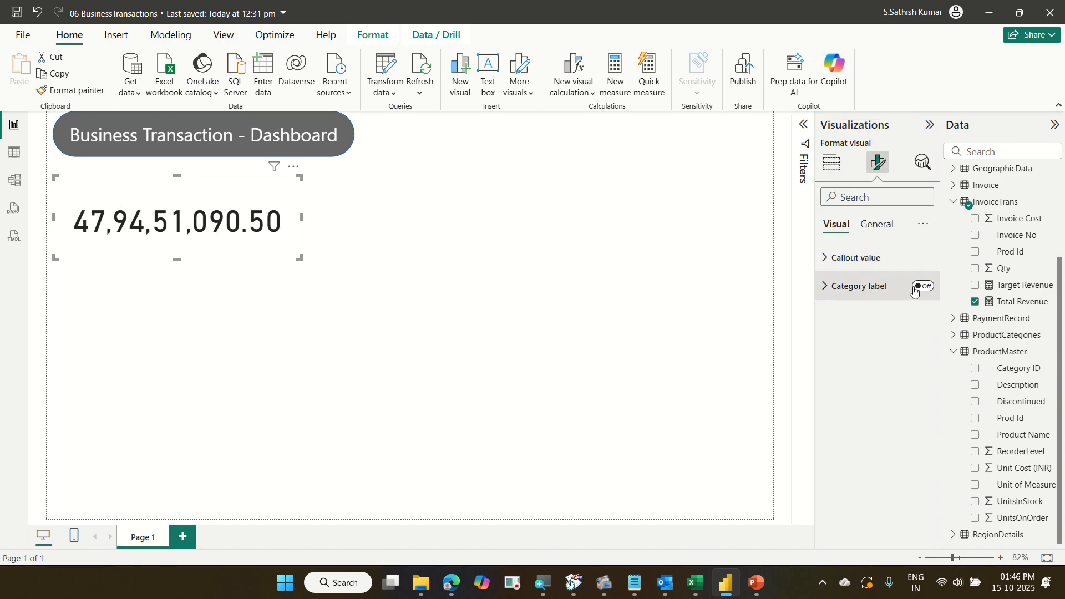
Turn on the Total Revenue card's title and set its text to Total Revenue.
click(882, 227)
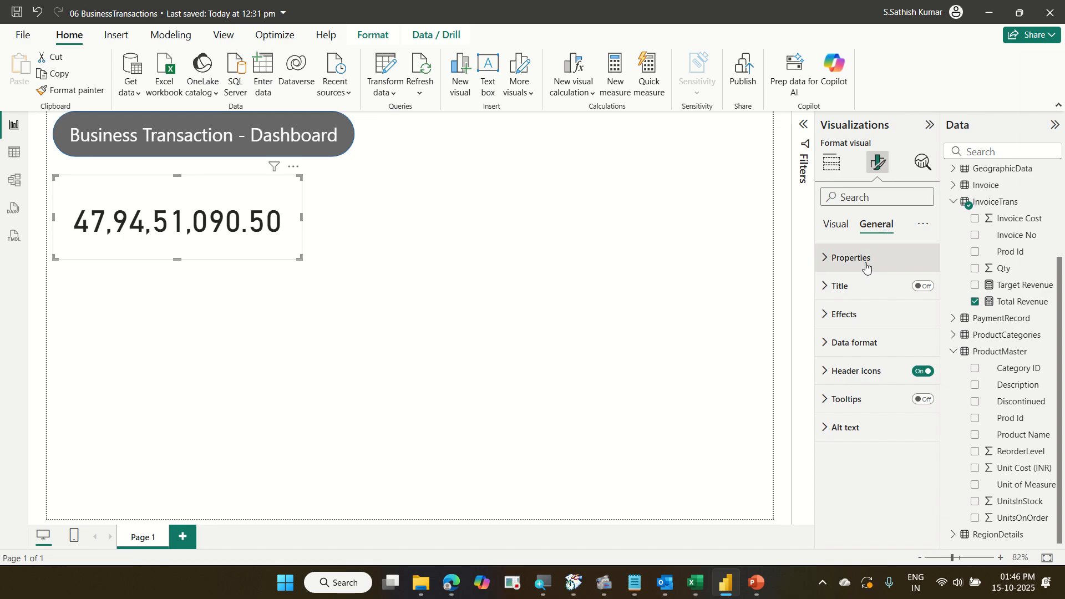
click(860, 286)
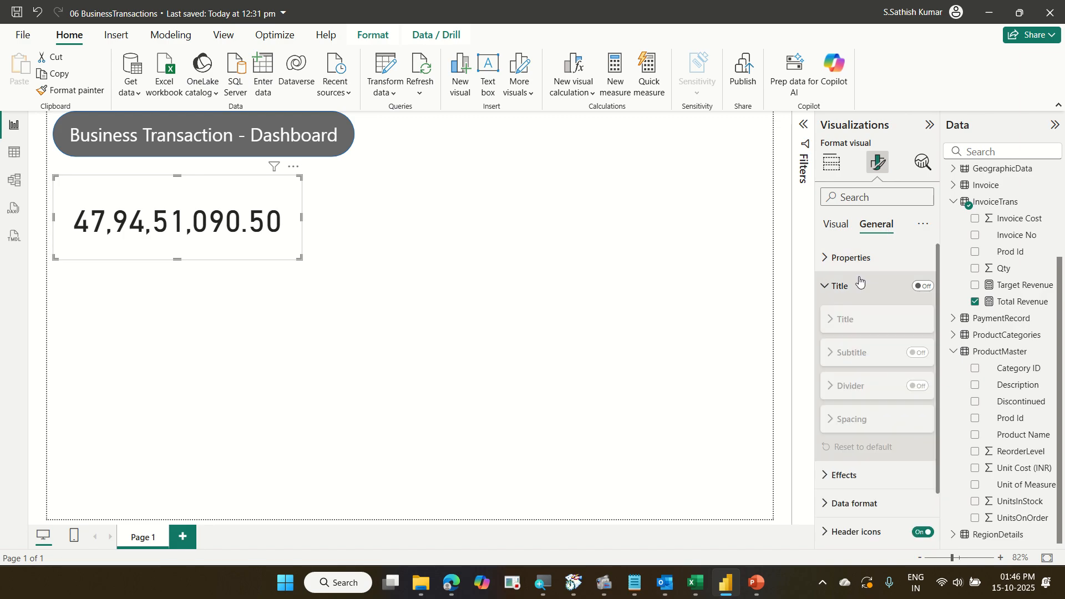
click(923, 287)
click(848, 320)
click(864, 355)
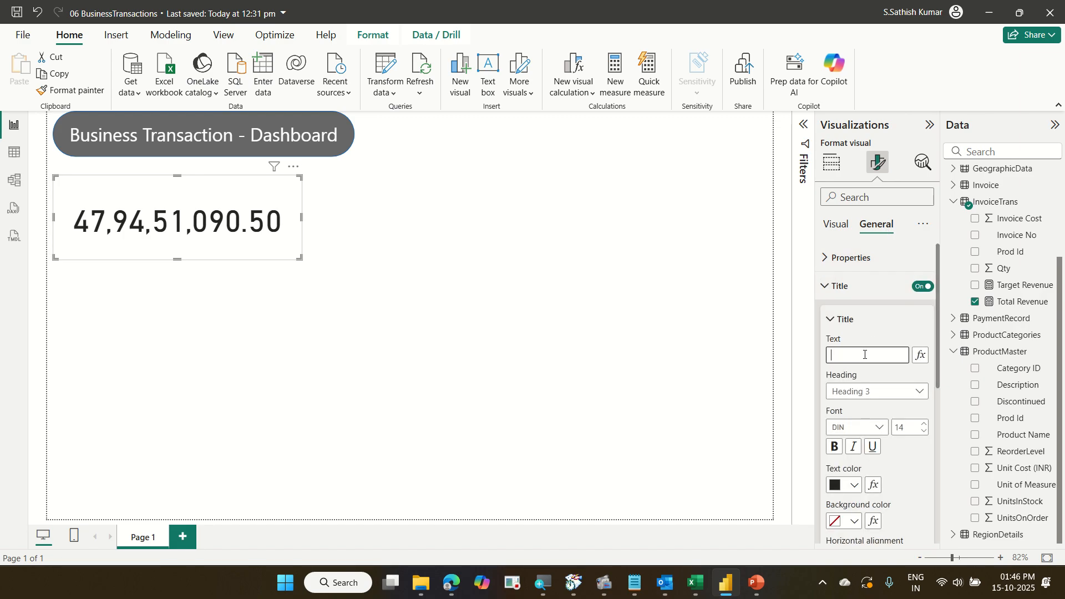
text(Total Revenue)
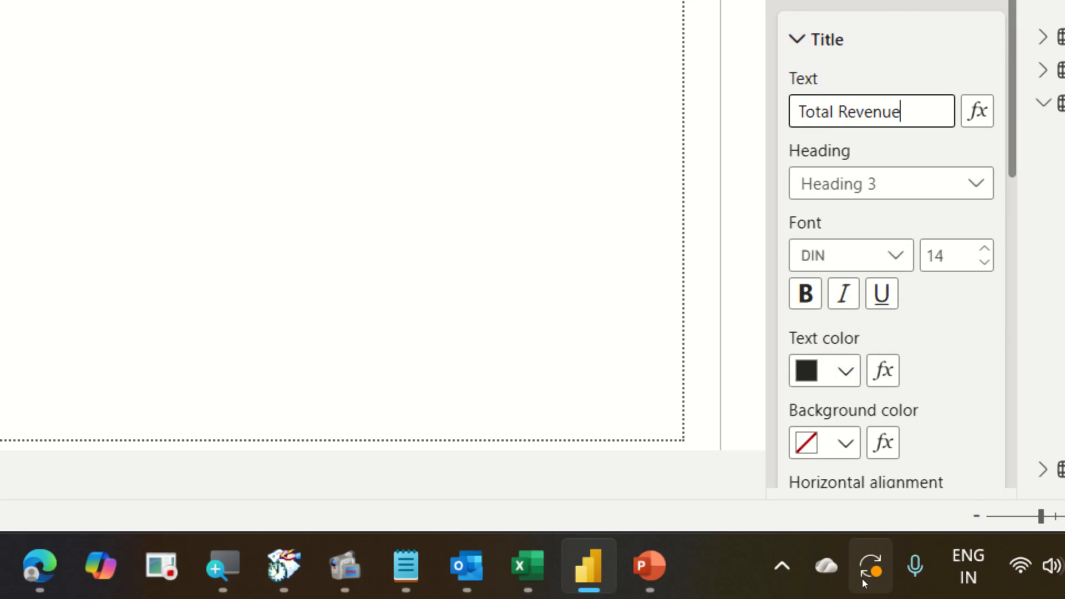
Format the card title as bold with white text on a dark grey background.
click(805, 293)
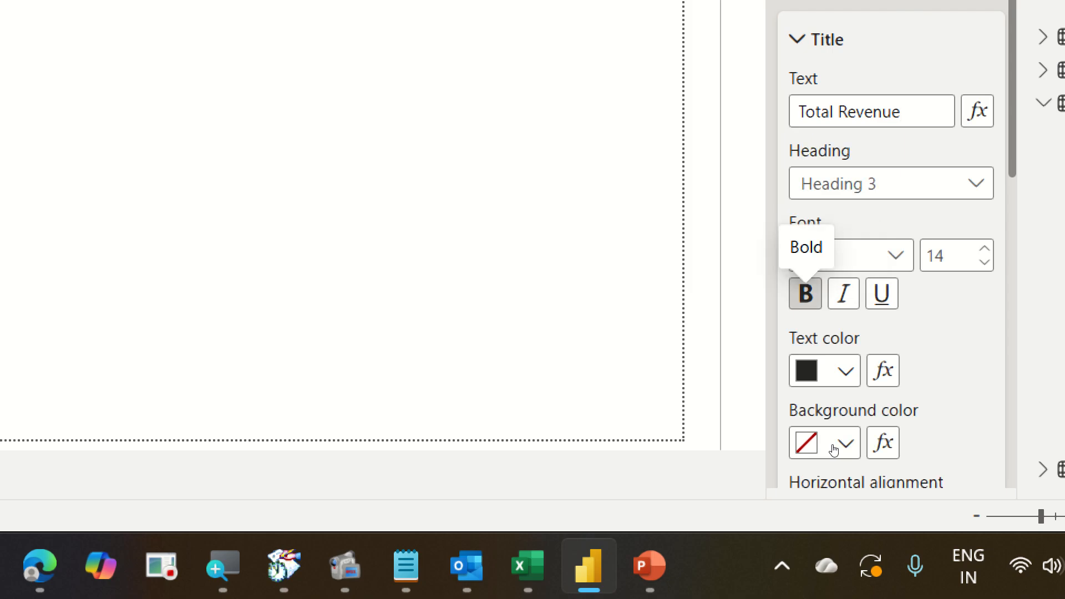
click(845, 371)
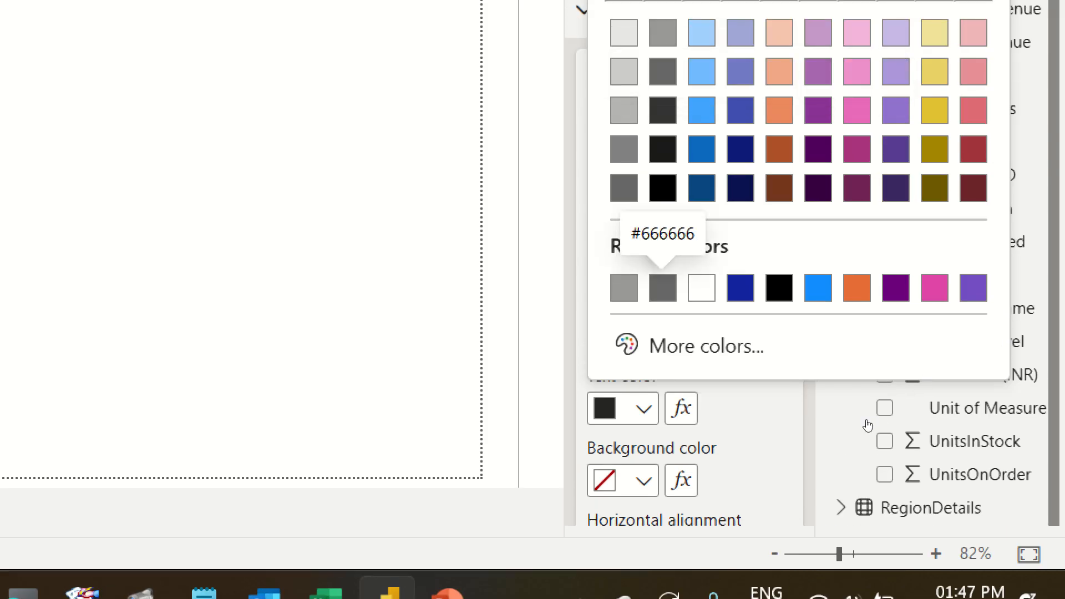
click(868, 426)
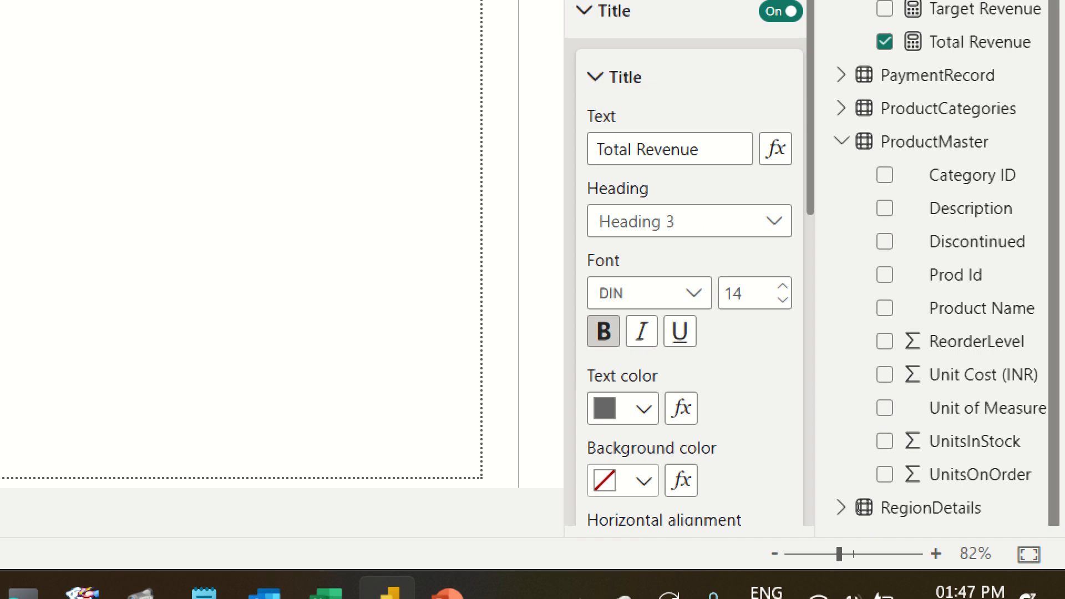
click(860, 485)
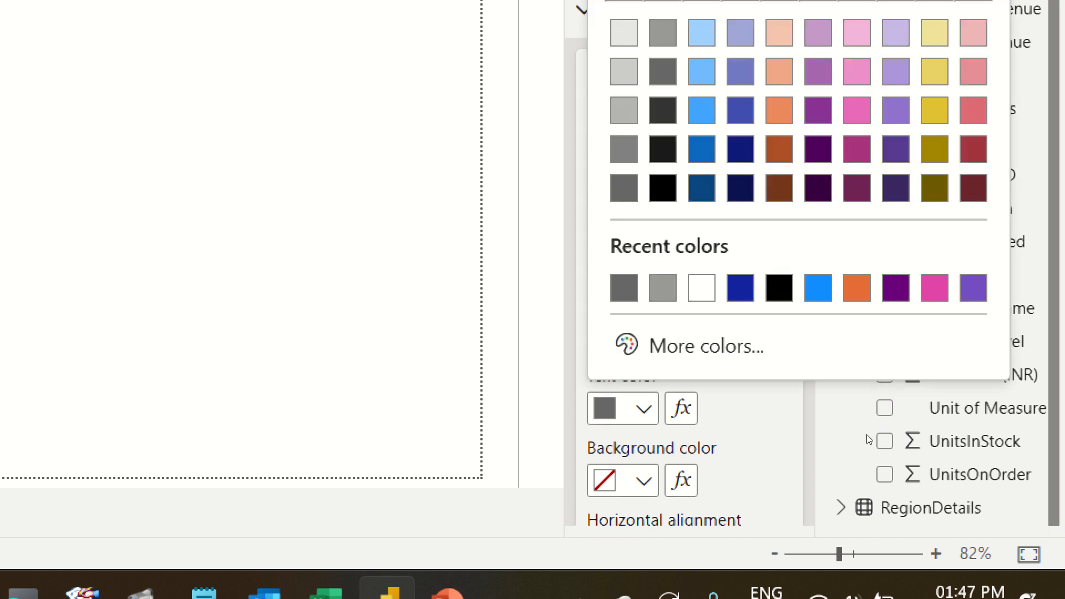
click(882, 439)
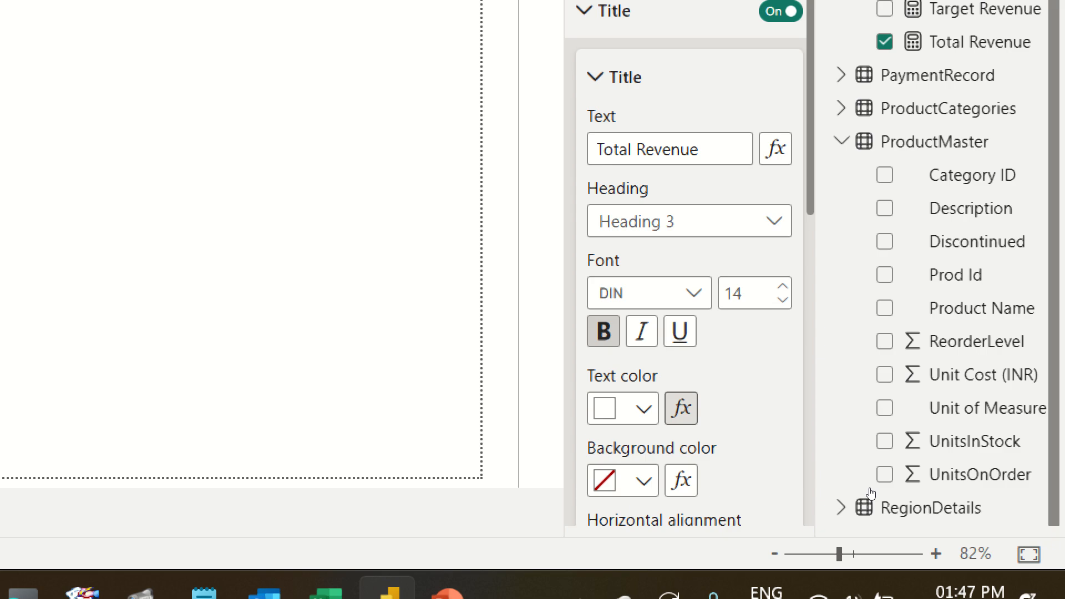
click(857, 524)
click(865, 435)
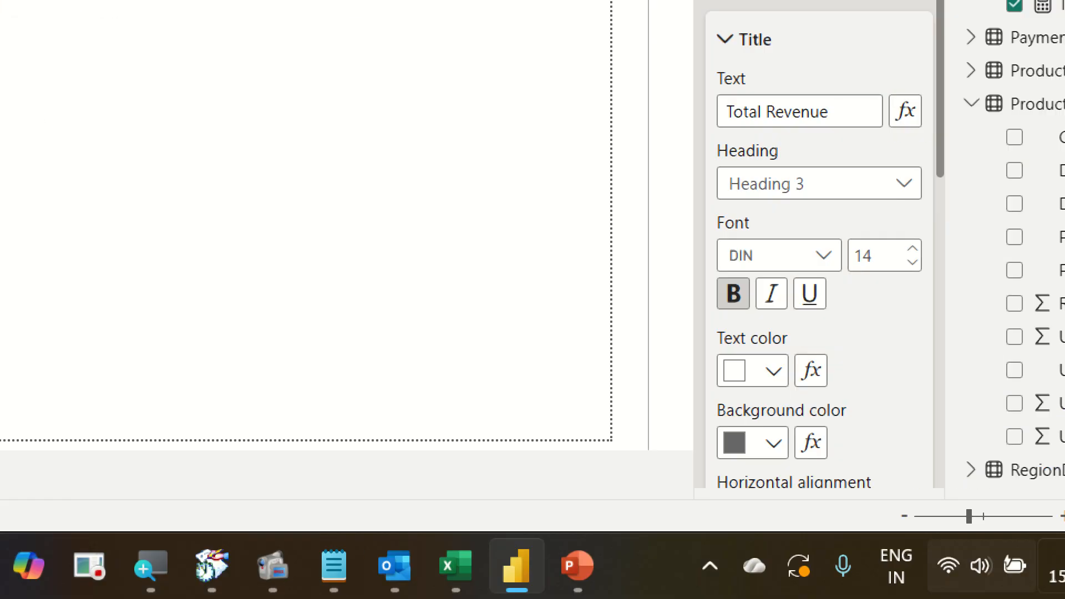
Turn on the shadow effect for the Total Revenue card.
scroll(853, 463, down, 5)
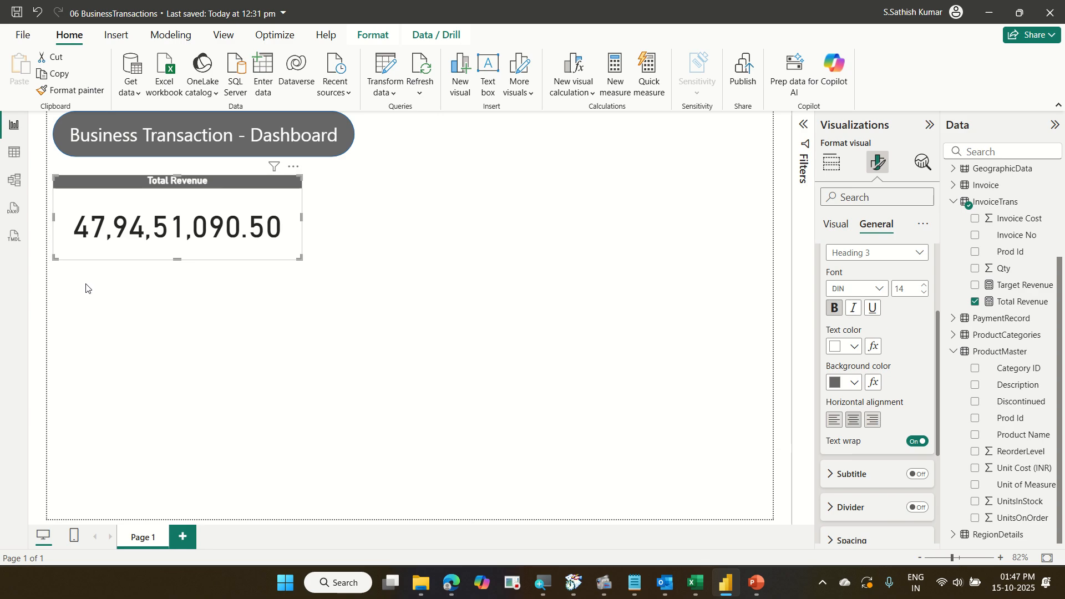
scroll(915, 366, down, 3)
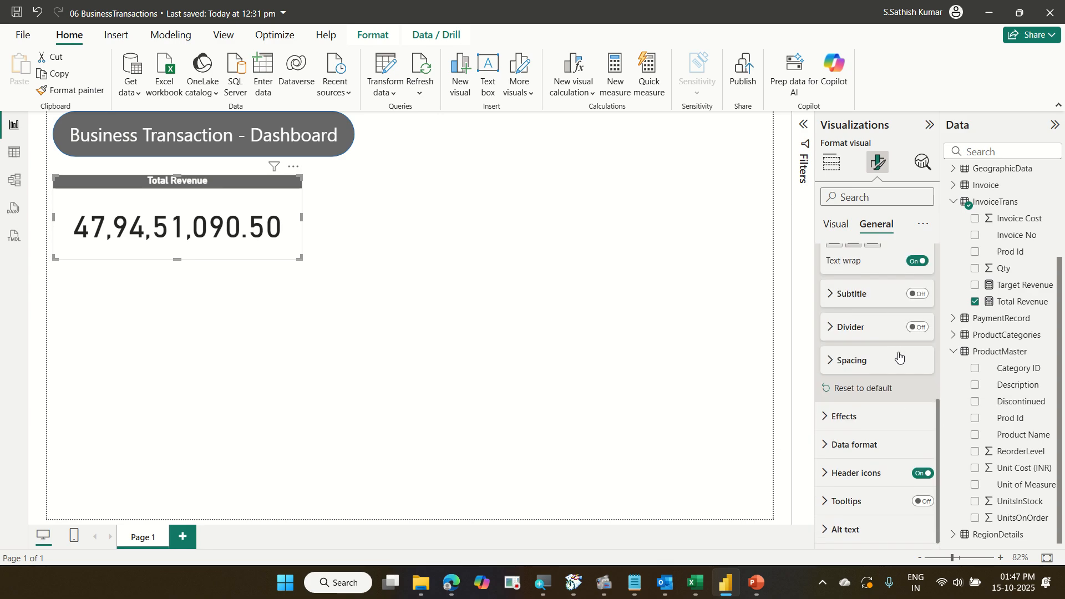
click(881, 413)
scroll(890, 417, down, 2)
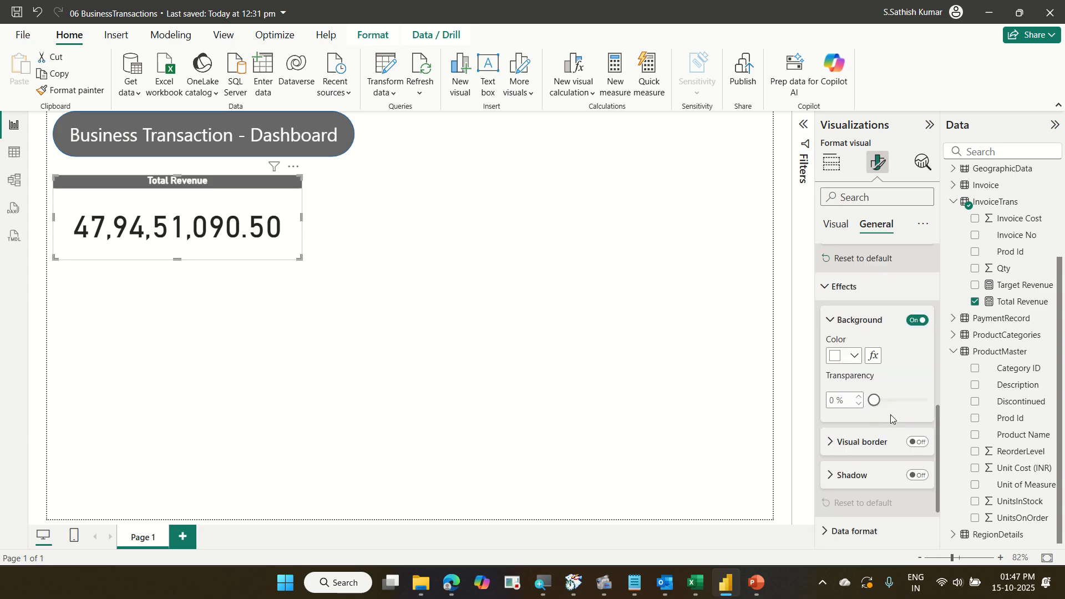
click(918, 466)
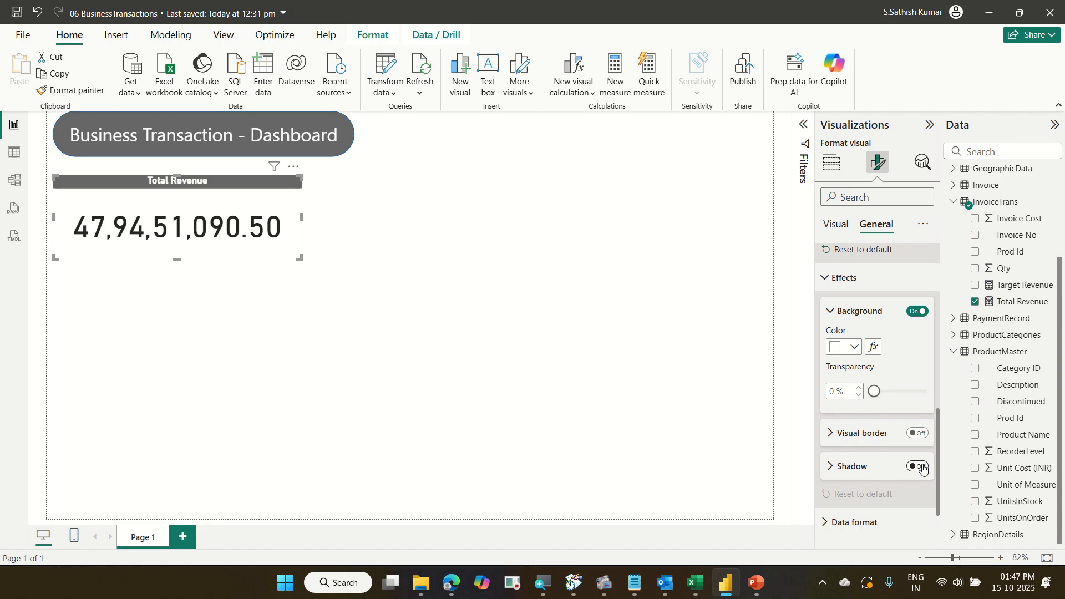
Resize the Total Revenue card slightly smaller from its corner.
click(193, 294)
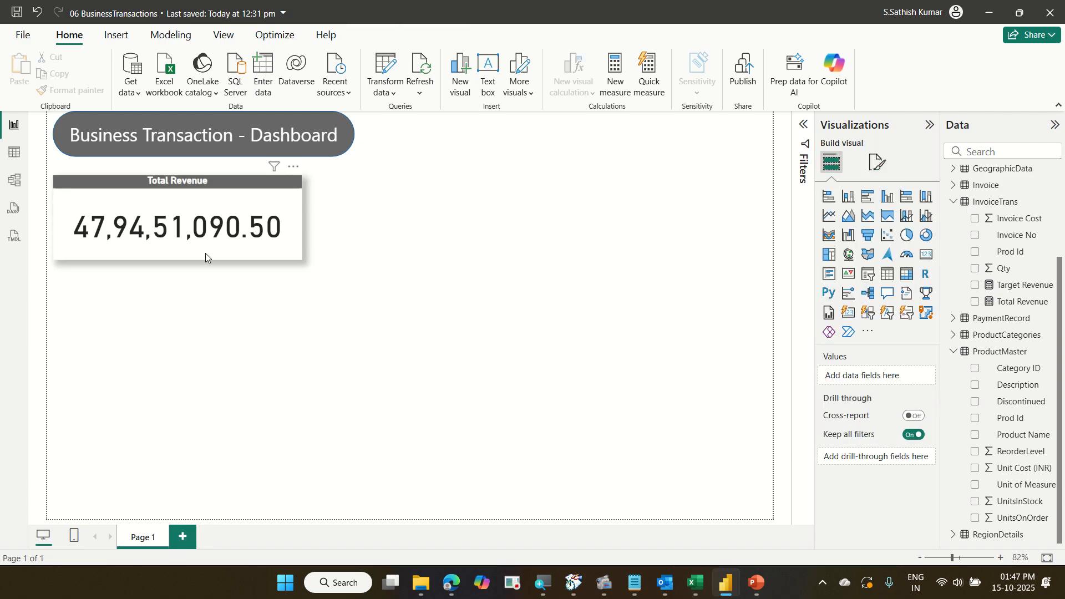
click(282, 228)
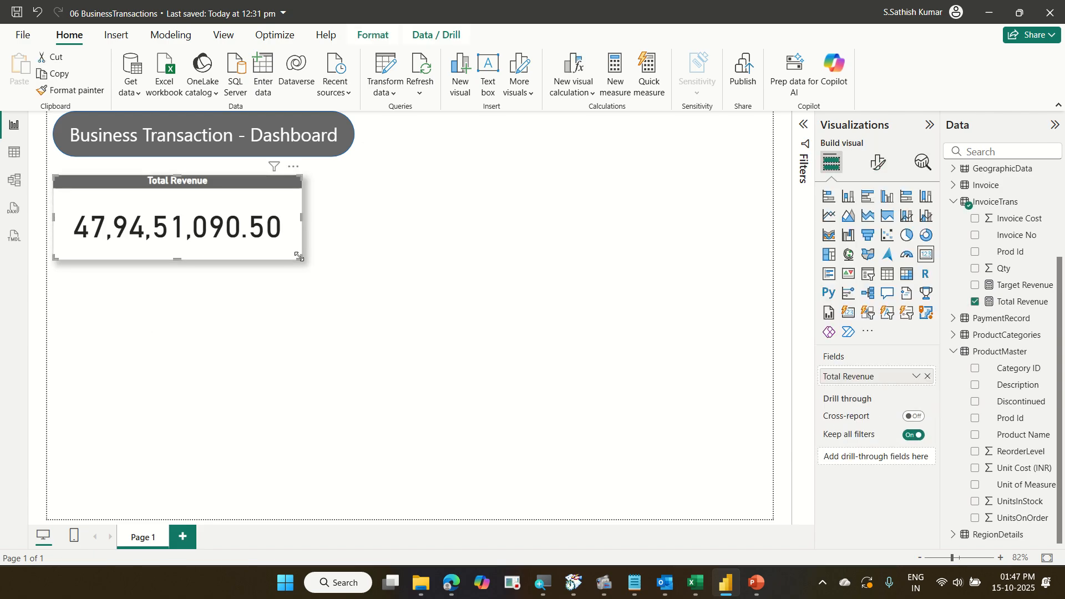
drag(300, 258, 272, 238)
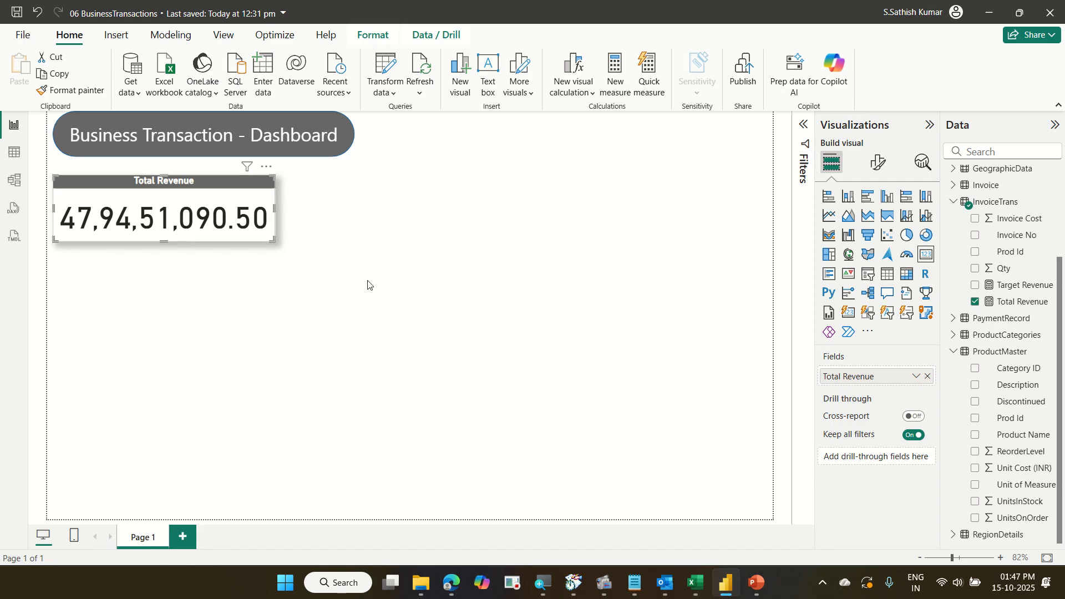
Duplicate the card beside the original and replace its field with the Target Revenue measure.
key(ctrl+c)
key(ctrl+v)
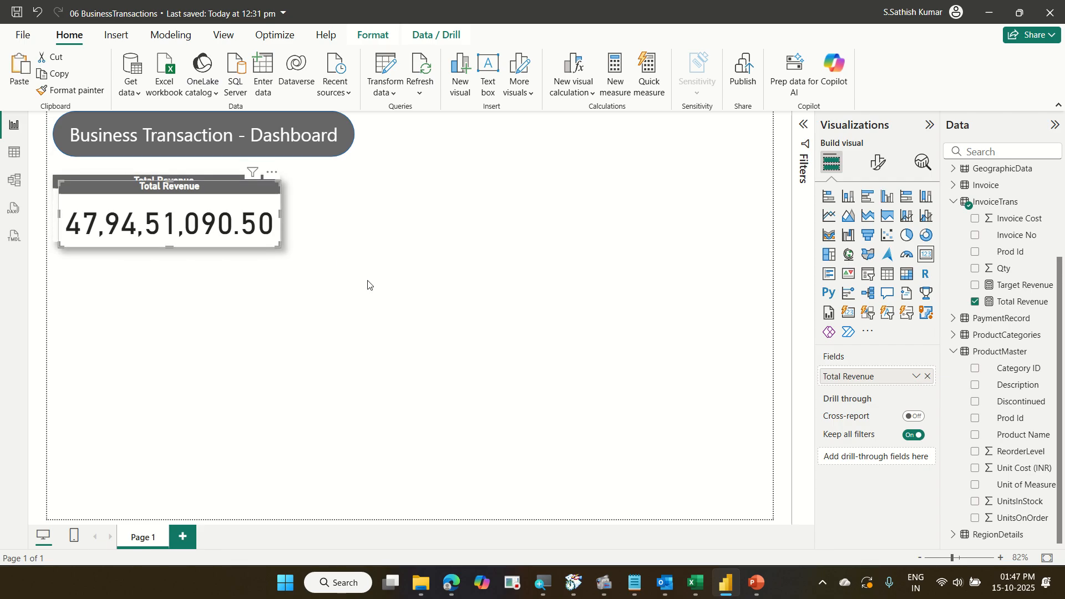
drag(264, 238, 505, 234)
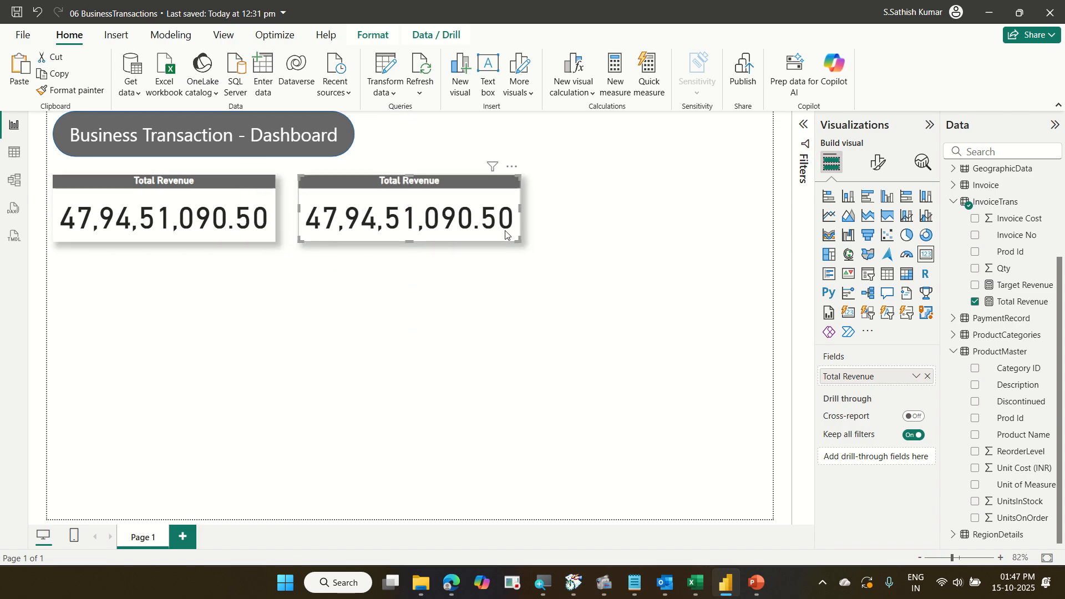
click(927, 377)
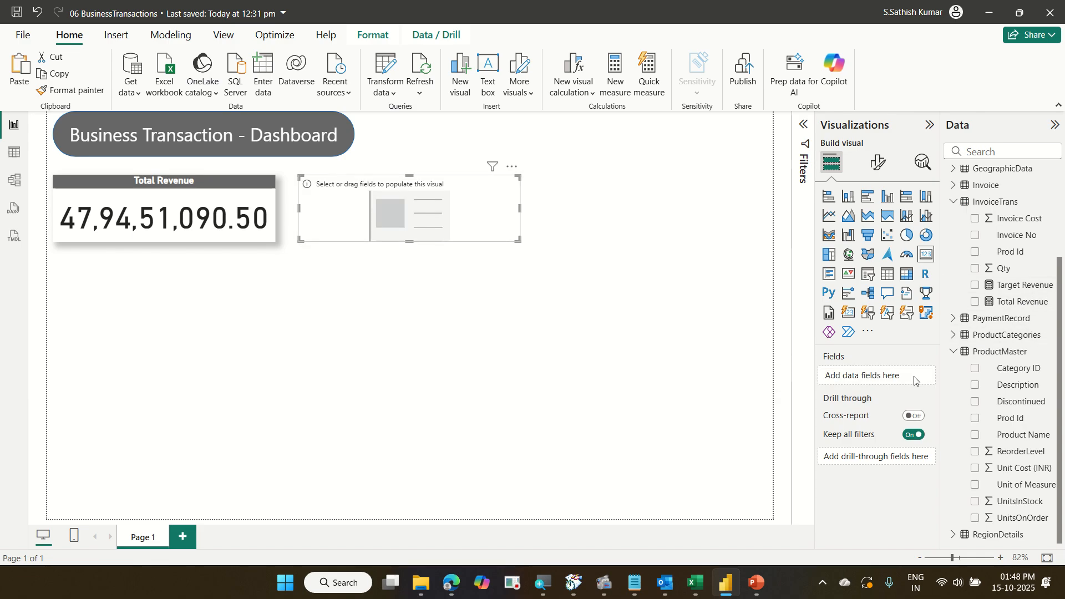
drag(930, 379, 927, 378)
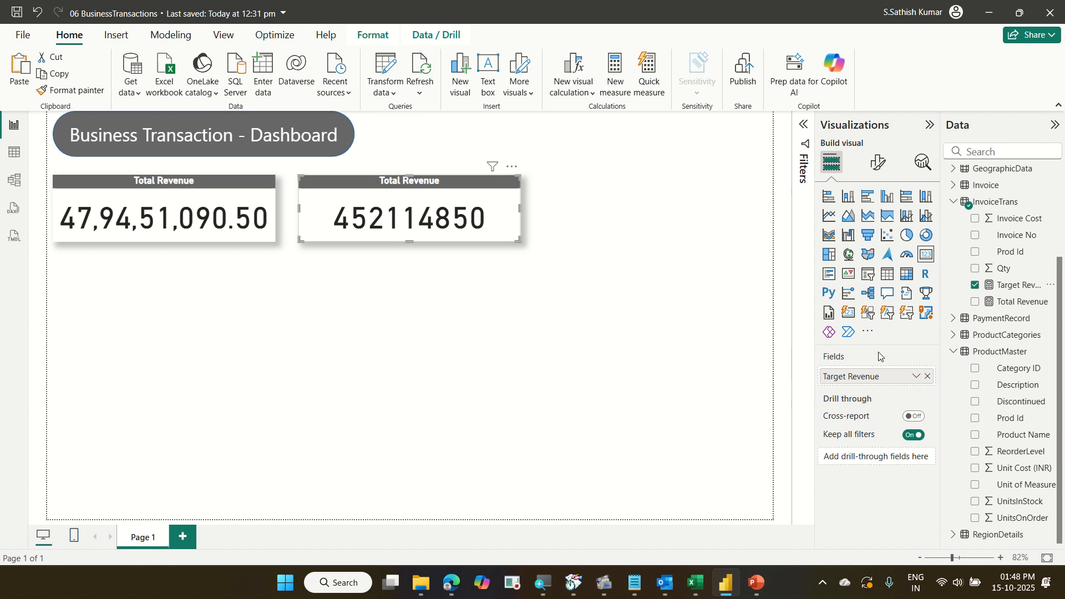
Change the duplicated card's title text to Target Revenue in its general format settings.
click(877, 162)
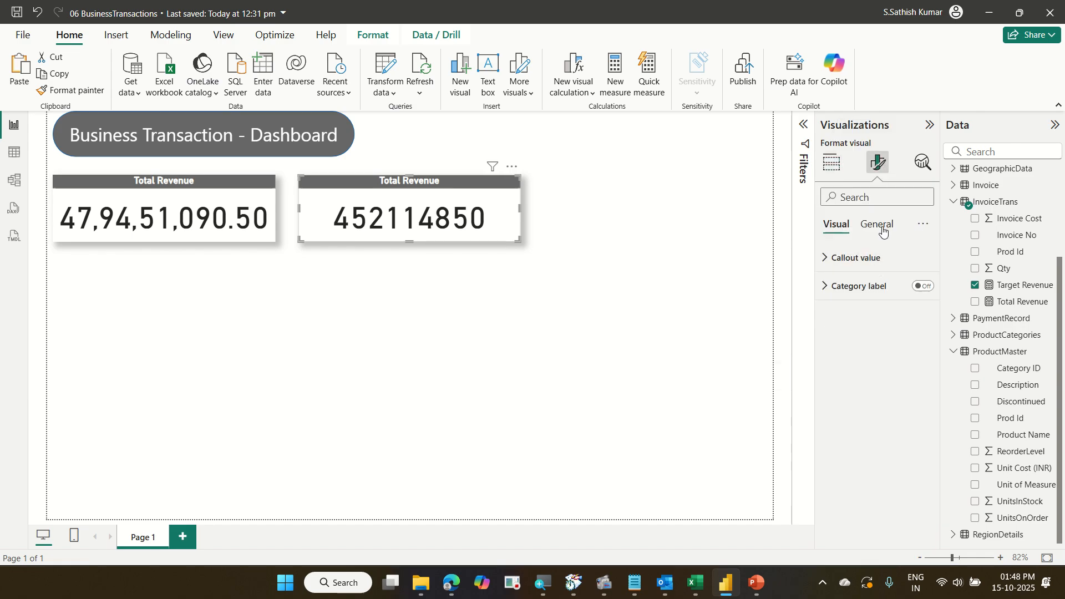
click(883, 233)
click(869, 295)
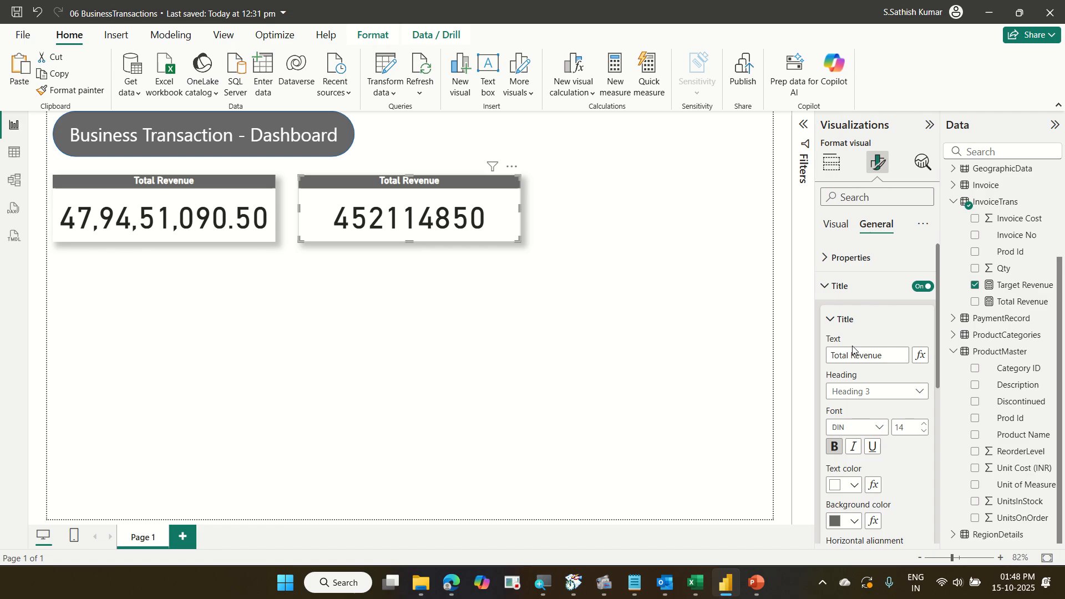
double_click(841, 355)
text(Yat)
key(BackSpace)
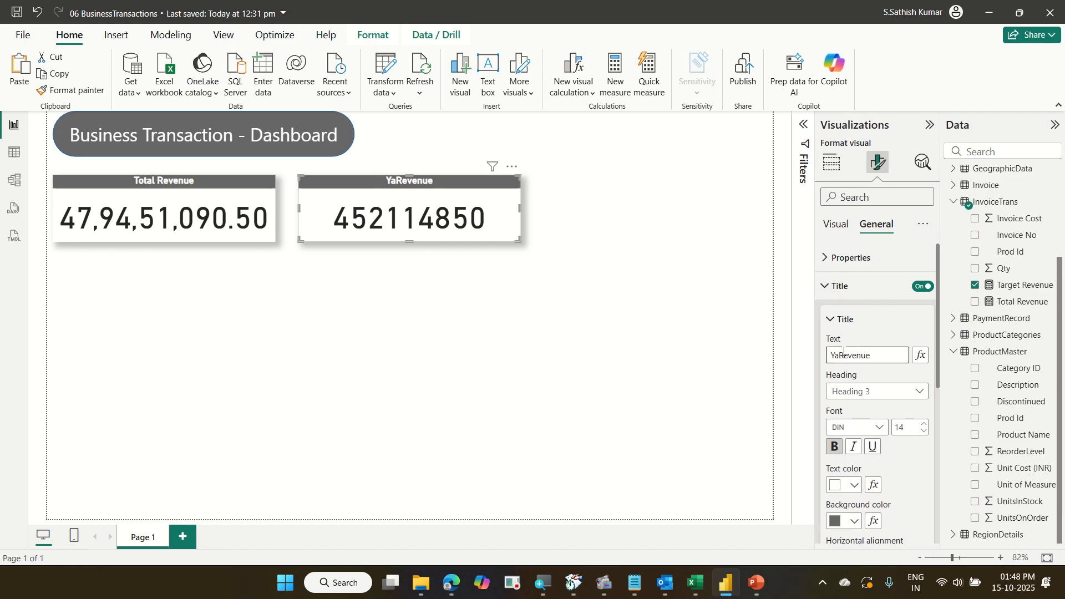
text(rget)
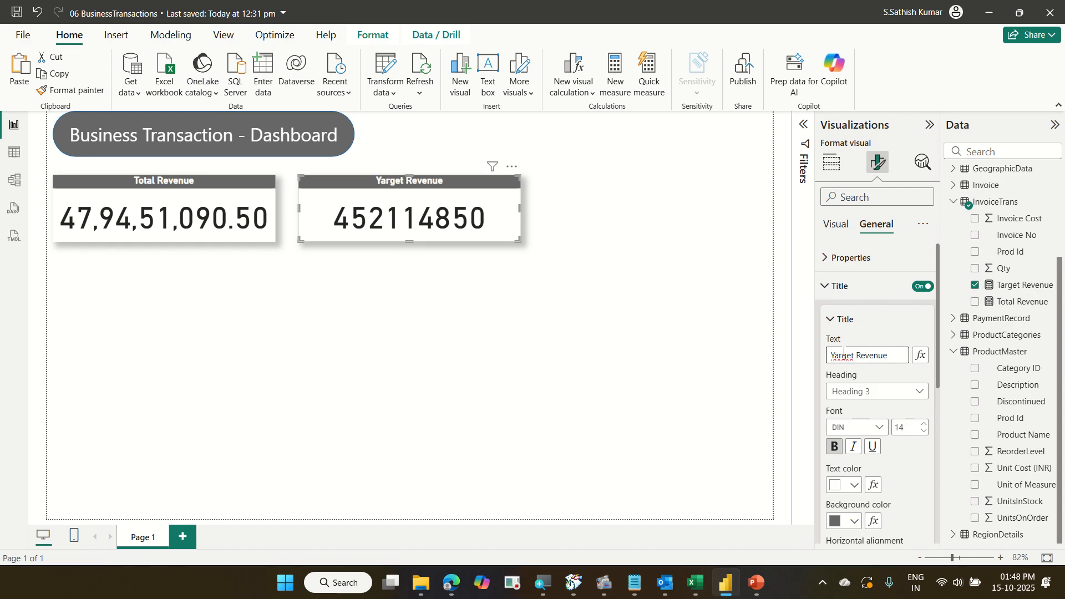
click(1019, 286)
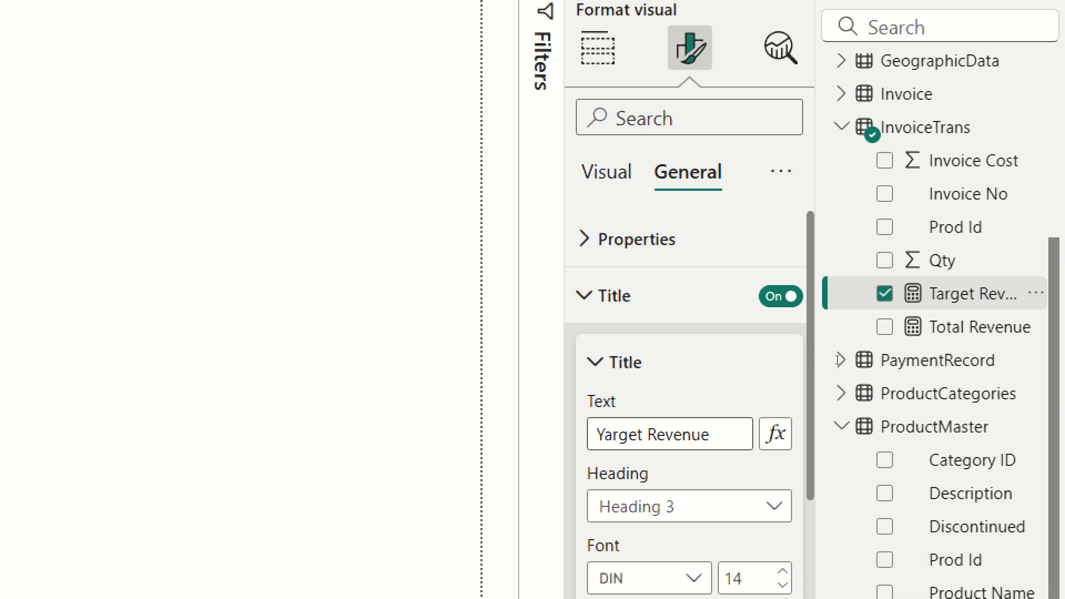
key(BackSpace)
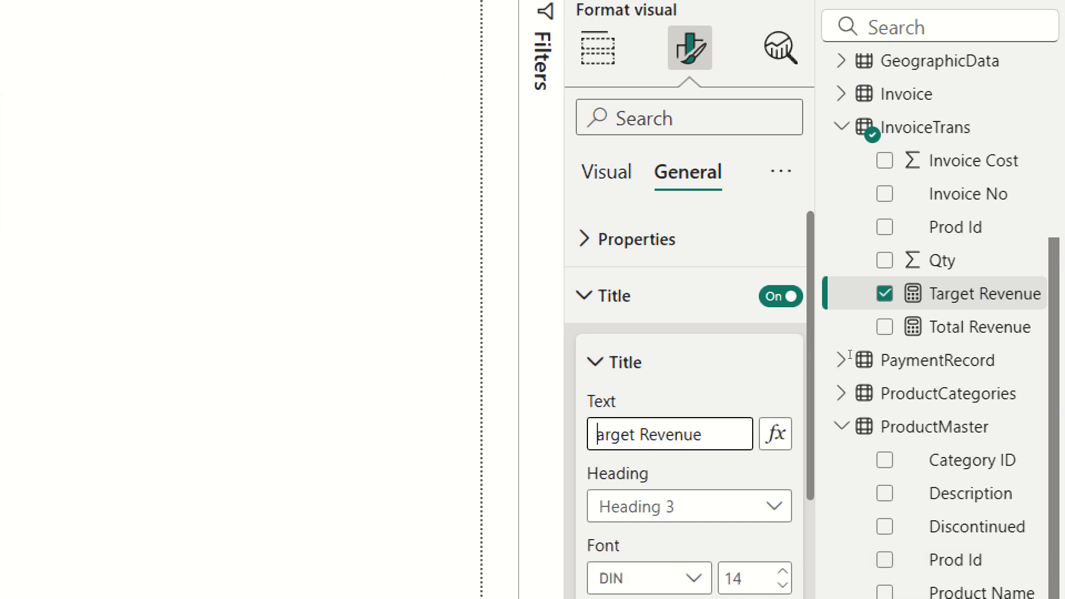
text(t)
key(BackSpace)
text(T)
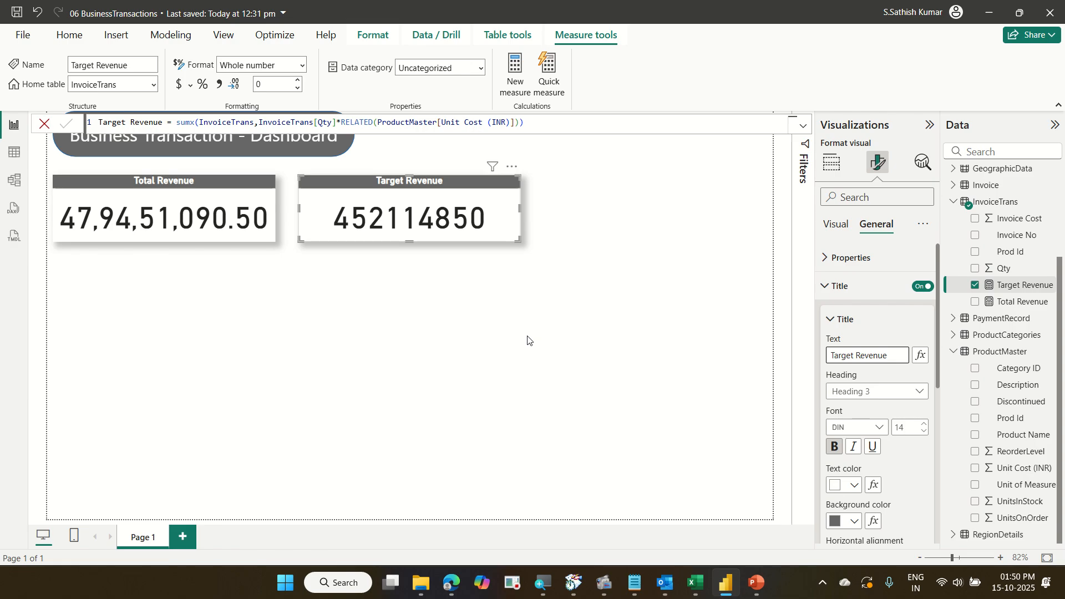
click(528, 340)
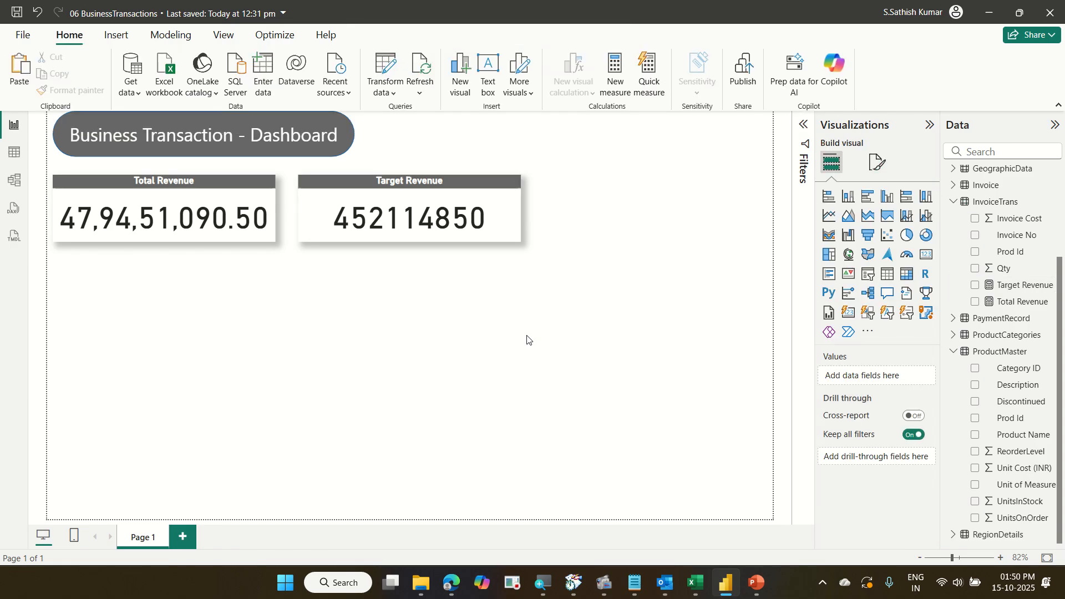
click(113, 278)
text(Create a Meas)
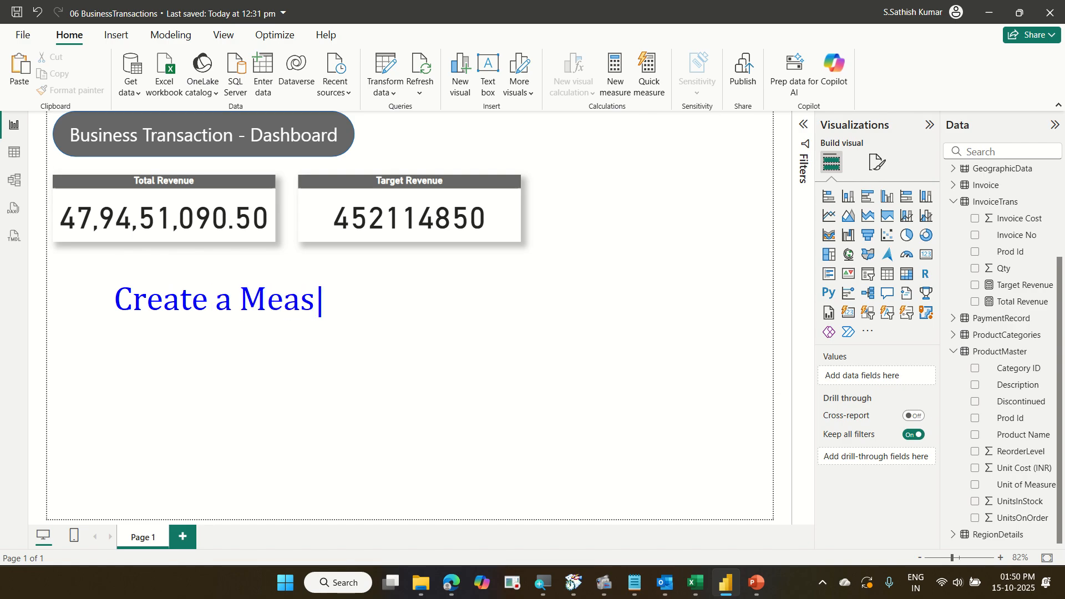
text(ure)
key(Return)
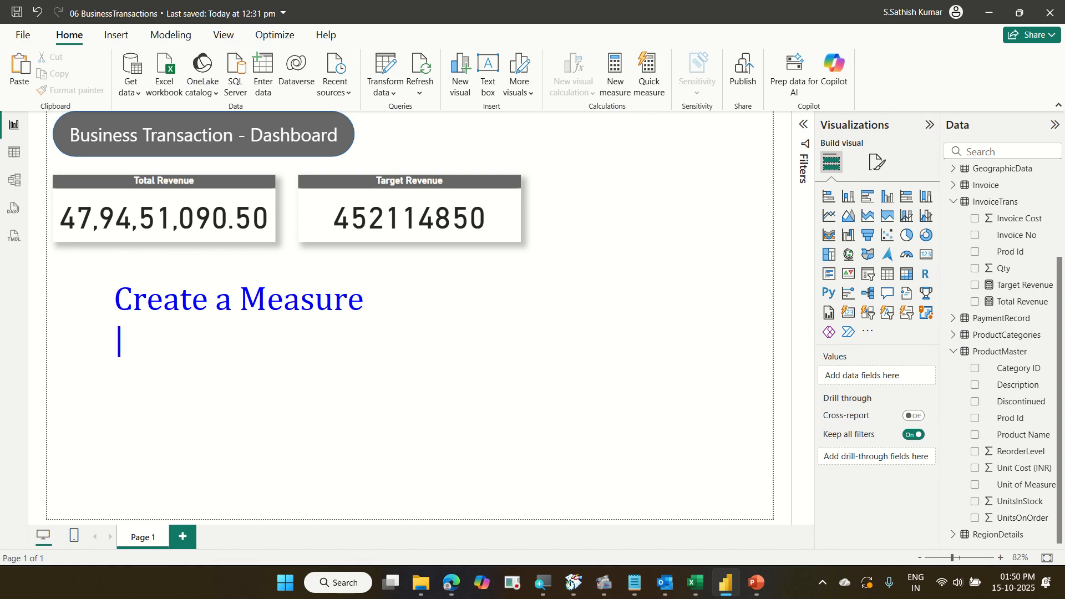
text(Profi)
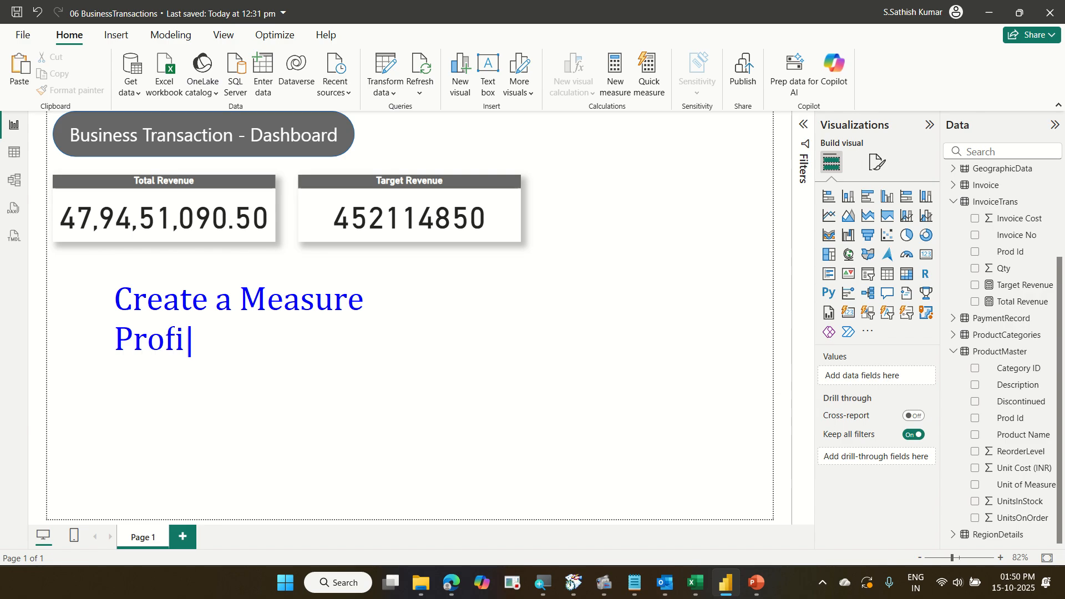
text(t Margin )
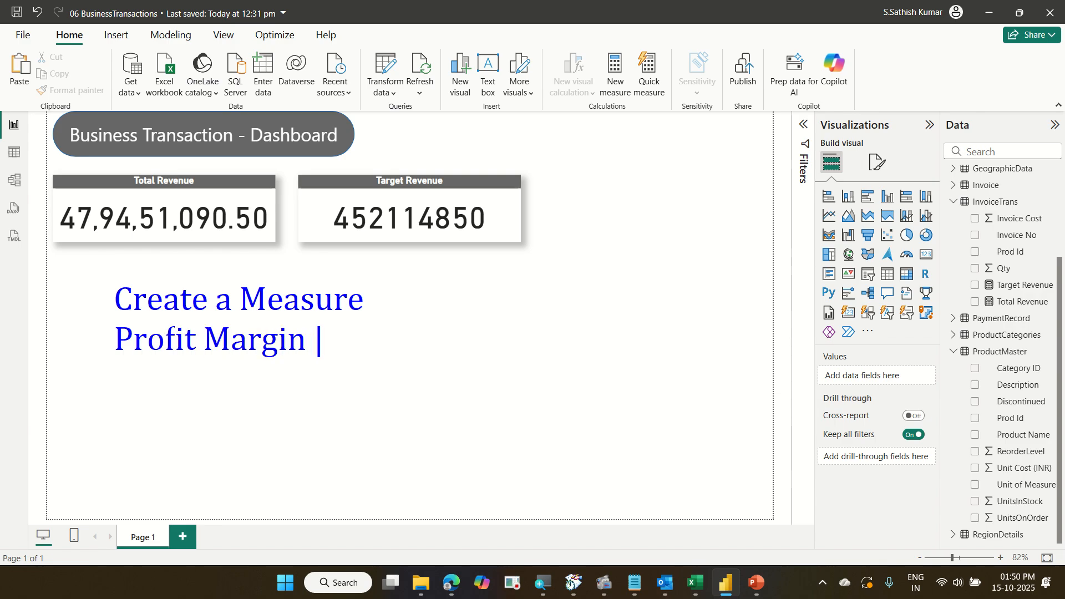
text(= Total )
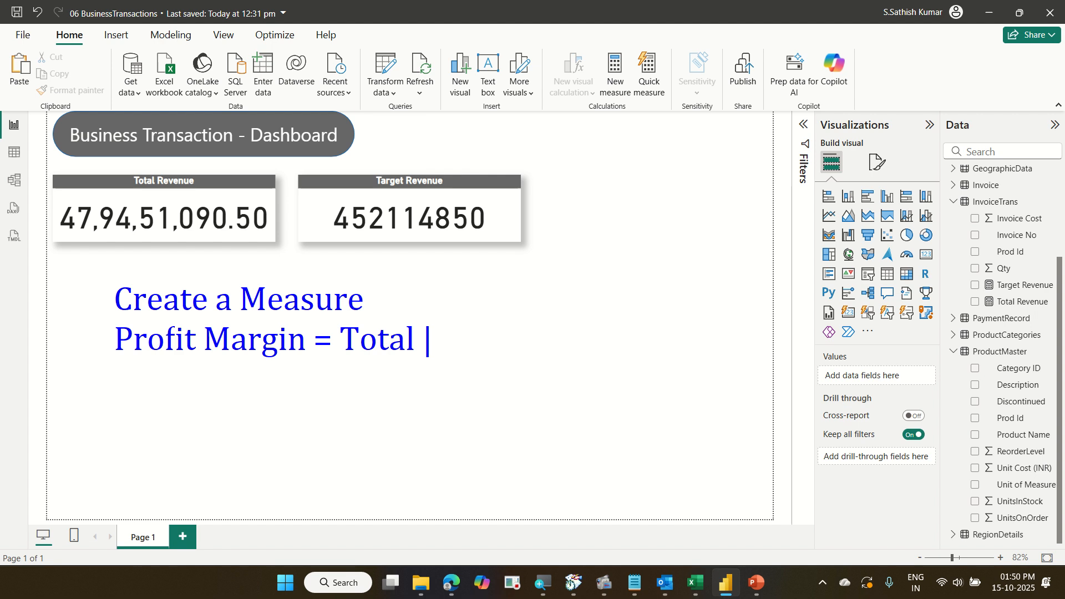
text(Reveny)
key(BackSpace)
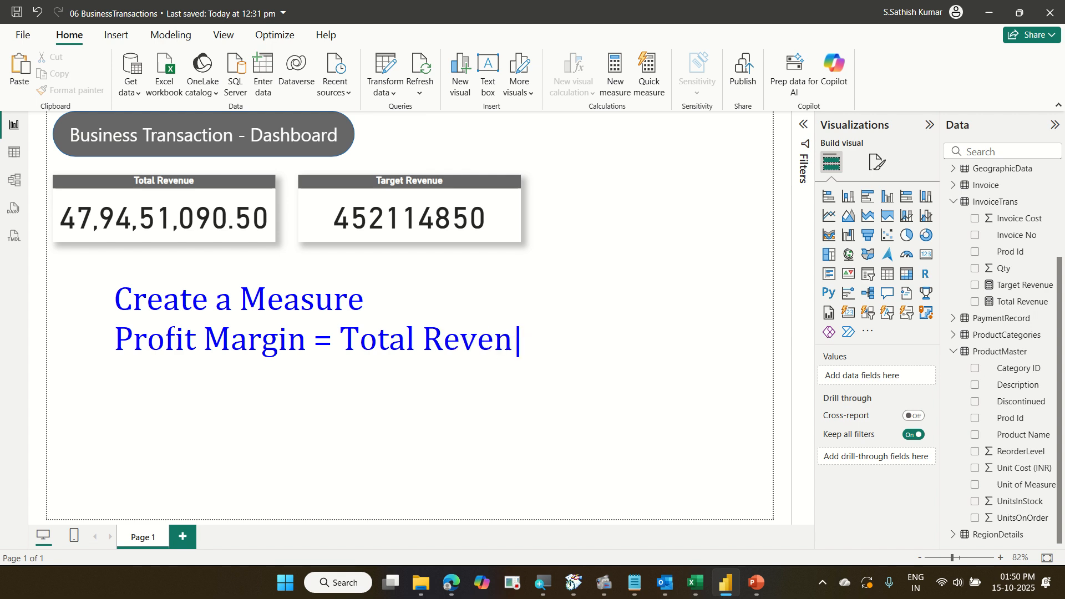
text(ue - Target R)
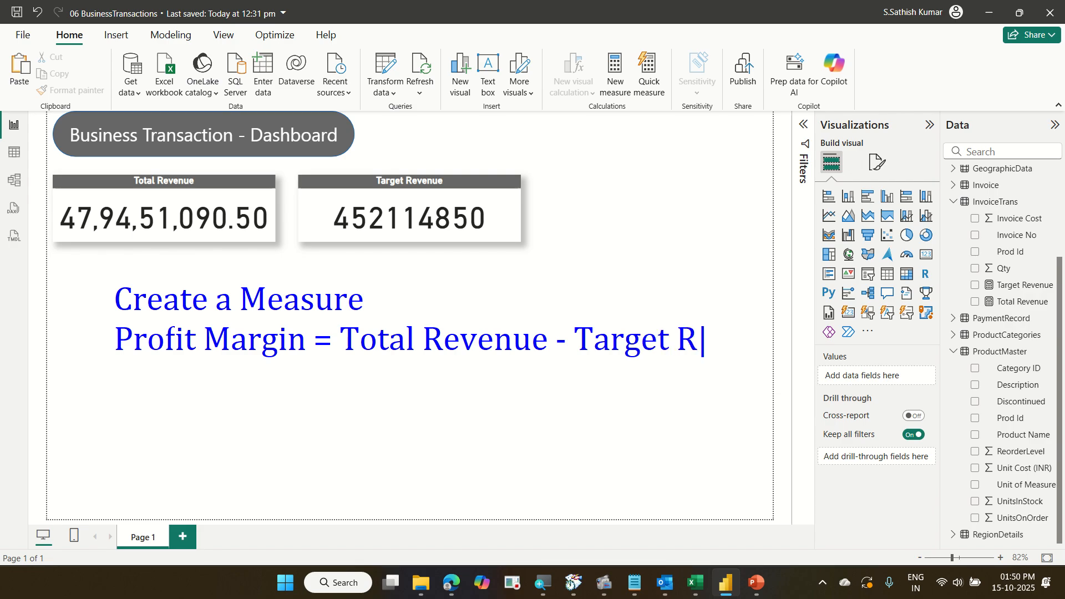
text(evenue)
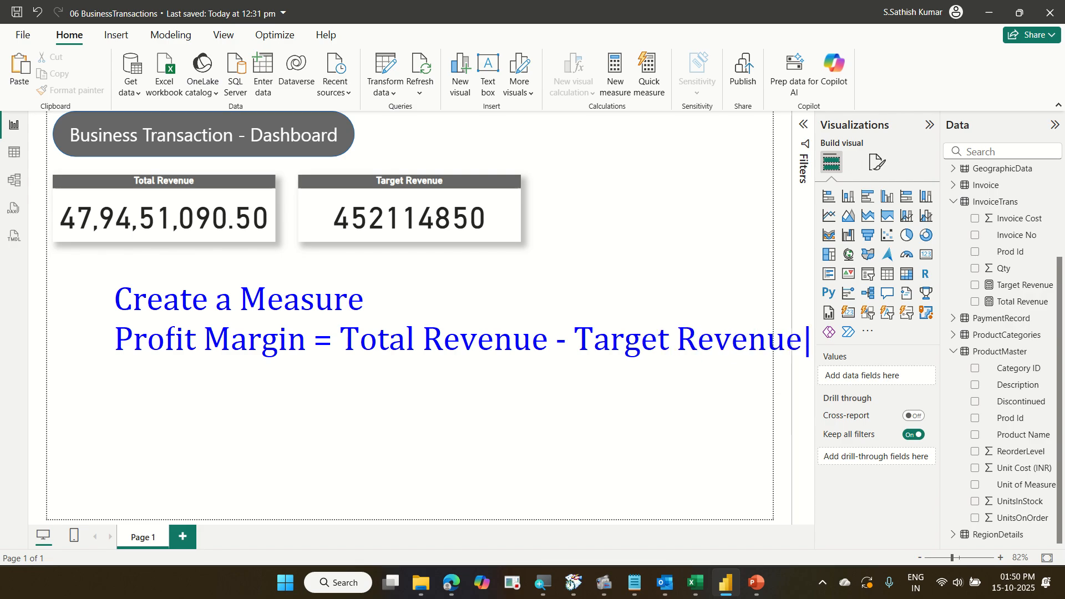
key(Return)
text(Insert)
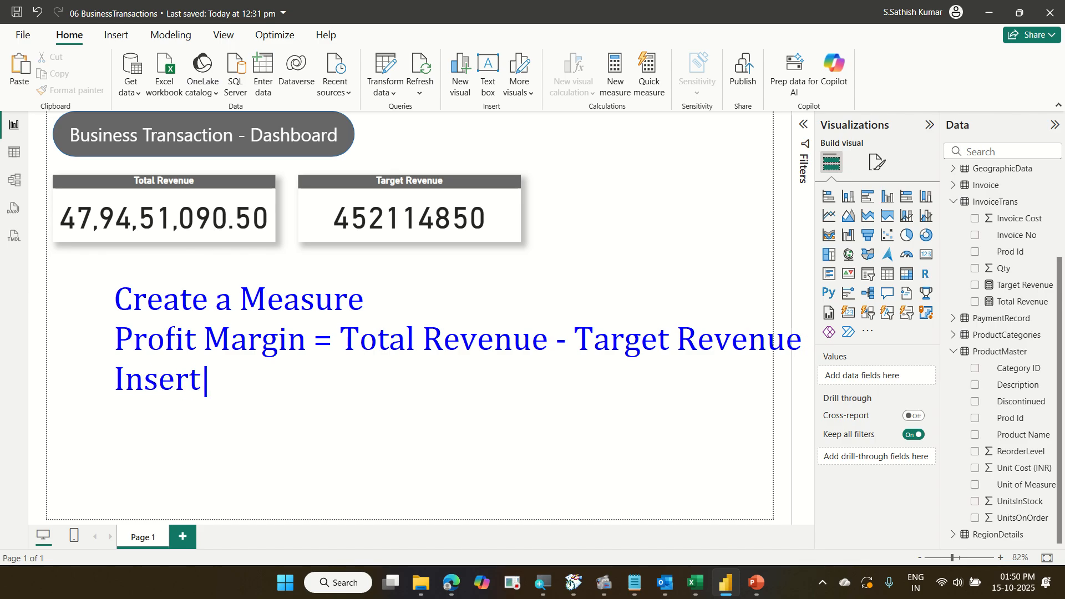
text( a card)
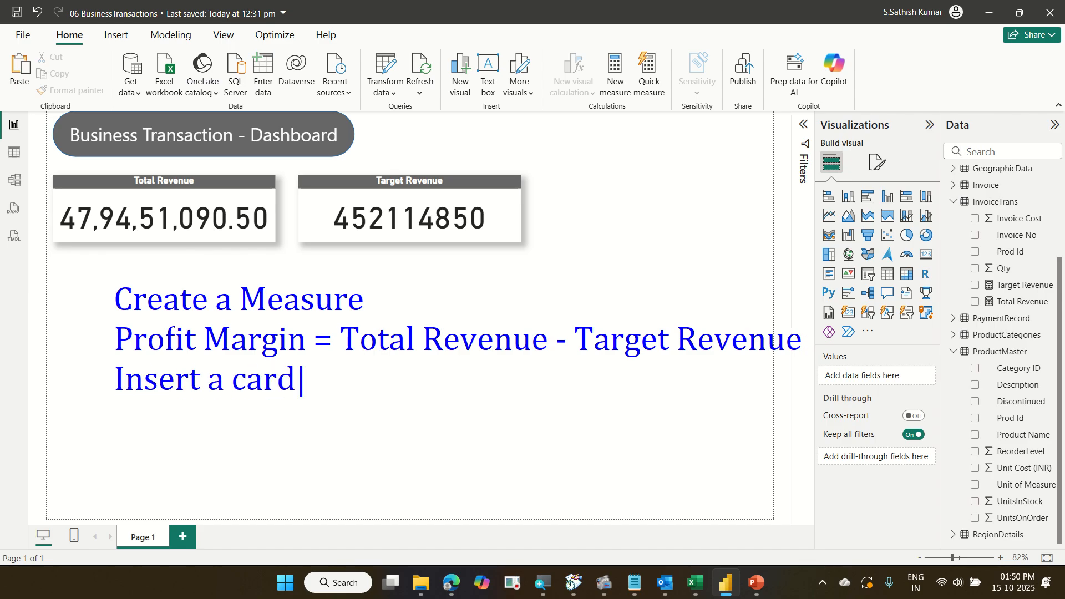
key(BackSpace)
text(, displa)
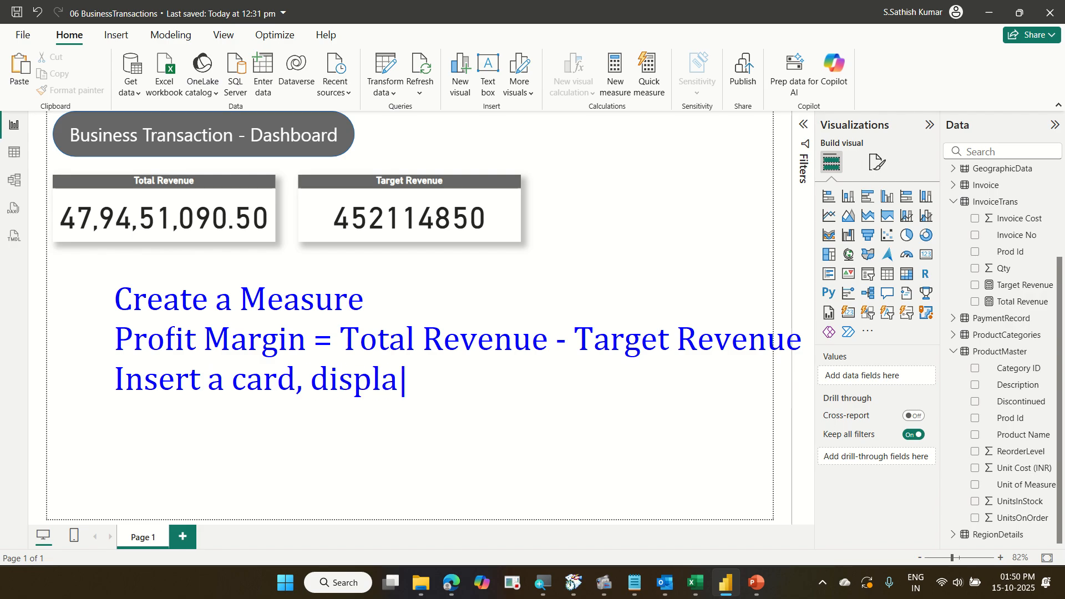
text(y)
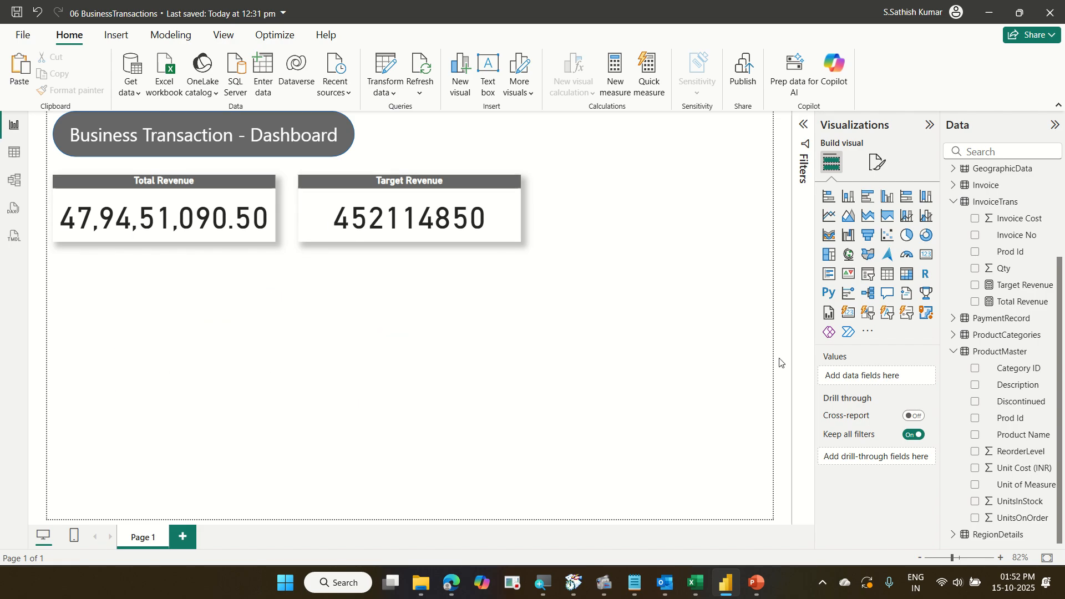
Create a new measure in the InvoiceTrans table and name it Profit Margin.
click(1005, 207)
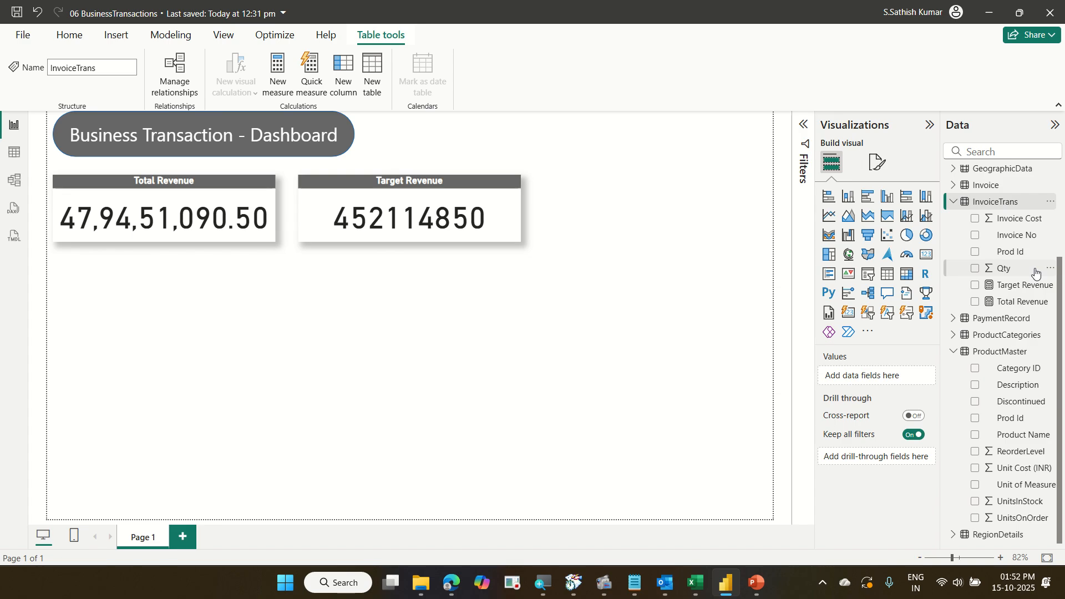
scroll(1029, 253, up, 3)
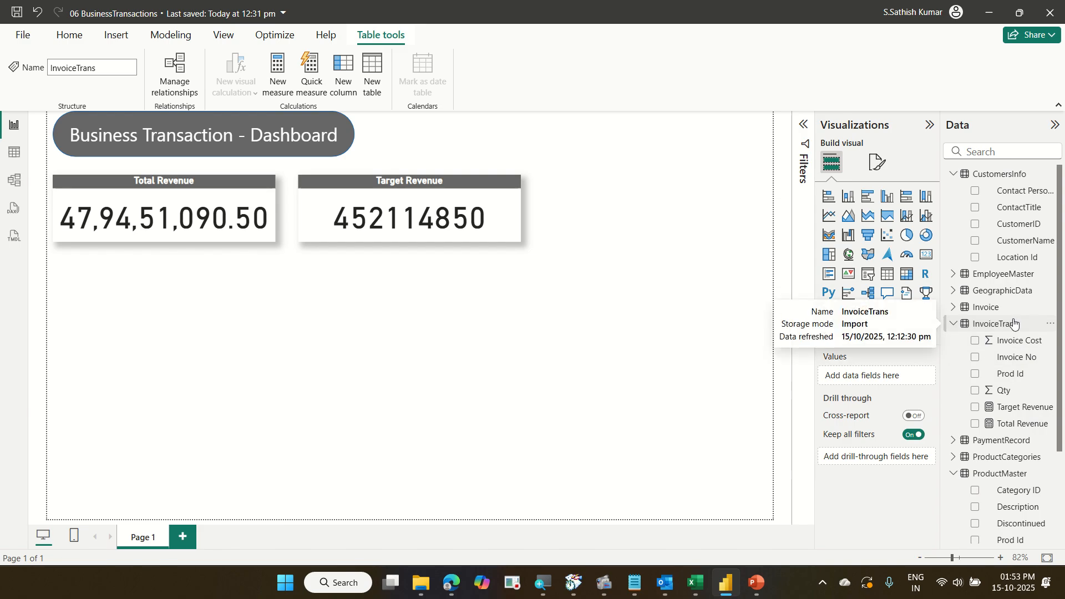
click(84, 44)
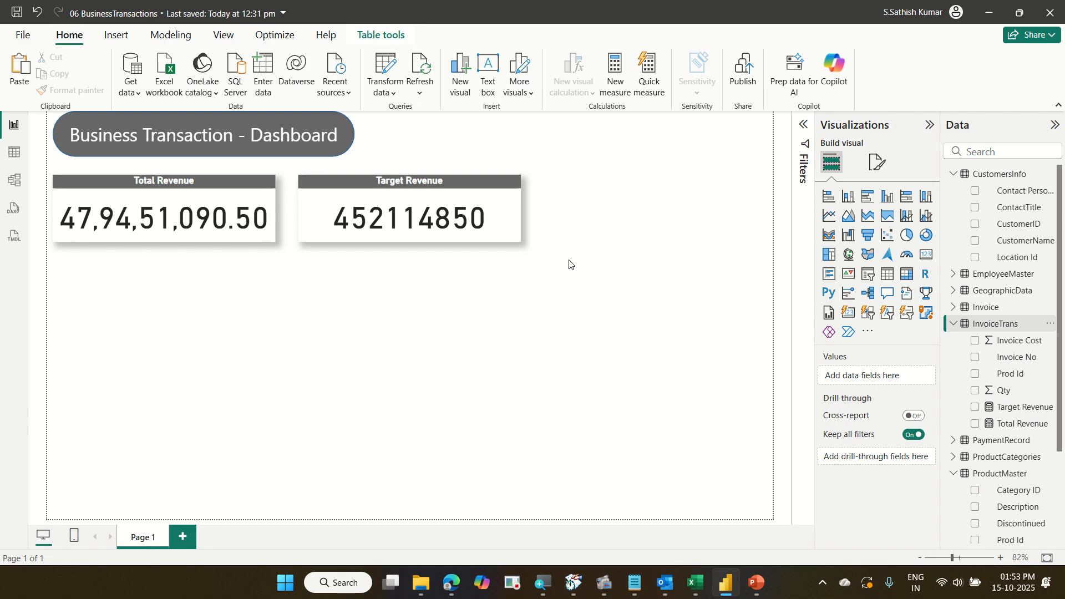
click(607, 95)
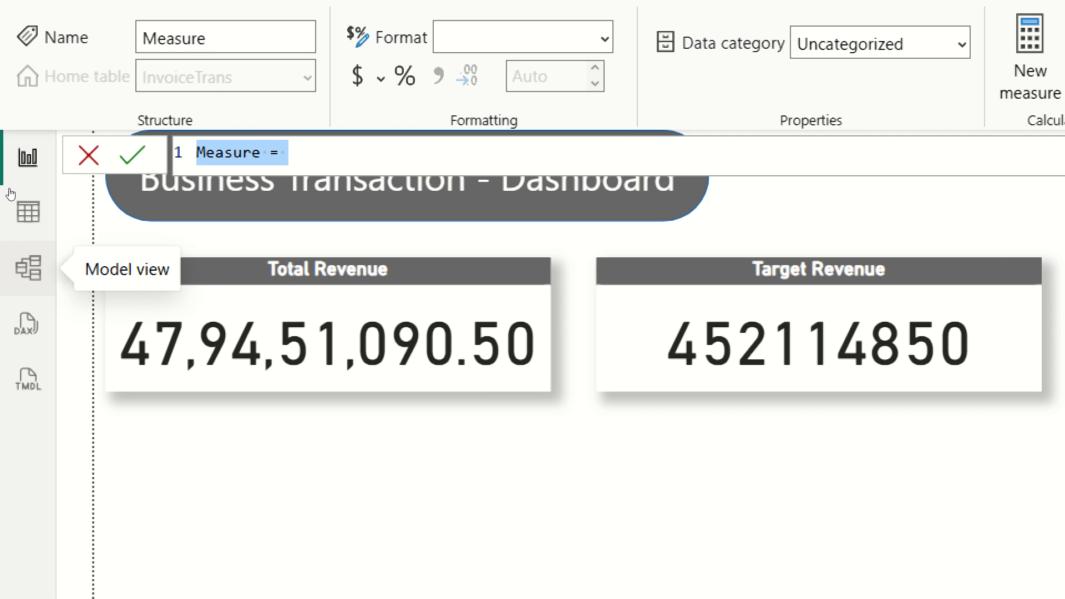
key(Home)
key(shift+Right)
key(shift+Right)
key(shift+Right)
key(shift+Right)
key(shift+Right)
key(shift+Right)
key(shift+Right)
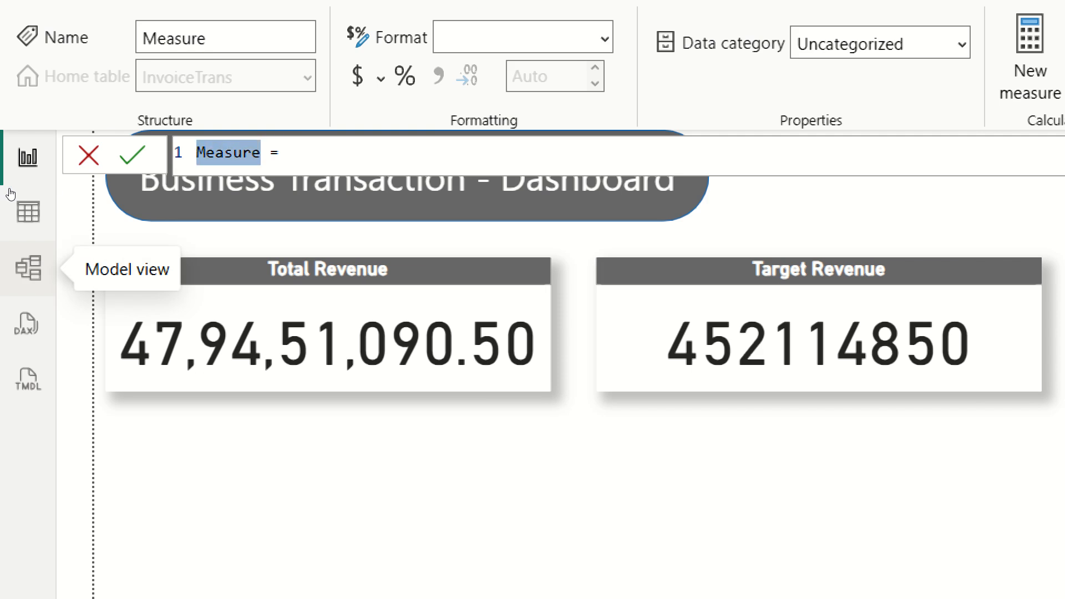
text(Profi)
text(t Marg)
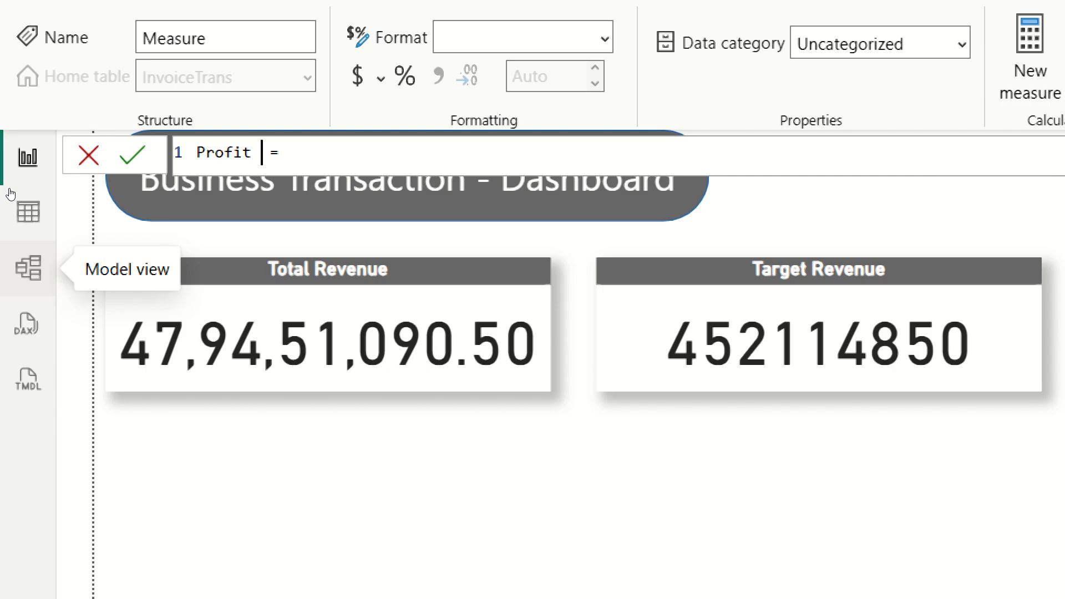
text(in)
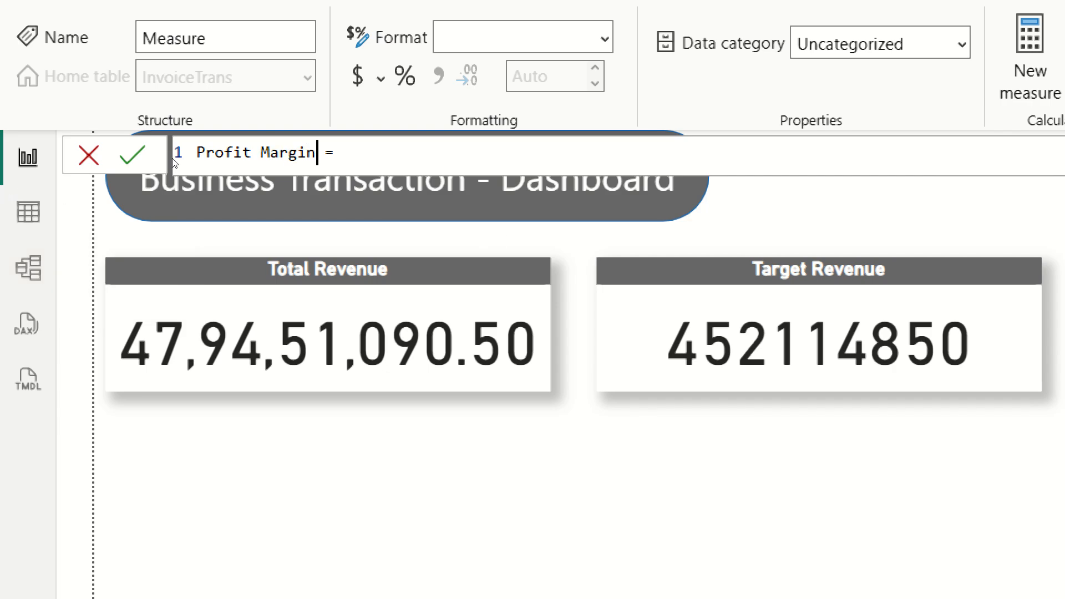
Define Profit Margin as [Total Revenue]-[Target Revenue] and commit the formula.
click(384, 154)
text(tot)
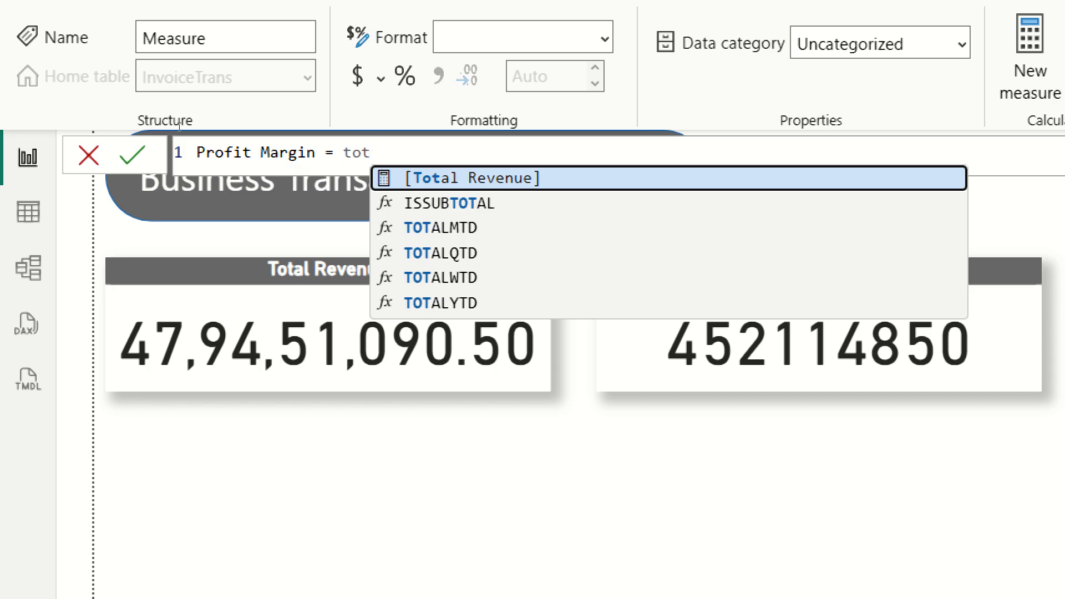
key(Tab)
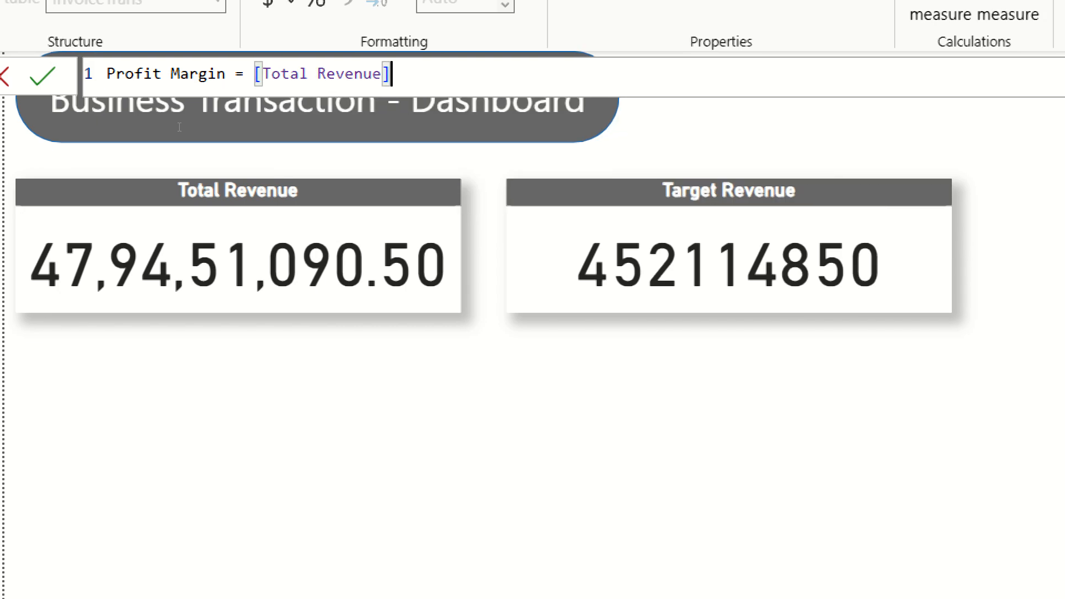
text(-t)
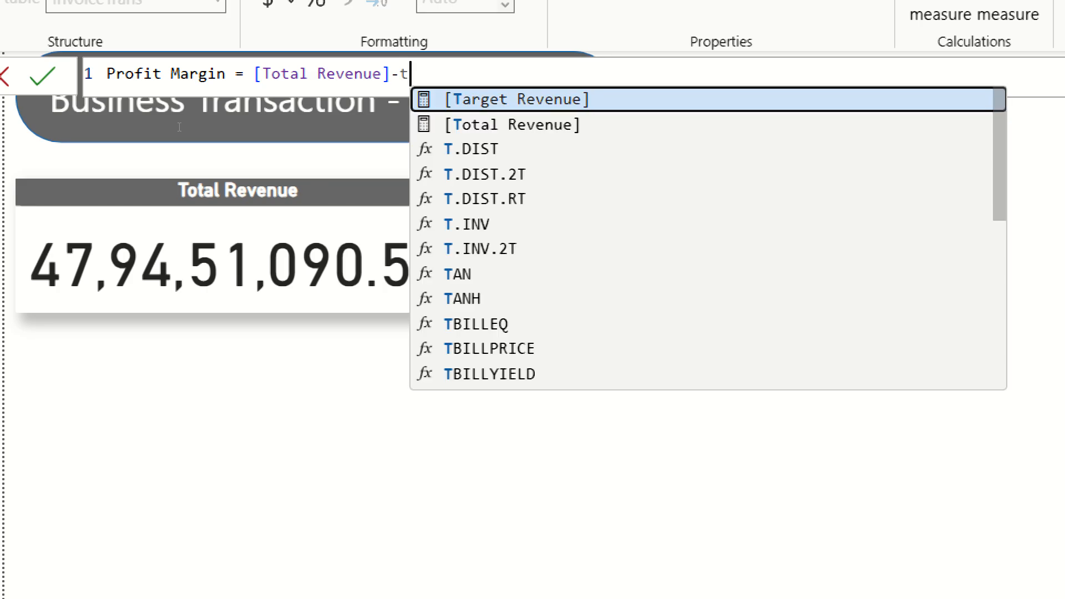
key(Tab)
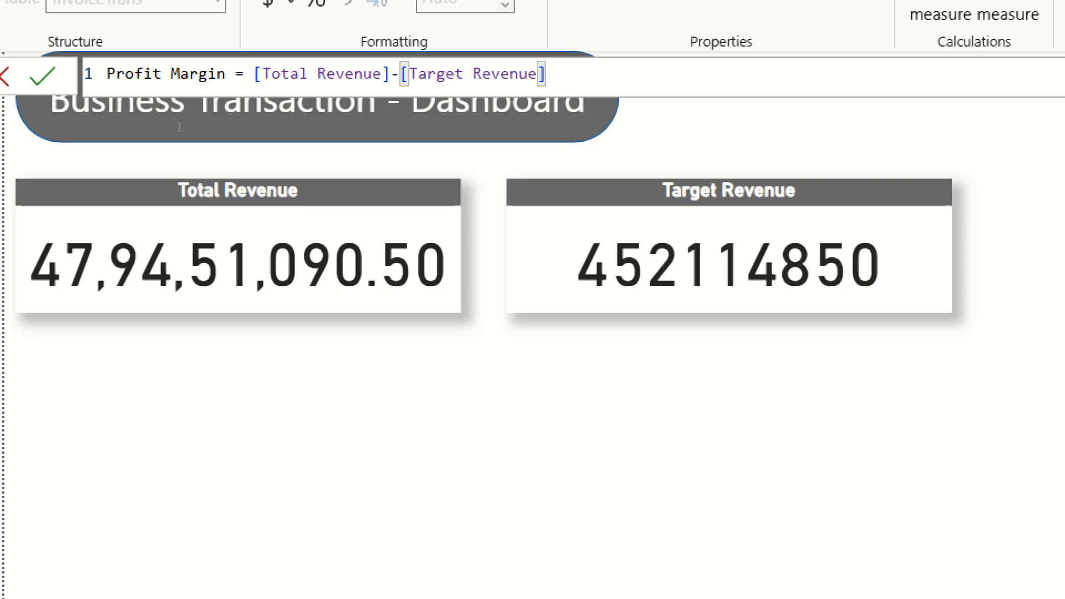
key(Return)
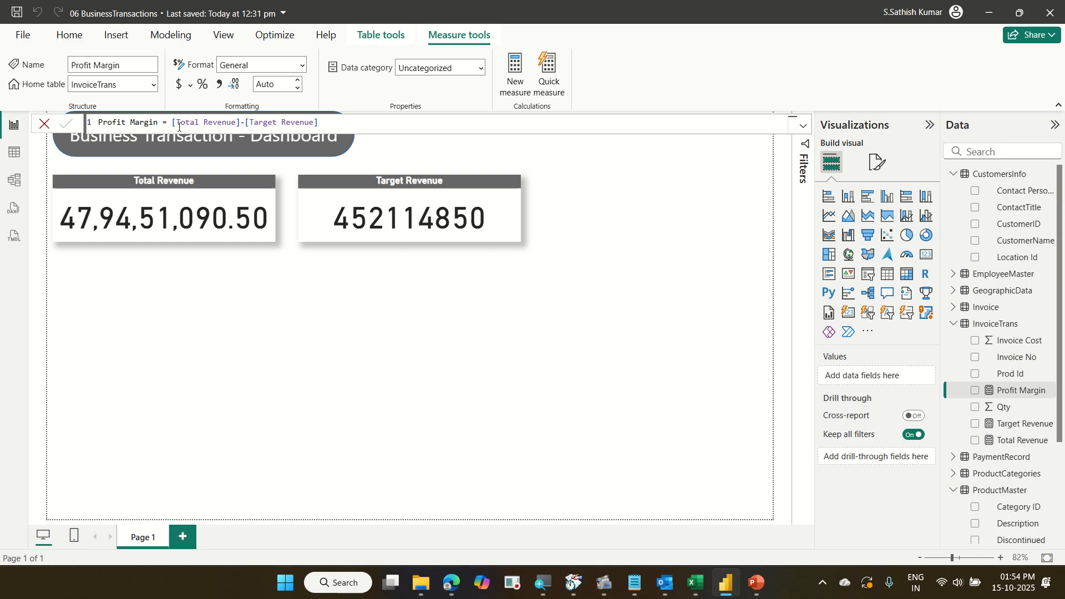
Narrow the Target Revenue card from its right edge, then duplicate it and place the copy to its right.
click(493, 238)
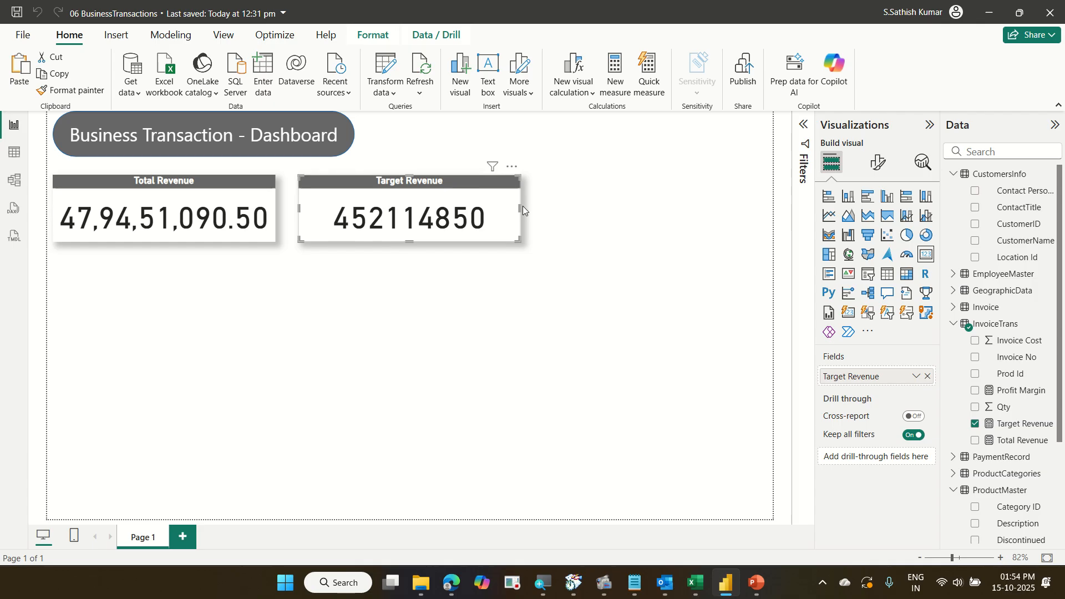
drag(522, 210, 469, 209)
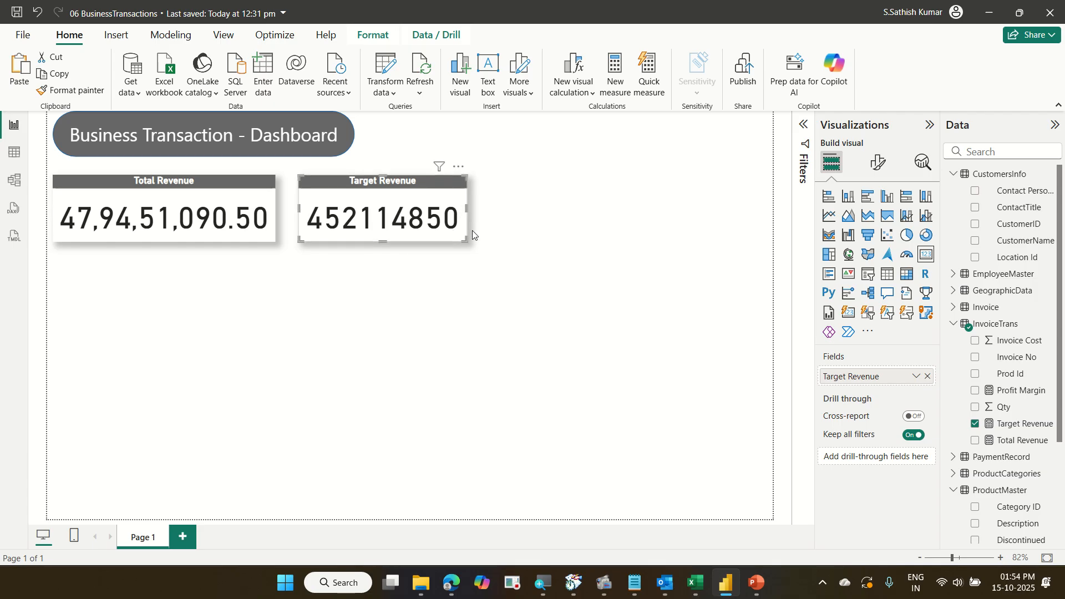
key(ctrl+c)
key(ctrl+v)
drag(438, 241, 627, 235)
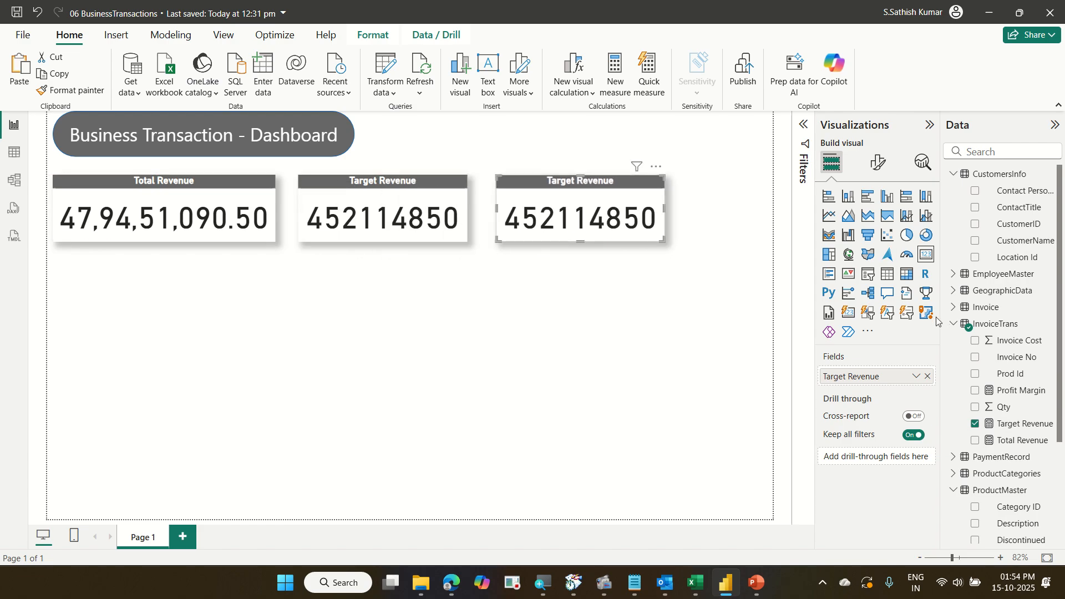
Replace the copied card's Target Revenue field with the Profit Margin measure and widen the card to fit the value.
click(930, 378)
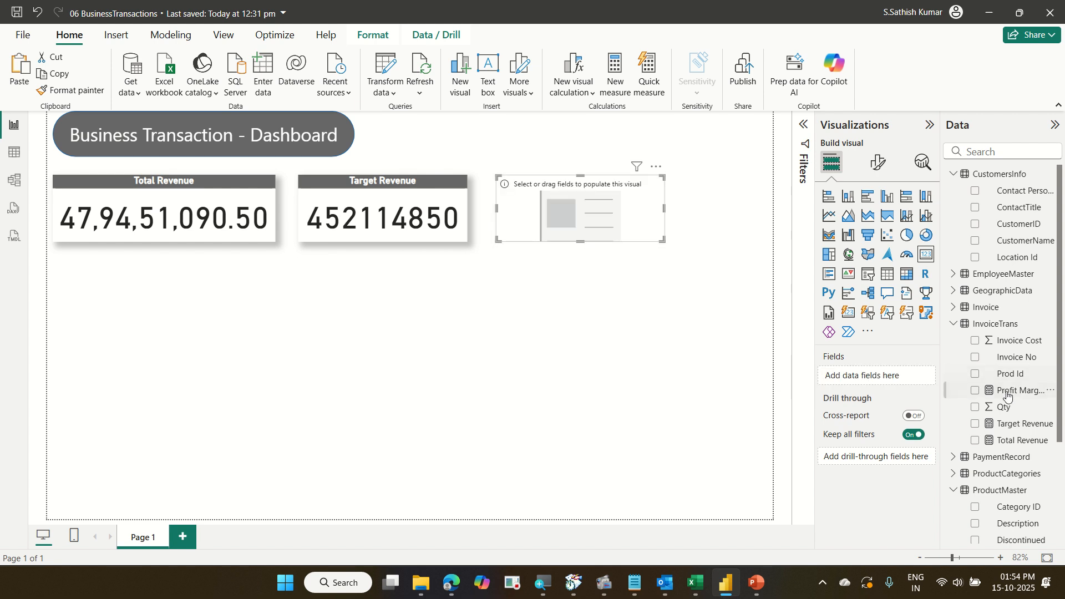
drag(1021, 390, 891, 381)
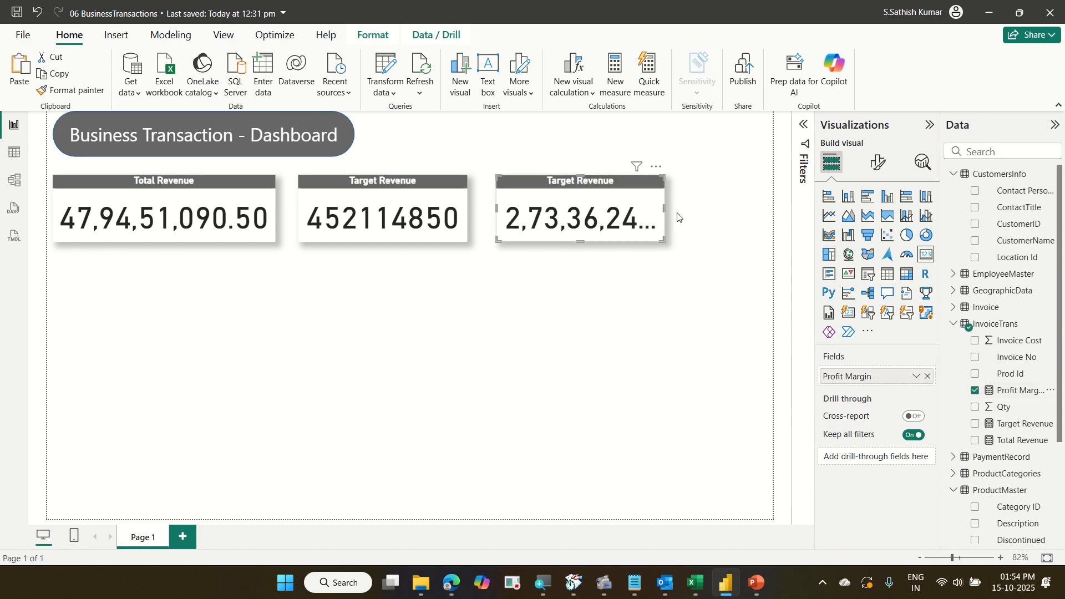
drag(666, 204, 716, 214)
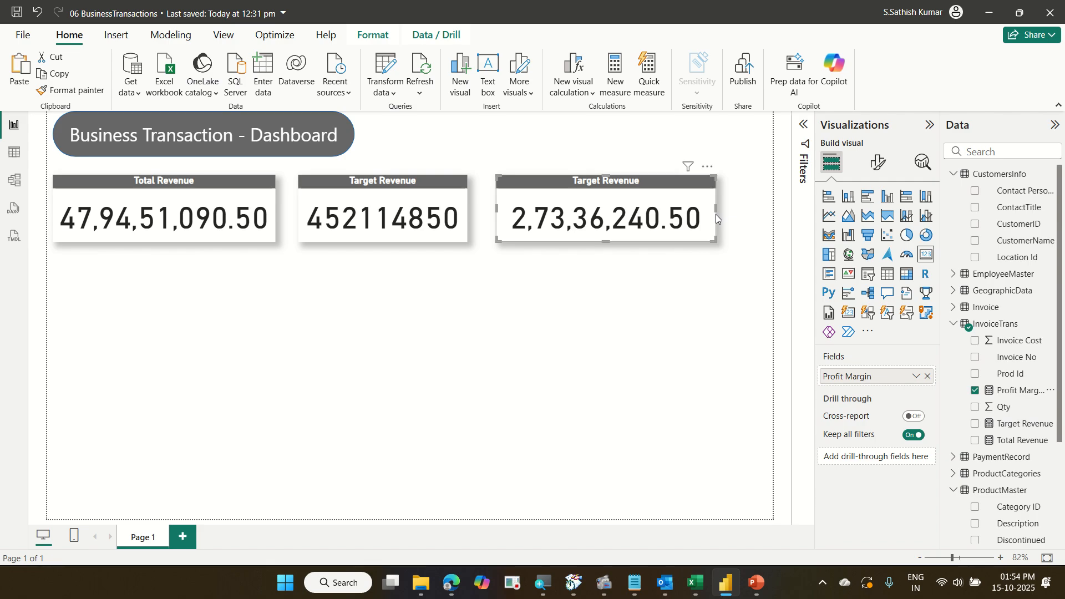
Change the third card's title text to Profit Margin in its general format settings.
click(884, 173)
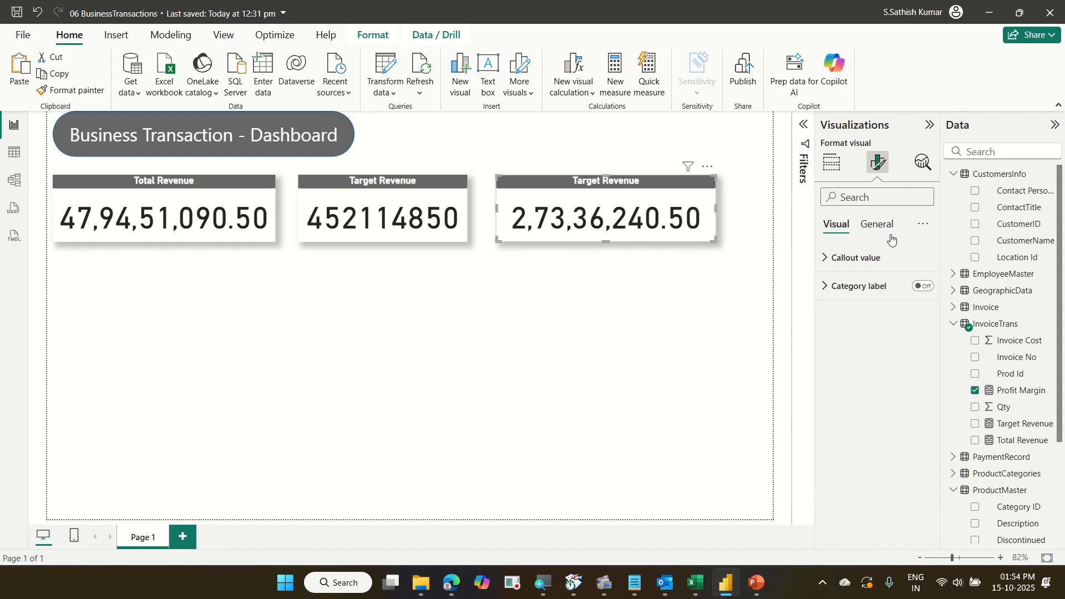
click(877, 225)
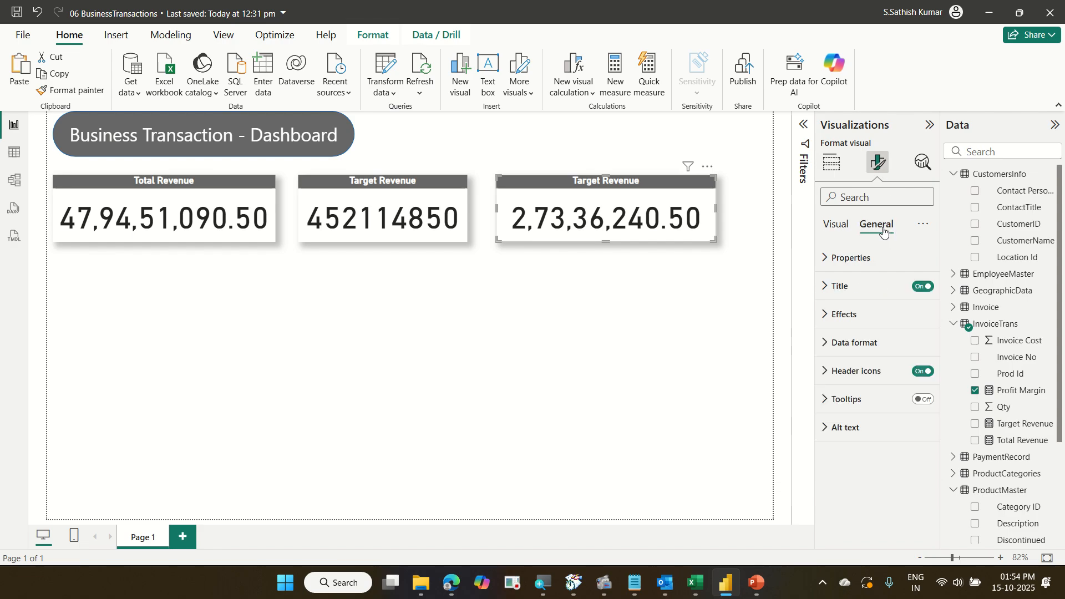
click(871, 286)
drag(890, 355, 703, 349)
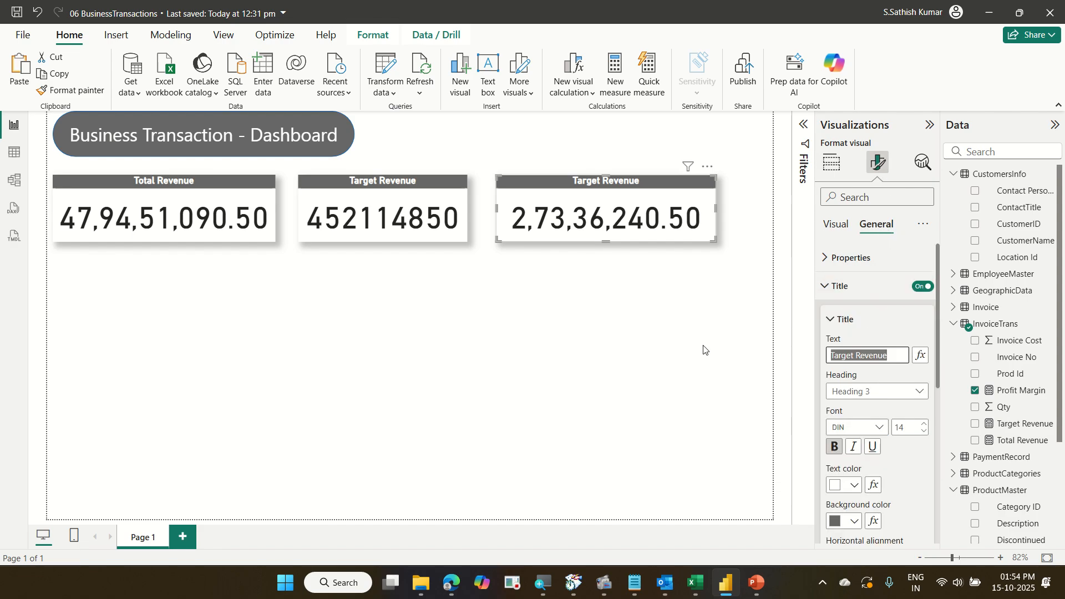
text(Pro)
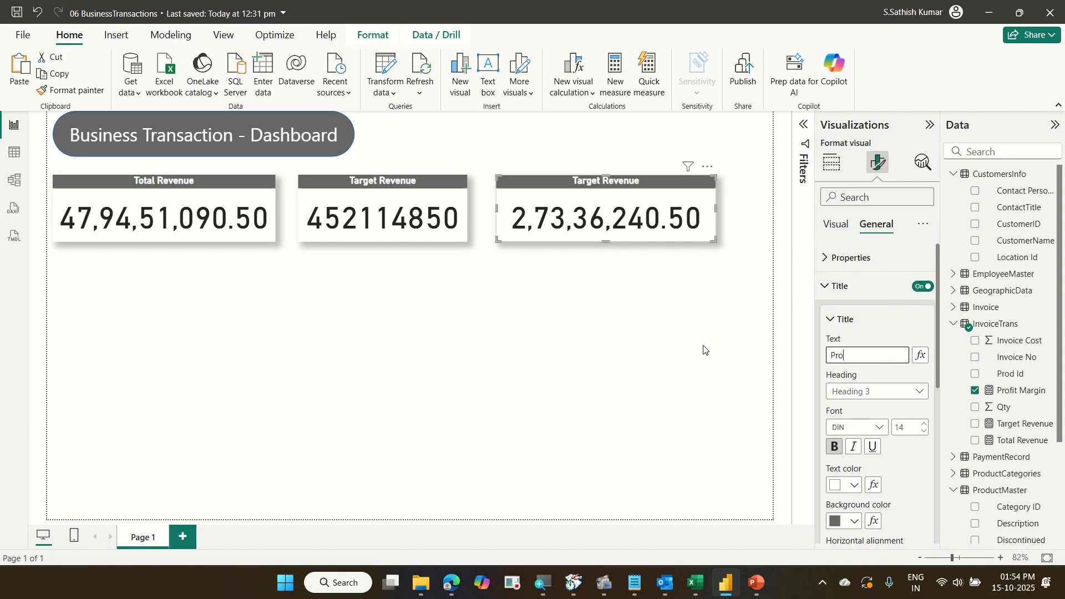
text(fit Mar)
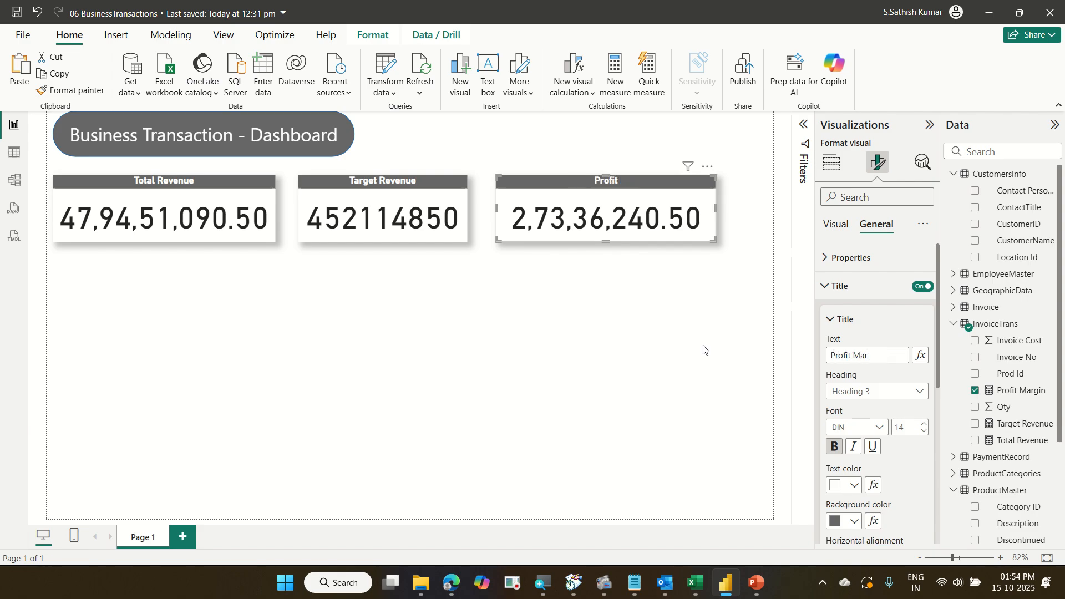
text(gin)
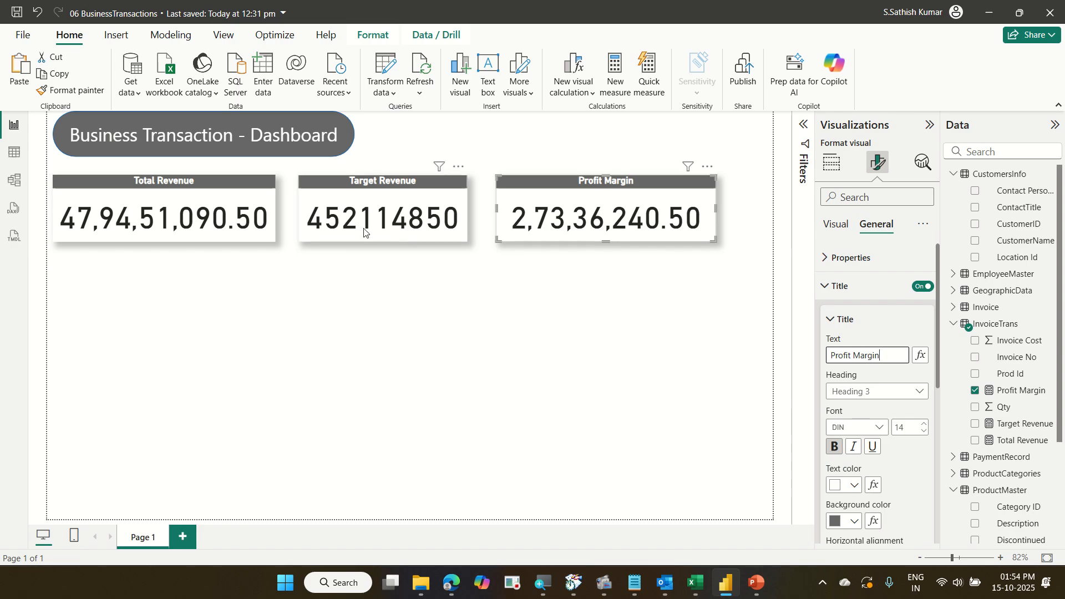
Nudge the Profit Margin and Target Revenue cards slightly to reposition them on the canvas.
click(255, 223)
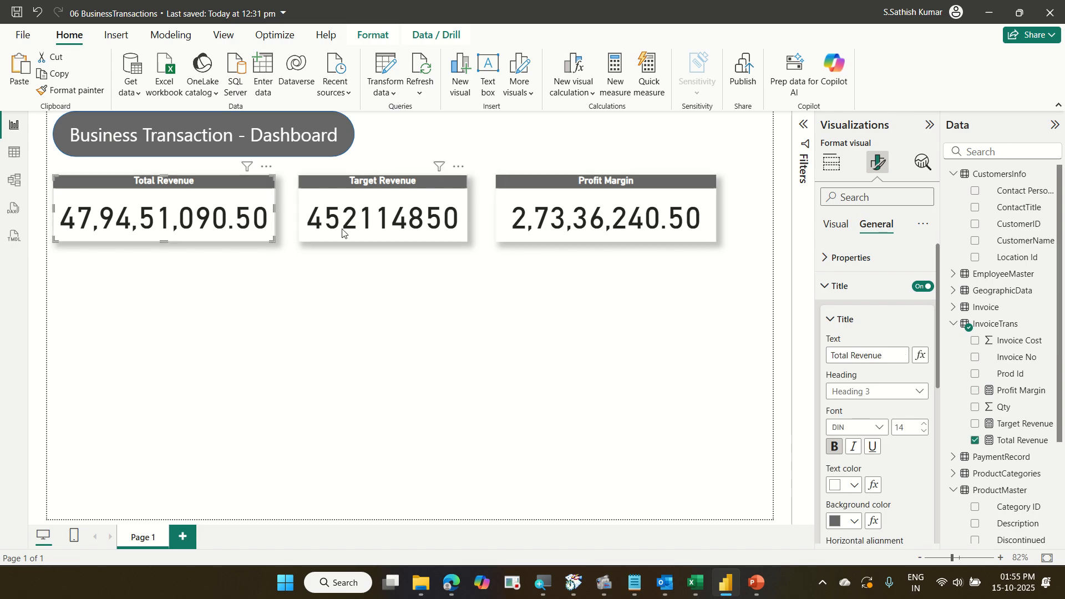
click(359, 232)
click(525, 220)
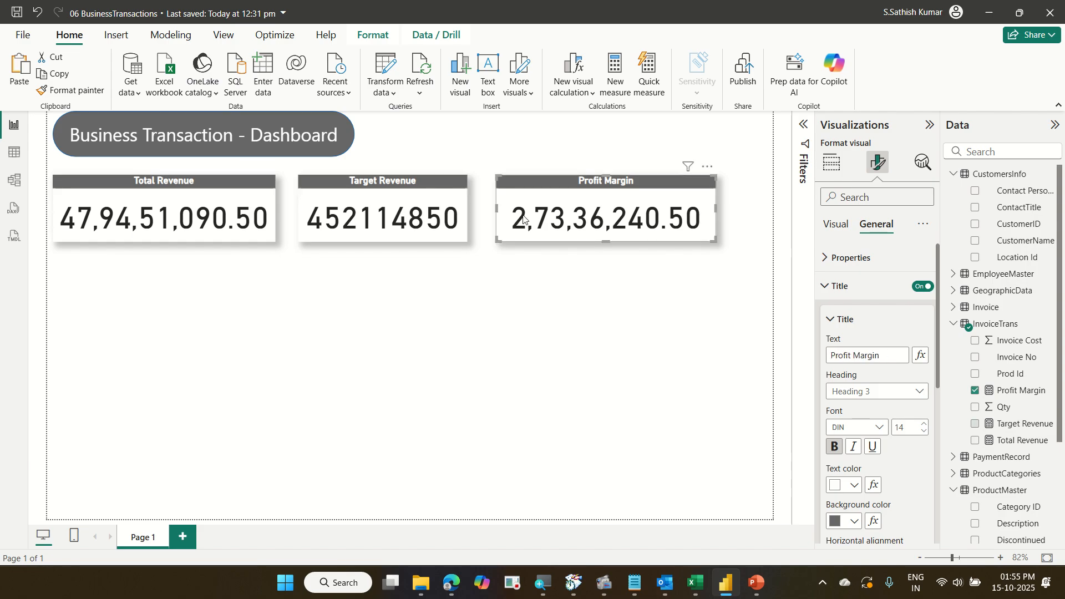
drag(525, 219, 522, 225)
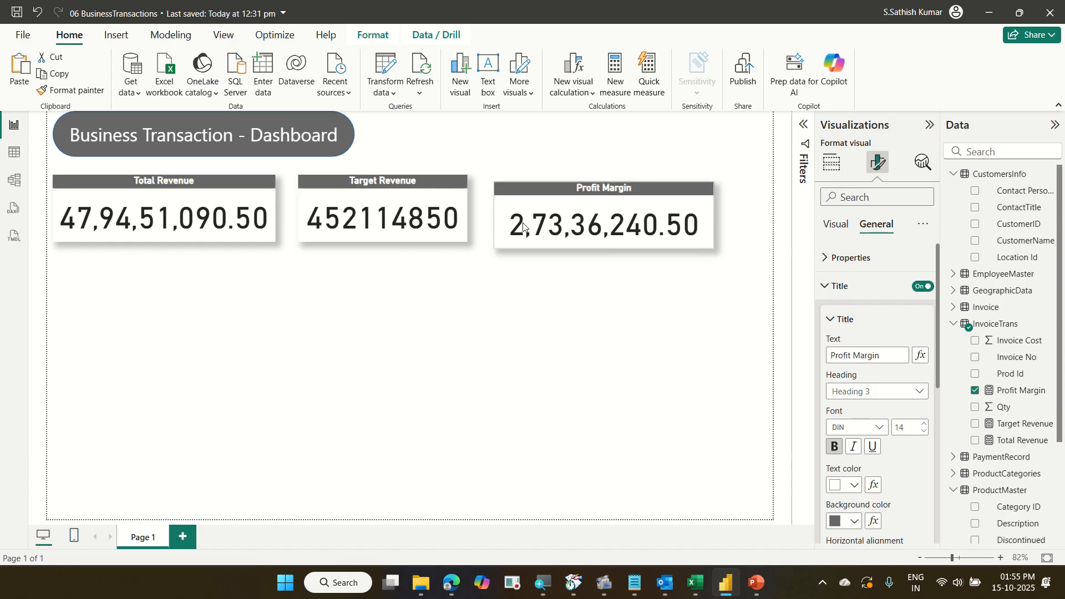
drag(447, 218, 456, 211)
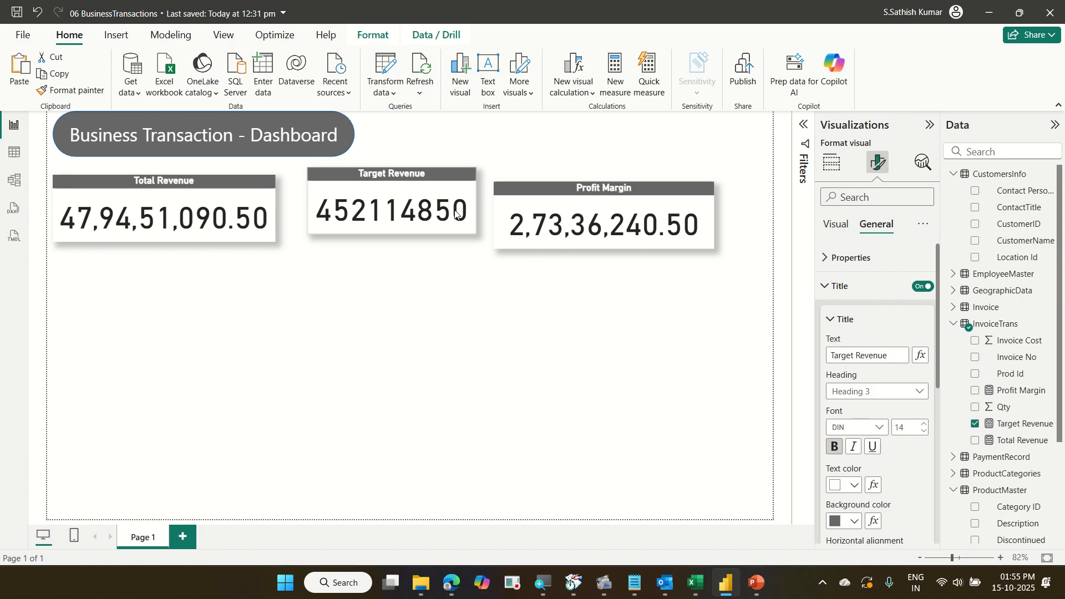
Select all three cards together and align them to the top.
click(218, 233)
click(390, 205)
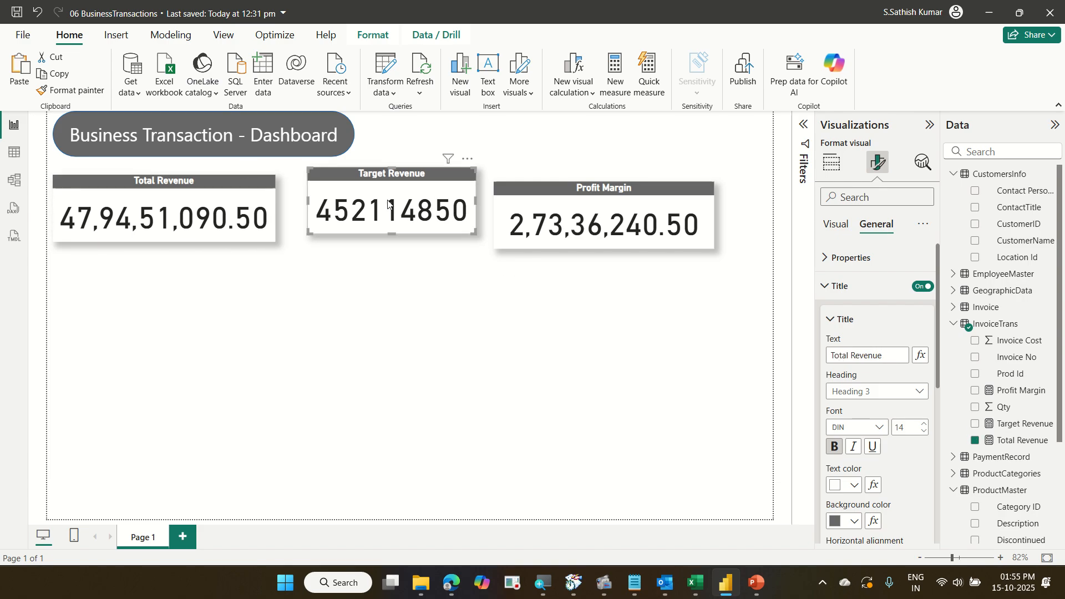
click(506, 228)
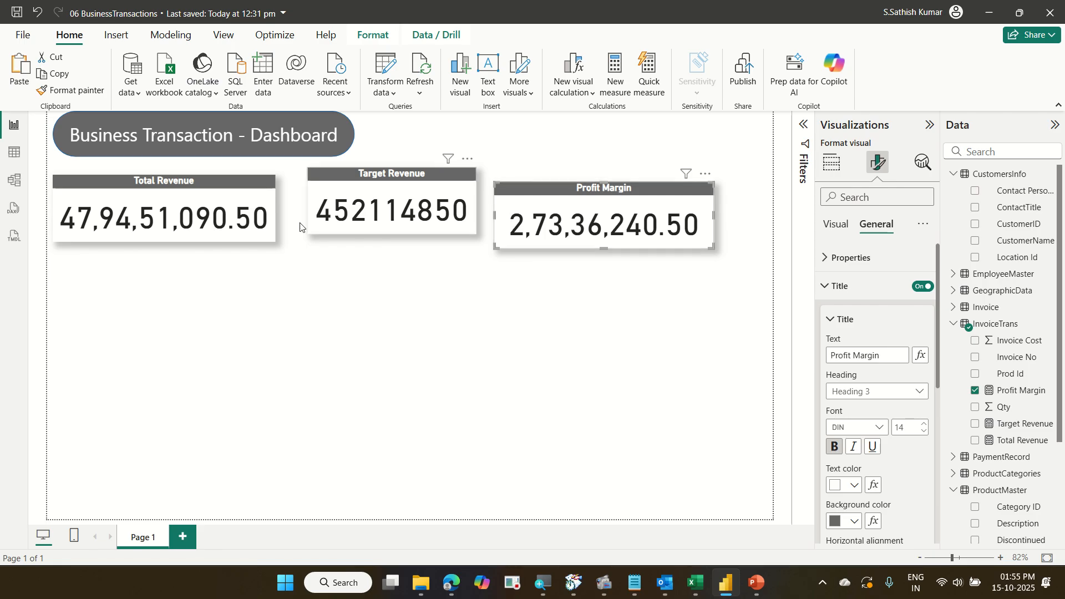
click(224, 232)
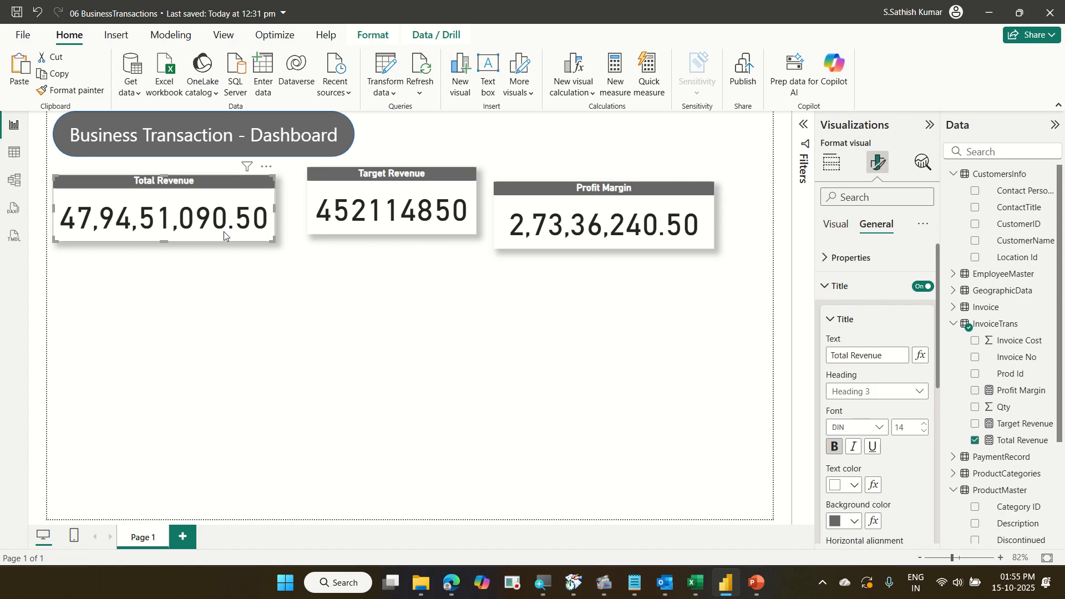
ctrl+click(314, 229)
ctrl+click(520, 242)
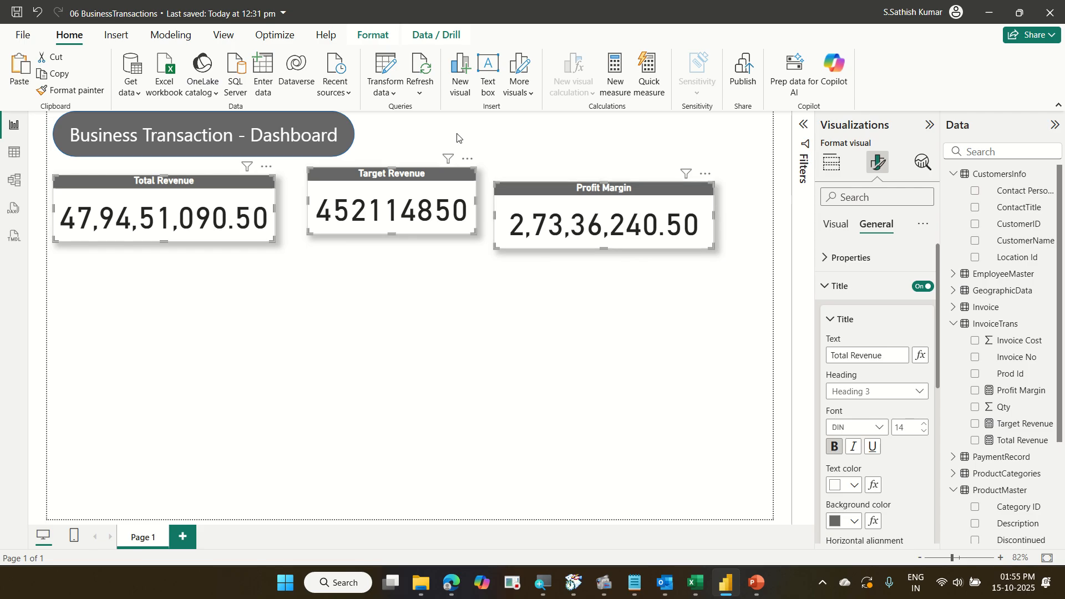
click(377, 36)
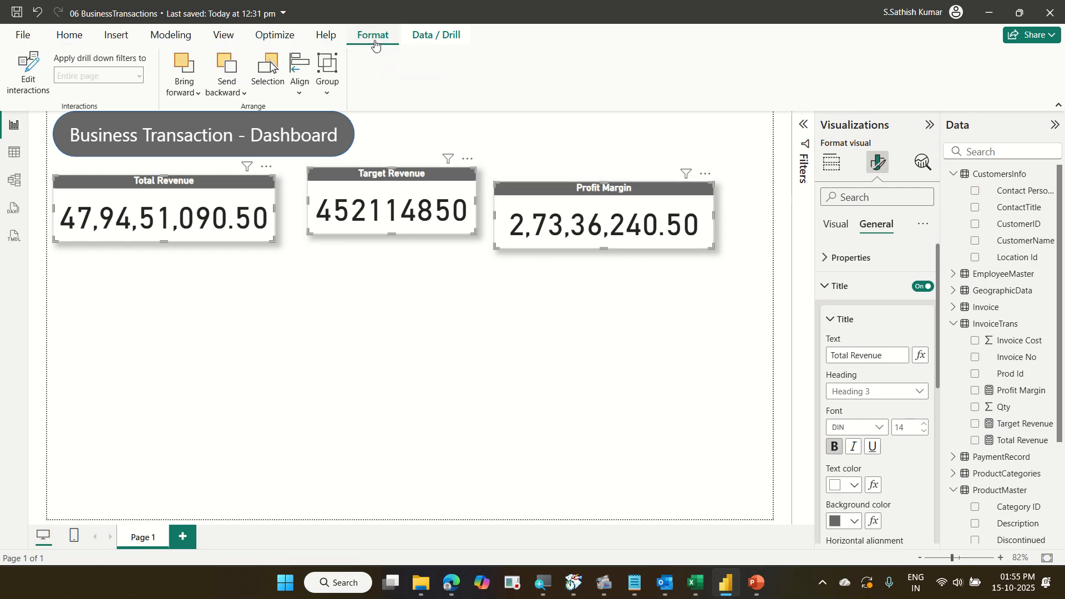
click(311, 95)
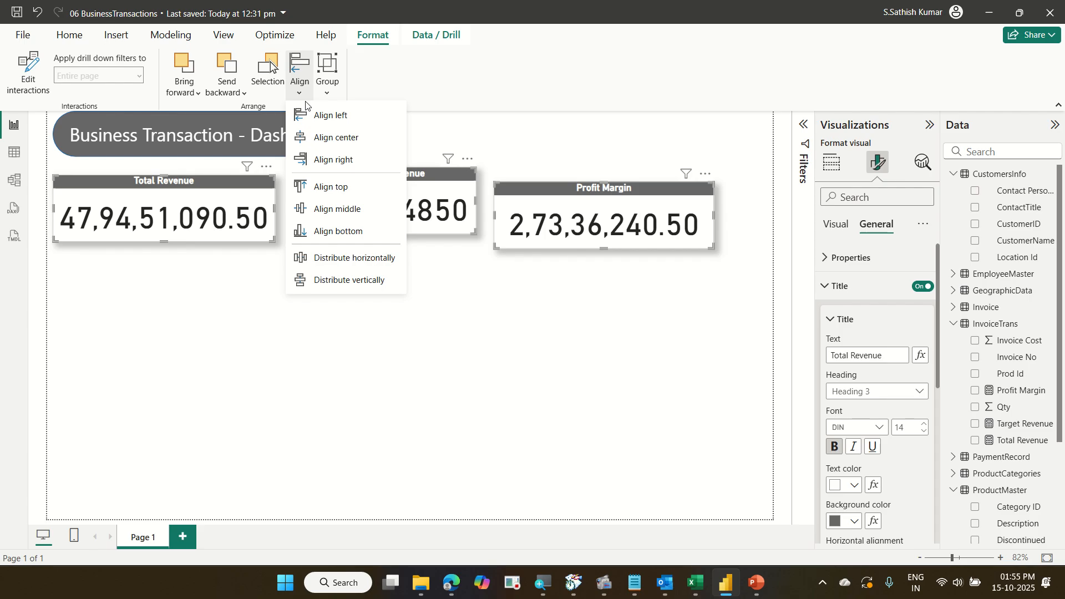
click(339, 187)
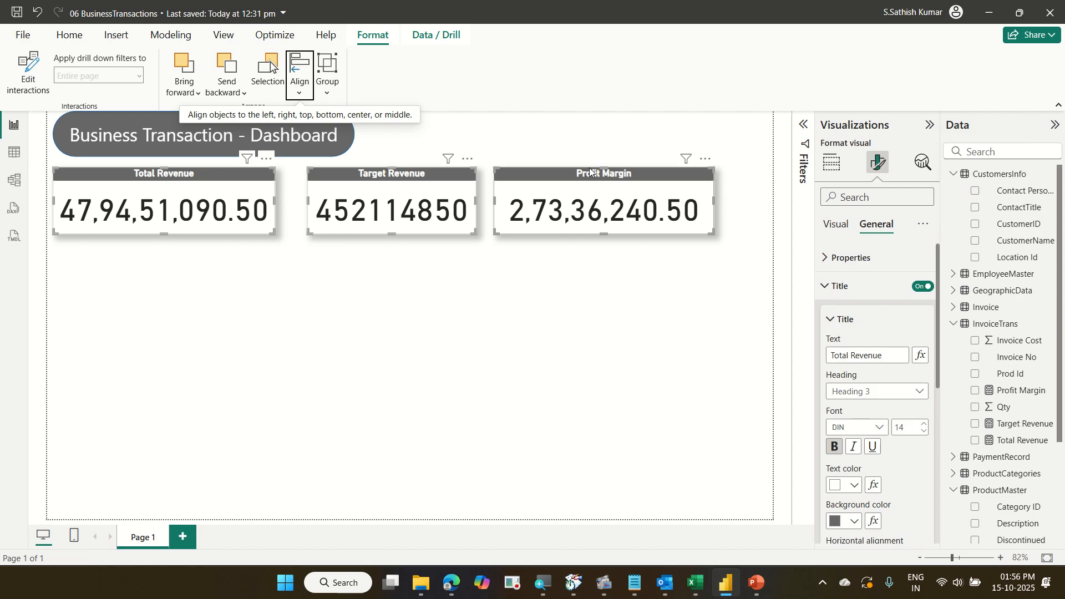
Distribute the three selected cards evenly horizontally.
click(301, 94)
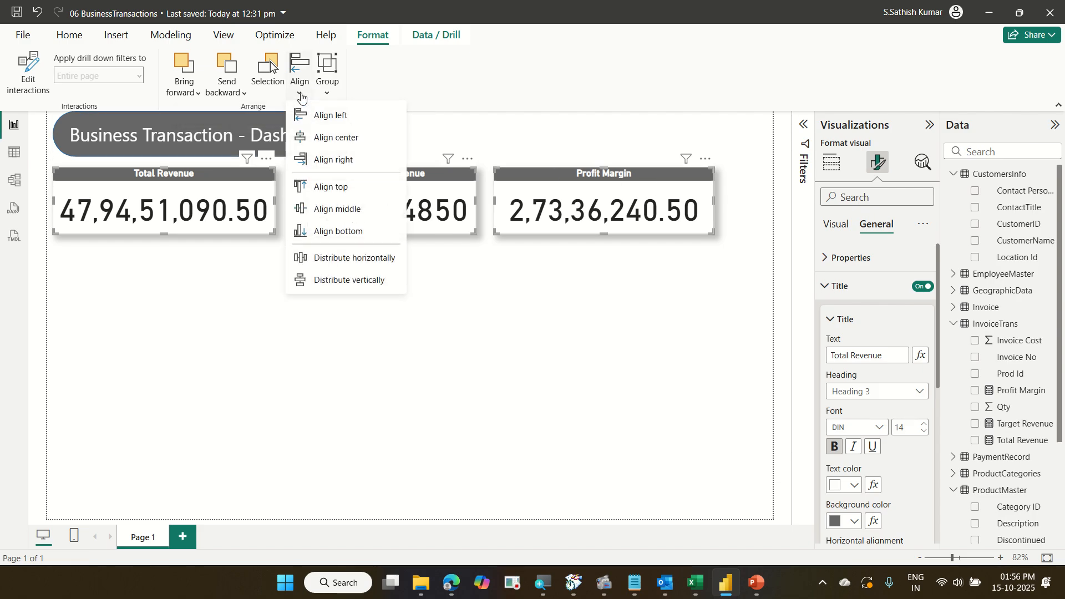
click(359, 258)
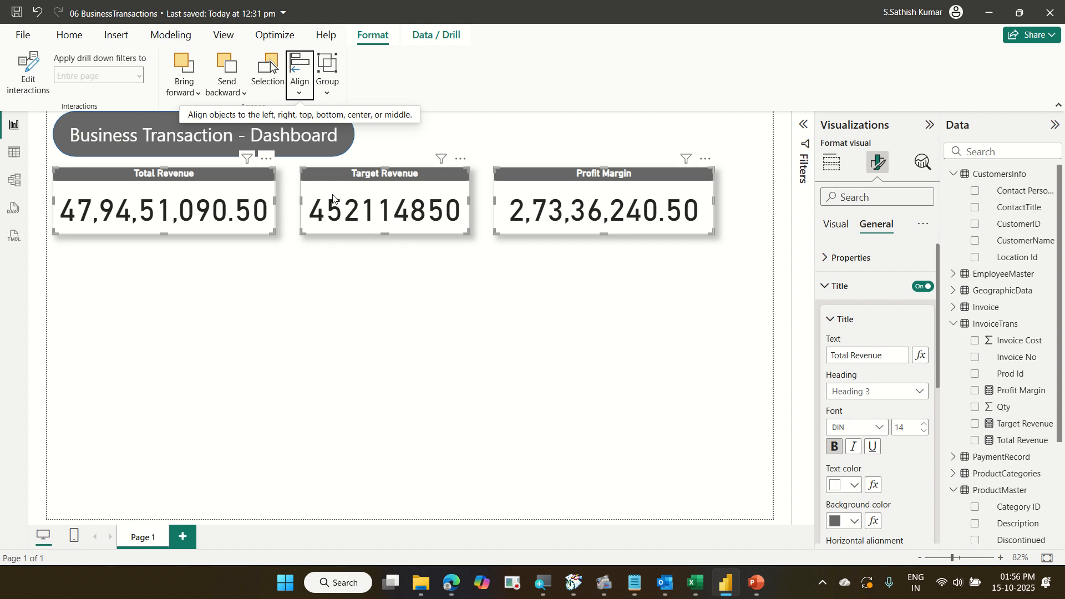
click(300, 93)
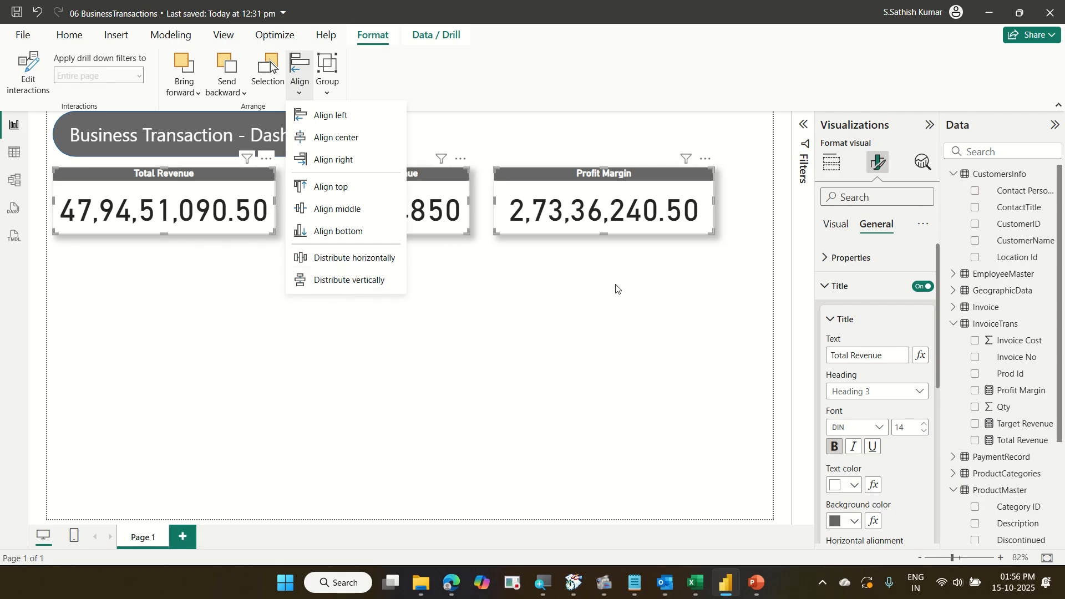
click(510, 331)
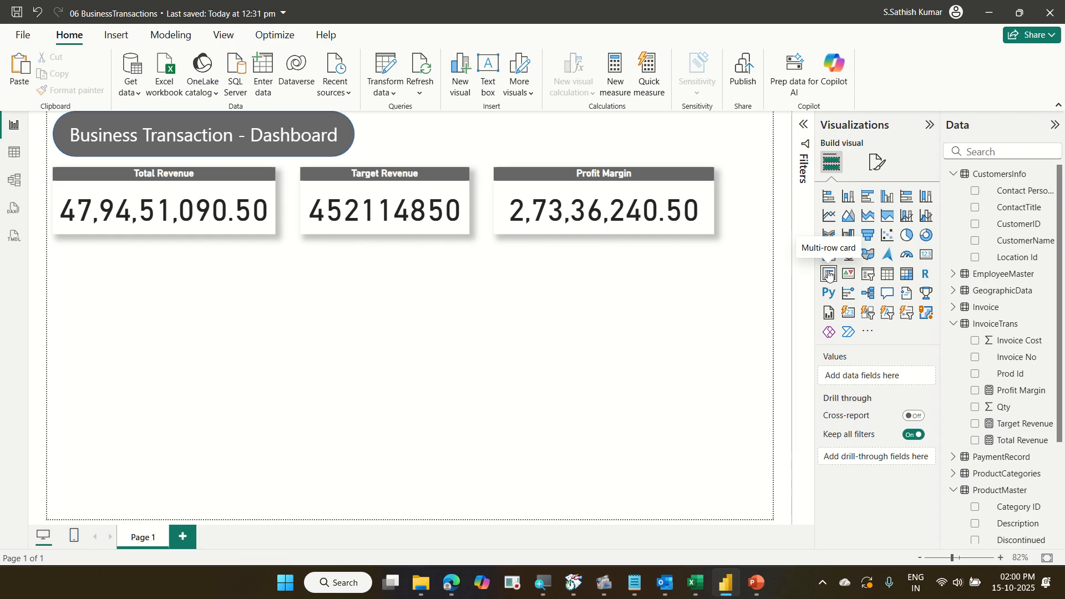
Insert a slicer visual below the cards and enlarge it downward.
click(869, 274)
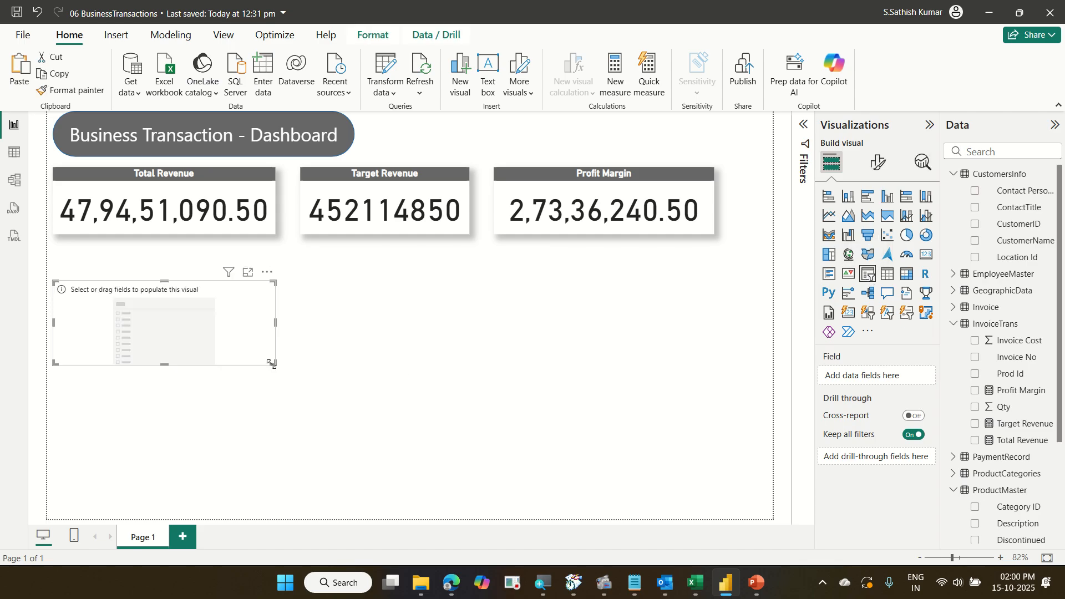
drag(271, 364, 231, 452)
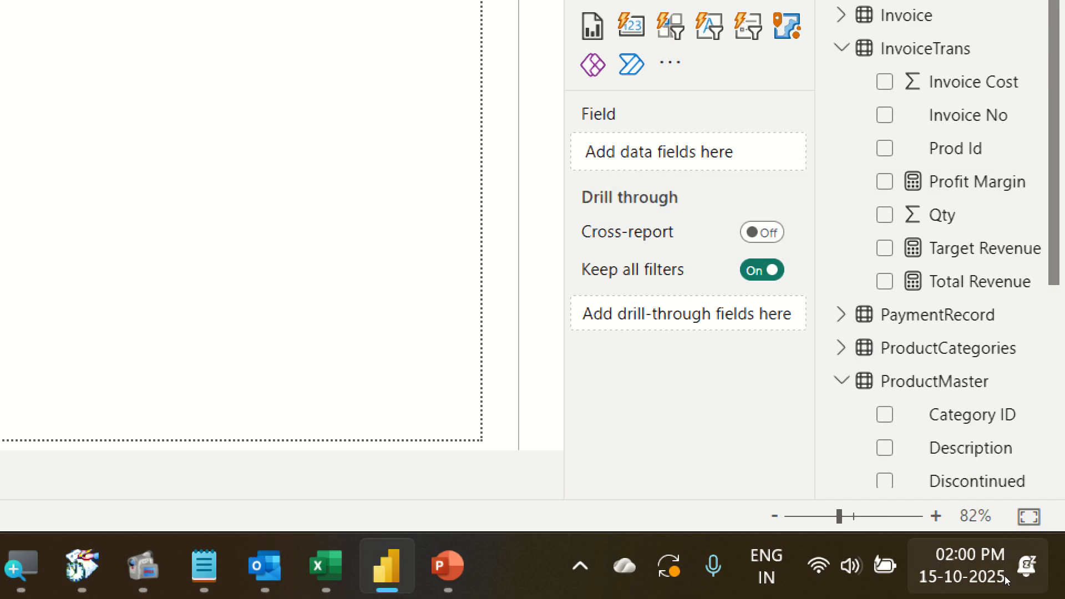
Expand the ProductCategories table and add its Category field to the slicer.
key(Left)
key(Left)
key(Up)
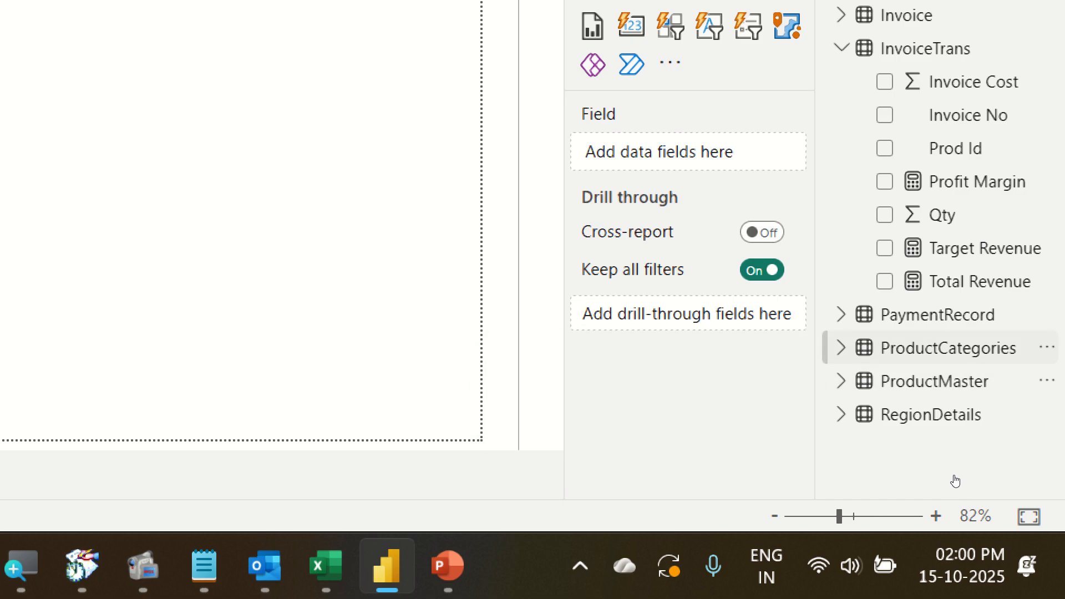
key(Right)
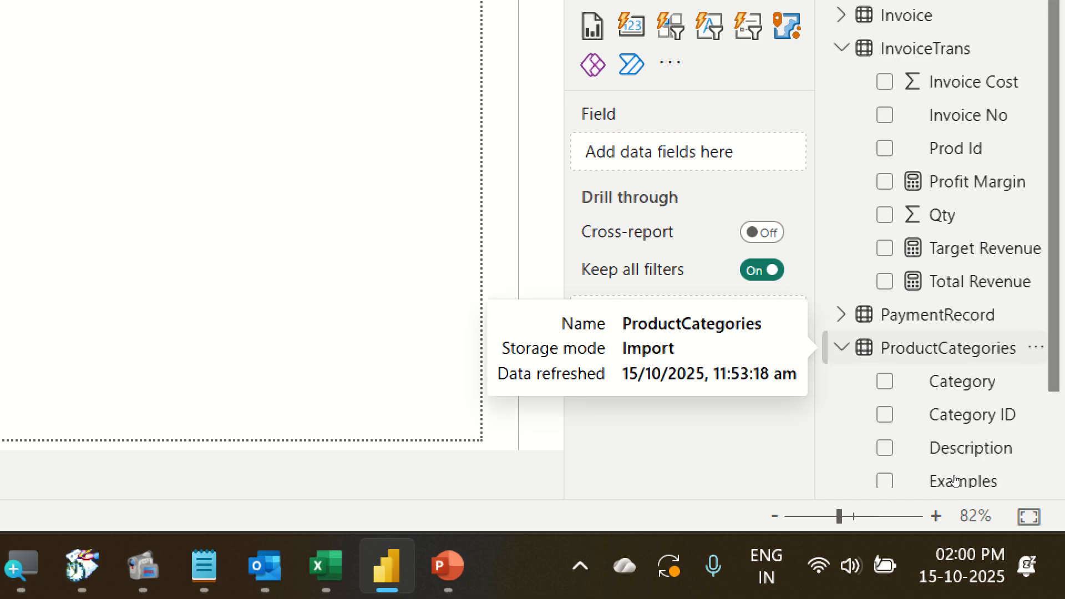
key(Down)
key(Down)
key(Down)
key(Down)
key(Down)
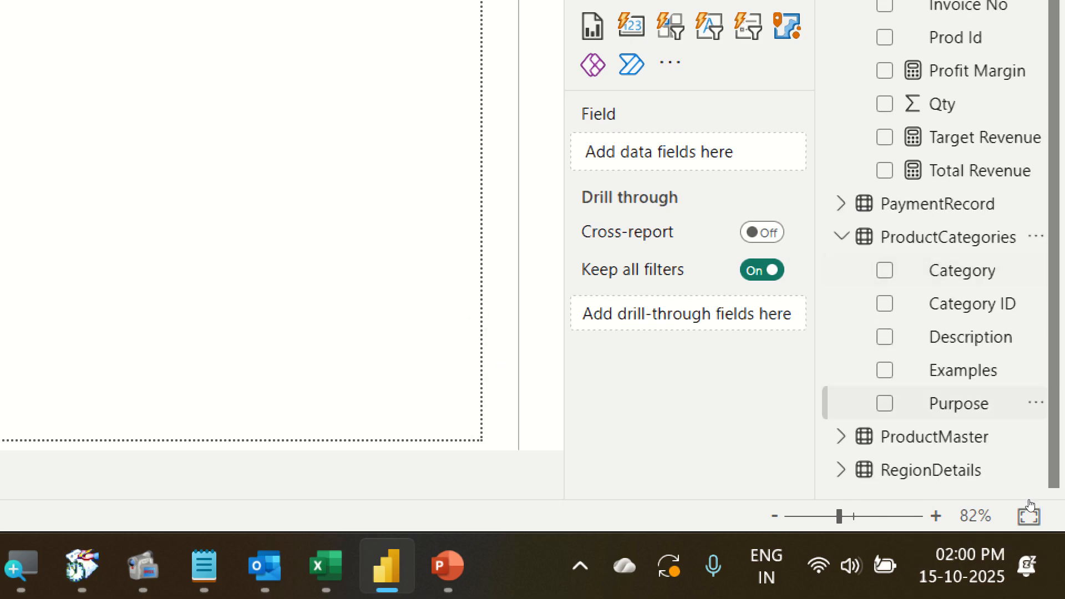
key(Up)
key(Up)
key(Up)
key(Up)
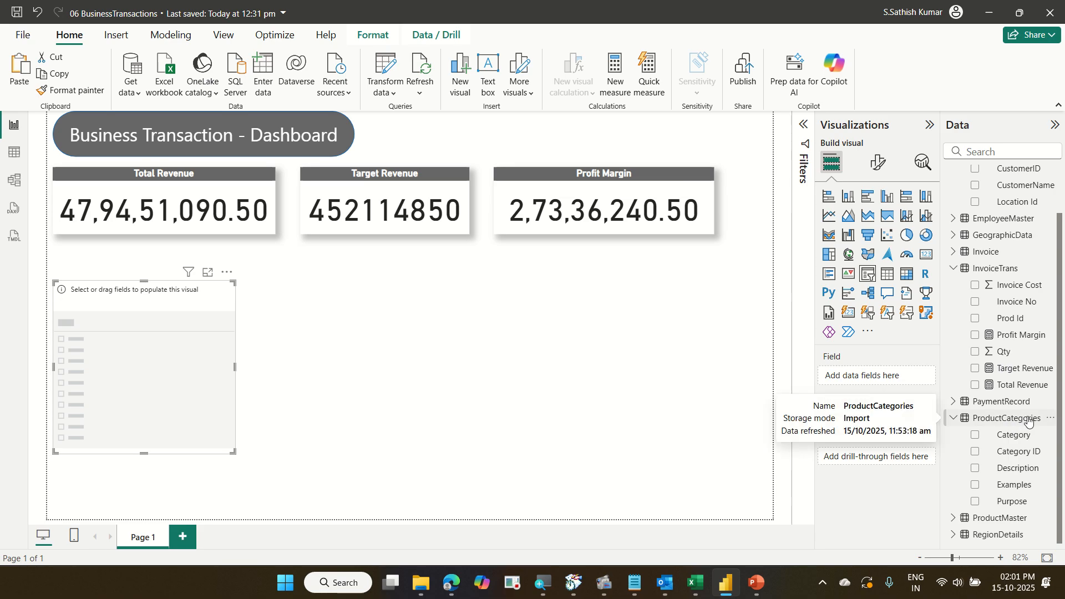
drag(1016, 437, 903, 379)
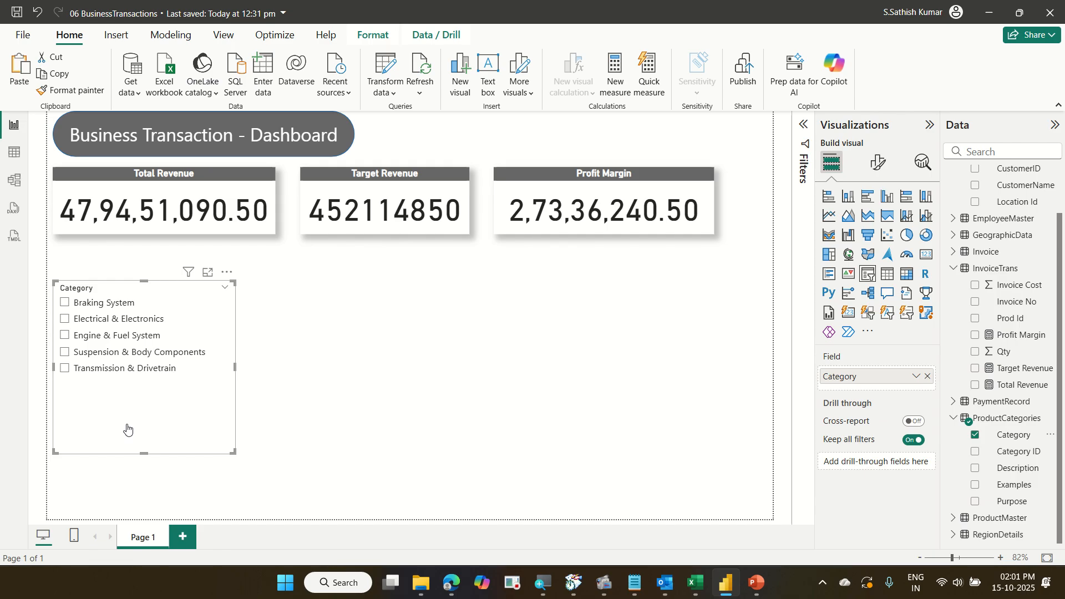
Test the slicer by selecting Transmission & Drivetrain, Suspension & Body Components, Engine & Fuel System, then Electrical & Electronics.
click(64, 368)
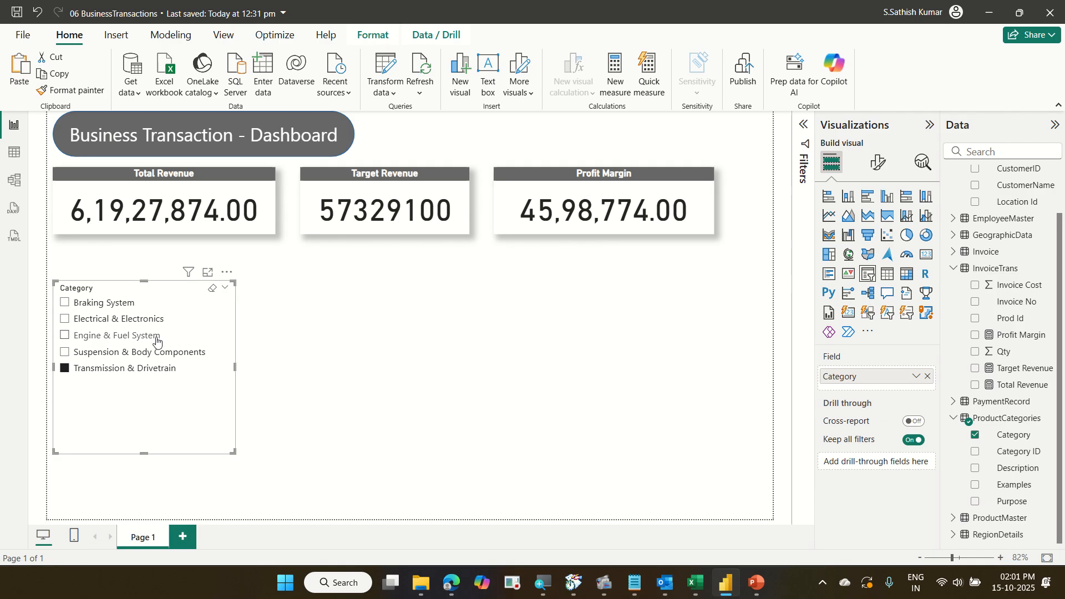
click(150, 355)
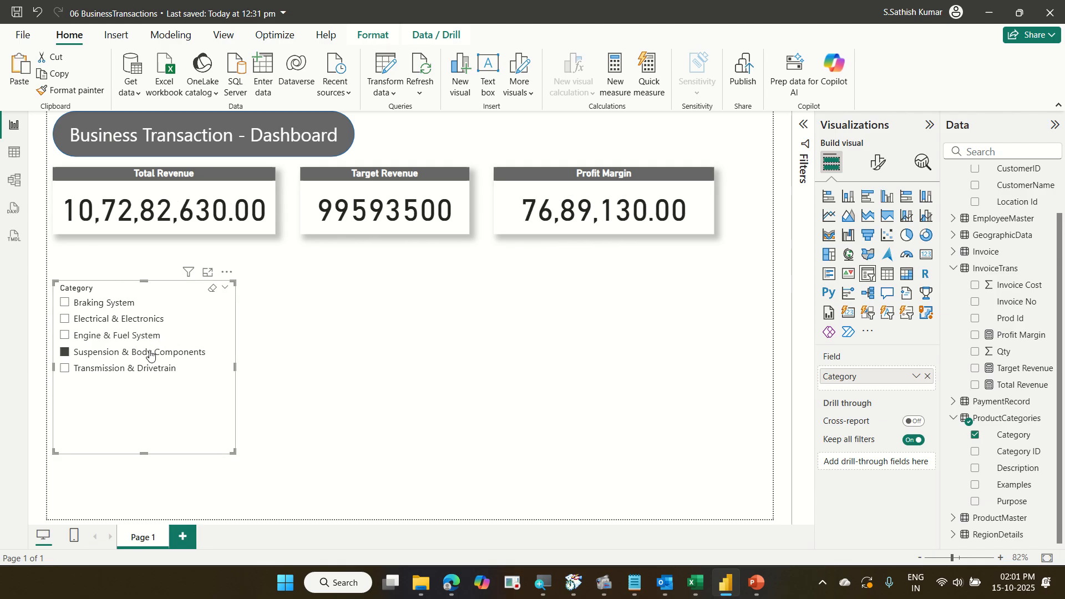
click(126, 337)
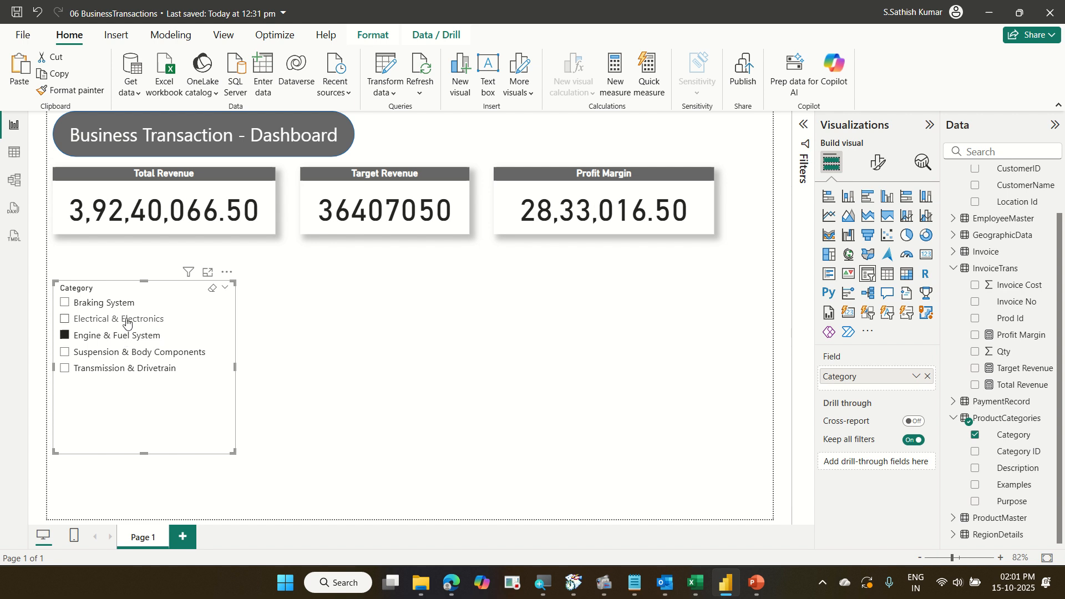
click(127, 320)
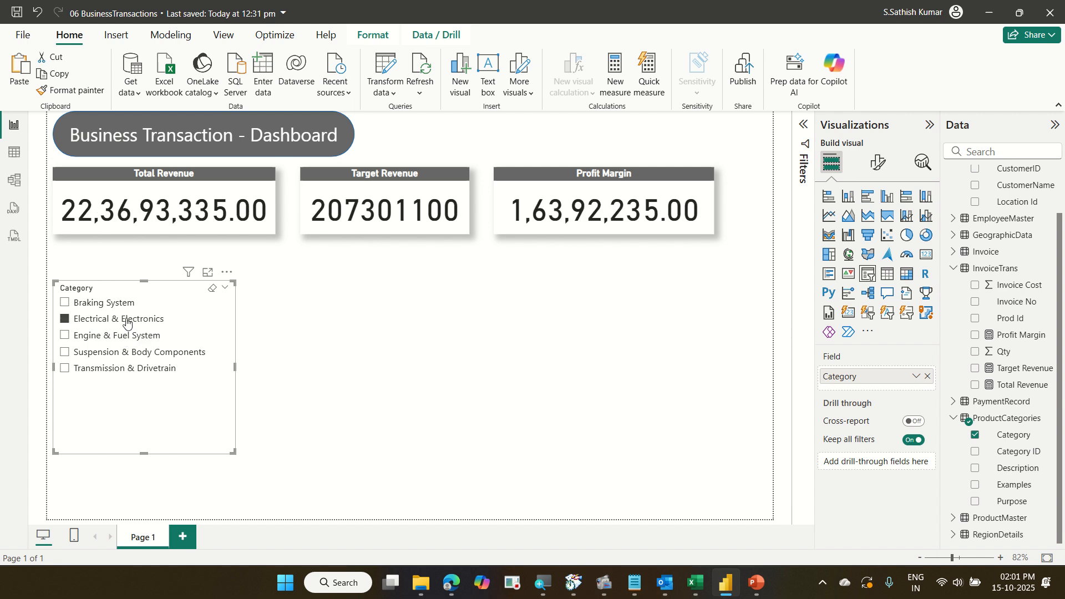
Cycle through each slicer category in turn, comparing the card values for Braking System through Transmission & Drivetrain.
click(115, 304)
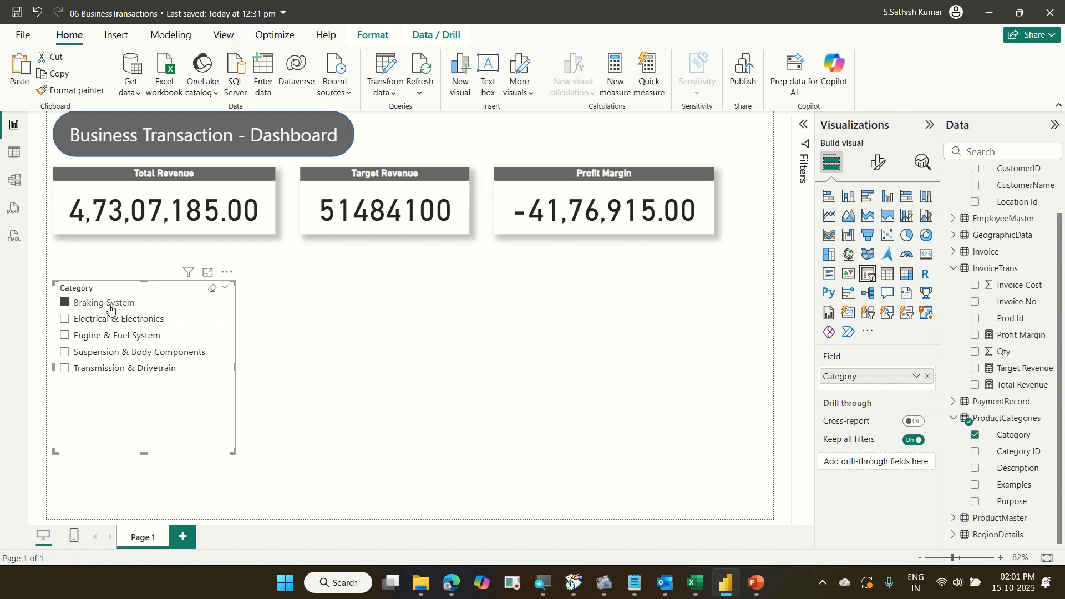
click(114, 318)
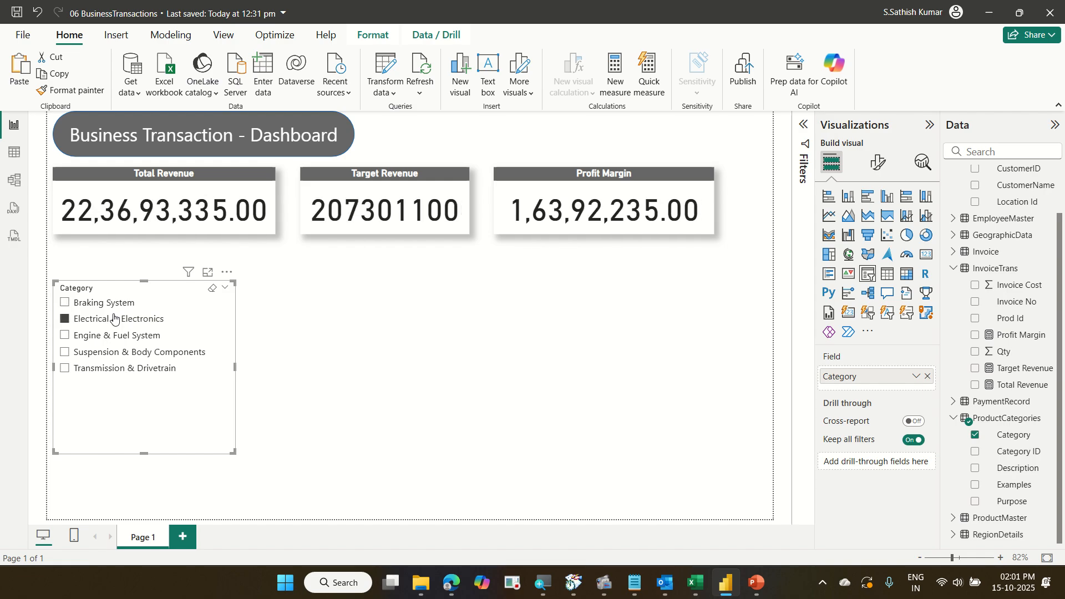
click(123, 336)
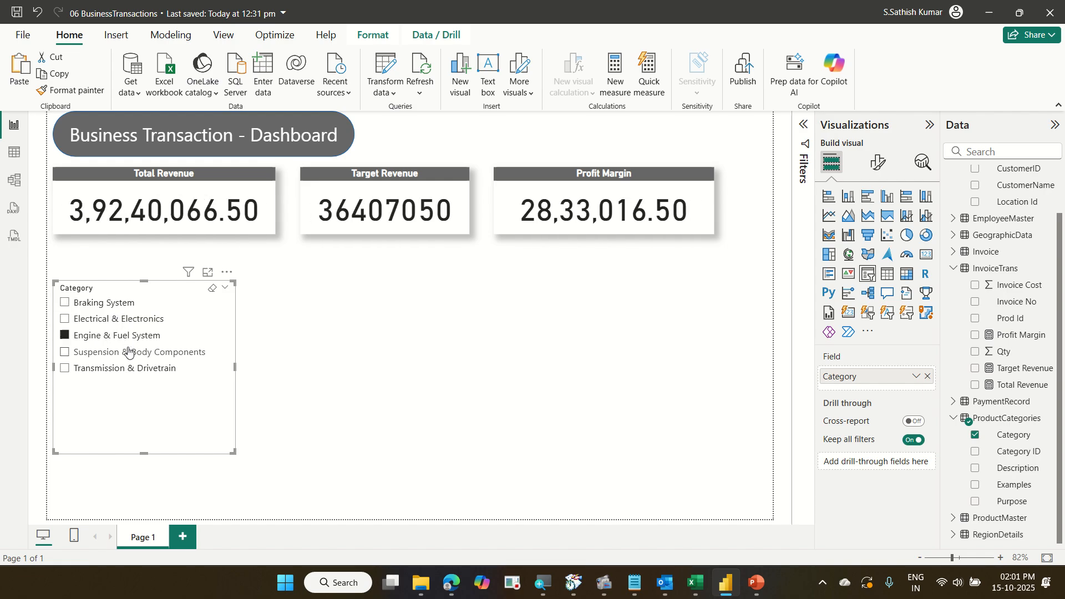
click(129, 357)
click(128, 367)
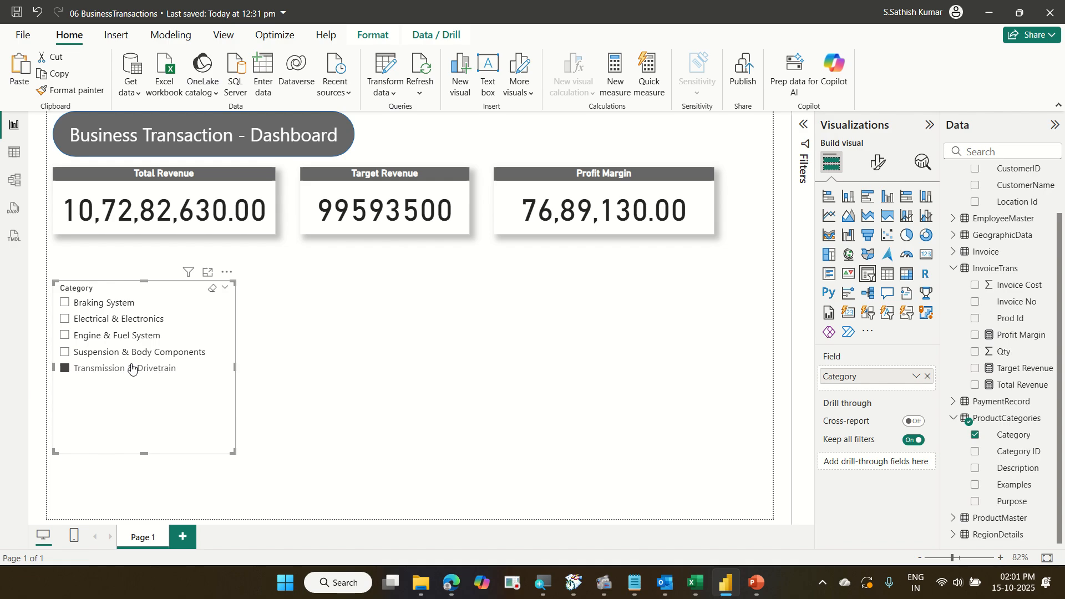
click(105, 303)
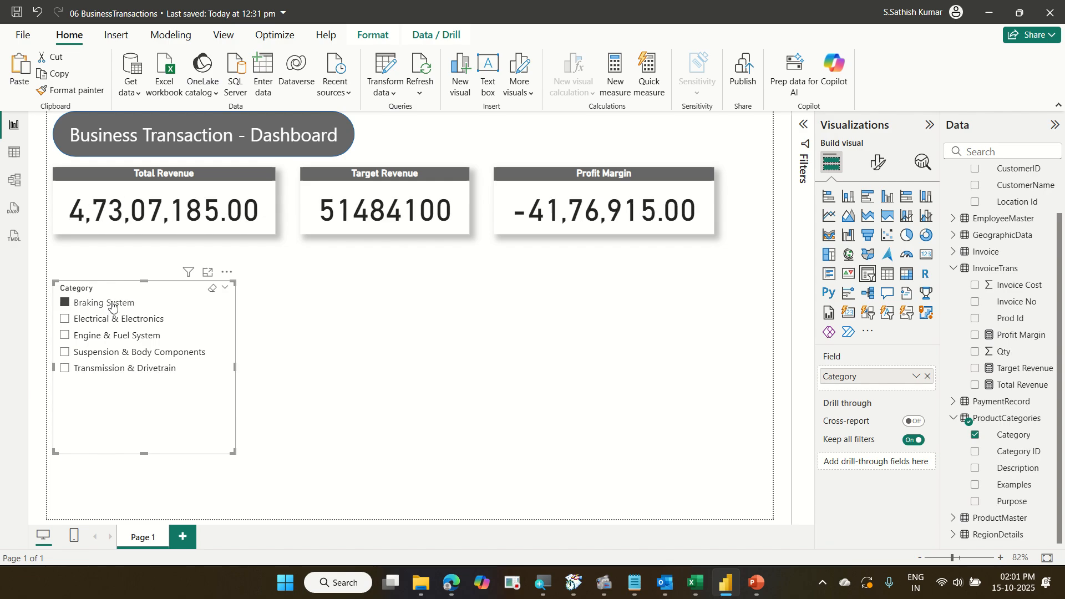
Step through the slicer categories once more and clear the slicer selection at the end.
click(108, 304)
click(112, 317)
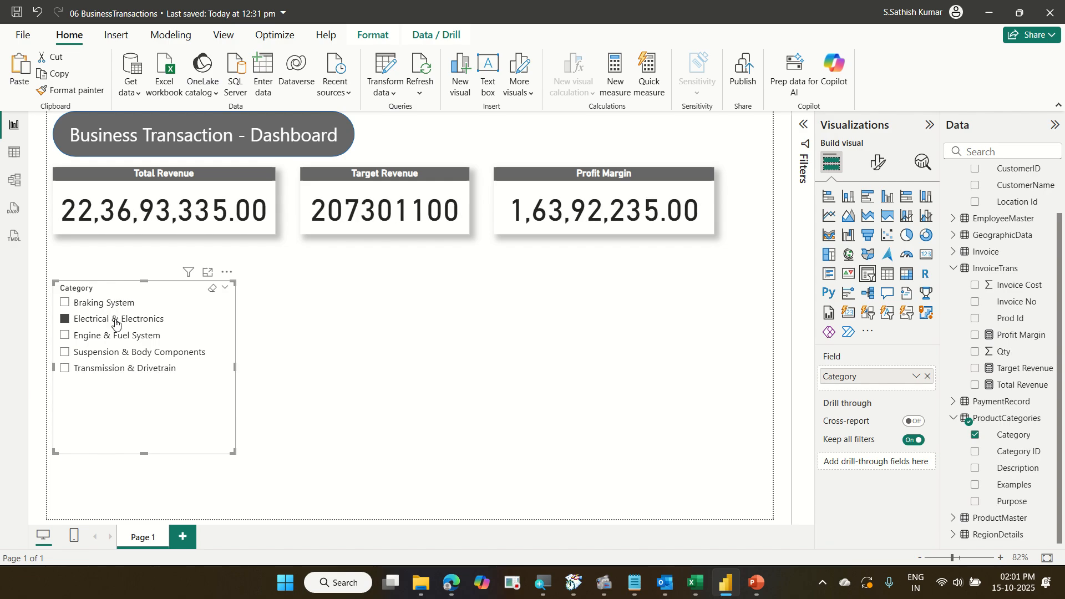
click(118, 335)
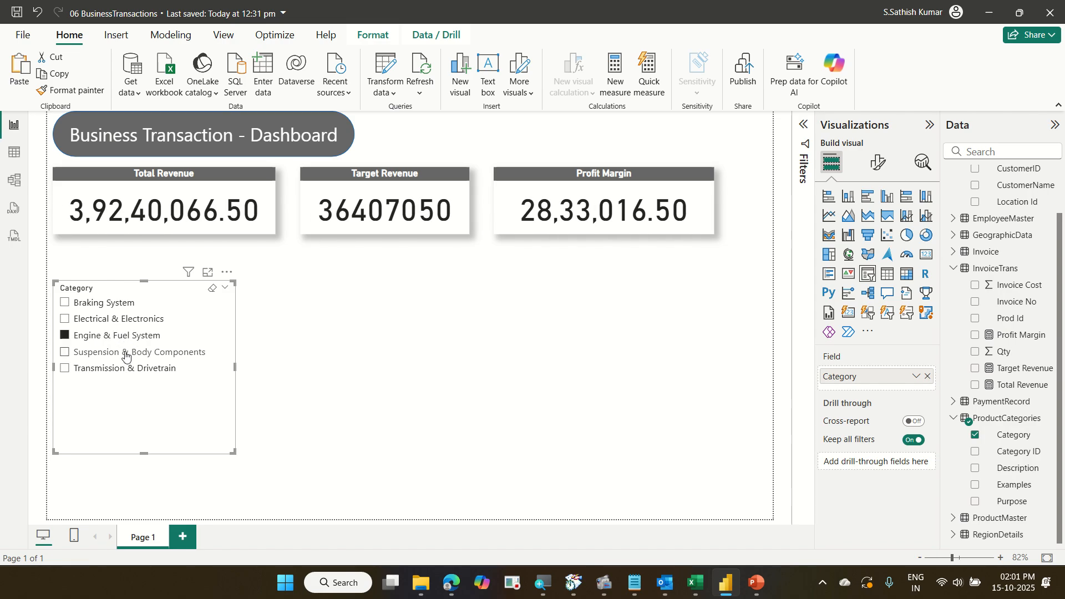
click(130, 352)
click(128, 368)
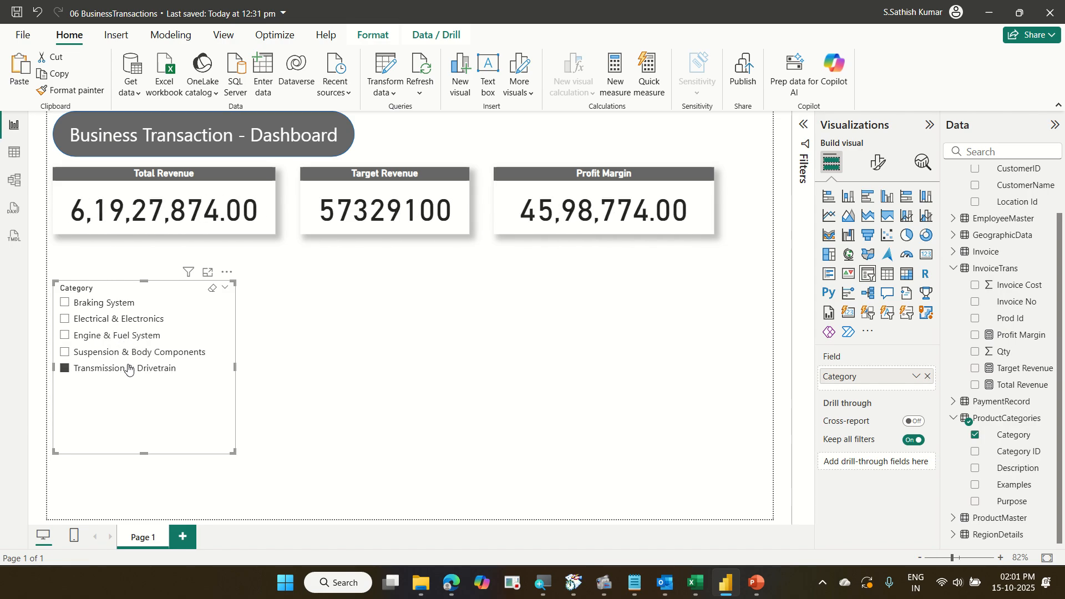
click(128, 368)
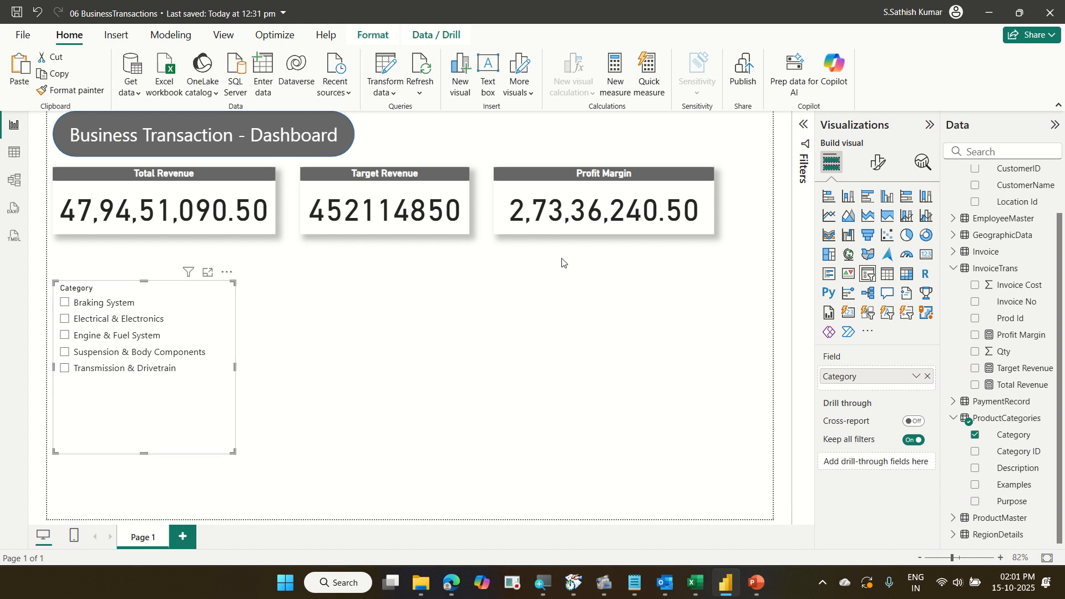
Select the Profit Margin card.
click(564, 227)
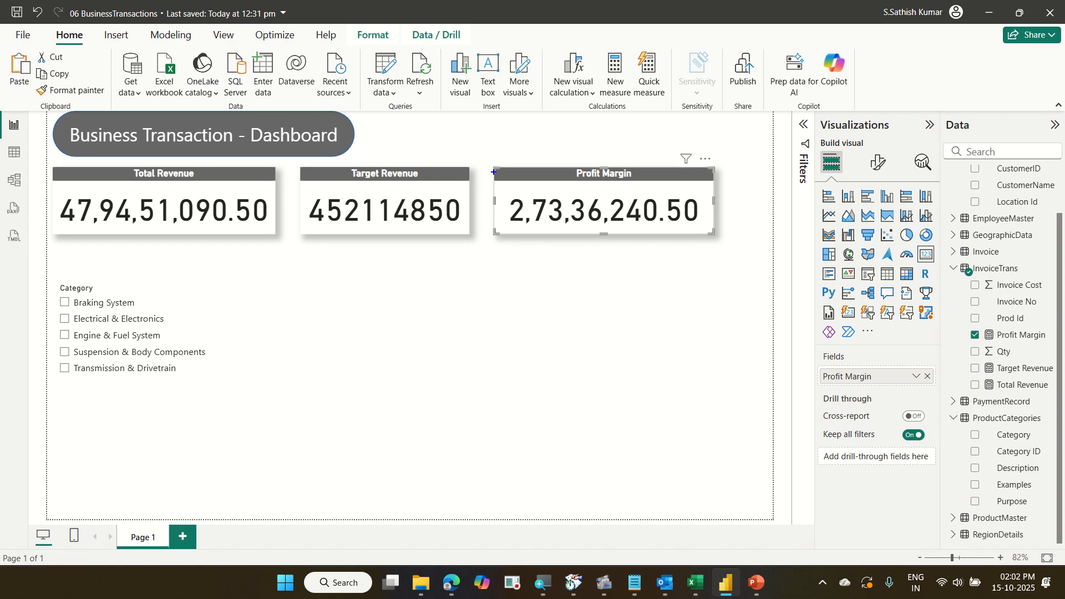
drag(491, 156, 703, 244)
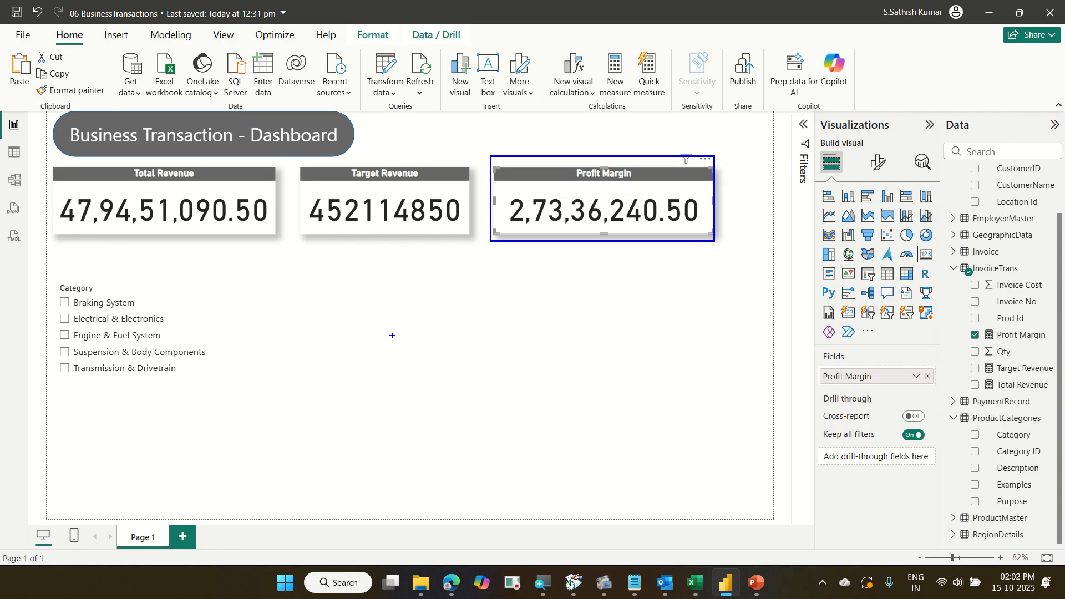
drag(393, 336, 532, 248)
text(tIf )
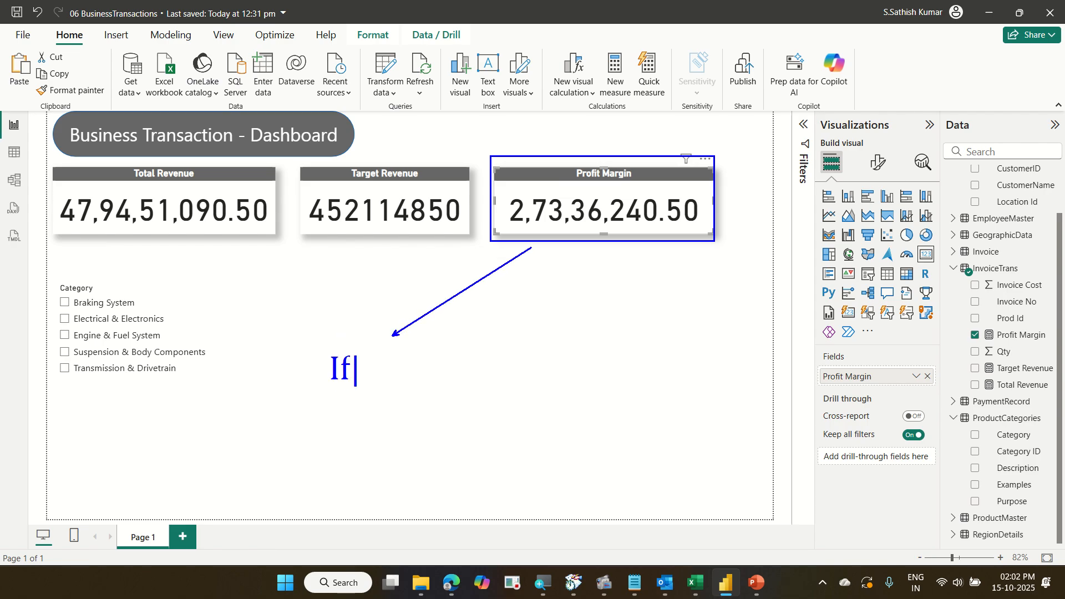
text(Pro)
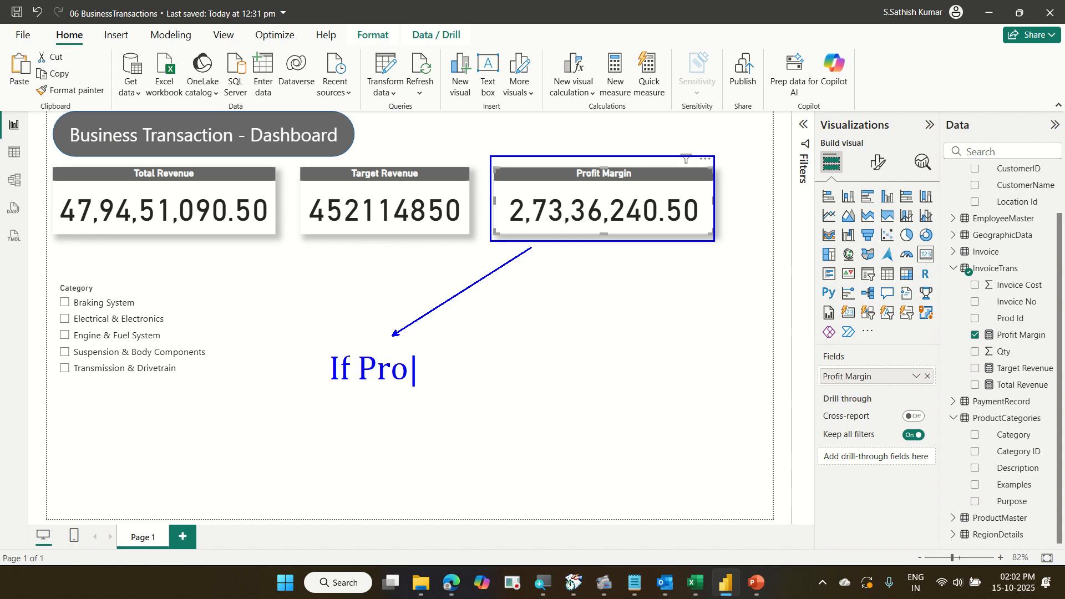
text(fit t)
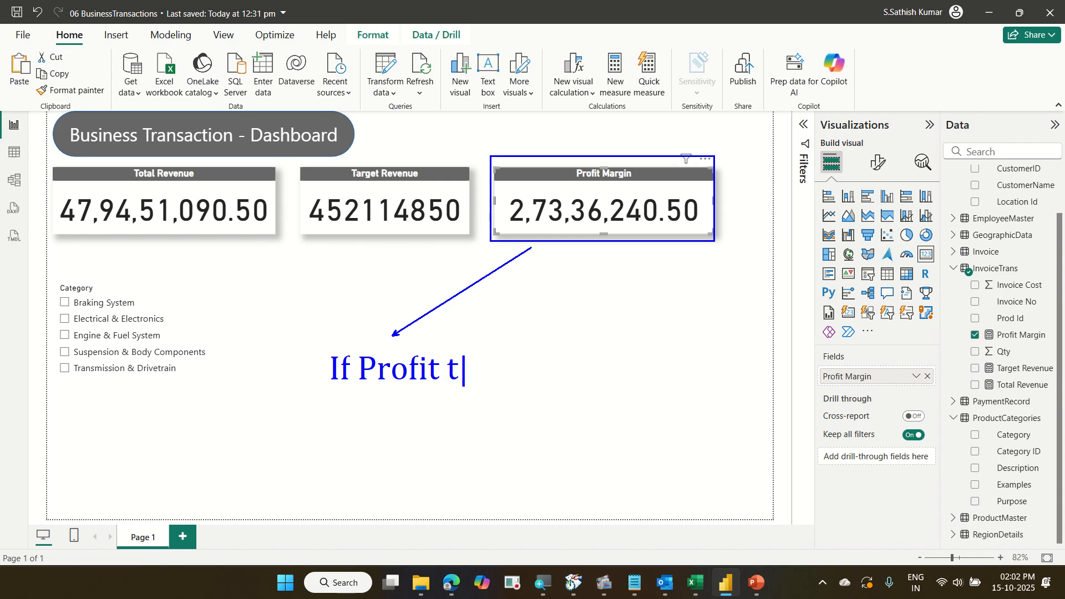
text(hen Green)
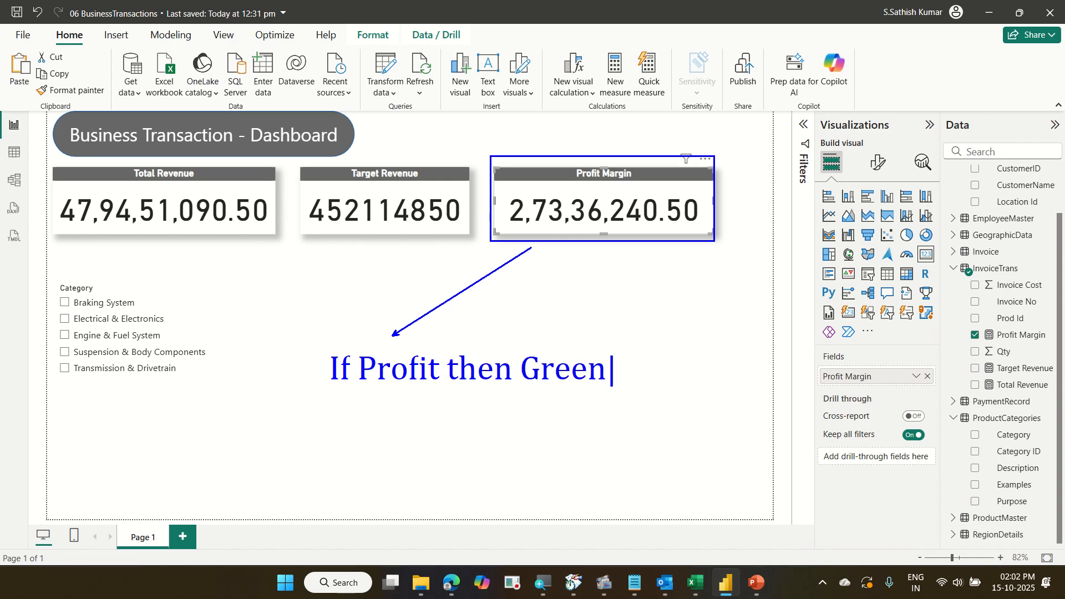
key(Return)
text(If)
text(Loss )
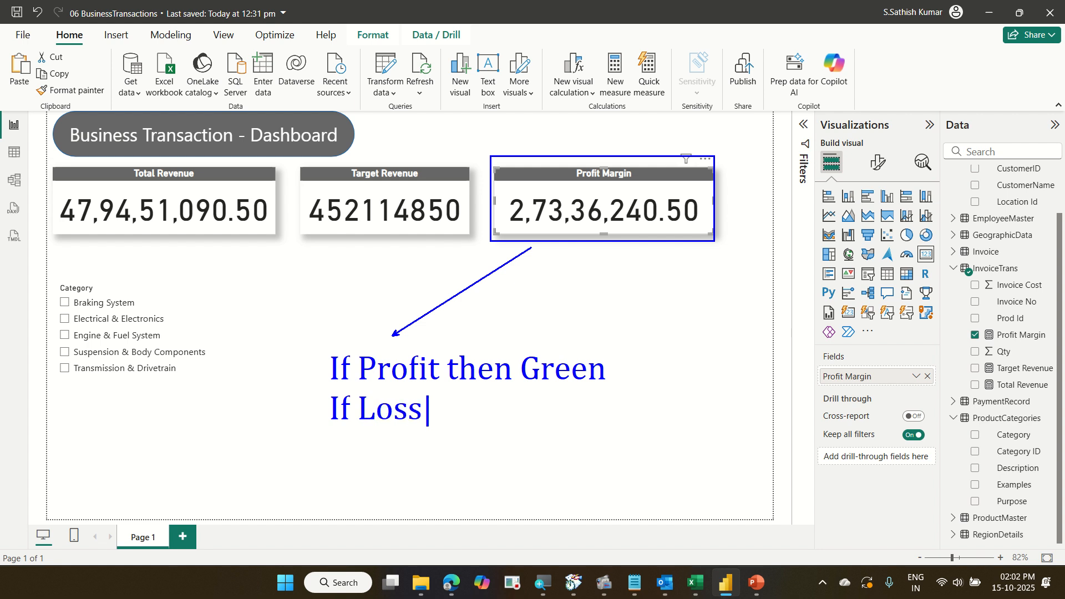
text(then )
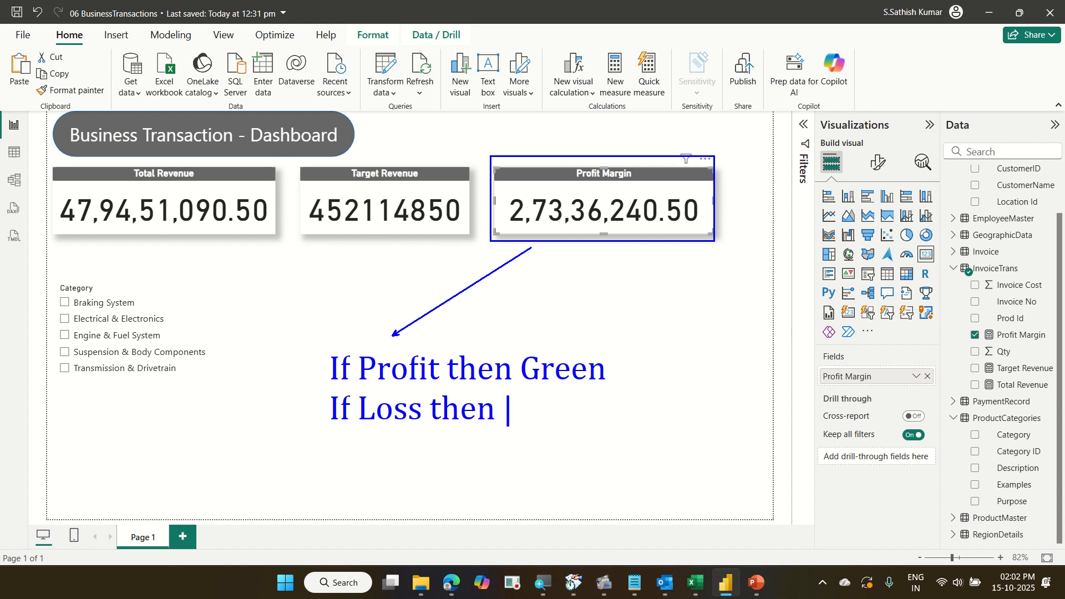
text(Red)
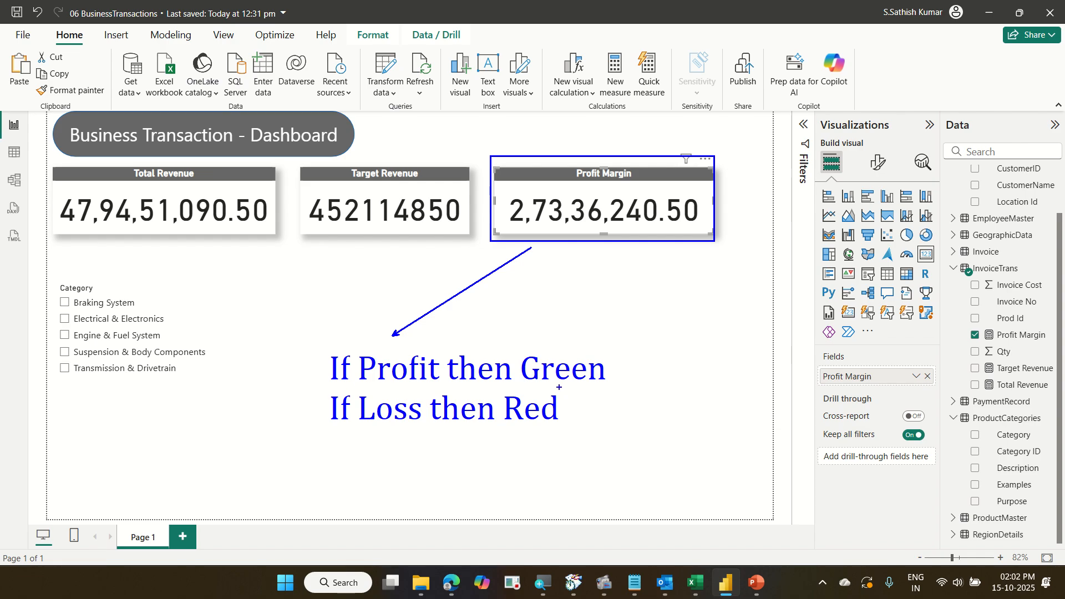
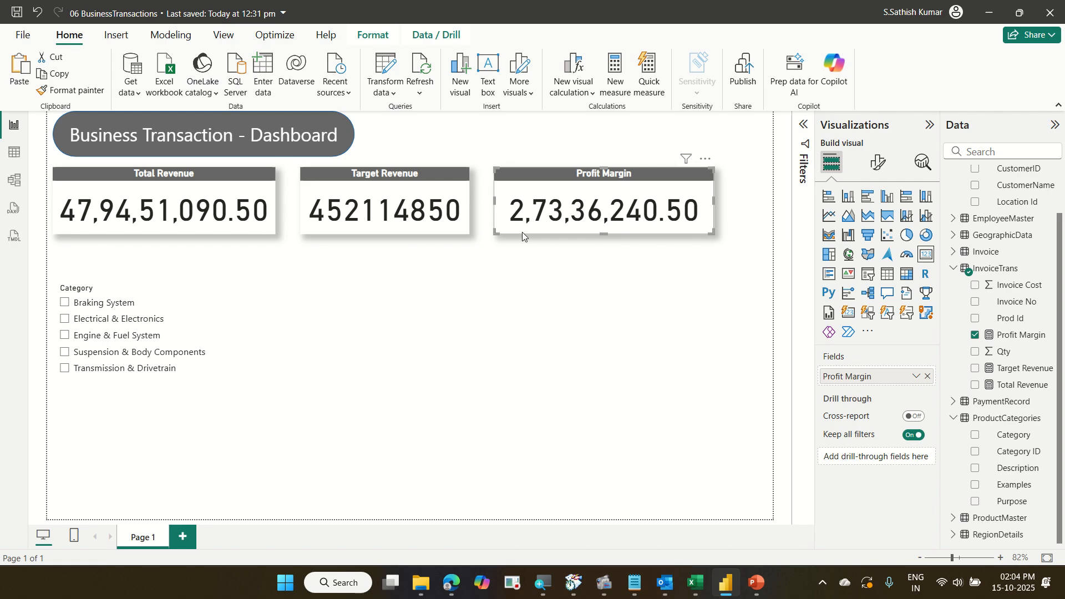
Examine the Profit Margin card's Callout value and General Effects formatting options.
click(872, 170)
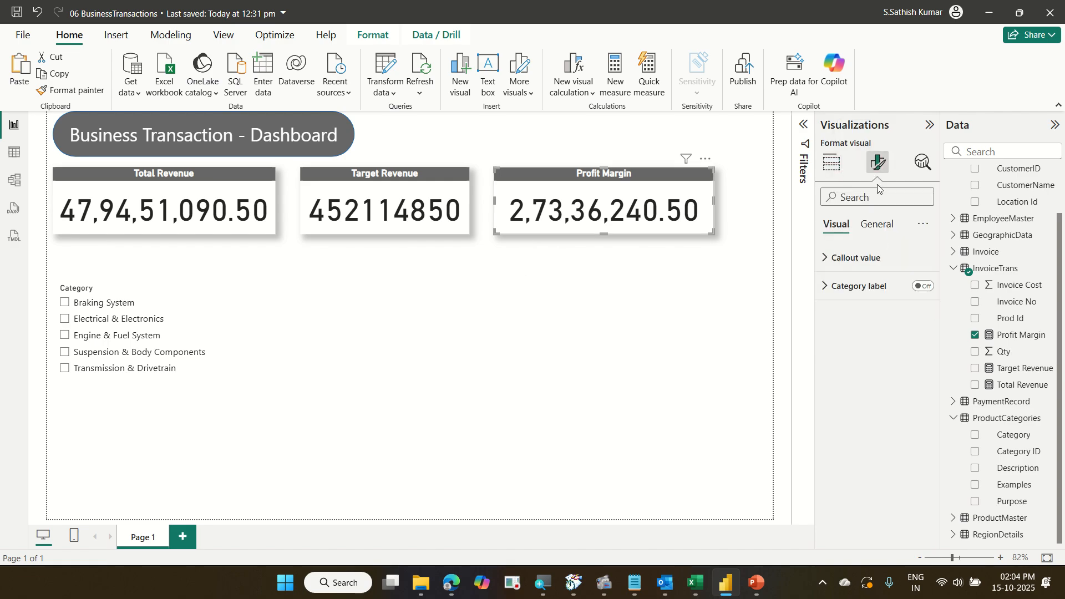
click(872, 259)
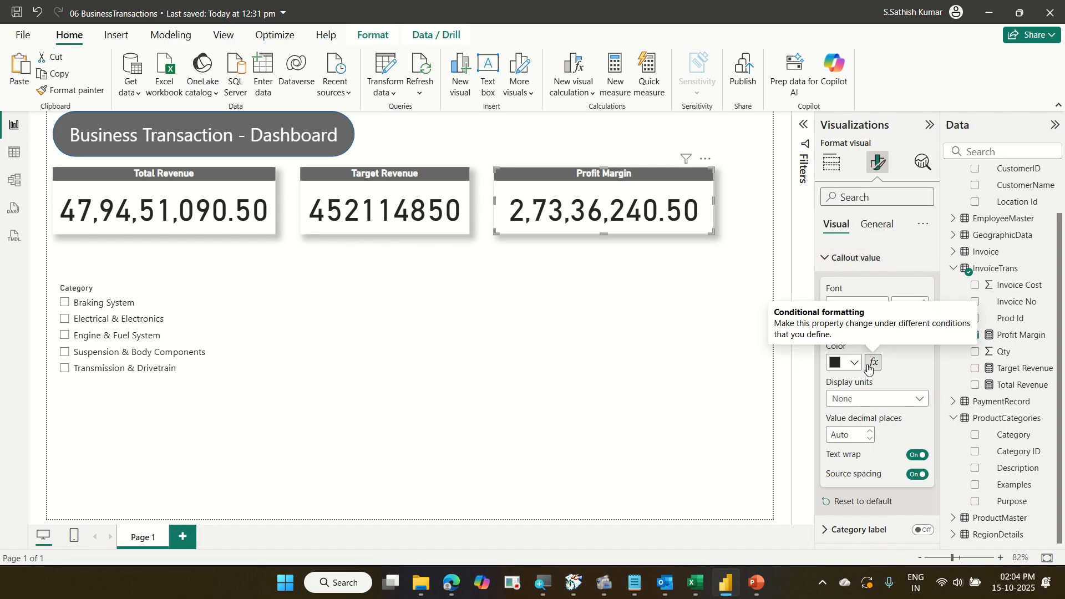
click(882, 225)
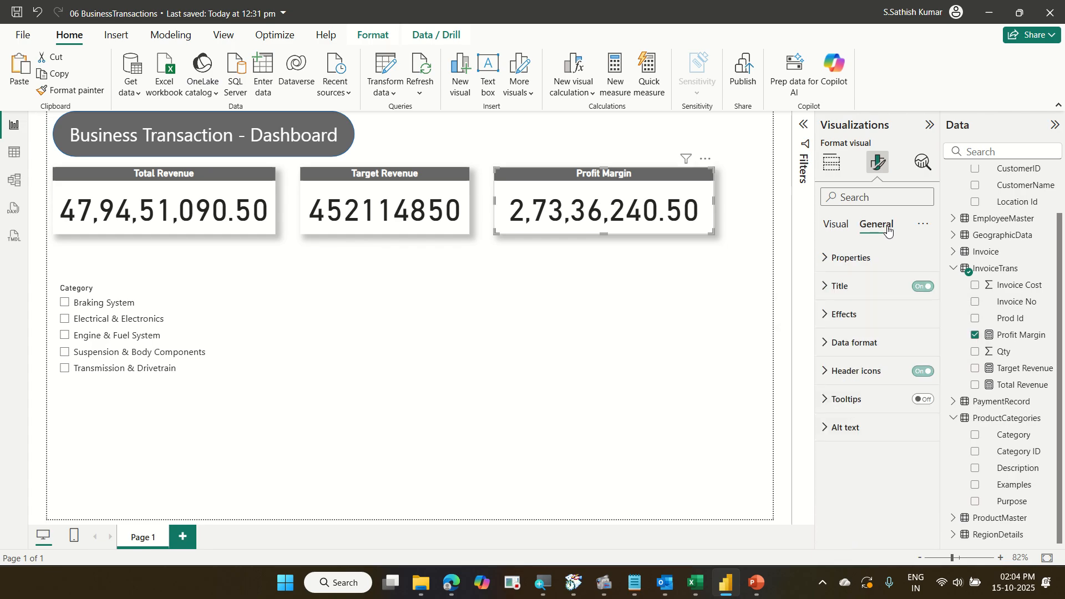
click(867, 315)
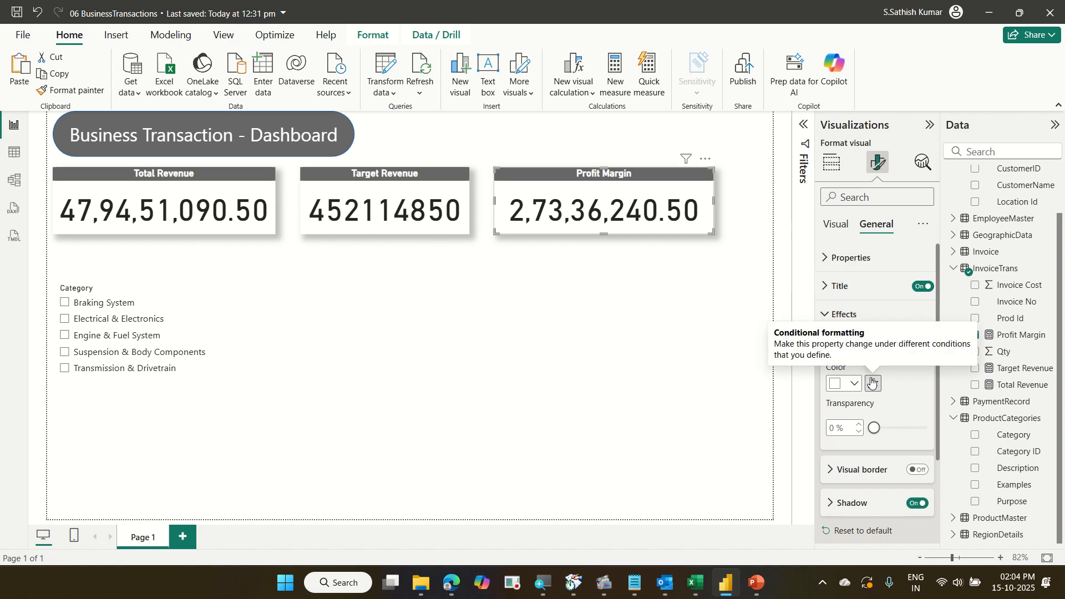
click(836, 227)
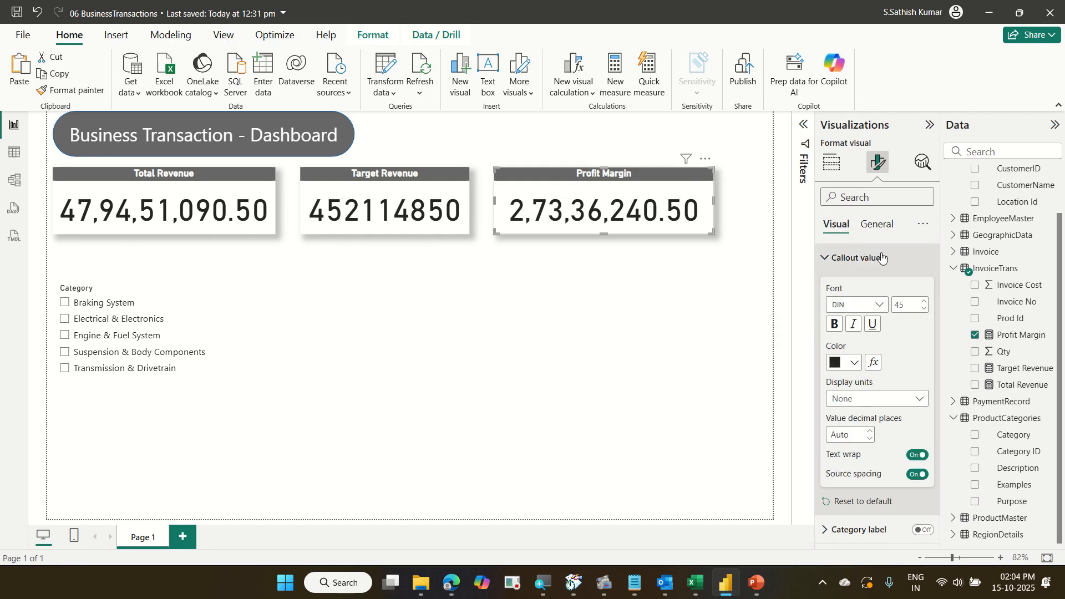
Open conditional formatting for the callout value colour, switch to Rules, and colour the Min-to-below-0 rule red.
click(874, 364)
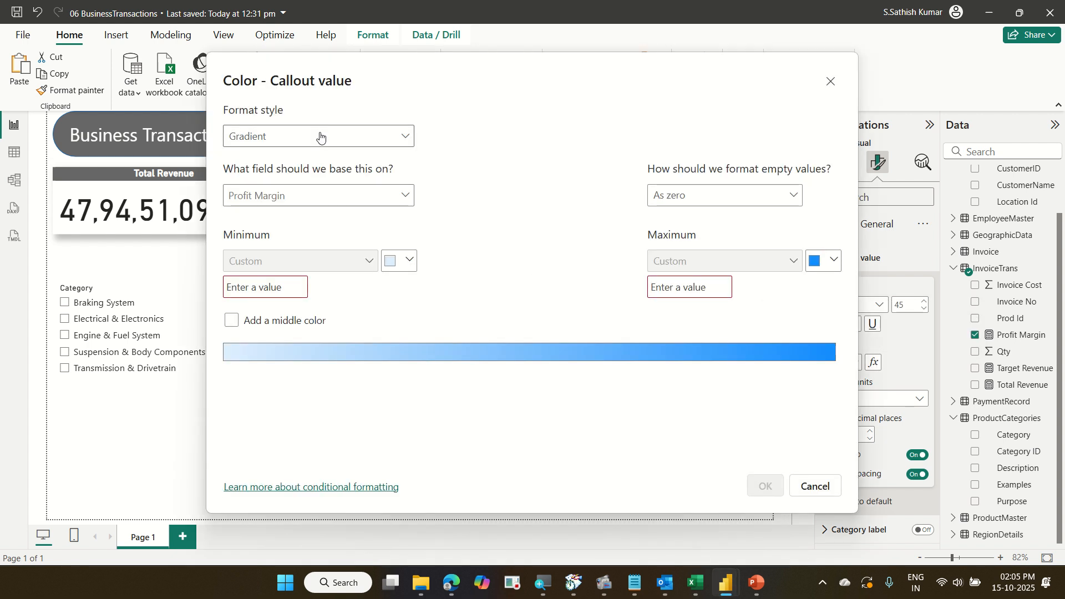
click(320, 136)
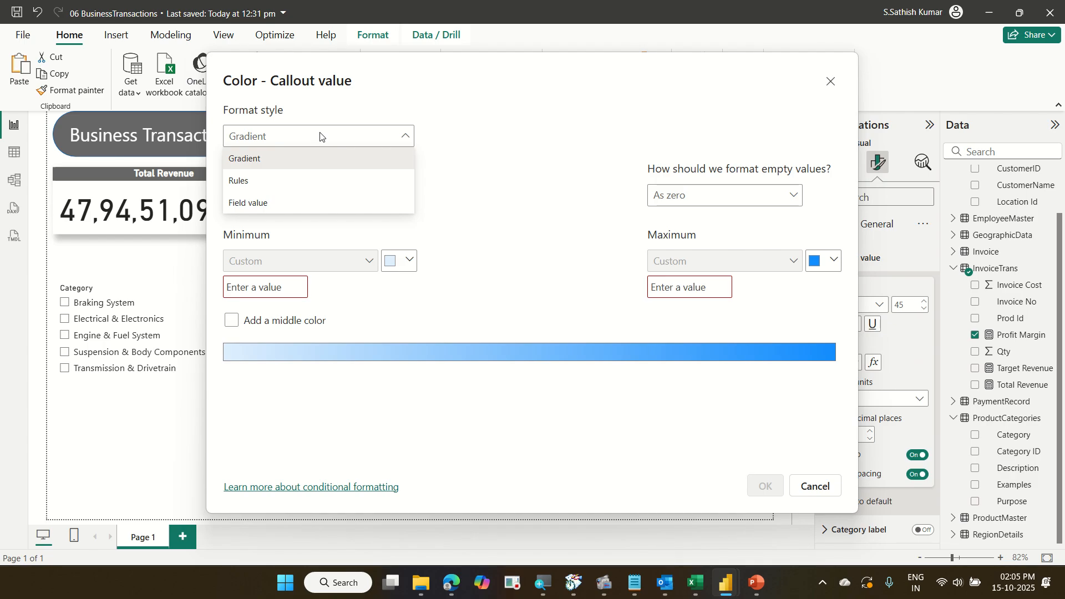
click(316, 181)
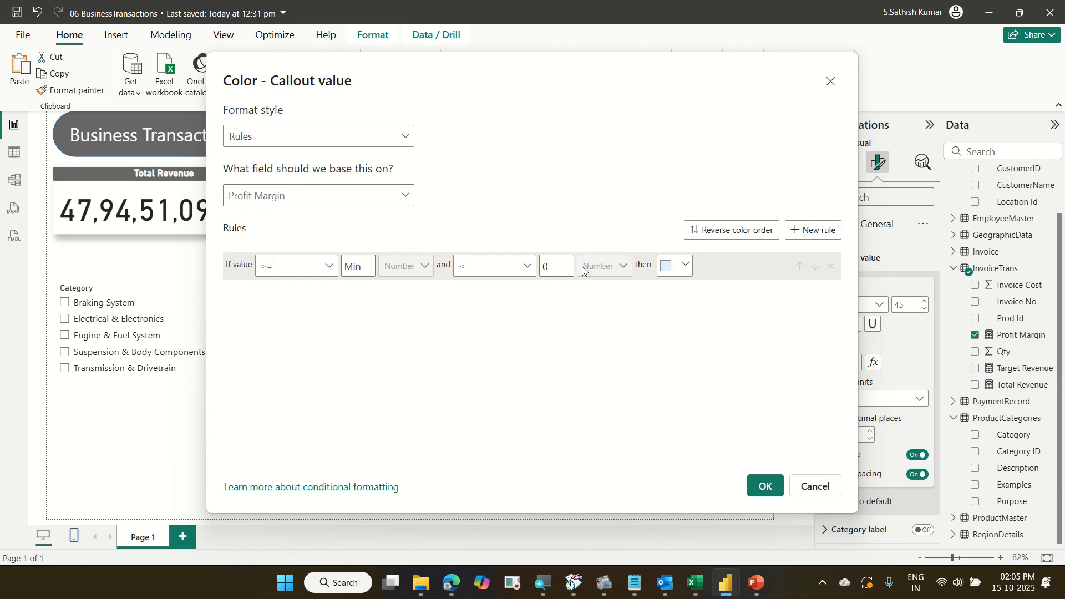
click(684, 266)
click(761, 277)
Add a second rule running from 0 up to Max.
click(822, 233)
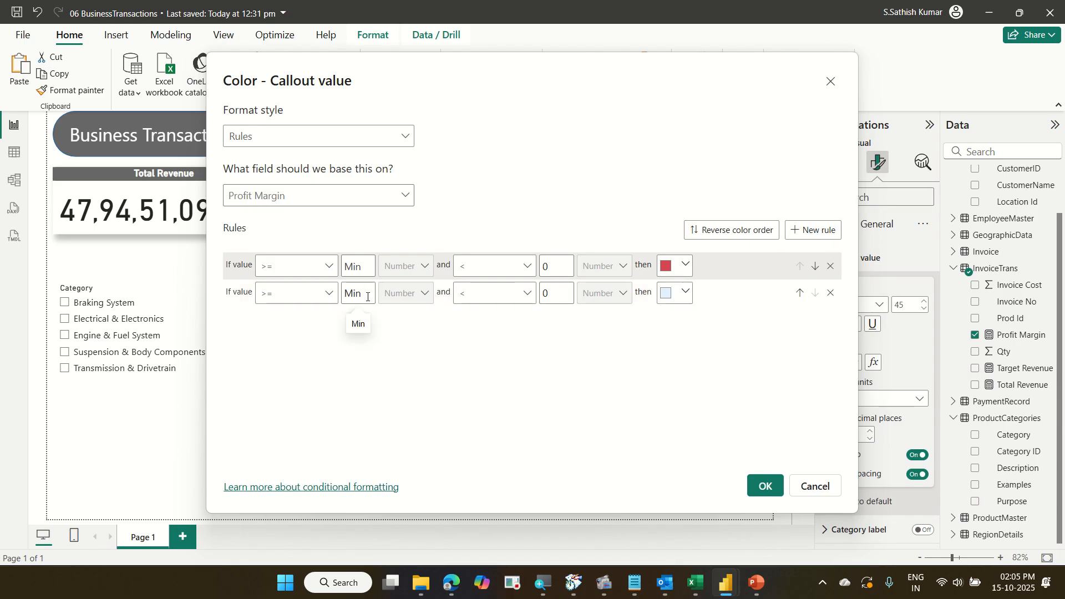
text(0)
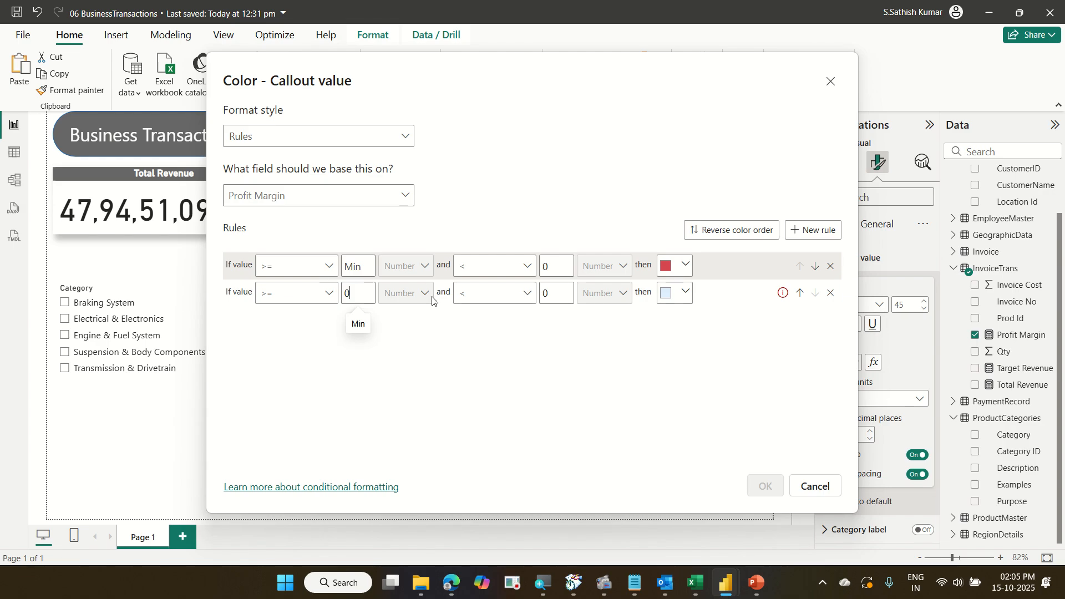
click(552, 295)
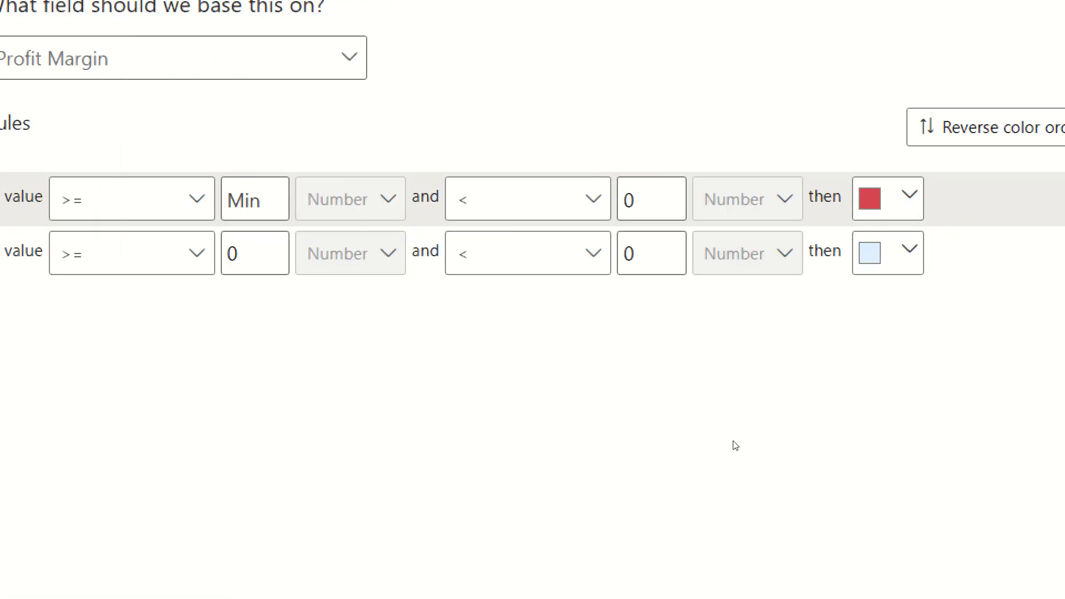
key(BackSpace)
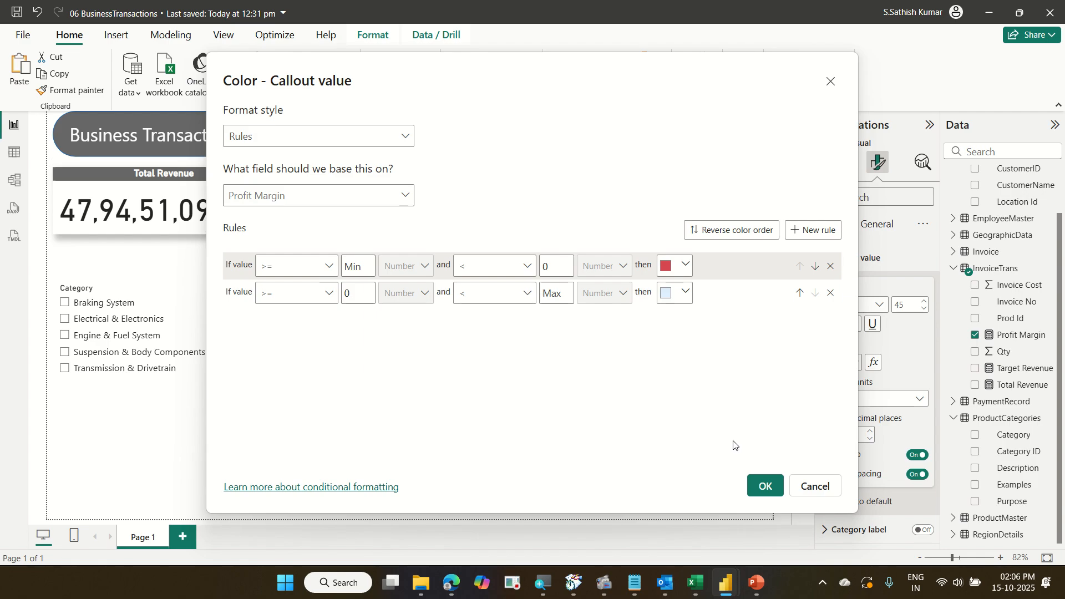
Colour the second rule green #0CF63B and apply the conditional formatting.
click(692, 300)
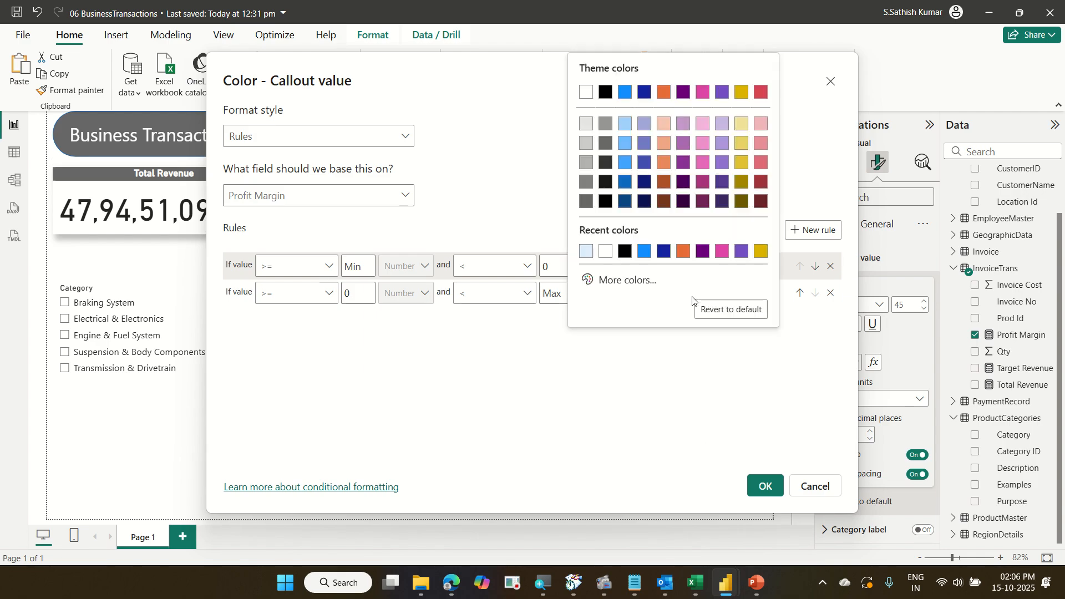
click(624, 281)
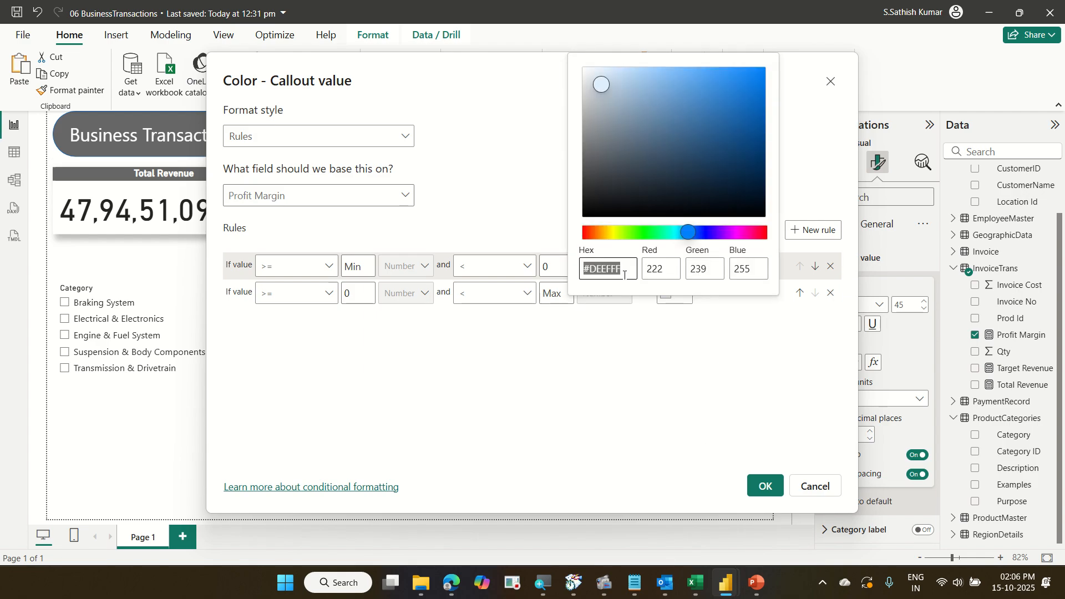
click(649, 231)
click(757, 77)
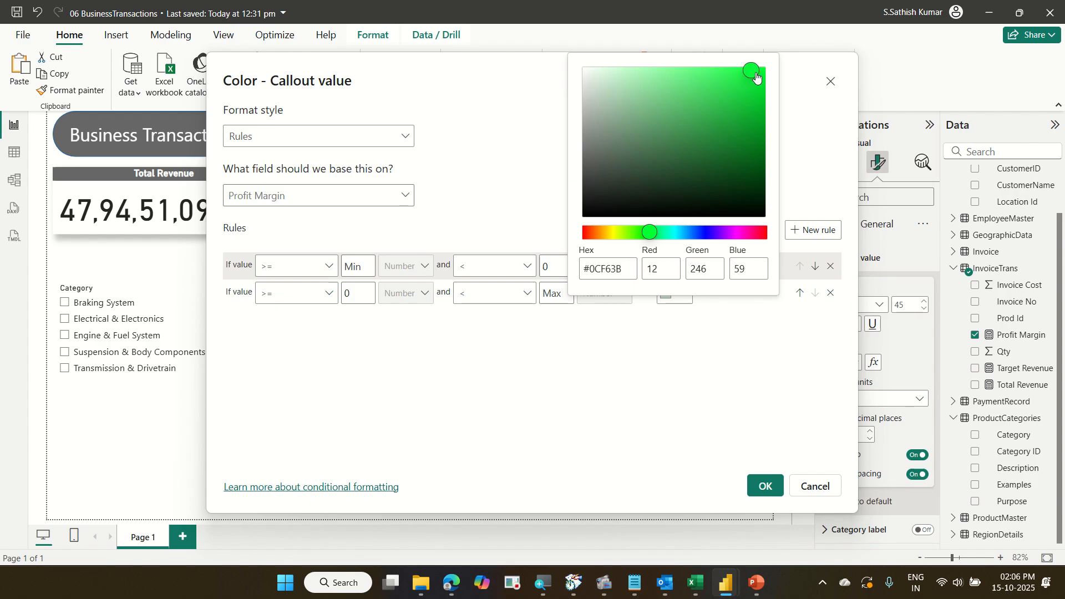
click(812, 139)
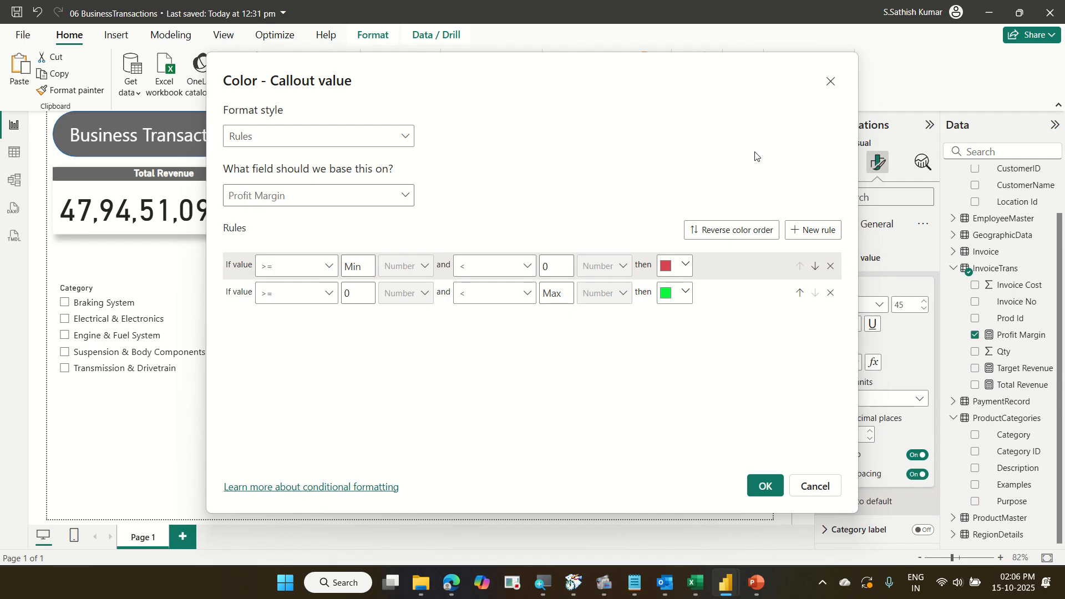
click(767, 487)
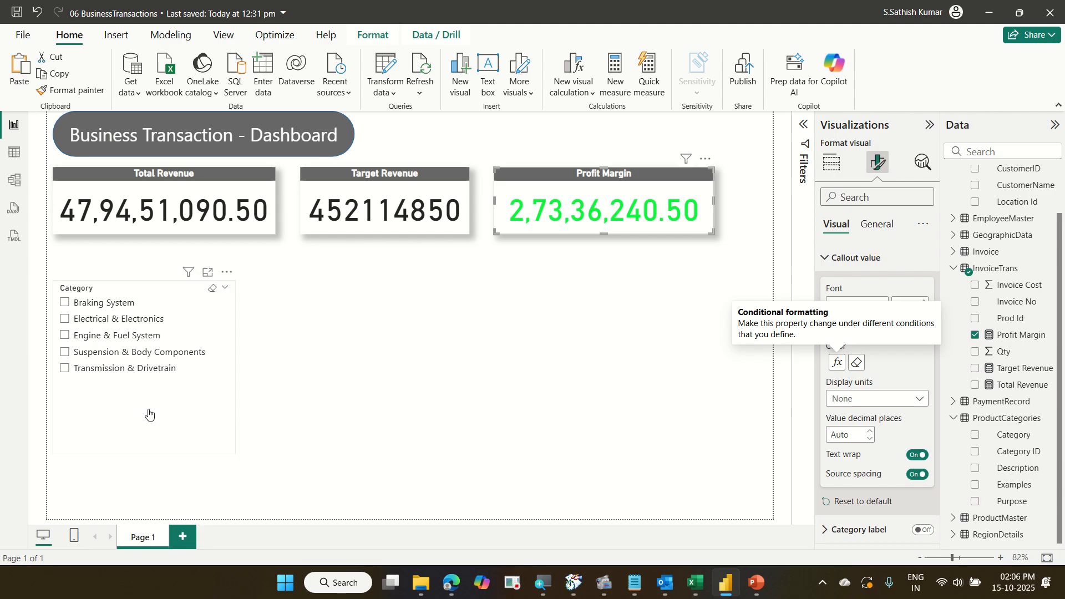
Test the slicer by selecting each category from Transmission & Drivetrain up to Braking System.
click(135, 369)
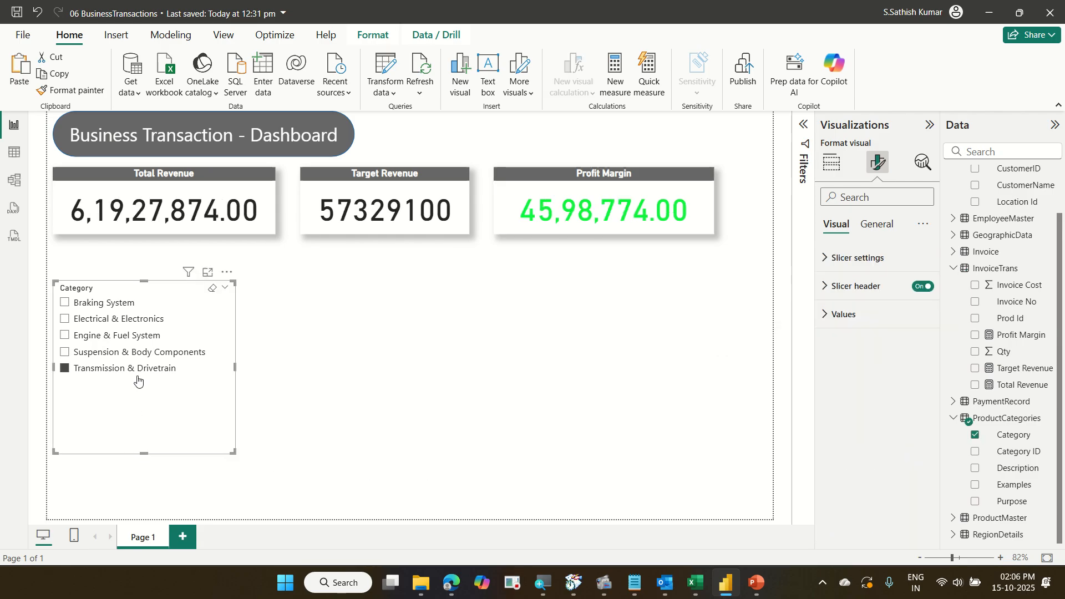
click(128, 355)
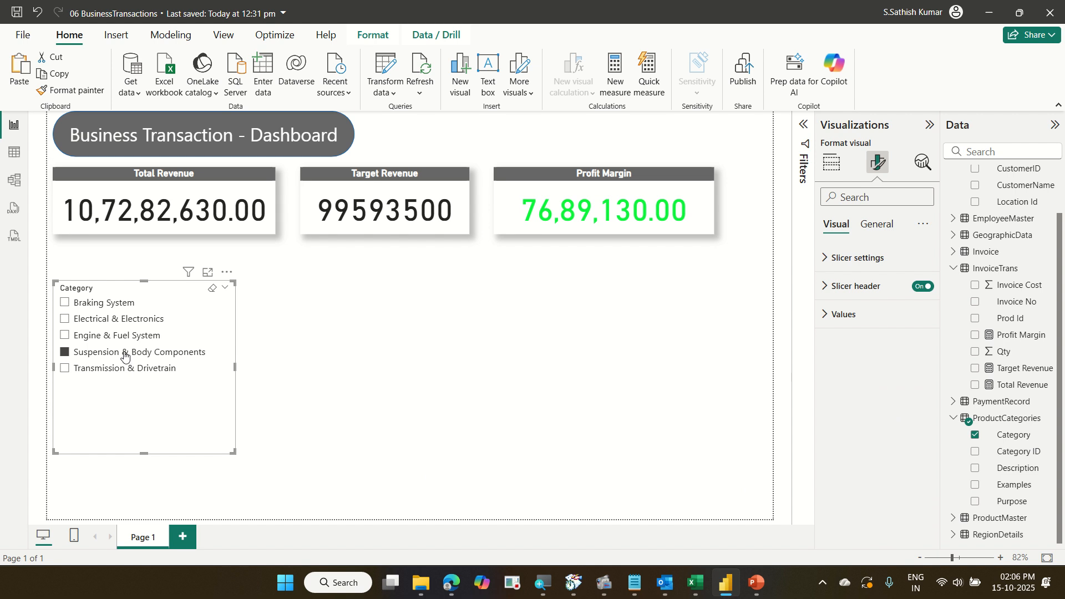
click(121, 339)
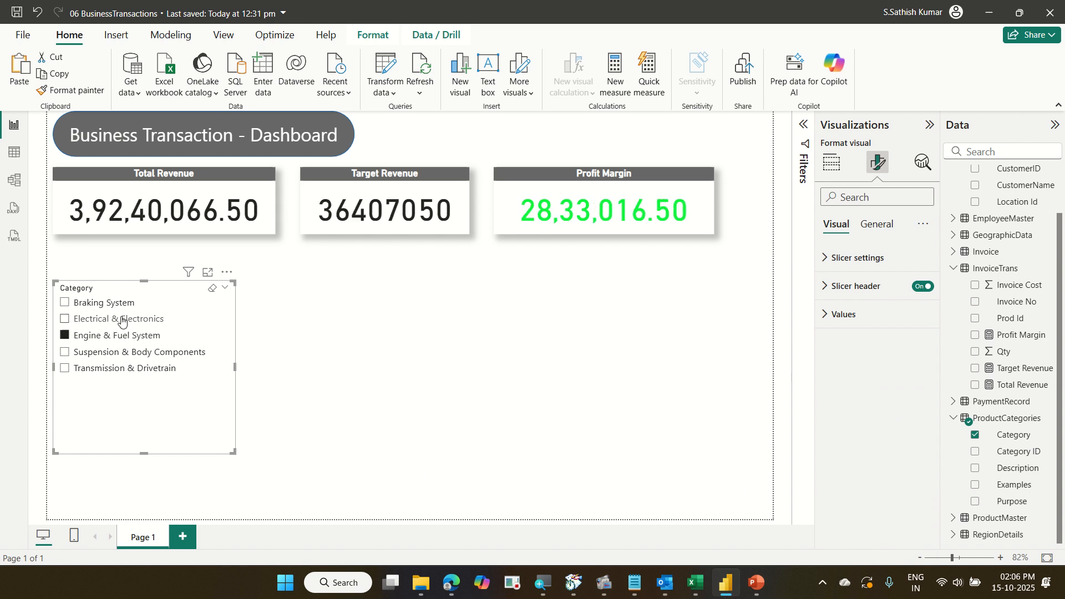
click(122, 321)
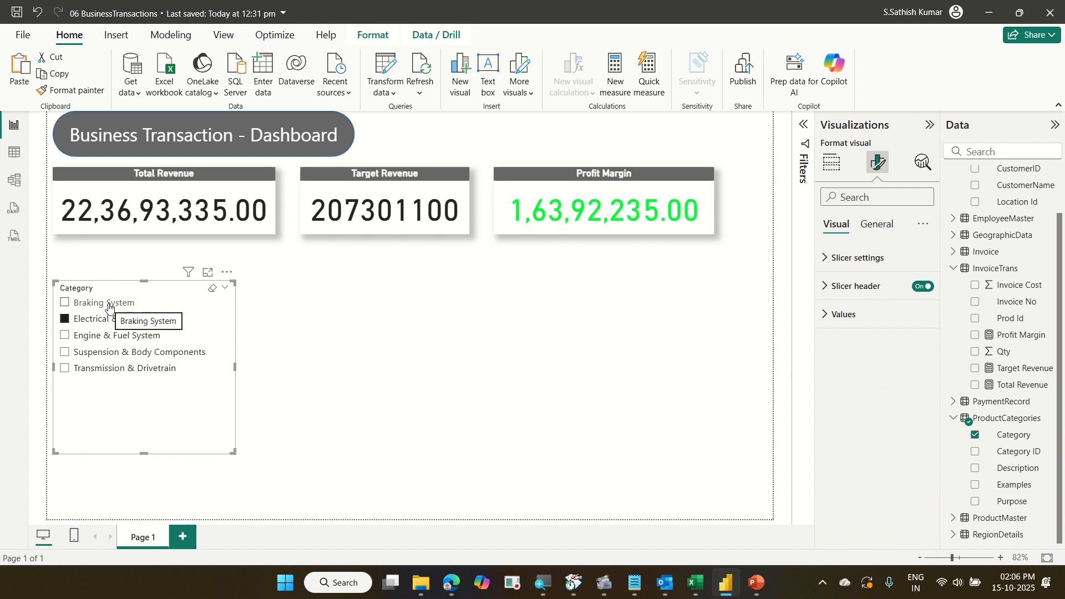
click(109, 308)
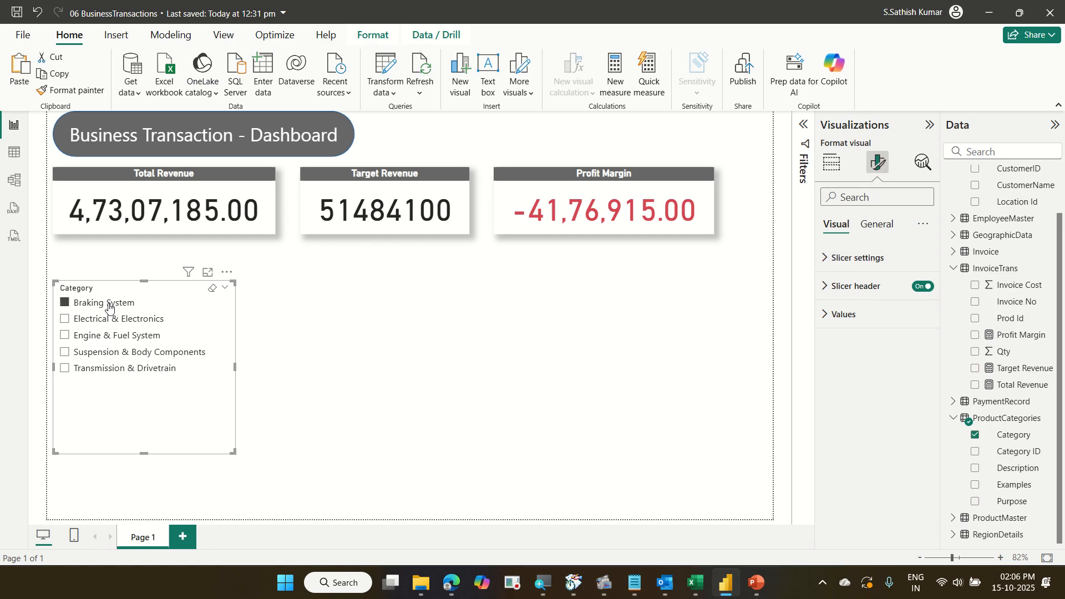
Cycle back through the slicer categories and clear the selection at Braking System.
click(109, 318)
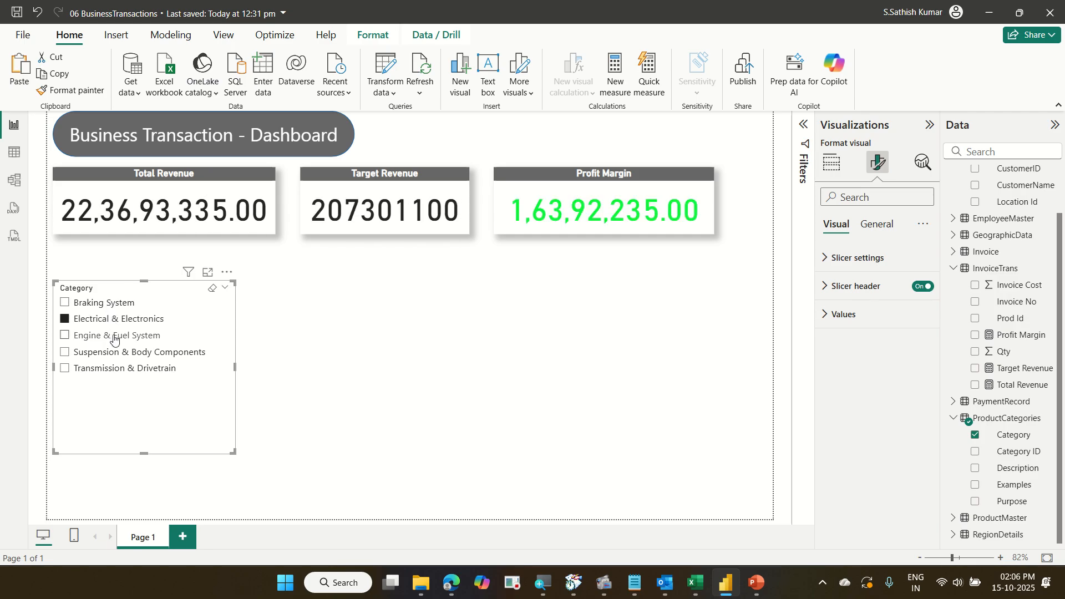
click(113, 337)
click(127, 359)
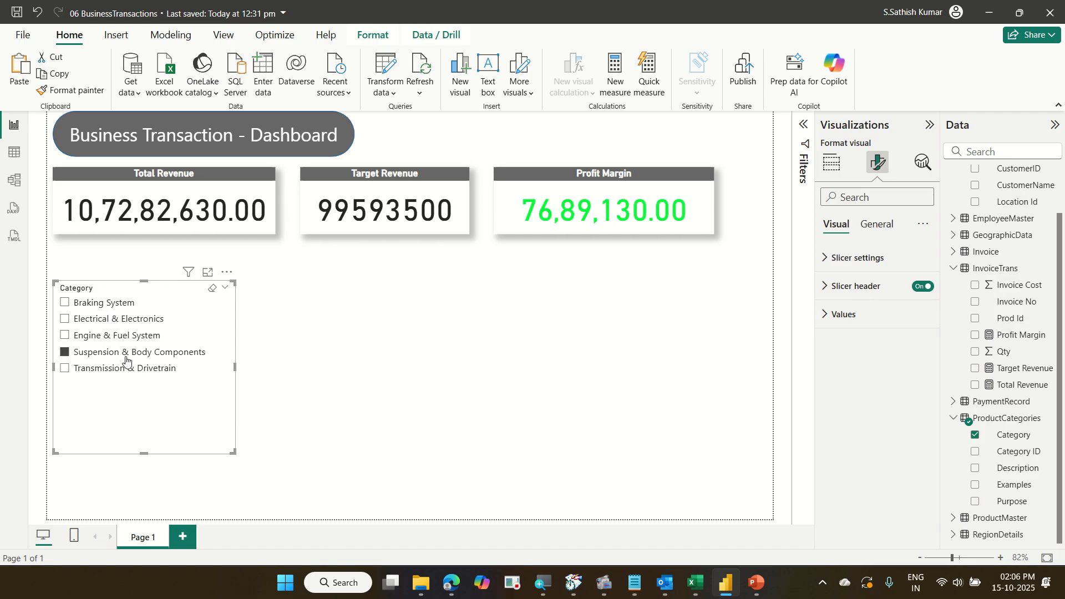
click(125, 368)
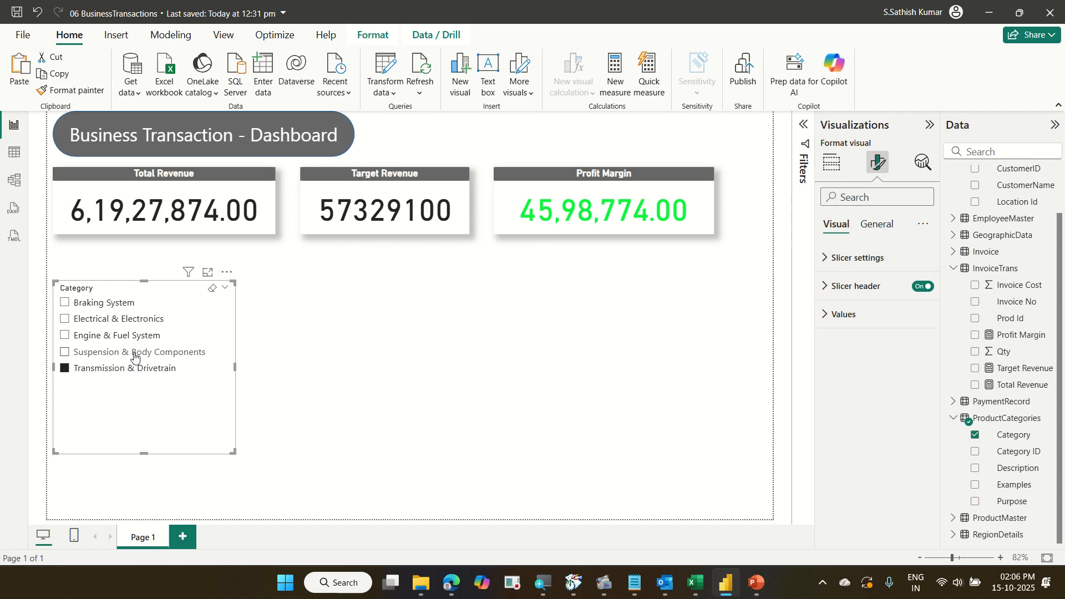
click(134, 355)
click(137, 336)
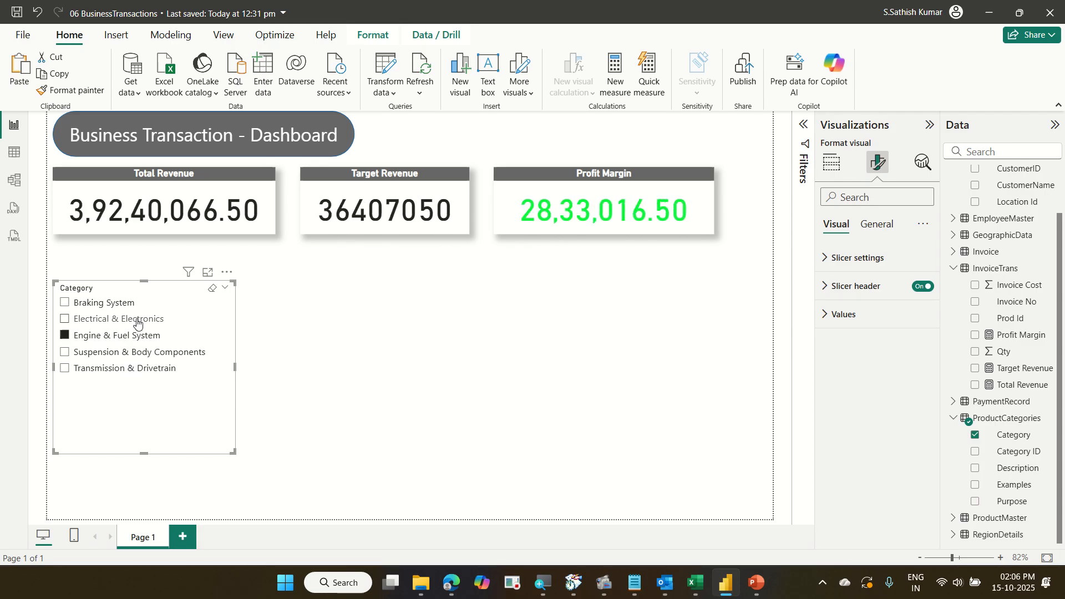
click(138, 321)
click(124, 304)
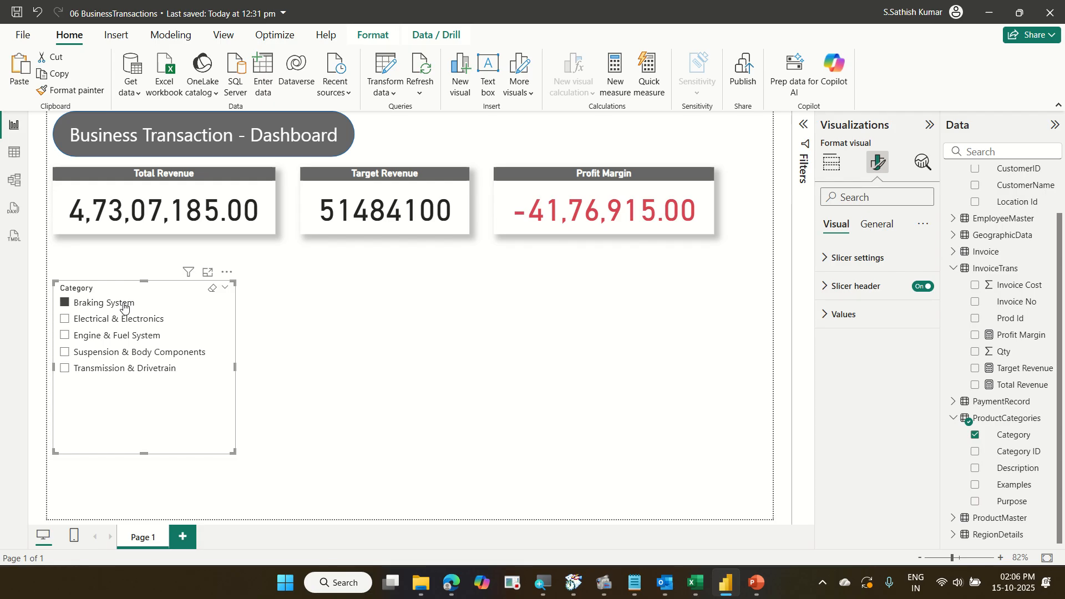
click(123, 305)
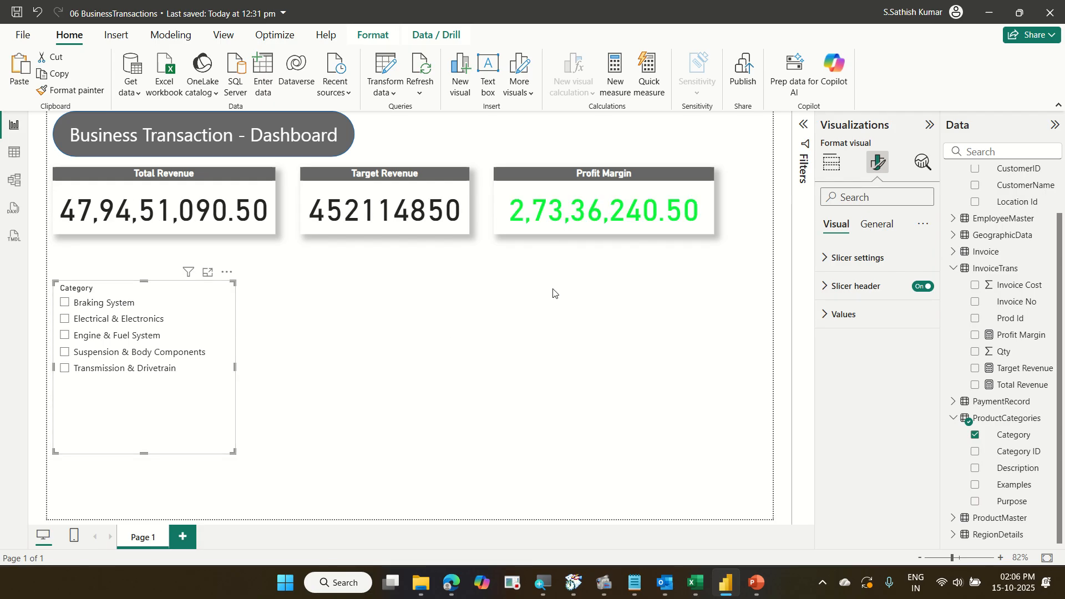
Reopen the Profit Margin colour rules, set the green rule's upper condition to <= Max, and apply.
click(609, 222)
click(852, 259)
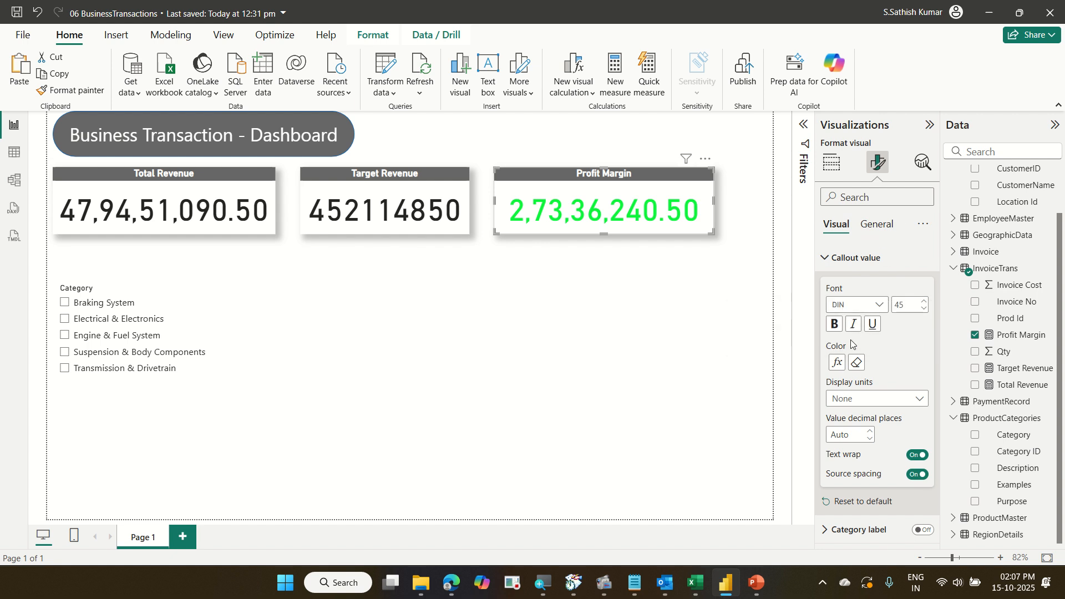
click(839, 362)
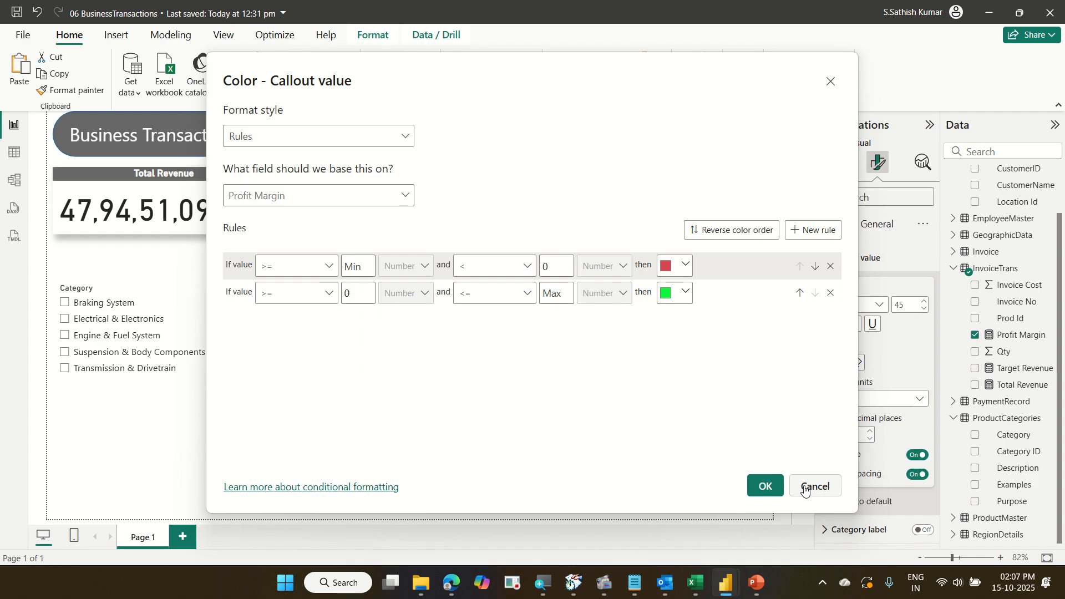
click(765, 486)
click(542, 390)
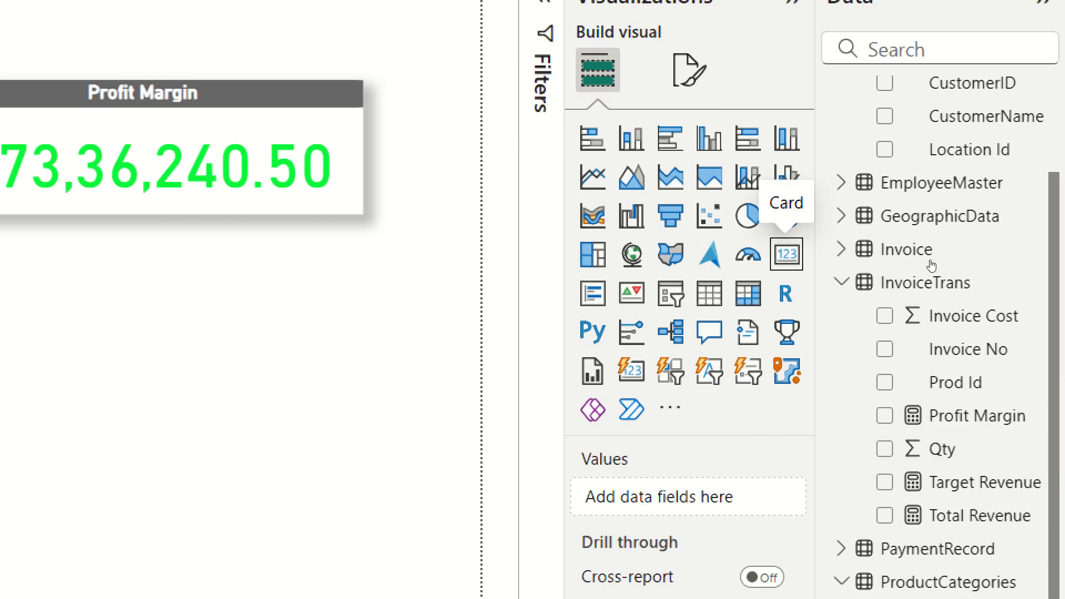
Insert a gauge visual and size it beside the slicer below the cards.
key(Left)
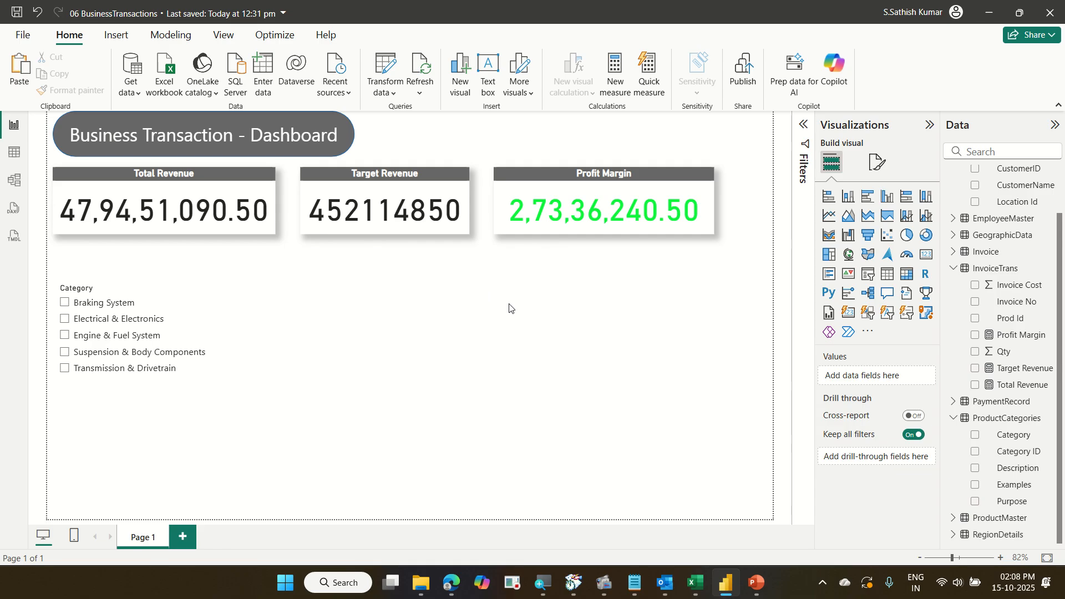
click(900, 257)
drag(467, 452, 694, 465)
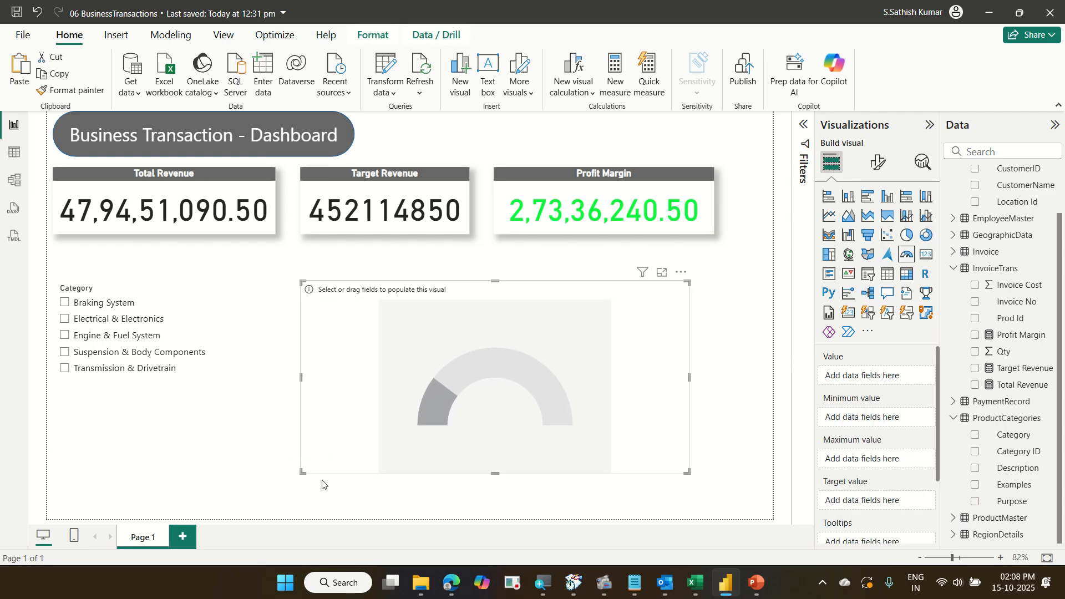
drag(300, 464, 267, 494)
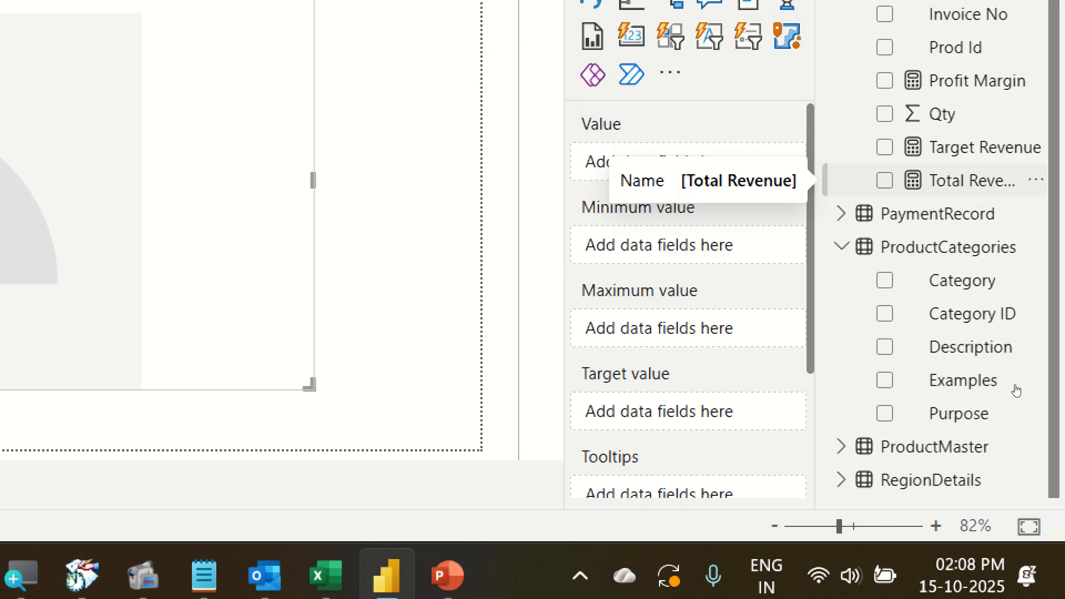
Add Total Revenue as the gauge's value and Target Revenue as its target value.
drag(971, 180, 730, 165)
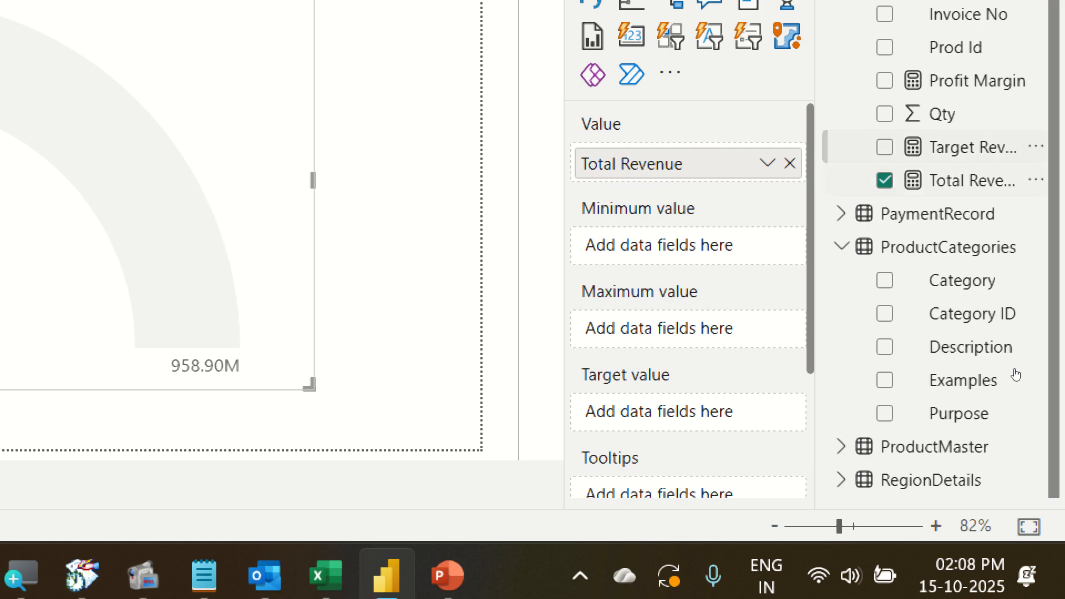
drag(965, 147, 582, 411)
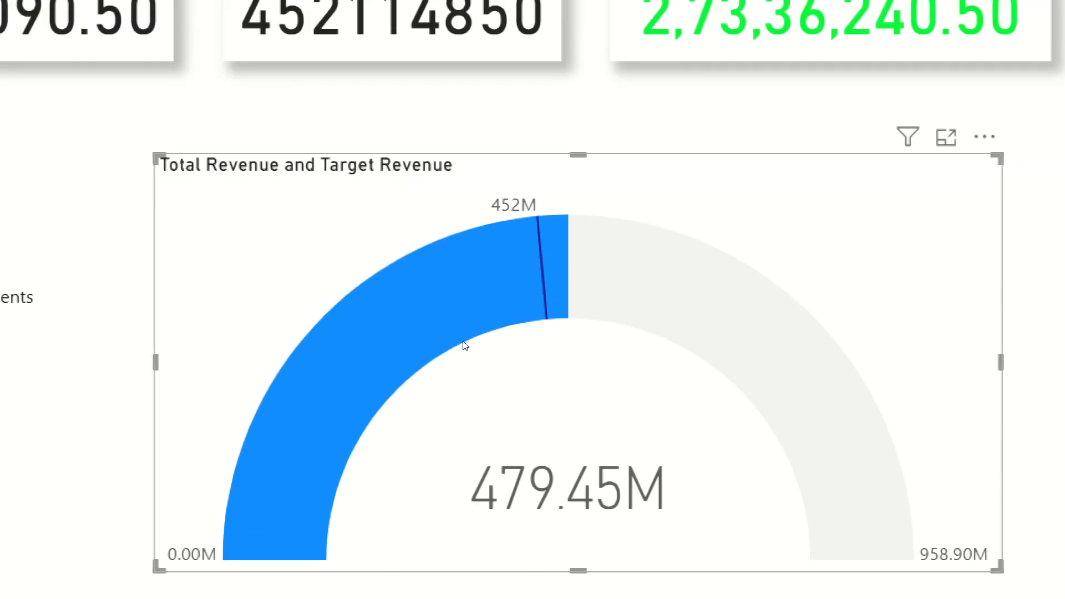
mouse_move(464, 325)
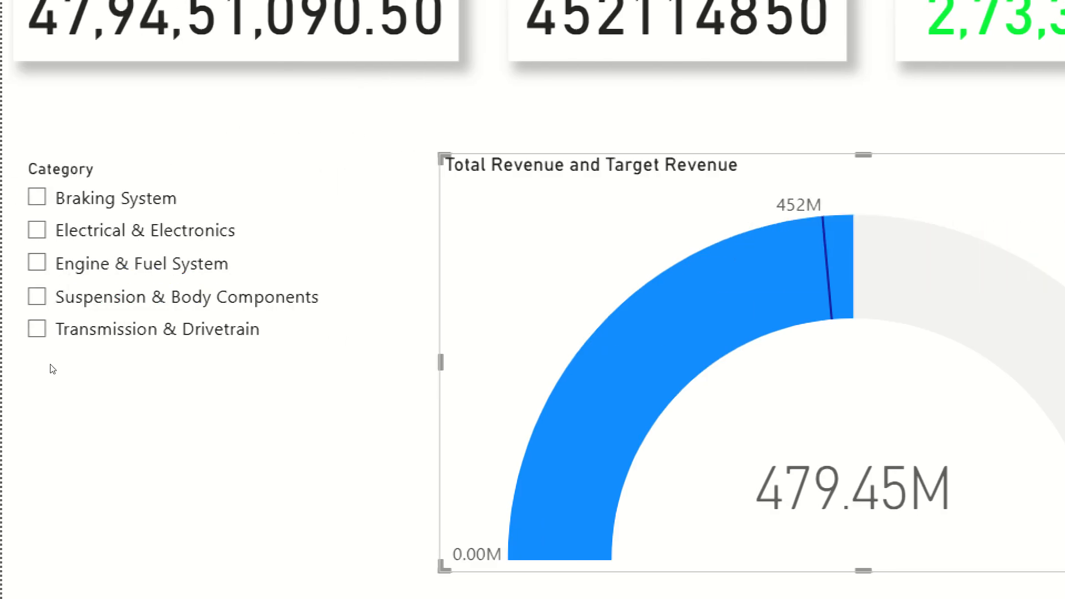
Check the gauge by selecting each slicer category in turn from Transmission & Drivetrain to Braking System.
click(60, 332)
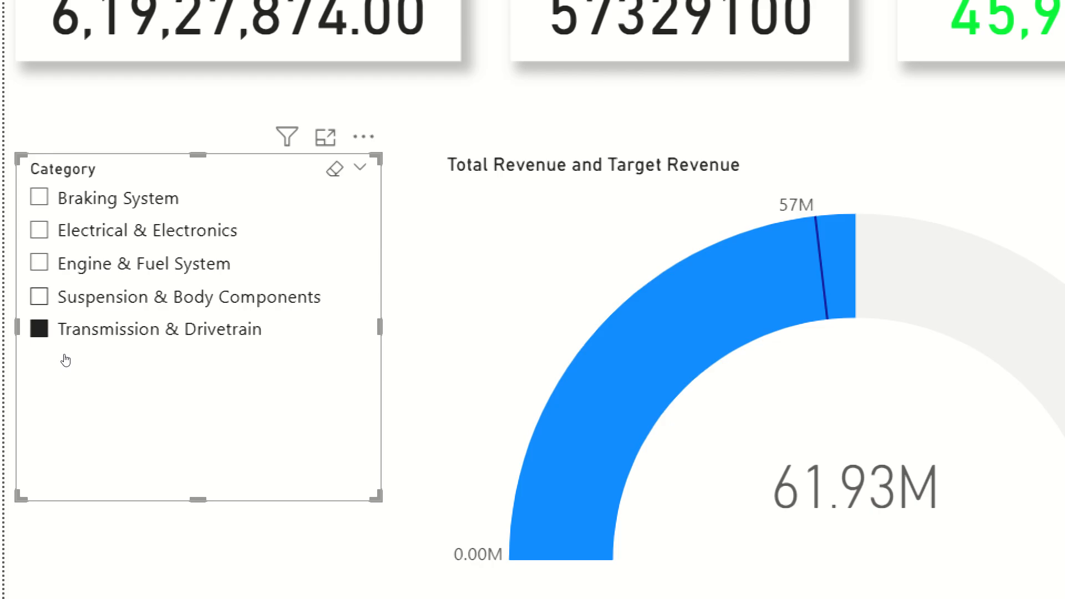
click(64, 297)
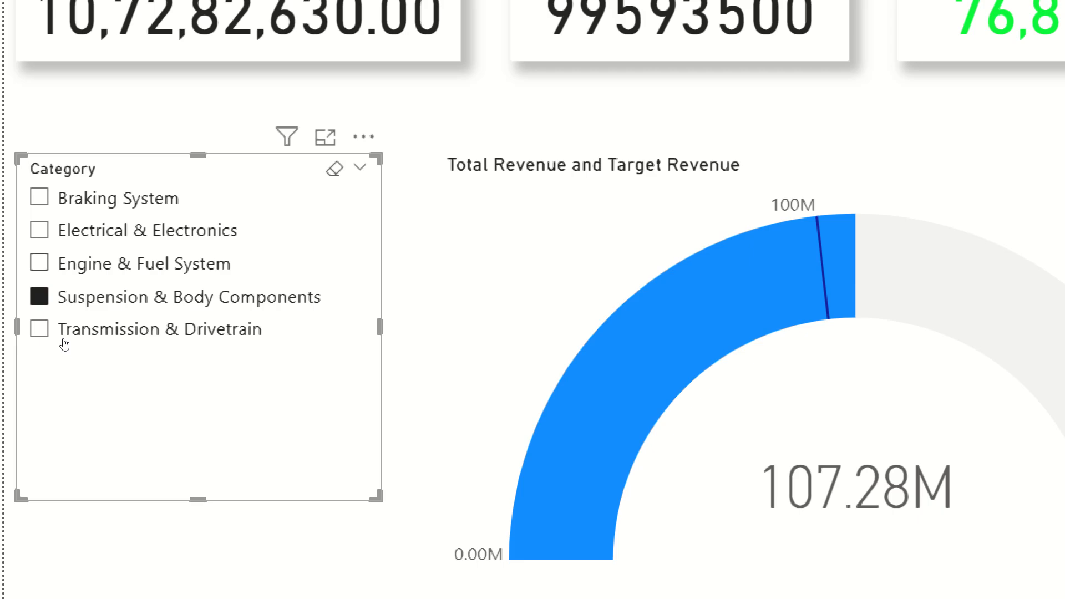
click(64, 264)
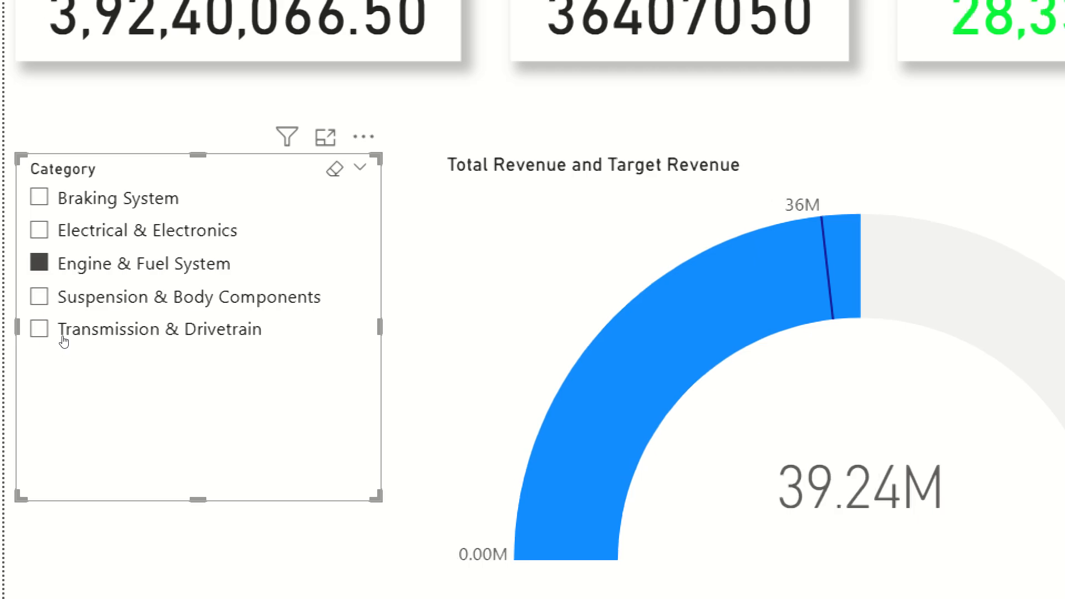
key(Up)
key(Return)
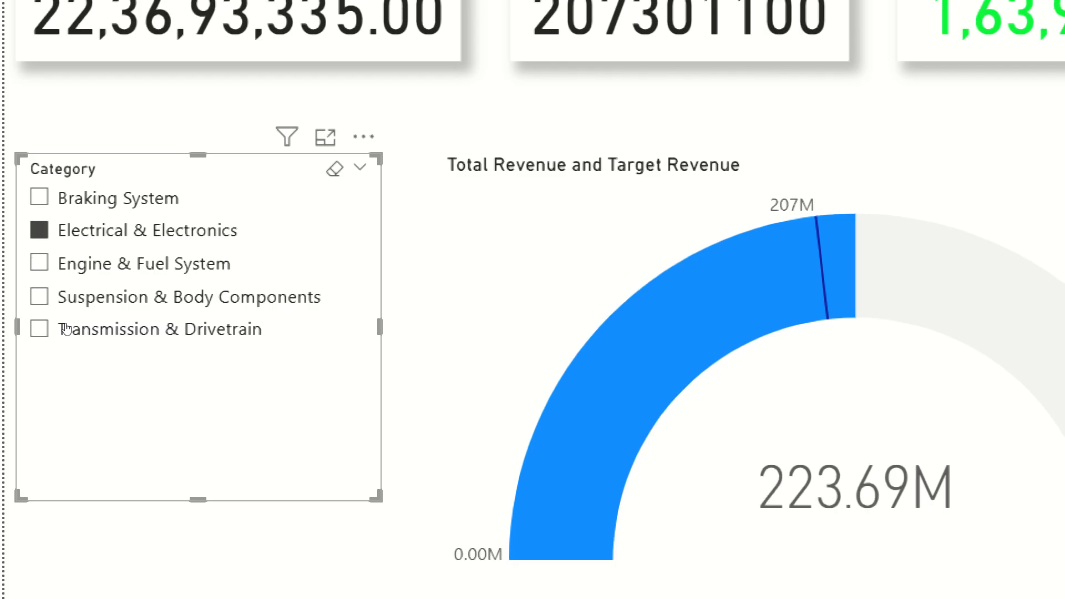
key(Up)
key(Return)
Examine the gauge's tooltip values, then clear the Braking System selection in the slicer.
click(568, 348)
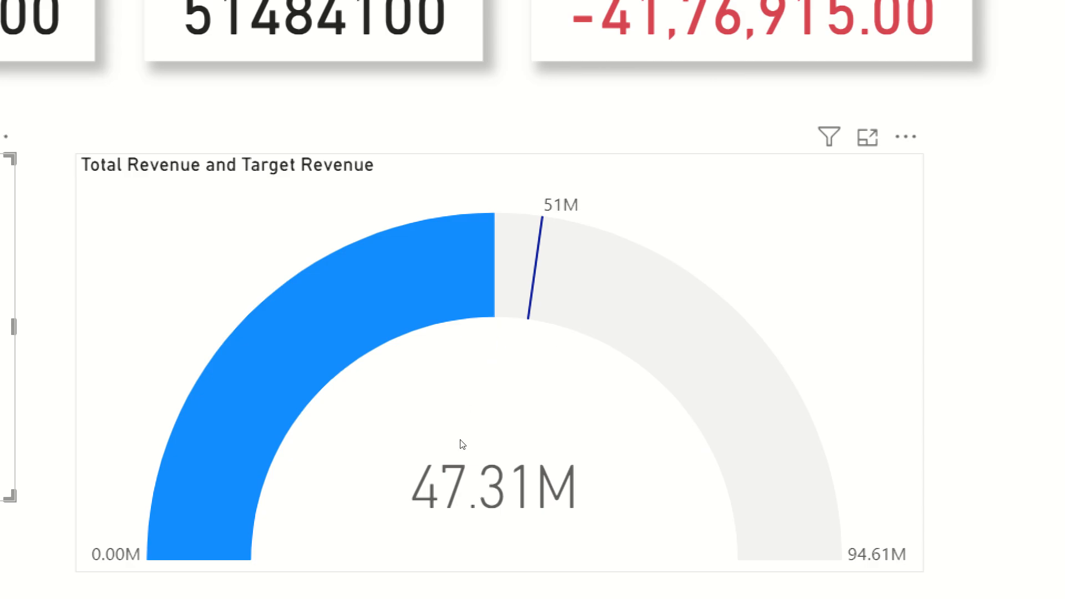
mouse_move(478, 445)
mouse_move(511, 335)
mouse_move(524, 352)
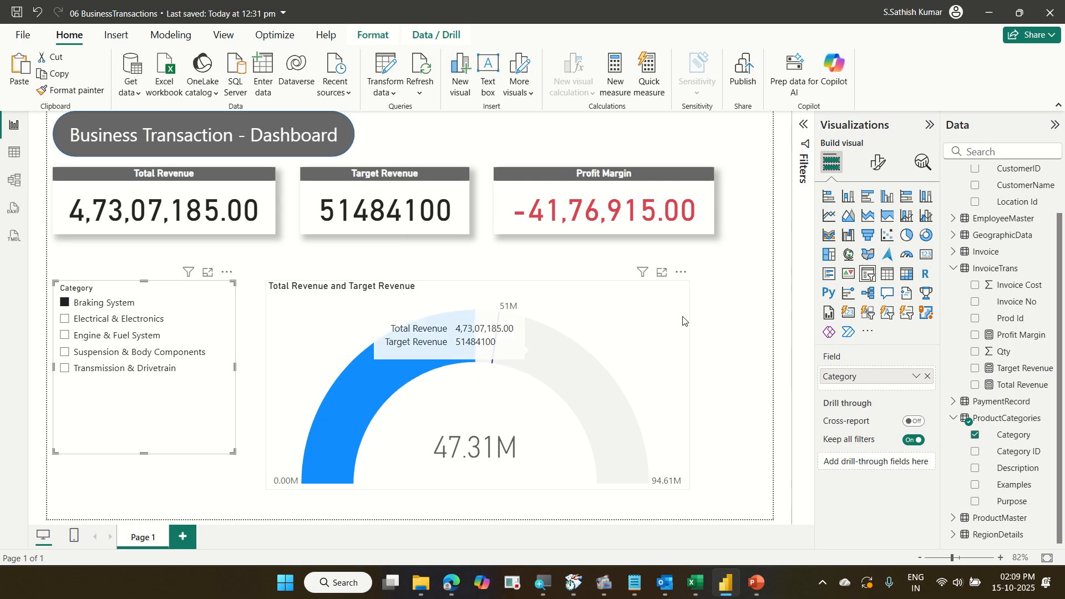
click(910, 235)
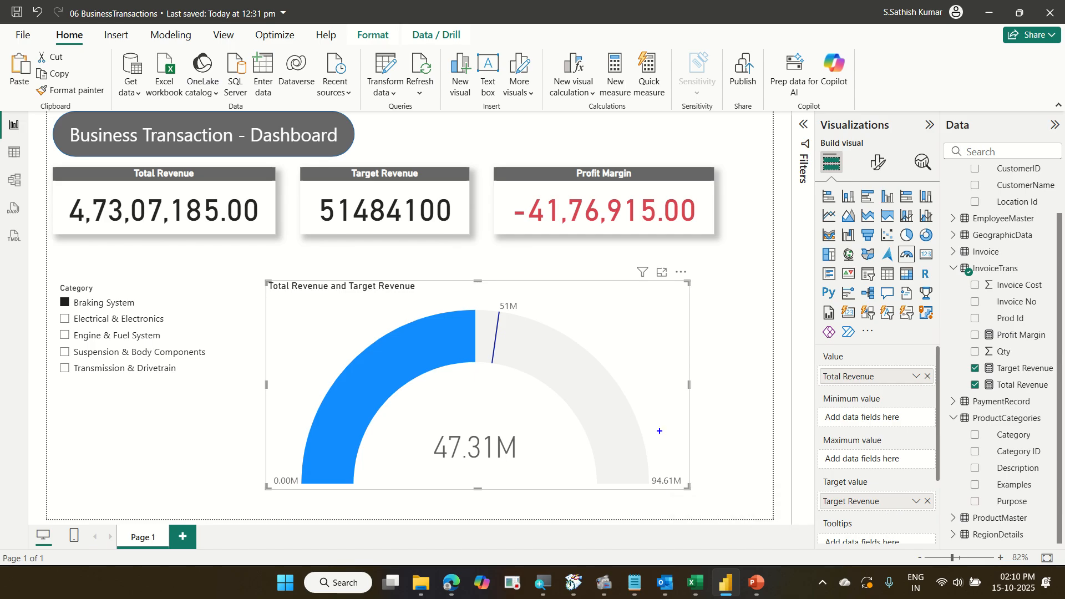
drag(579, 414, 666, 492)
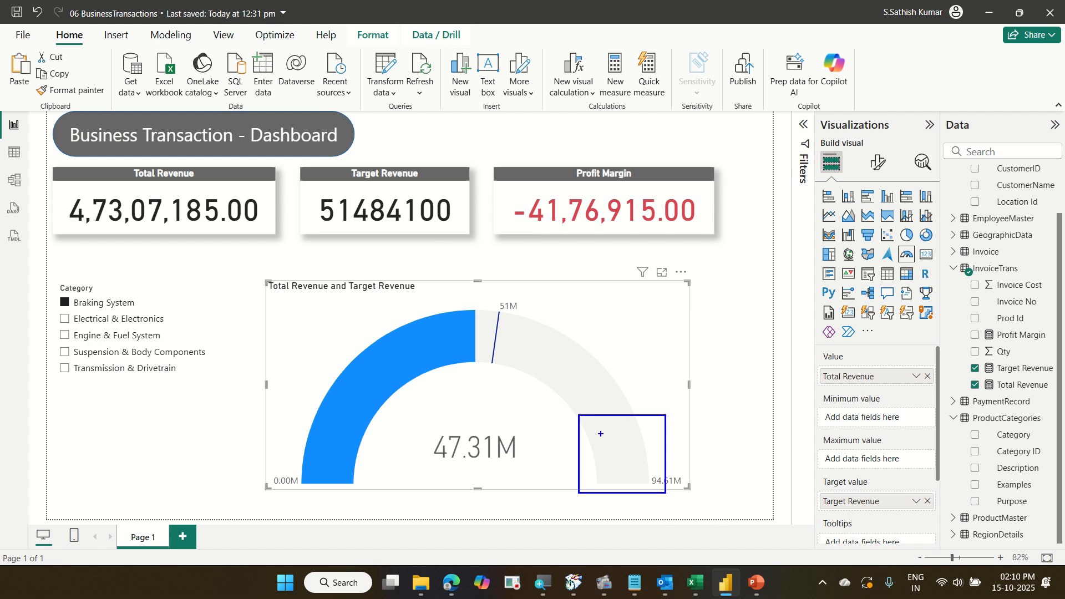
mouse_move(455, 345)
mouse_down()
mouse_move(553, 340)
mouse_move(610, 414)
mouse_up()
key(Escape)
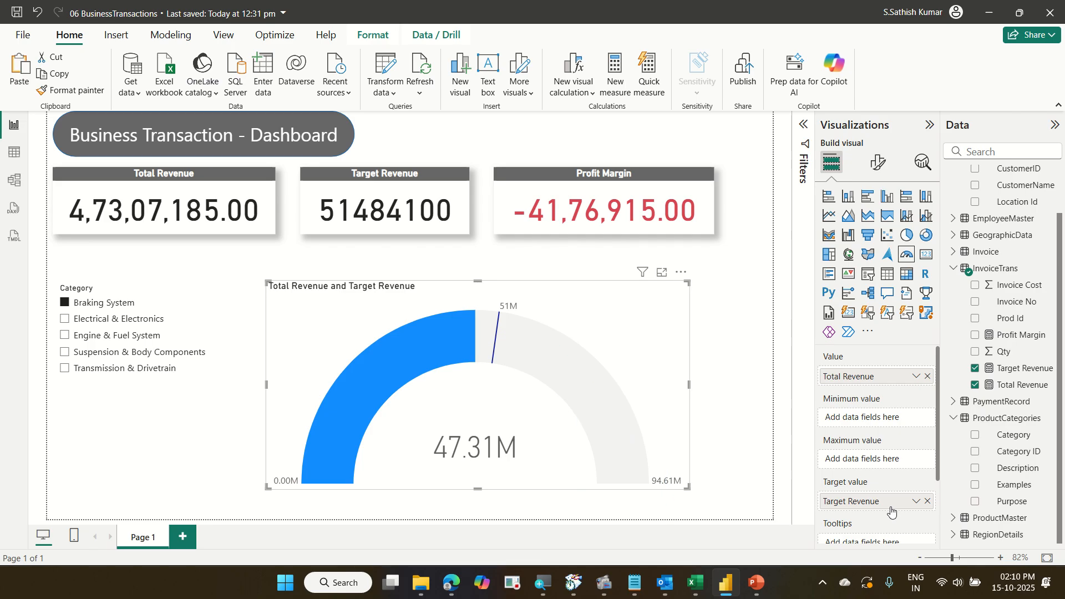
click(114, 305)
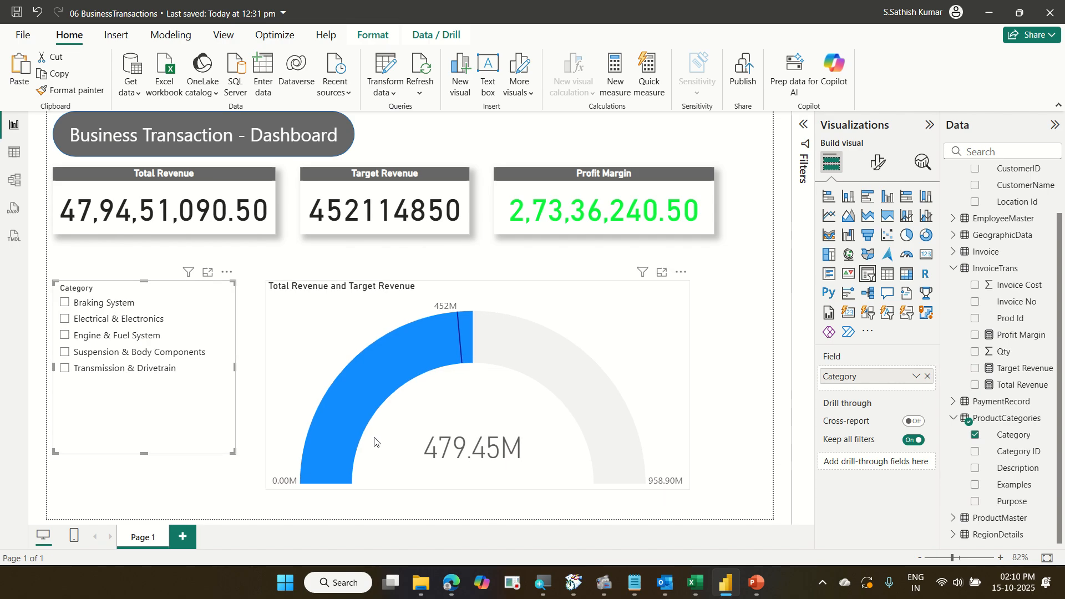
drag(340, 469, 426, 355)
mouse_move(506, 193)
mouse_down()
mouse_move(711, 234)
mouse_move(704, 218)
mouse_move(758, 176)
mouse_up()
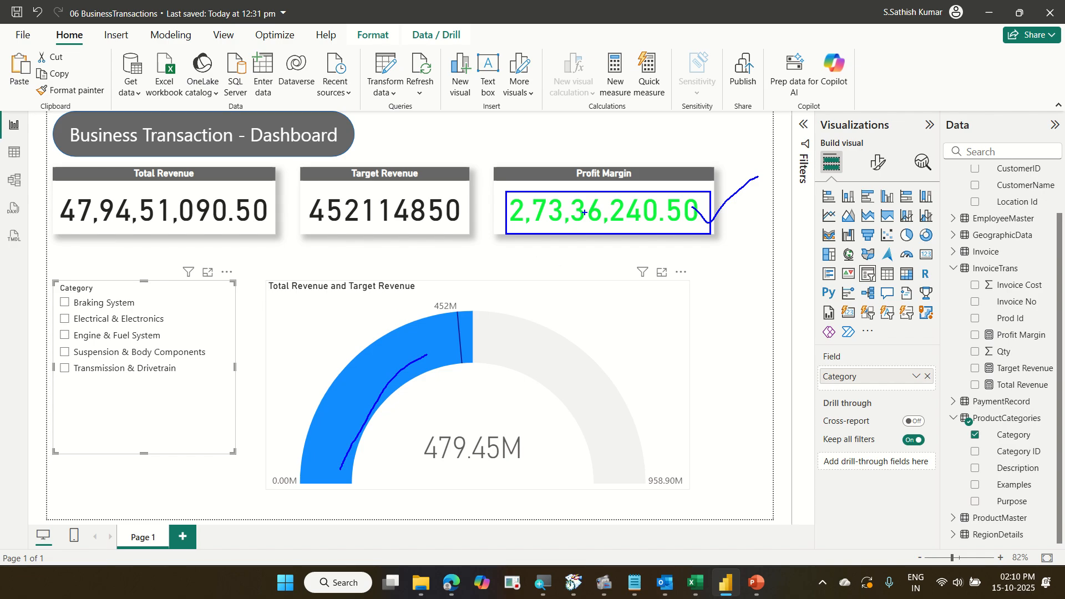
drag(651, 147, 696, 124)
drag(541, 251, 581, 235)
key(Escape)
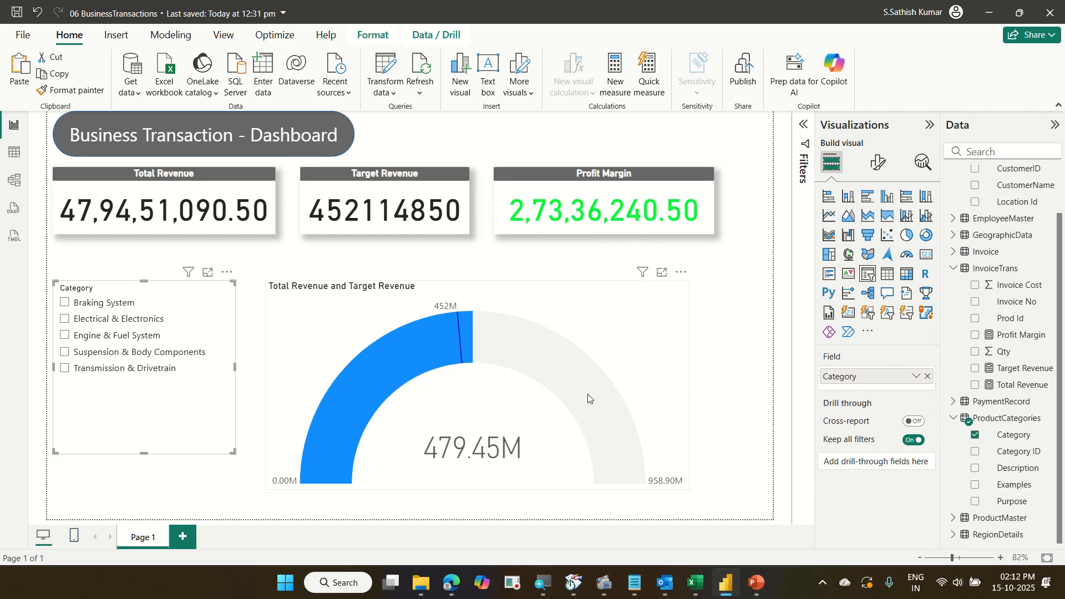
Open conditional formatting for the gauge's fill colour and switch the format style to Rules.
click(609, 321)
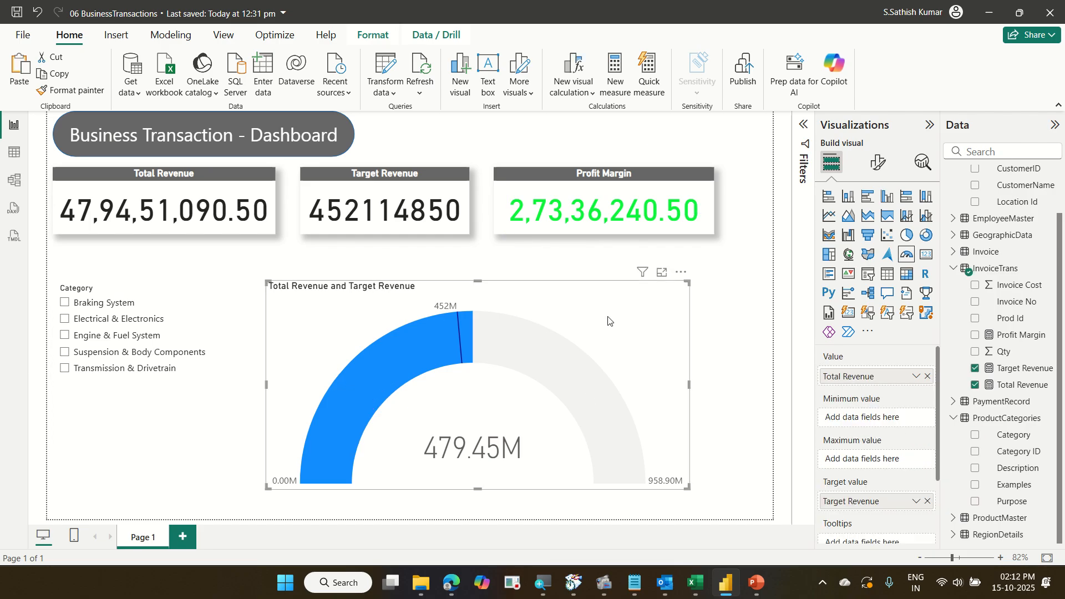
click(883, 169)
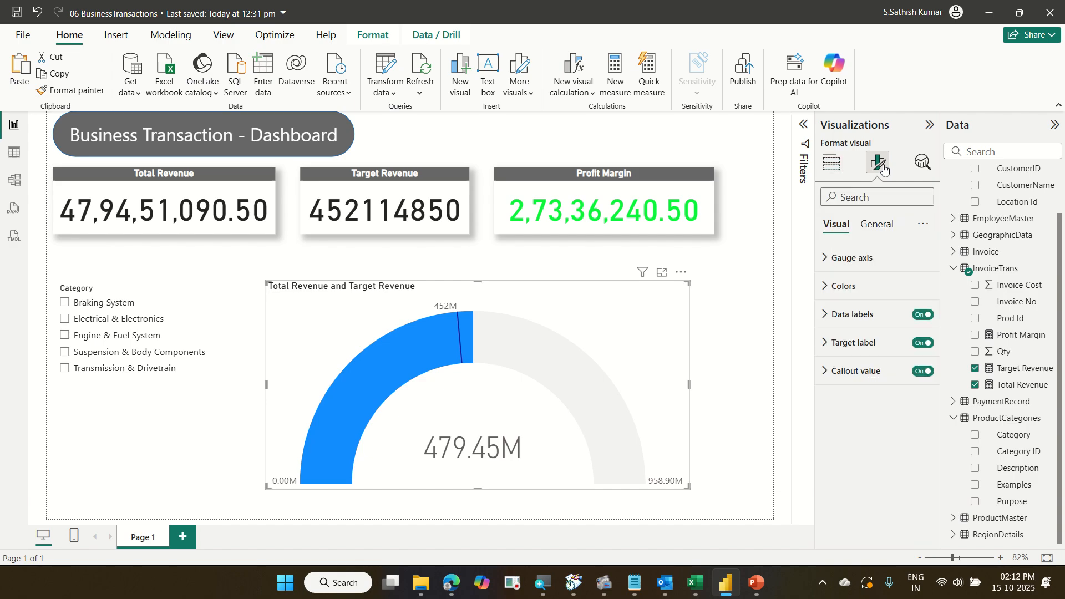
click(879, 279)
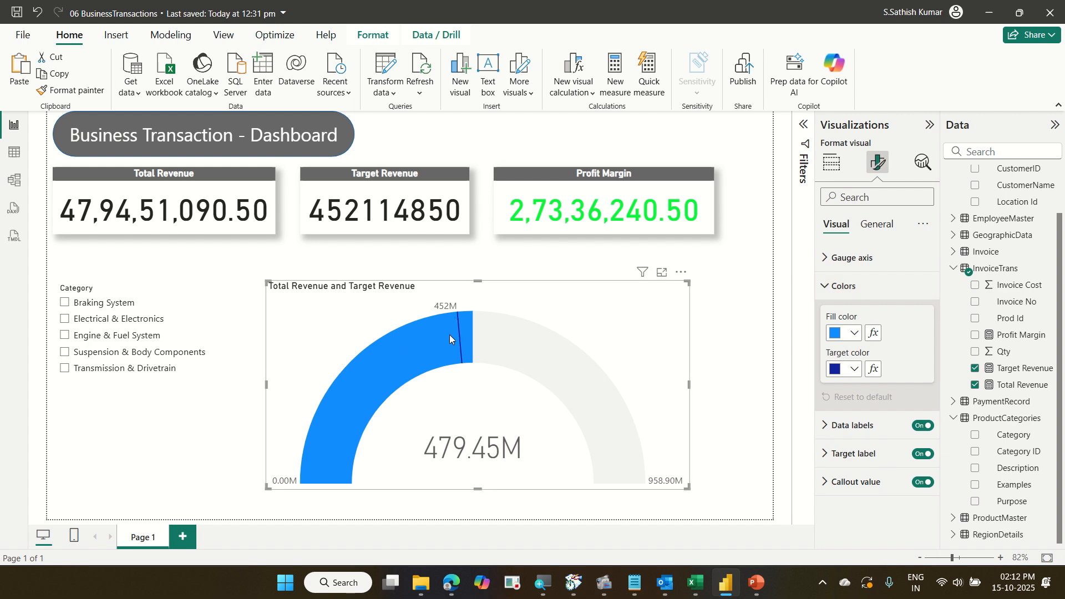
mouse_move(451, 358)
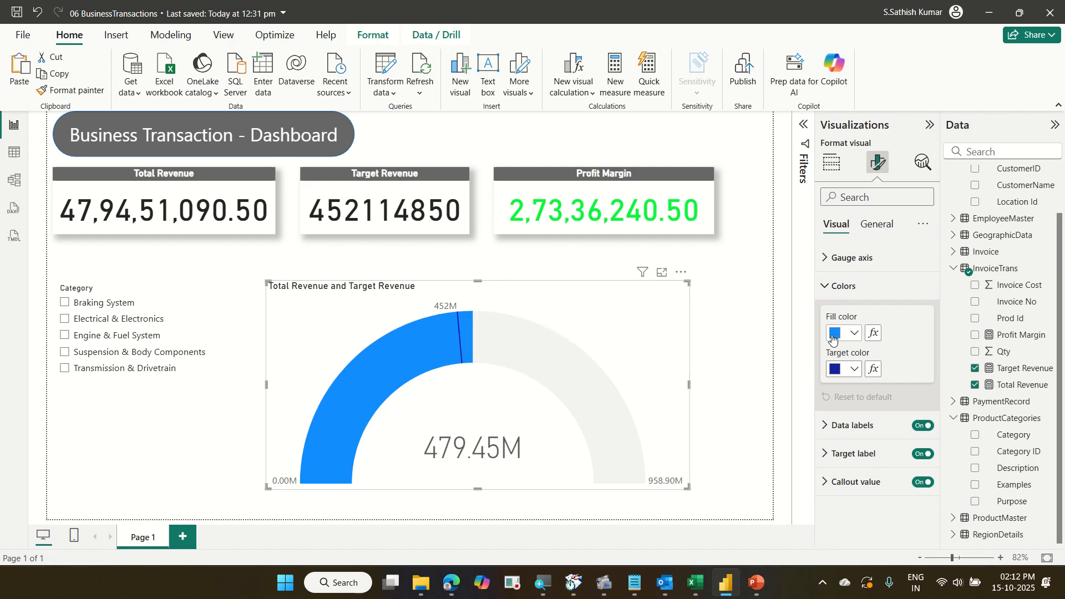
click(874, 335)
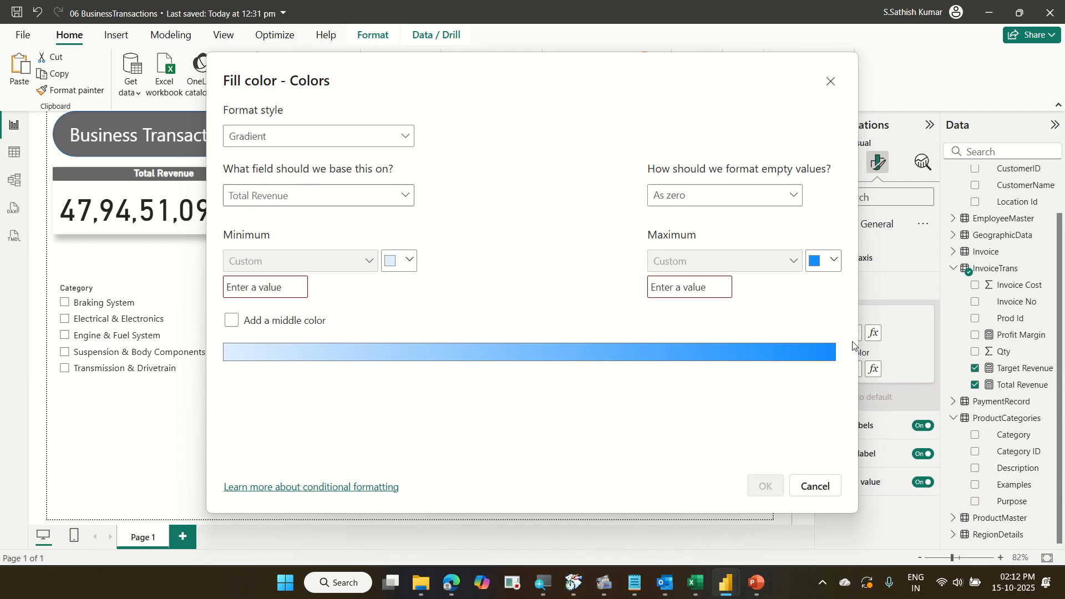
click(283, 144)
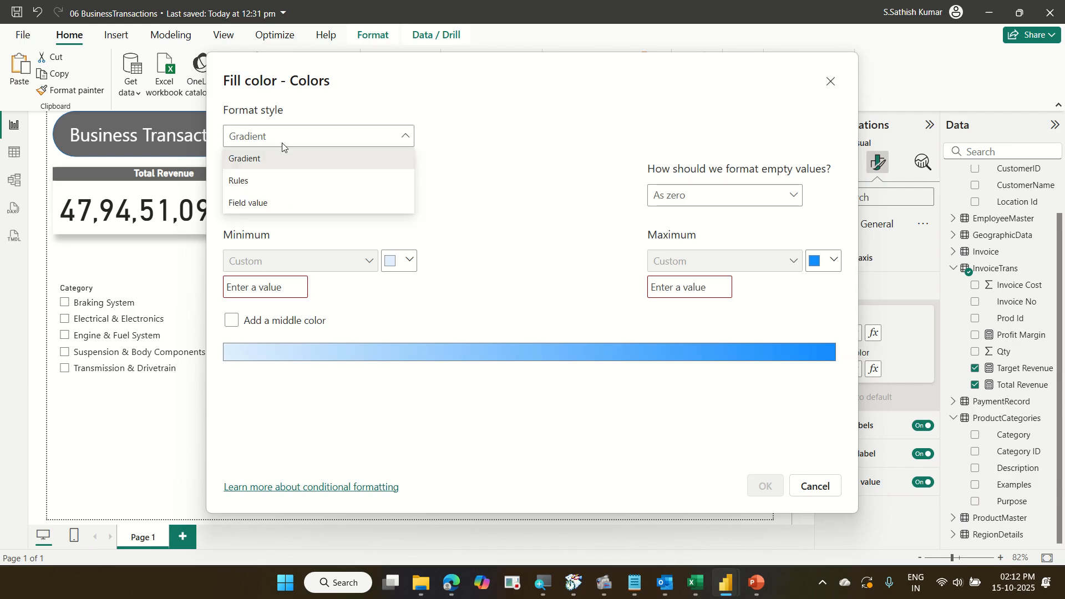
click(280, 184)
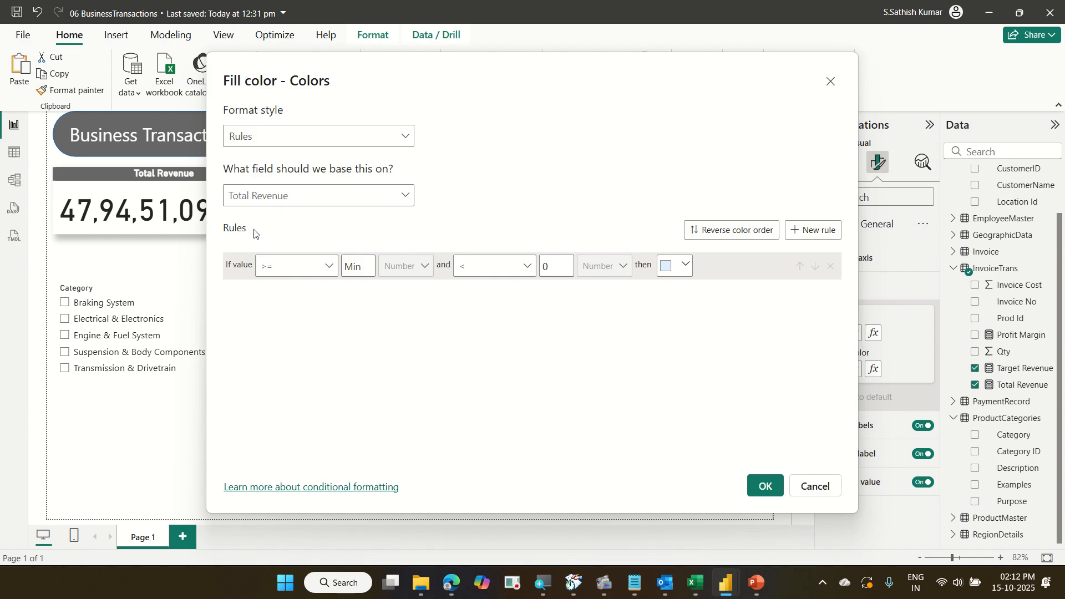
Base the fill colour rules on the Profit Margin field.
drag(358, 80, 335, 286)
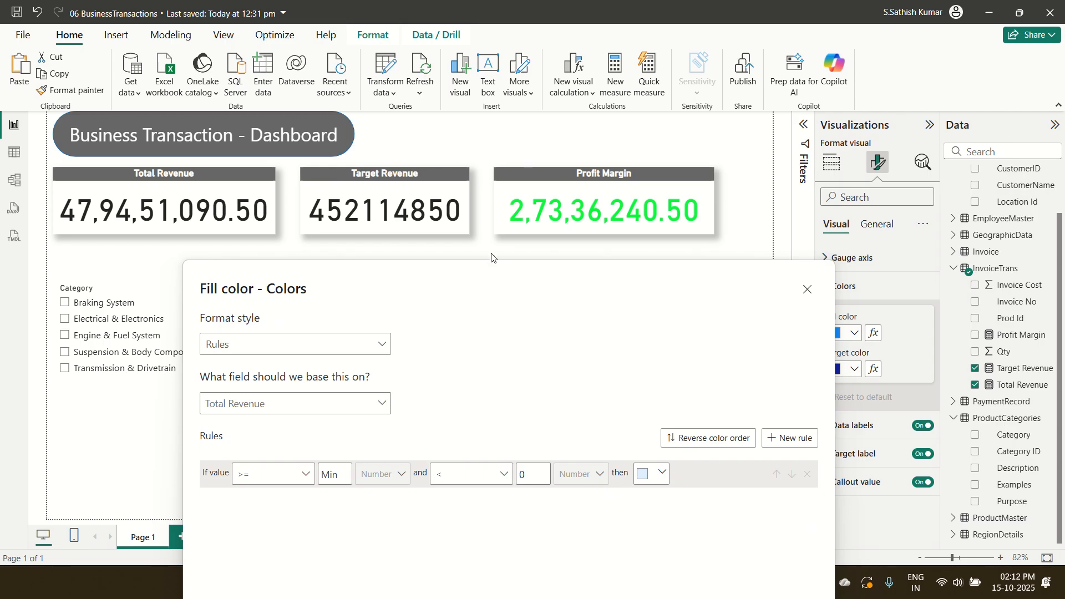
drag(491, 267, 490, 112)
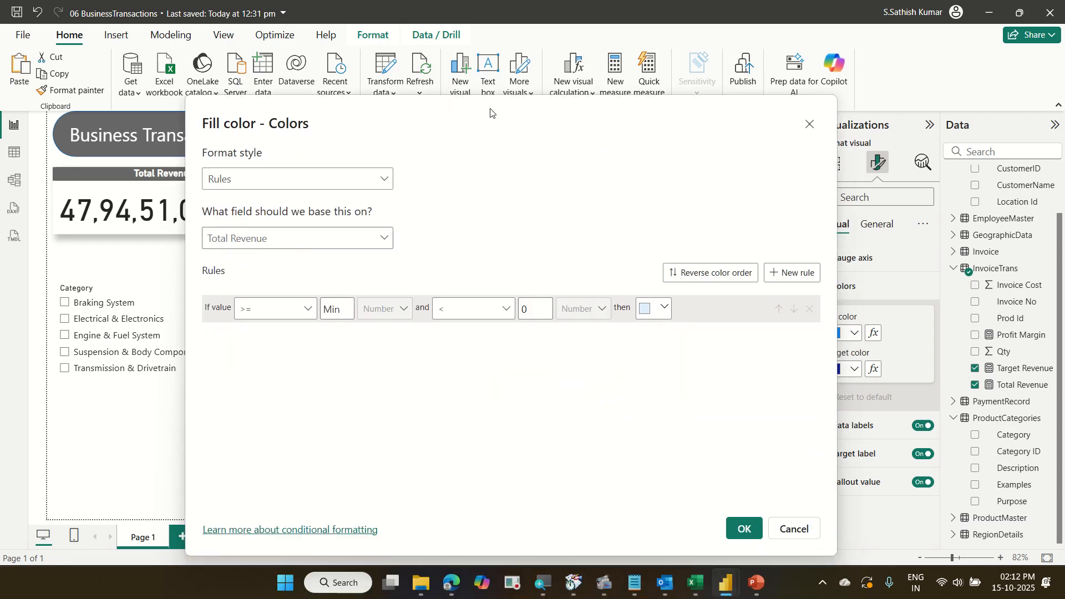
click(313, 247)
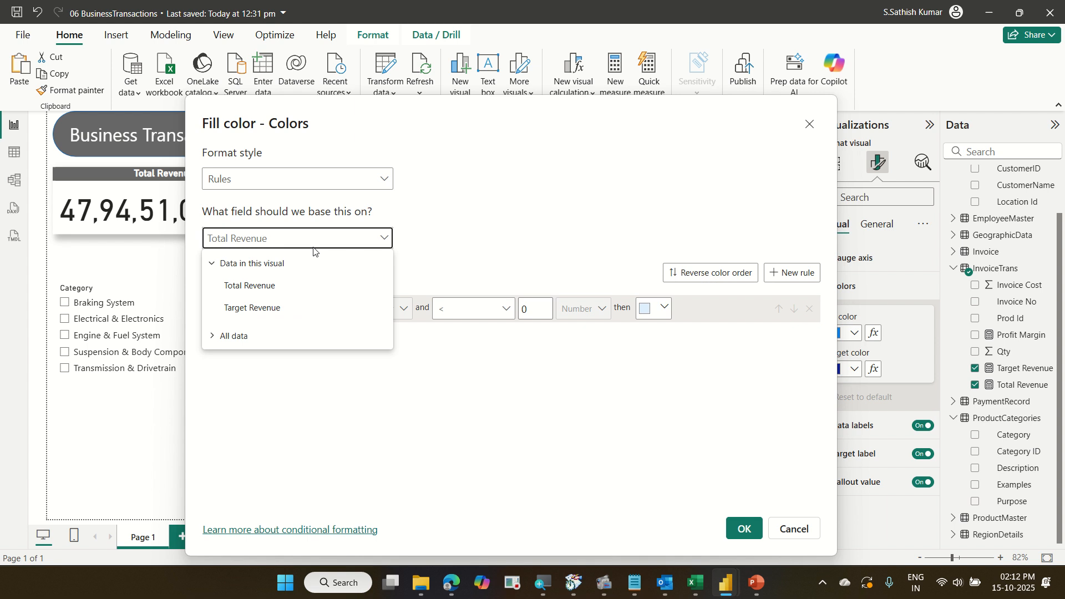
click(214, 239)
click(235, 239)
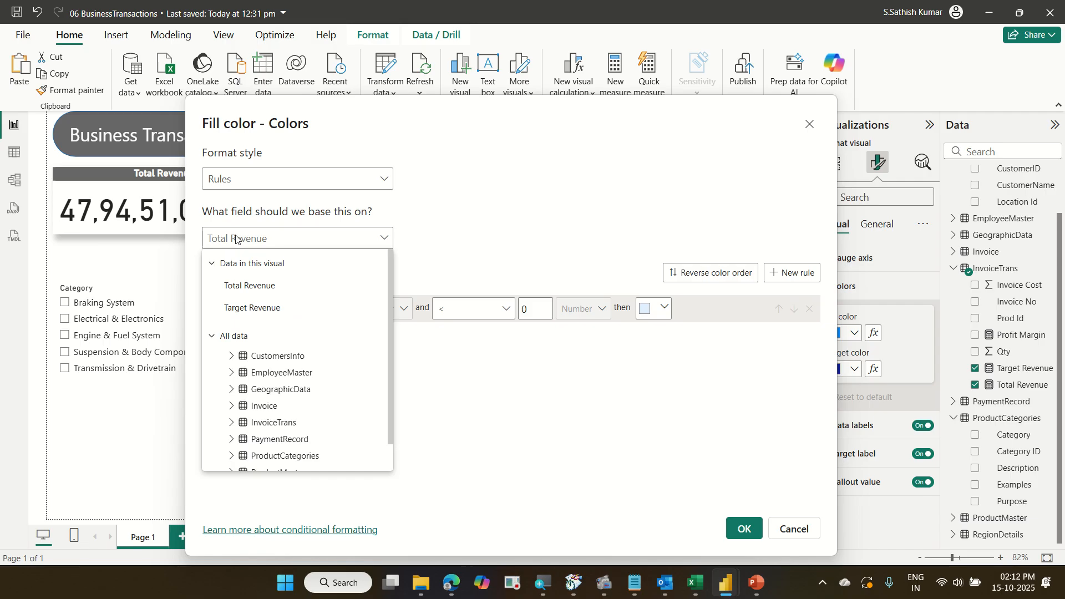
text(prof)
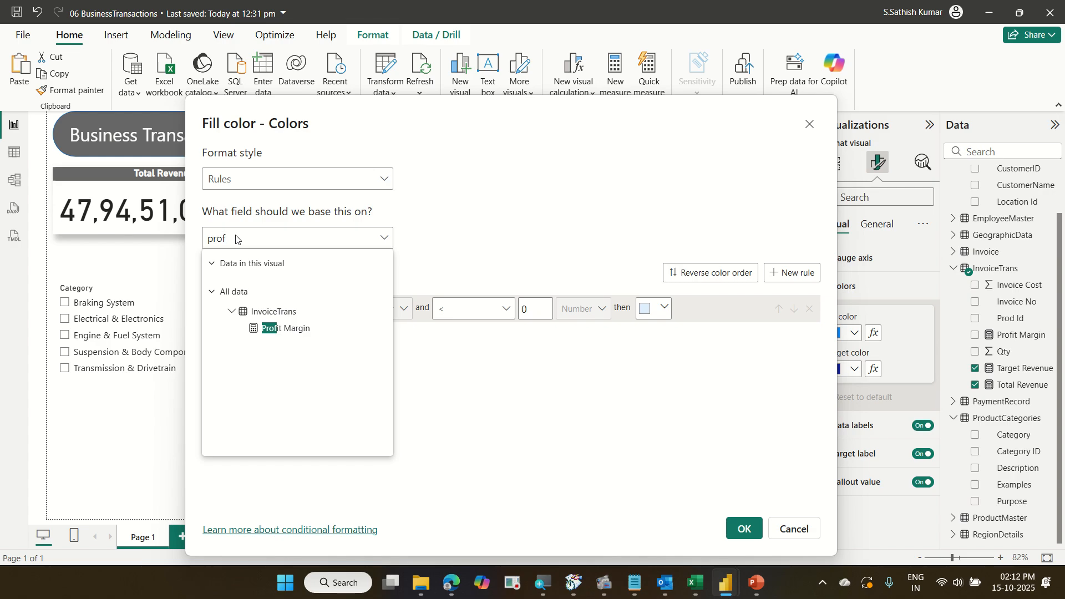
click(270, 329)
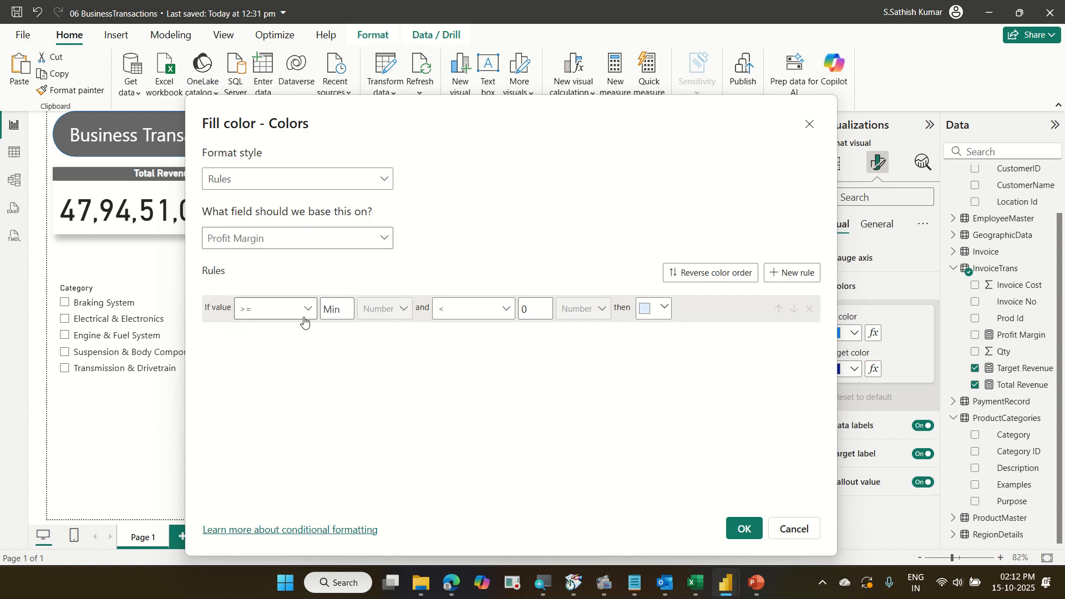
Set the first rule, from Min to below 0, to red.
click(661, 310)
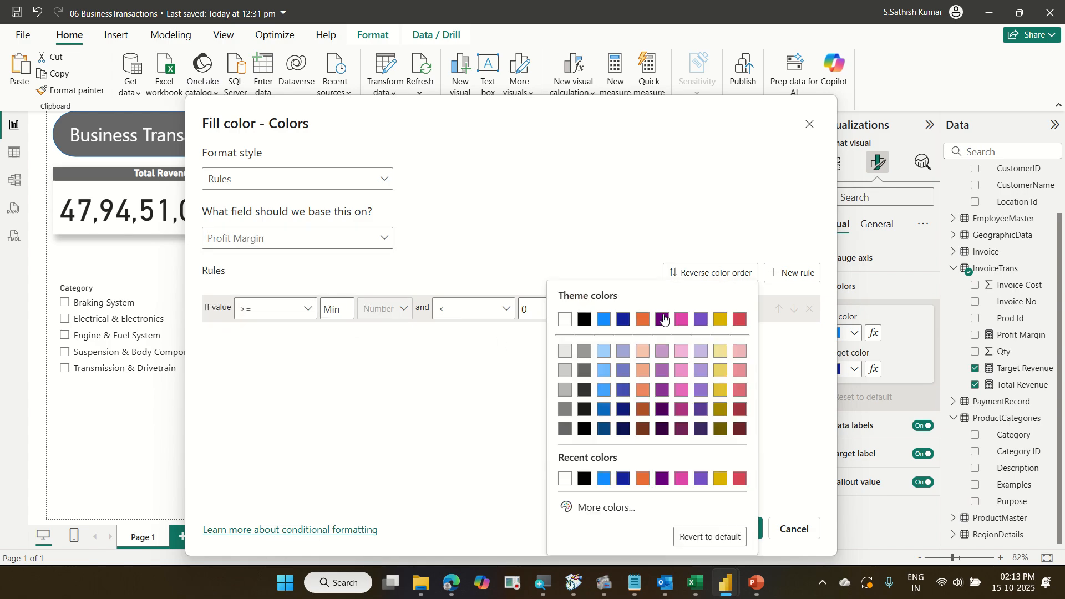
click(741, 320)
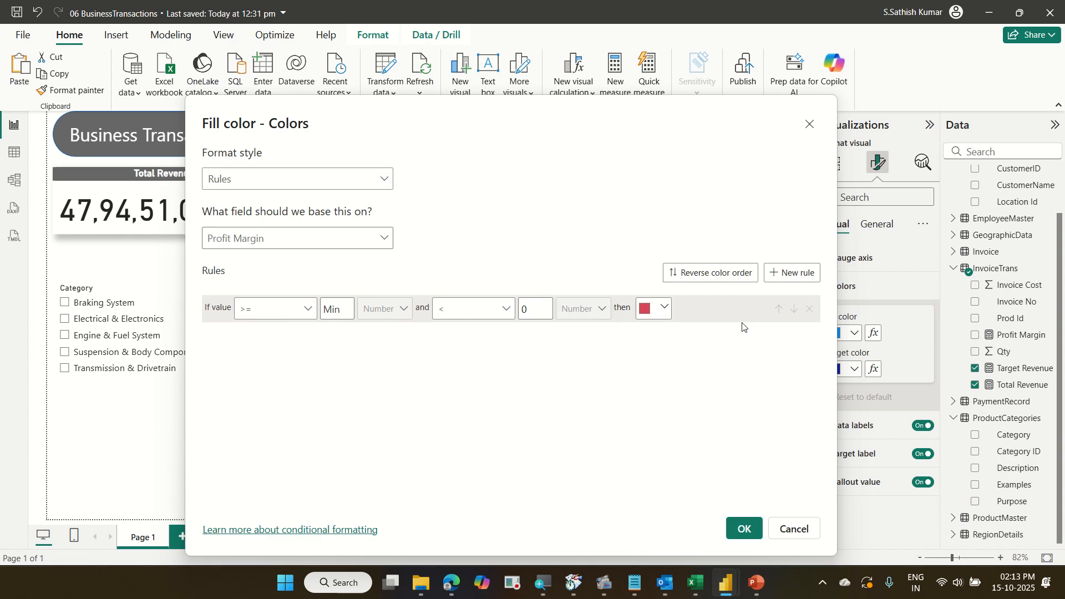
Add a second fill colour rule covering values from 0 to below Max.
click(799, 272)
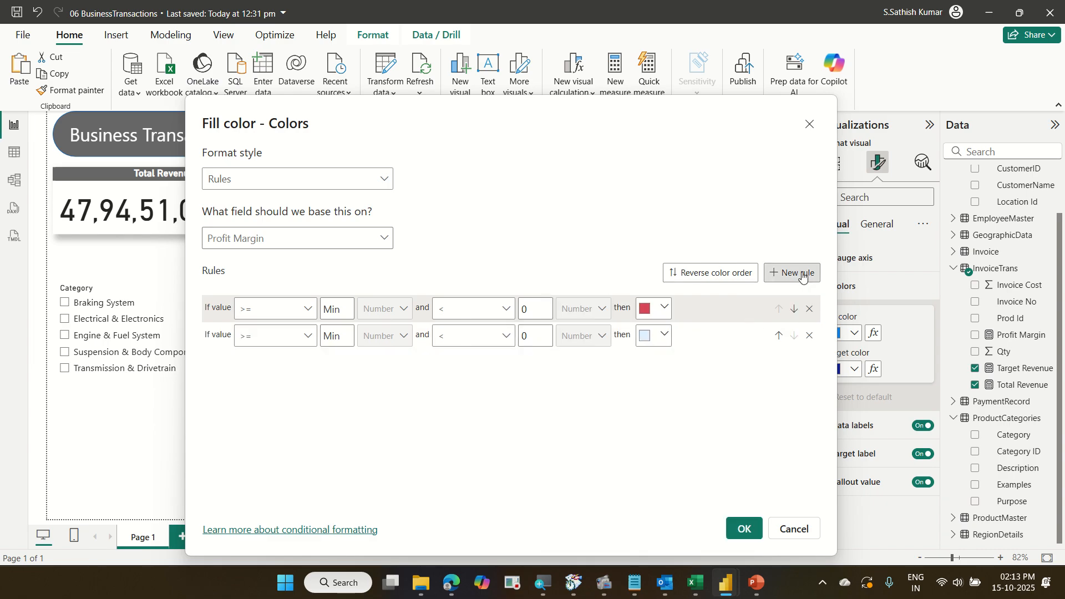
click(332, 335)
text(0)
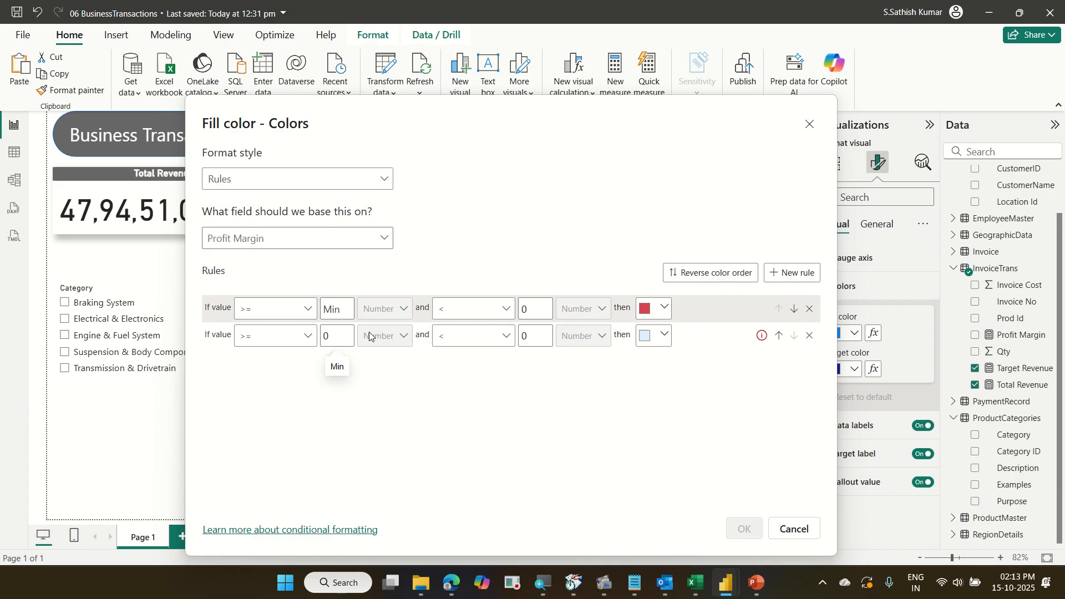
click(528, 338)
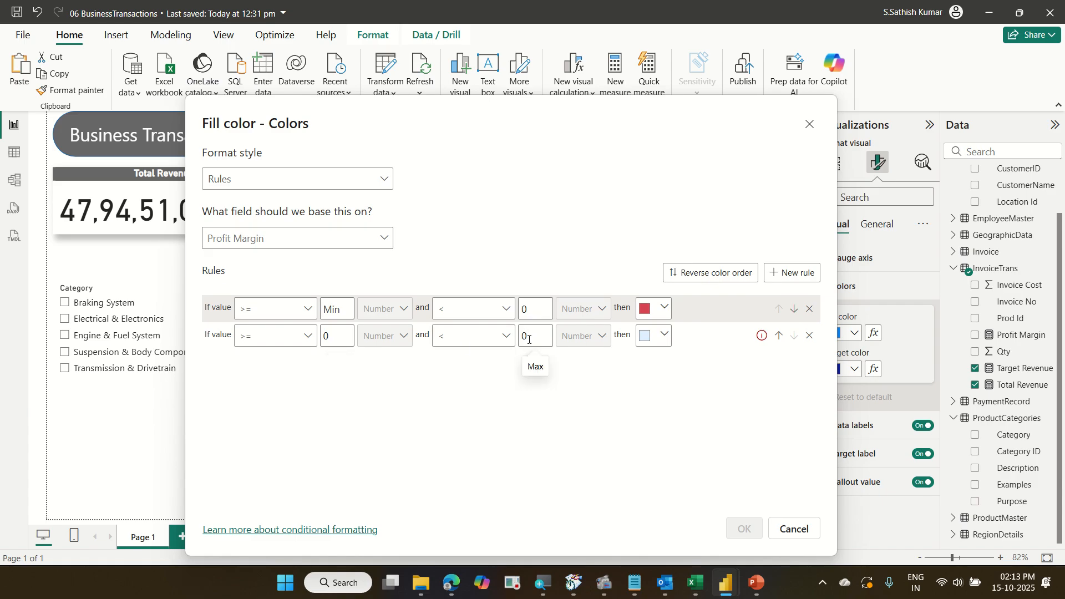
key(BackSpace)
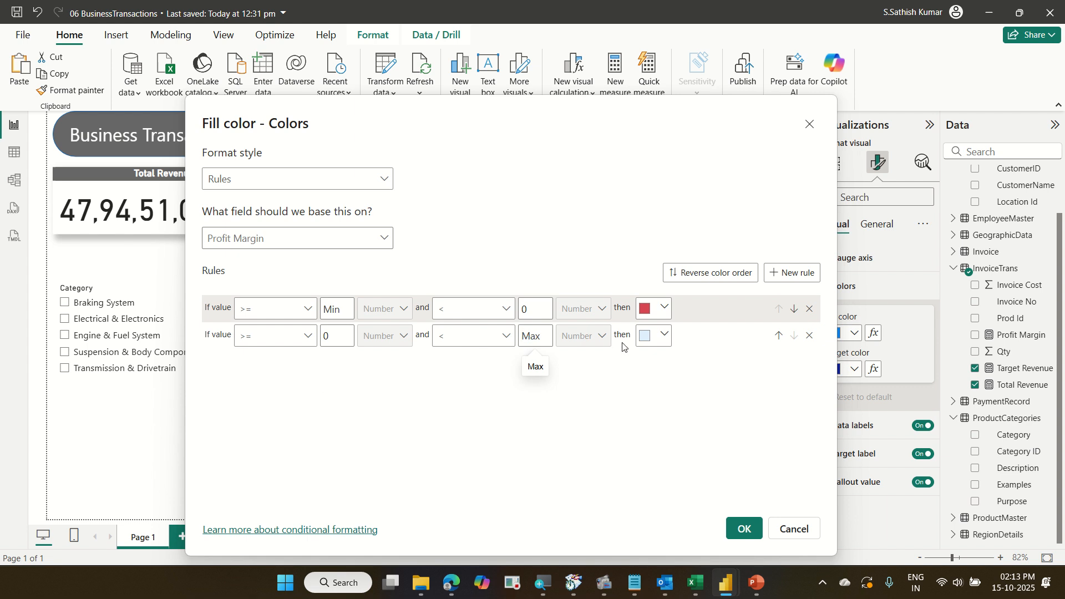
Set the second rule's colour to green through More colors and apply the conditional formatting.
click(663, 338)
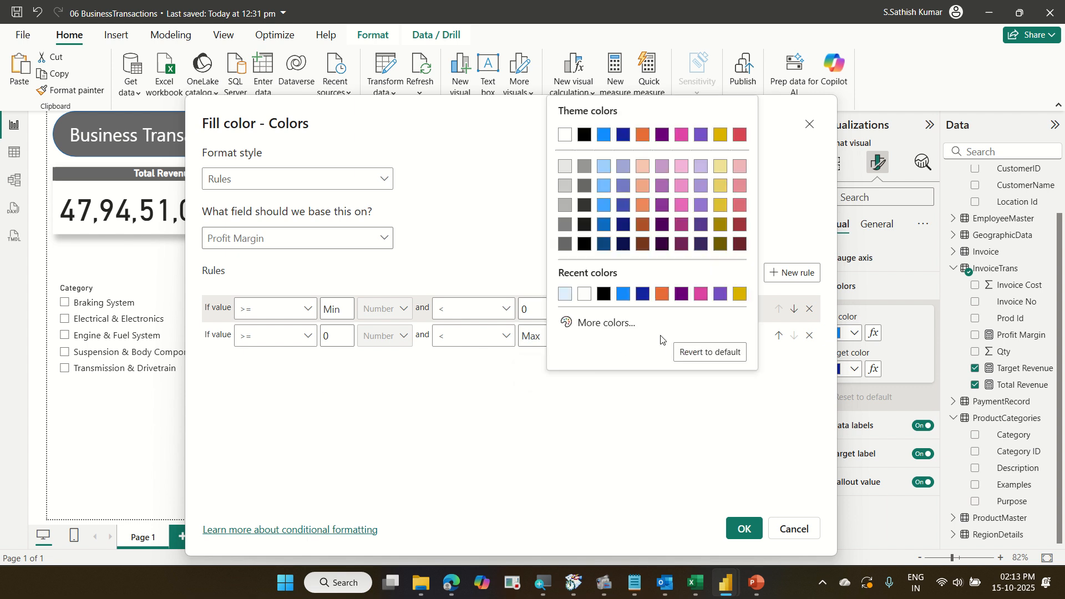
click(594, 323)
drag(646, 275, 636, 275)
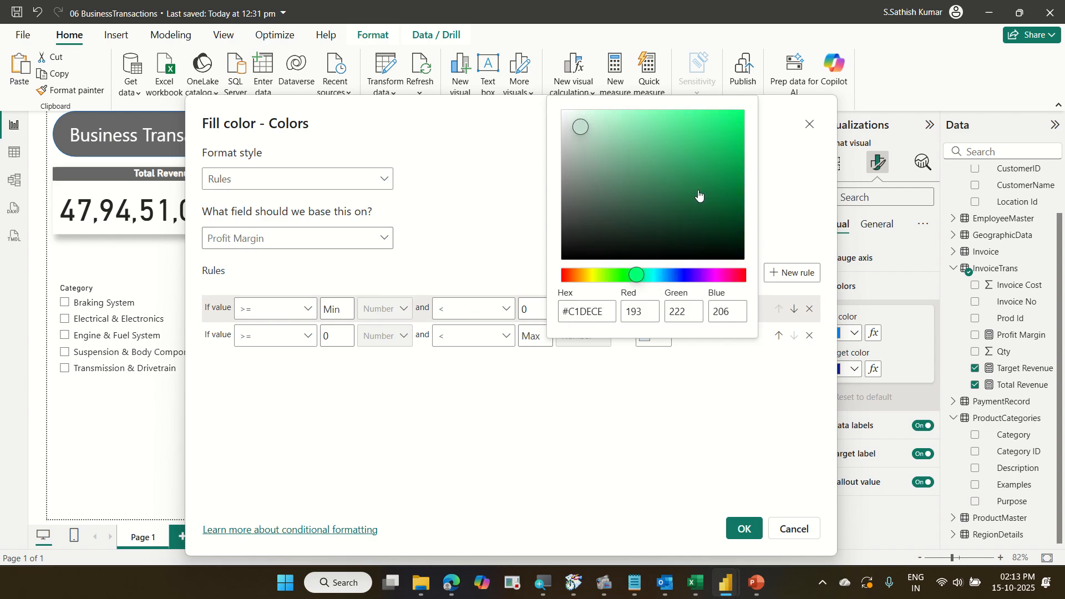
click(727, 126)
click(764, 154)
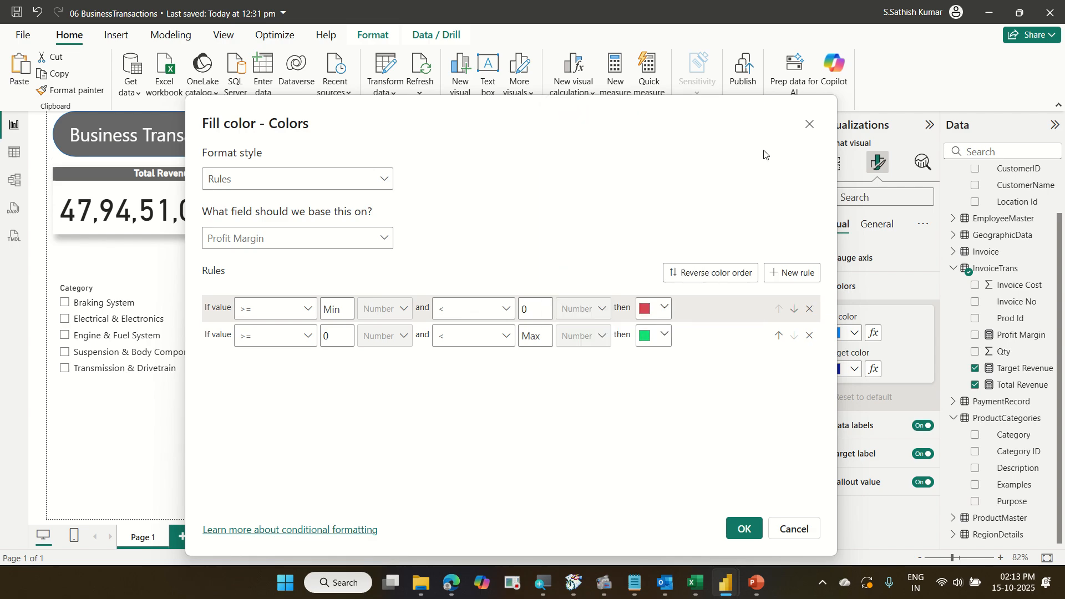
click(751, 532)
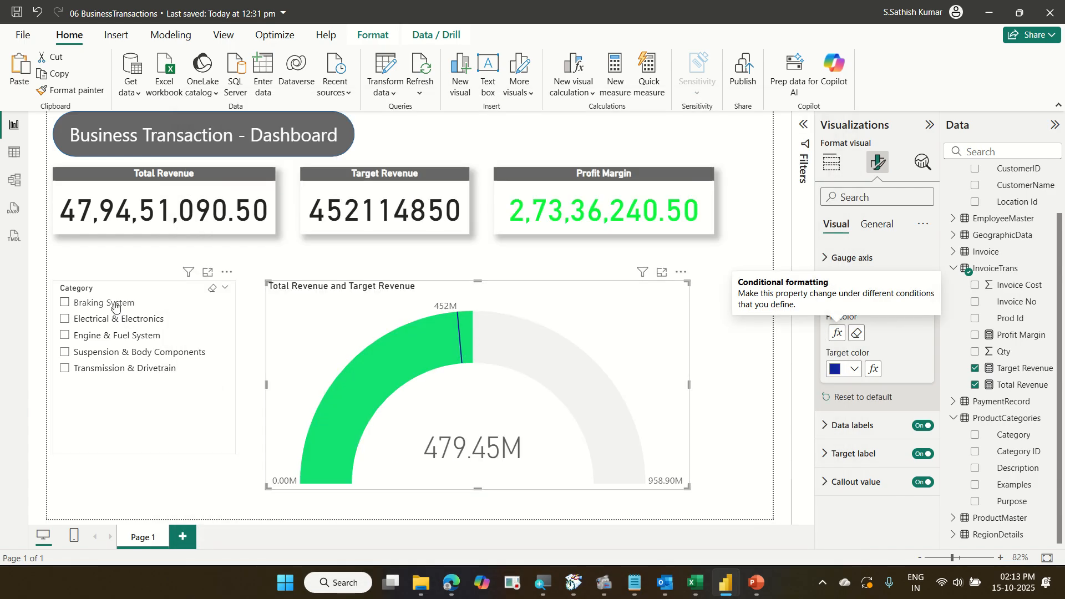
Select each category in the slicer in turn to check the gauge colour, then clear the selection.
click(65, 303)
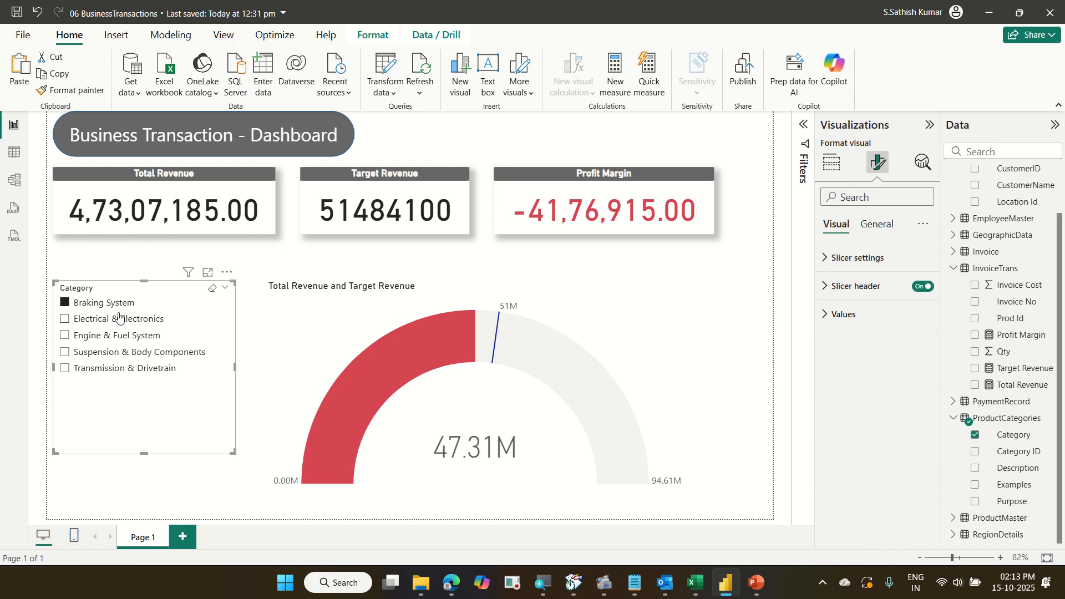
click(120, 319)
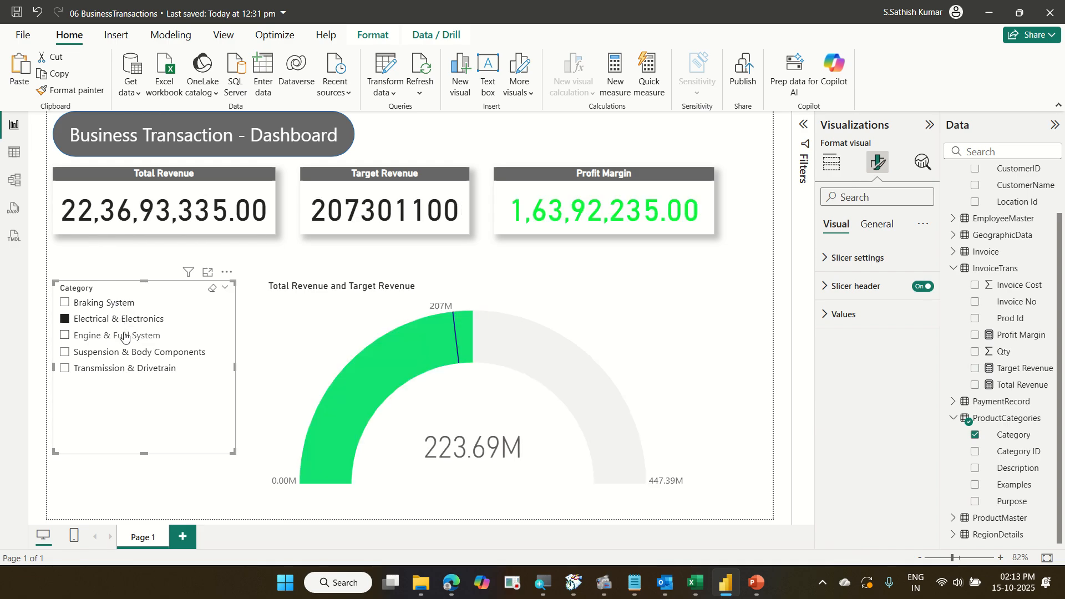
click(125, 337)
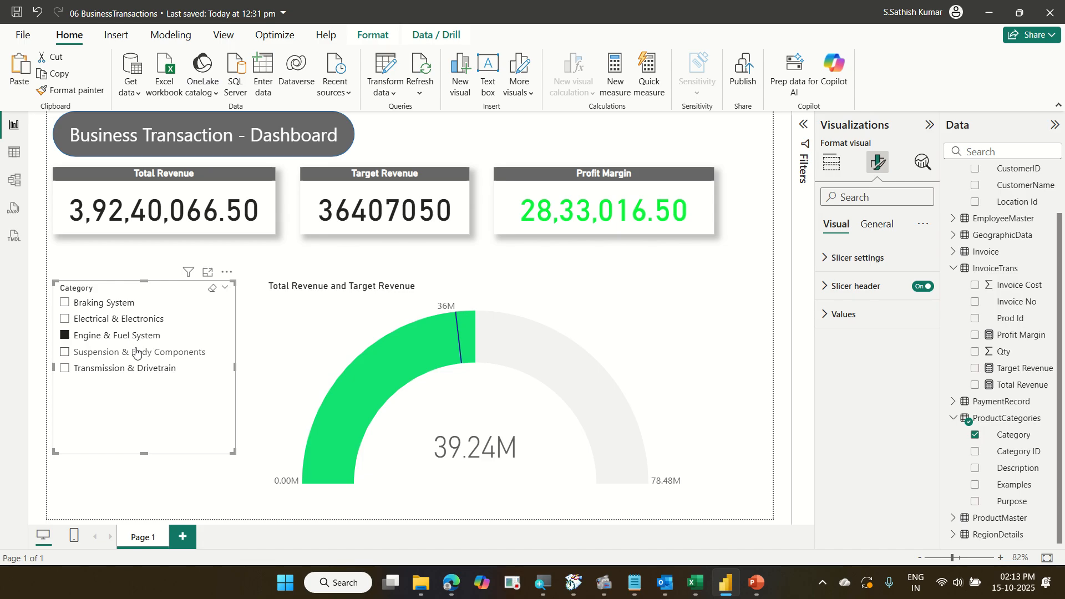
click(135, 354)
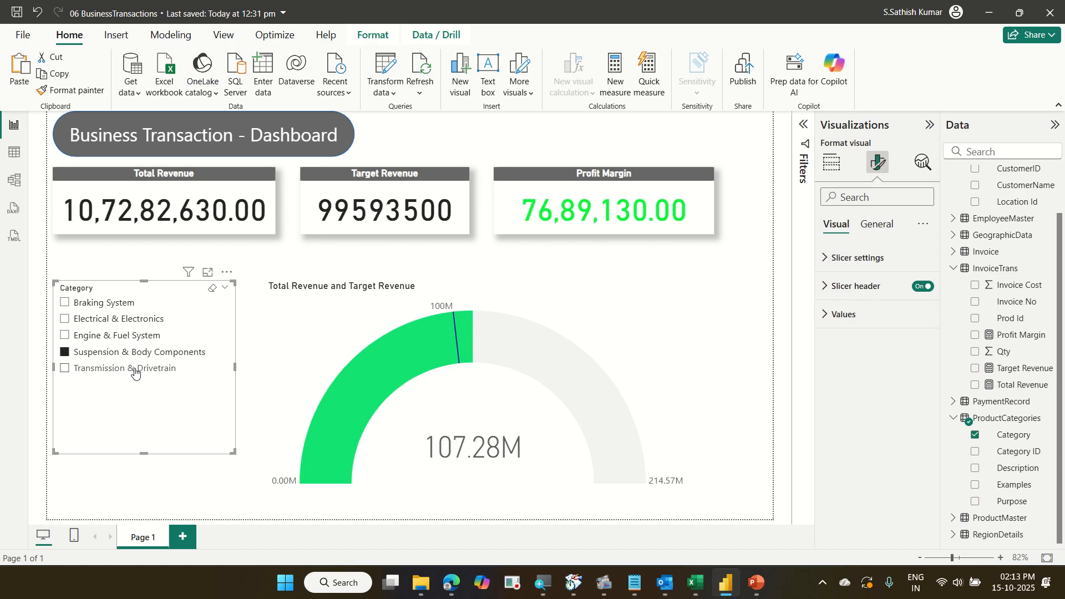
click(135, 371)
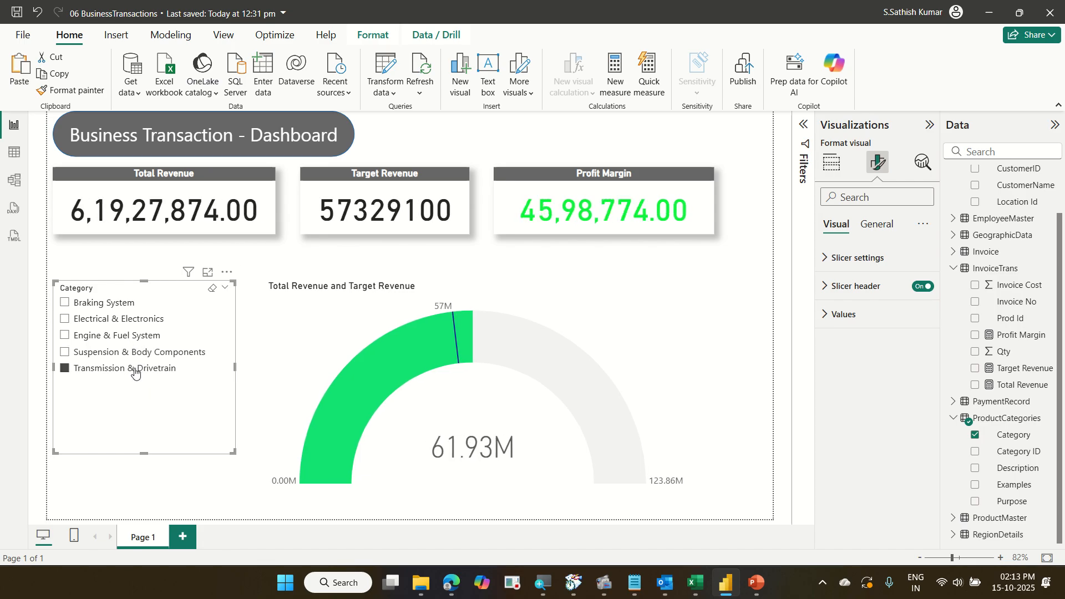
click(110, 307)
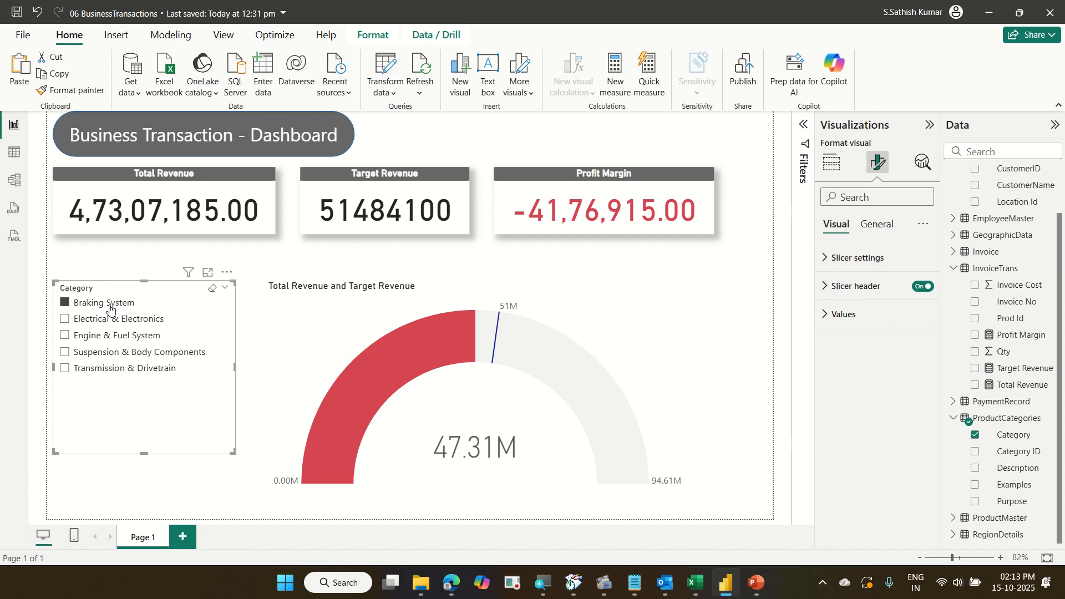
click(114, 321)
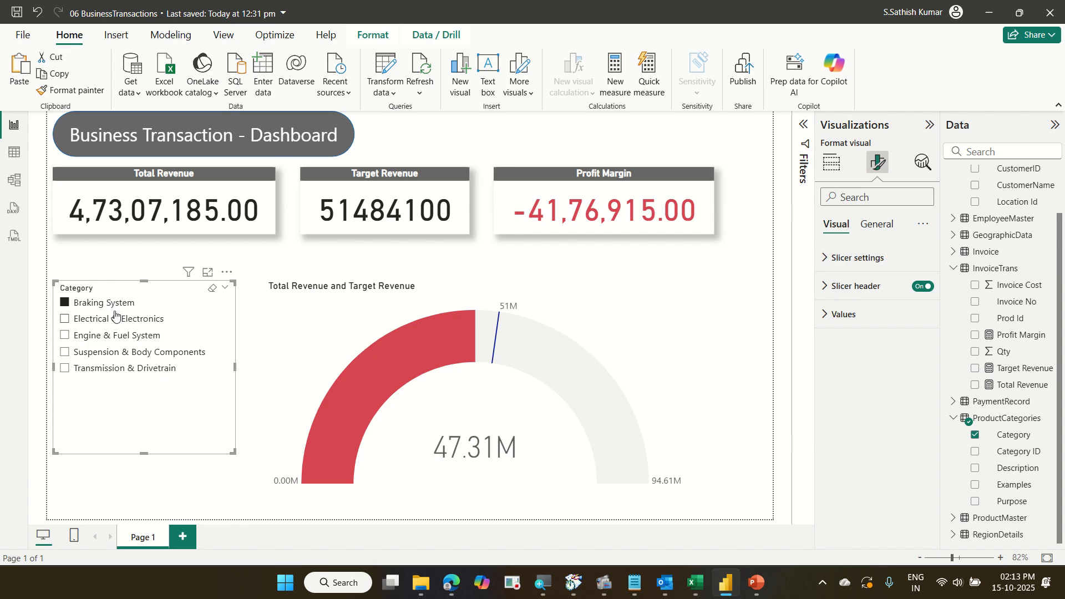
click(122, 339)
click(120, 353)
click(128, 373)
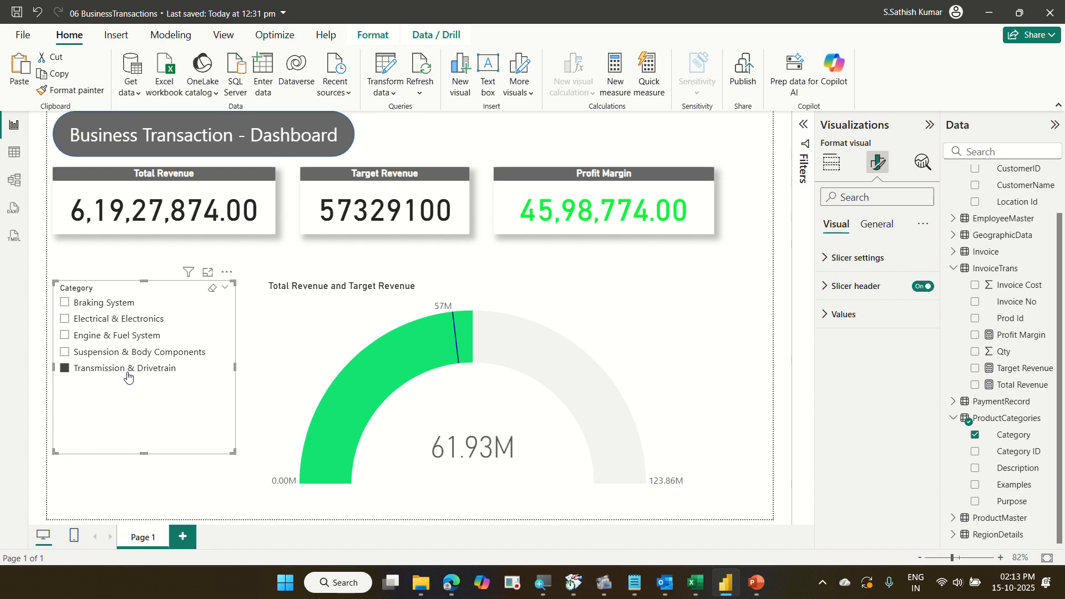
click(106, 371)
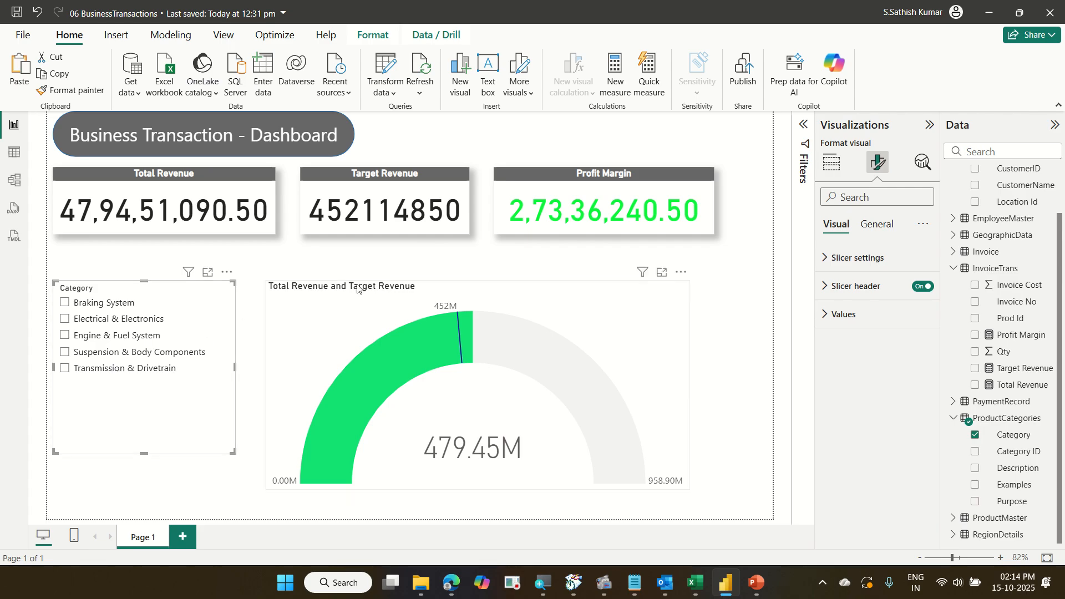
Turn off the gauge's data labels.
click(609, 312)
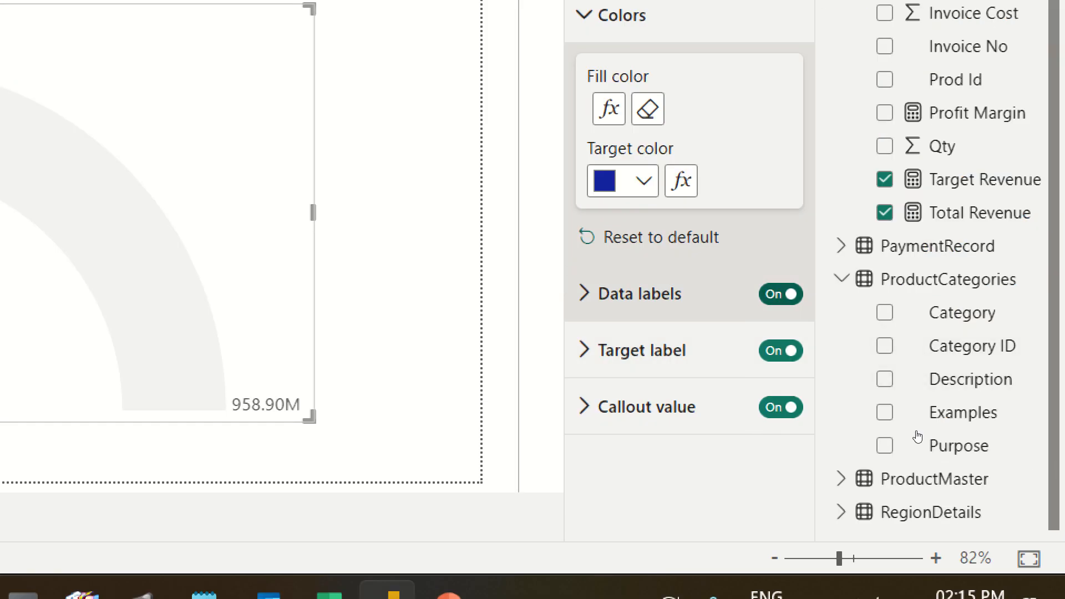
click(781, 294)
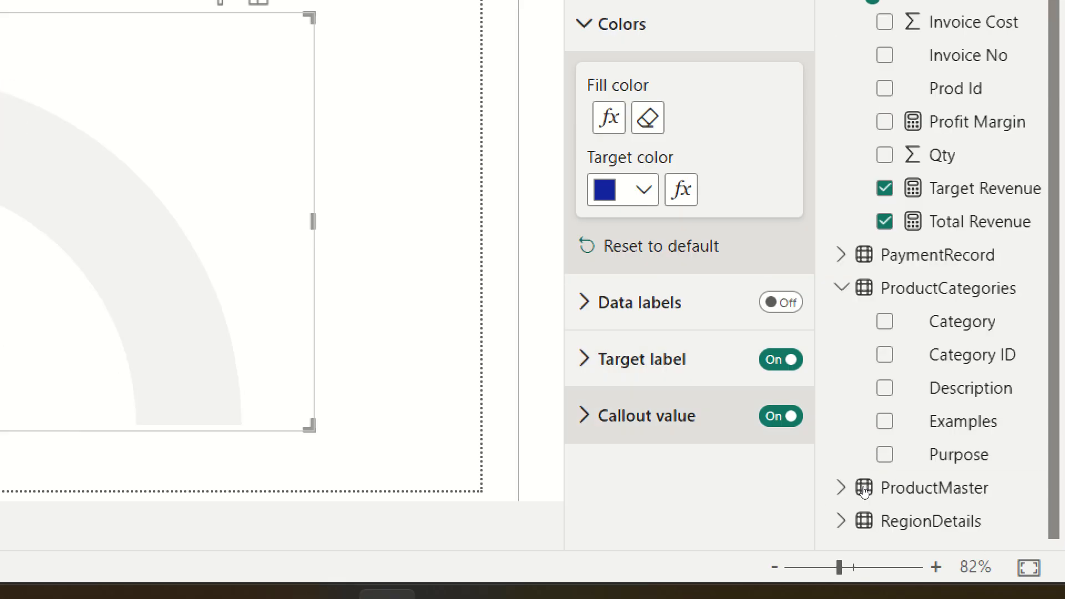
Set the gauge's target label display units to None.
click(653, 361)
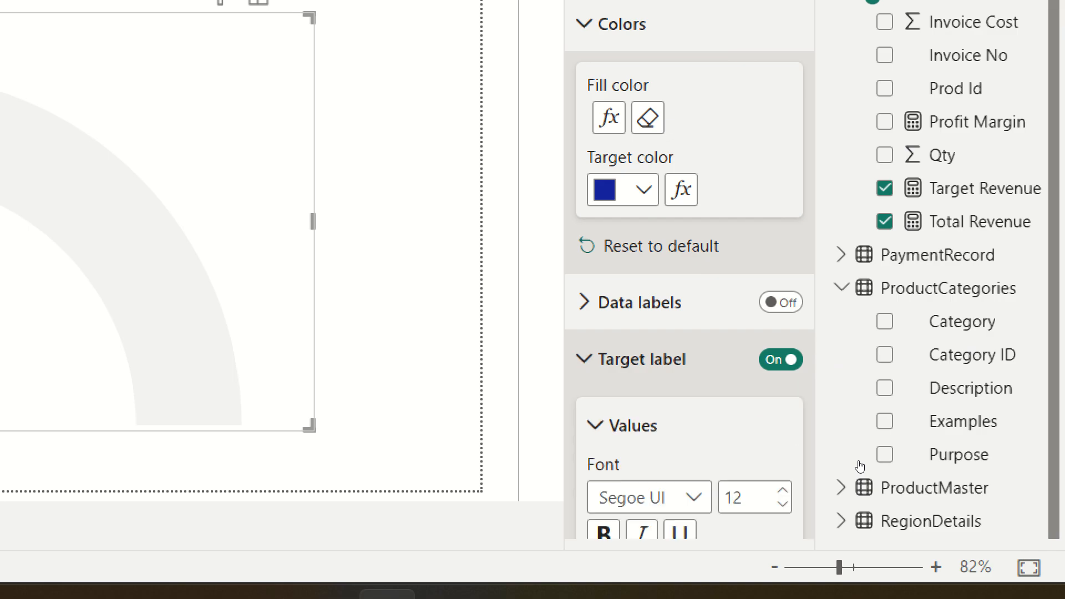
scroll(655, 363, down, 4)
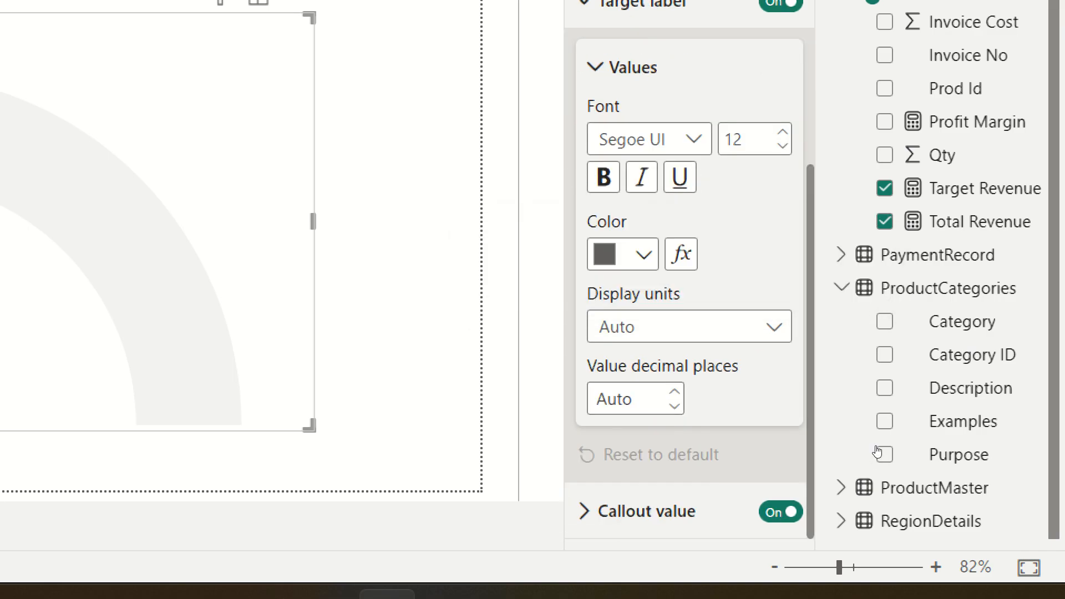
click(666, 327)
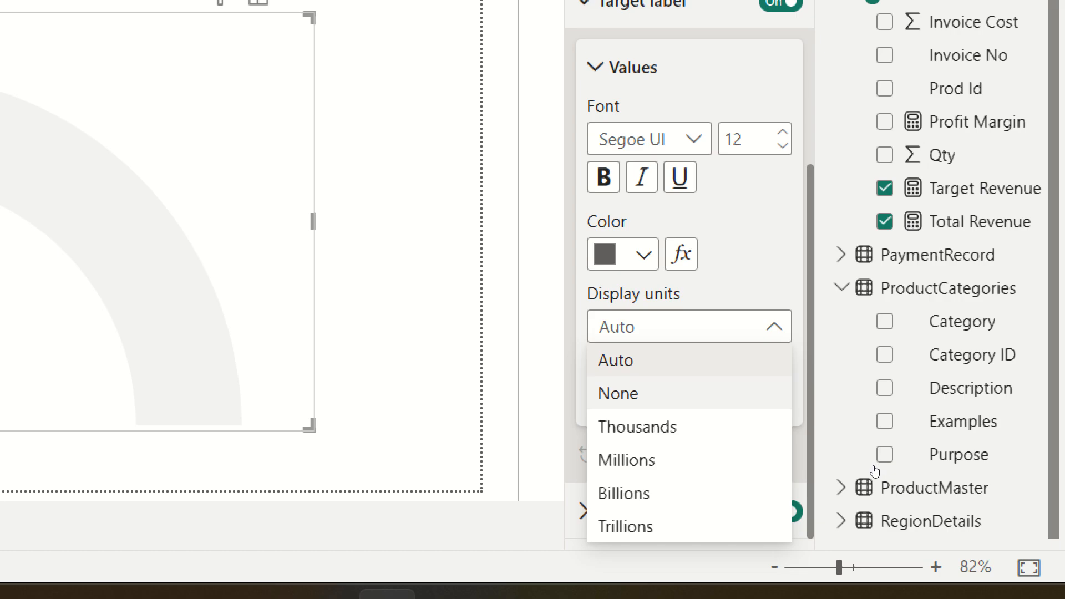
click(675, 394)
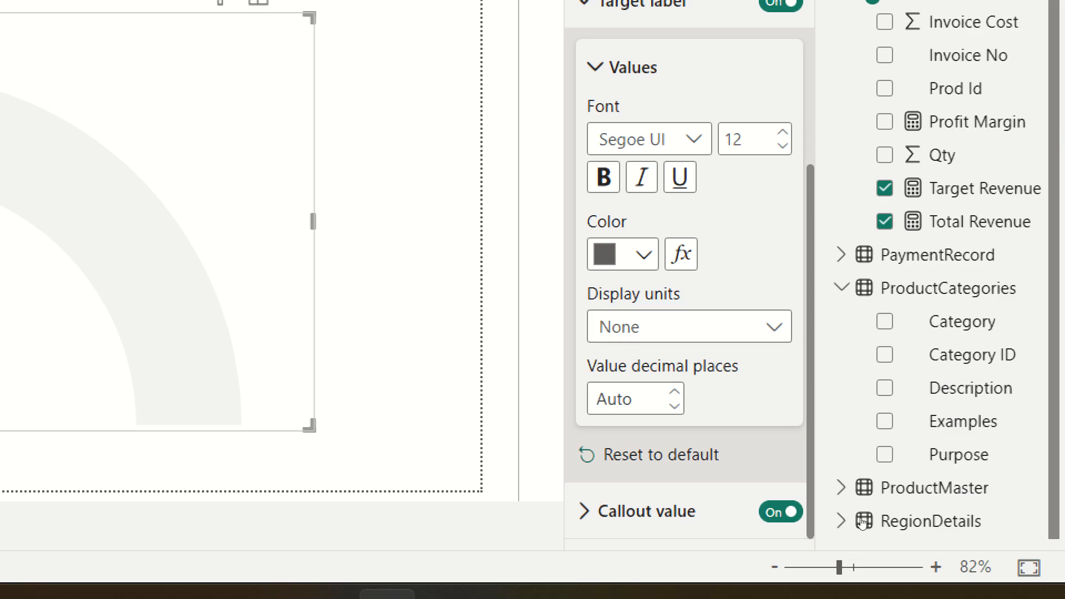
Set the gauge's callout value display units to None.
click(653, 511)
scroll(672, 326, down, 1)
scroll(672, 327, down, 2)
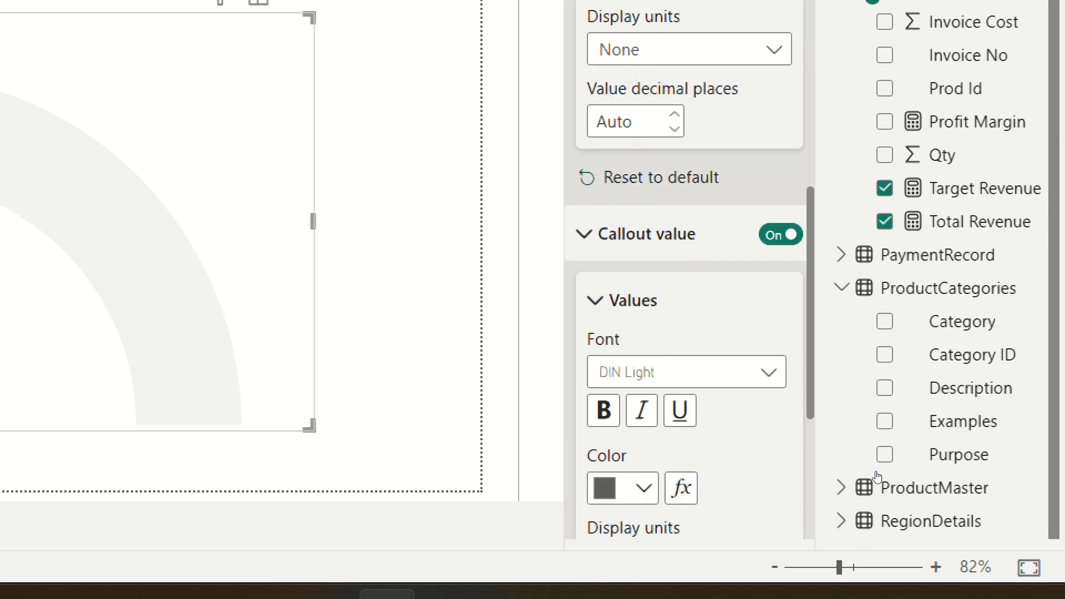
scroll(701, 425, down, 2)
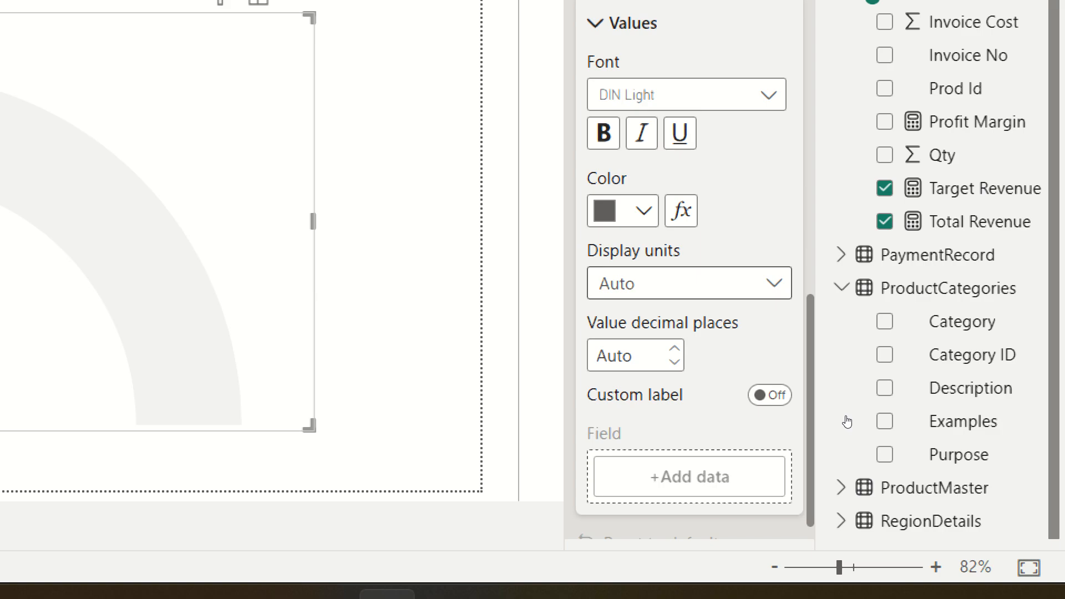
click(689, 283)
click(632, 350)
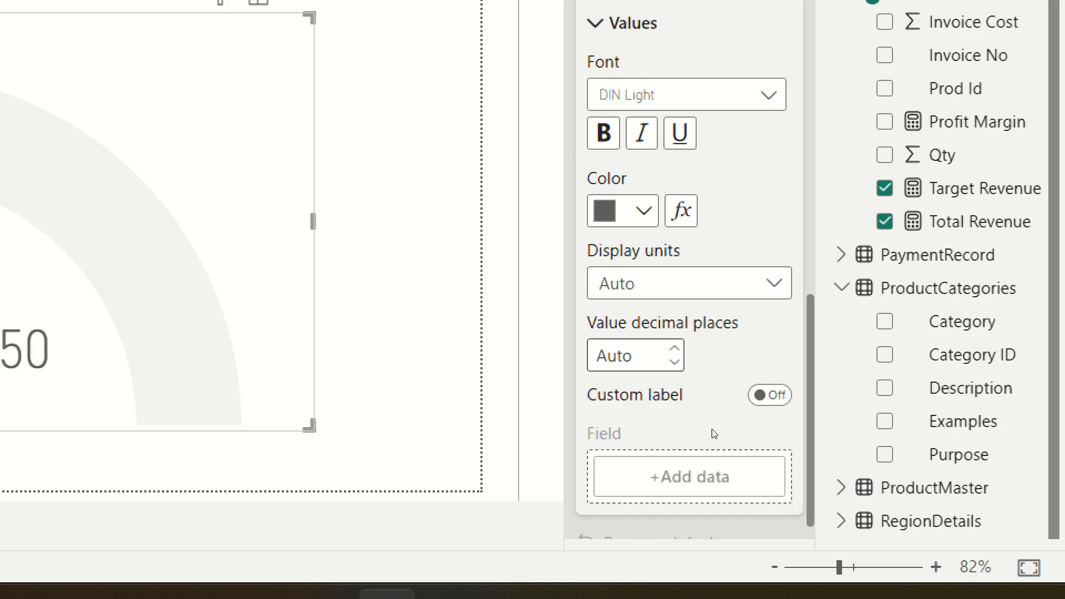
mouse_move(445, 319)
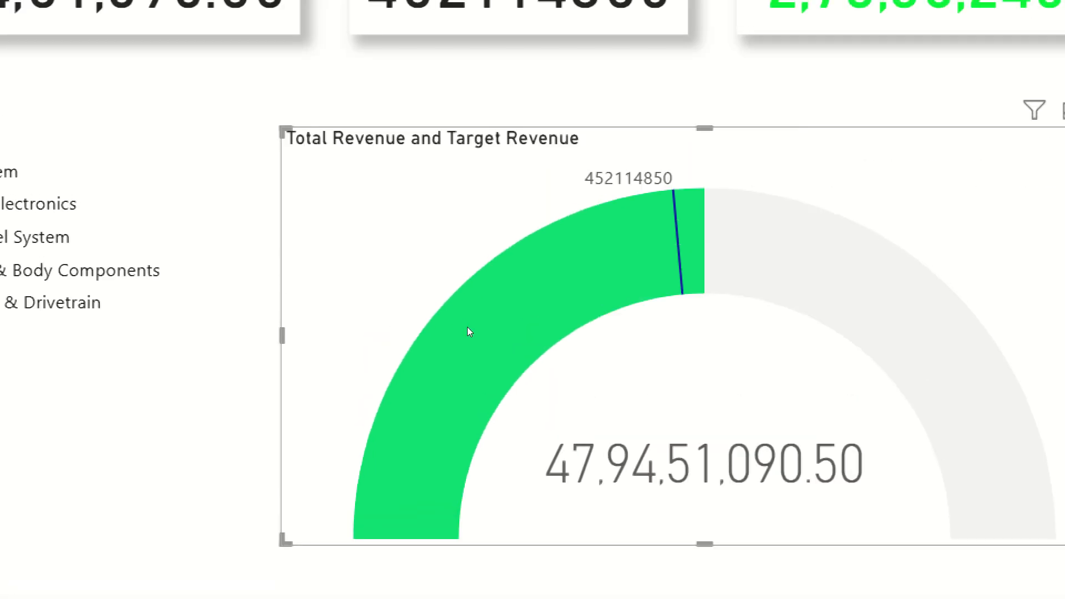
mouse_move(466, 320)
mouse_move(509, 464)
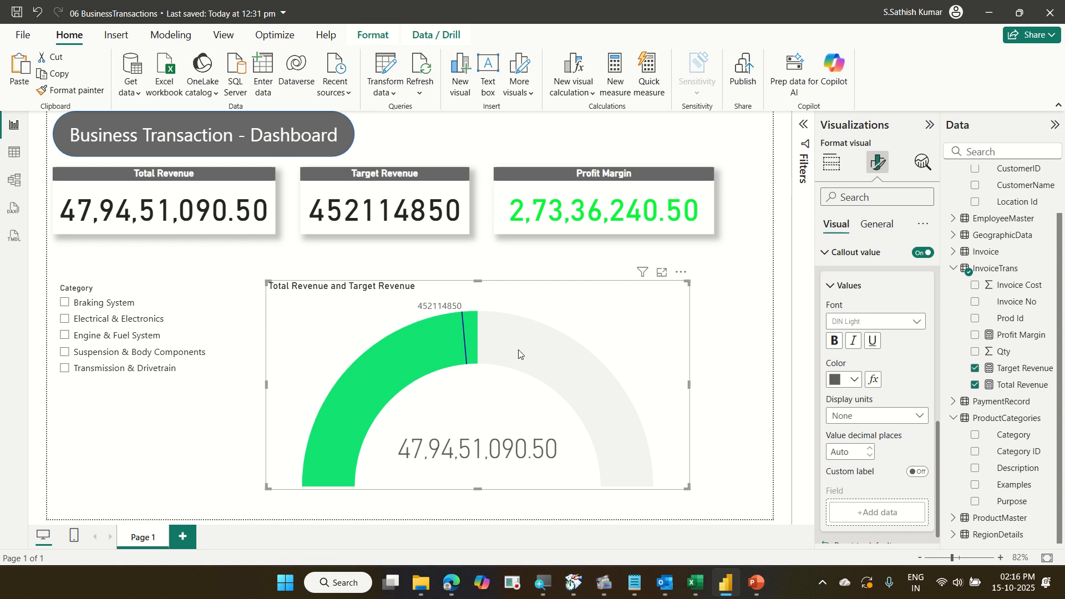
mouse_move(511, 338)
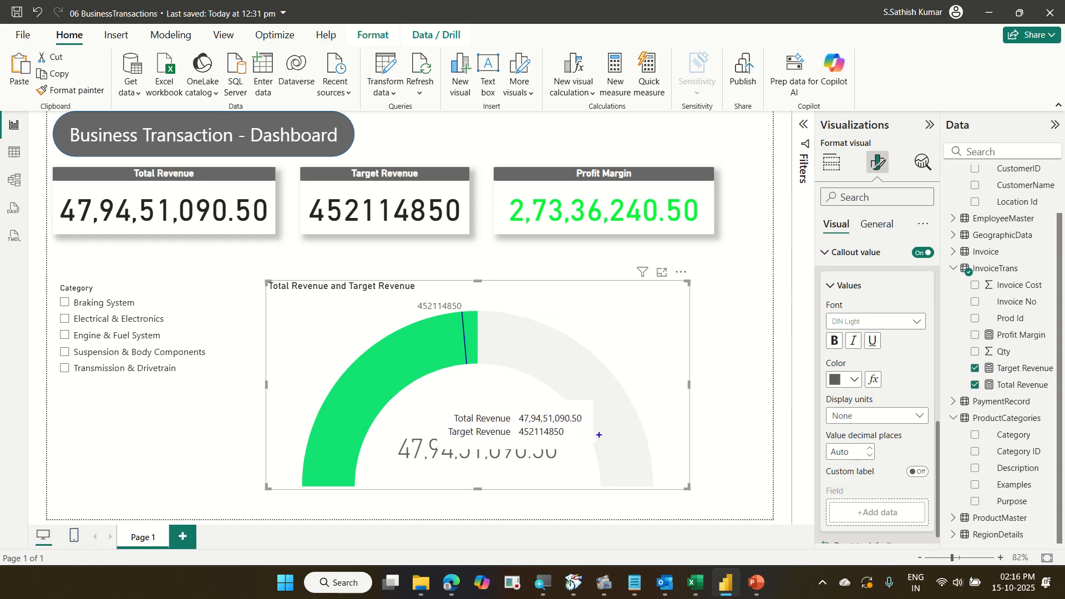
drag(598, 434, 665, 488)
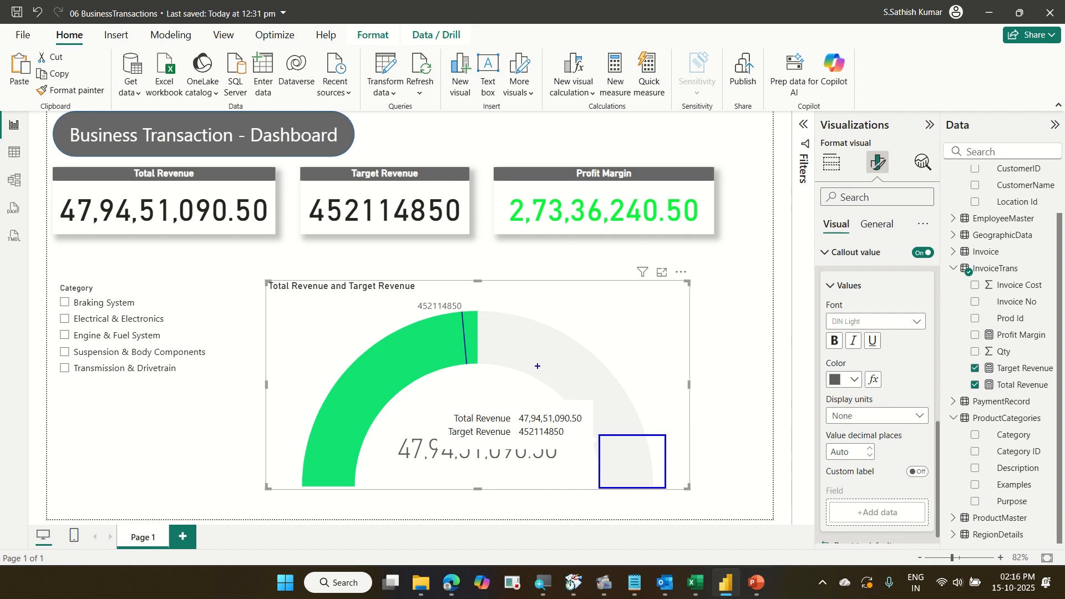
mouse_move(436, 304)
mouse_down()
mouse_move(492, 368)
mouse_move(493, 406)
mouse_up()
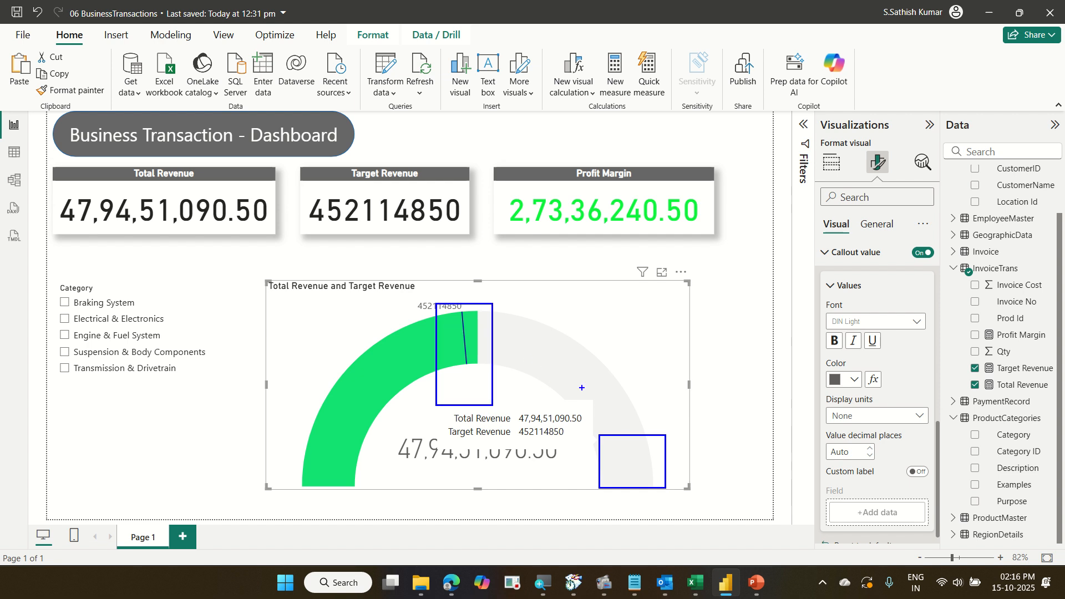
drag(603, 398, 630, 473)
key(Escape)
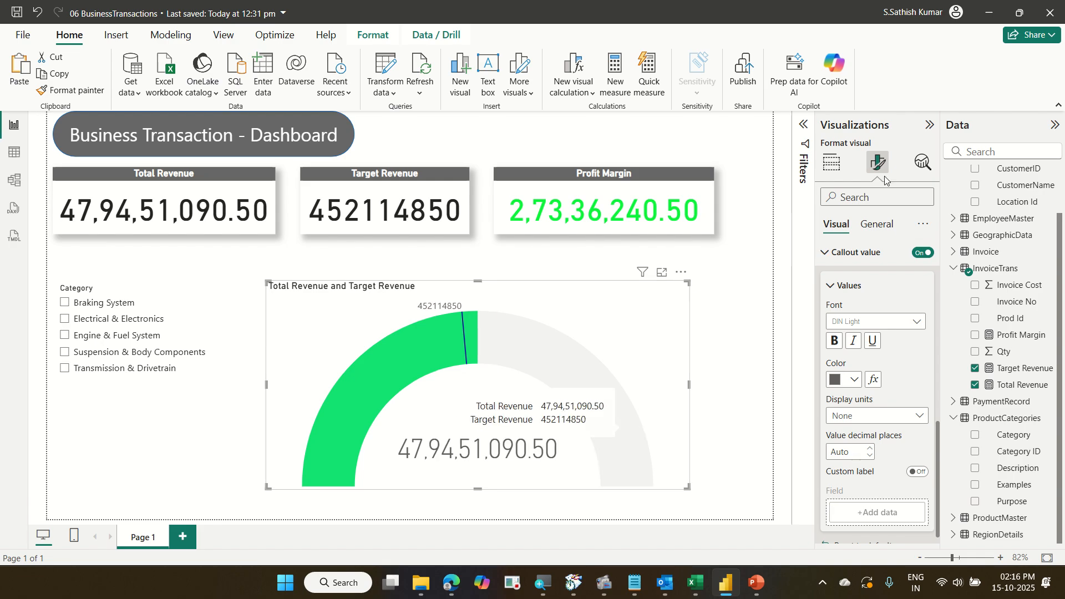
Examine the gauge's Minimum value and Maximum value field wells in the build pane.
click(828, 174)
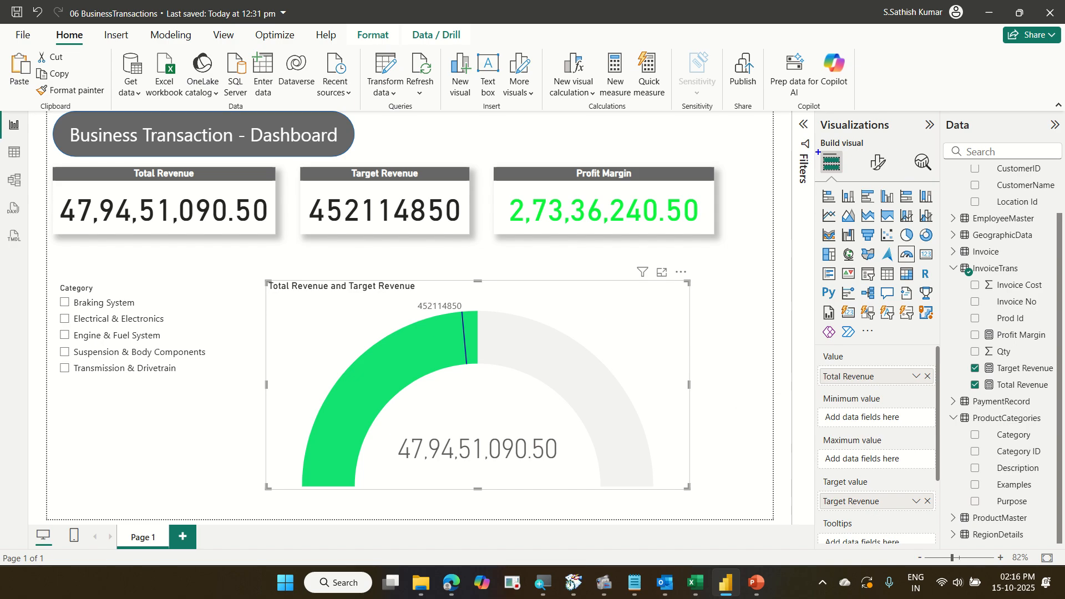
drag(818, 152, 848, 197)
drag(868, 415, 893, 397)
drag(882, 443, 910, 428)
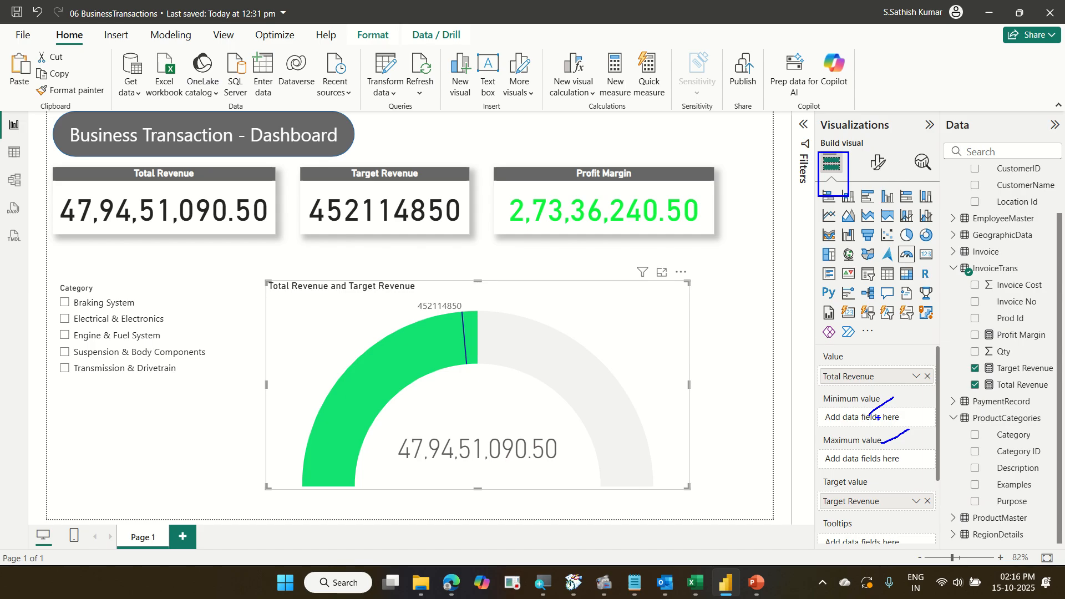
key(Escape)
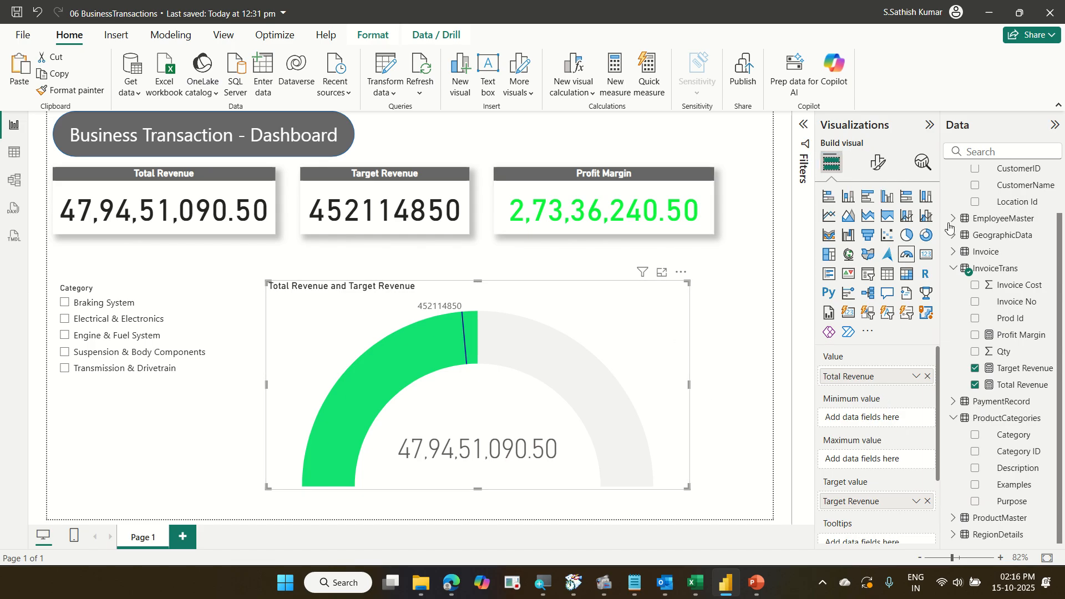
Create a new measure in the InvoiceTrans table named Max of Guage defined as [Total Revenue]*1.10.
click(1008, 273)
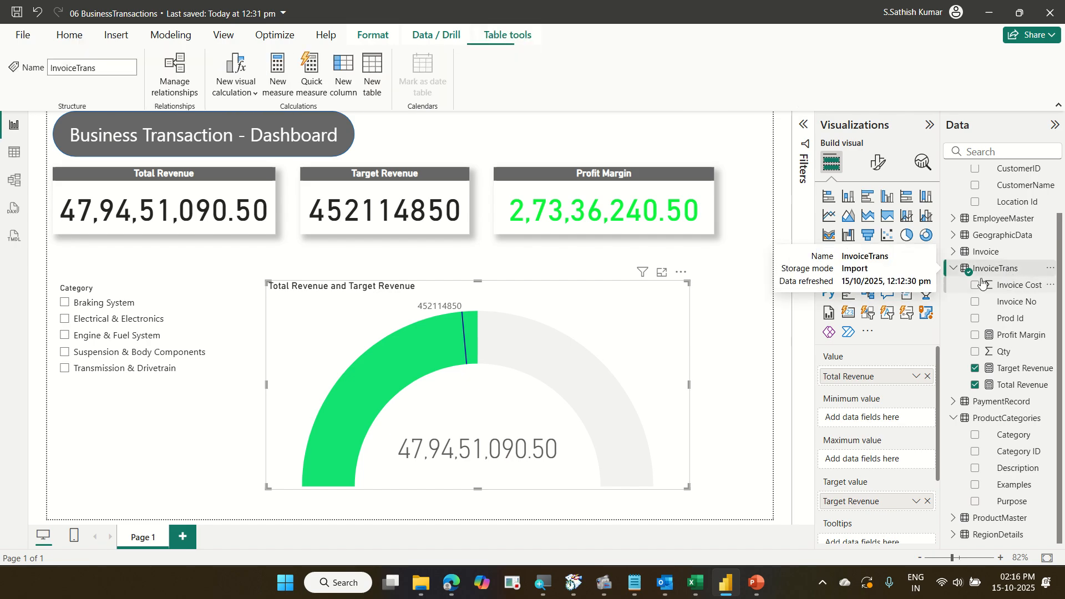
click(83, 34)
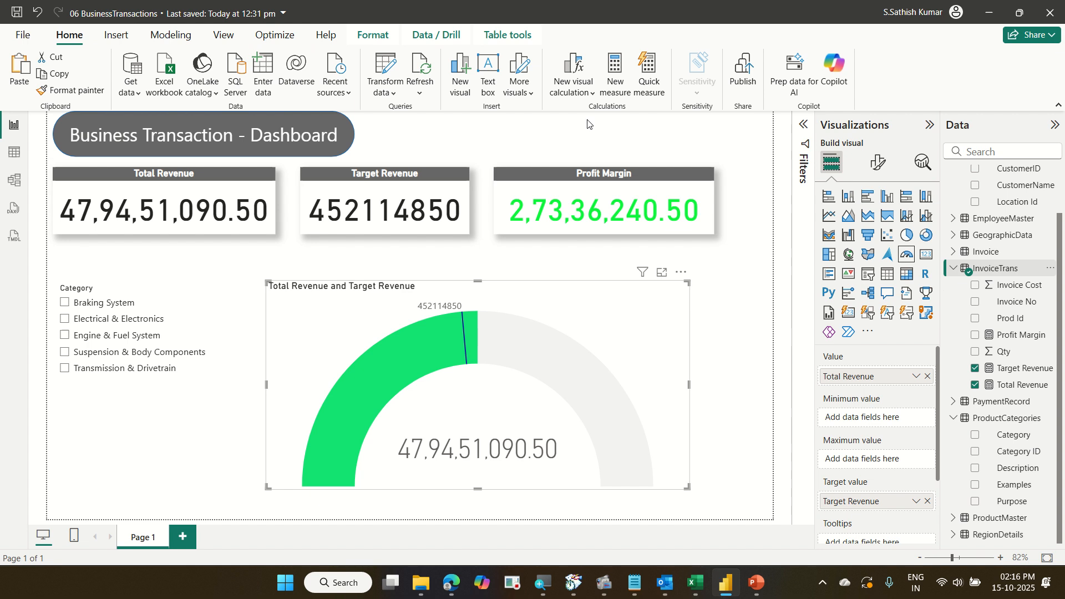
click(610, 95)
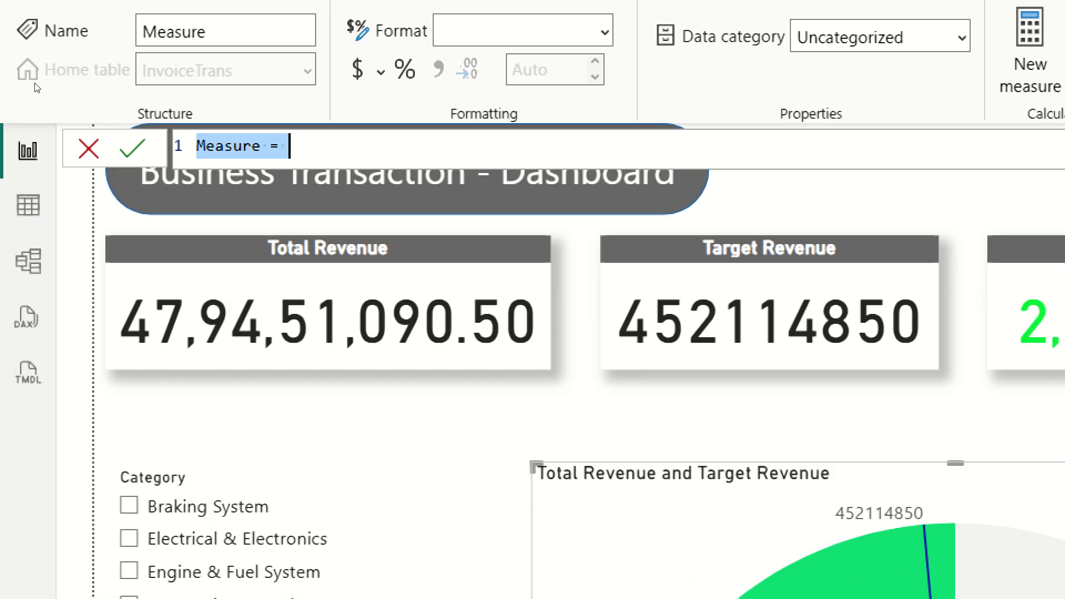
key(Left)
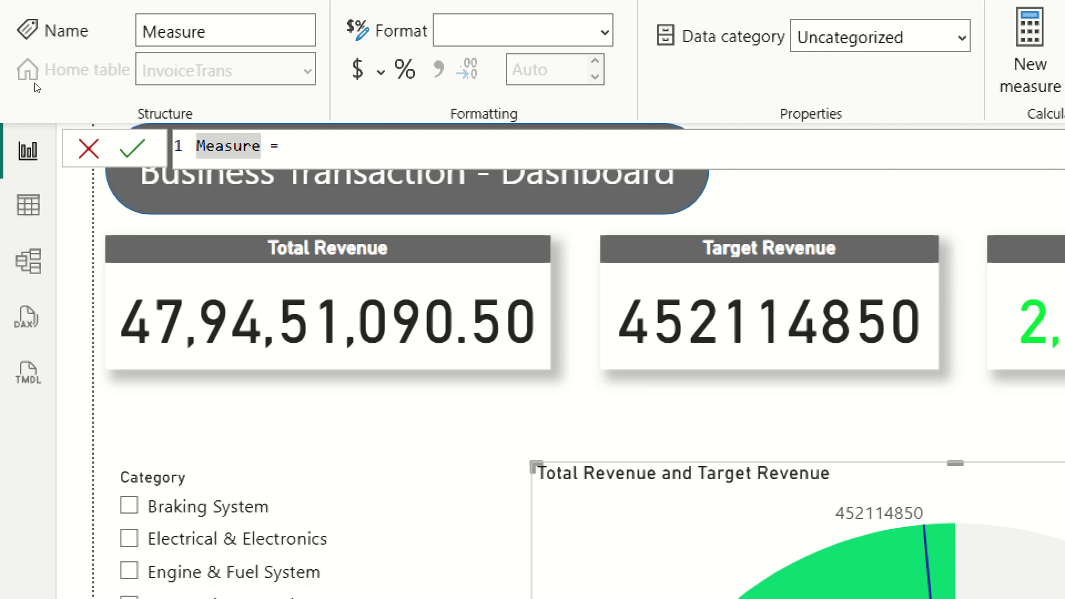
key(shift+Right)
key(shift+Right)
key(shift+Right)
key(shift+Right)
key(shift+Right)
key(shift+Right)
key(shift+Right)
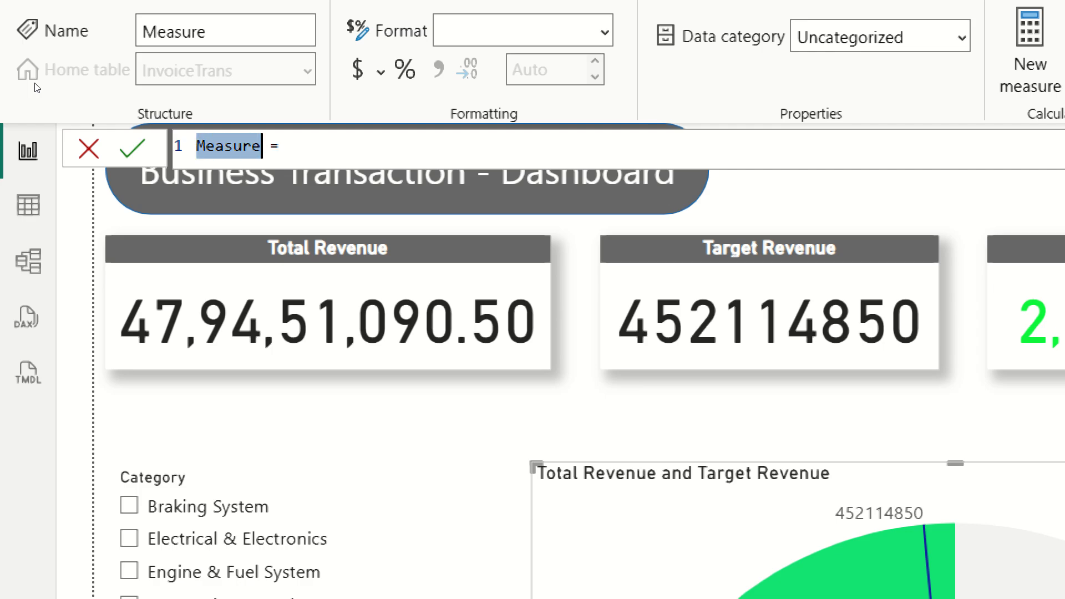
text(Max o)
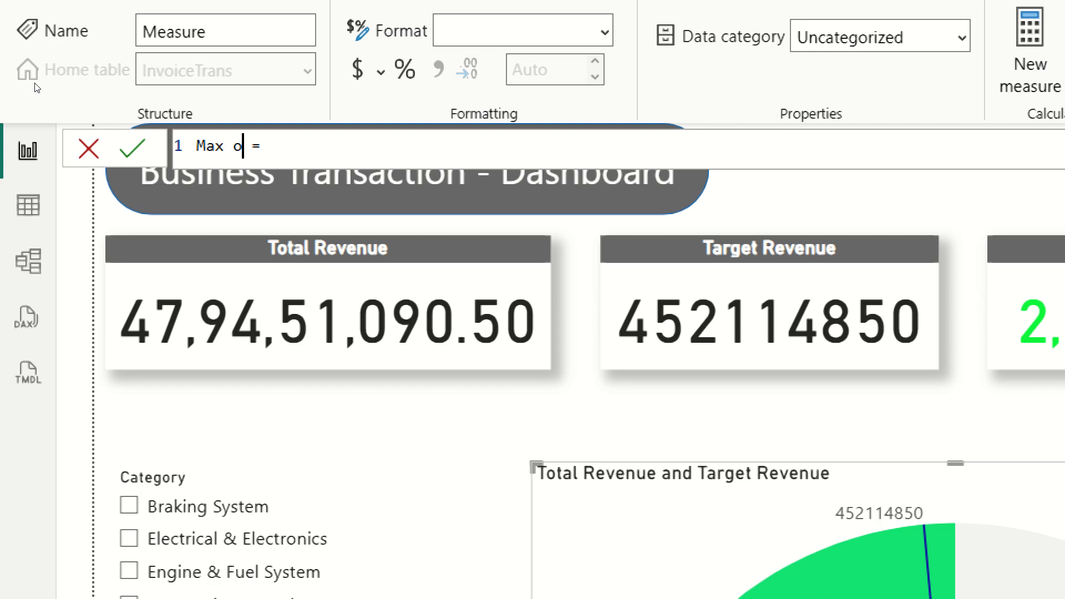
text(g)
key(BackSpace)
text(f Guage)
key(Right)
key(Right)
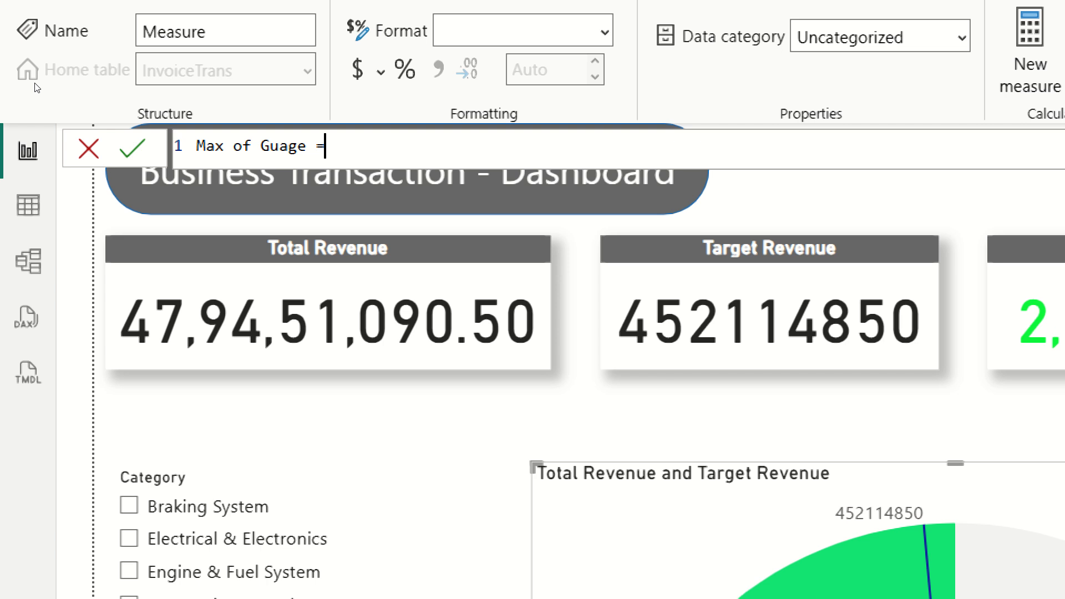
text(tot)
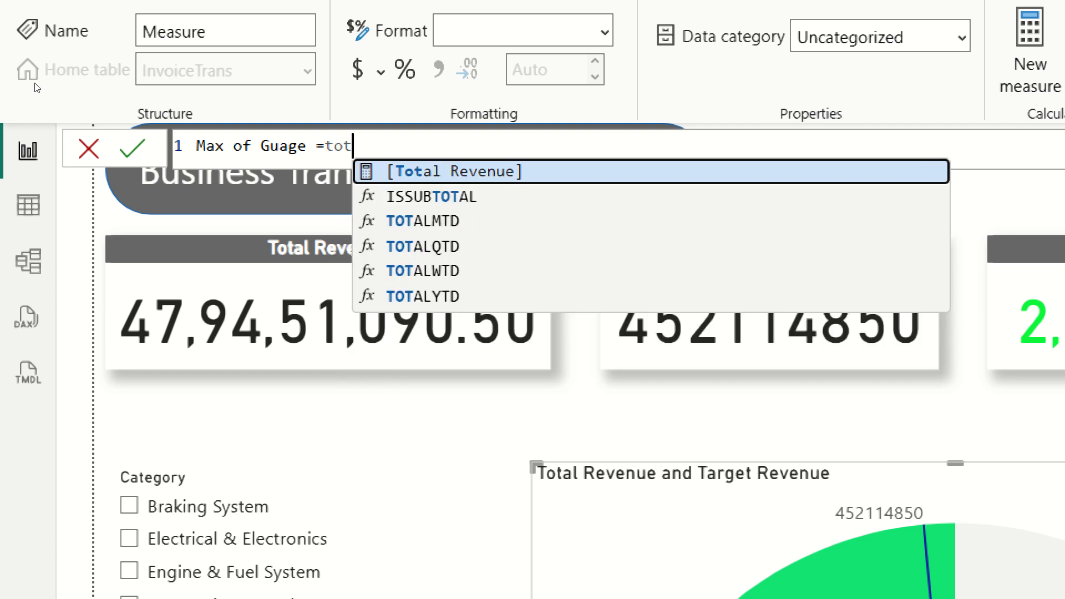
key(Tab)
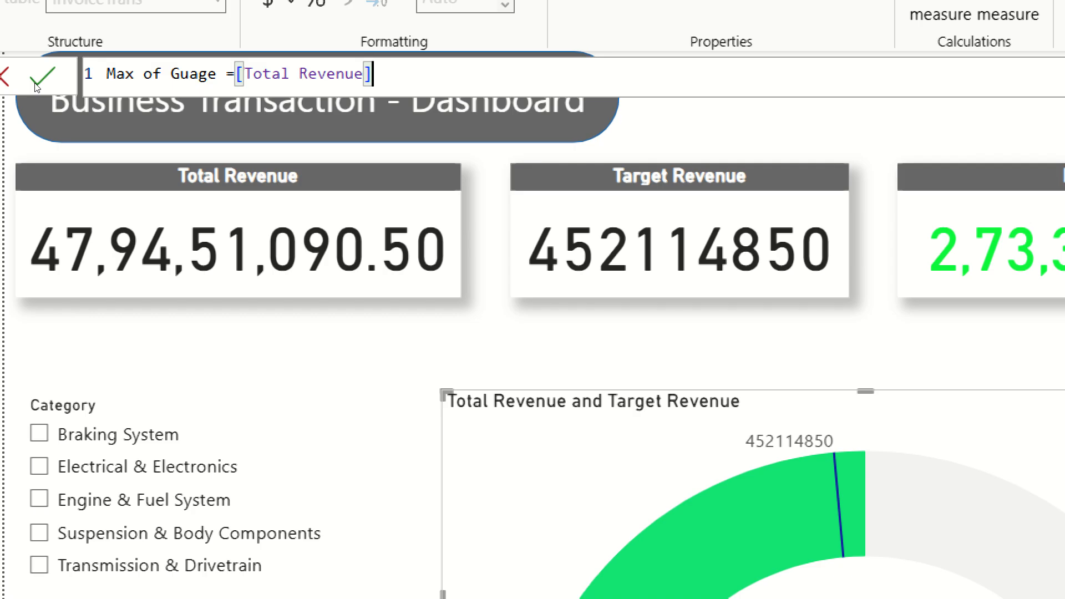
text(*1.10)
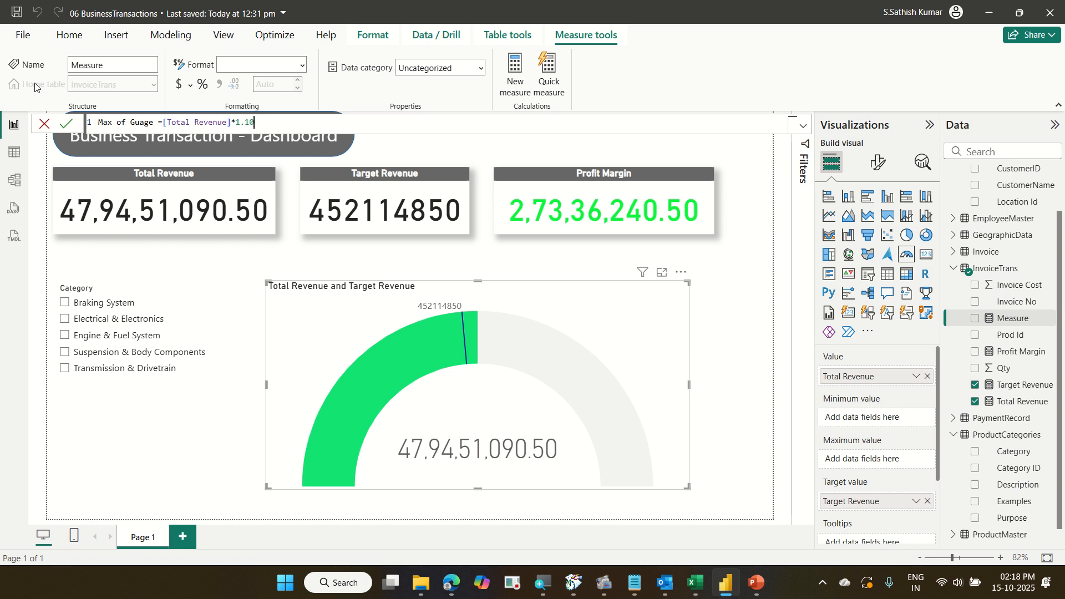
key(Return)
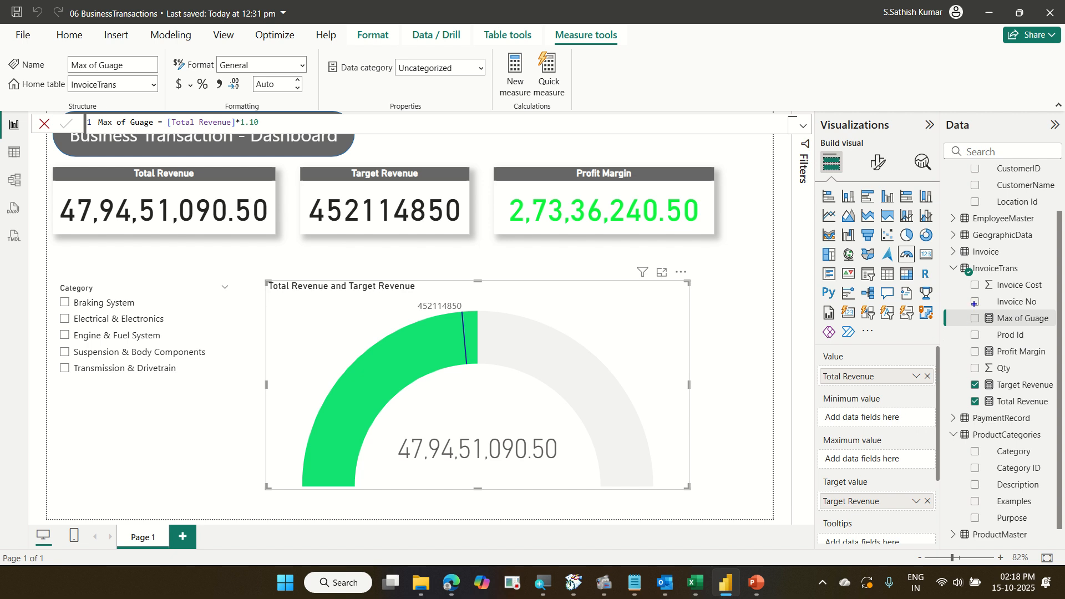
Add the Max of Guage measure to the gauge's Maximum value field well.
drag(975, 304, 1039, 327)
drag(912, 447, 993, 328)
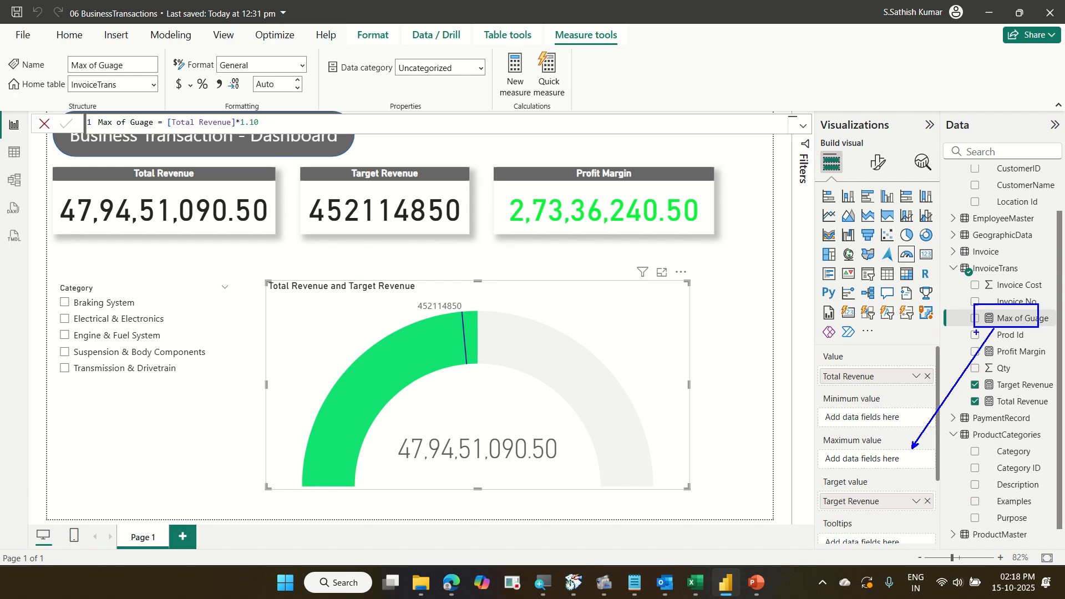
key(Escape)
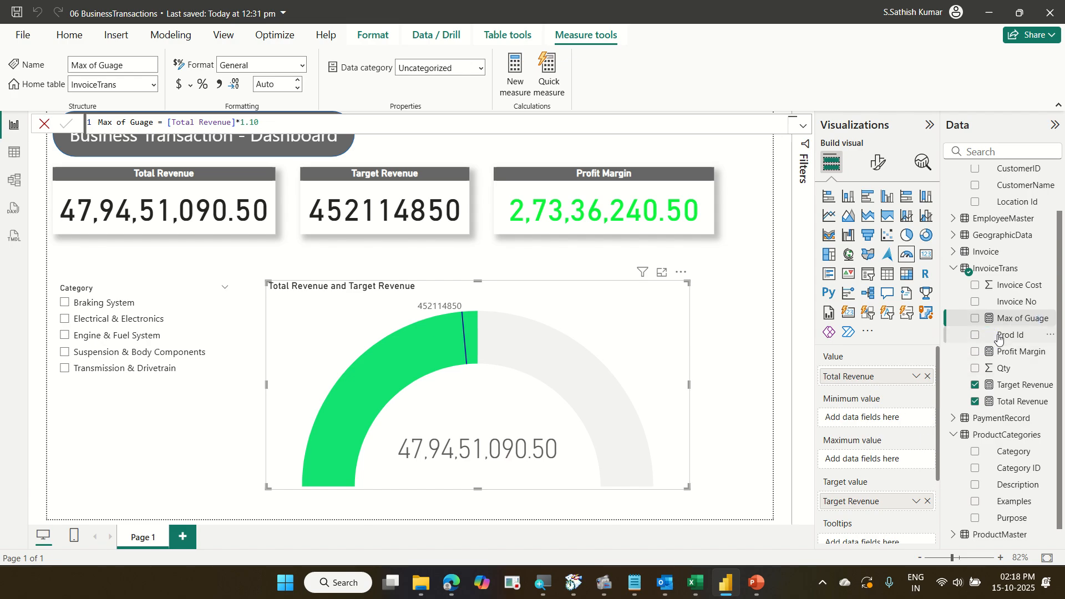
drag(1018, 318, 885, 469)
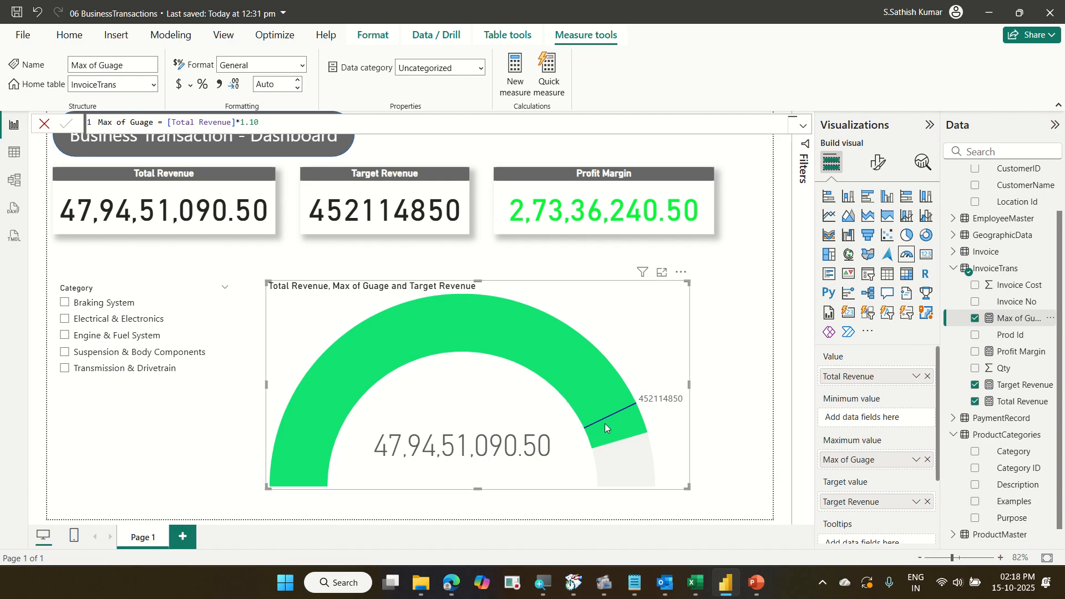
Select each category in the slicer in turn to check the cards and gauge, then clear the selection.
mouse_move(614, 436)
click(154, 367)
click(141, 354)
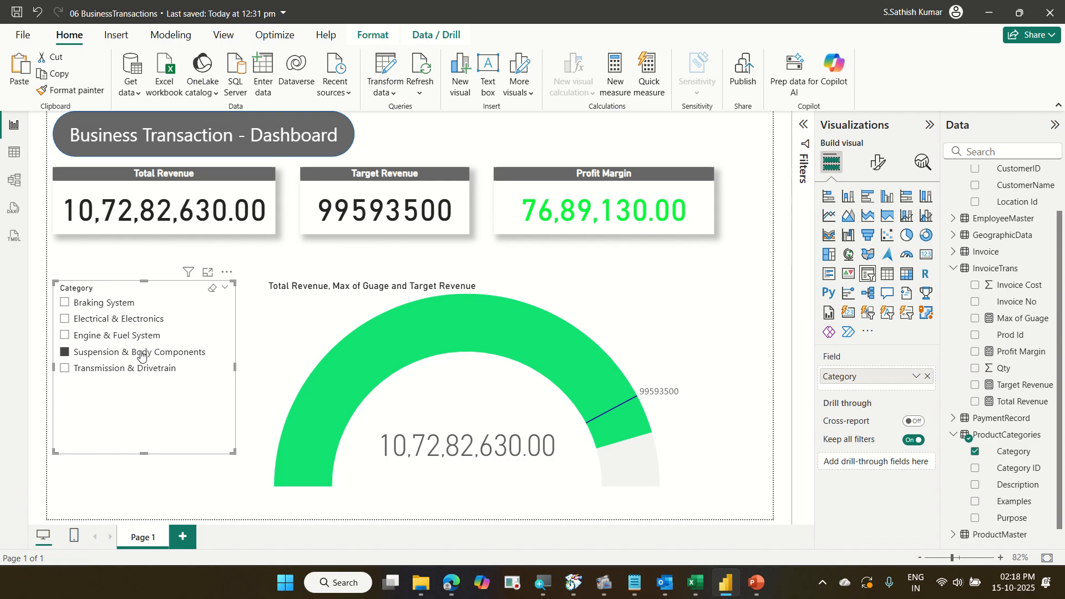
click(136, 335)
click(136, 321)
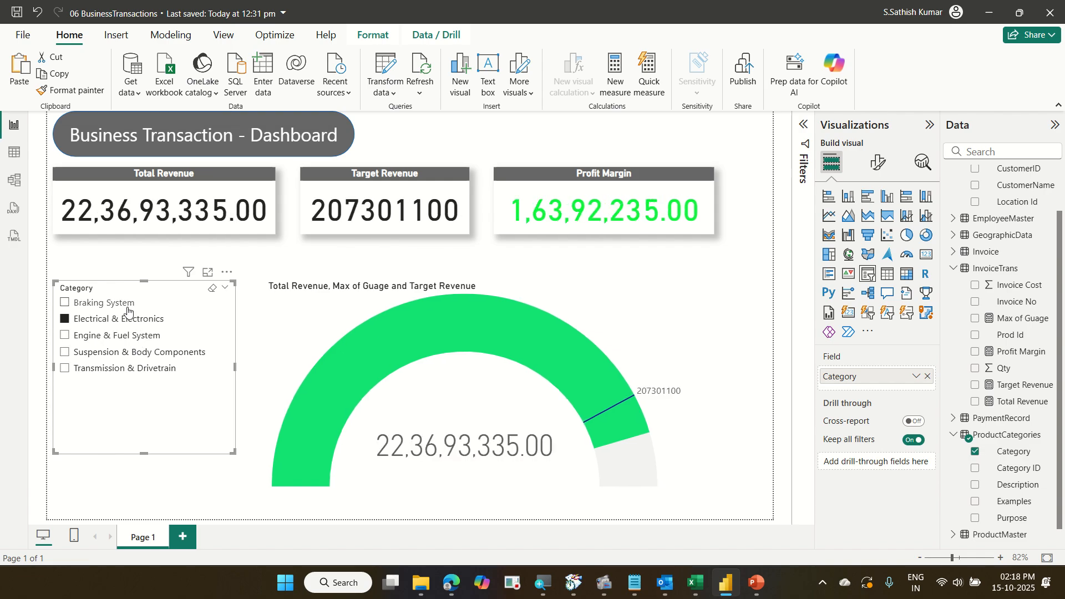
click(128, 307)
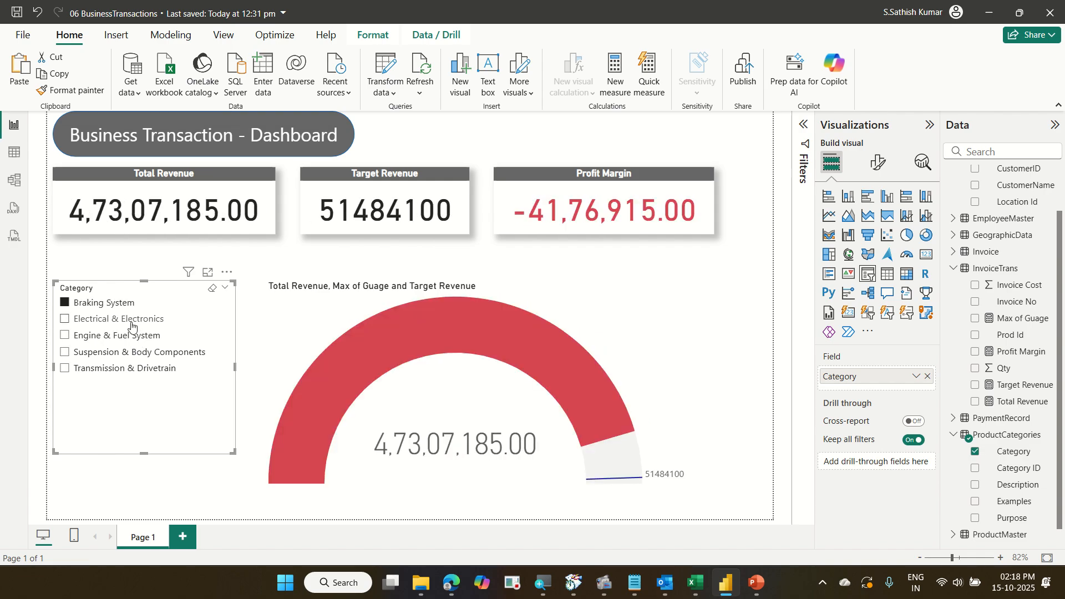
click(129, 320)
click(134, 333)
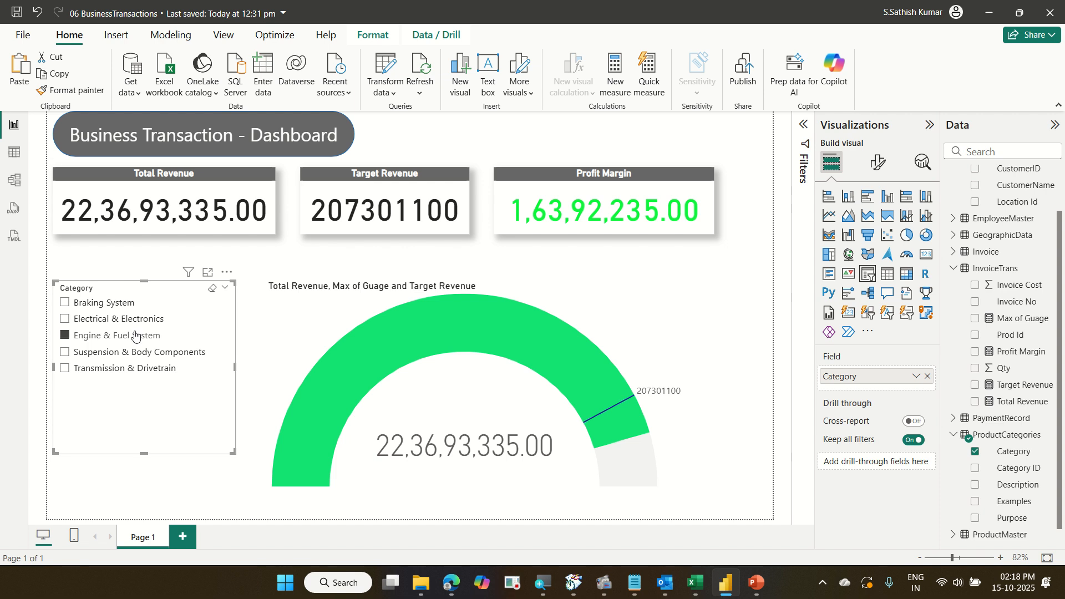
click(139, 354)
click(138, 369)
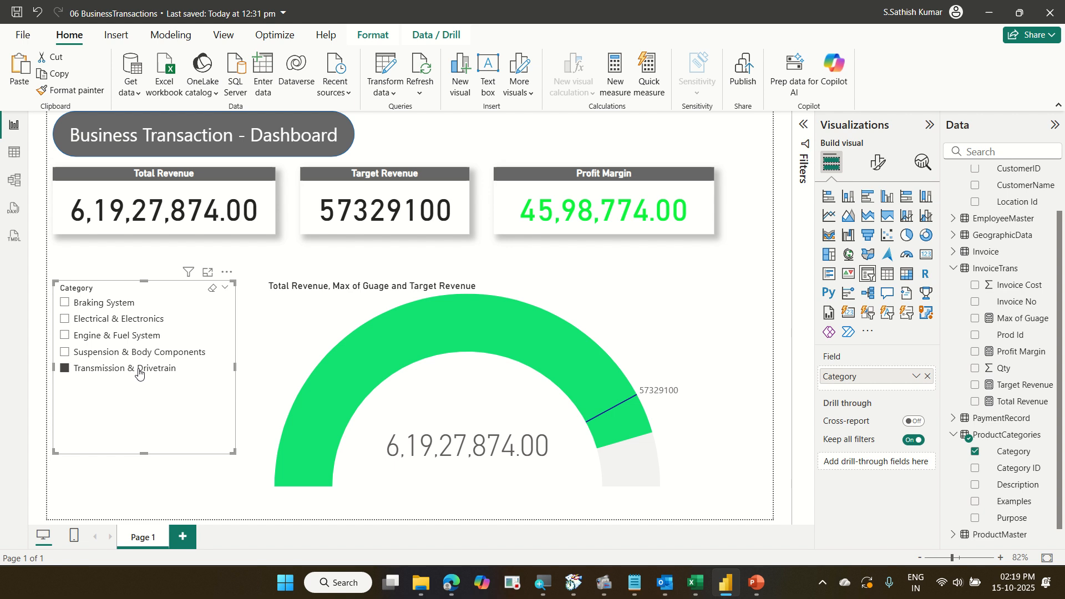
click(139, 374)
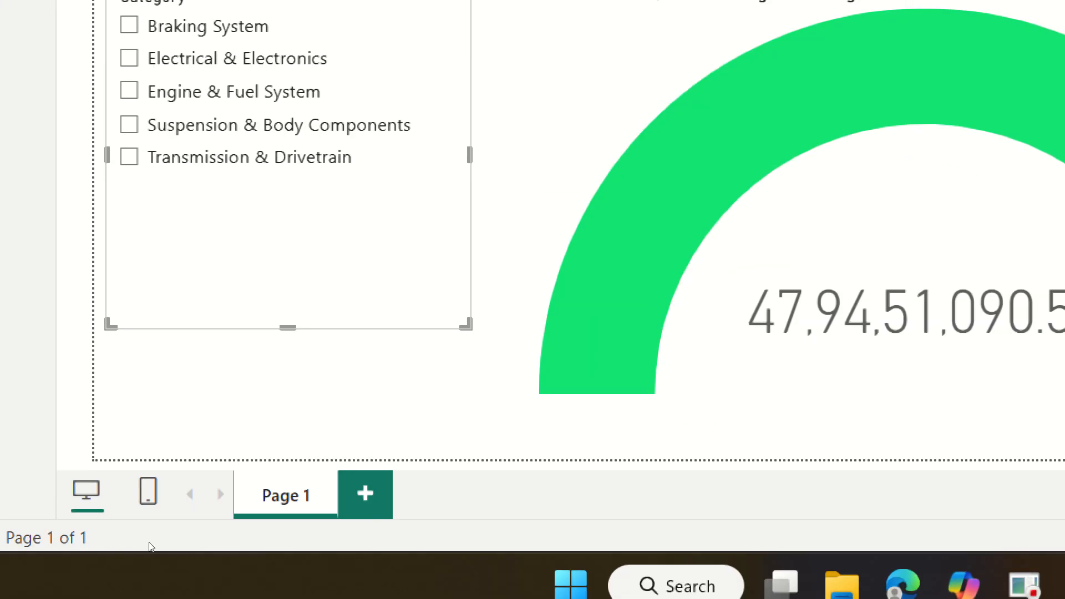
Rename the report page as Home and add a new blank page.
key(BackSpace)
key(BackSpace)
key(BackSpace)
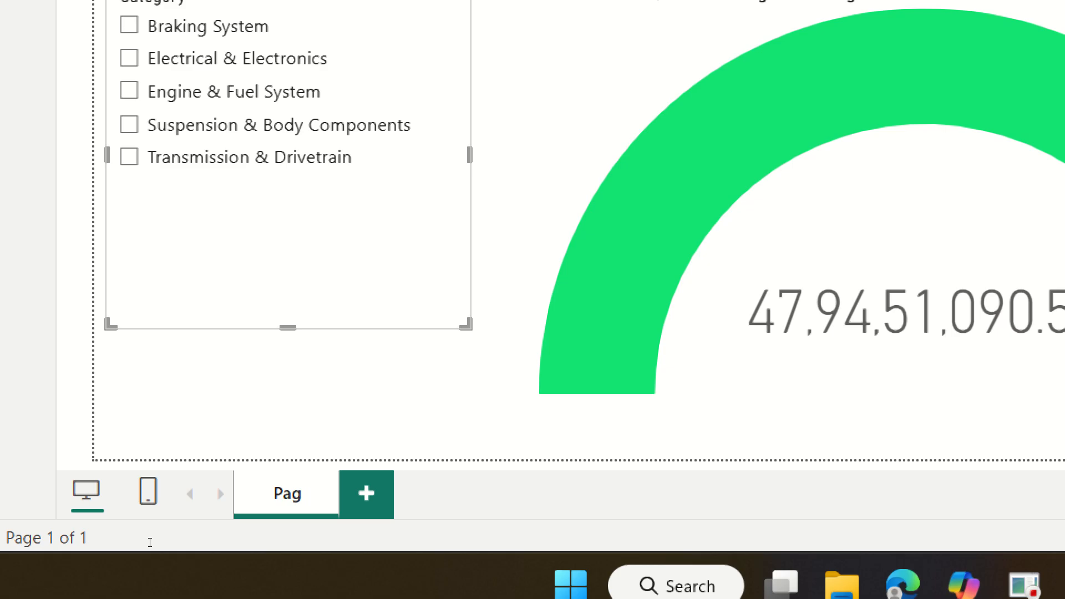
key(BackSpace)
key(BackSpace)
key(BackSpace)
text(Home)
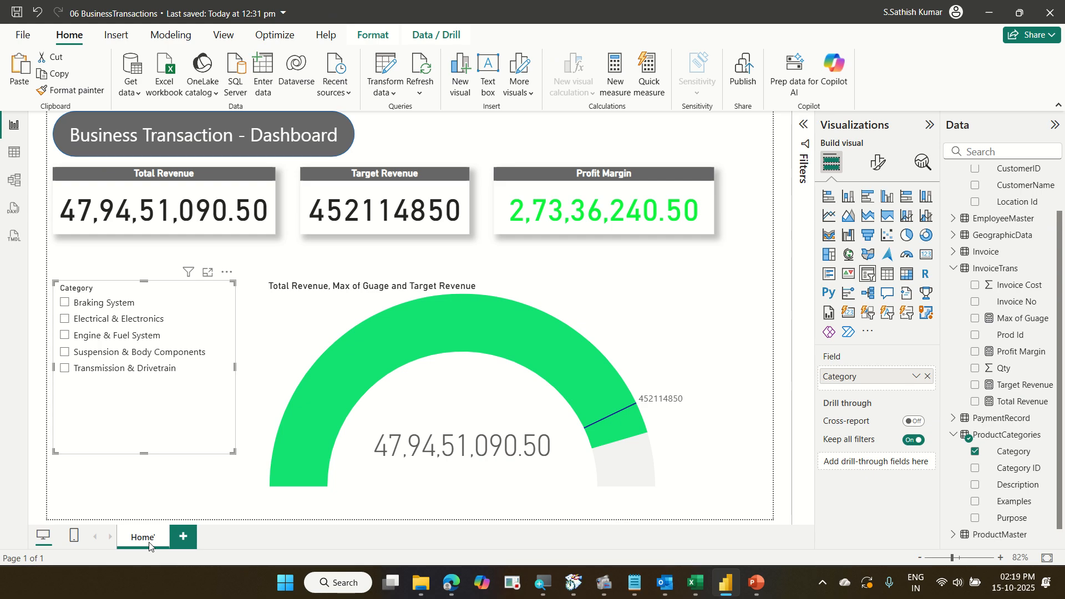
click(183, 537)
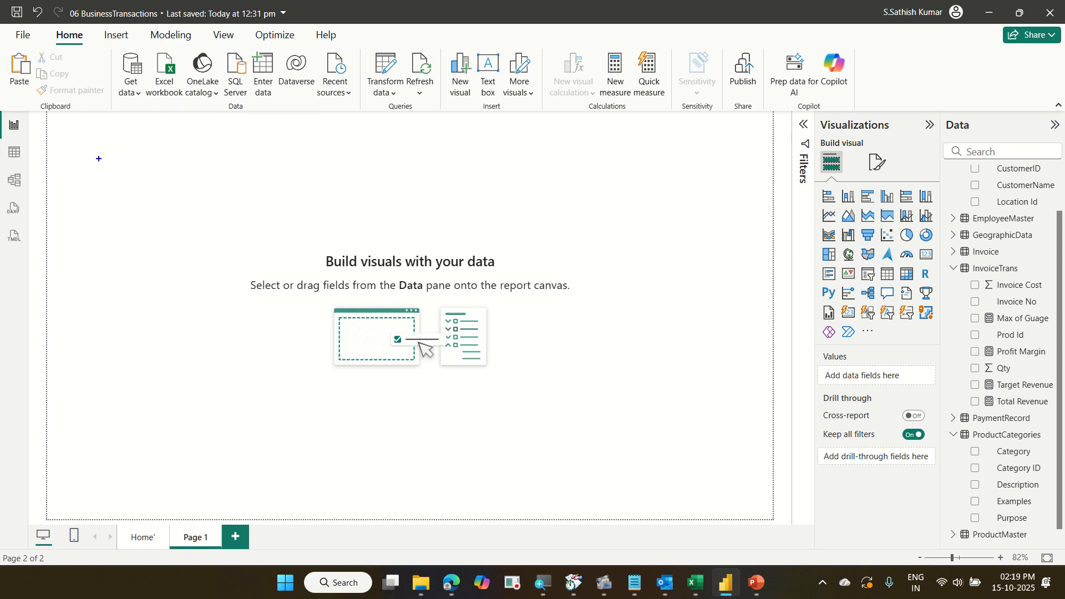
text(t)
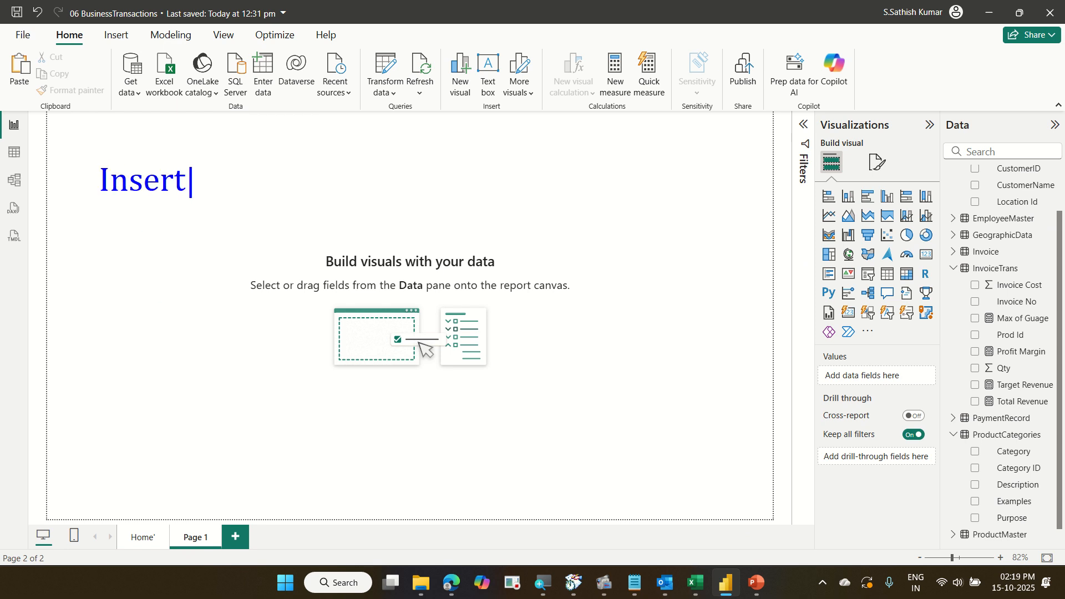
text(Insert a Do)
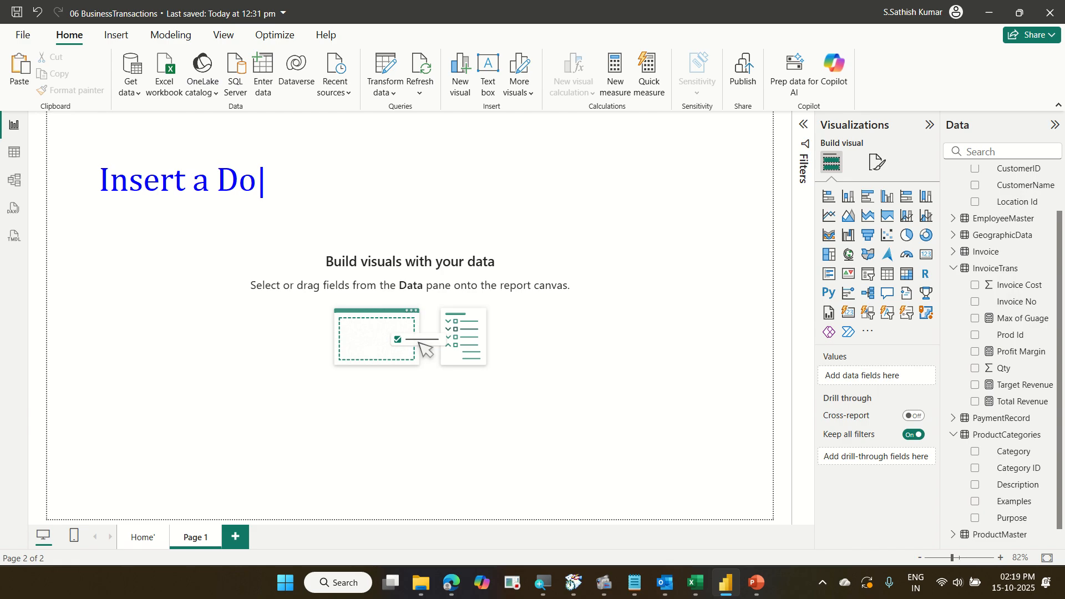
text(nut Chart)
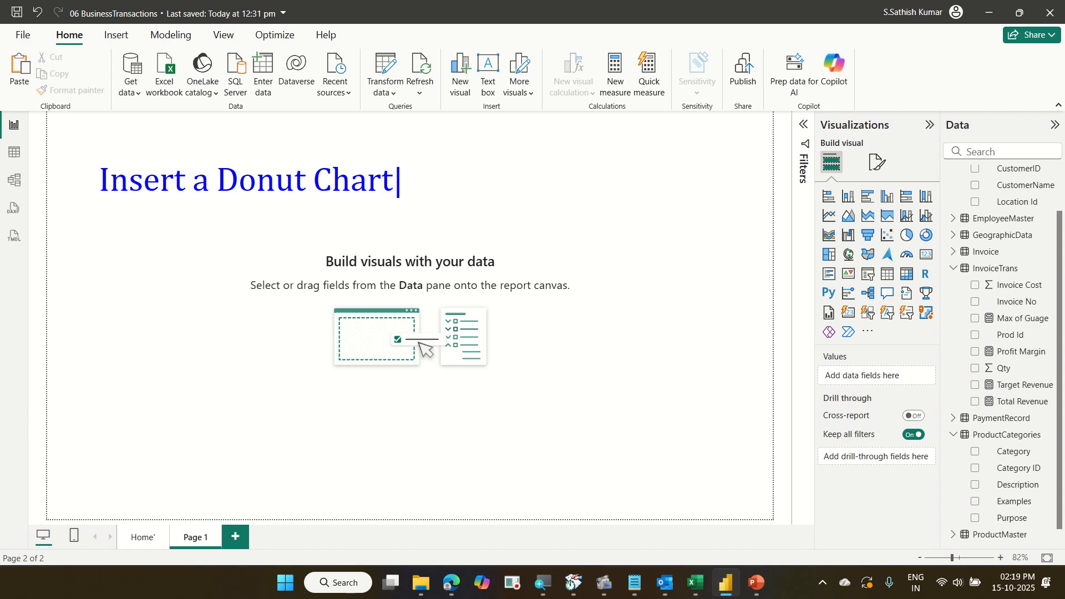
key(Return)
text(Region )
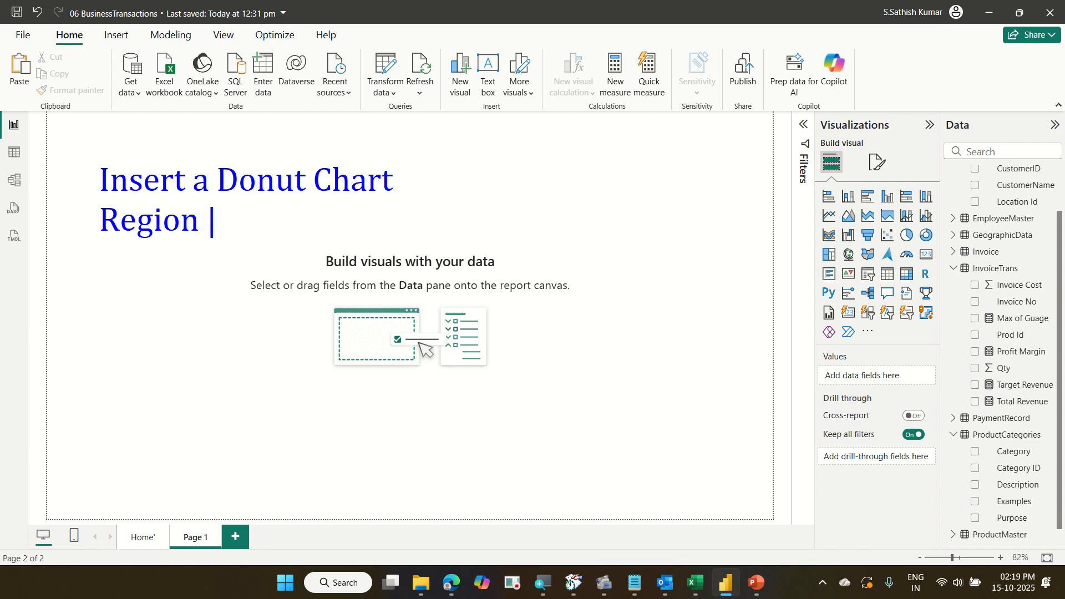
text(Name wi)
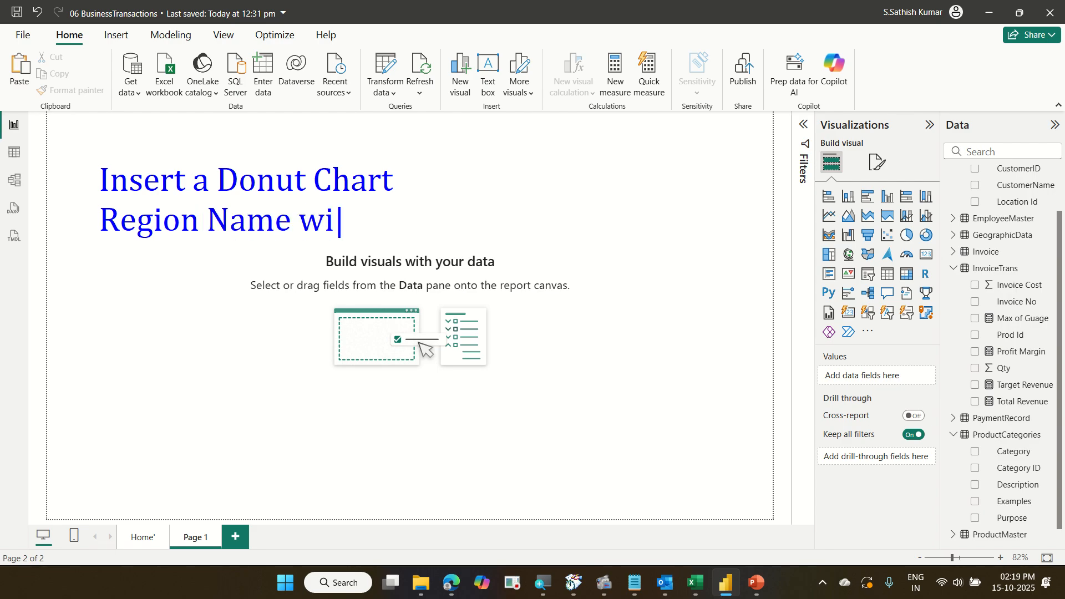
text(se)
key(Return)
text(Sum of)
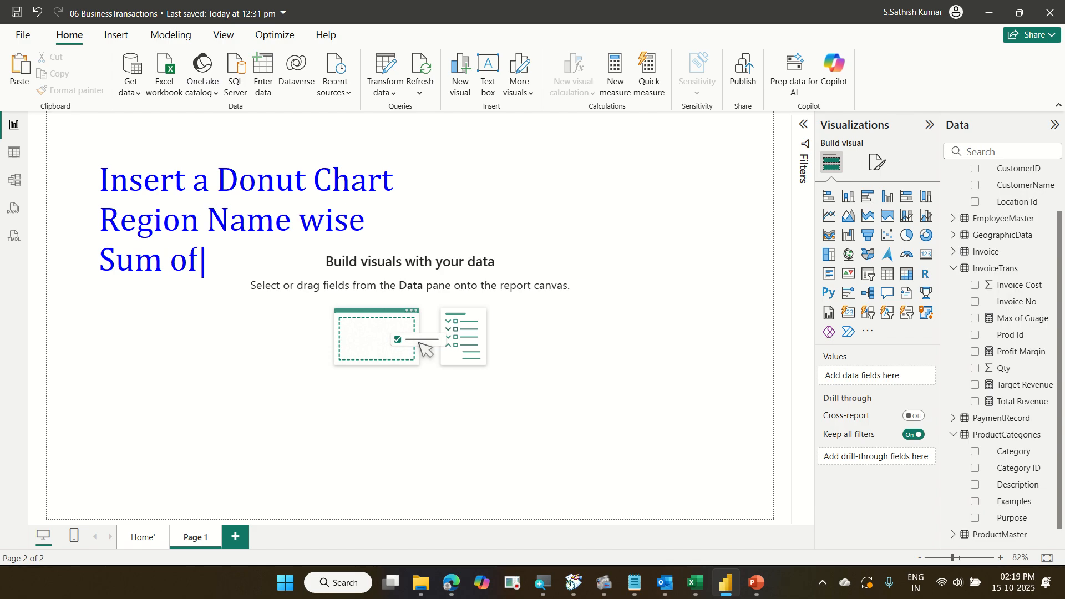
key(Return)
text(Total )
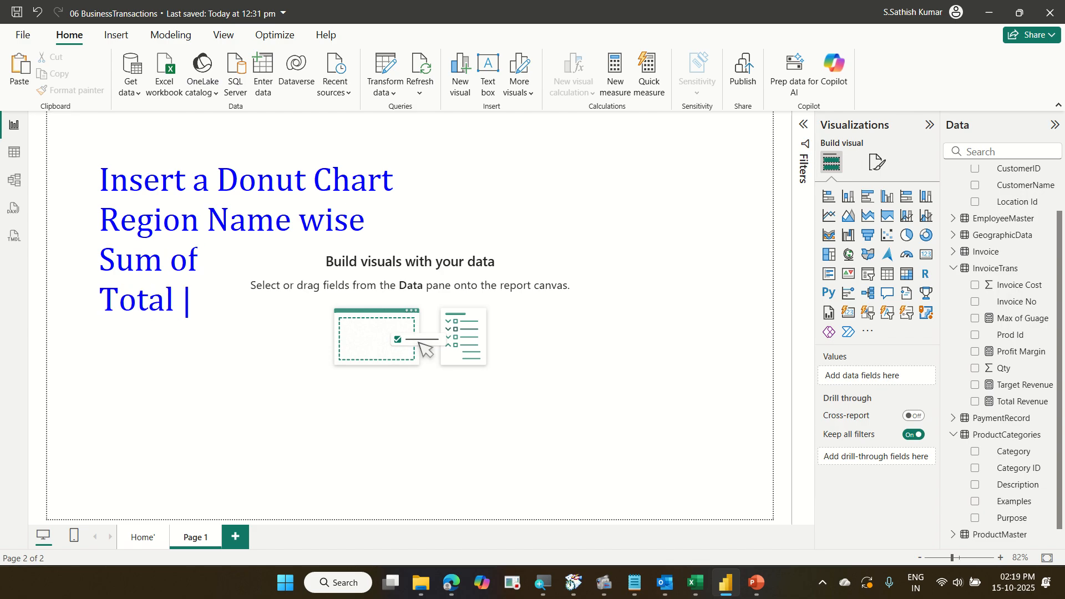
text(Revenue)
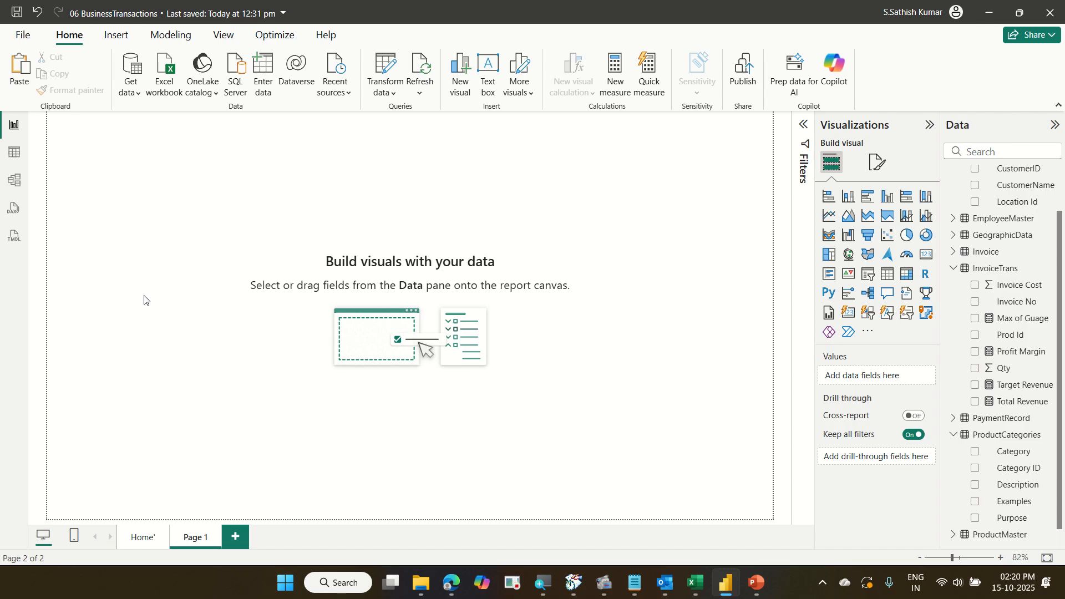
Insert a donut chart on the new page and enlarge it on the canvas.
click(922, 237)
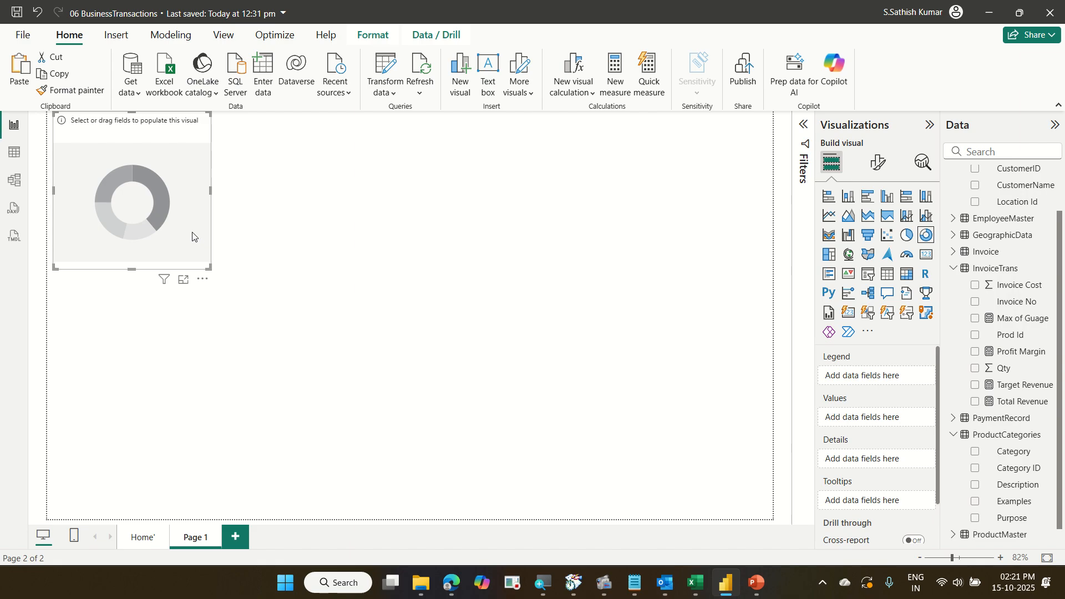
drag(196, 236, 268, 460)
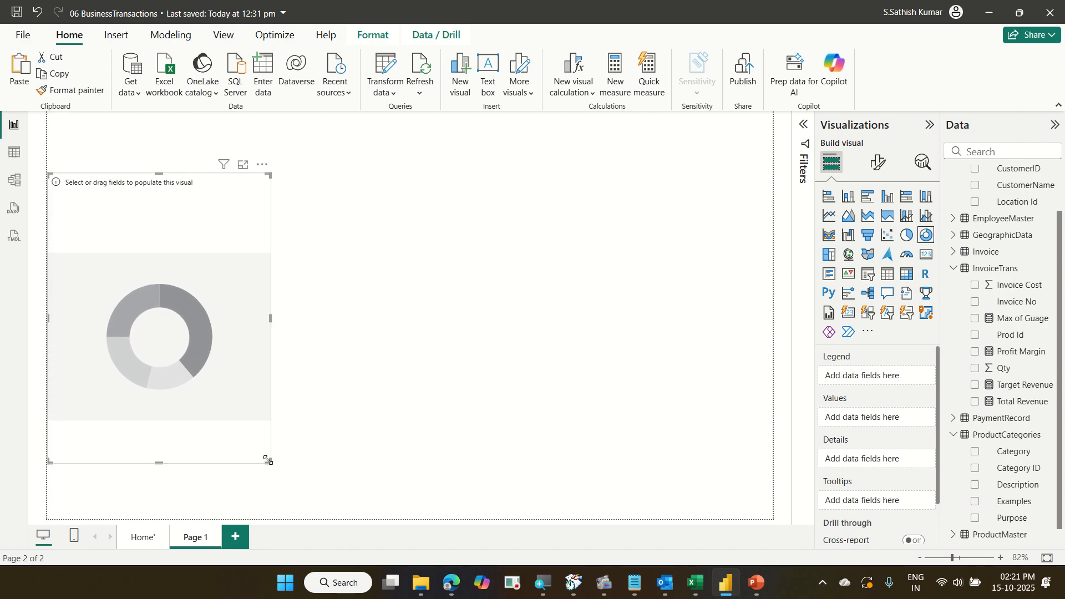
Search the fields for region and add Region Name to the donut chart's legend.
click(978, 157)
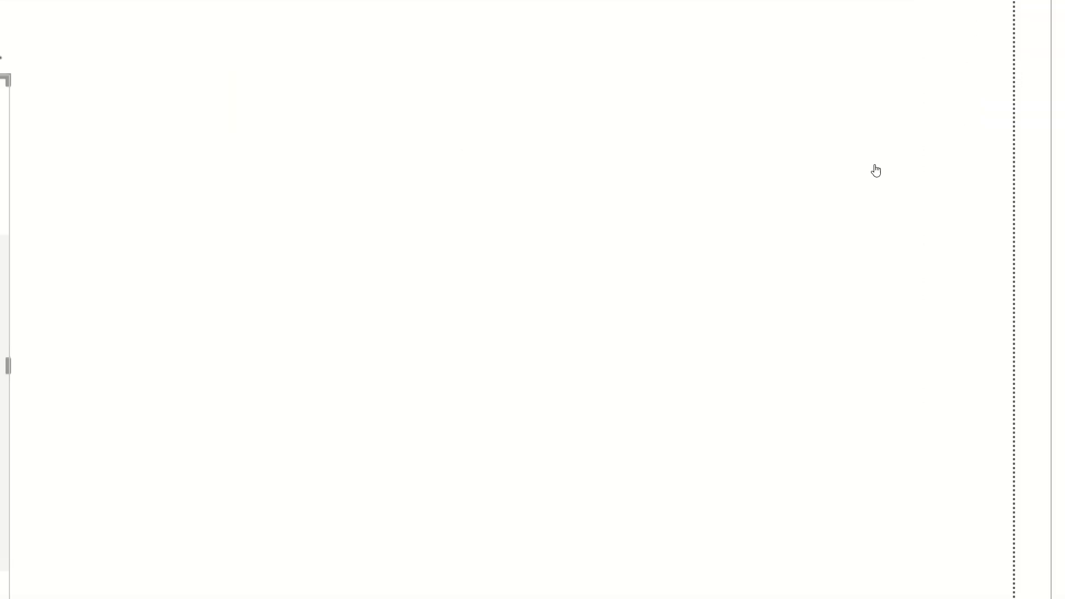
scroll(1035, 345, up, 2)
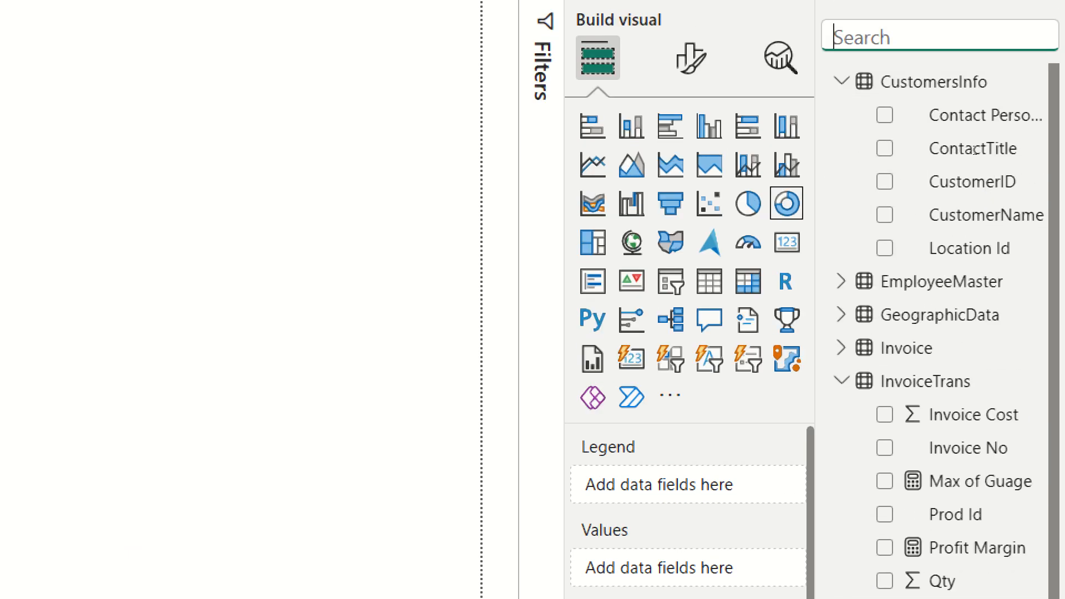
text(reg)
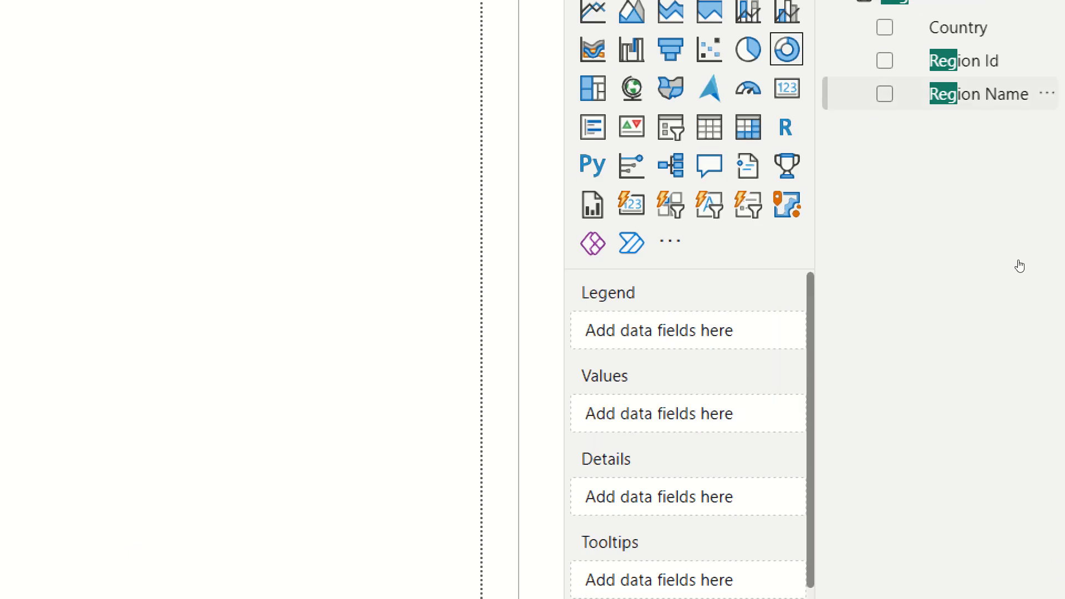
drag(1011, 264, 893, 377)
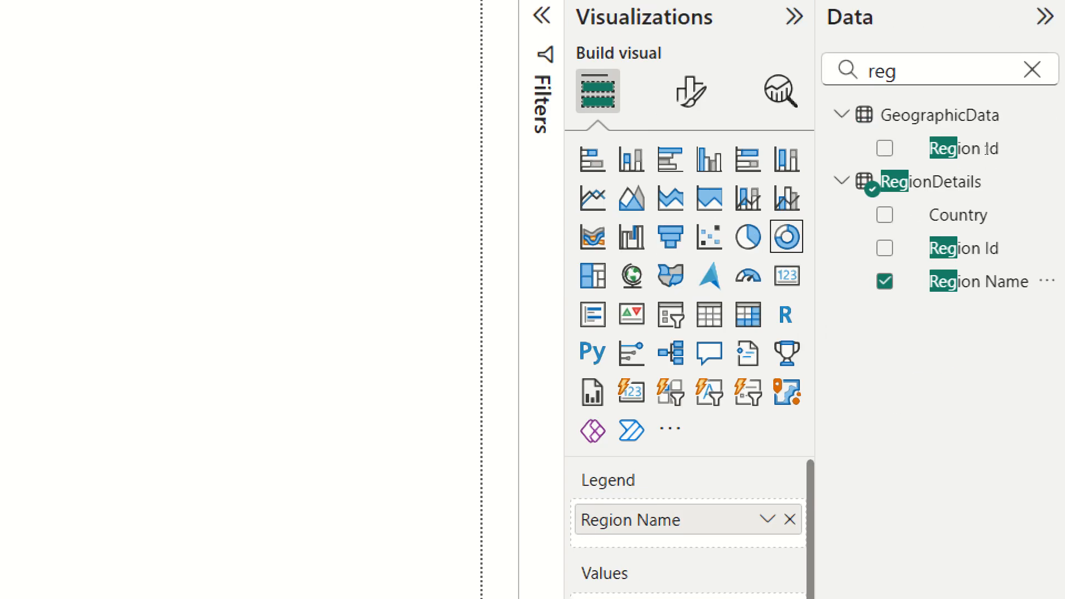
Search the fields for tot and add Total Revenue to the donut chart's values.
drag(887, 71, 836, 71)
text(tot)
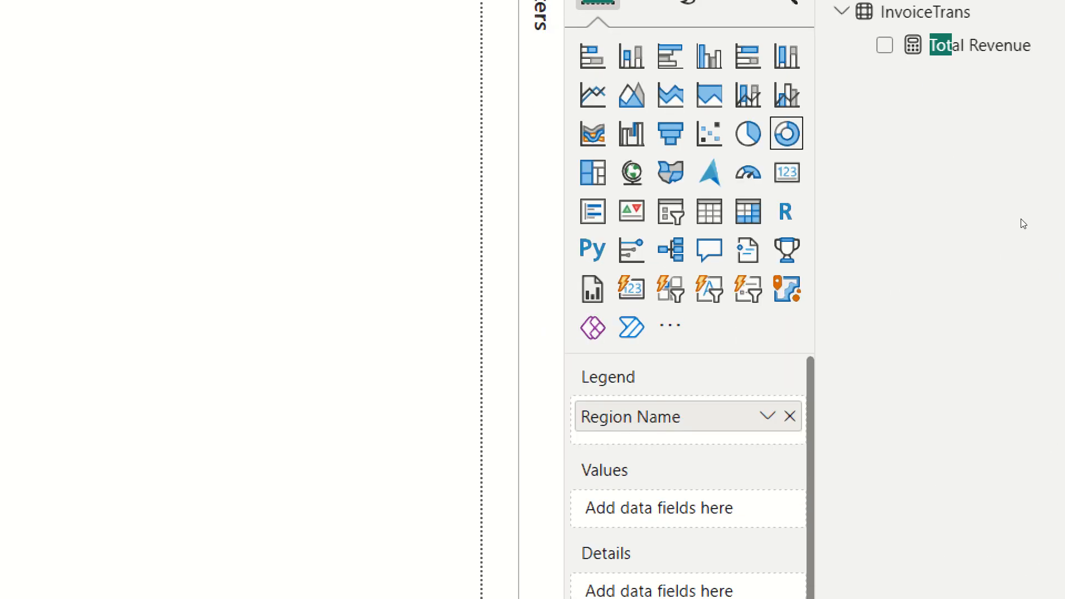
drag(965, 148, 911, 477)
drag(911, 374, 882, 435)
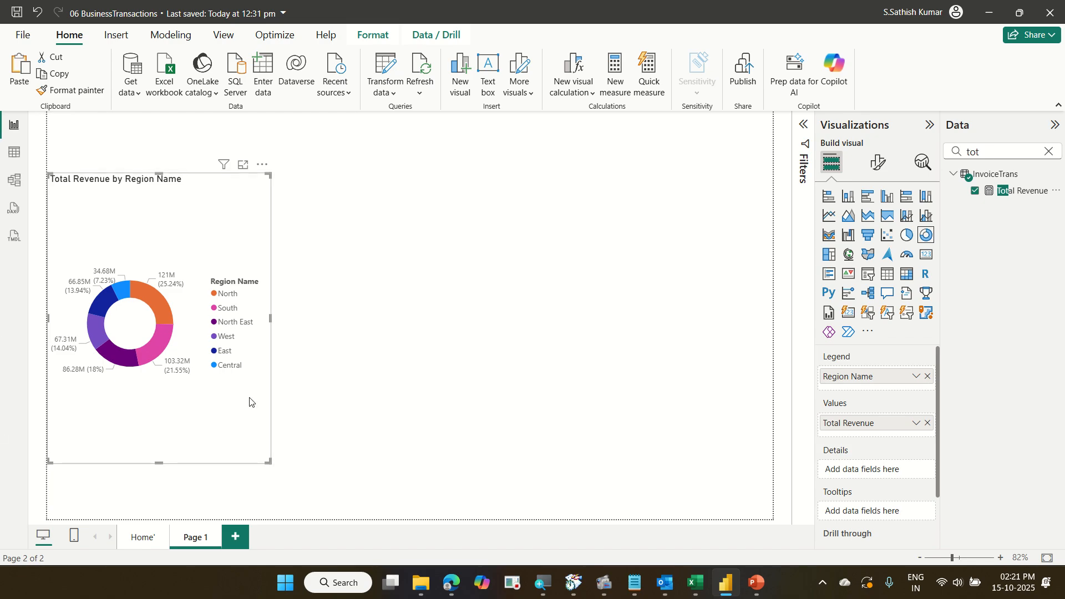
Set the donut chart's legend position to Bottom center in the format options.
click(878, 162)
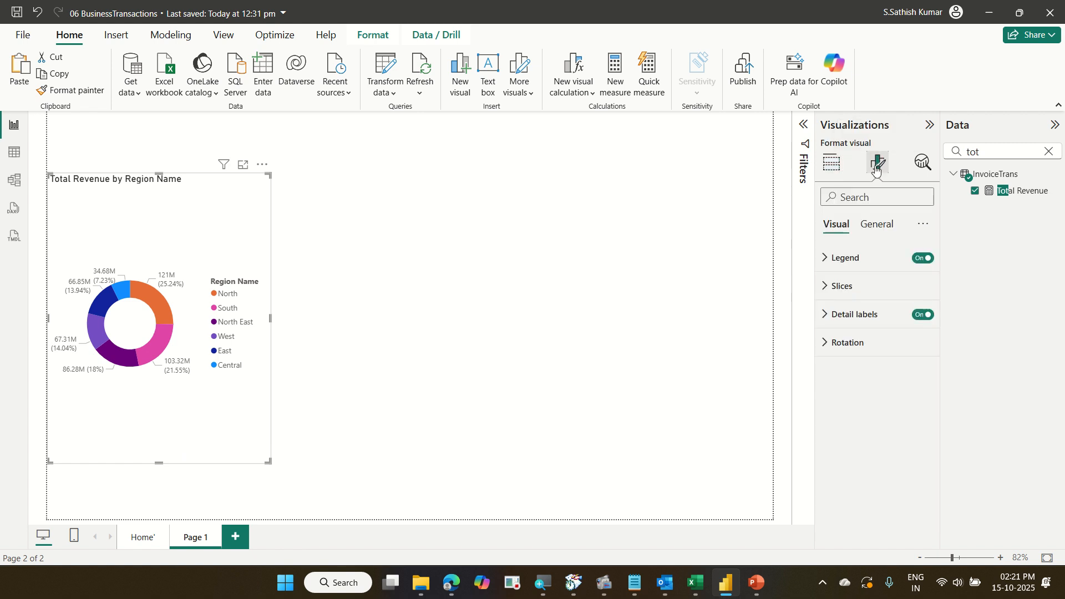
click(852, 259)
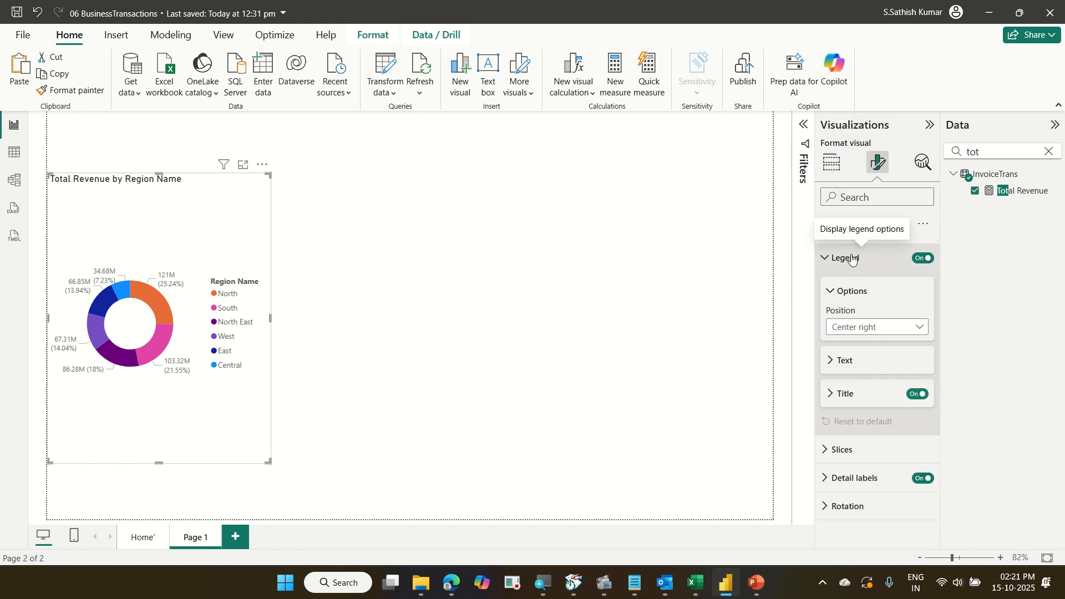
click(873, 331)
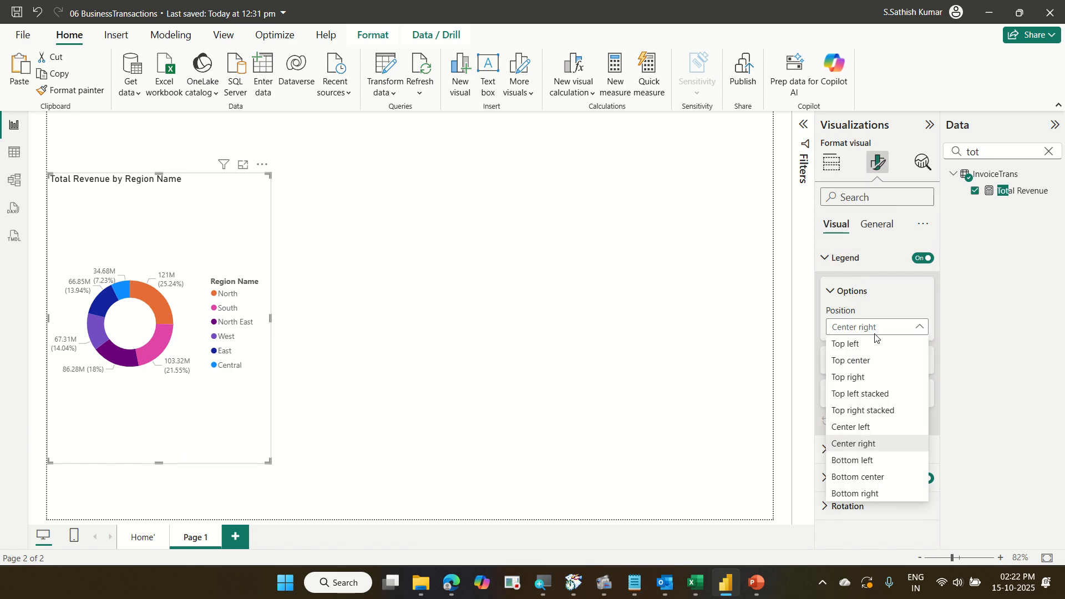
click(892, 478)
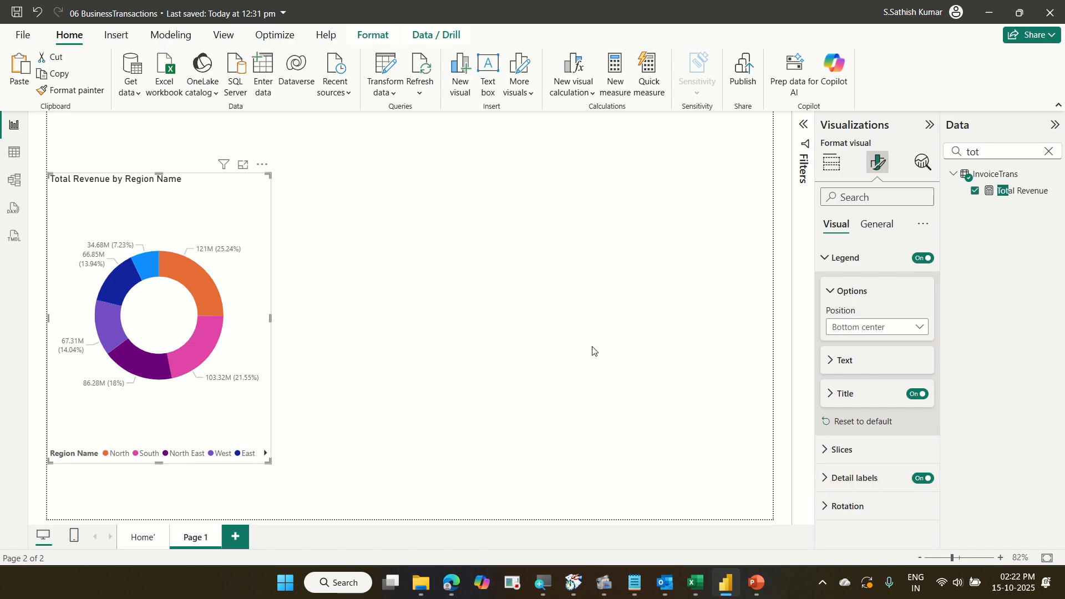
click(500, 318)
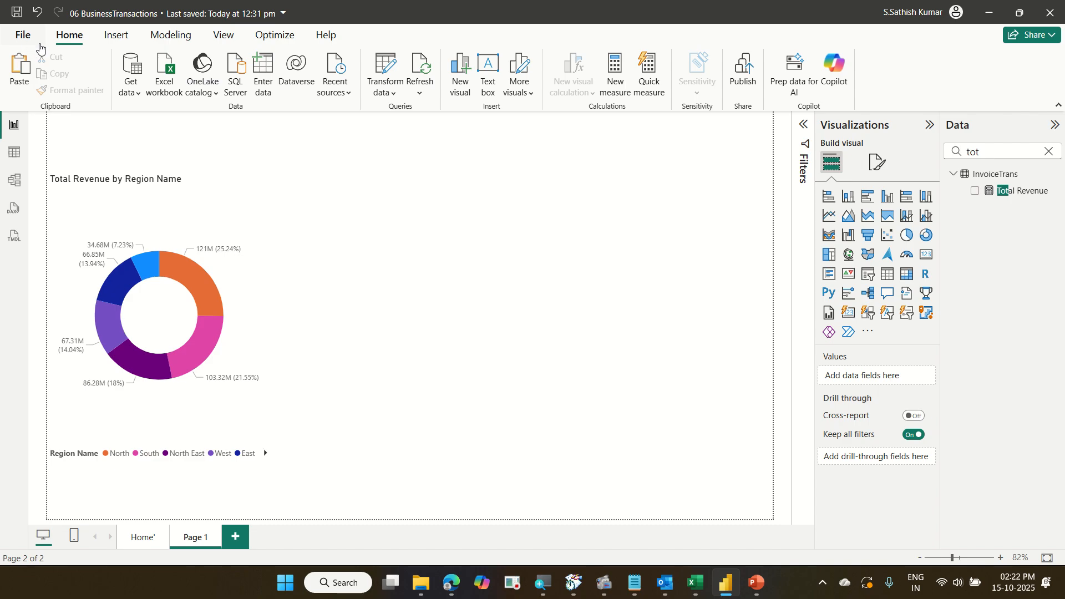
Open the Security options and review the map and filled map visuals setting before closing the dialog.
click(23, 35)
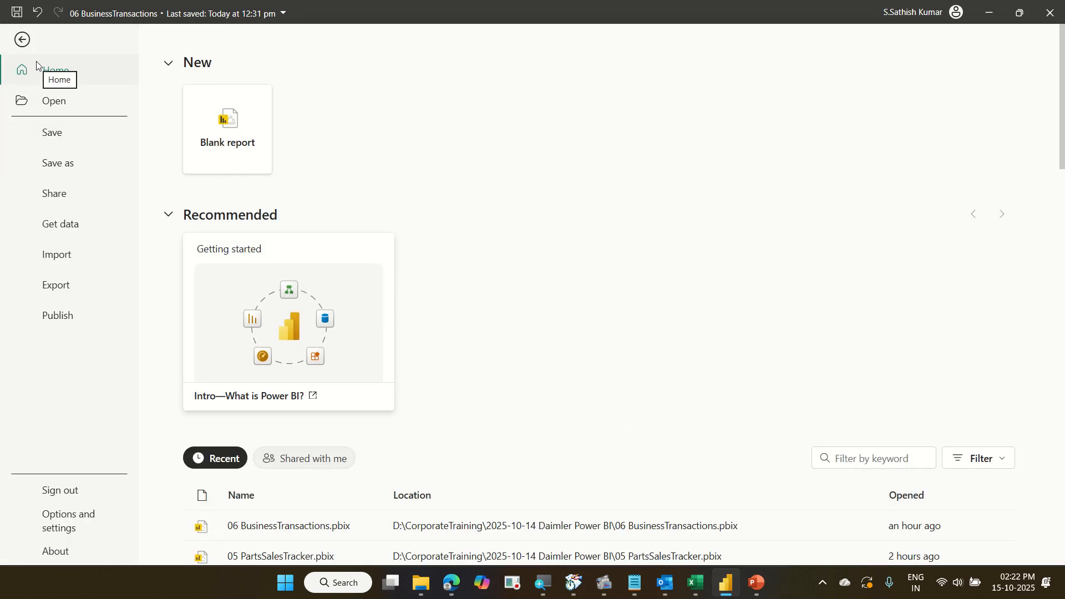
click(78, 522)
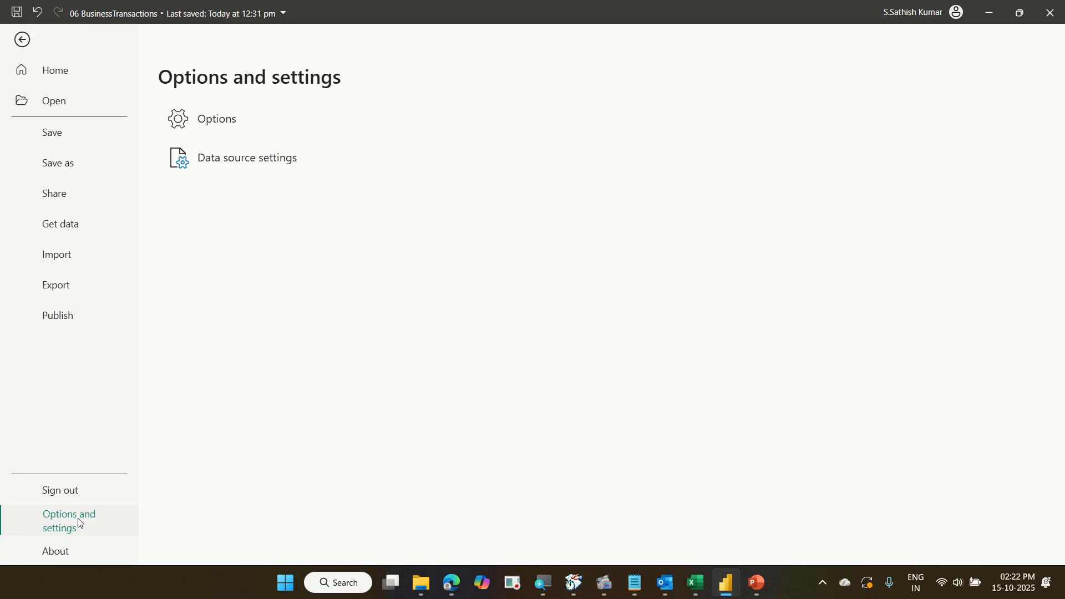
click(243, 122)
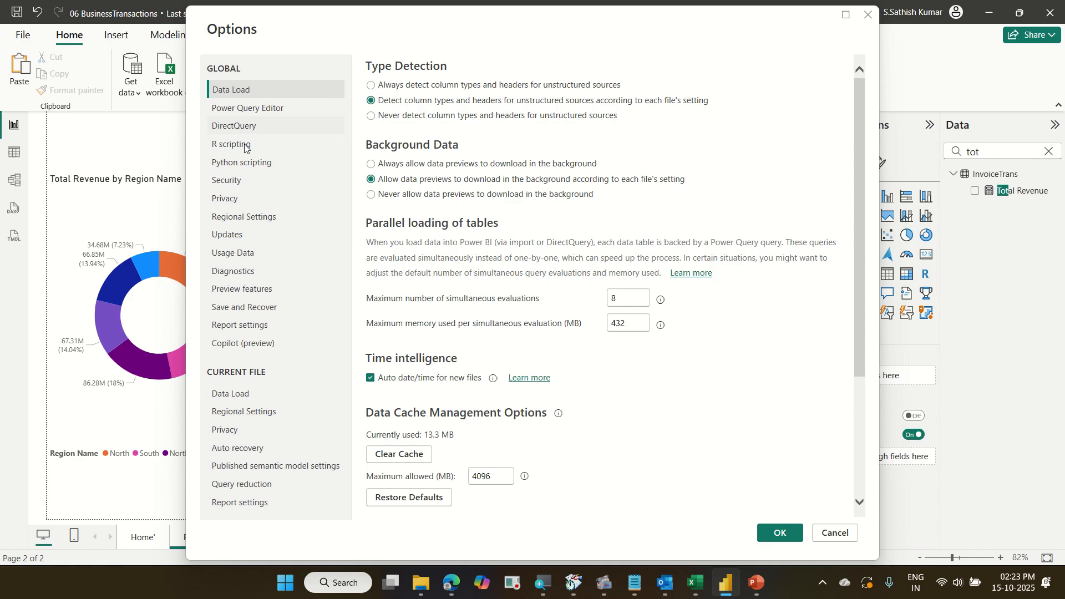
click(246, 181)
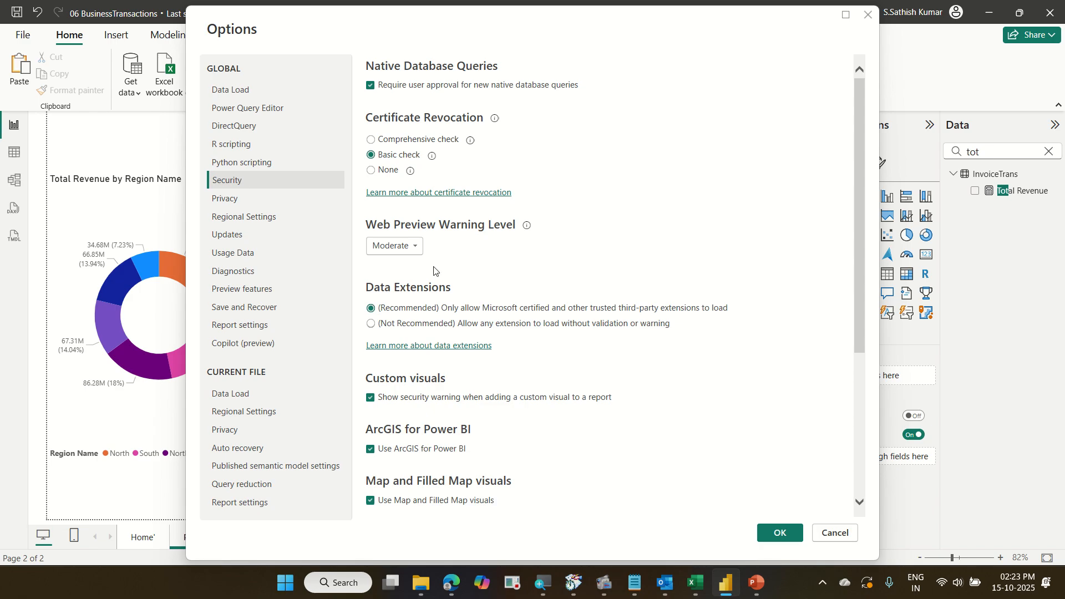
scroll(528, 331, down, 5)
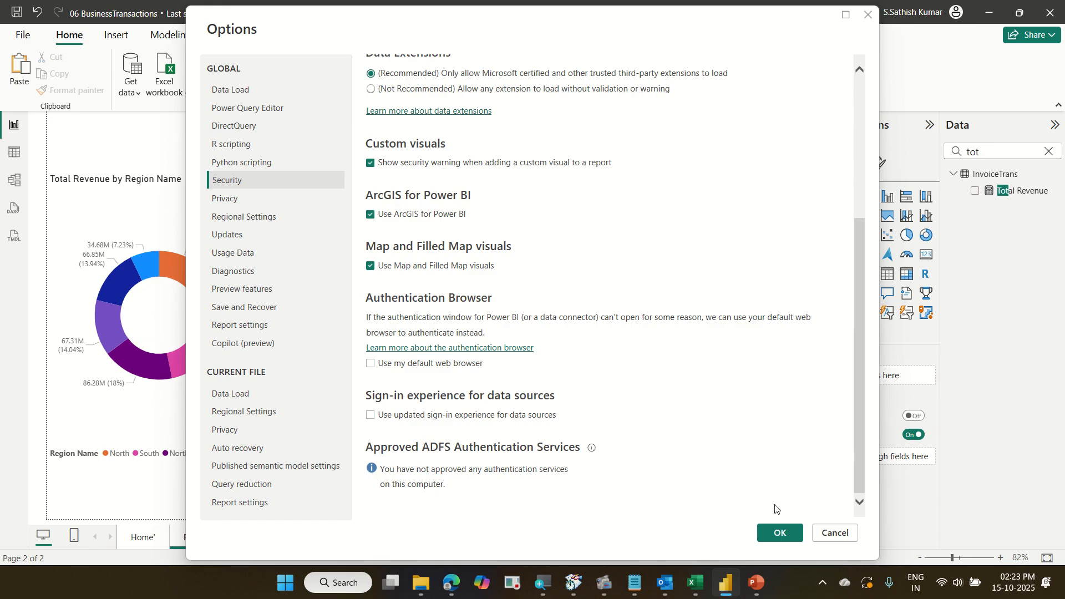
click(776, 532)
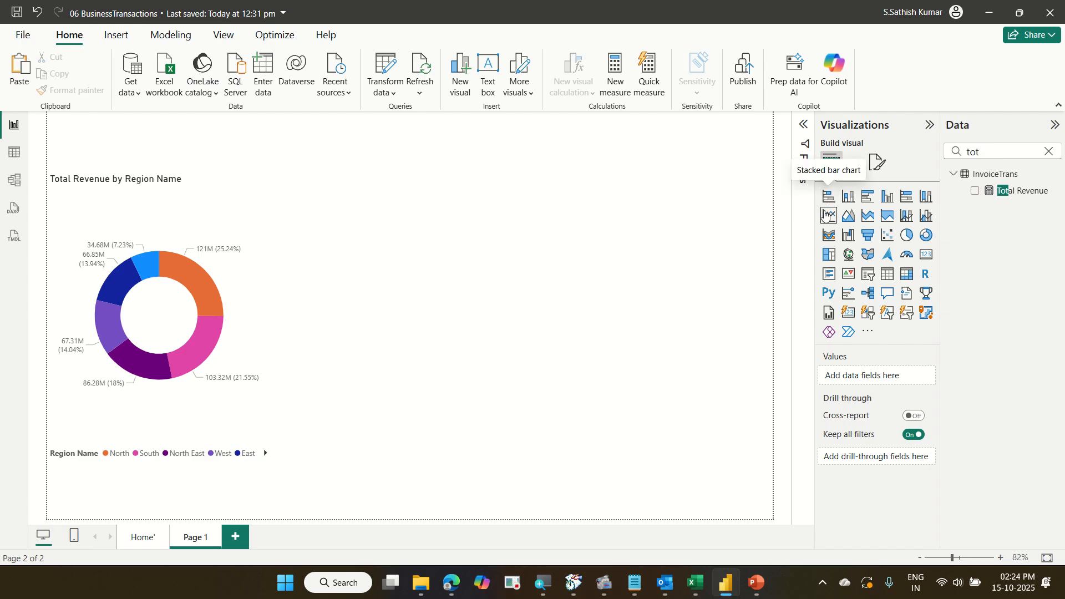
Insert a filled map beside the donut chart and add States Name as its location.
click(866, 258)
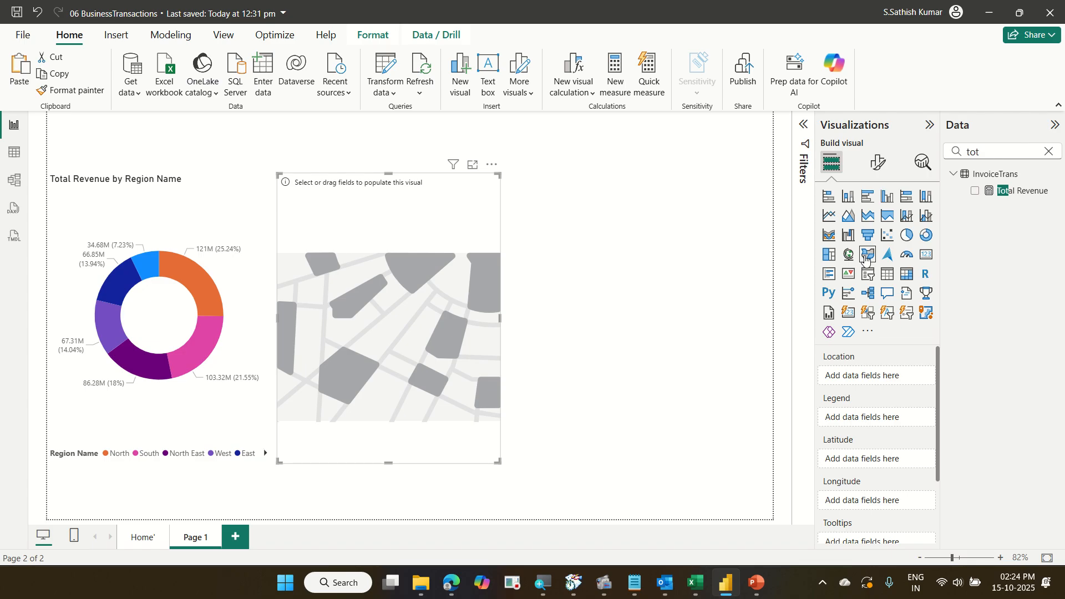
click(1048, 151)
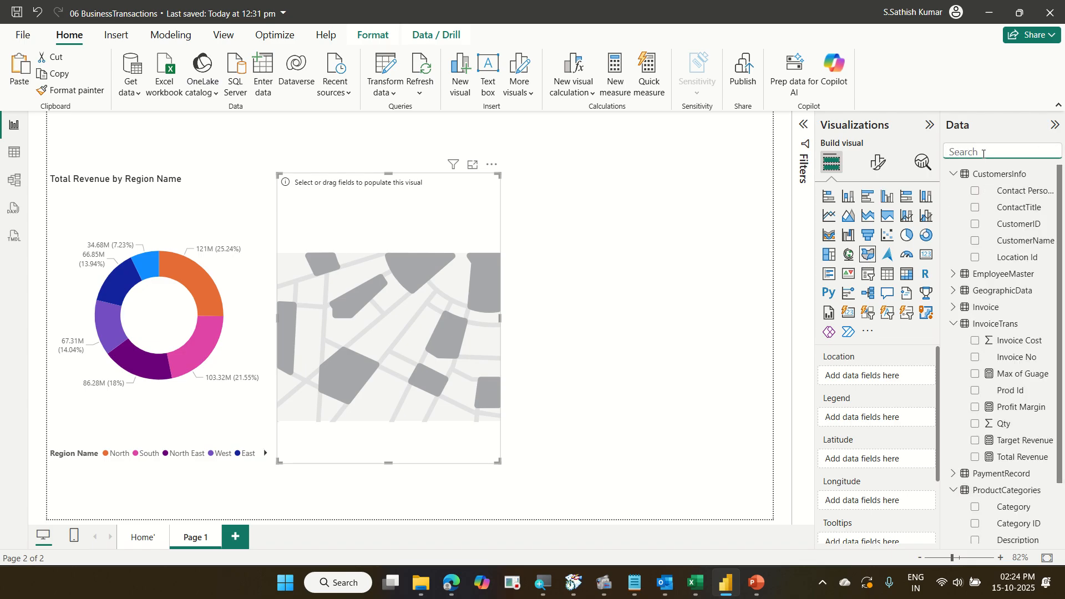
text(stat)
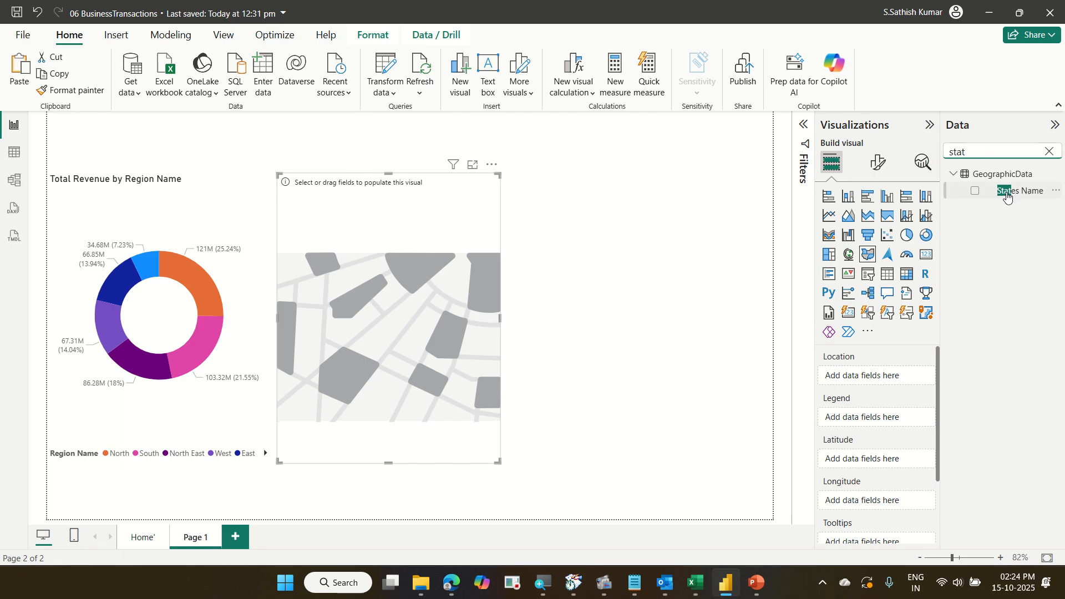
drag(1015, 191, 894, 378)
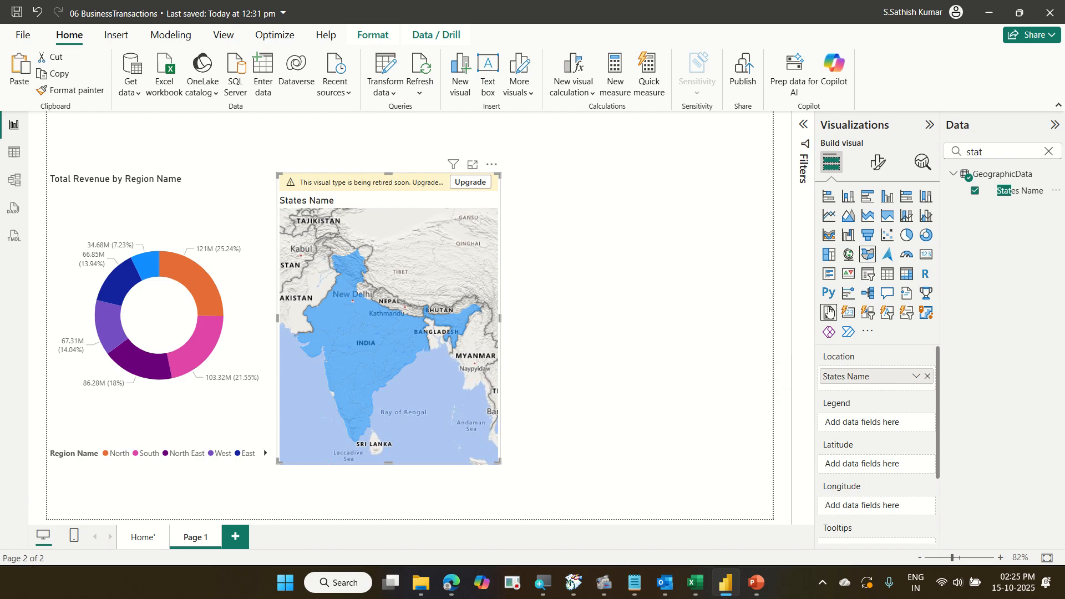
Switch to Excel and open the 06 BusinessTransactions workbook.
click(695, 582)
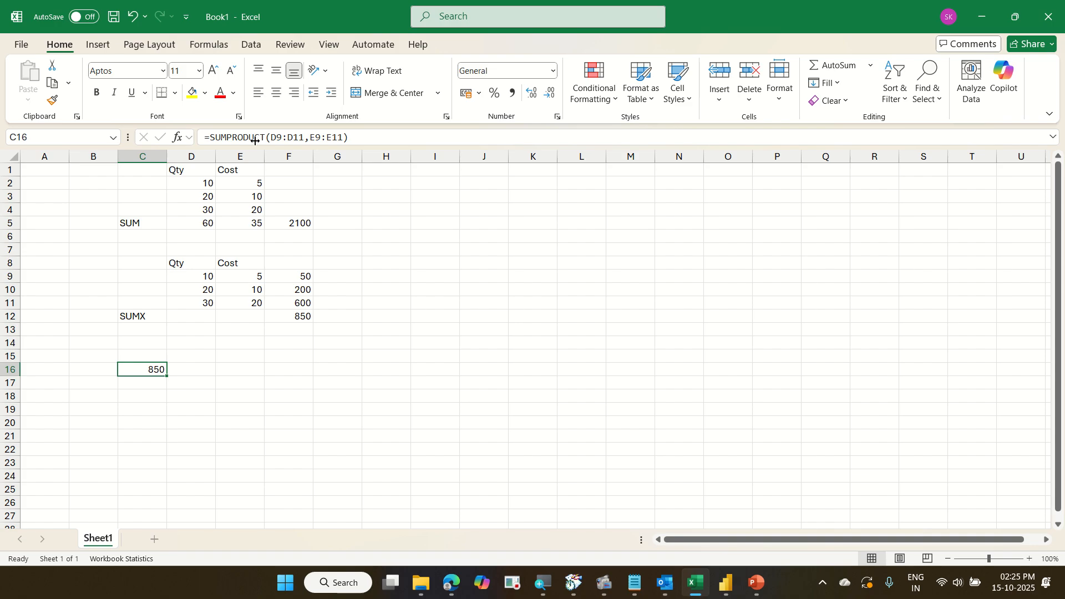
click(21, 45)
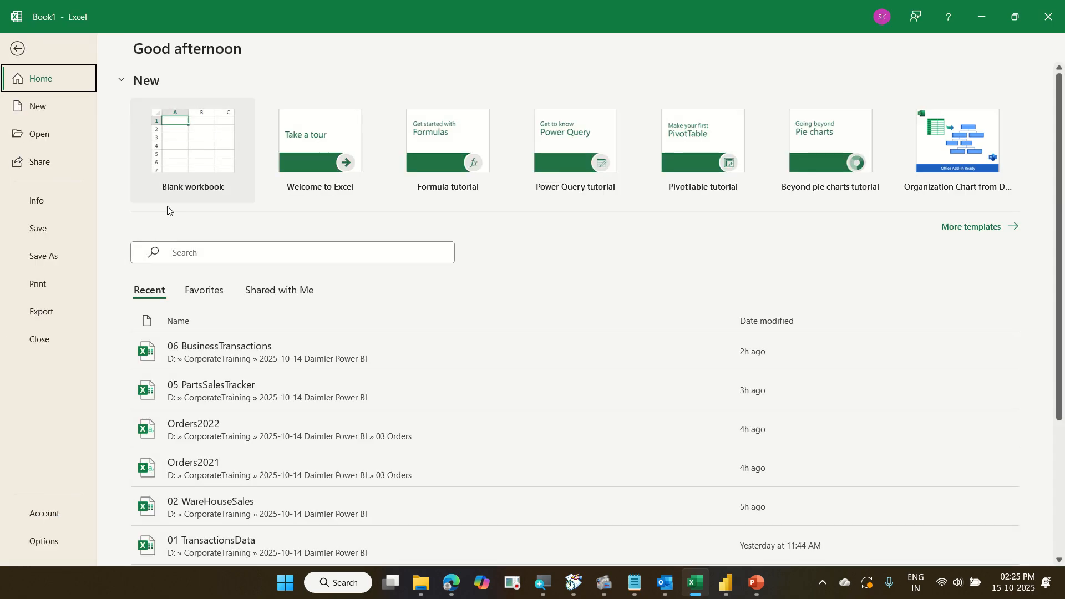
click(253, 338)
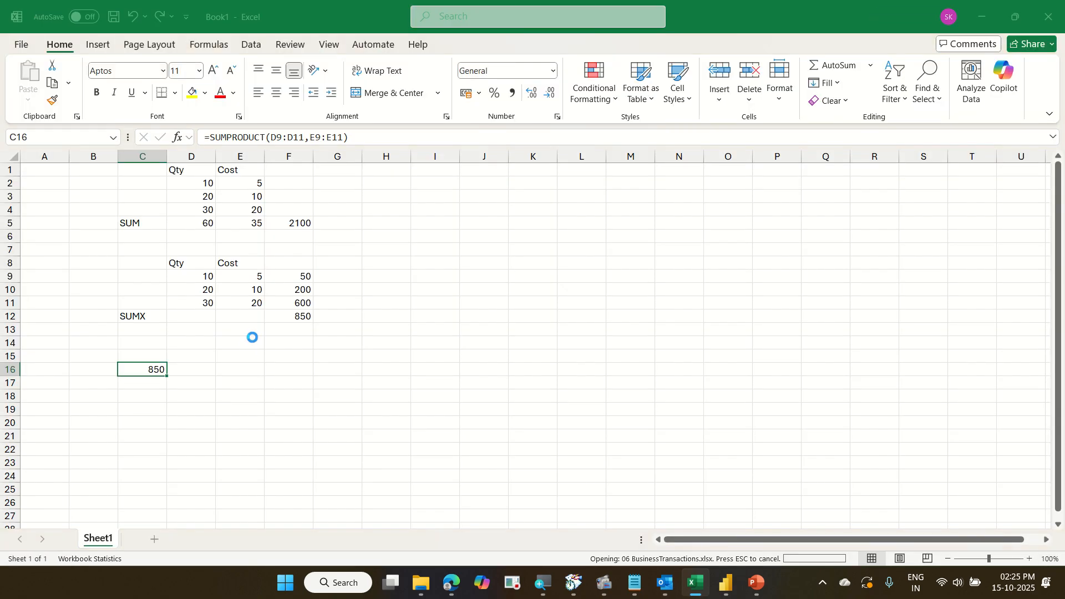
Browse the workbook's sheets and review the GeographicData states and region IDs, then return to Power BI.
key(ctrl+Page_Down)
key(ctrl+Page_Down)
key(ctrl+Page_Down)
key(ctrl+Page_Down)
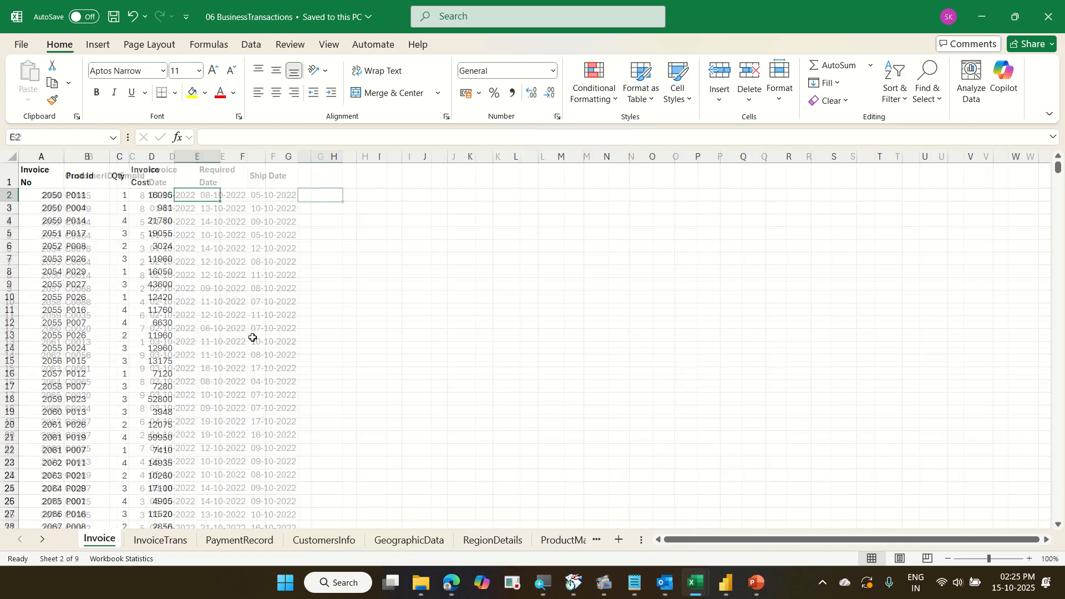
key(ctrl+Page_Down)
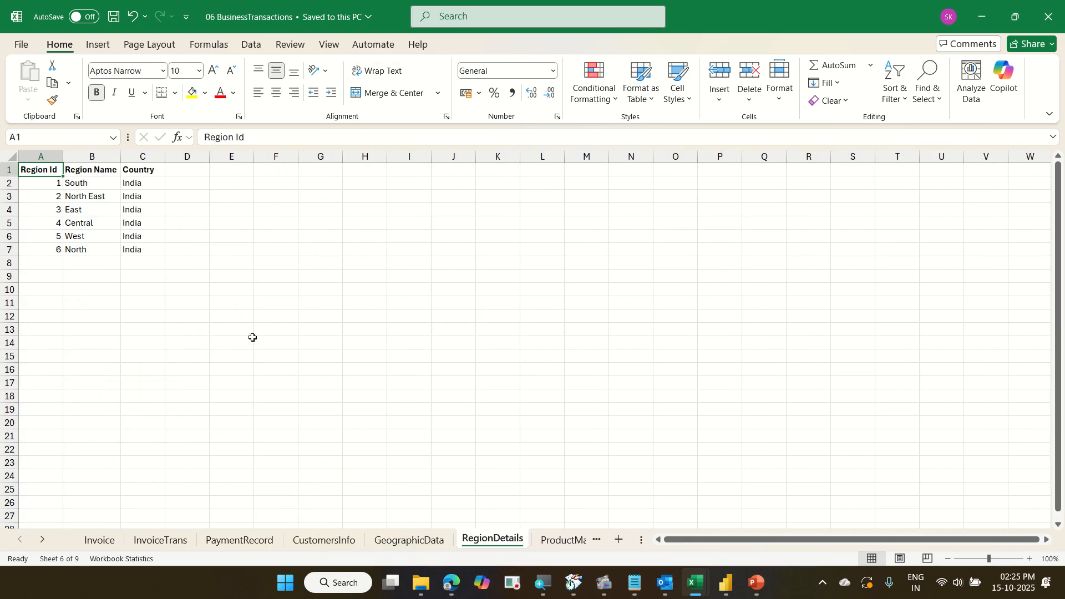
key(ctrl+Page_Up)
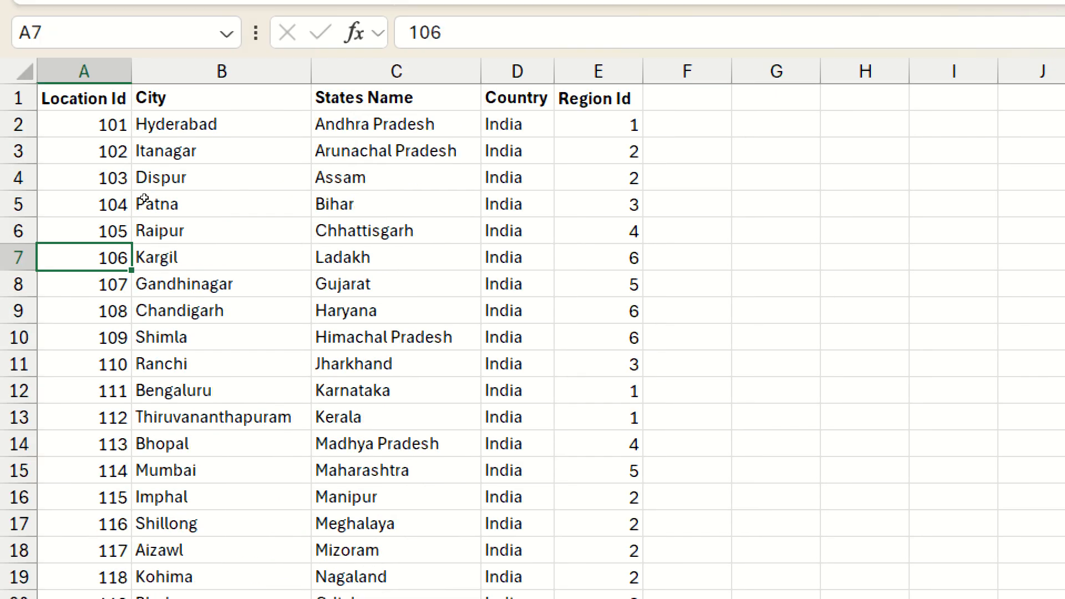
scroll(214, 239, down, 5)
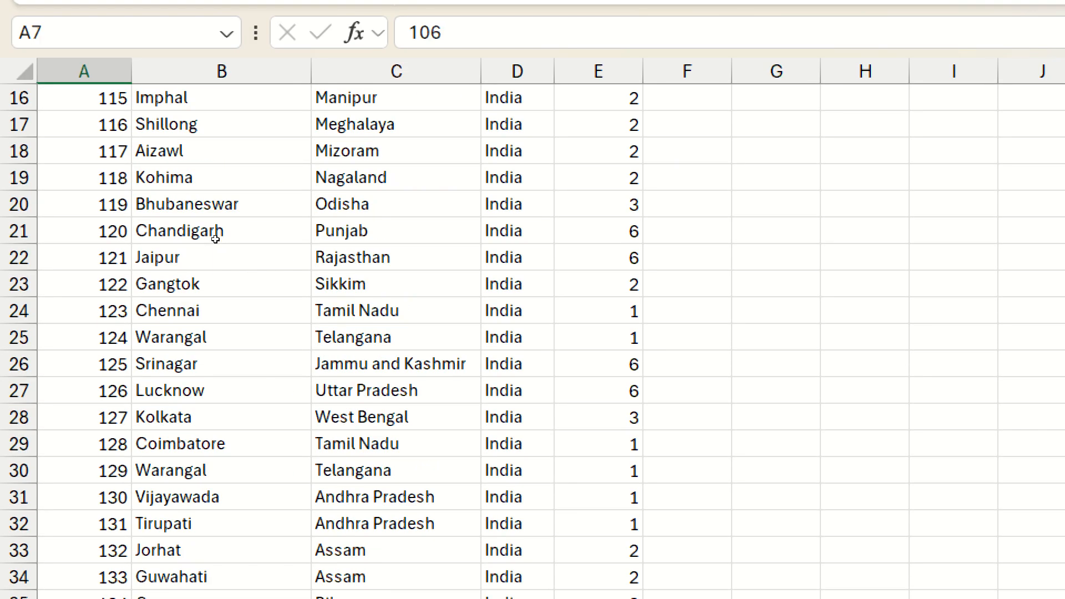
scroll(214, 238, down, 5)
scroll(178, 285, down, 5)
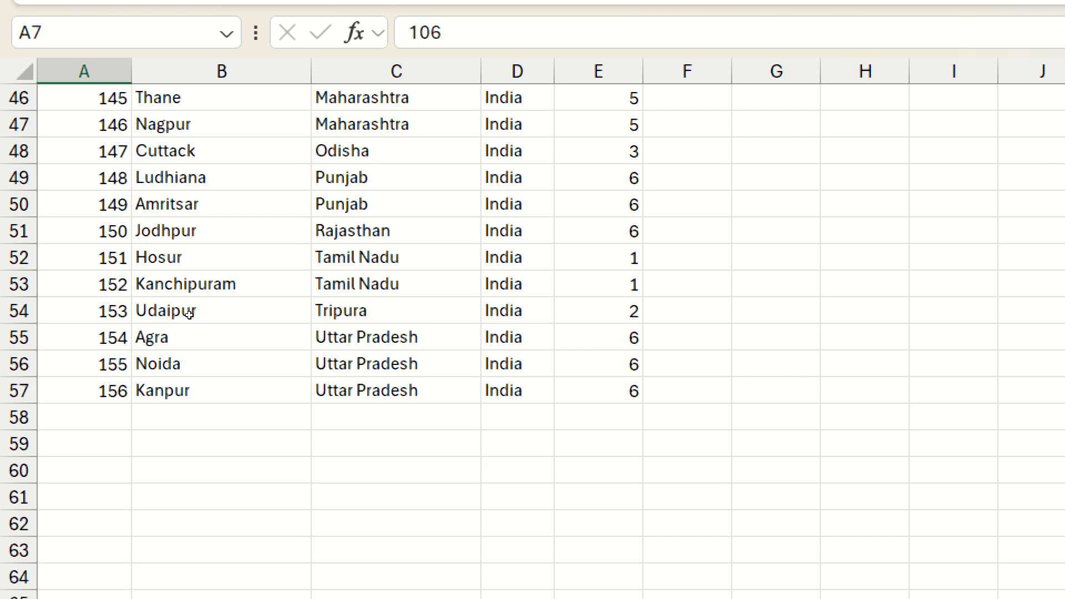
scroll(167, 290, up, 12)
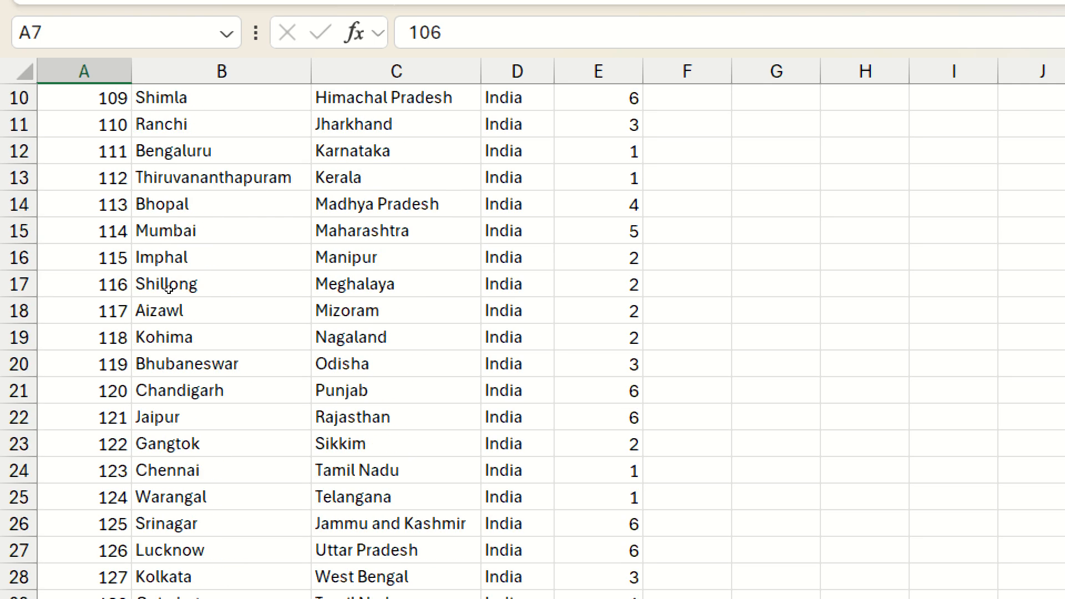
scroll(168, 289, up, 3)
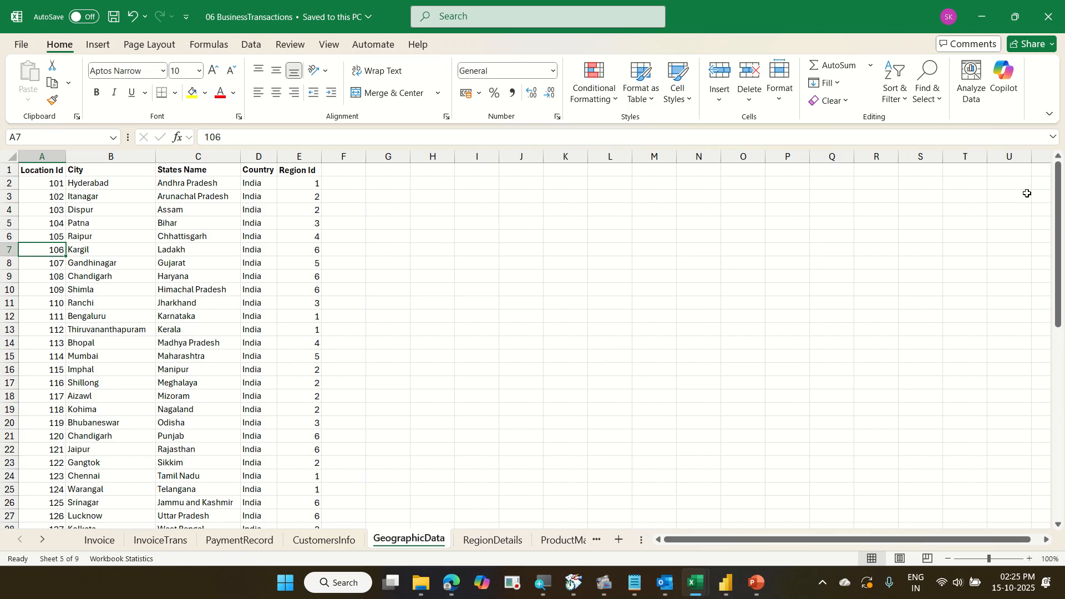
key(alt+Tab)
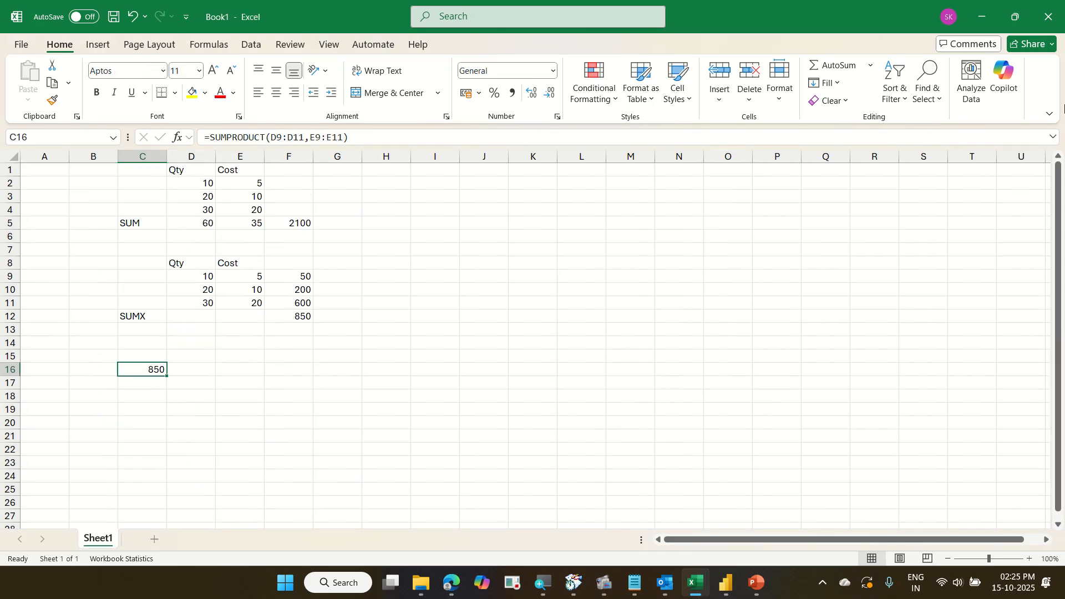
click(985, 14)
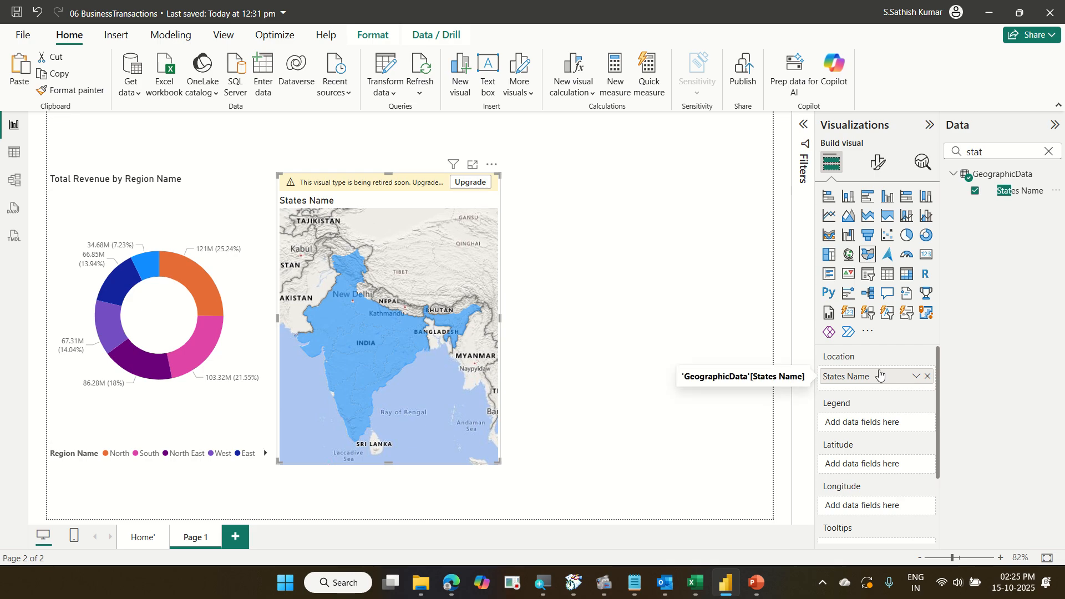
Search the fields for Total Revenue and add it to the filled map's tooltips.
click(989, 150)
key(ctrl+a)
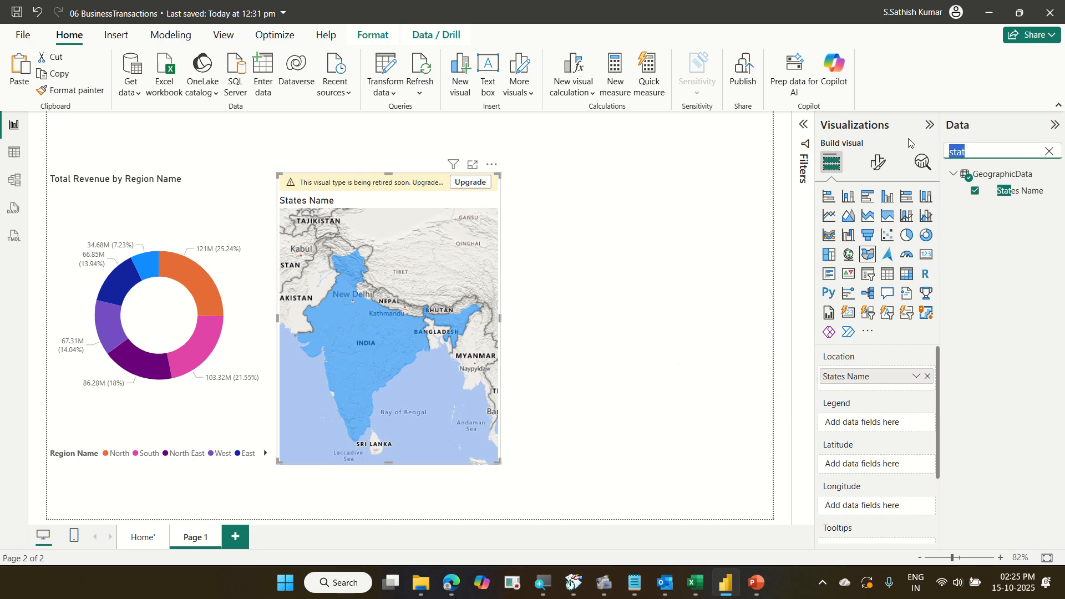
text(tot)
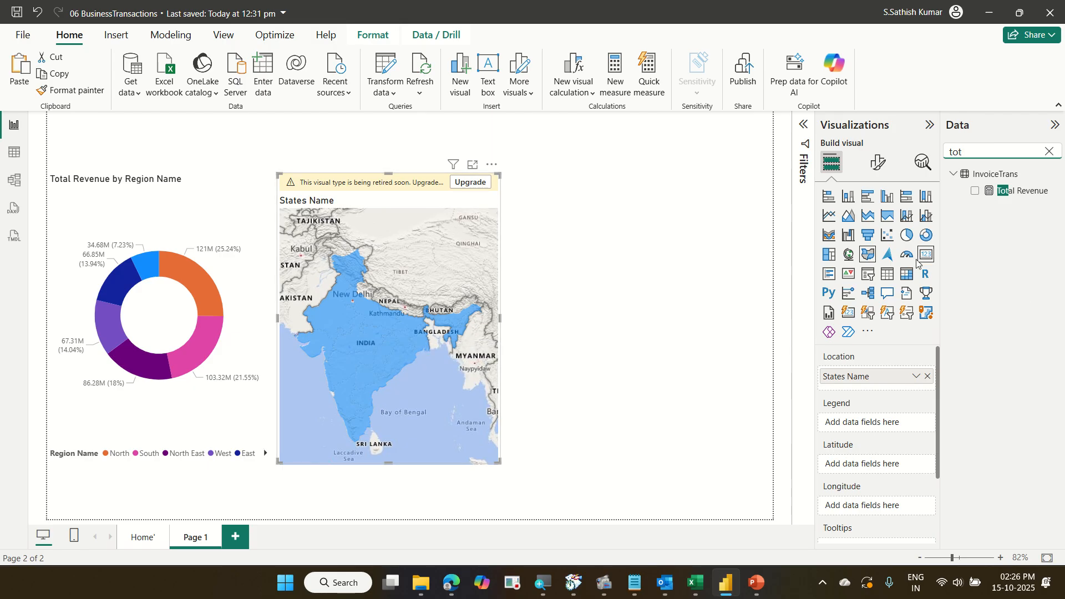
scroll(875, 452, down, 3)
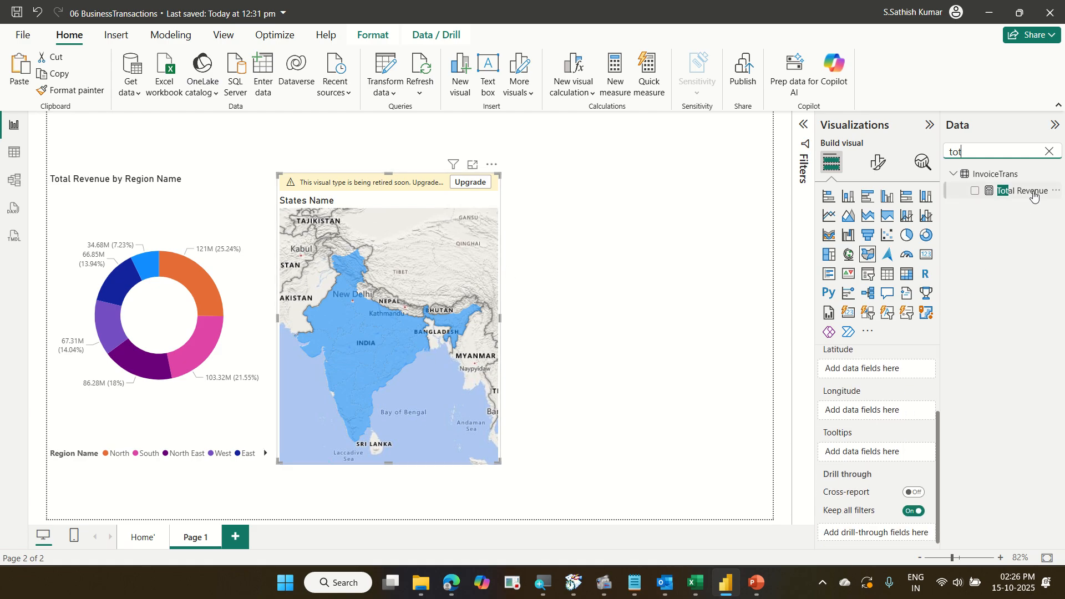
drag(1033, 194, 911, 458)
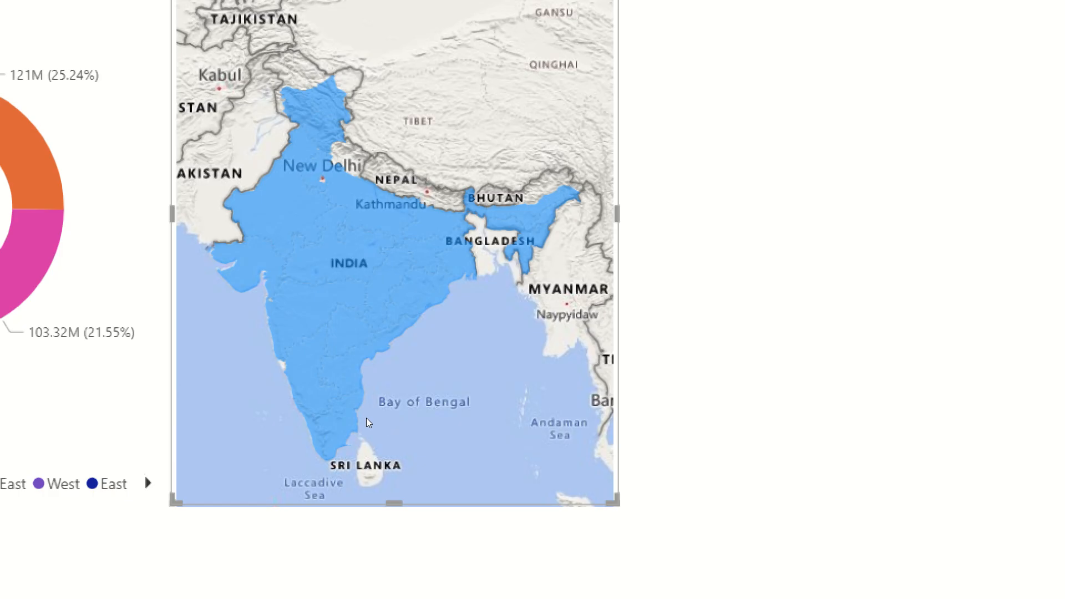
Open conditional formatting for the filled map's fill colors and apply a Gradient style based on Total Revenue.
mouse_move(367, 420)
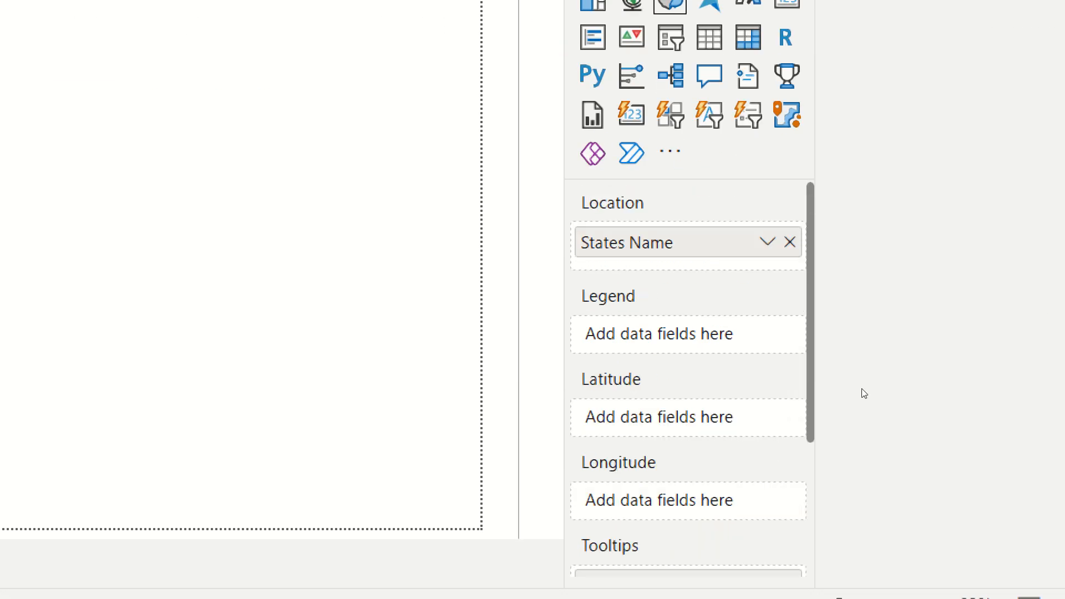
scroll(864, 394, down, 3)
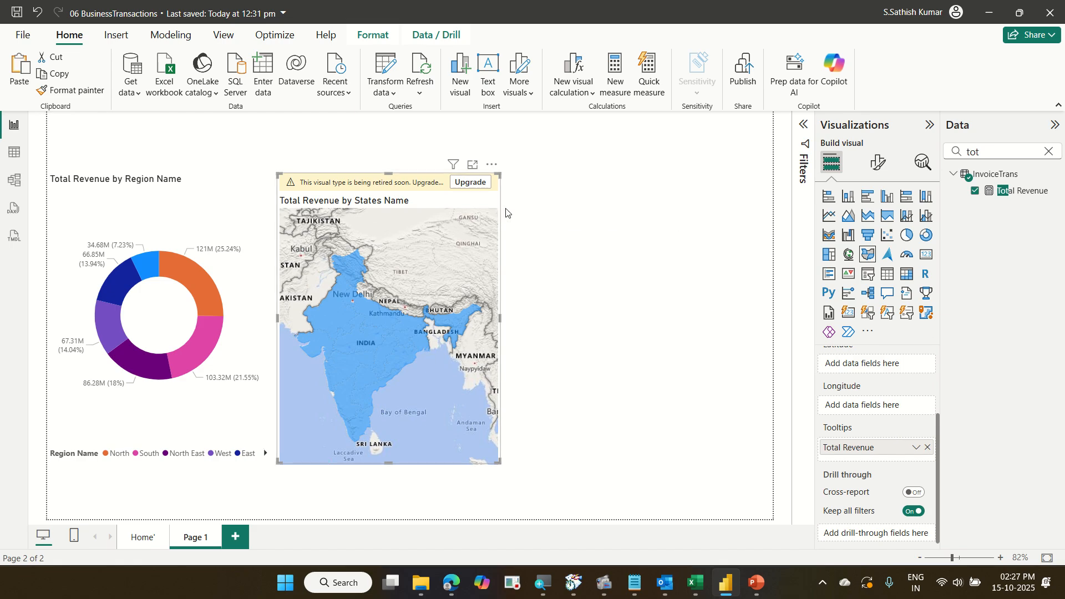
click(875, 165)
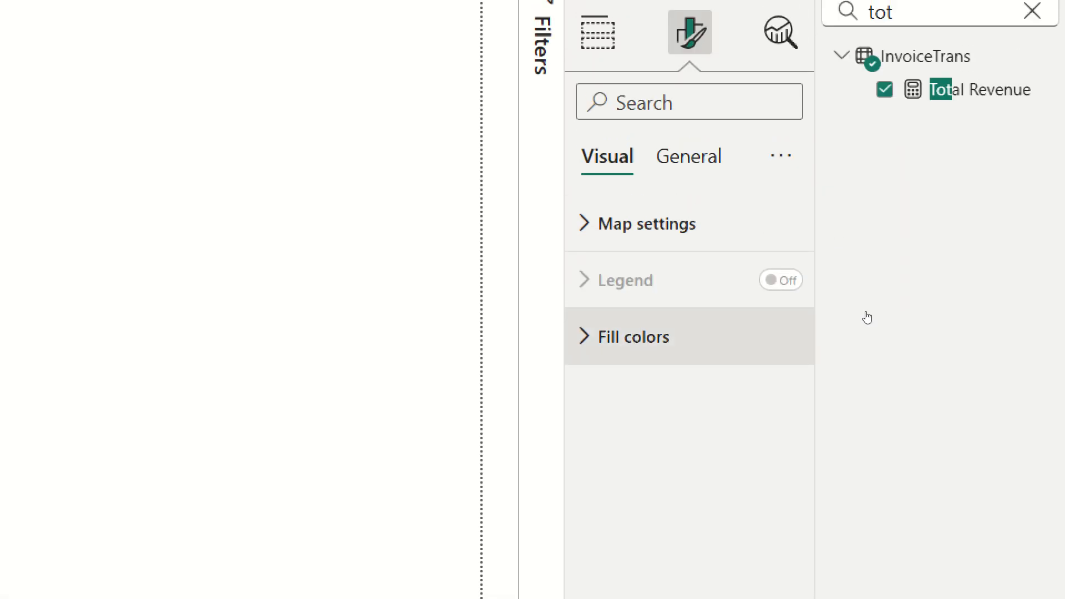
click(793, 333)
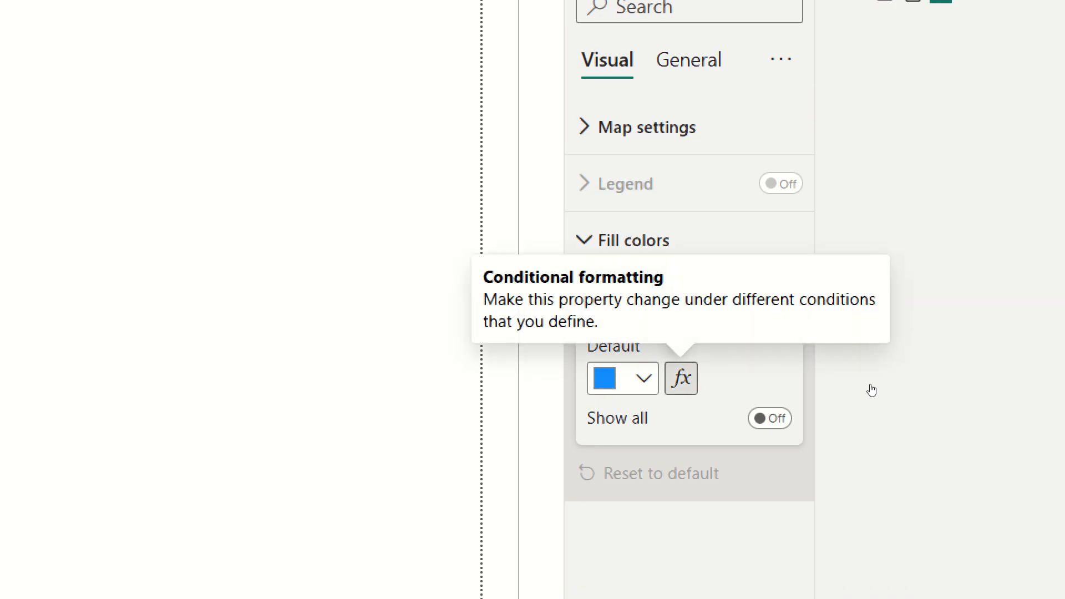
click(681, 378)
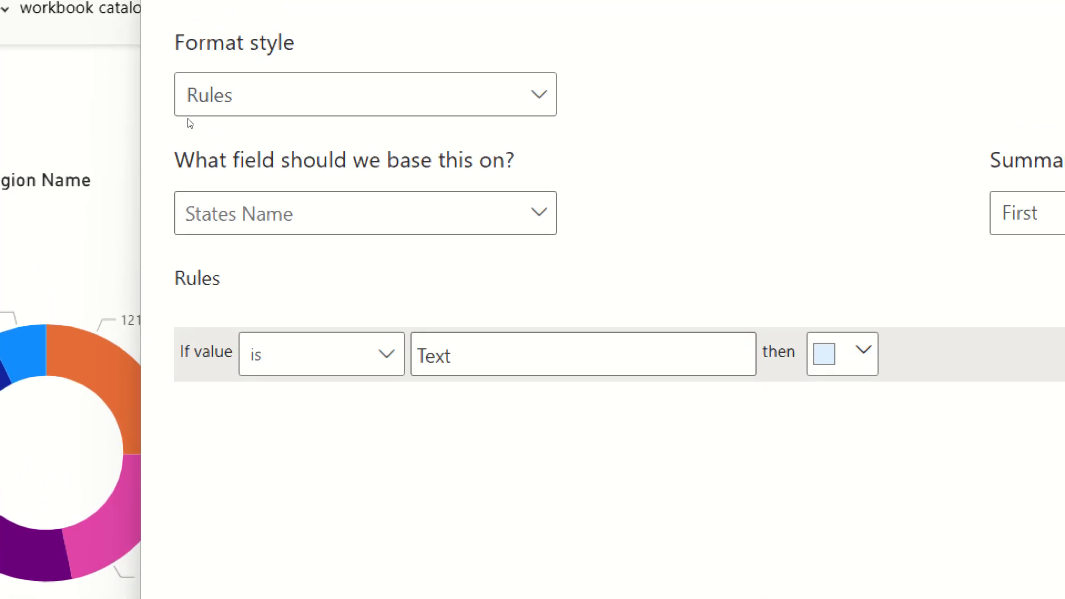
click(297, 85)
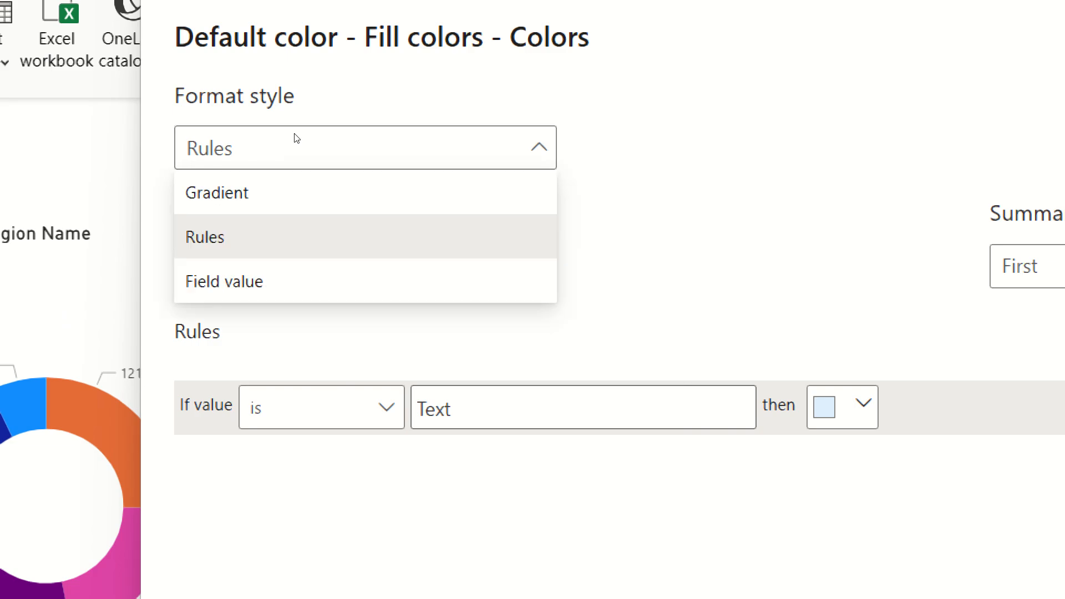
key(Up)
key(Return)
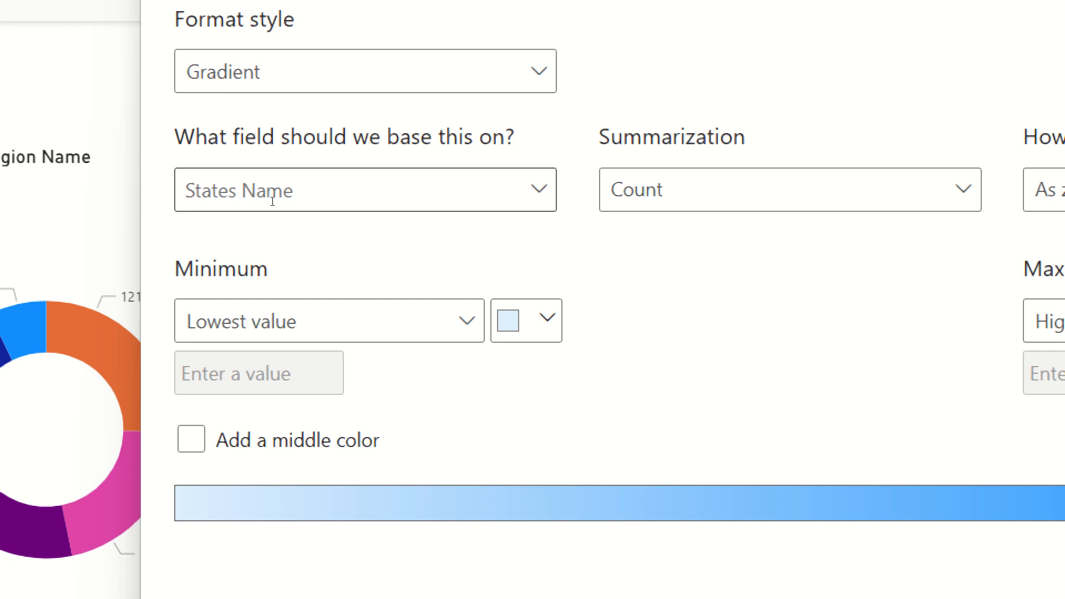
click(404, 204)
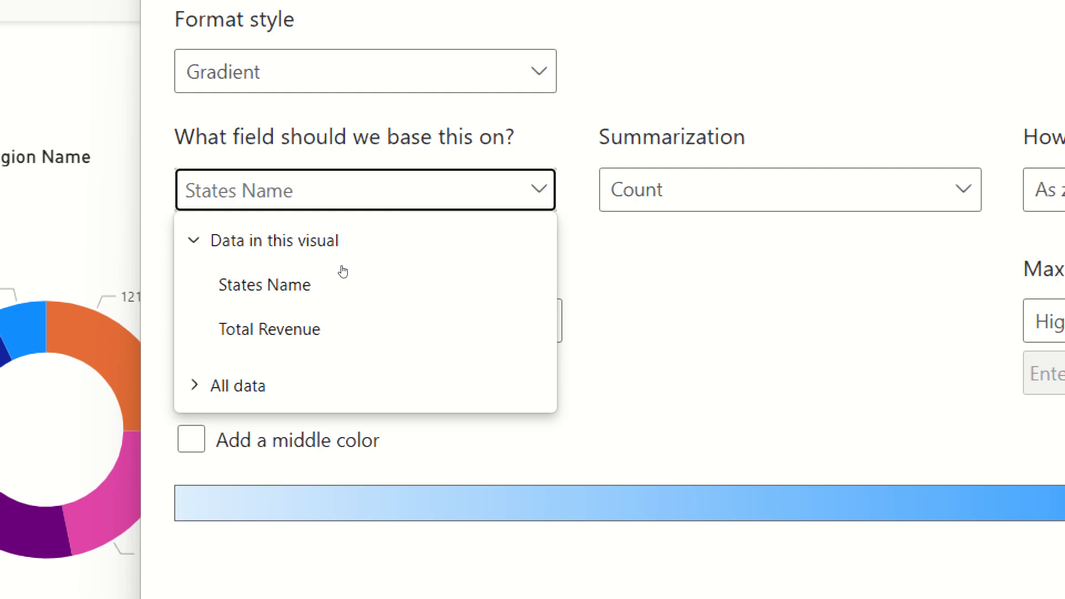
click(296, 328)
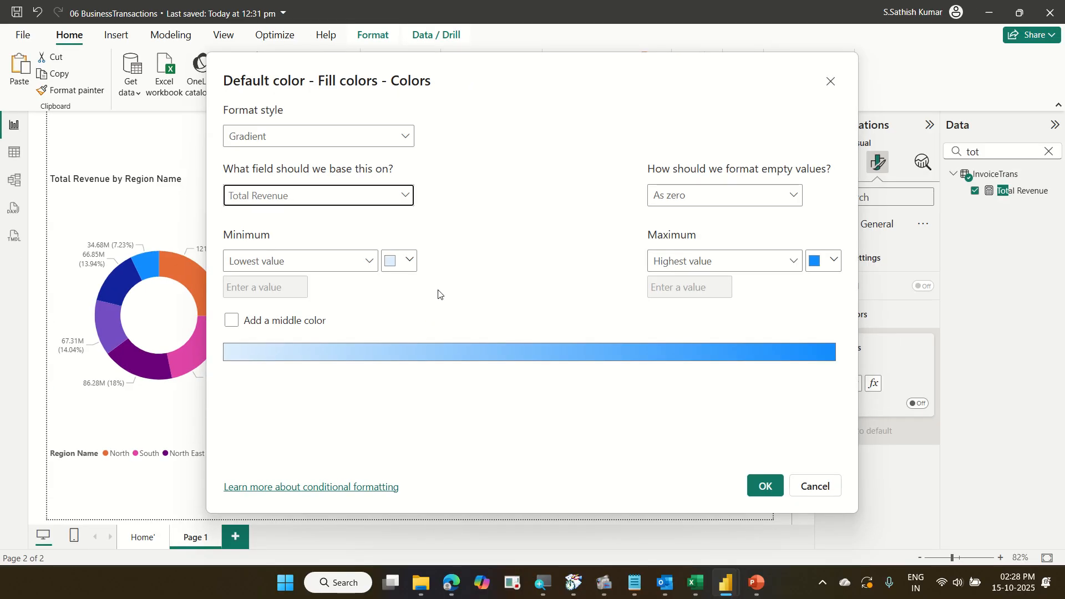
Set the gradient's minimum colour to red and add a middle colour.
click(410, 260)
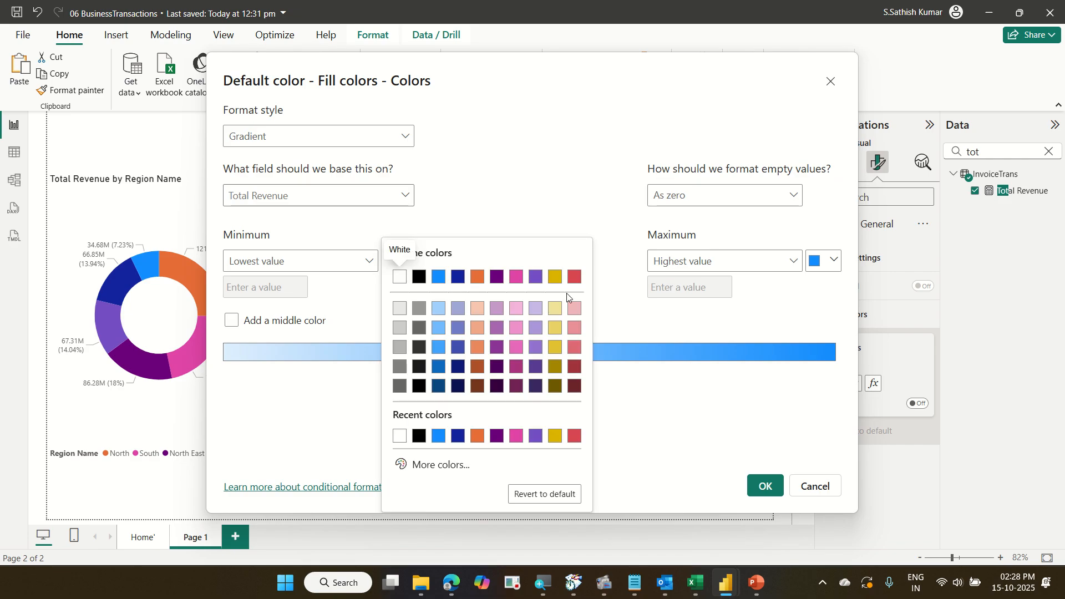
click(574, 277)
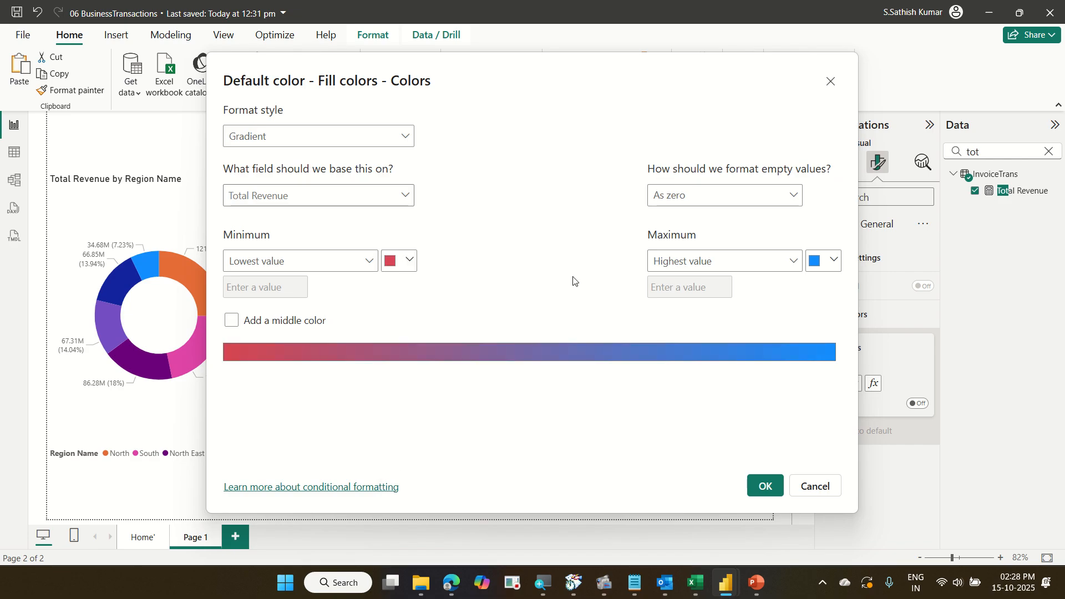
click(293, 324)
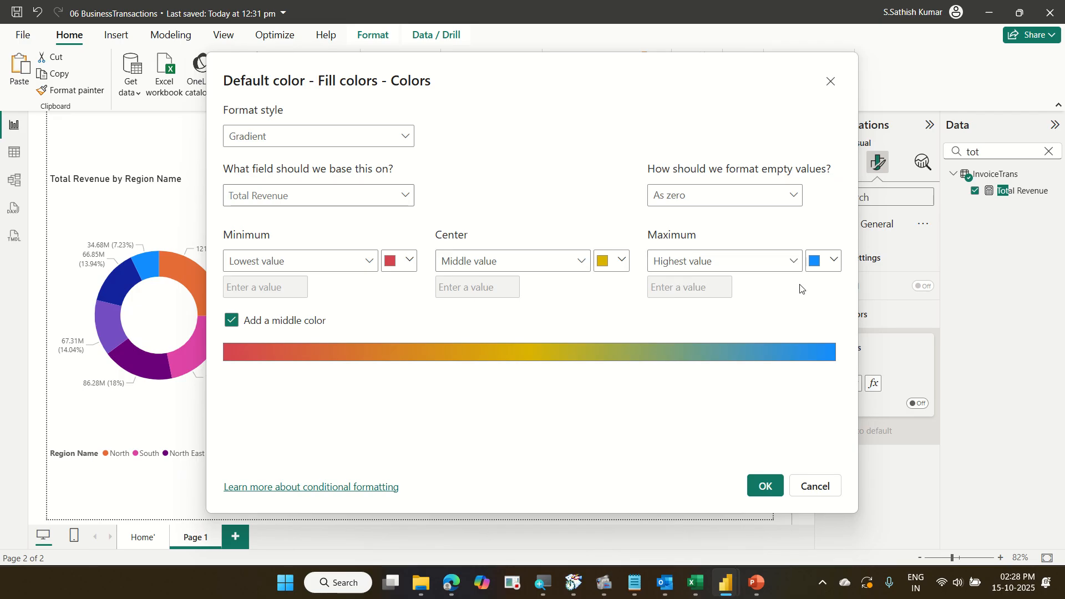
Set the gradient's maximum colour to a custom green and apply the conditional formatting.
click(832, 261)
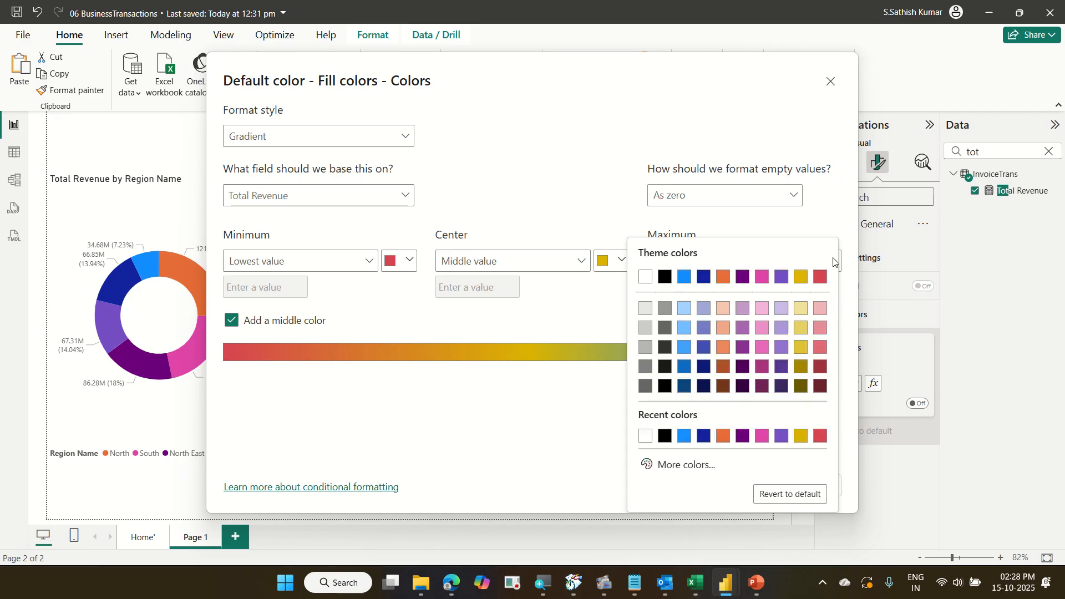
click(679, 464)
click(707, 422)
click(799, 291)
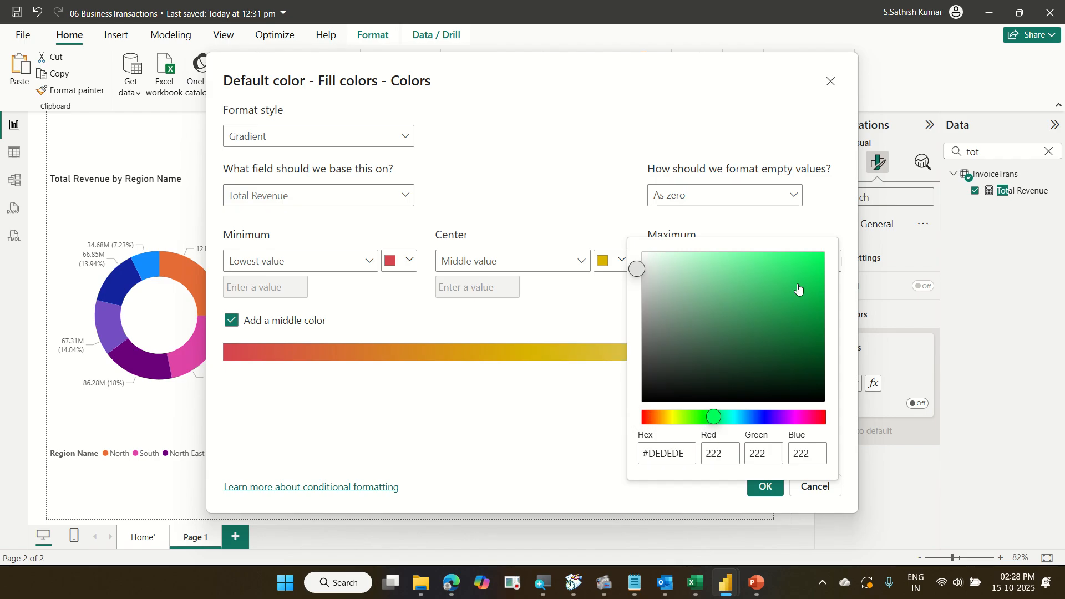
drag(799, 291, 802, 264)
click(813, 205)
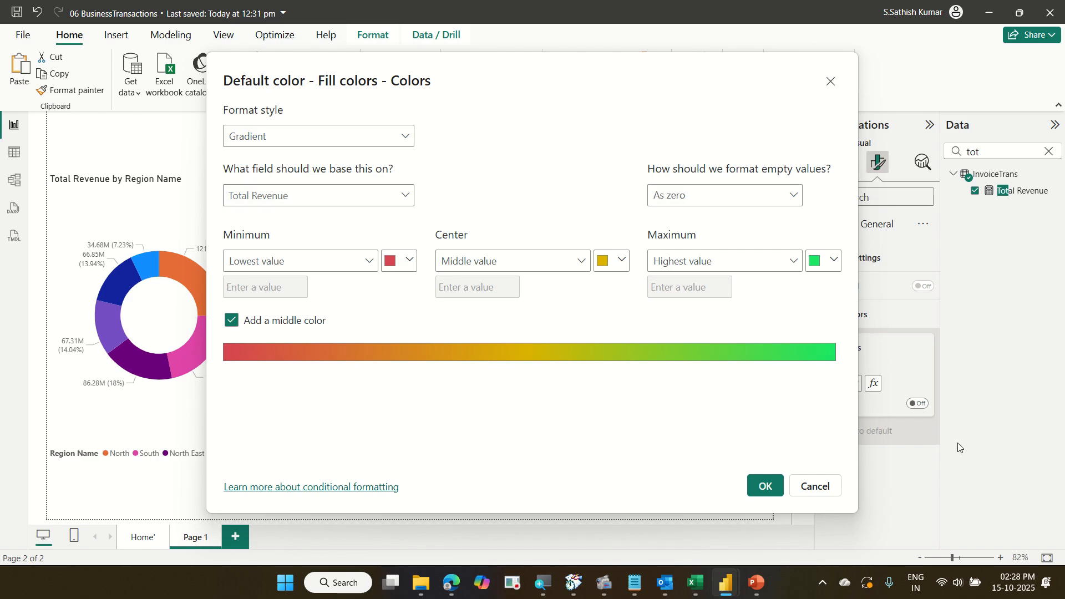
click(766, 486)
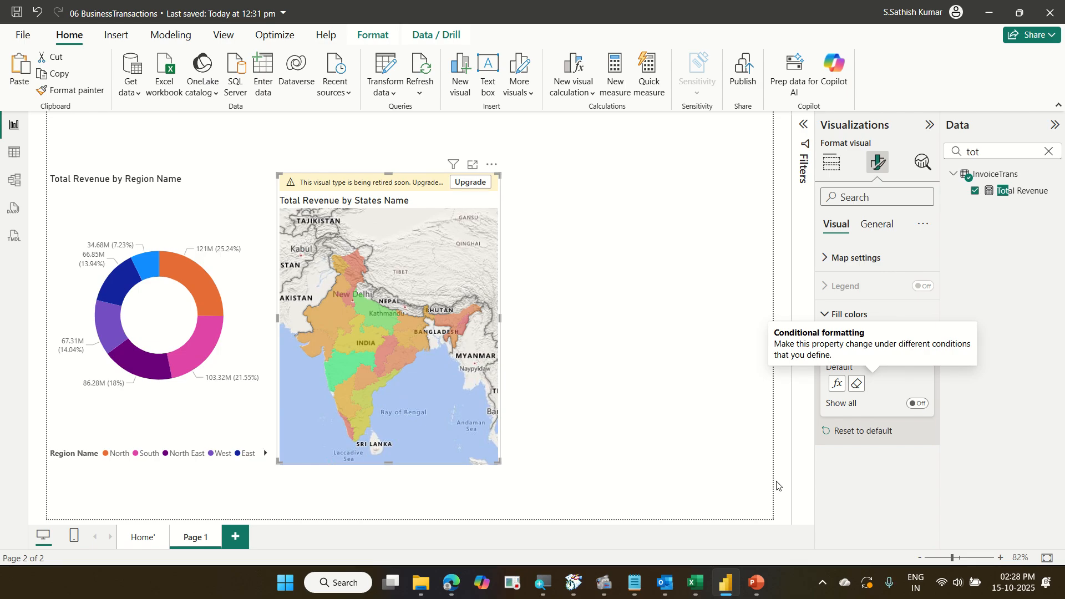
Reopen the fill color conditional formatting to review the gradient settings, then close it.
mouse_move(351, 364)
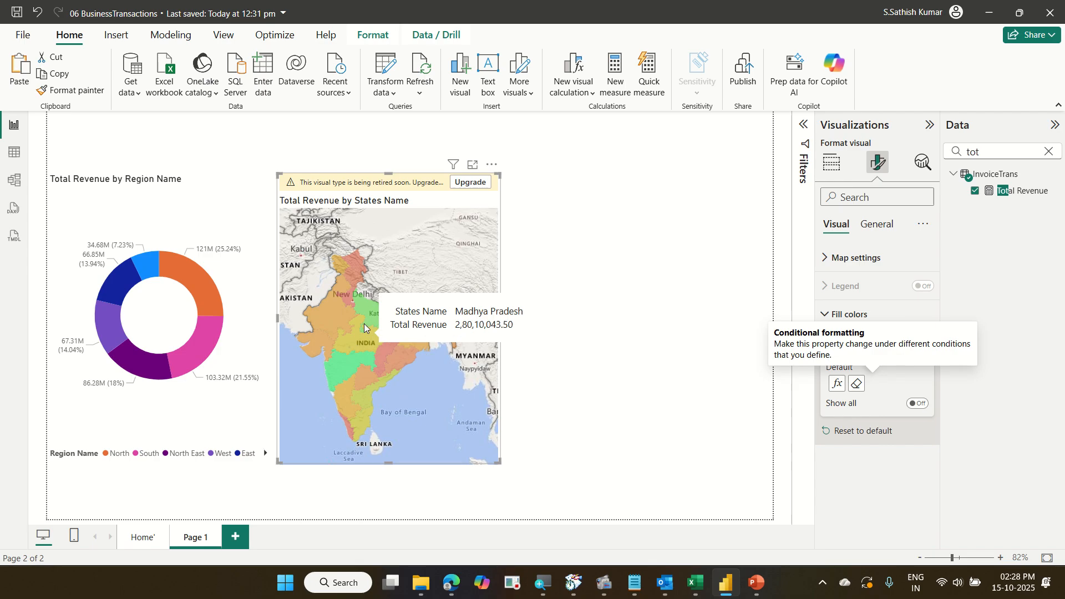
mouse_move(371, 314)
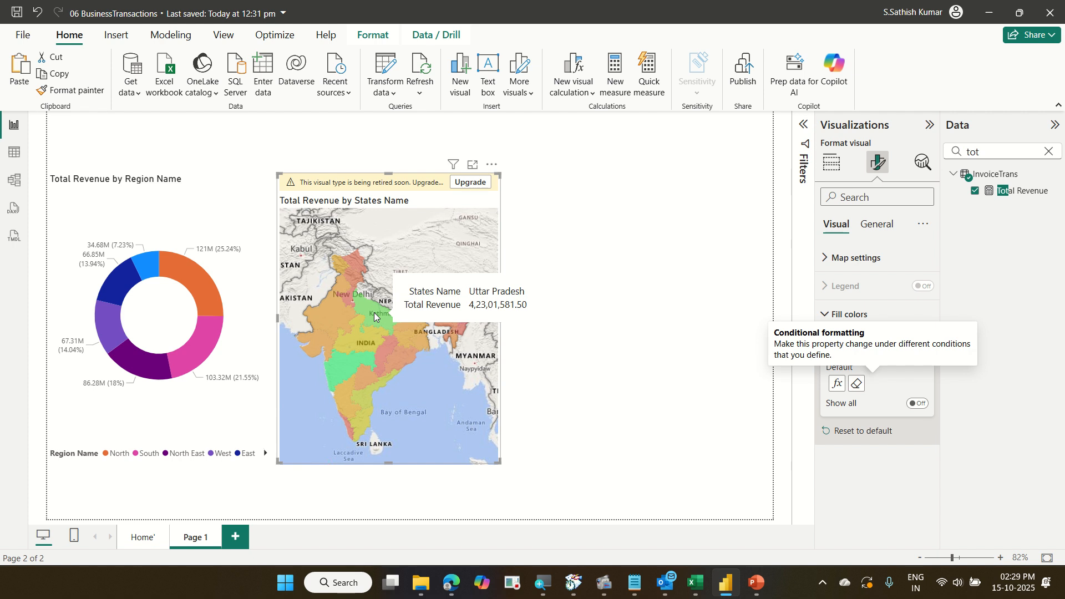
click(837, 383)
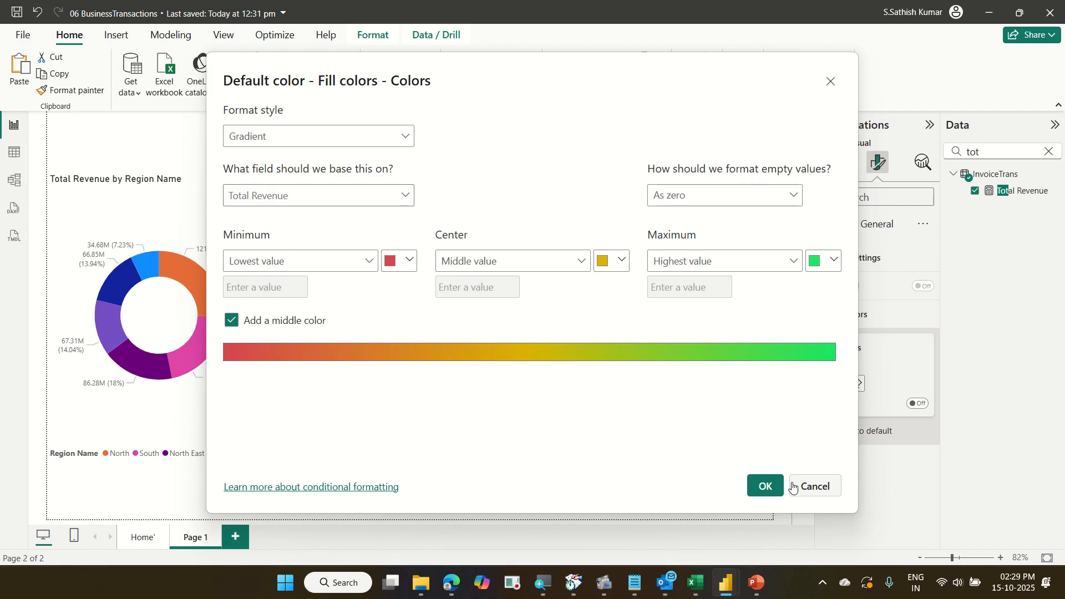
click(765, 488)
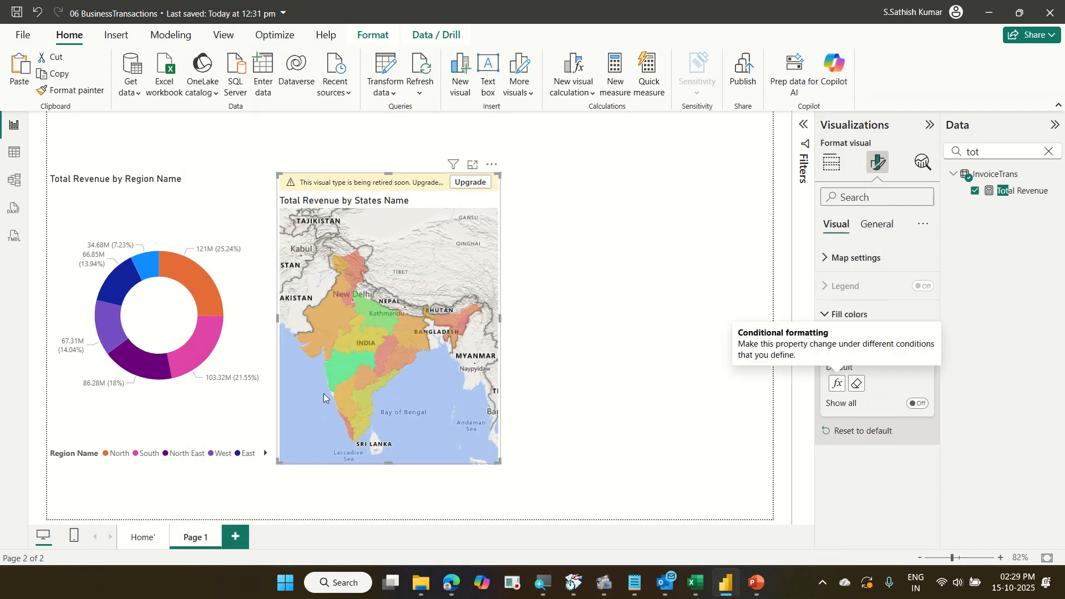
Select each region slice of the donut chart in turn to cross-filter the state map, then clear the selection.
mouse_move(210, 317)
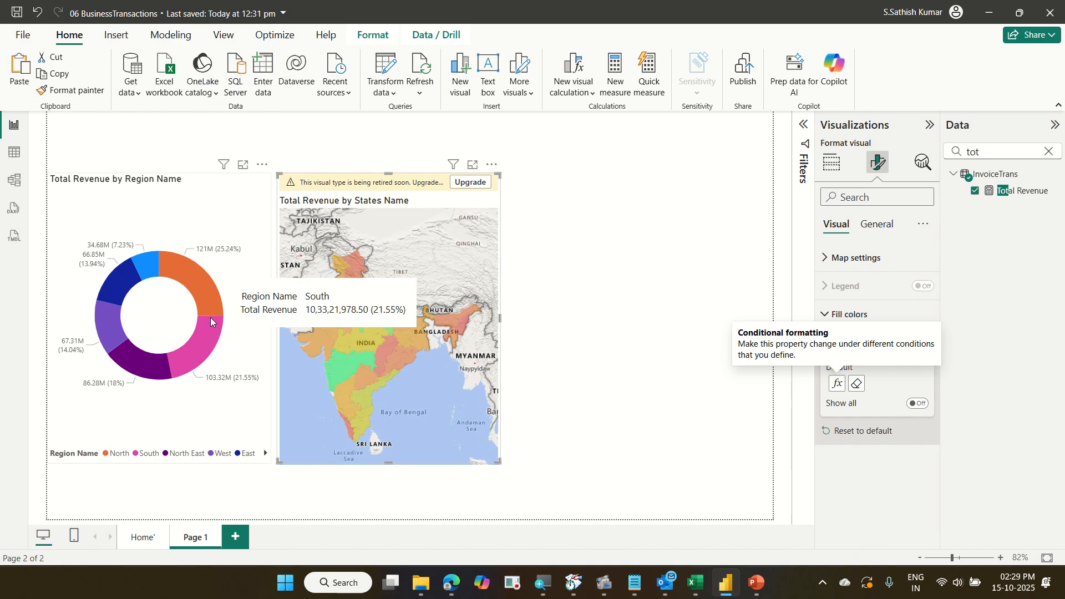
mouse_move(211, 290)
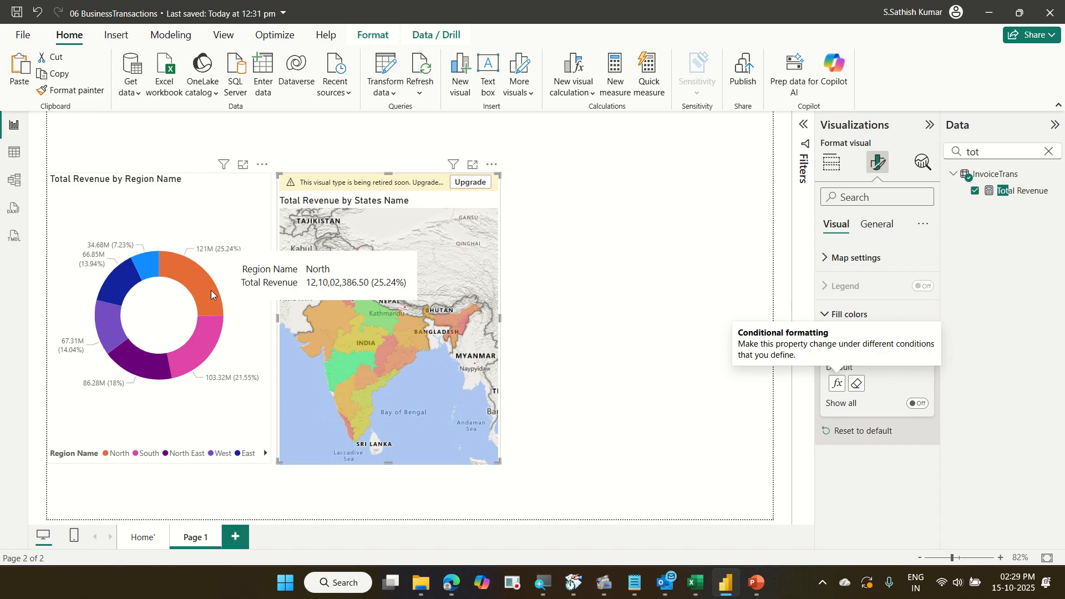
click(211, 291)
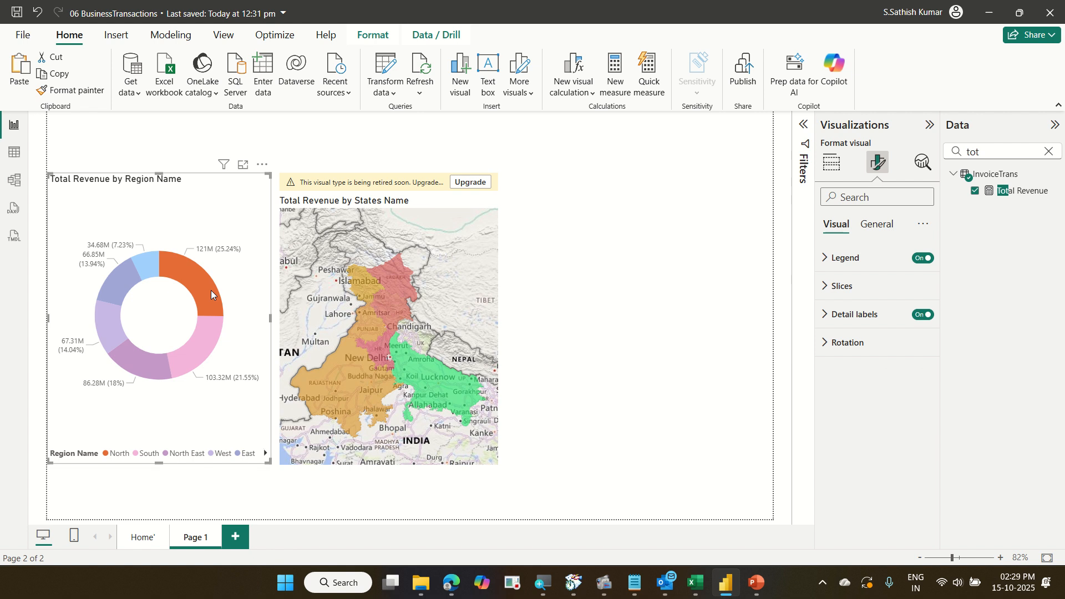
click(205, 325)
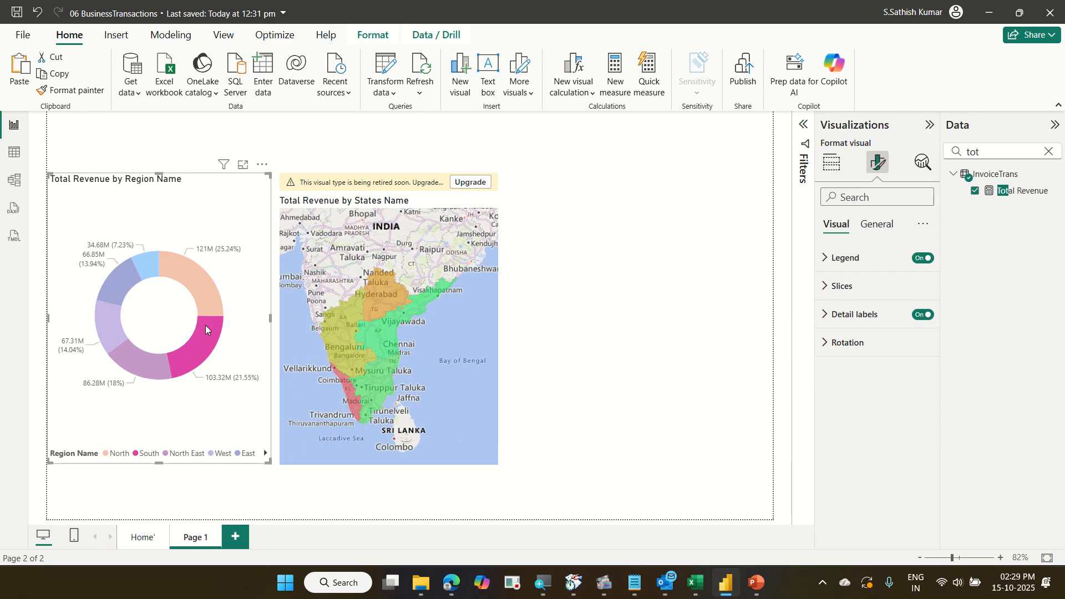
click(156, 356)
click(124, 337)
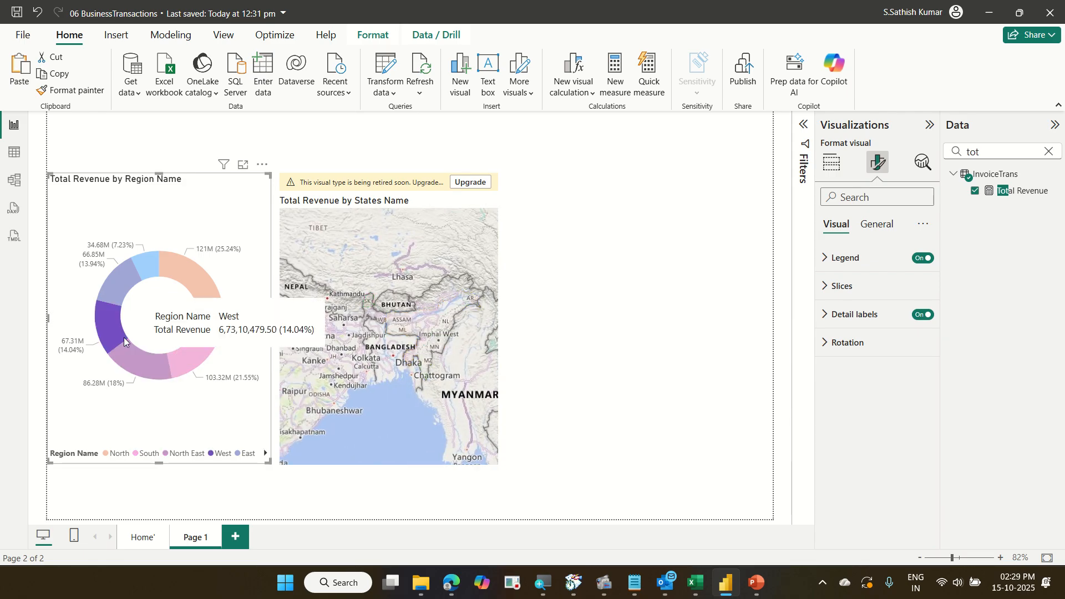
click(122, 293)
click(145, 274)
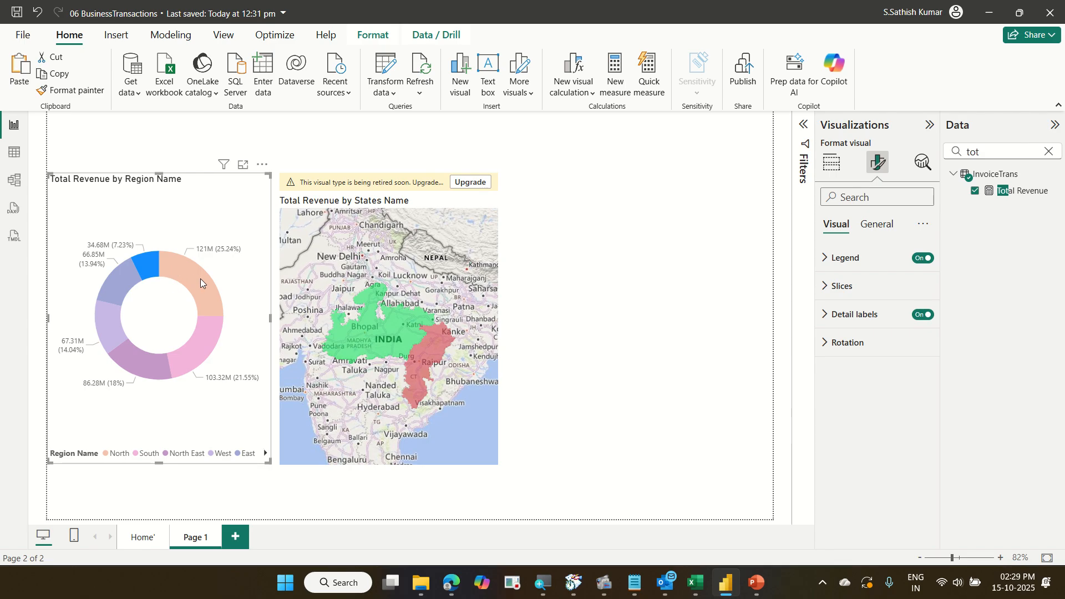
click(204, 297)
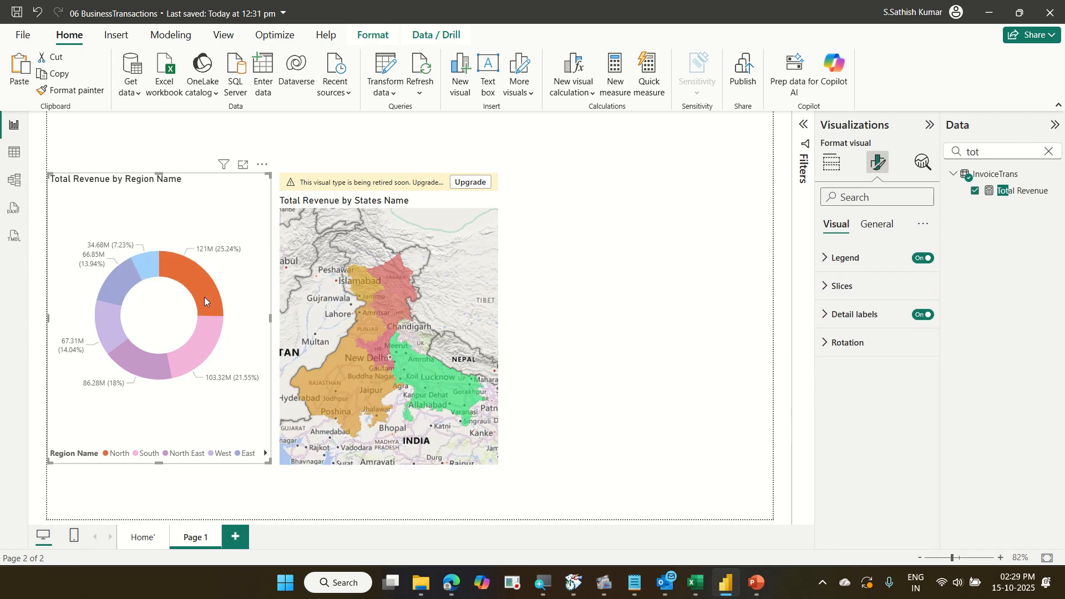
click(208, 328)
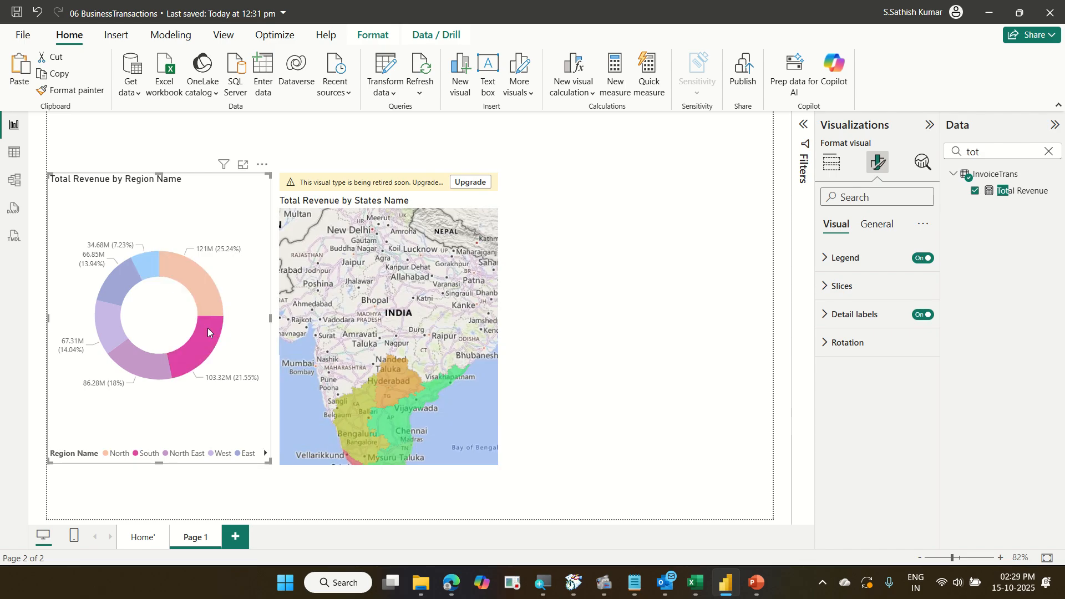
click(156, 358)
click(119, 325)
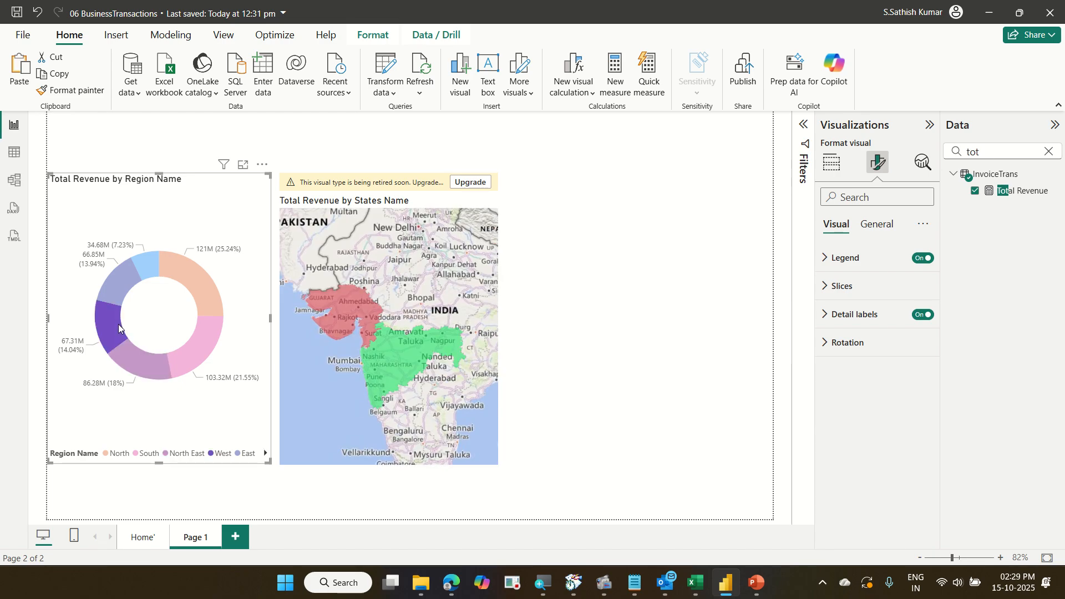
click(132, 287)
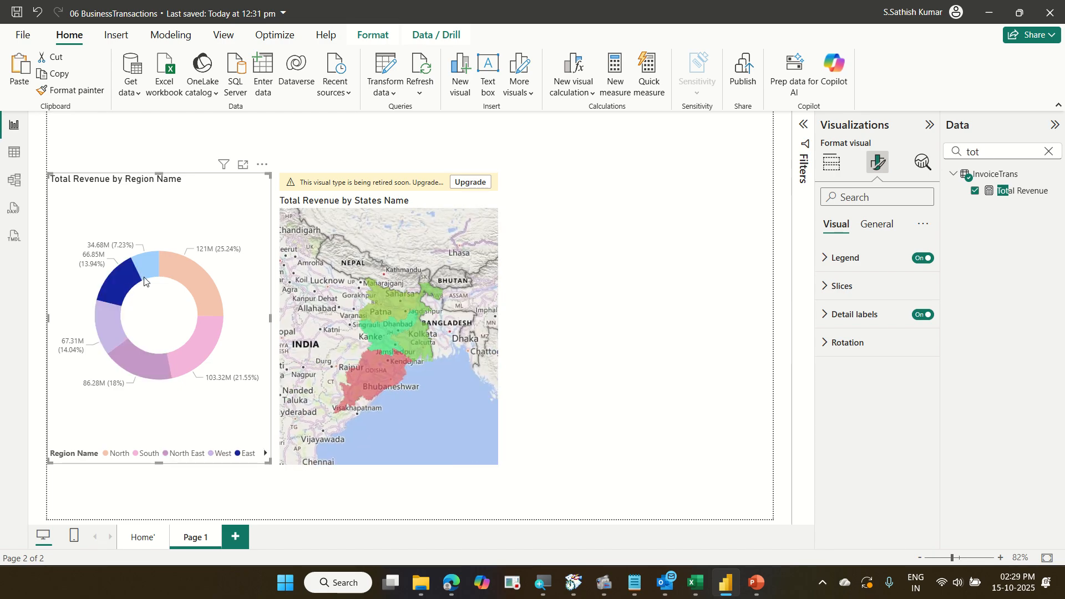
click(199, 285)
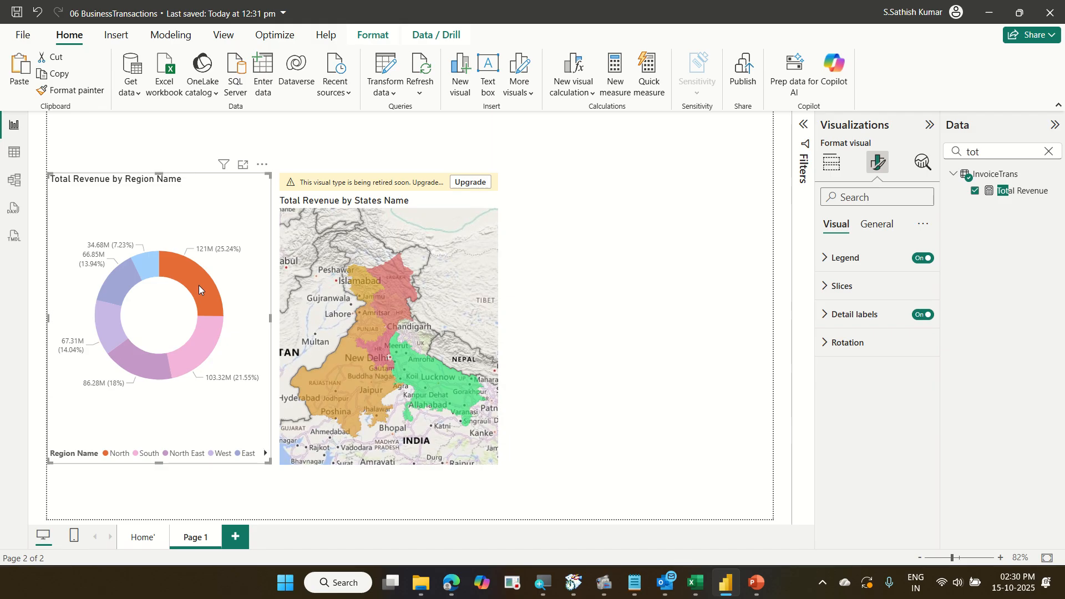
click(199, 285)
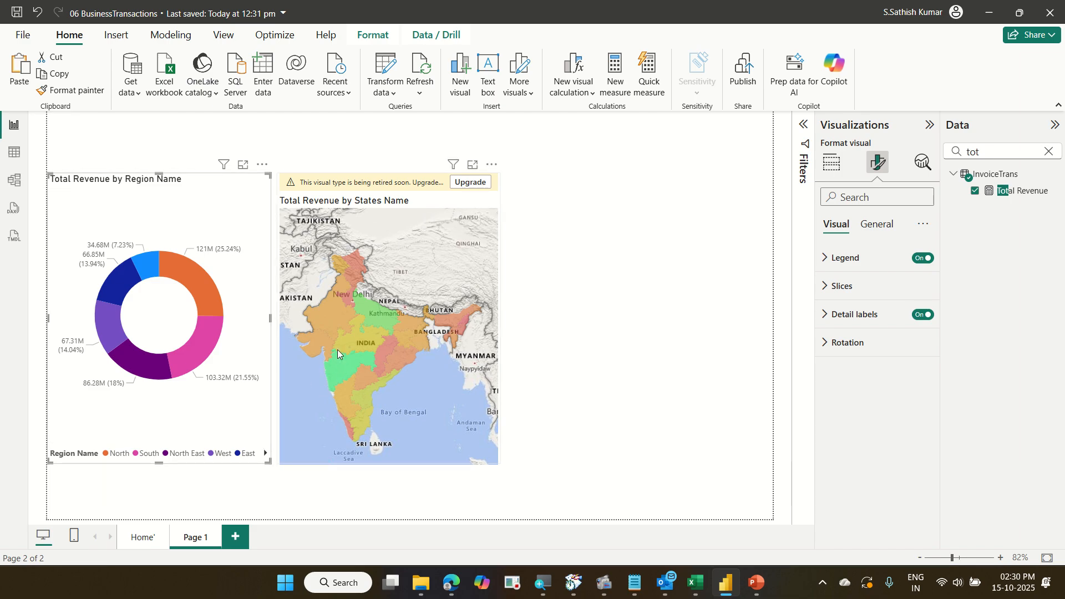
Try the Map visual type on the state visual, return to Filled map, then upgrade it to an Azure map.
mouse_move(364, 358)
click(830, 163)
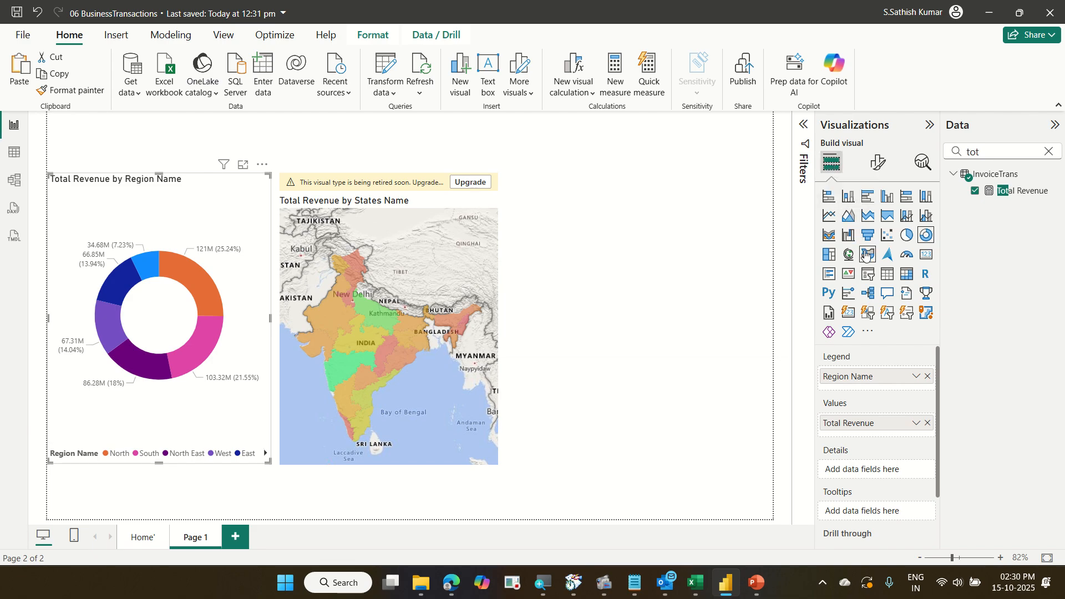
click(444, 224)
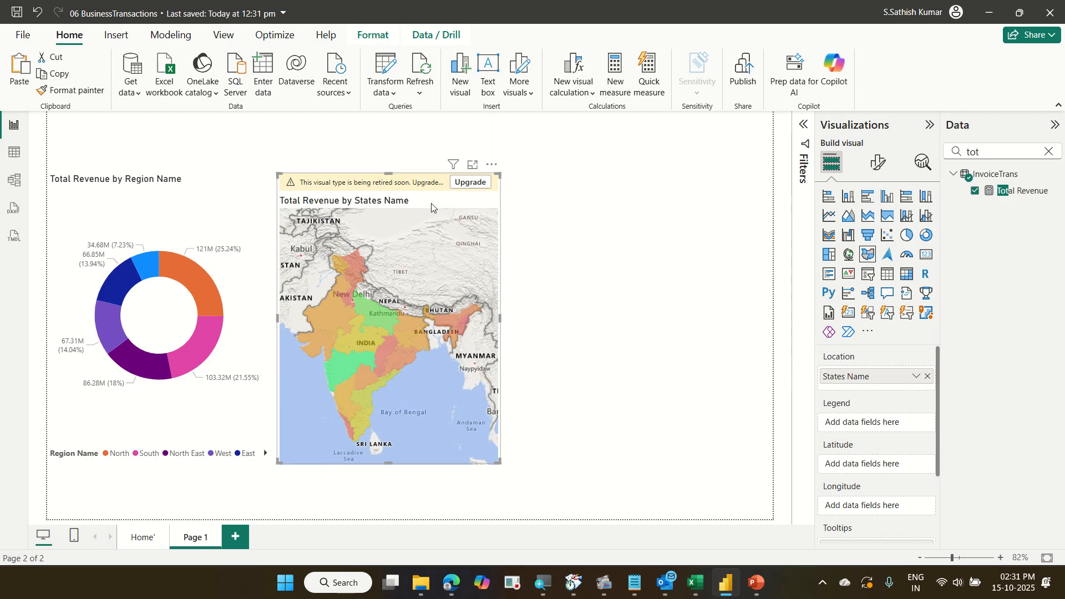
click(850, 255)
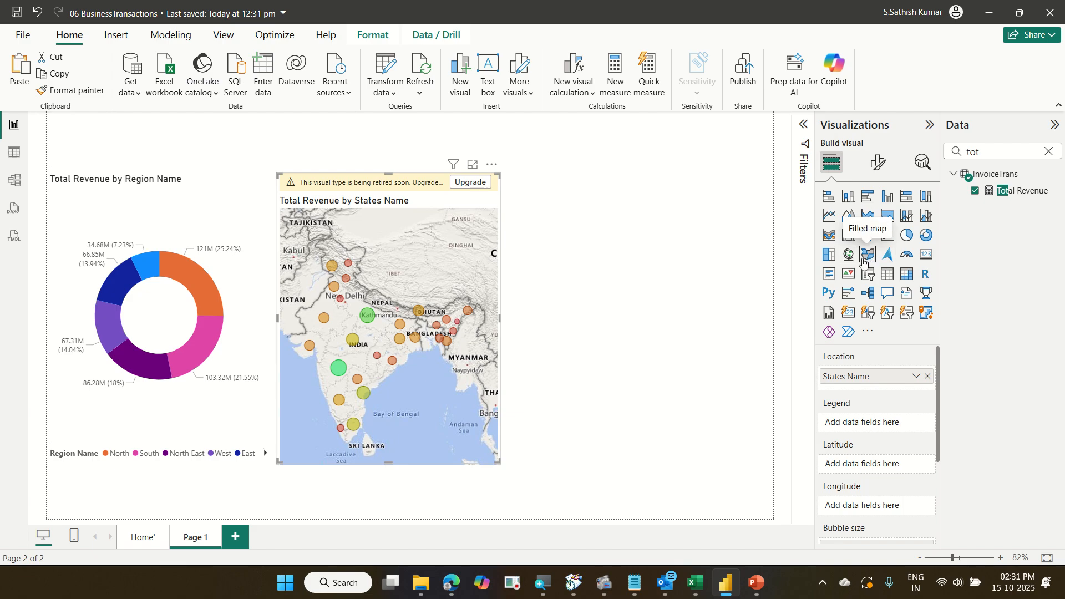
click(863, 262)
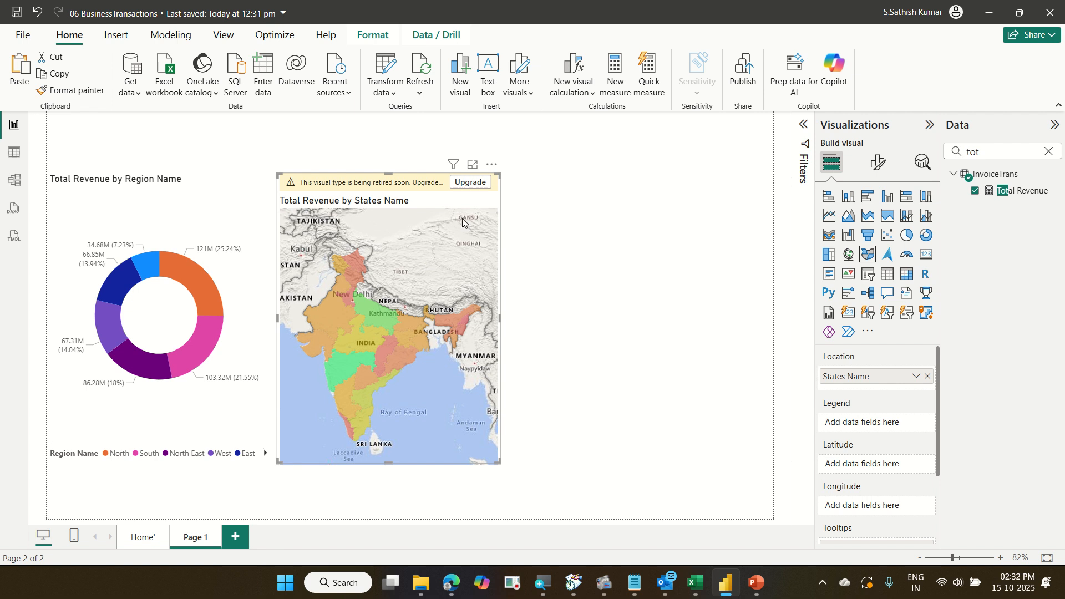
click(485, 184)
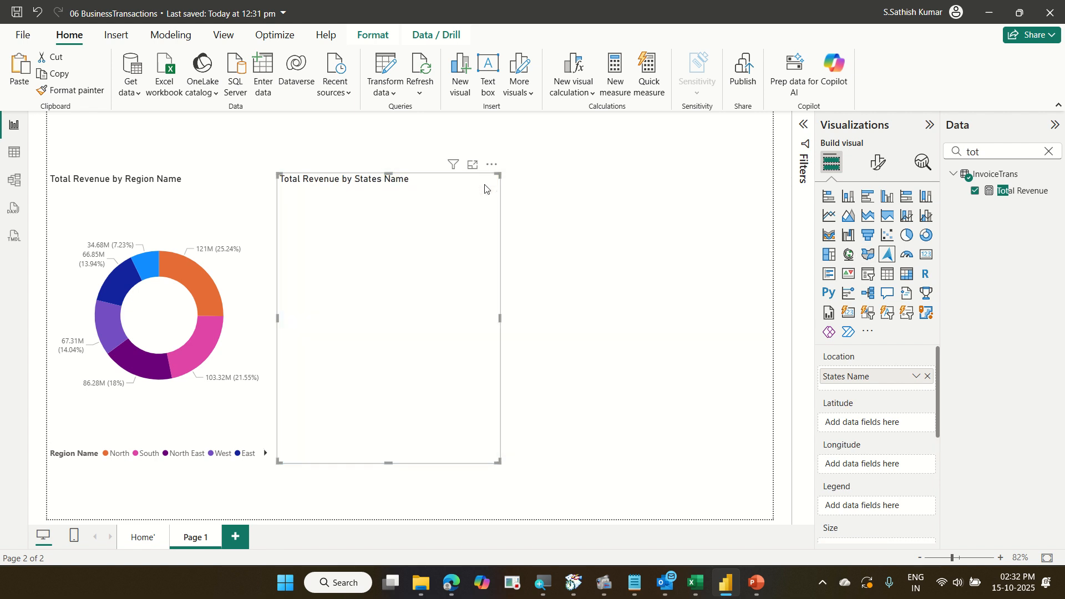
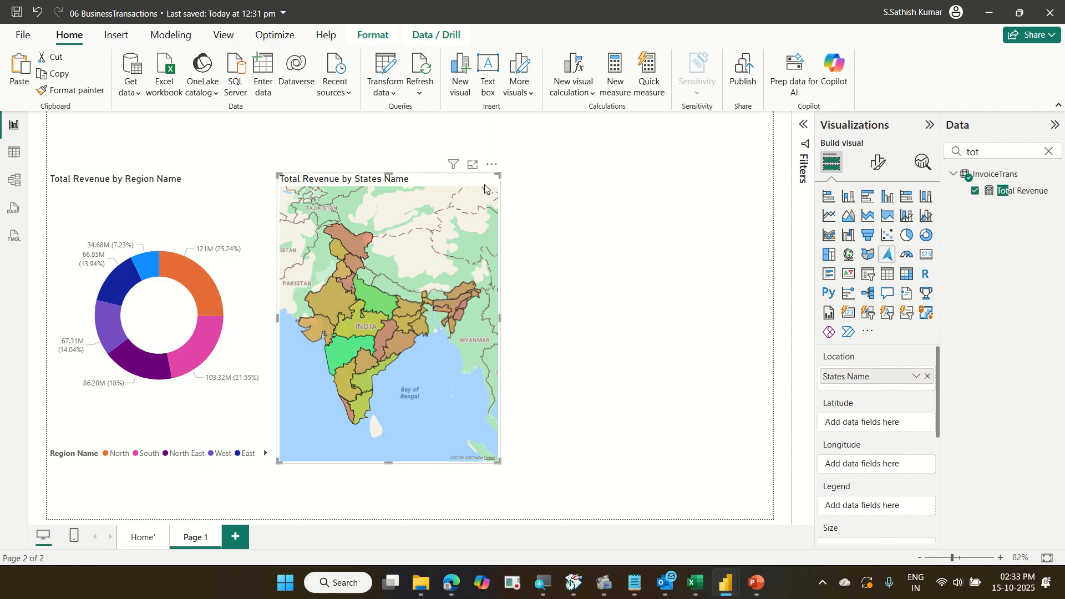
Save the report.
key(ctrl+s)
click(645, 233)
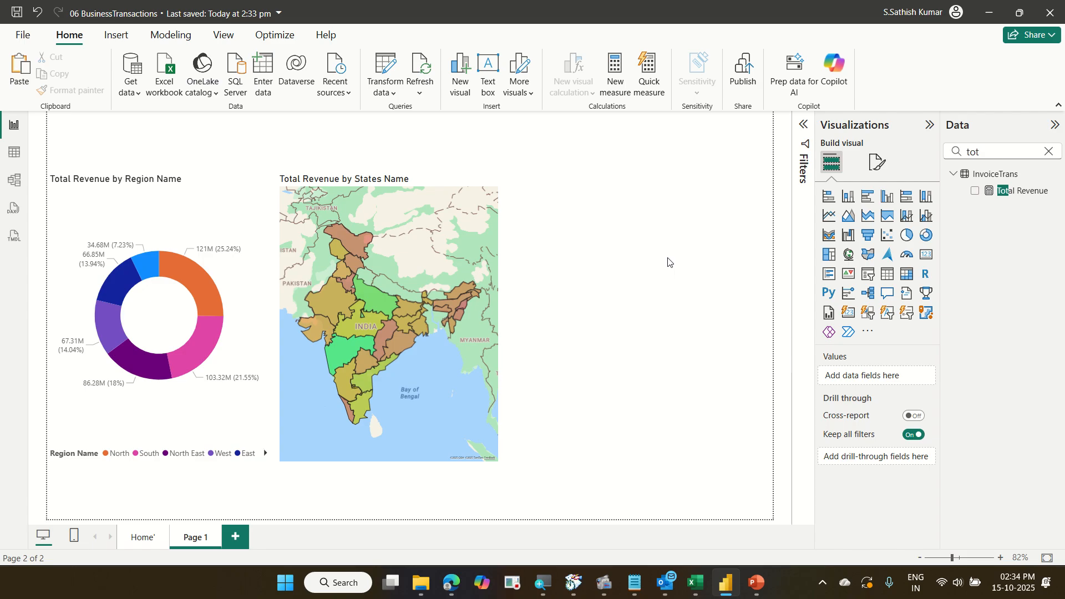
Add a clustered bar chart beside the state map, enlarge it, and put CustomerName on its Y-axis.
click(871, 201)
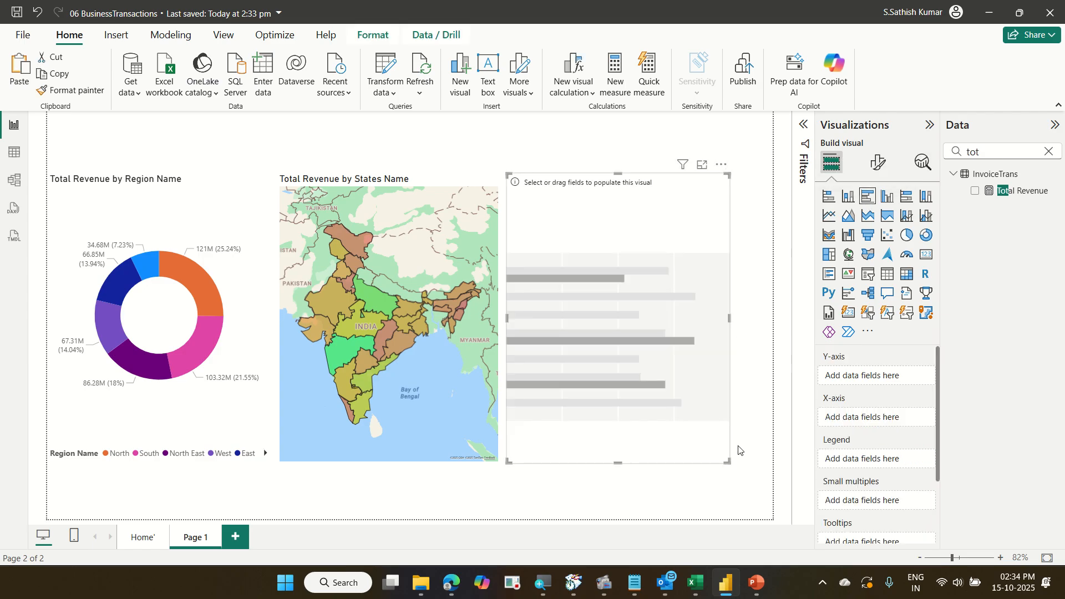
drag(729, 461, 756, 464)
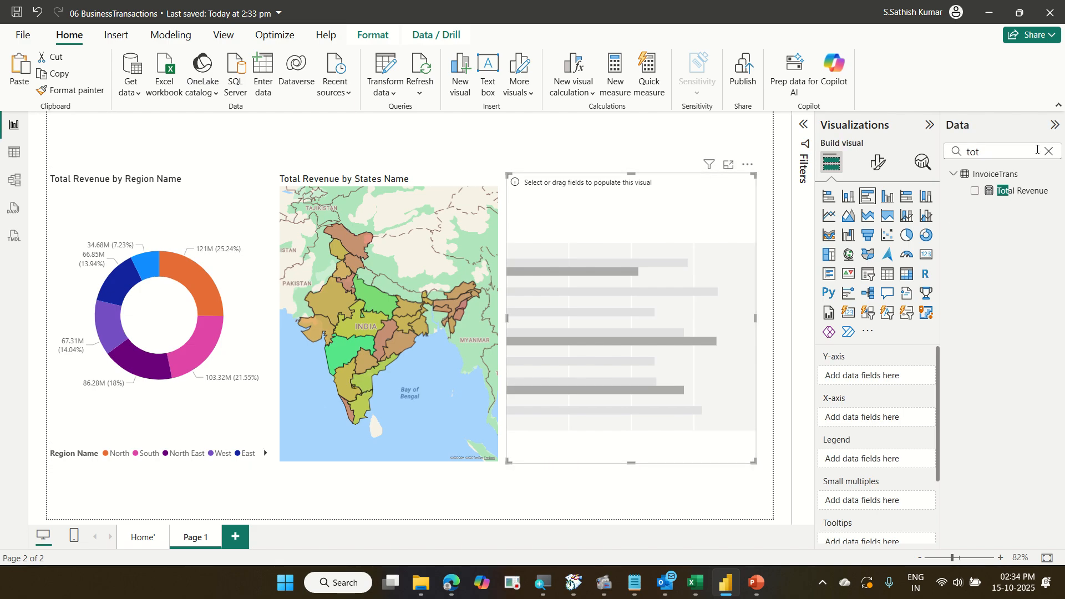
key(ctrl+a)
text(c)
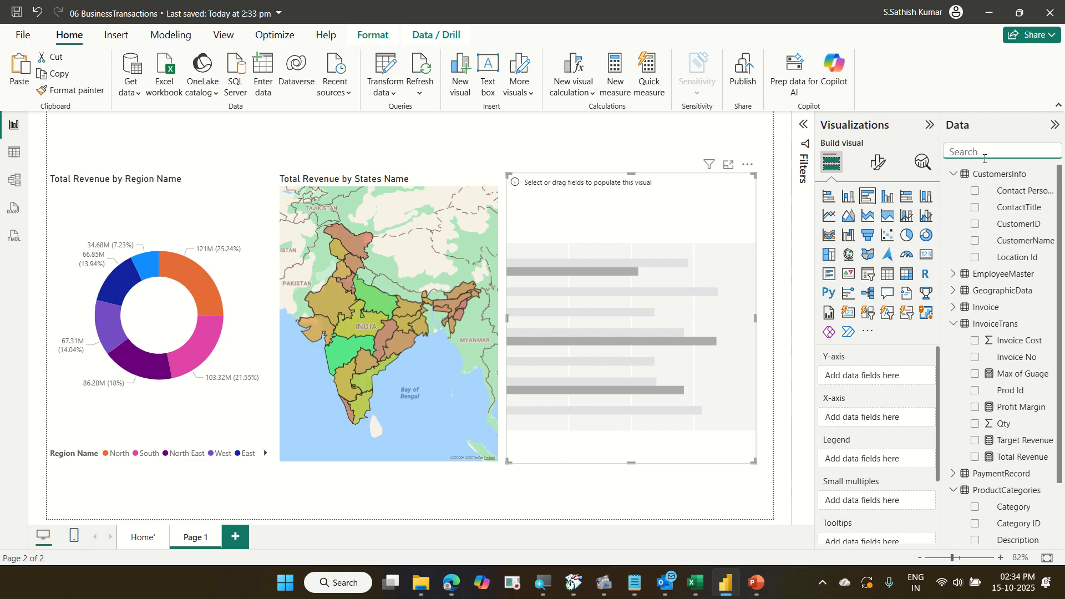
text(us)
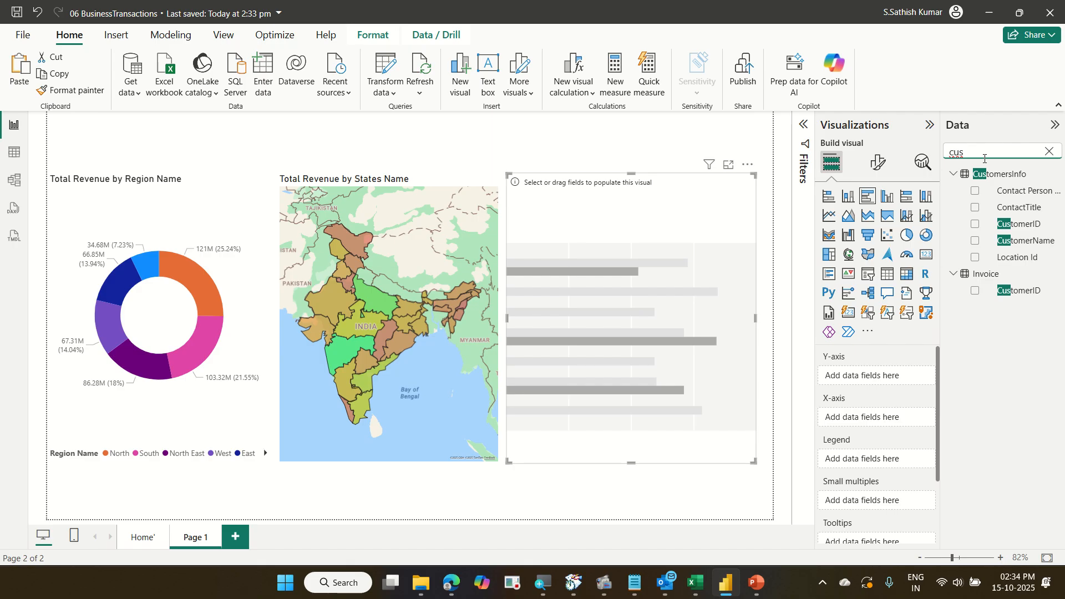
click(1026, 247)
drag(1027, 247, 900, 378)
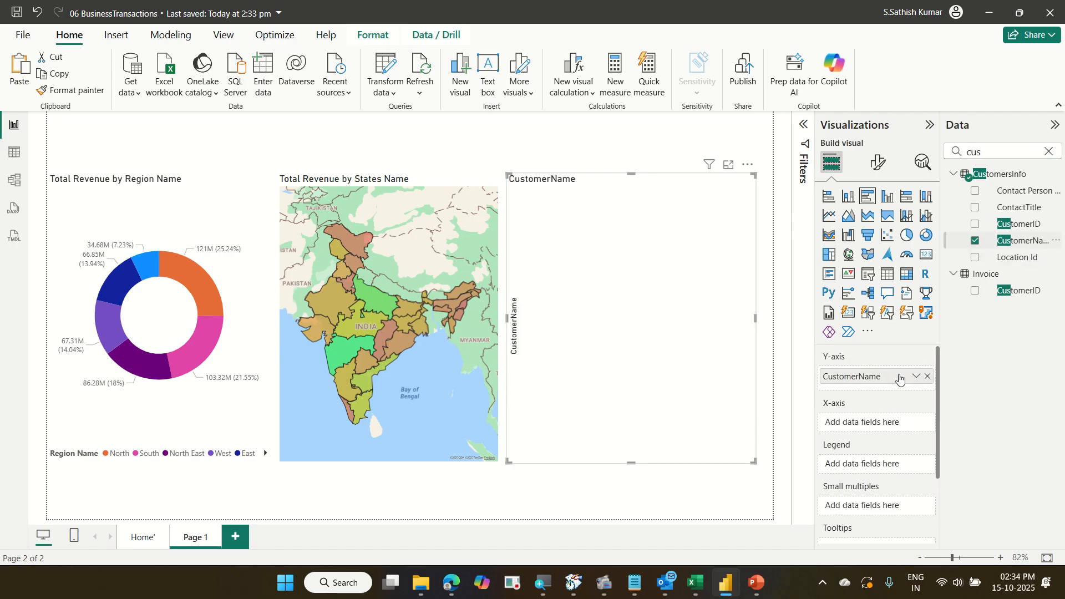
Search the fields for Total Revenue and add it to the bar chart's X-axis.
drag(996, 152, 820, 155)
text(tot)
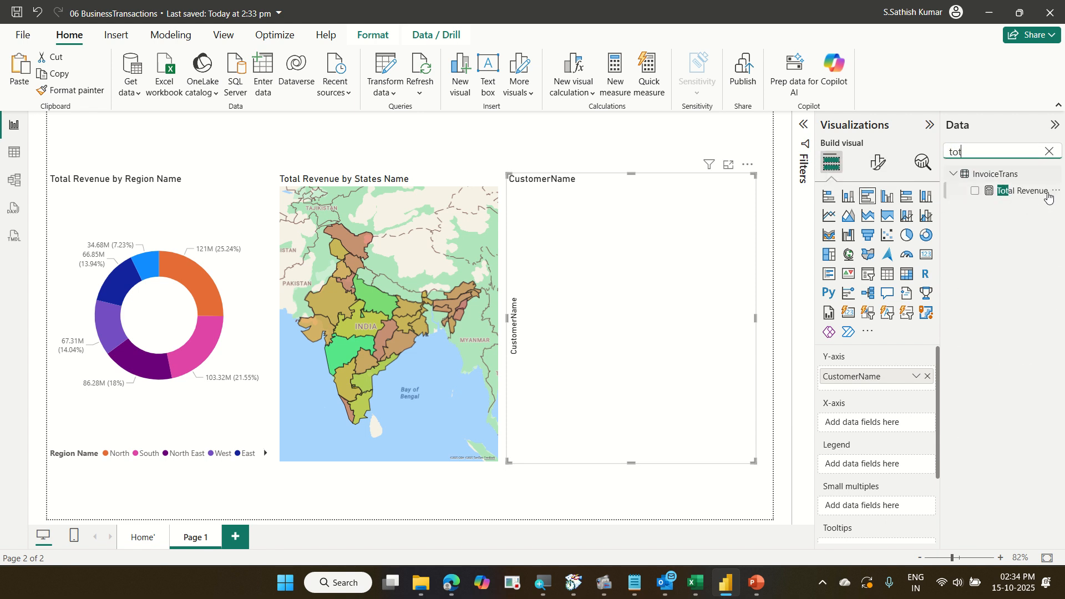
drag(1035, 199, 907, 432)
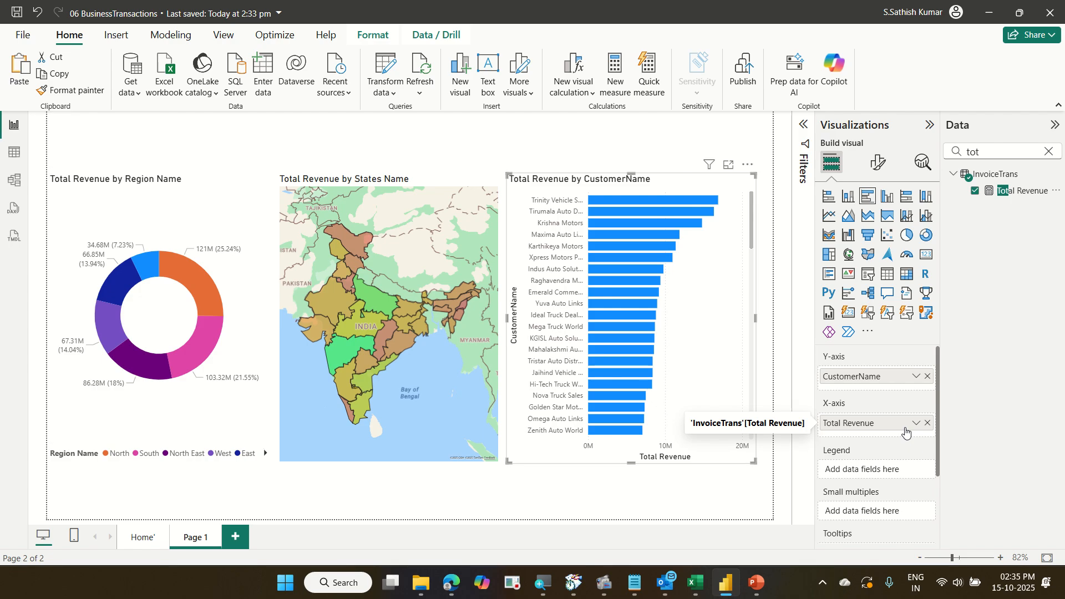
Scroll through the customer bars in the new bar chart.
scroll(679, 270, down, 5)
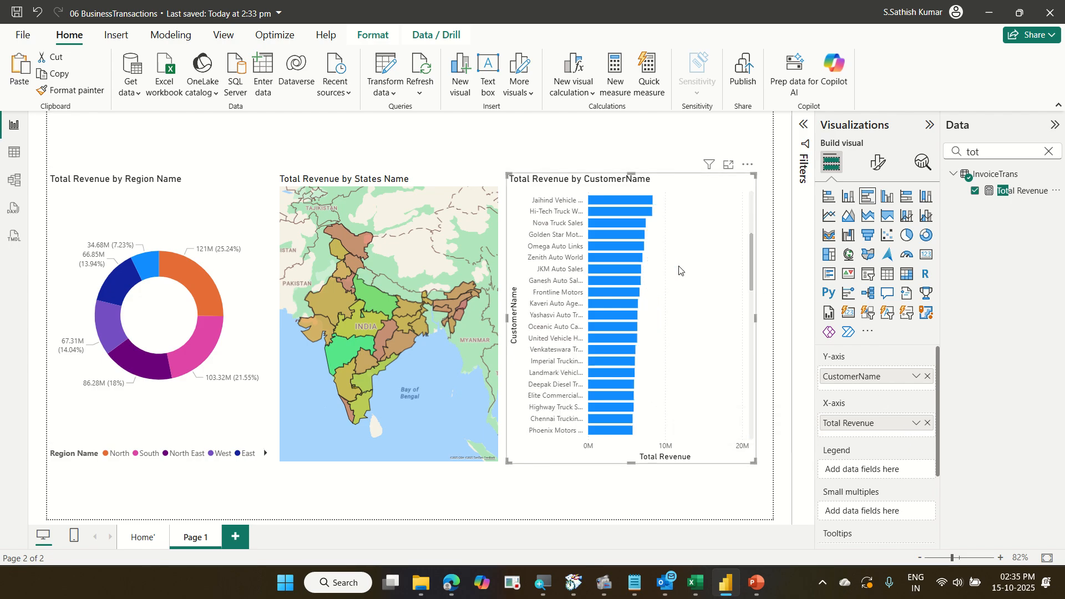
scroll(679, 270, down, 5)
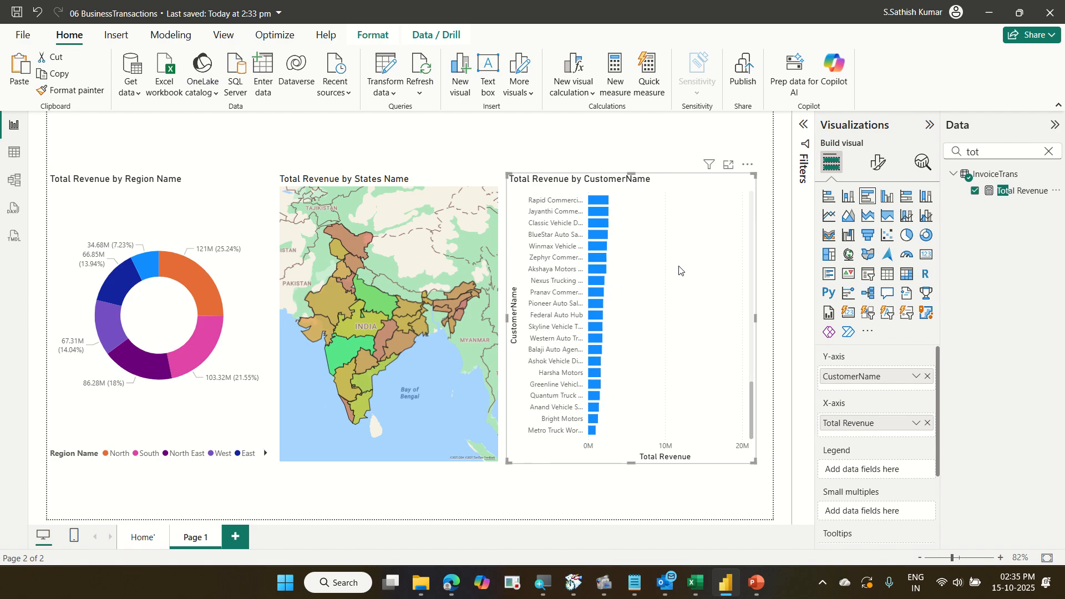
scroll(679, 270, up, 10)
scroll(678, 270, down, 5)
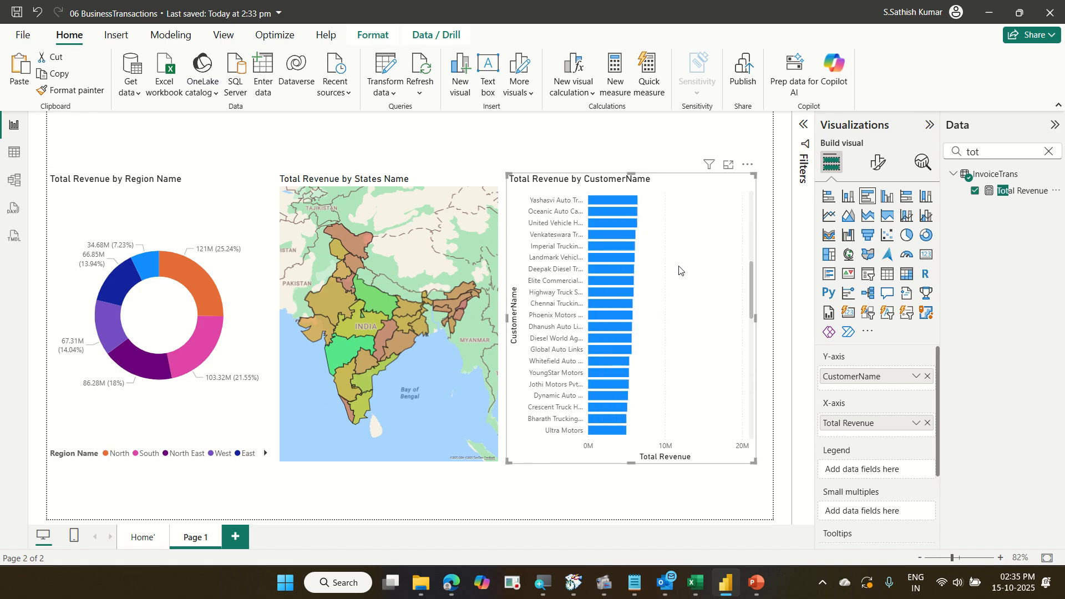
scroll(679, 270, up, 5)
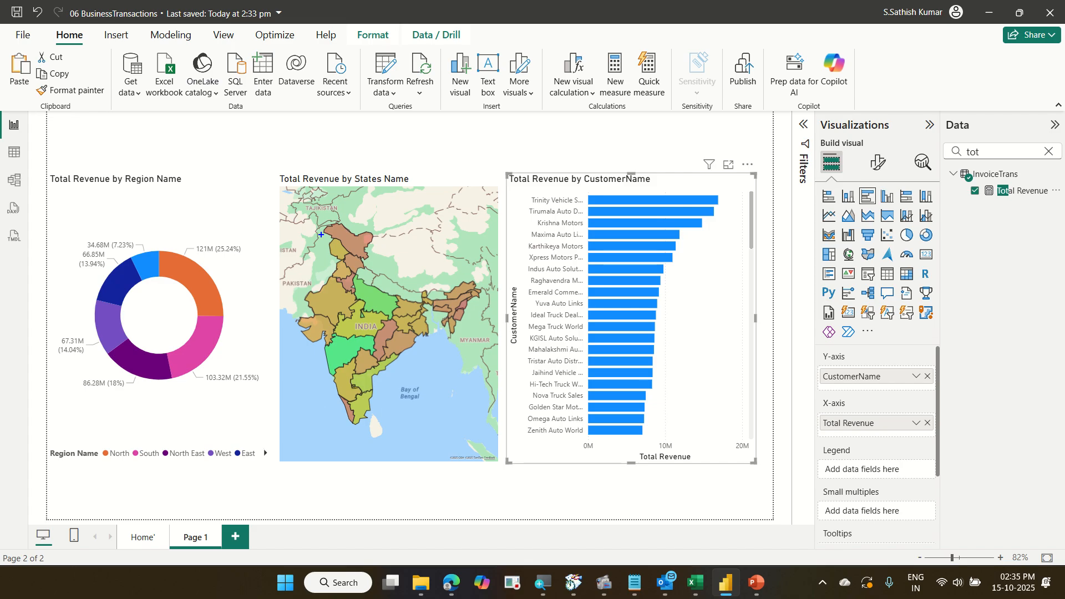
mouse_move(331, 340)
mouse_down()
mouse_move(358, 355)
mouse_move(443, 368)
mouse_up()
mouse_move(526, 178)
mouse_down()
mouse_move(694, 311)
mouse_move(690, 442)
mouse_up()
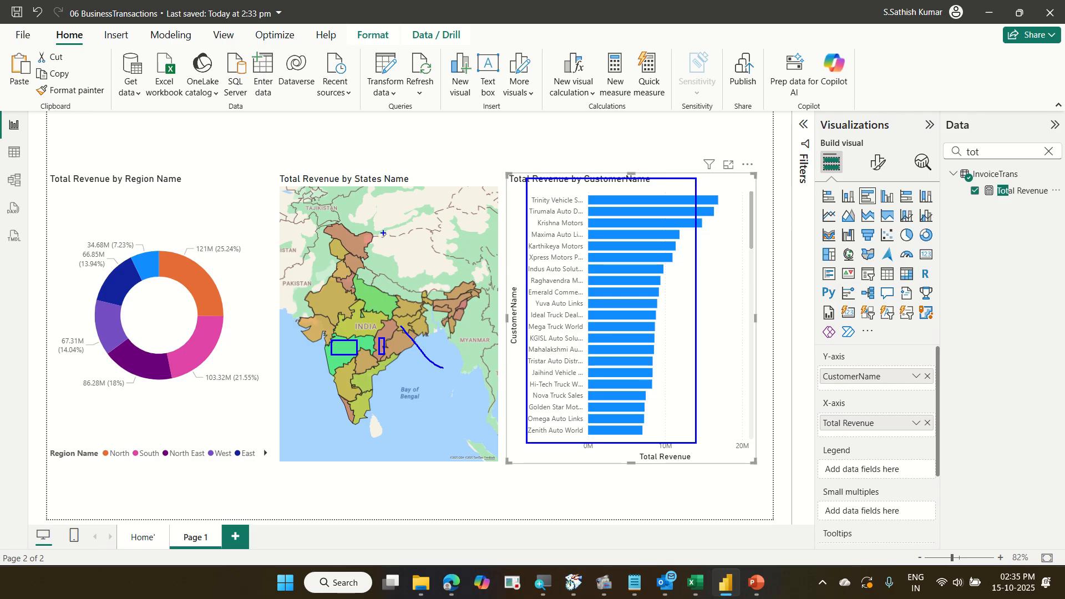
drag(388, 240, 438, 204)
key(Escape)
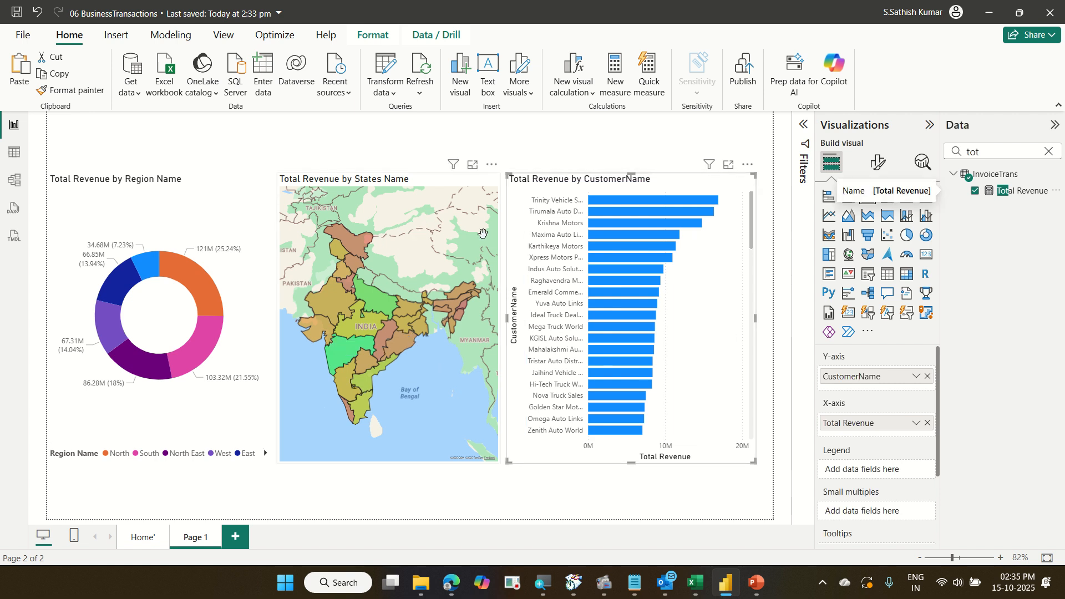
Copy the state map's formatting onto the customer bar chart with the Format painter.
click(437, 185)
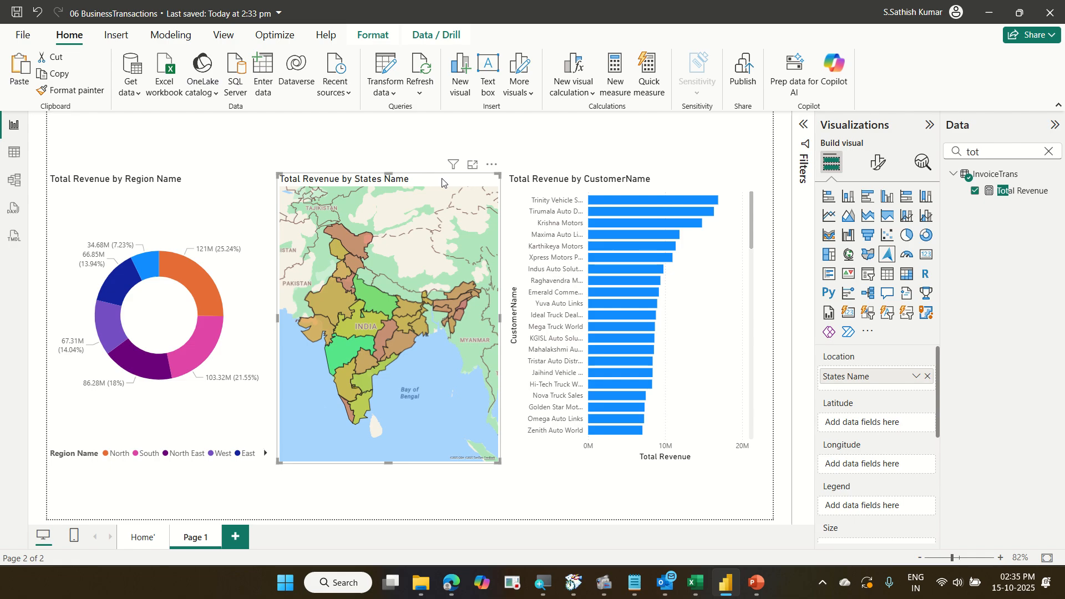
click(94, 91)
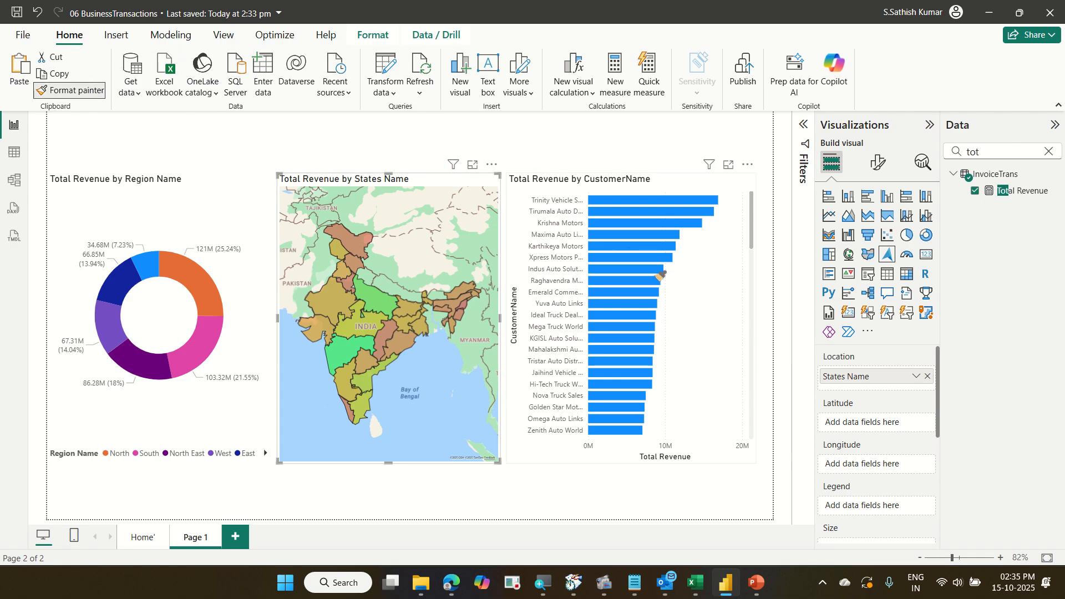
click(713, 293)
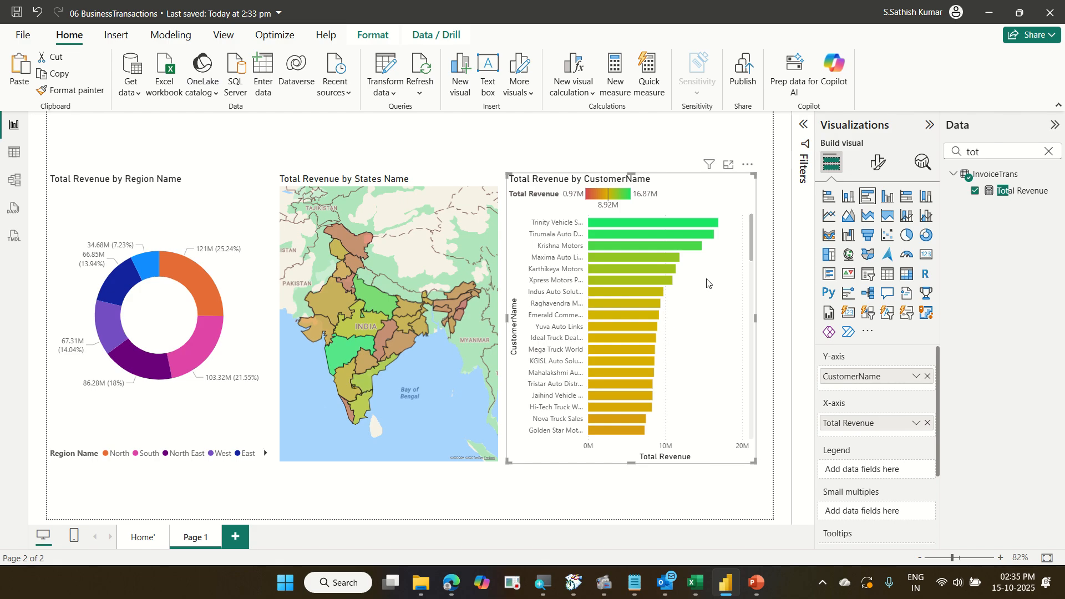
Scroll through the recoloured customer bars in the bar chart.
scroll(708, 288, down, 3)
scroll(685, 282, down, 5)
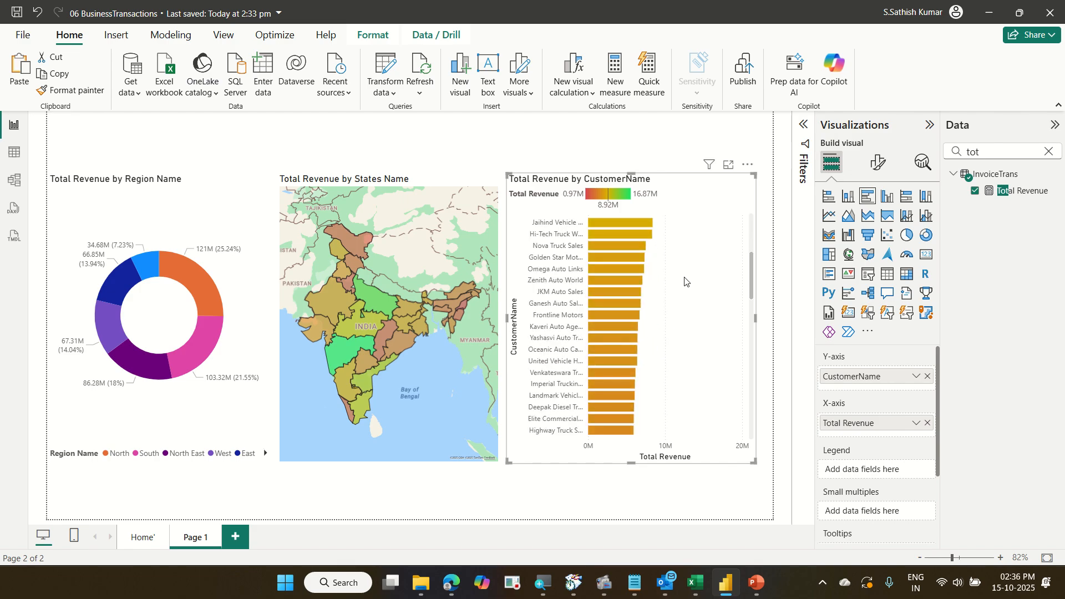
scroll(685, 281, up, 10)
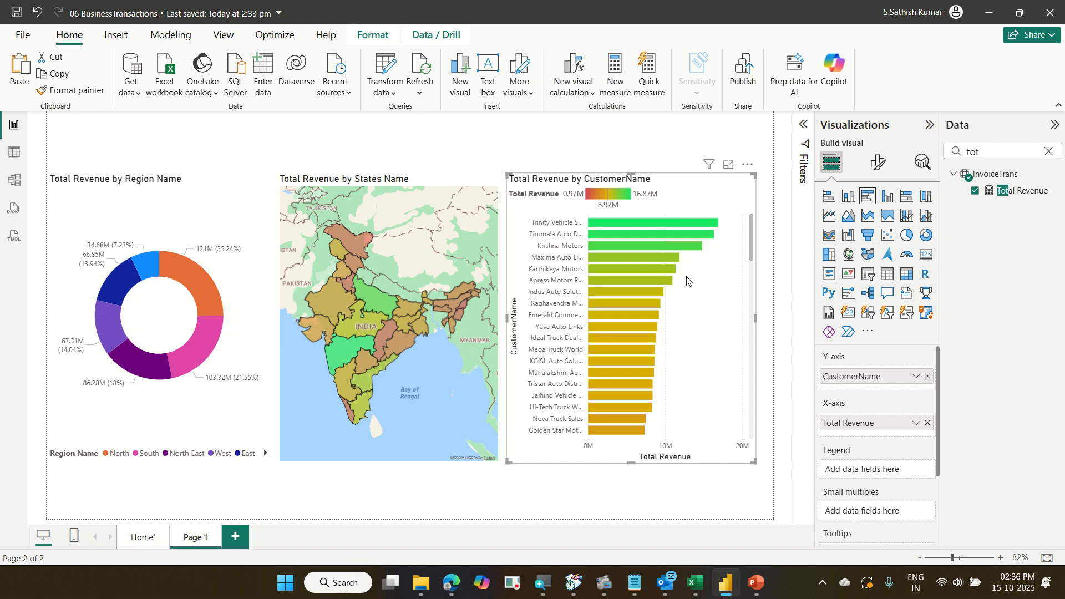
scroll(686, 281, down, 15)
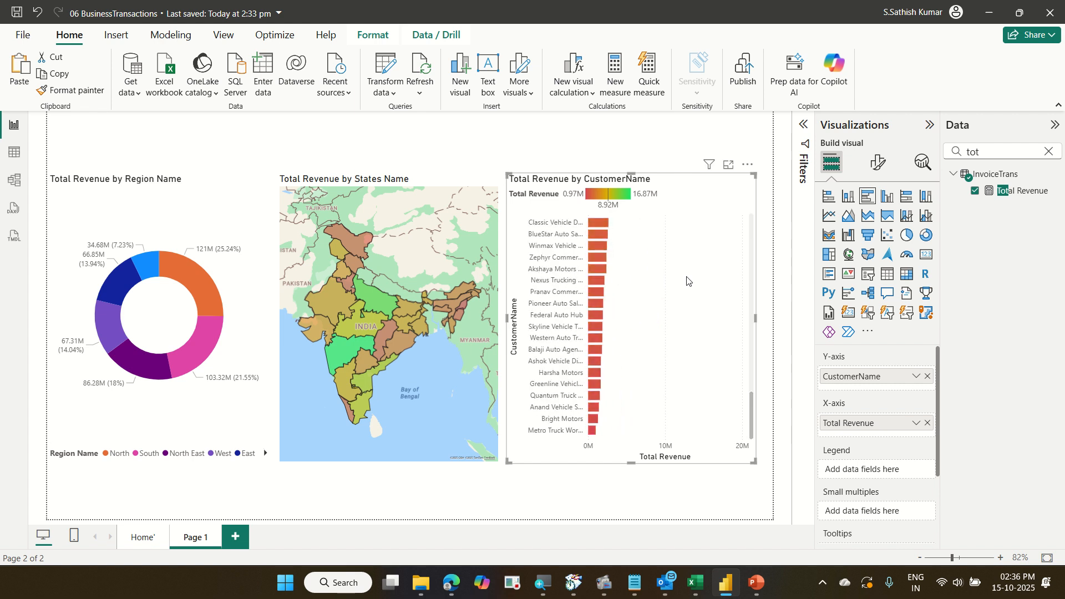
scroll(687, 280, up, 15)
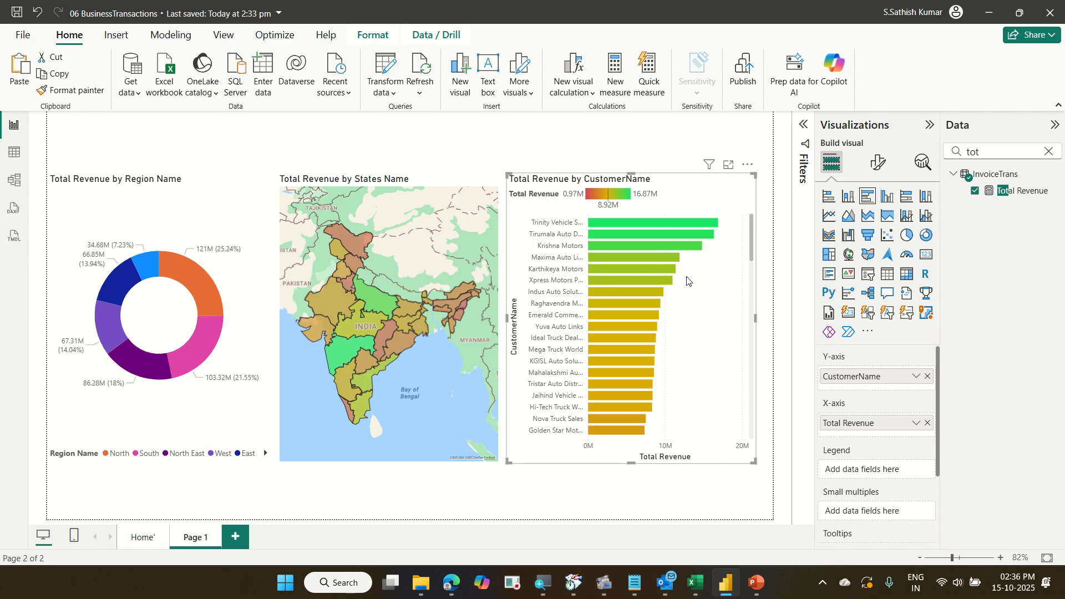
scroll(687, 281, down, 10)
scroll(686, 281, up, 10)
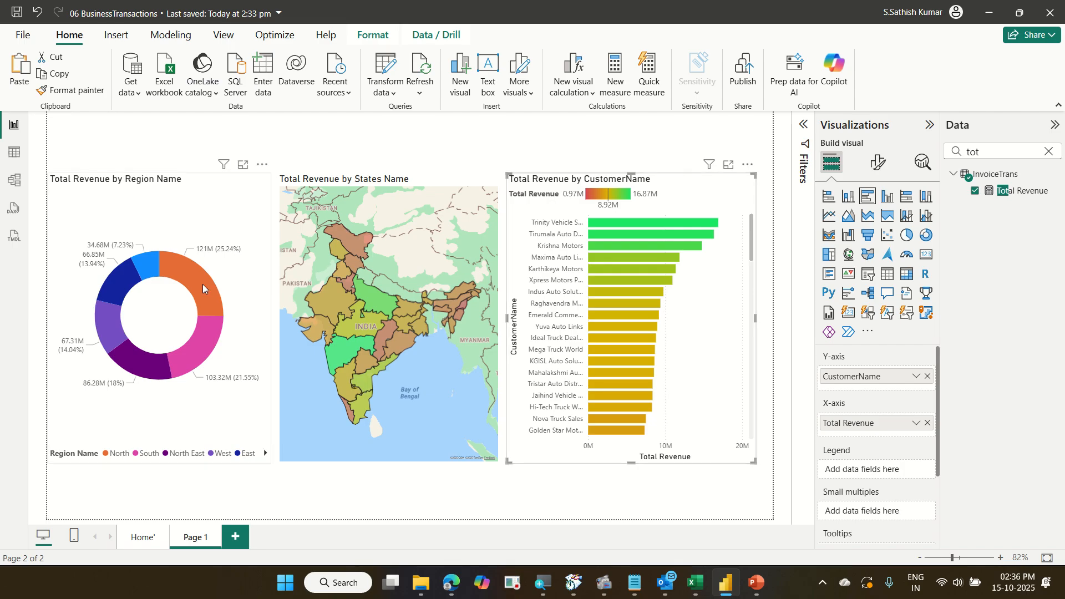
mouse_move(219, 288)
Expand the Filters pane and examine the visual, page and all-pages filter sections.
click(804, 128)
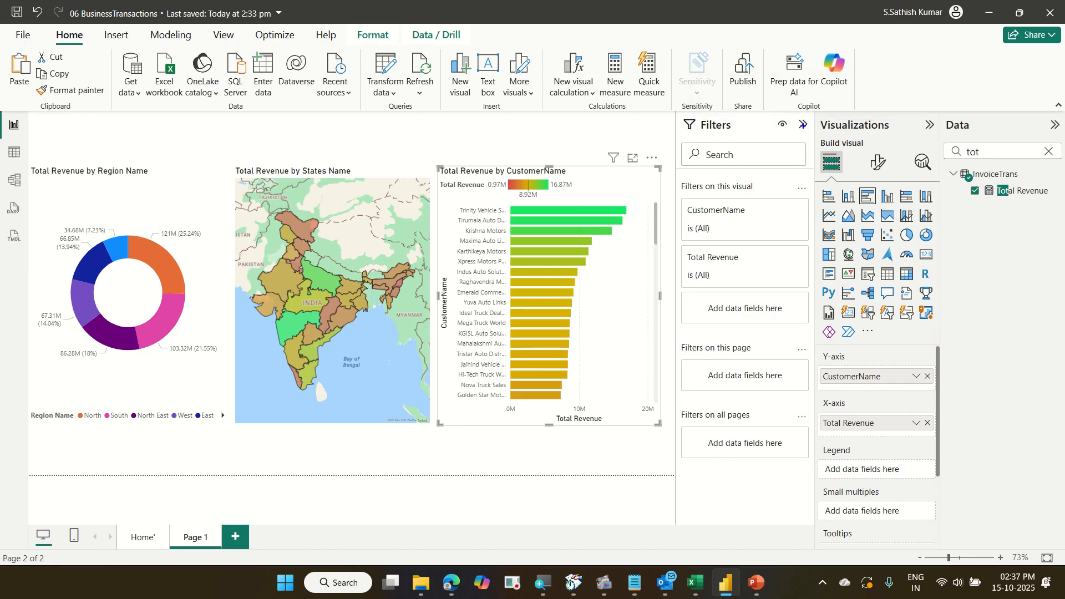
mouse_move(668, 171)
mouse_down()
mouse_move(746, 220)
mouse_move(788, 290)
mouse_up()
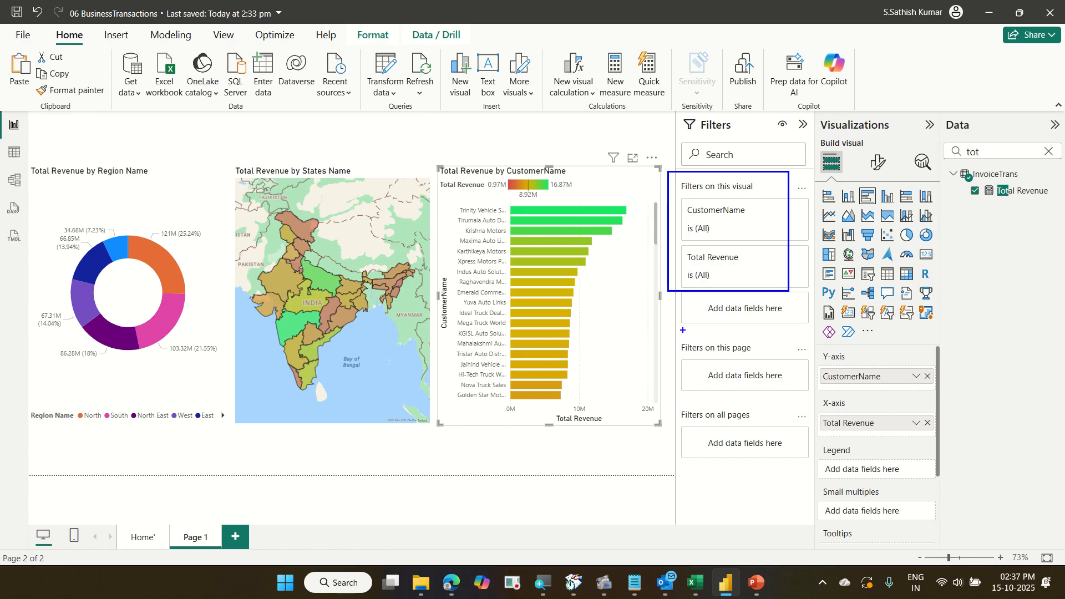
drag(683, 330, 778, 392)
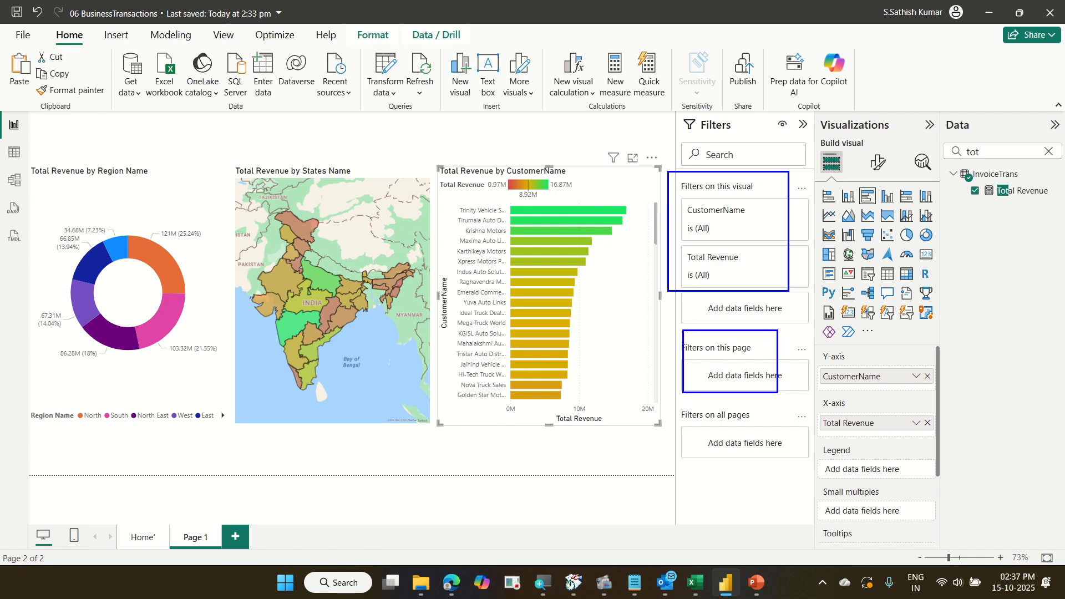
drag(686, 400, 808, 472)
drag(751, 229, 836, 168)
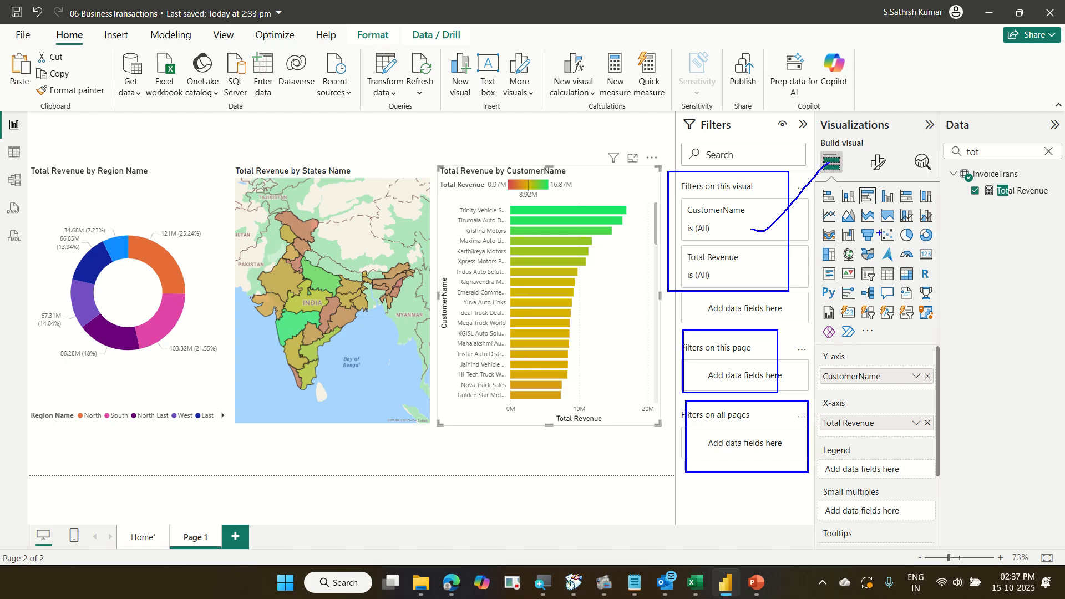
key(Escape)
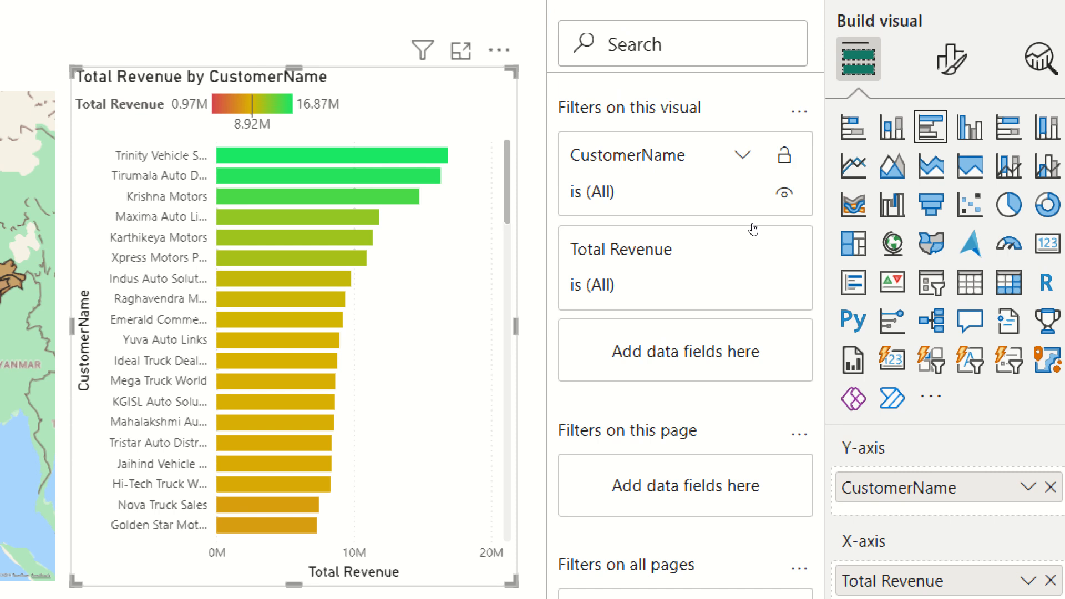
Add a Top N filter on CustomerName showing the top 10 customers by Total Revenue and apply it.
click(780, 216)
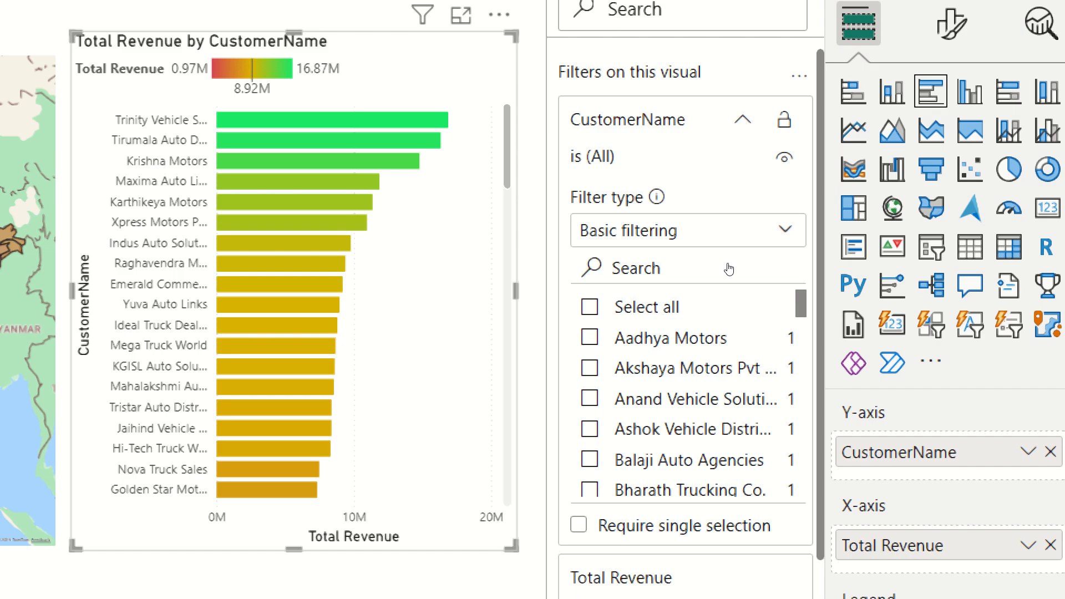
key(alt+Down)
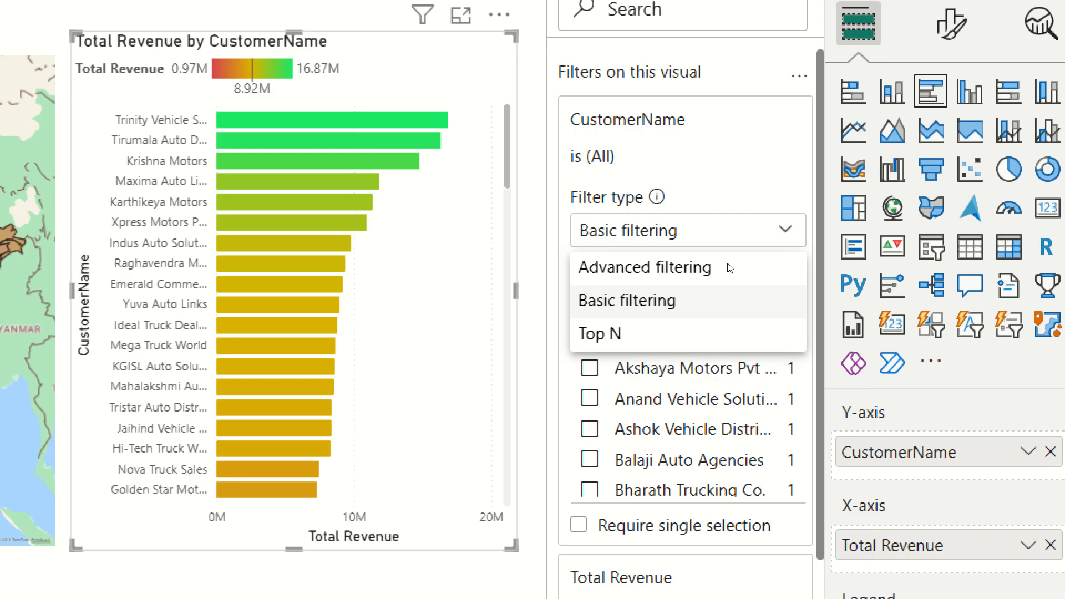
click(734, 332)
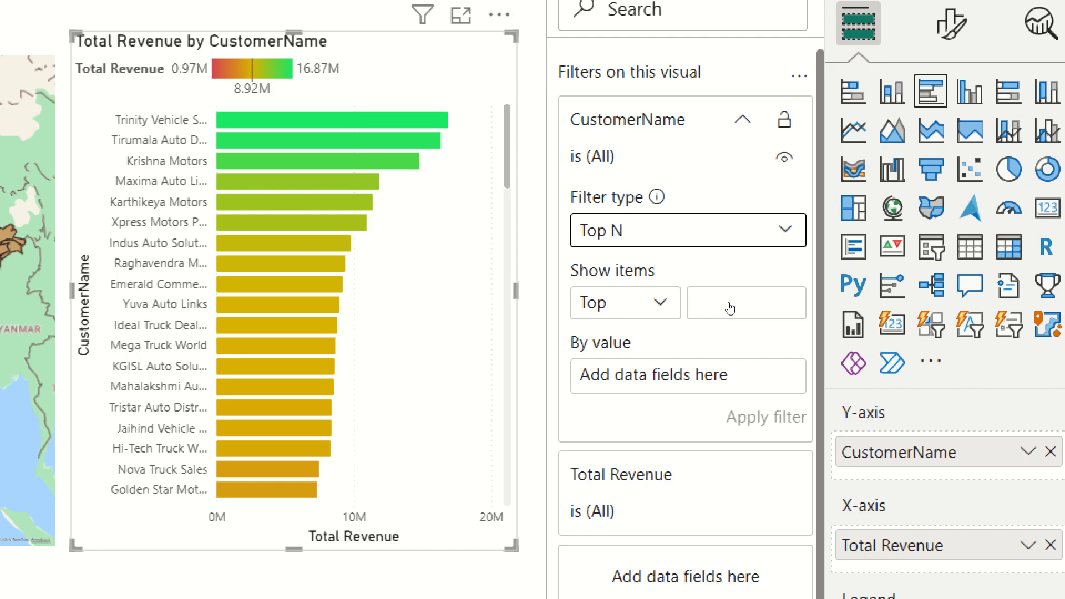
click(660, 303)
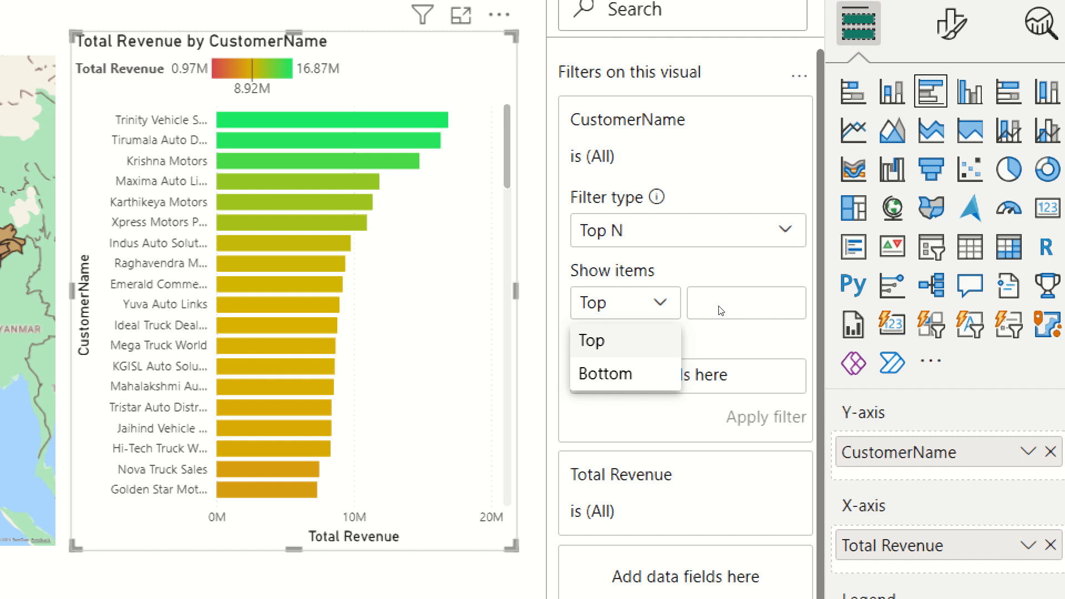
click(720, 310)
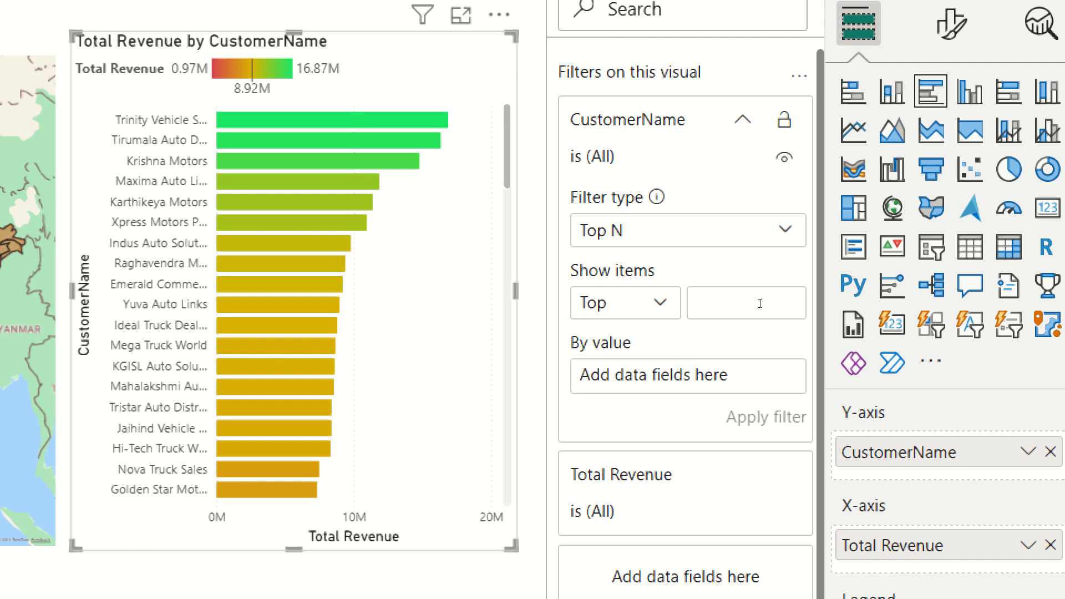
text(10)
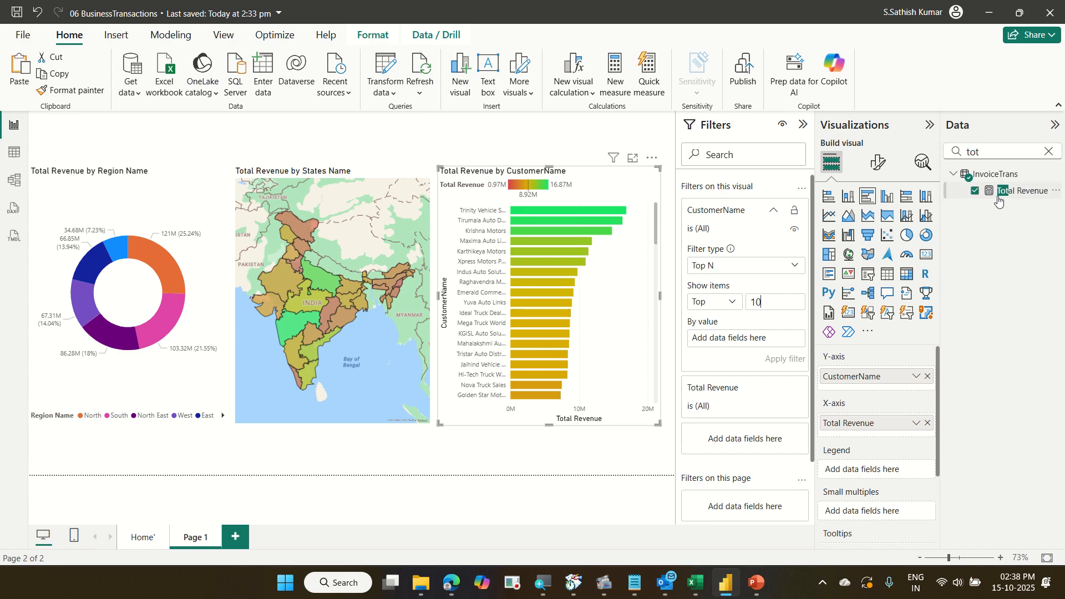
key(ctrl+2)
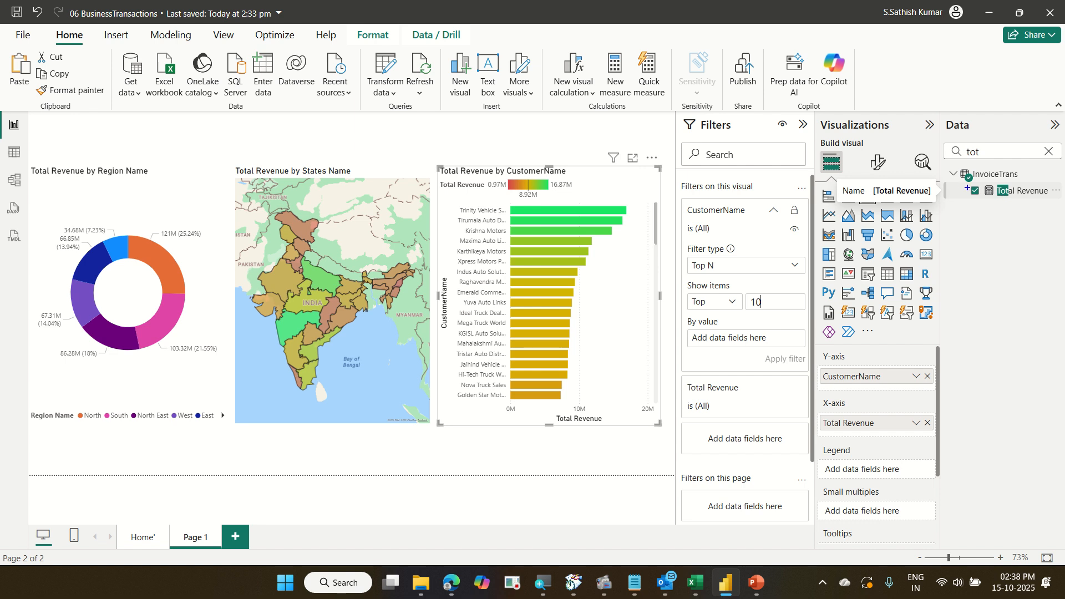
drag(962, 183, 1063, 212)
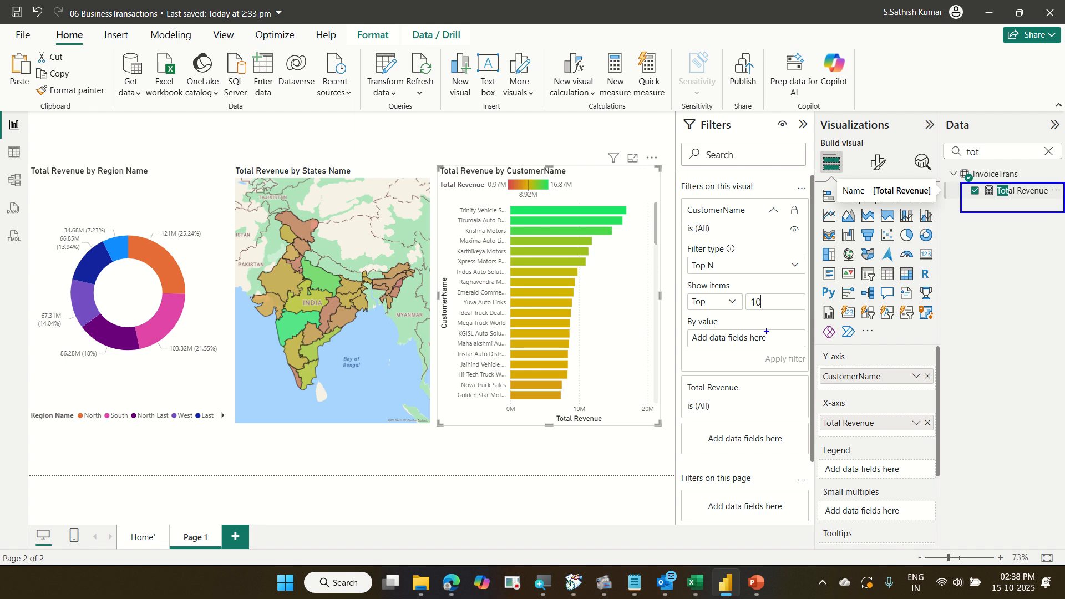
drag(767, 331, 958, 194)
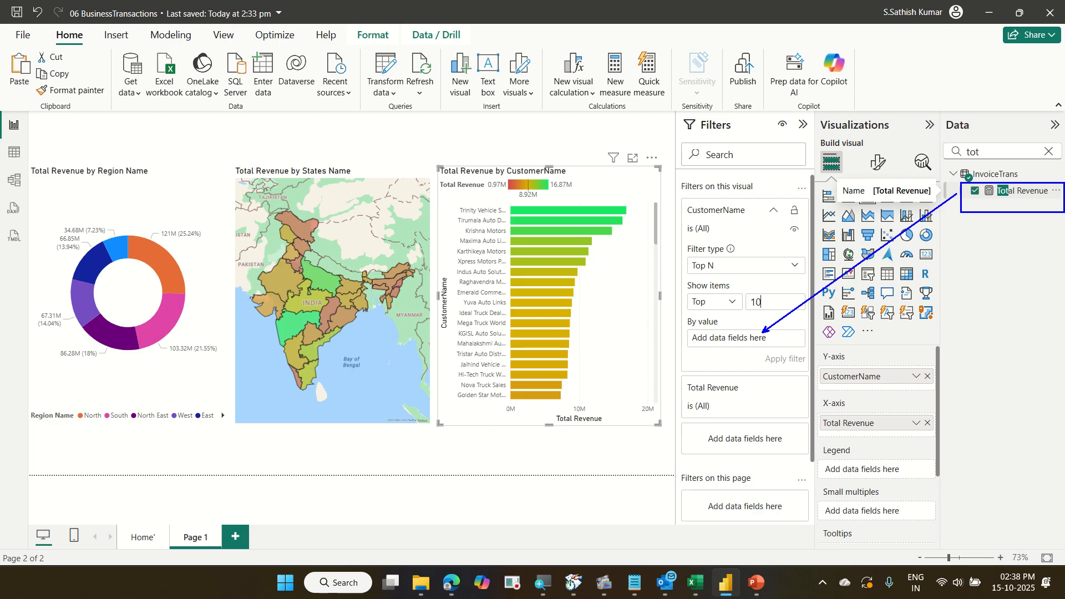
key(Escape)
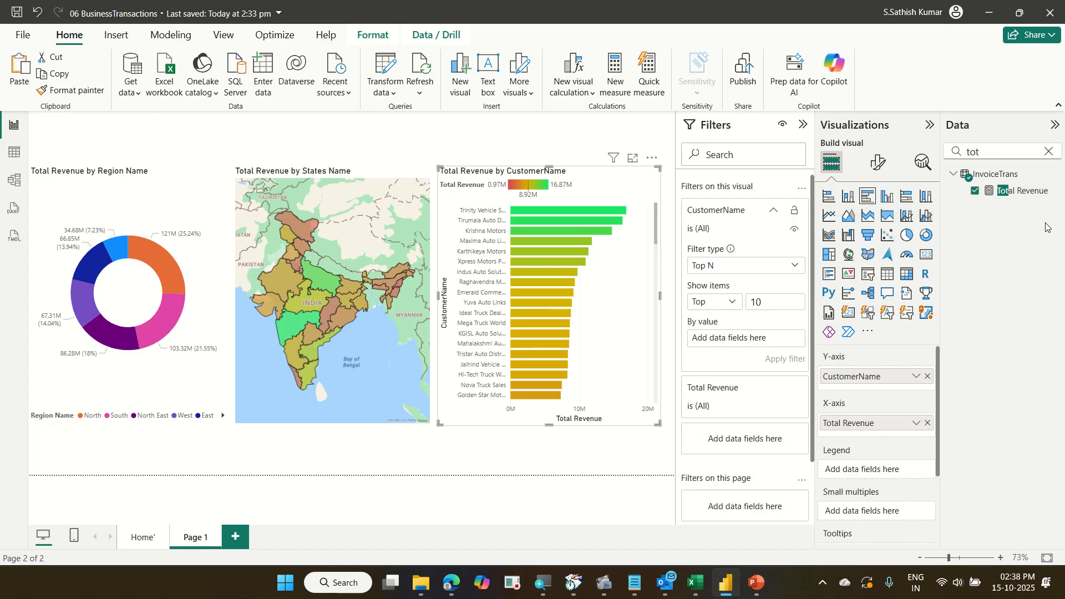
mouse_move(1022, 191)
mouse_down()
mouse_move(950, 290)
mouse_move(810, 344)
mouse_move(743, 339)
mouse_move(774, 344)
mouse_up()
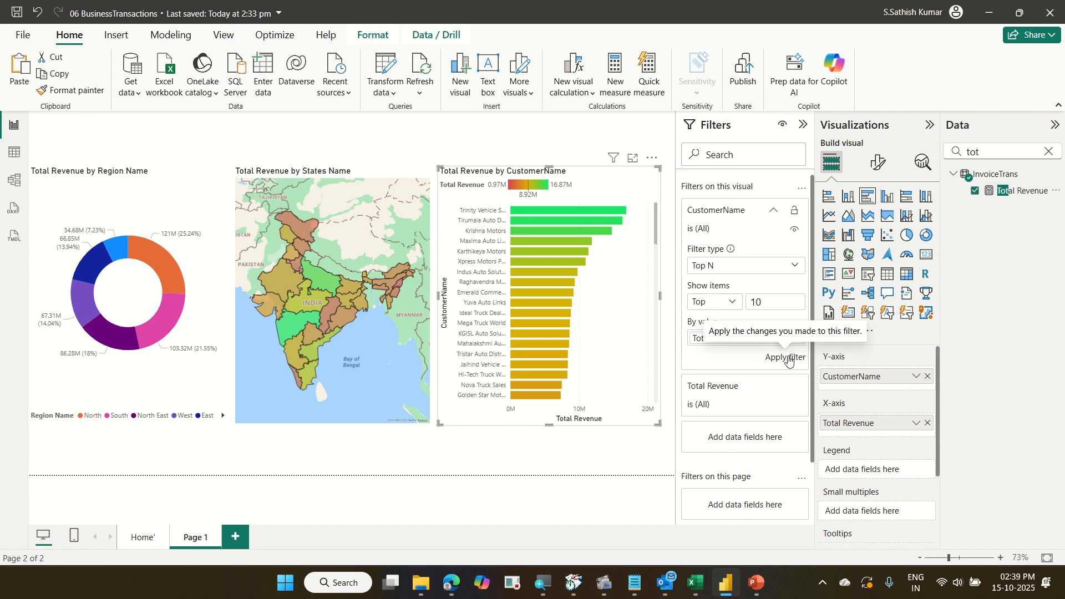
click(788, 358)
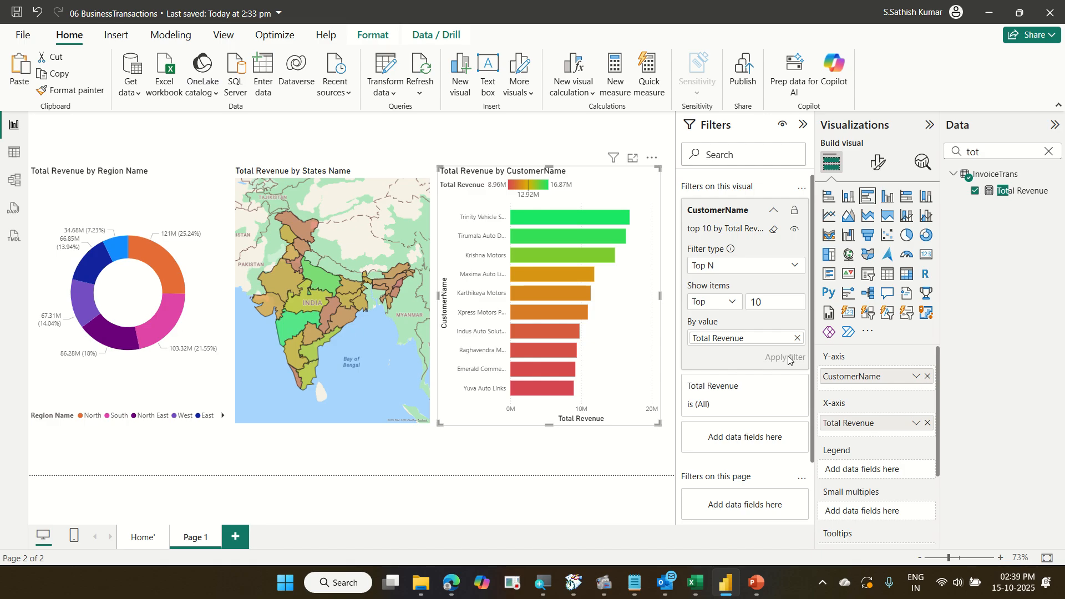
Clear the CustomerName filter and switch its filter type back to Basic filtering.
click(773, 230)
click(789, 266)
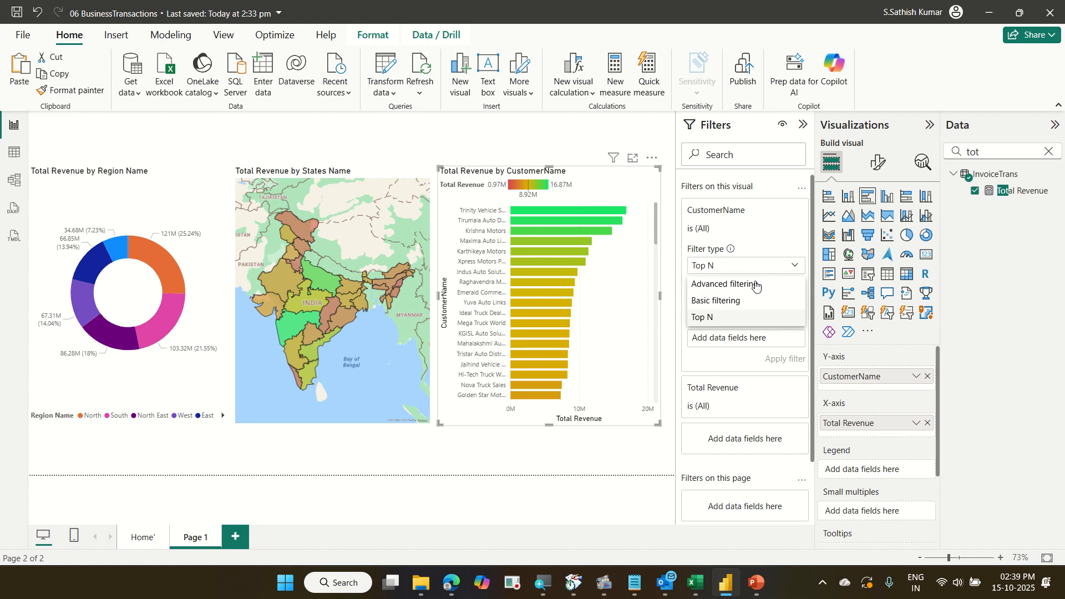
click(736, 302)
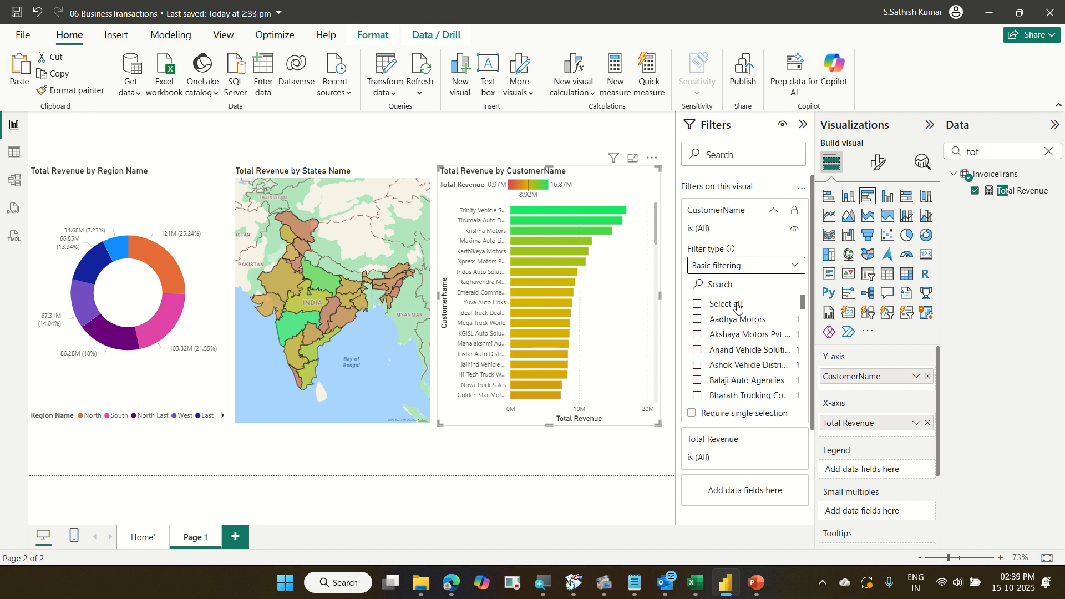
click(777, 211)
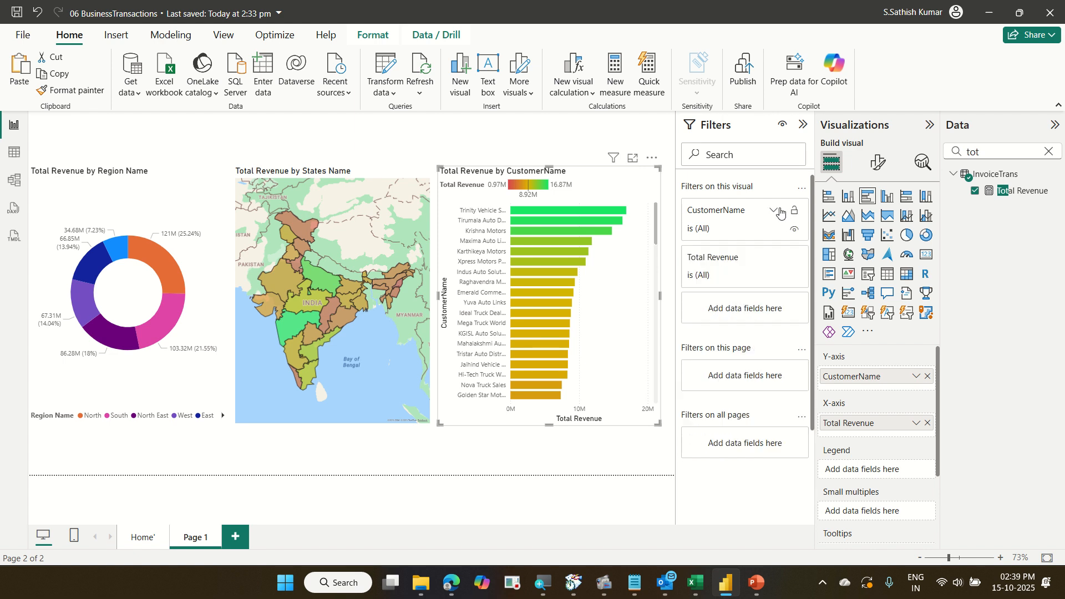
click(802, 128)
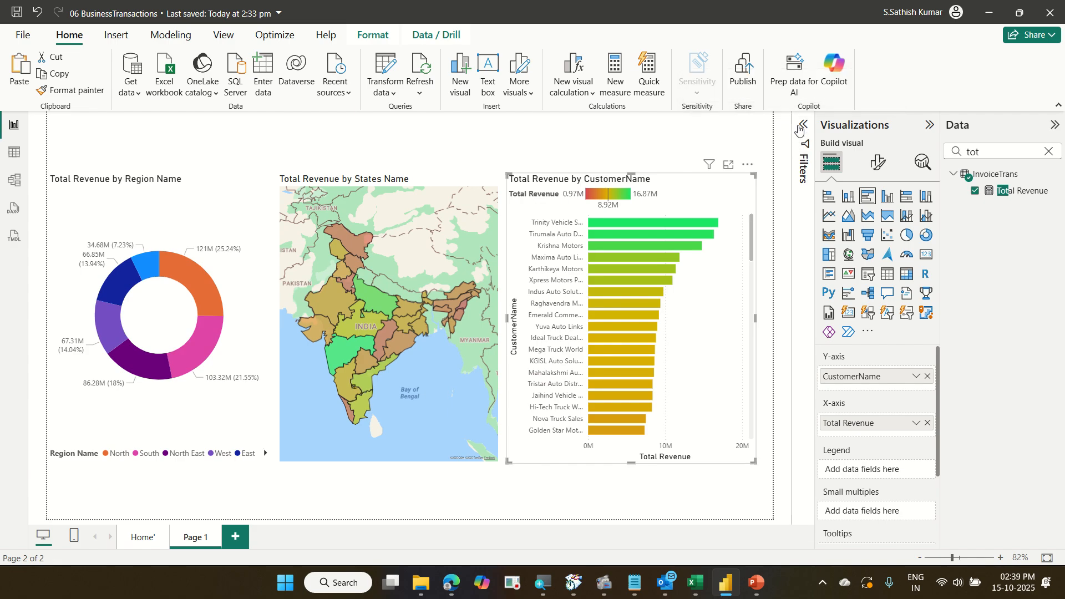
click(801, 129)
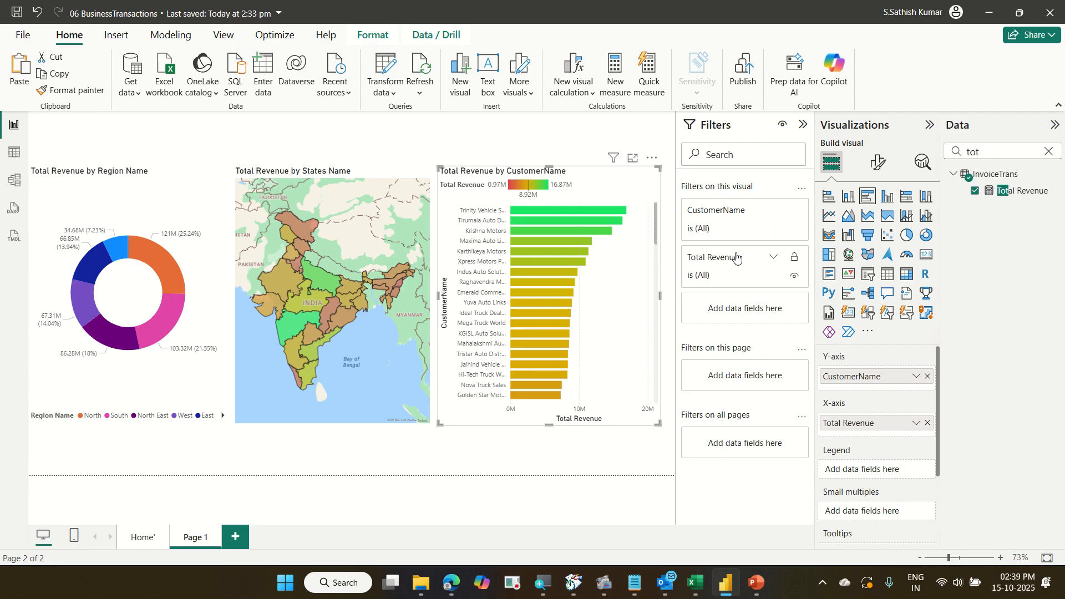
Set the CustomerName visual filter to Top N, showing the top 10 by Total Revenue, and apply it.
click(772, 211)
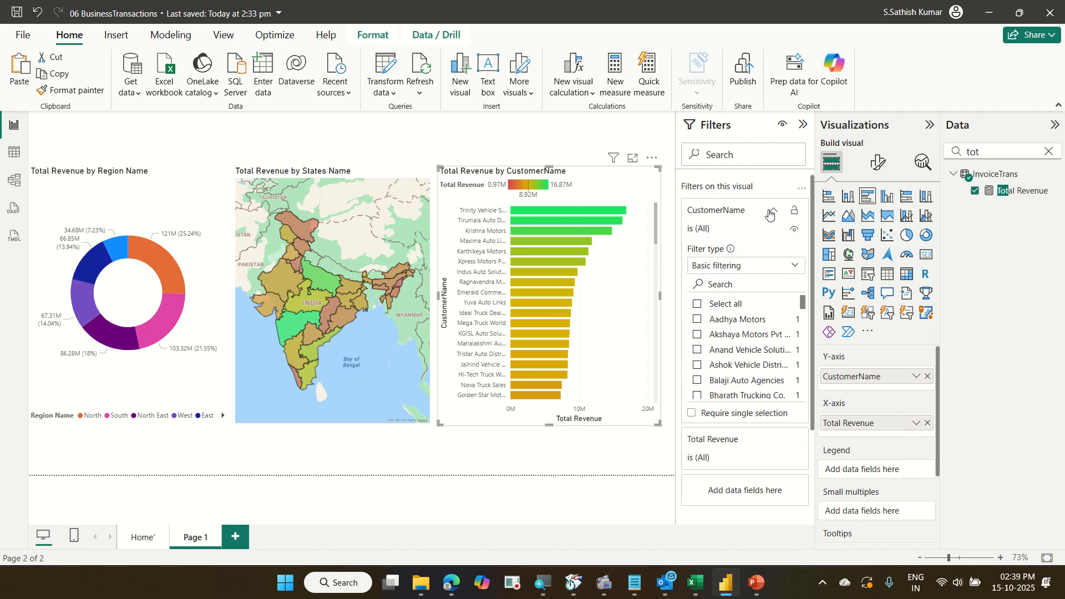
click(748, 264)
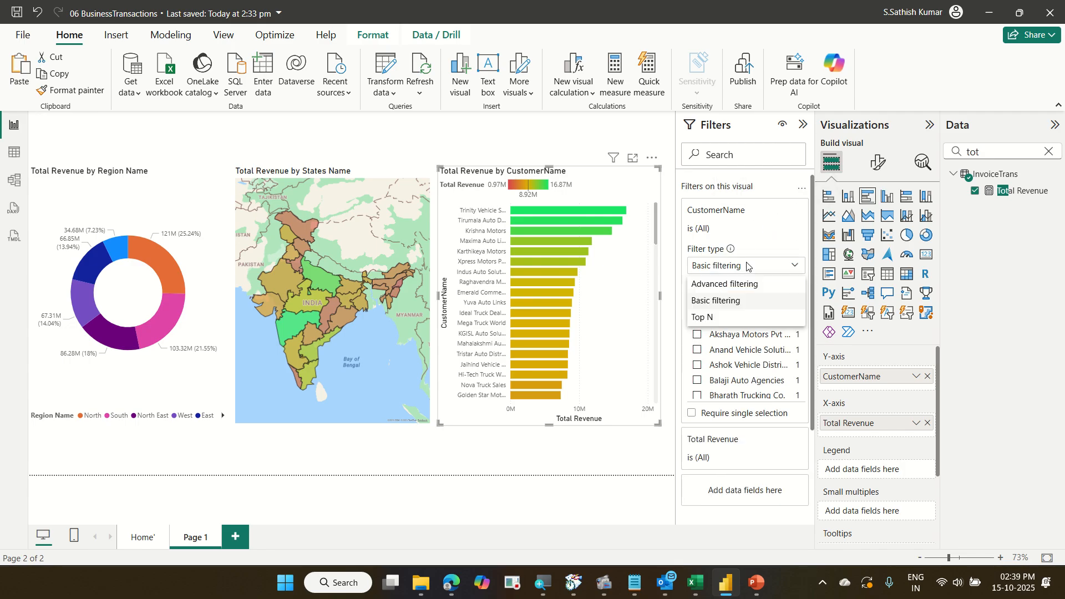
click(738, 317)
click(758, 302)
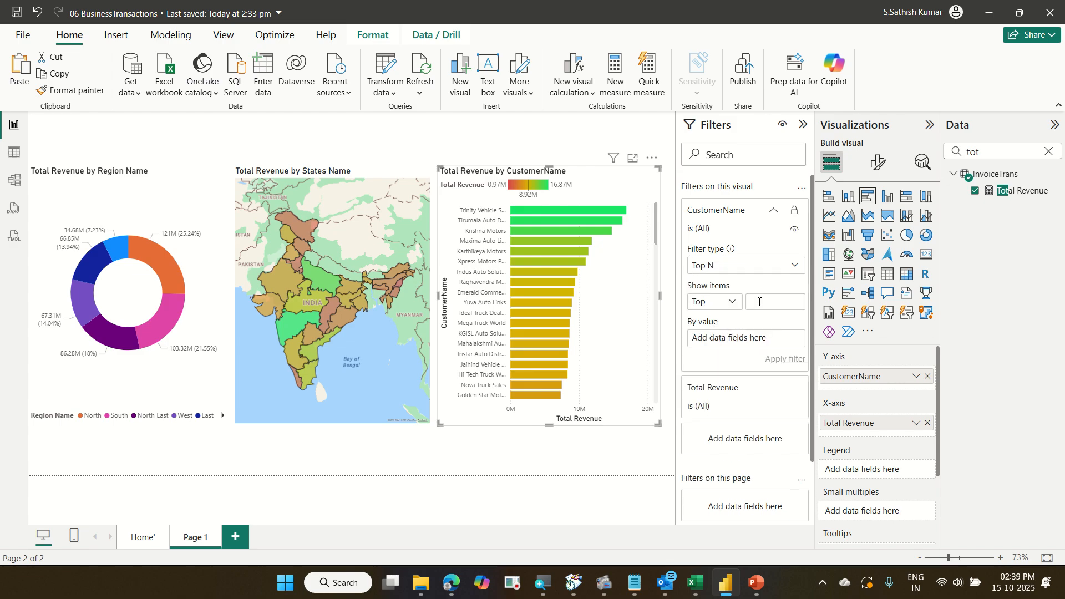
text(10)
drag(1015, 193, 757, 344)
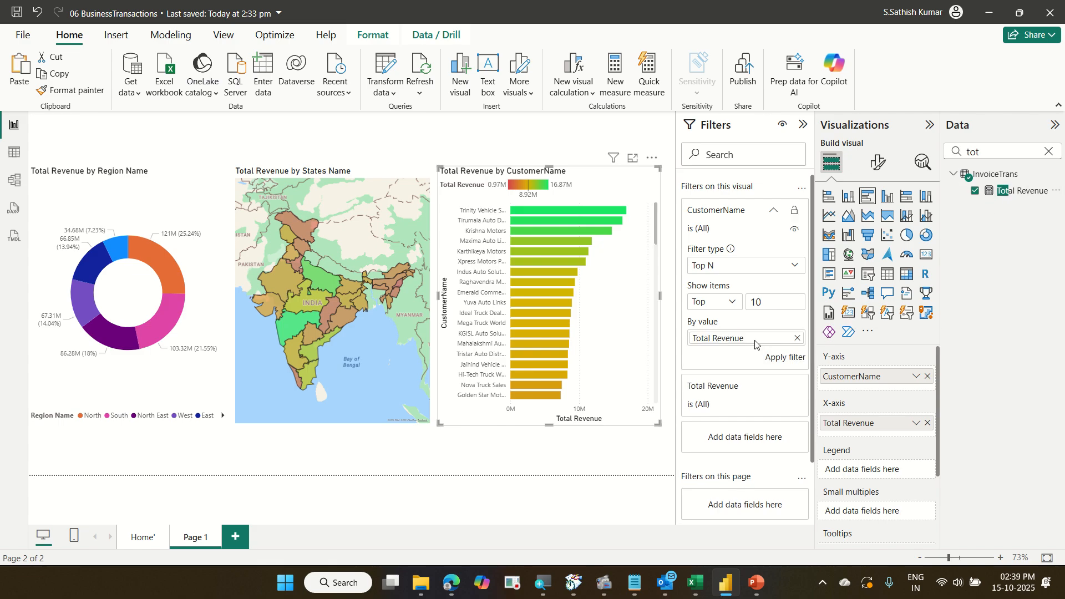
click(777, 358)
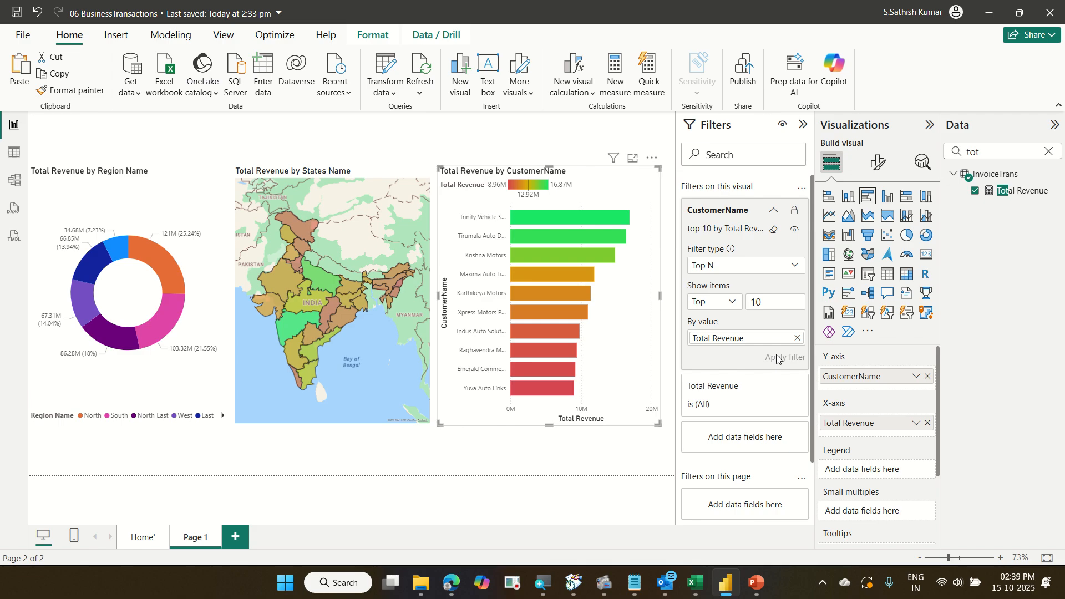
Select region slices in the donut to see how the map and customer bar chart cross-highlight.
click(160, 264)
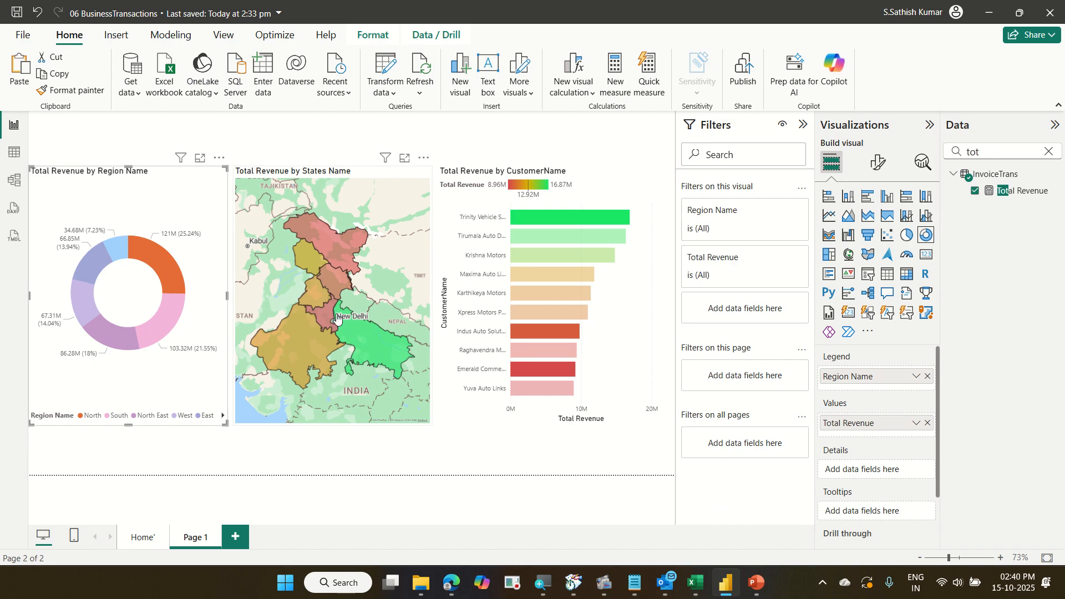
mouse_move(328, 300)
mouse_move(570, 328)
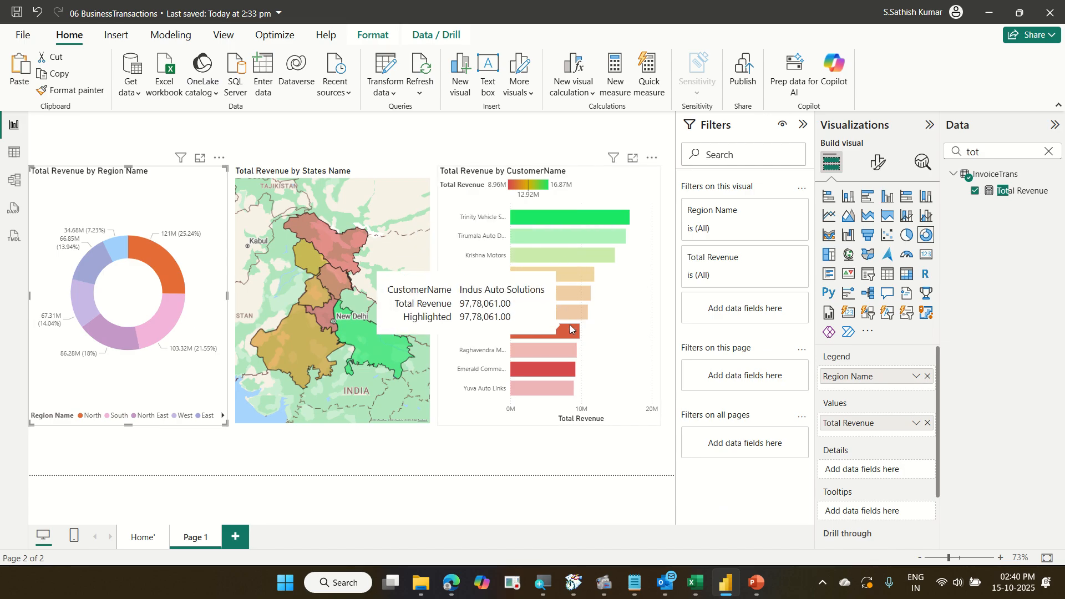
mouse_move(564, 352)
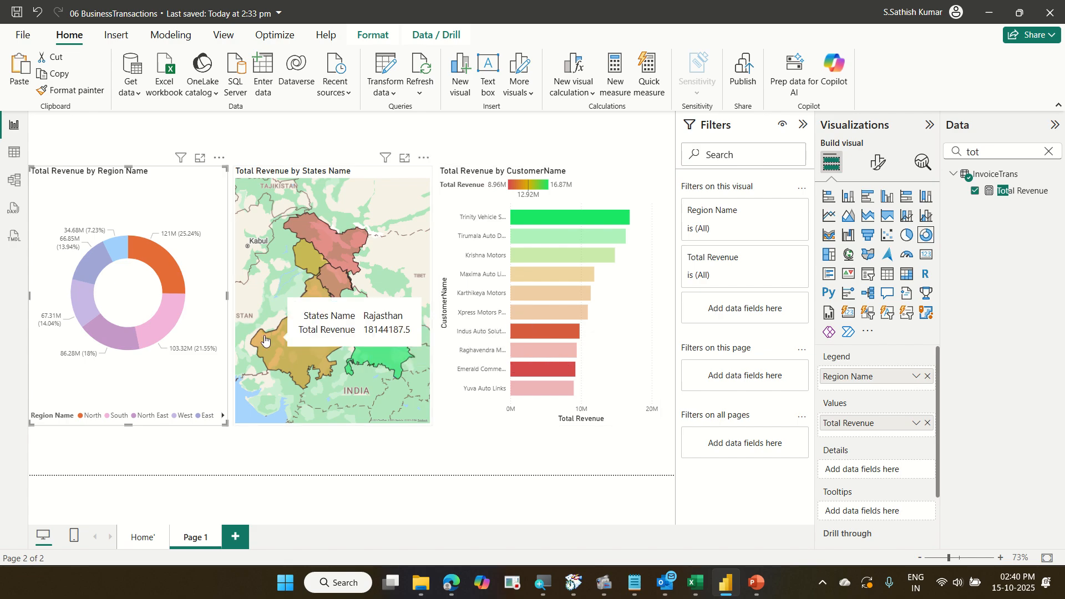
click(164, 328)
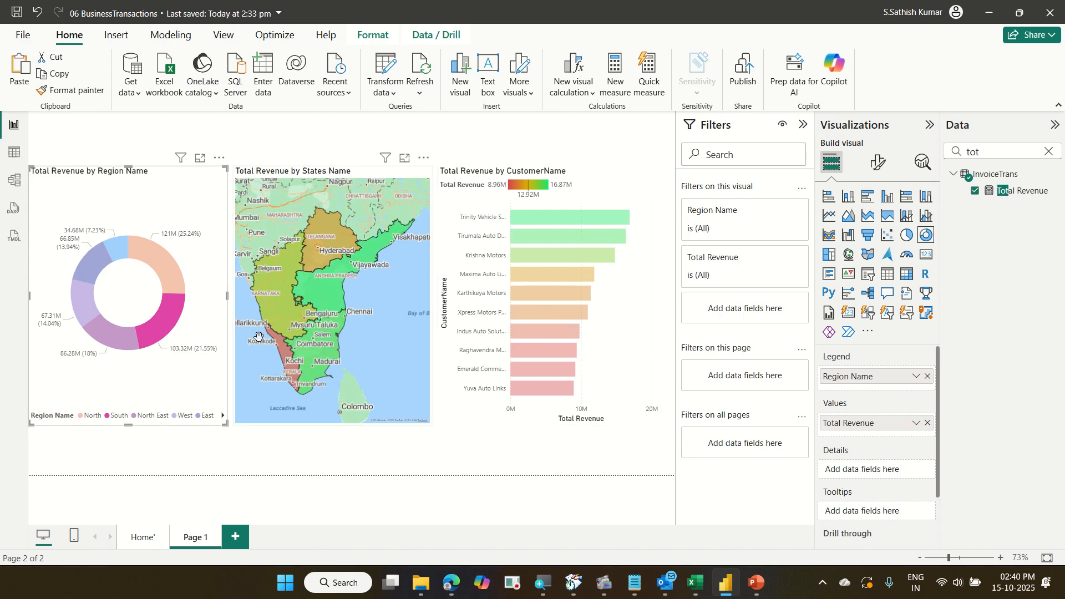
click(132, 341)
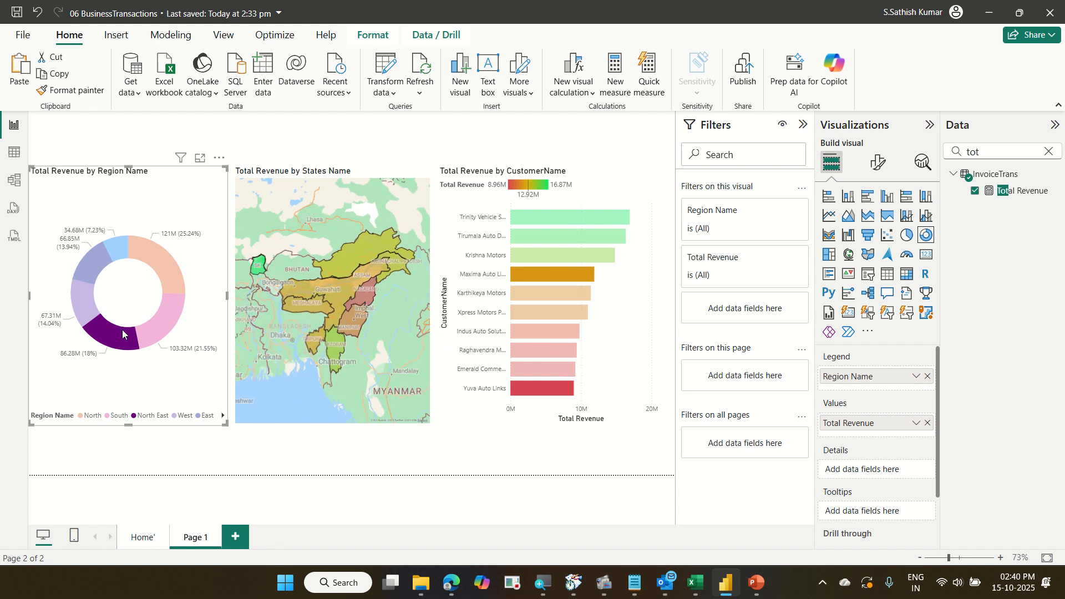
click(185, 213)
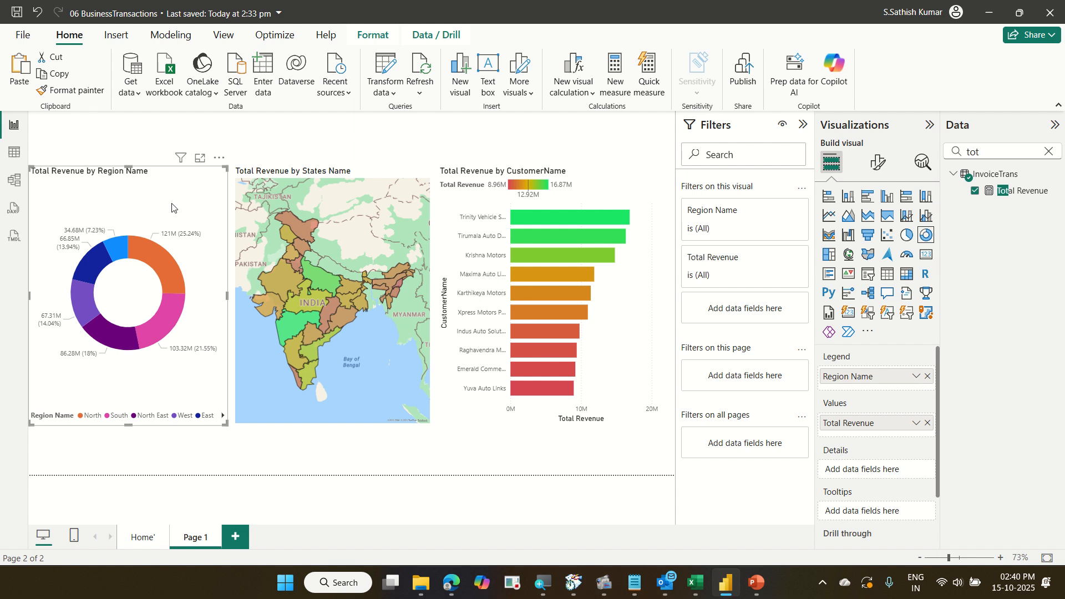
Edit the donut's interactions so it filters the customer bar chart instead of highlighting it.
click(386, 36)
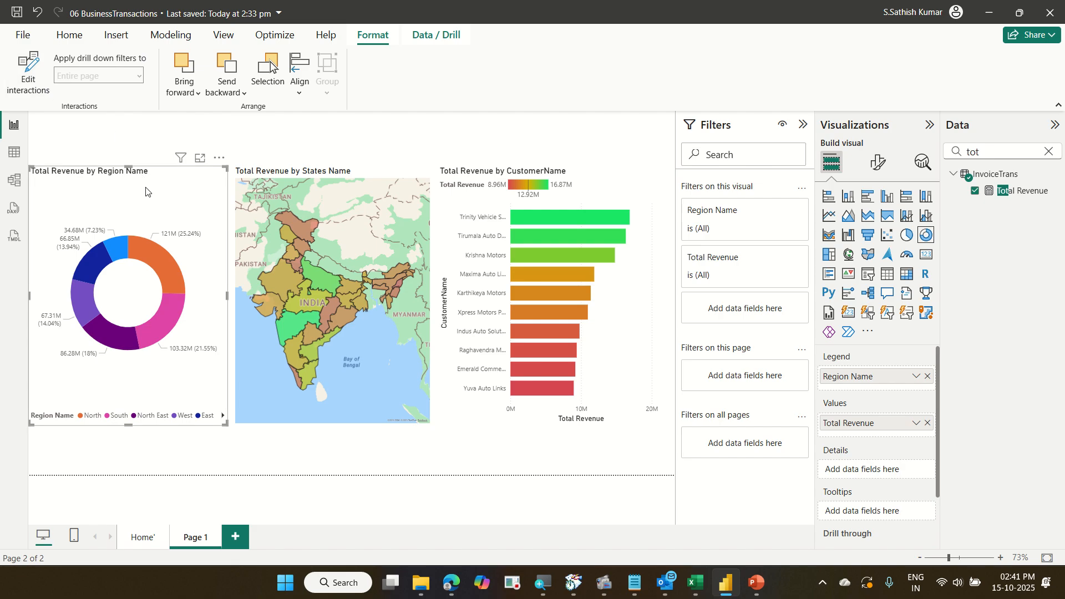
click(30, 86)
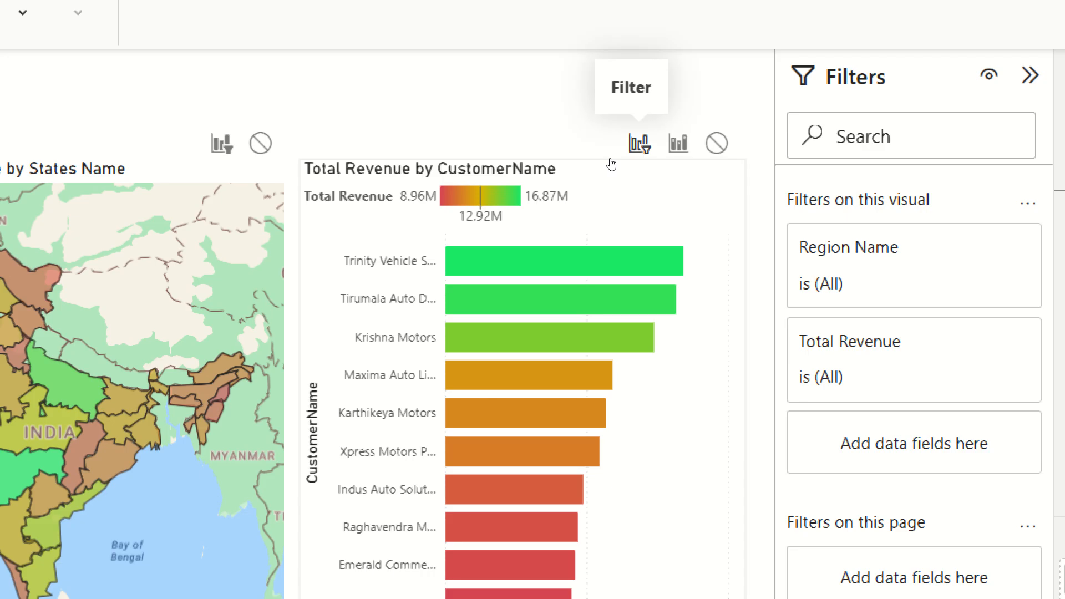
click(640, 143)
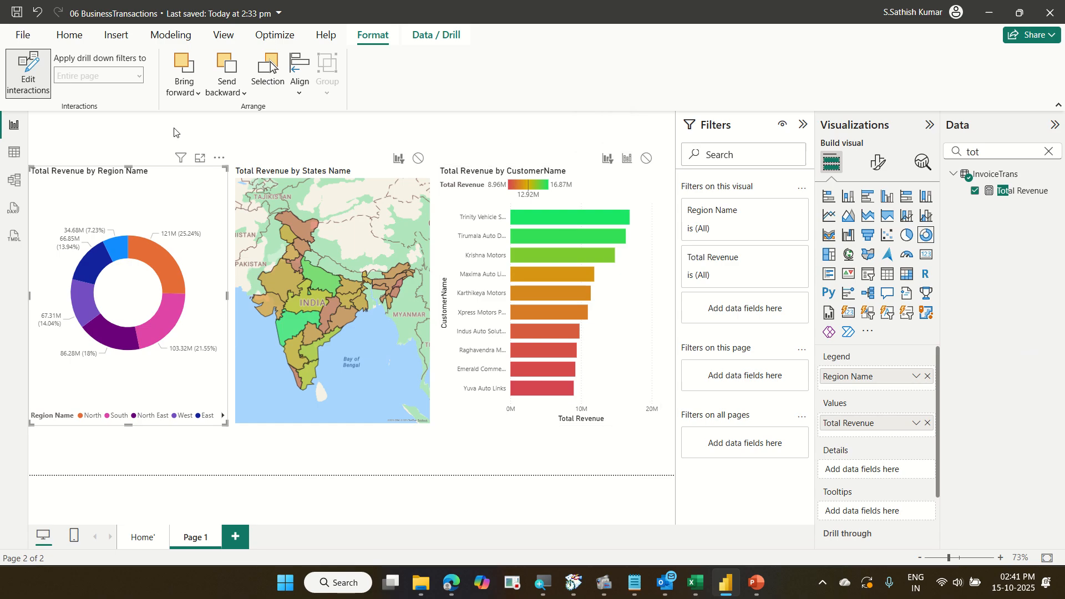
click(23, 85)
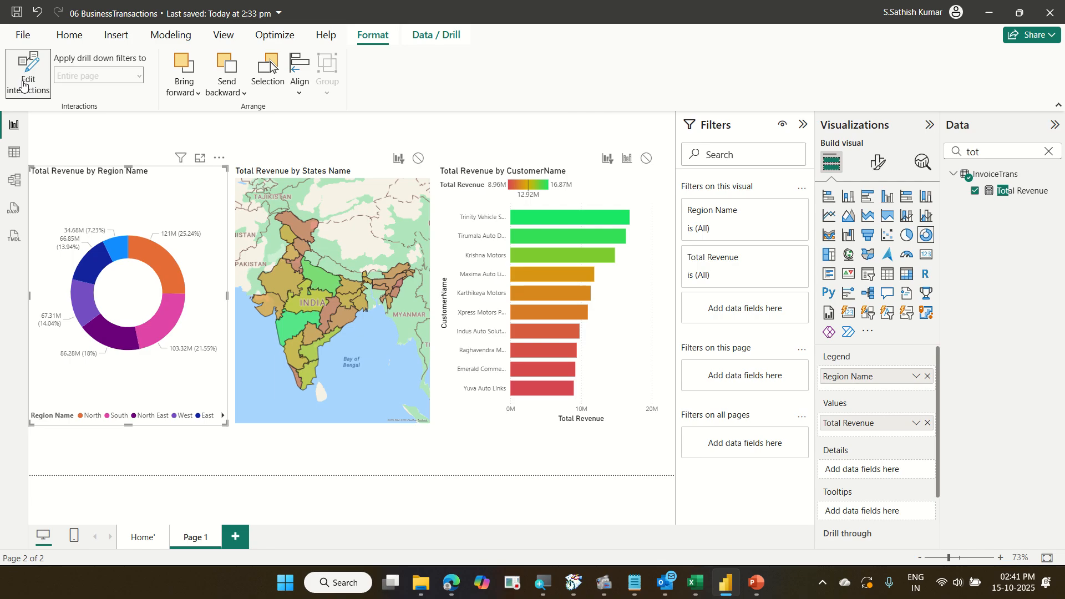
click(24, 84)
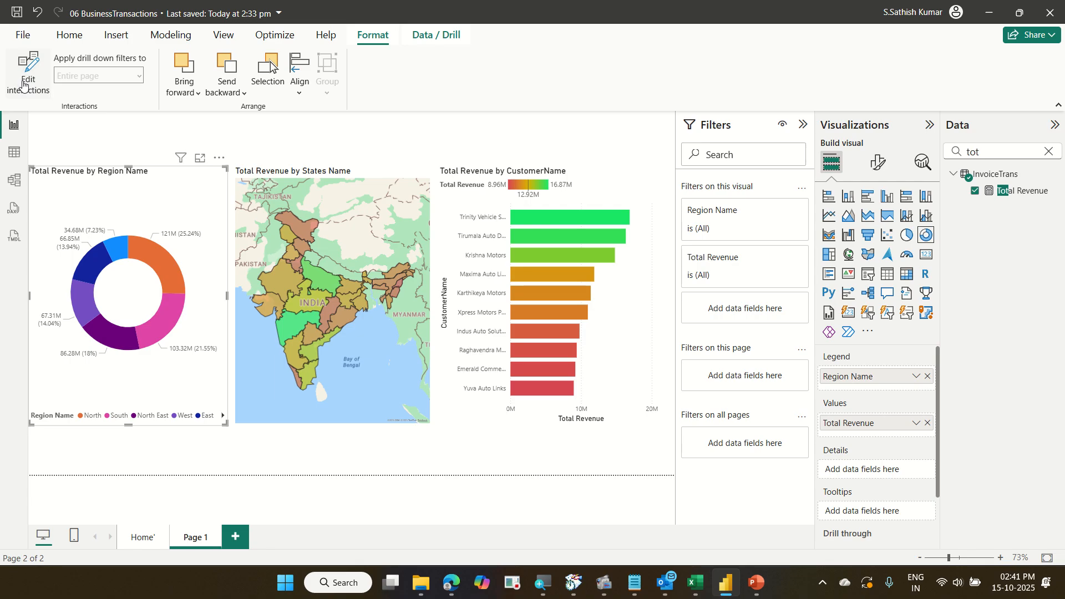
Select the North and South donut slices to test the filtered customer bar chart.
click(171, 259)
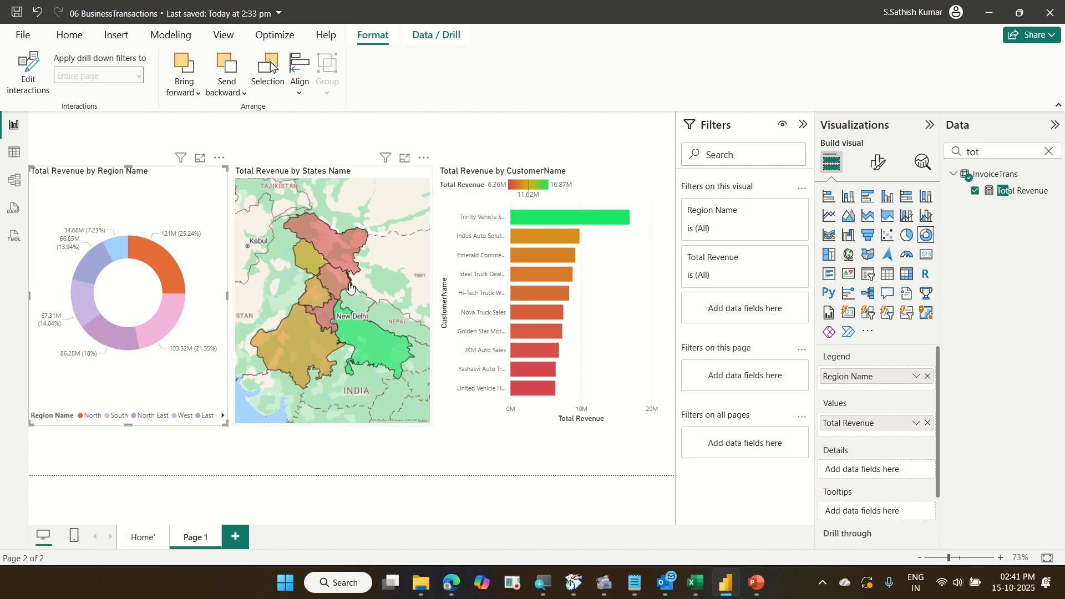
click(161, 323)
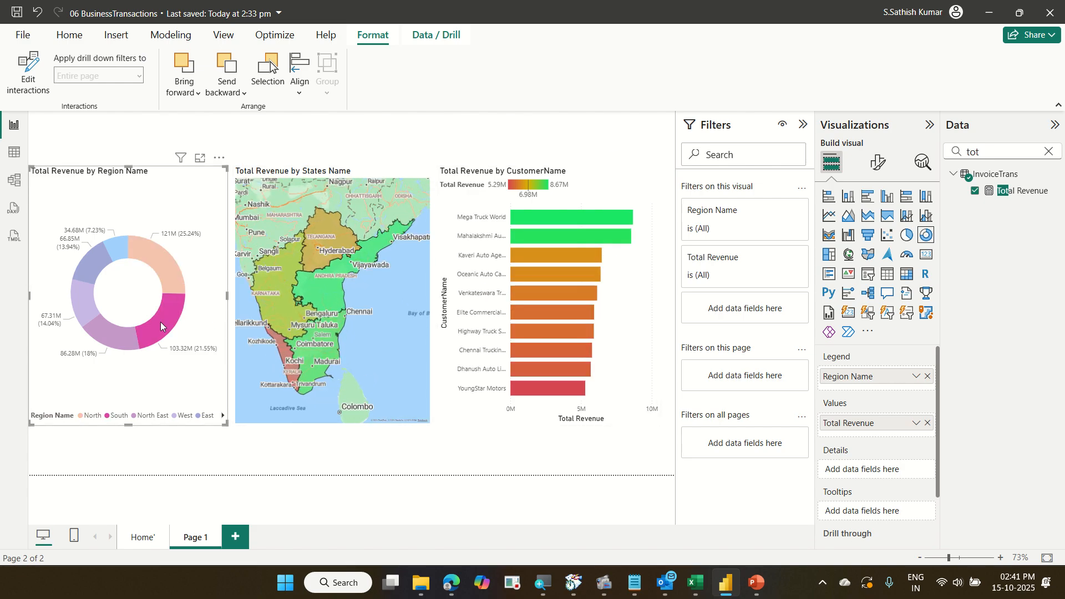
Select each region slice in the donut in turn, then clear the selection, to check the filtered map and customer bar chart.
click(114, 334)
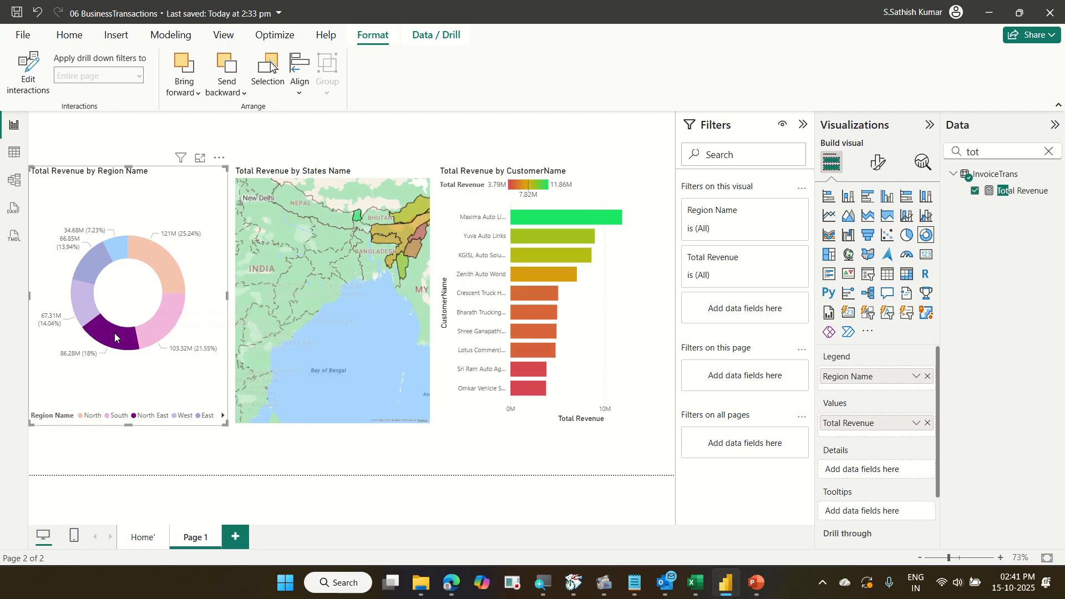
click(87, 313)
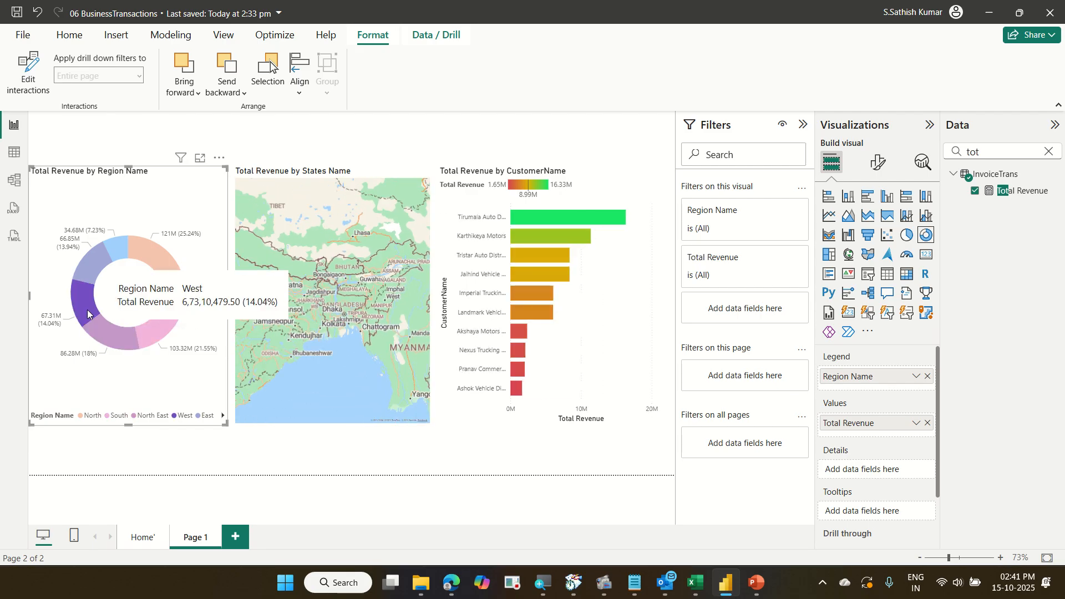
click(101, 268)
click(149, 247)
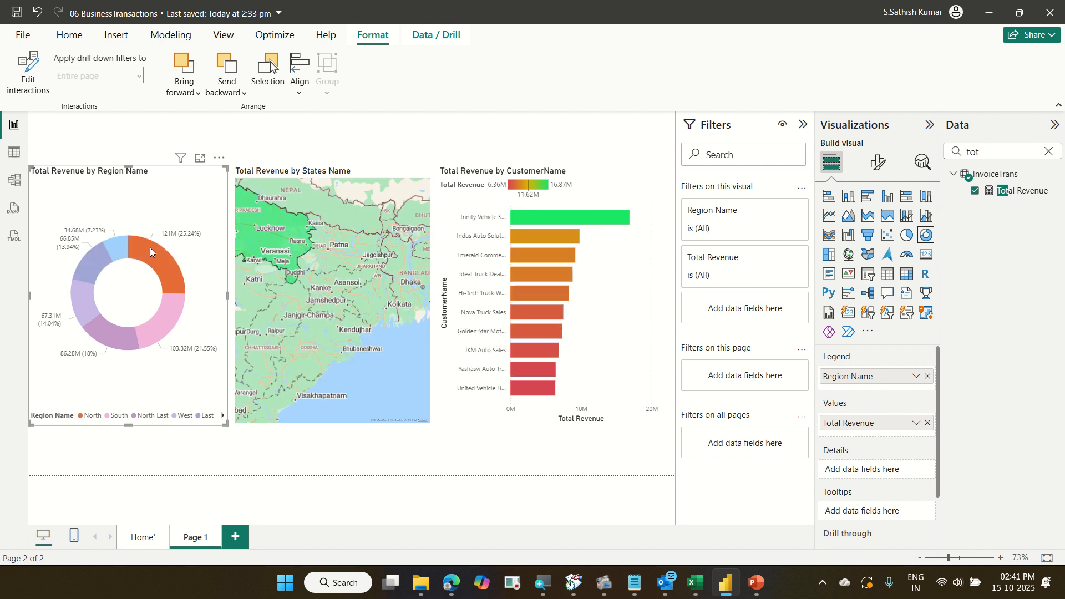
click(197, 202)
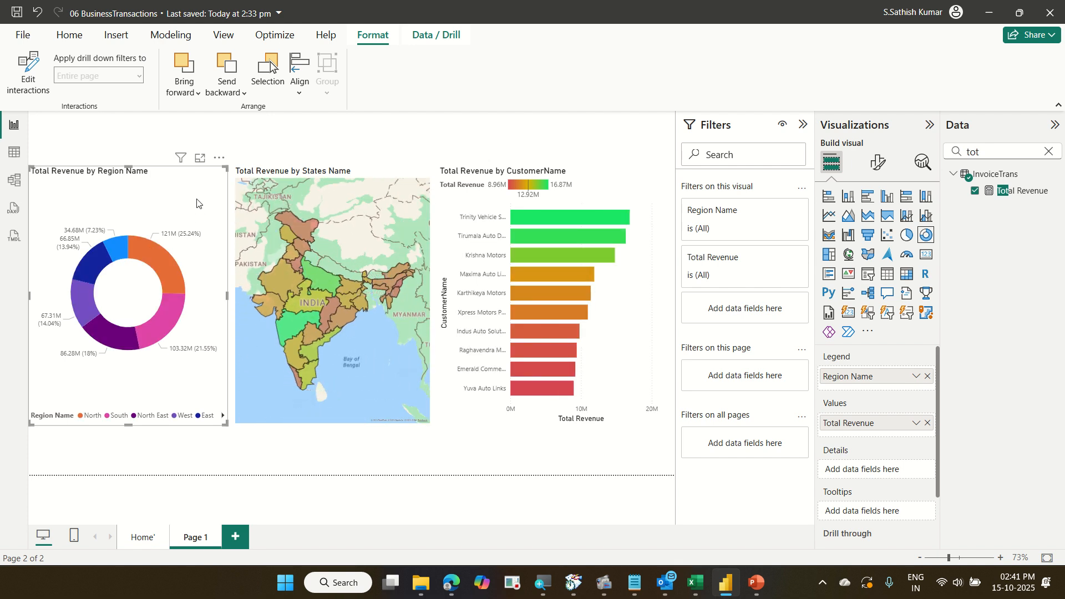
Review the donut's interaction setting for the customer bar chart as filter, then exit interaction editing.
click(31, 88)
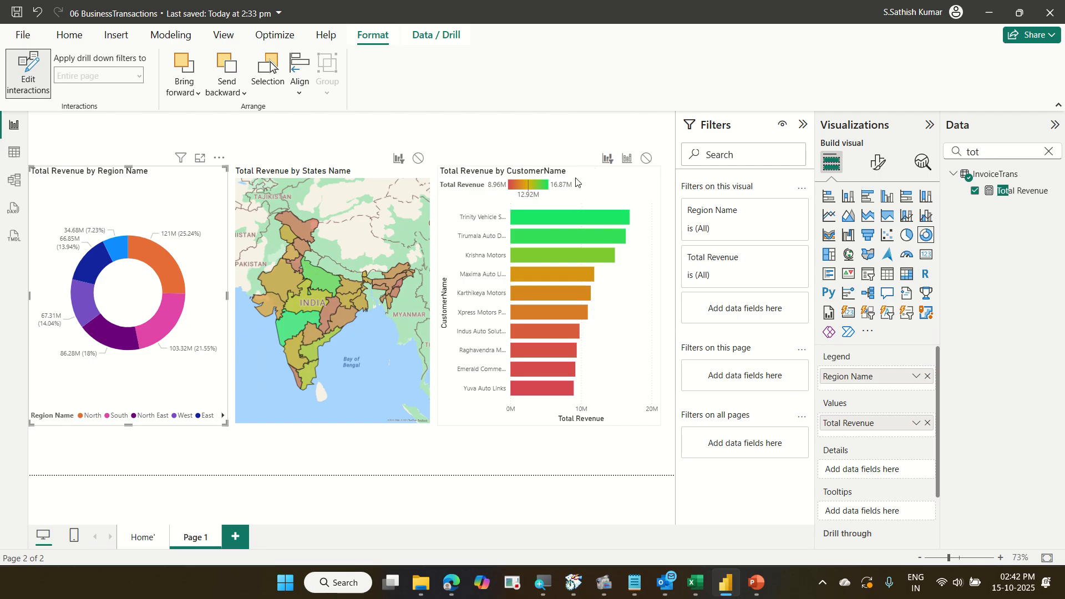
click(608, 160)
mouse_move(23, 174)
mouse_down()
mouse_move(176, 267)
mouse_move(229, 419)
mouse_up()
drag(346, 28, 387, 55)
drag(4, 48, 77, 101)
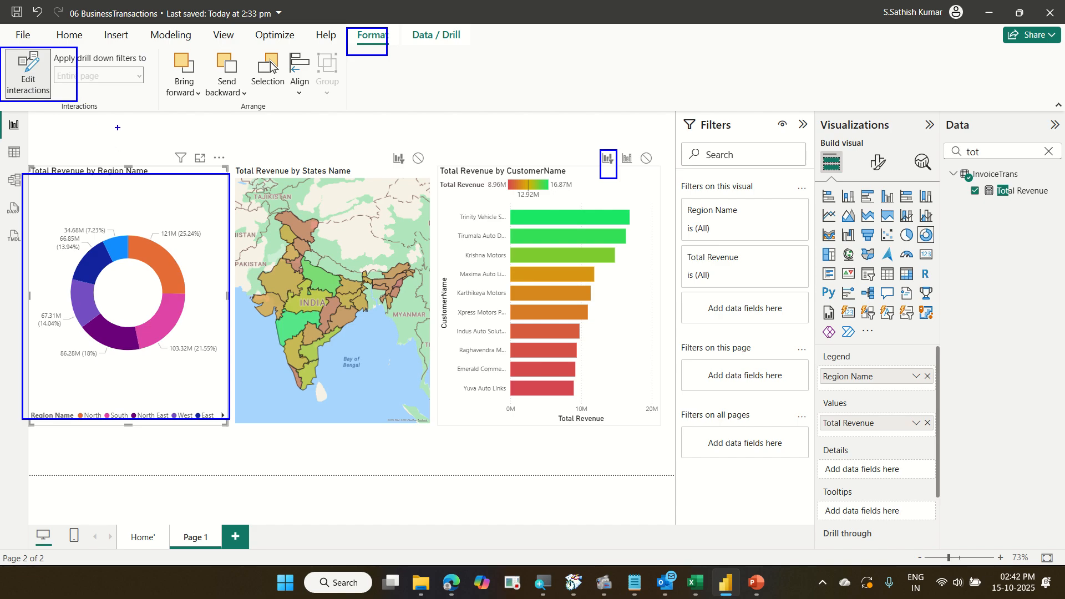
text(t1)
key(Escape)
drag(85, 80, 349, 35)
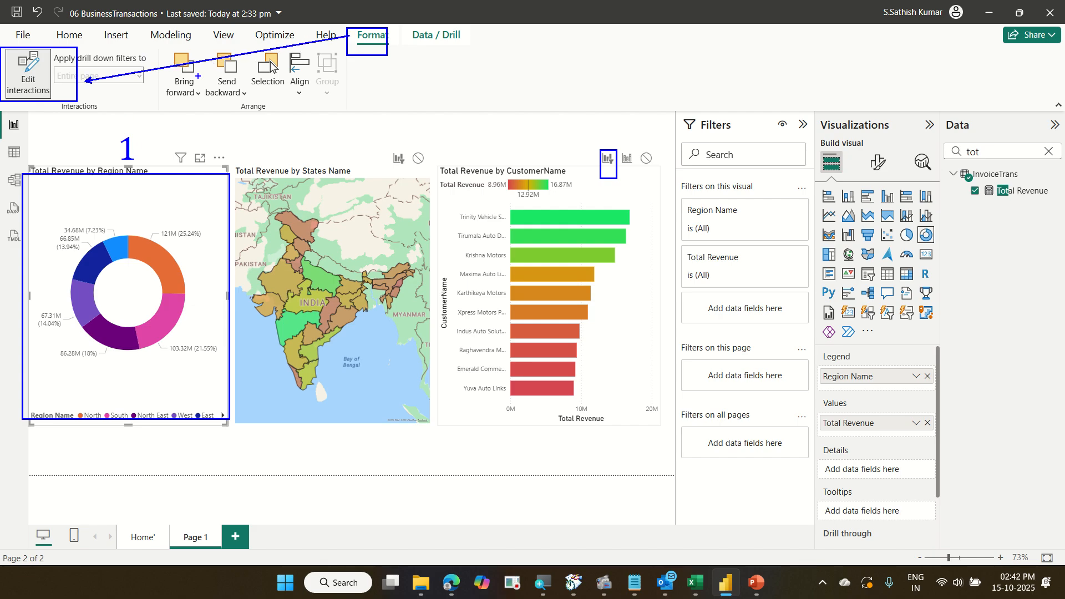
text(t2)
key(Escape)
text(t3)
key(Escape)
key(Escape)
click(36, 68)
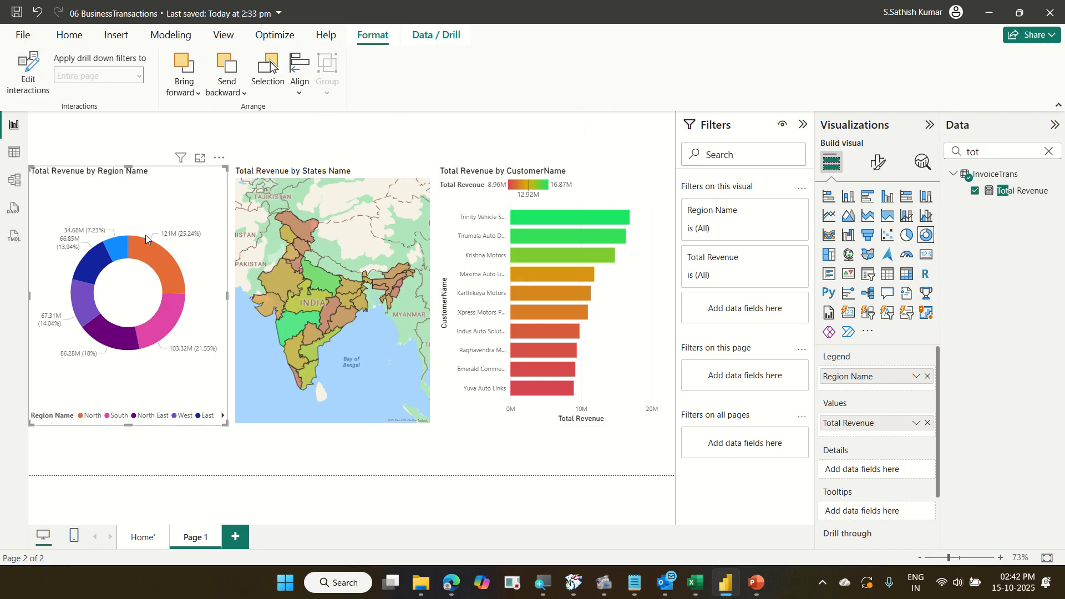
Select the donut's region slices one after another and clear the selection to test the filtering again.
click(157, 260)
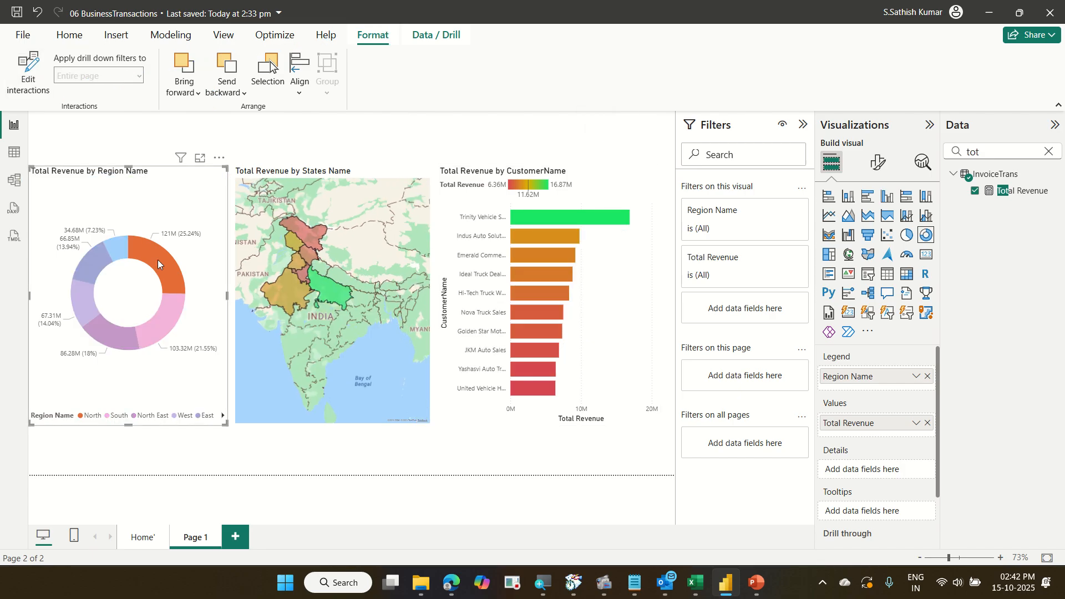
click(174, 310)
click(118, 321)
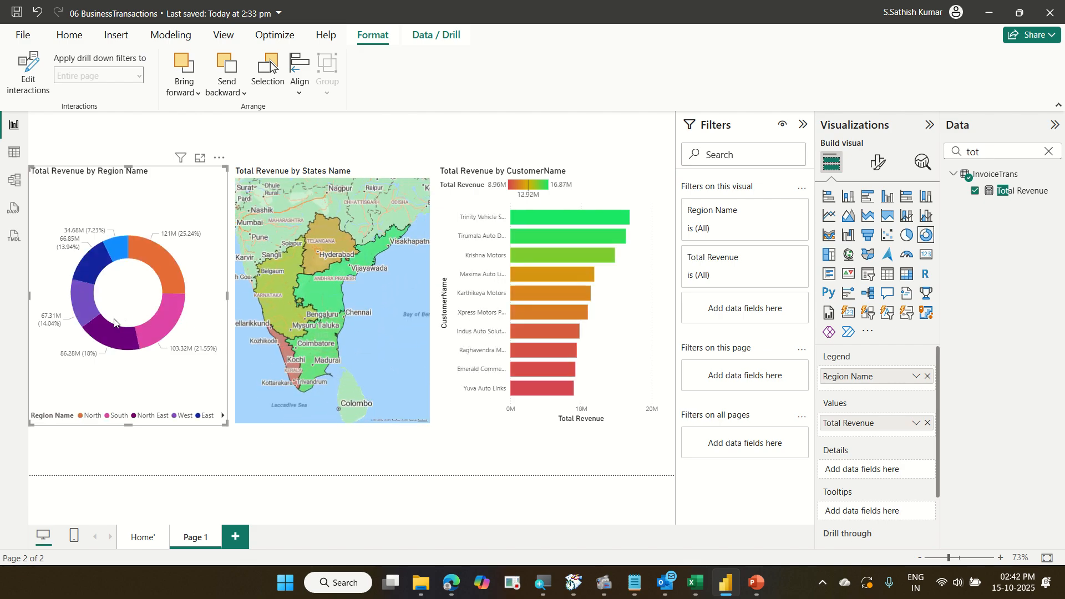
click(89, 288)
click(97, 265)
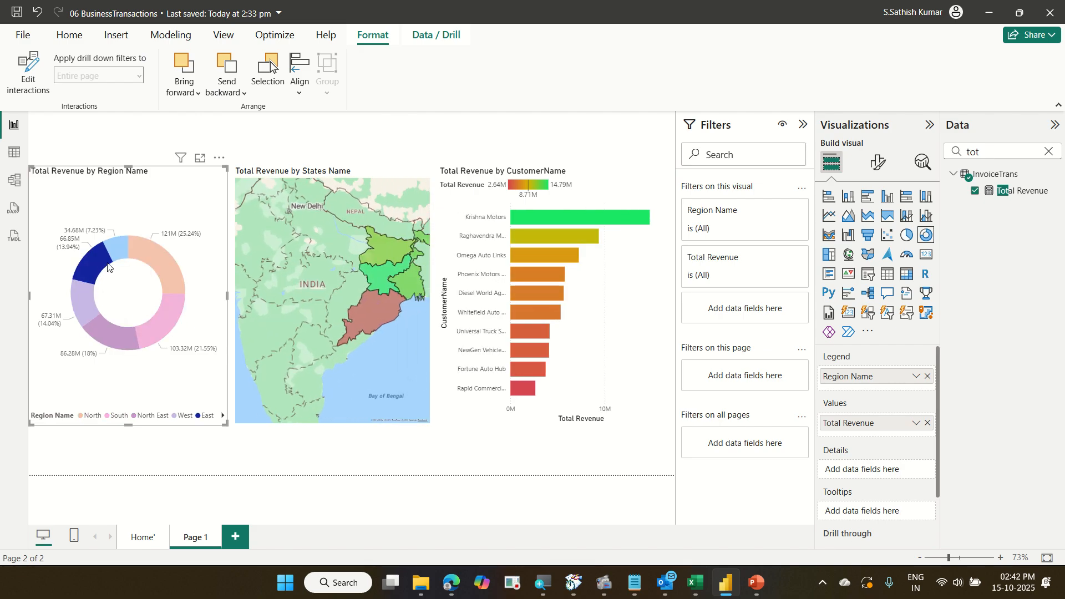
click(195, 254)
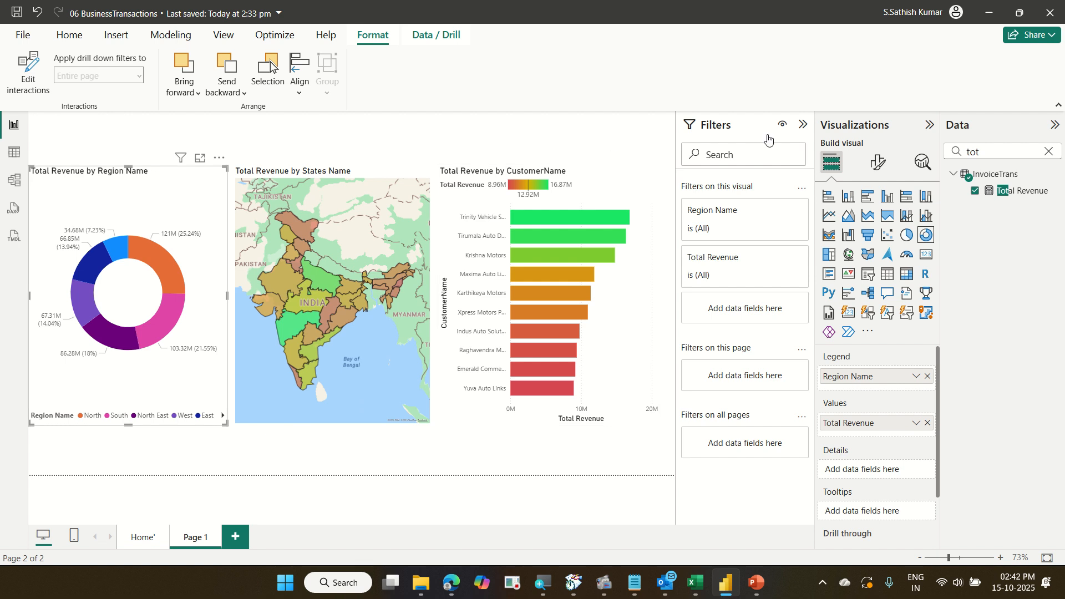
Collapse the Filters pane and select the North donut slice to inspect the filtered customer bars.
click(803, 125)
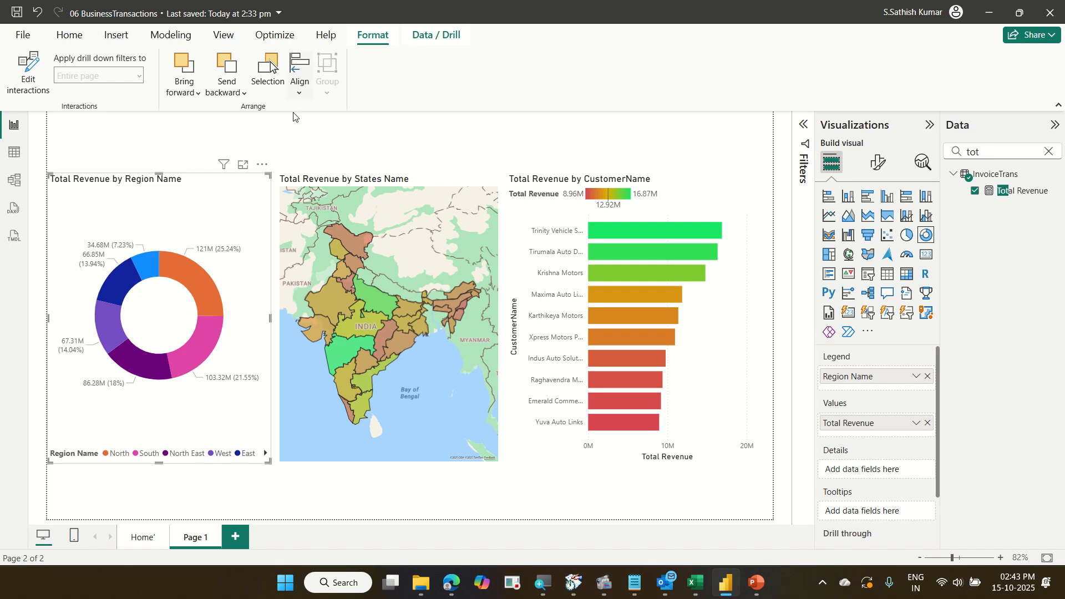
click(192, 285)
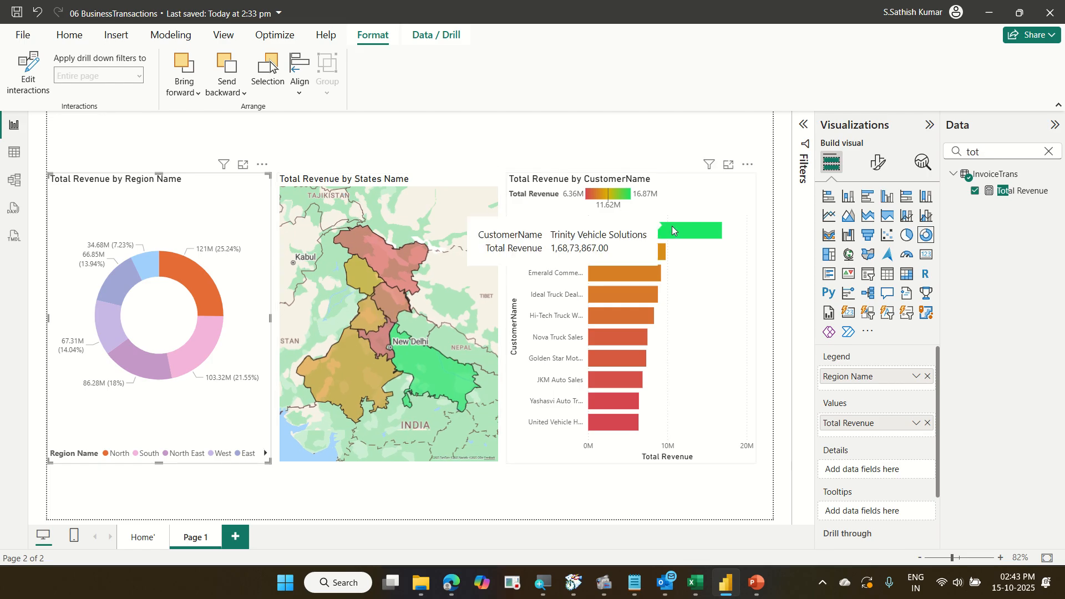
mouse_move(660, 253)
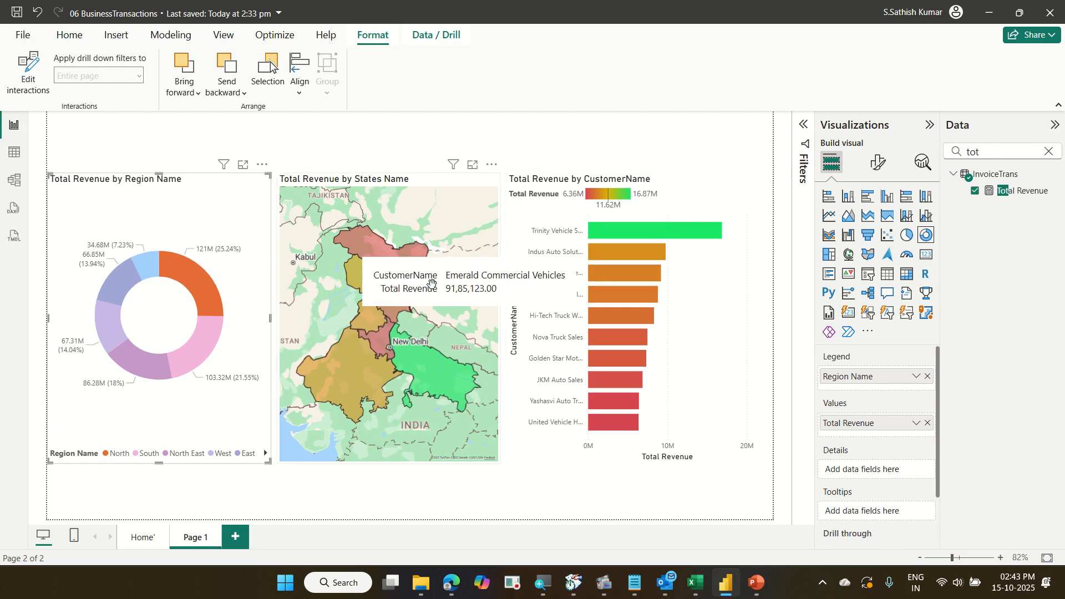
Rename the second report page as Top10Customer.
click(212, 212)
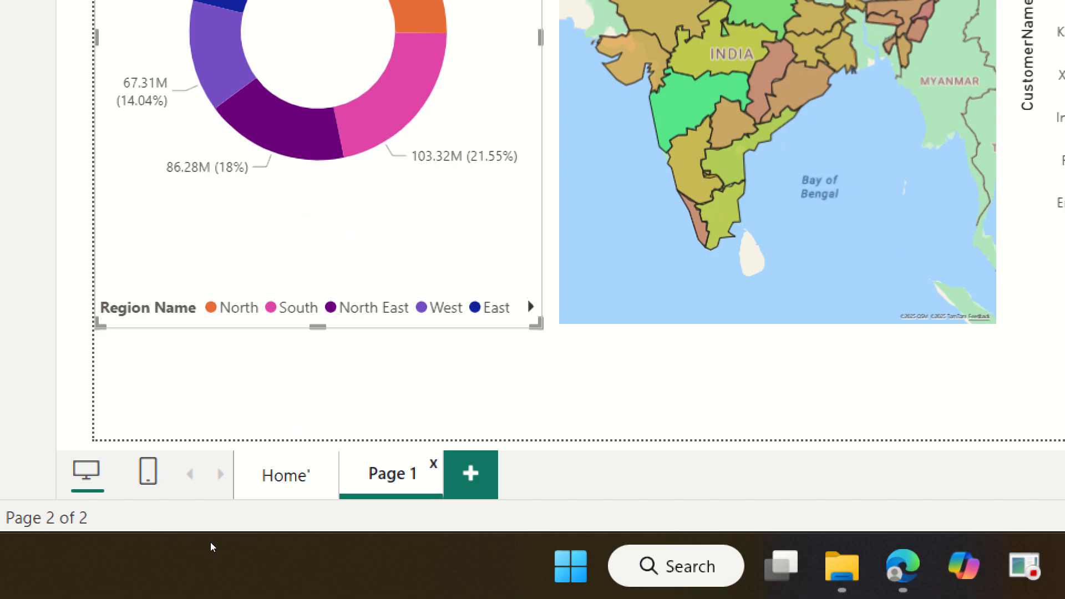
key(BackSpace)
key(BackSpace)
key(BackSpace)
key(BackSpace)
key(BackSpace)
key(BackSpace)
text(Top10Customer)
key(Return)
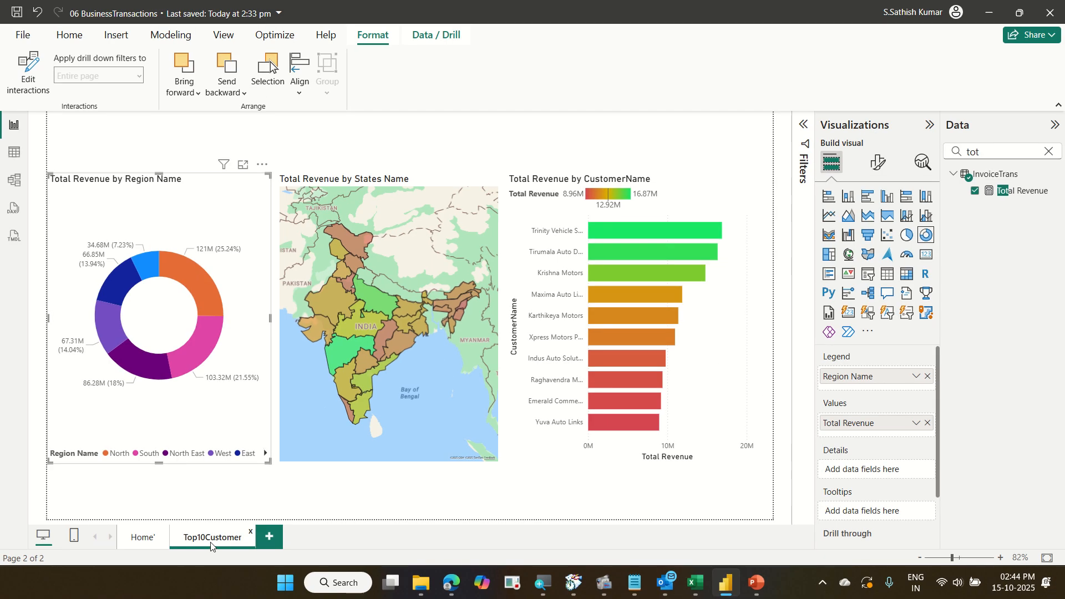
Add a new report page and place a table visual on it, enlarging it to fill the canvas's left half.
click(269, 536)
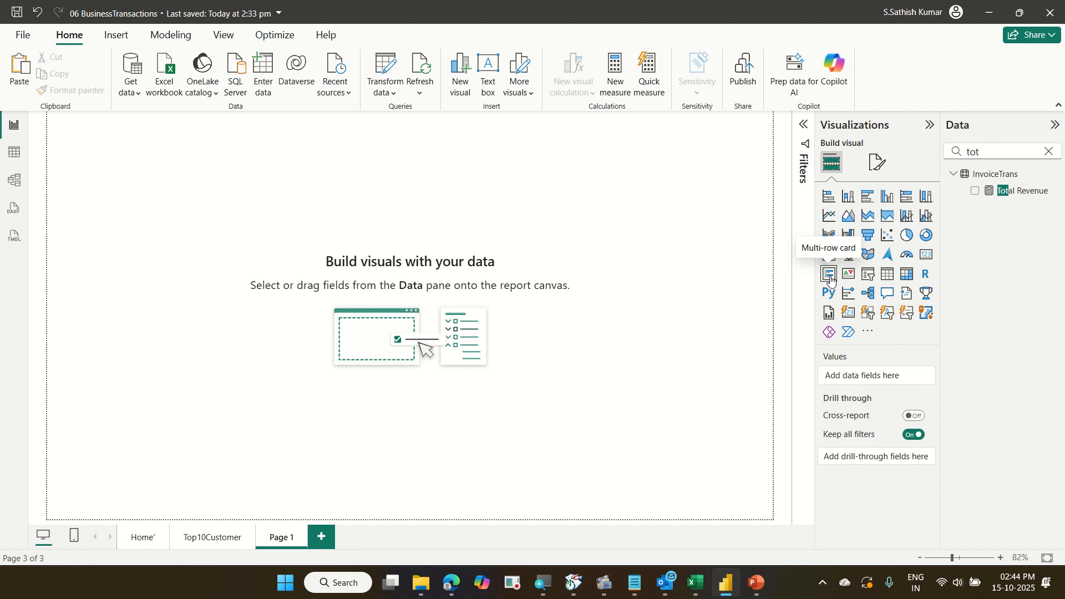
click(887, 274)
drag(128, 136, 127, 204)
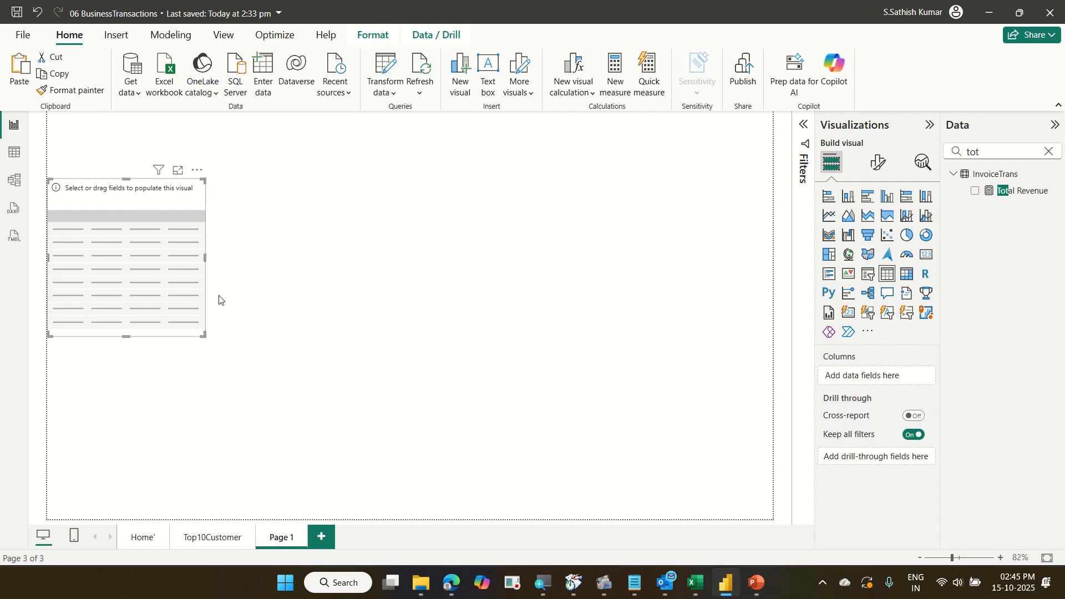
drag(203, 334, 403, 511)
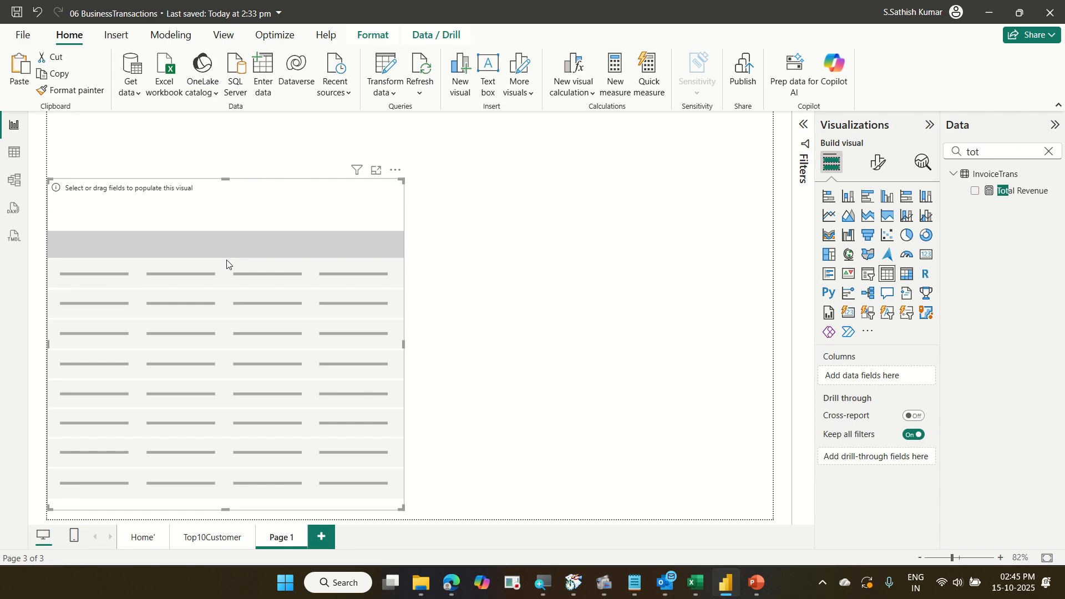
Search the fields for invoice and add Invoice No from the Invoice table to the table's columns.
click(1042, 154)
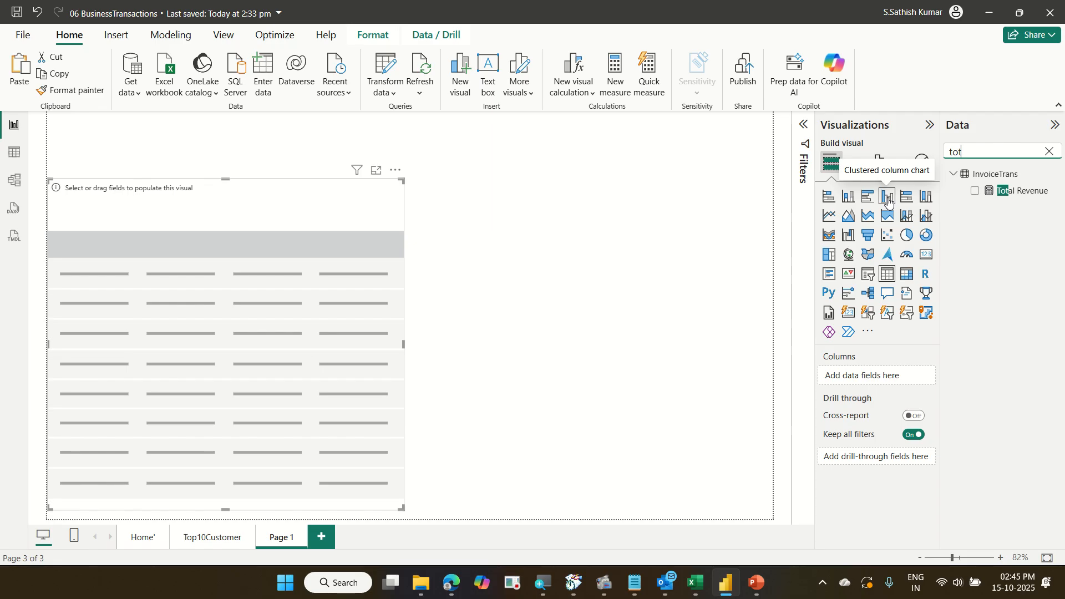
click(1048, 152)
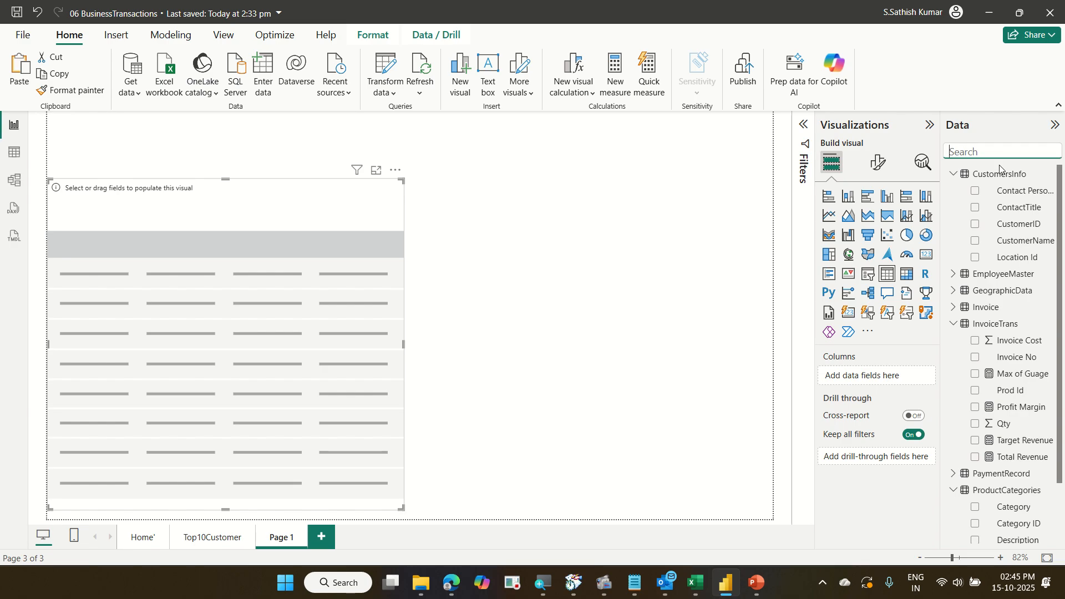
text(invoice)
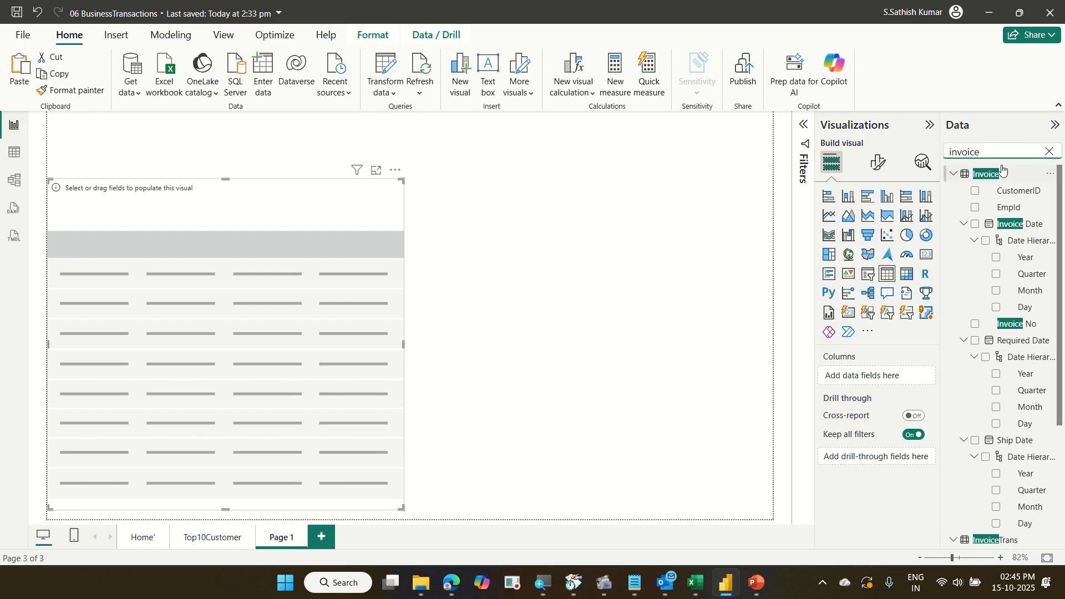
drag(1017, 329, 891, 377)
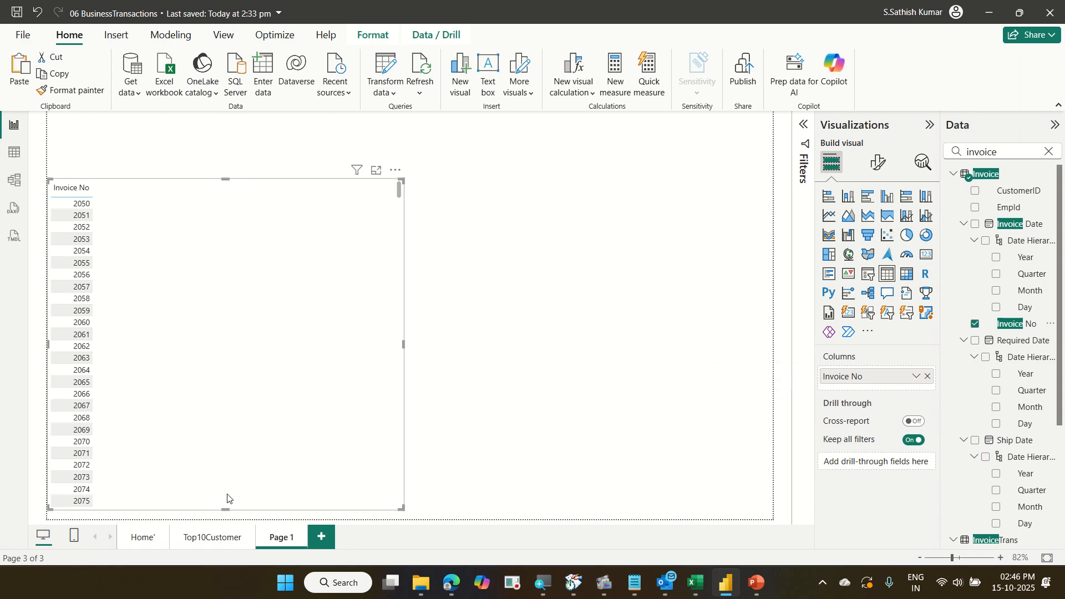
Add Invoice Date to the table's columns and switch it from the date hierarchy to the plain Invoice Date.
click(218, 538)
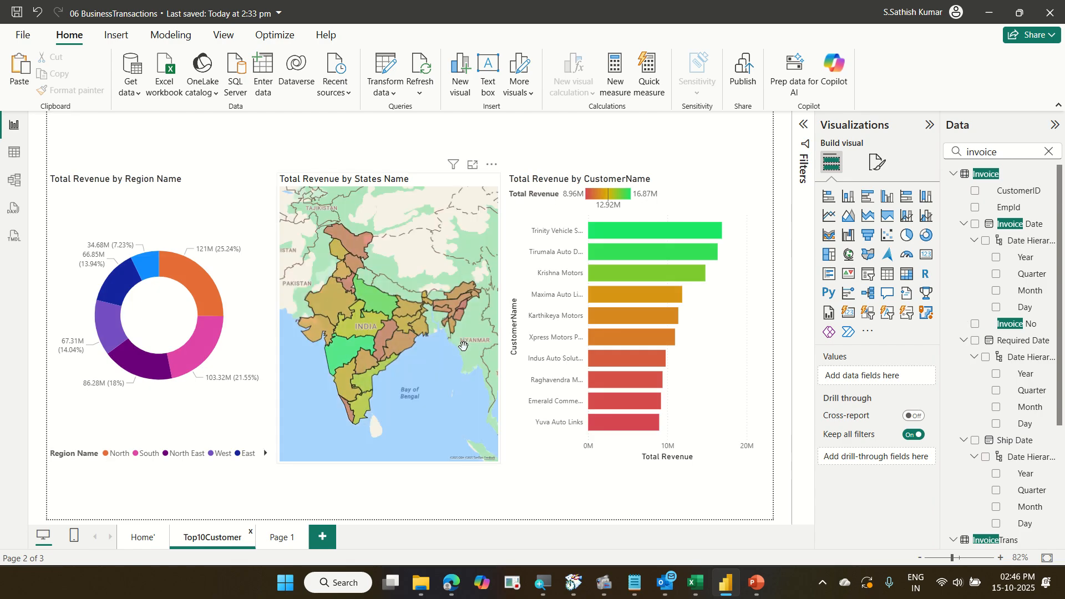
click(290, 534)
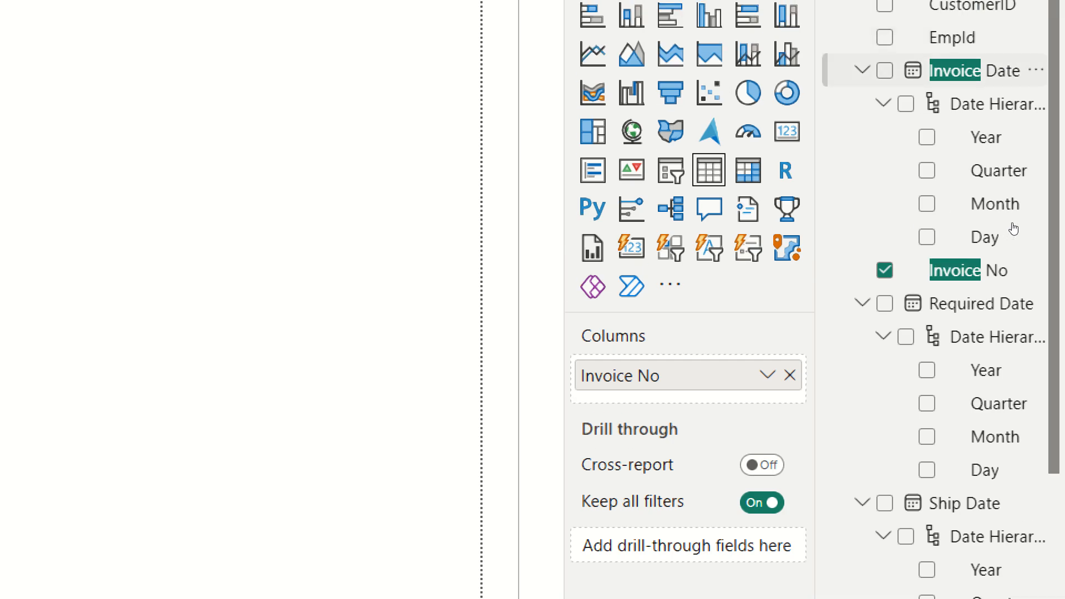
drag(974, 9, 901, 332)
drag(901, 387, 893, 387)
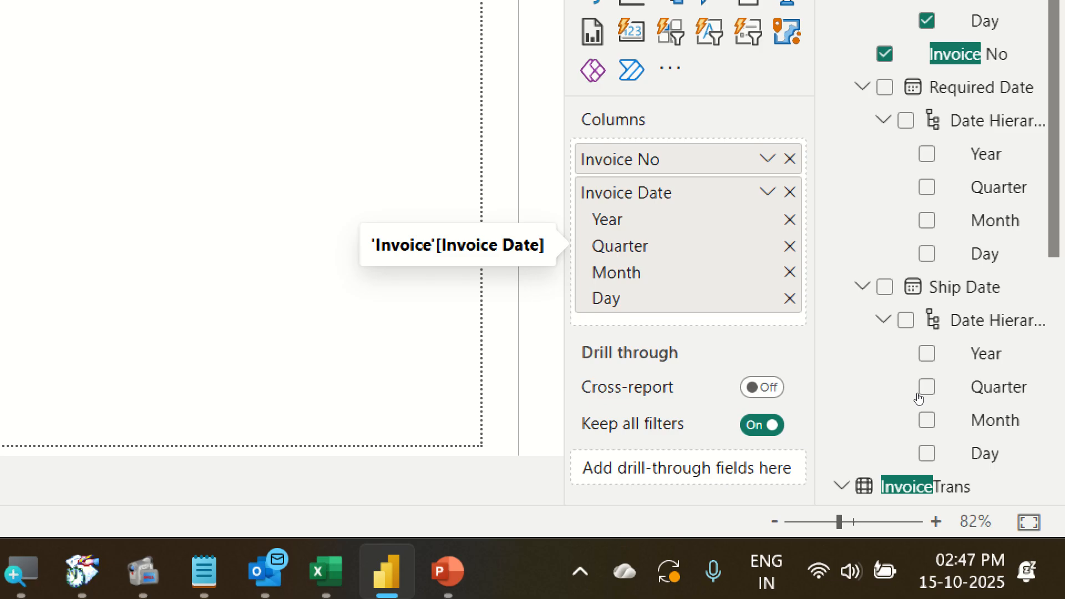
click(767, 191)
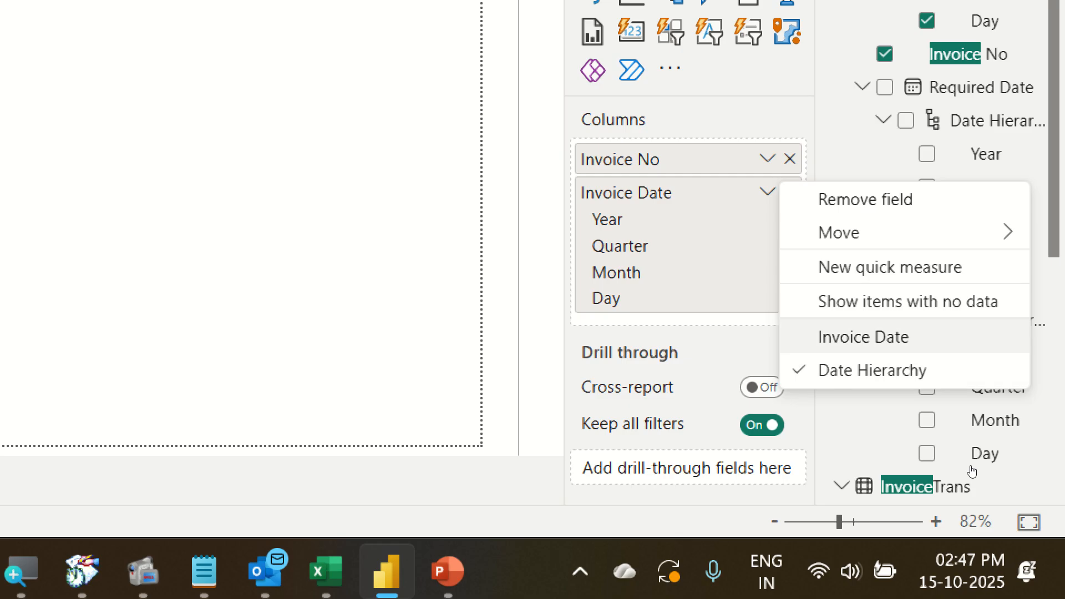
click(916, 336)
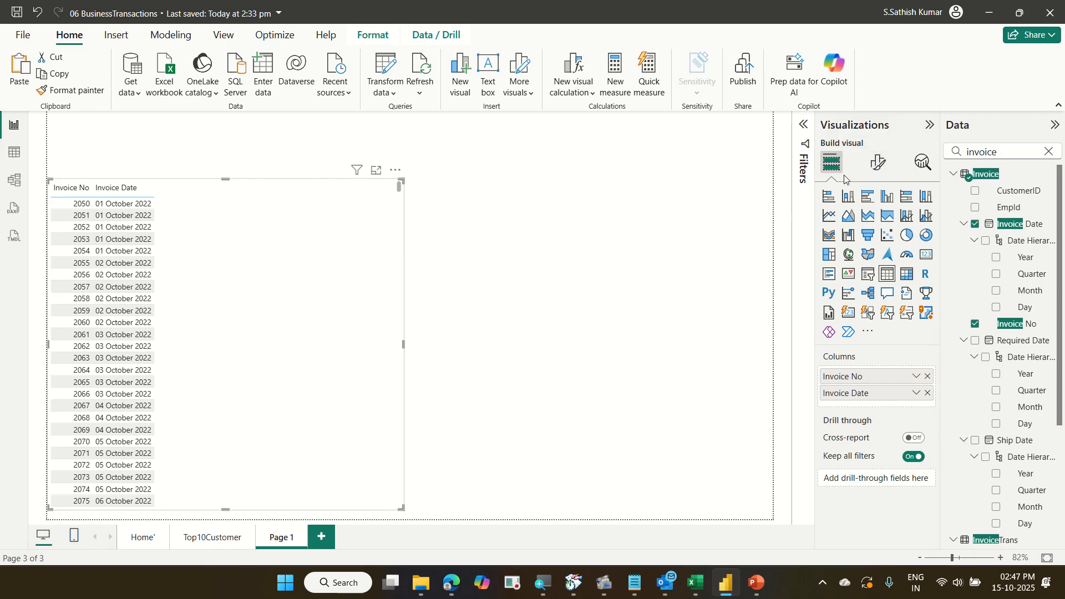
Choose a Custom data format for the table's Invoice Date column in the visual's general formatting.
click(881, 165)
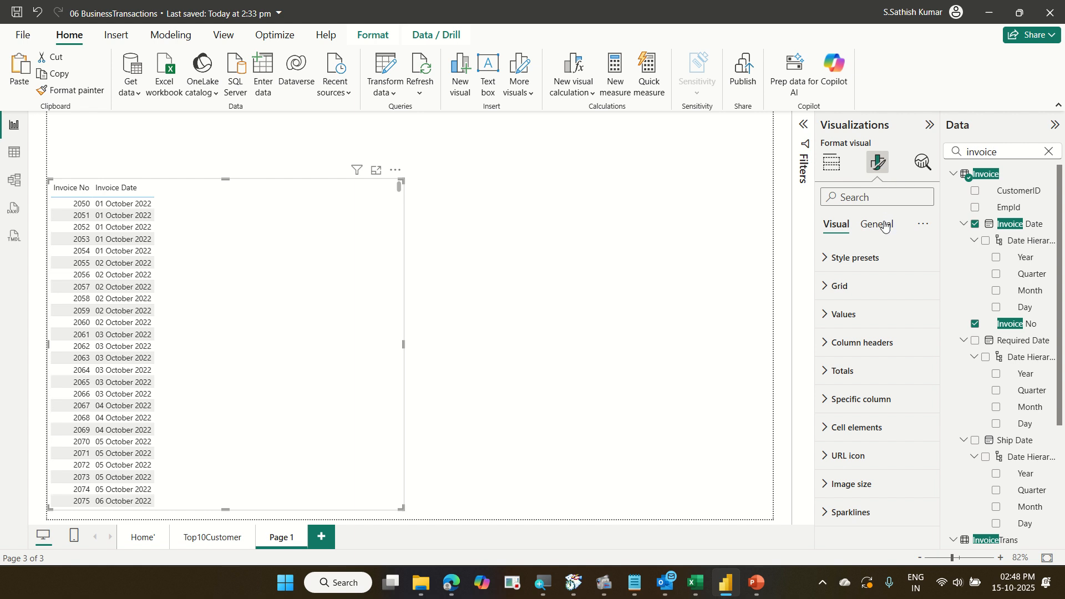
click(868, 231)
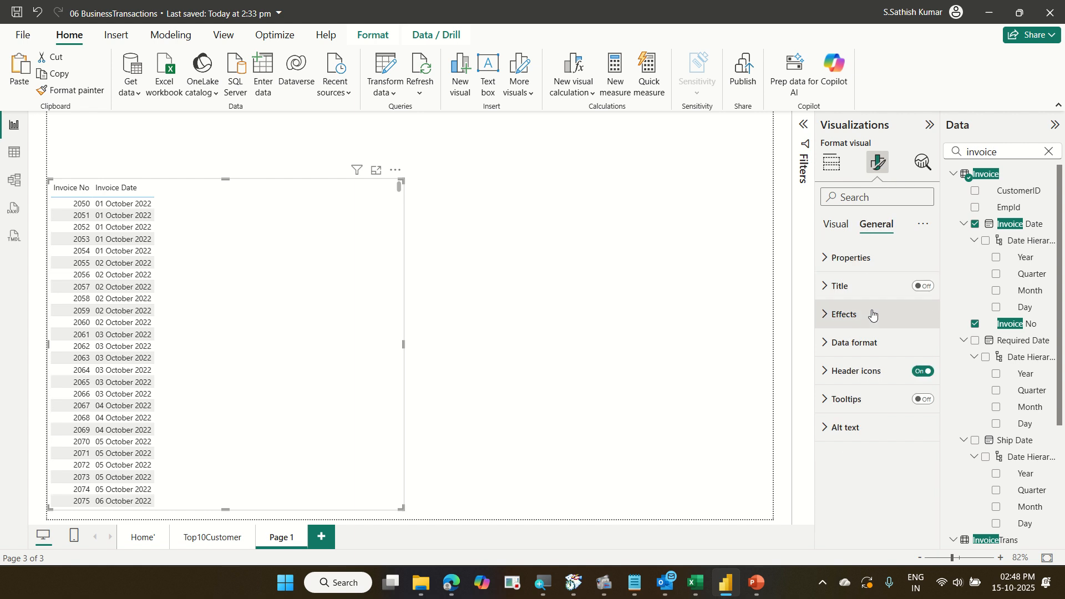
click(871, 342)
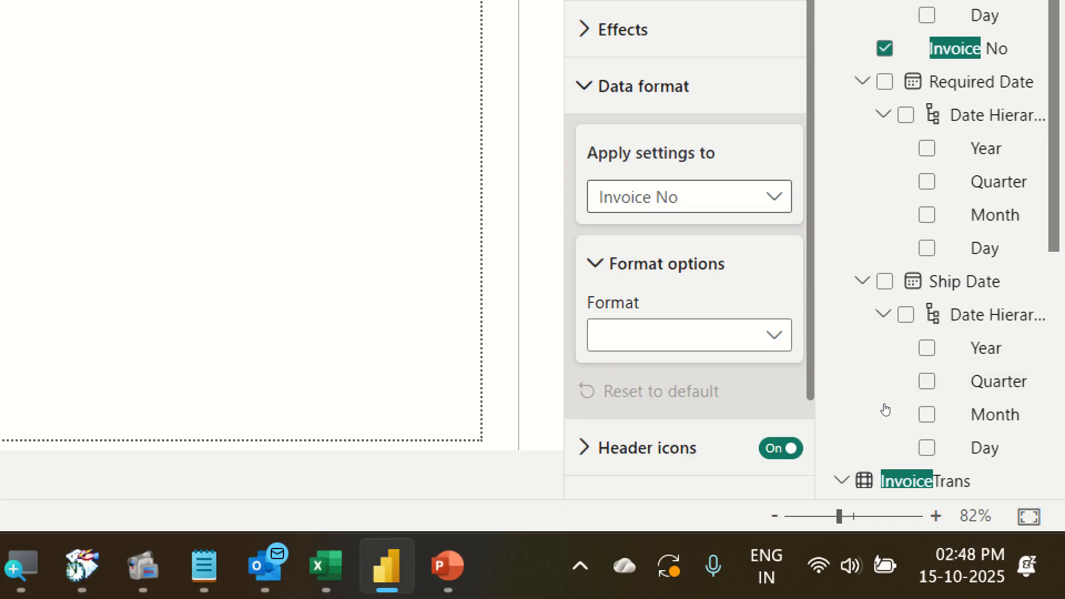
click(703, 205)
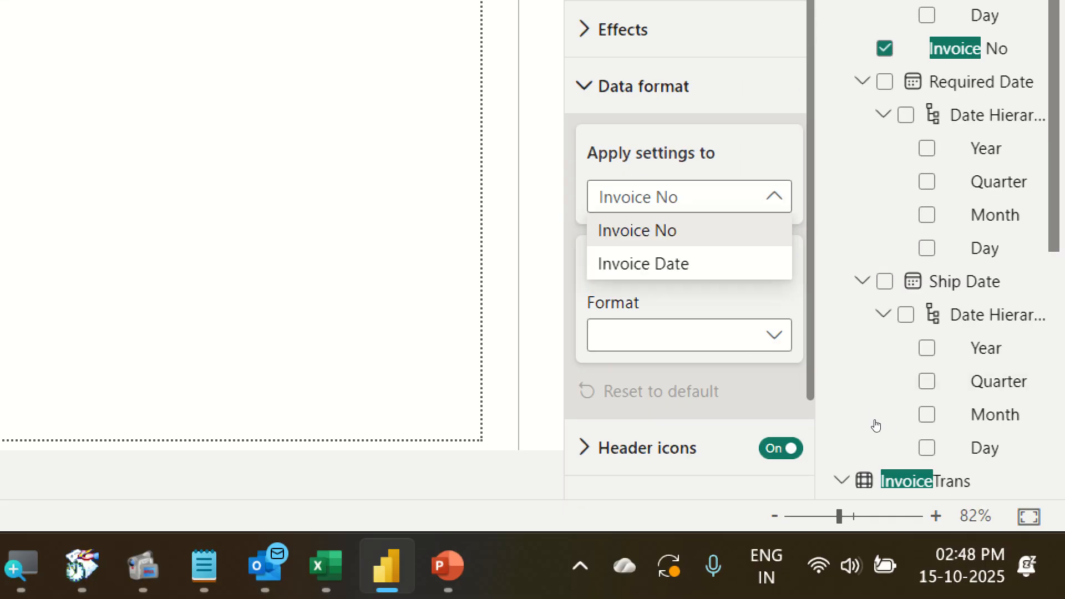
click(688, 264)
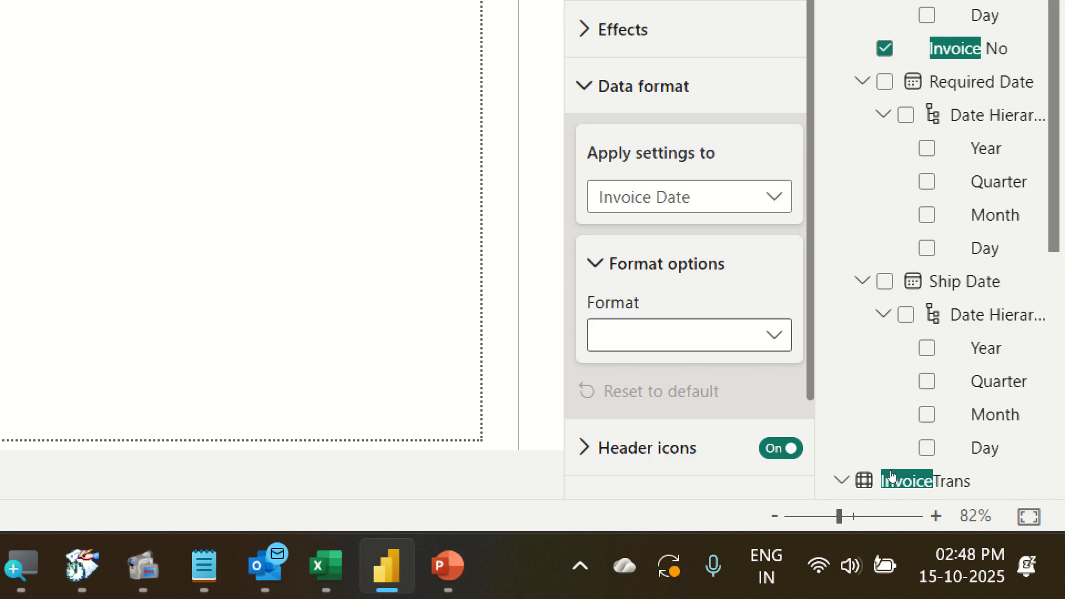
click(716, 342)
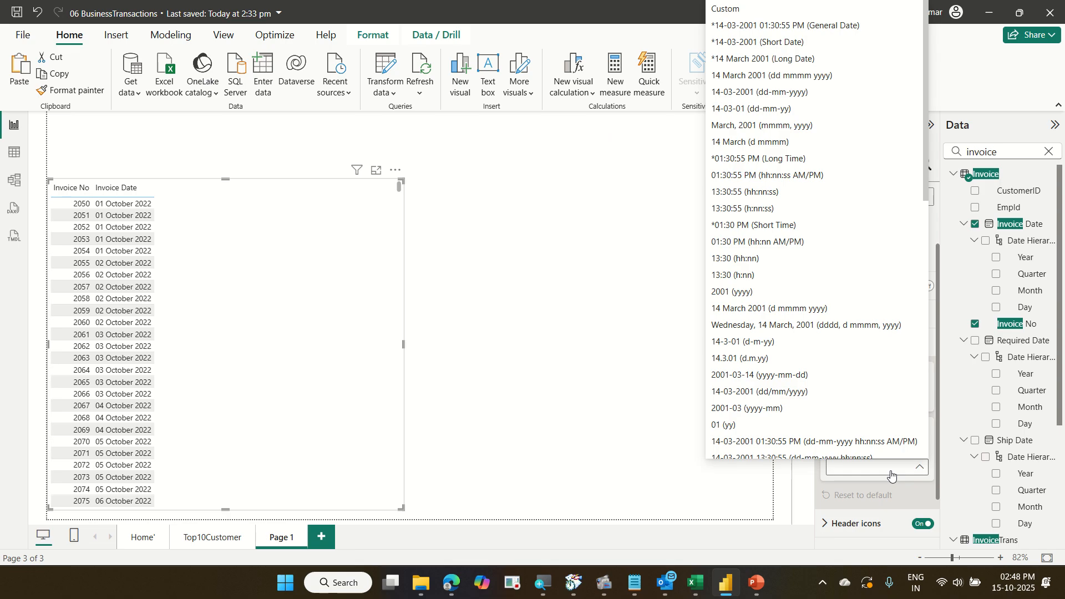
scroll(863, 304, down, 12)
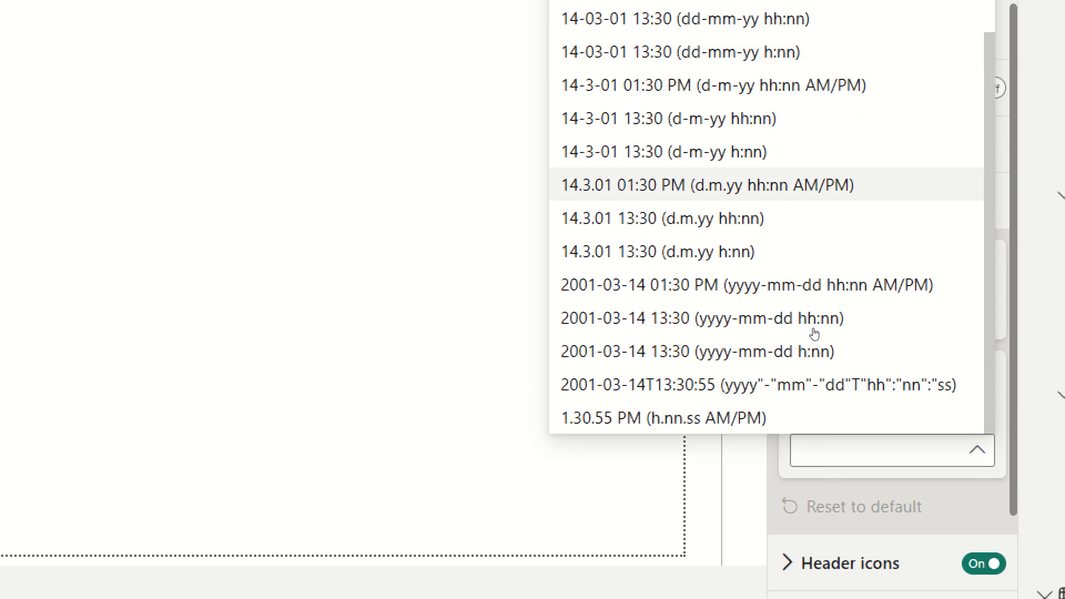
scroll(811, 332, up, 10)
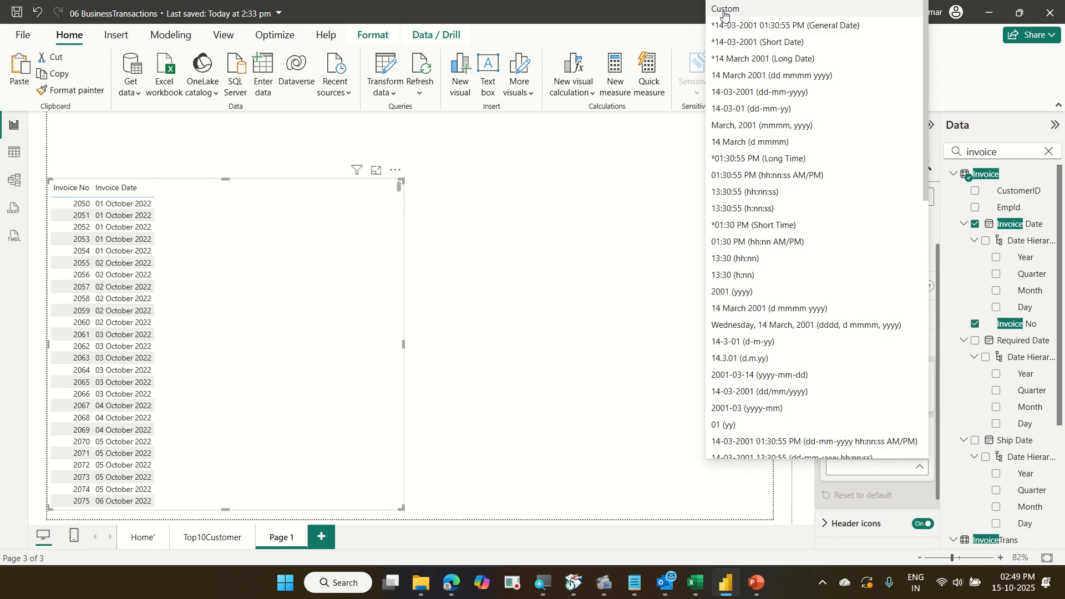
click(724, 10)
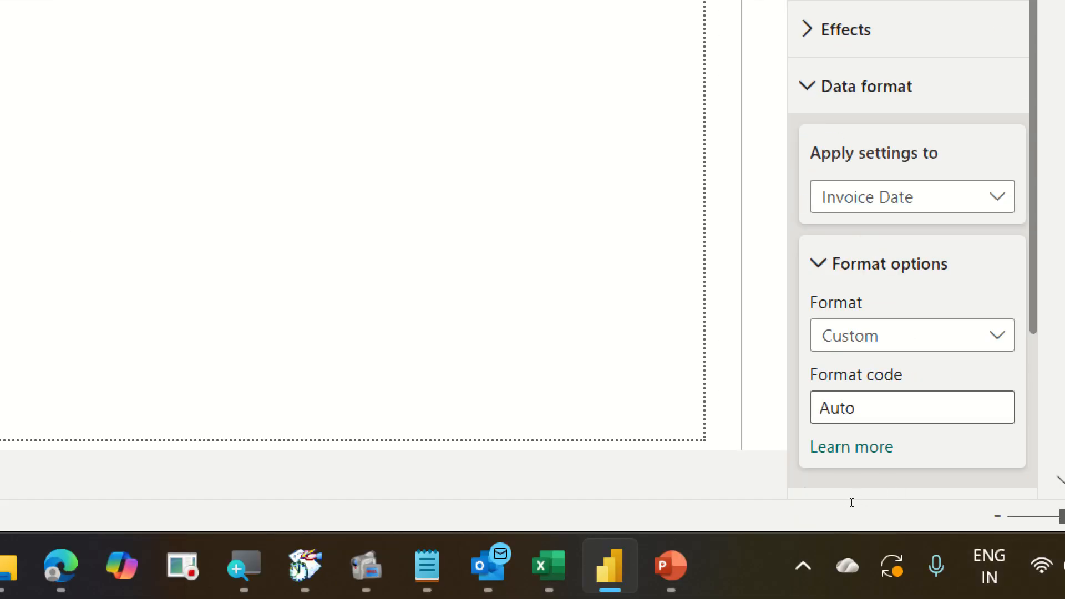
Set the Invoice Date format code to dd-MM-yyyy,ddd.
click(848, 407)
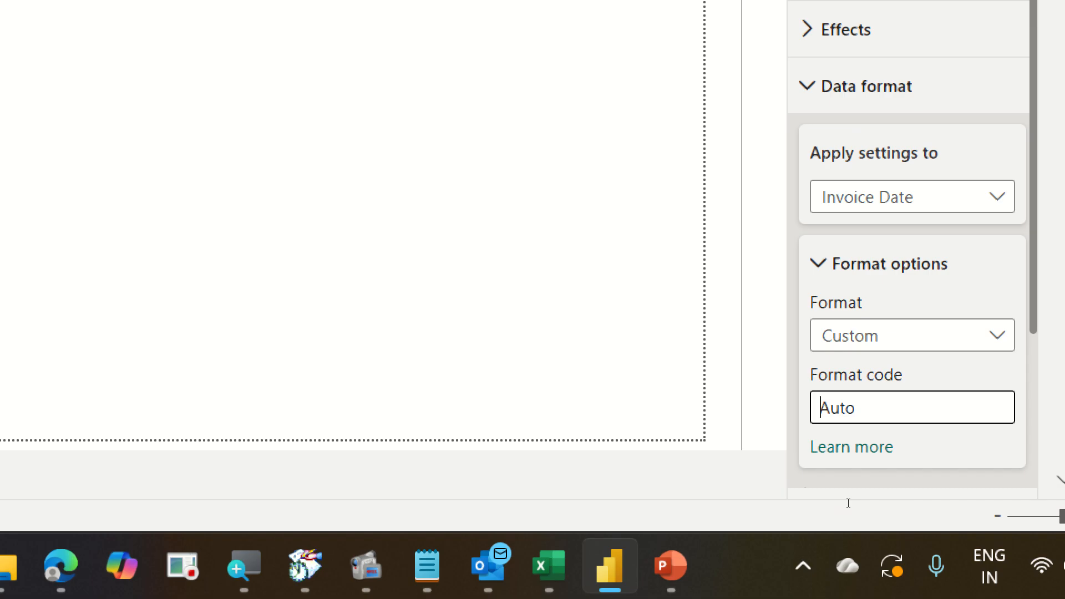
text(d)
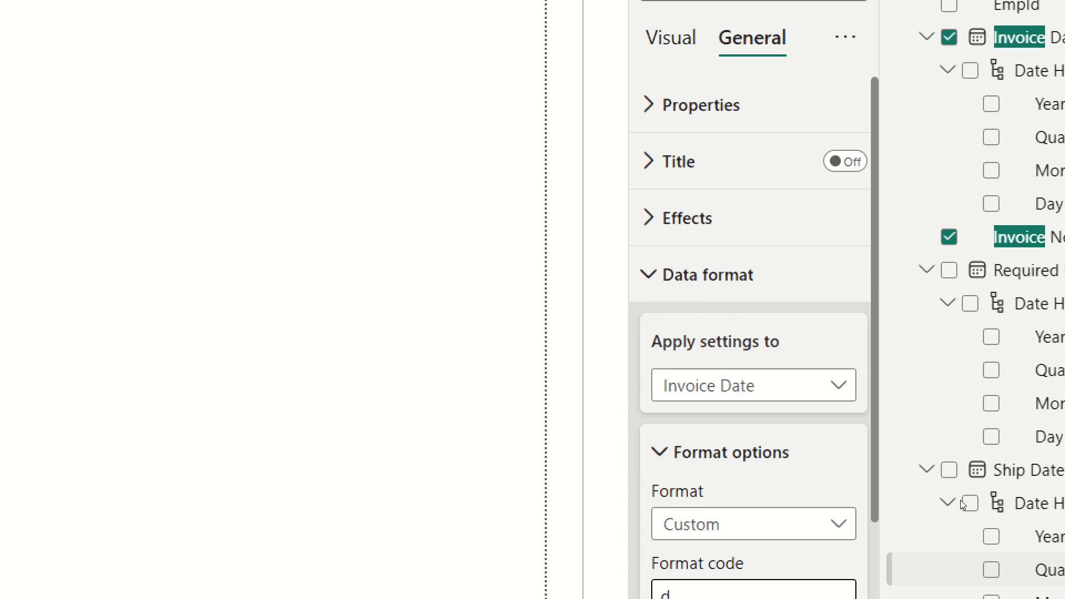
text(d)
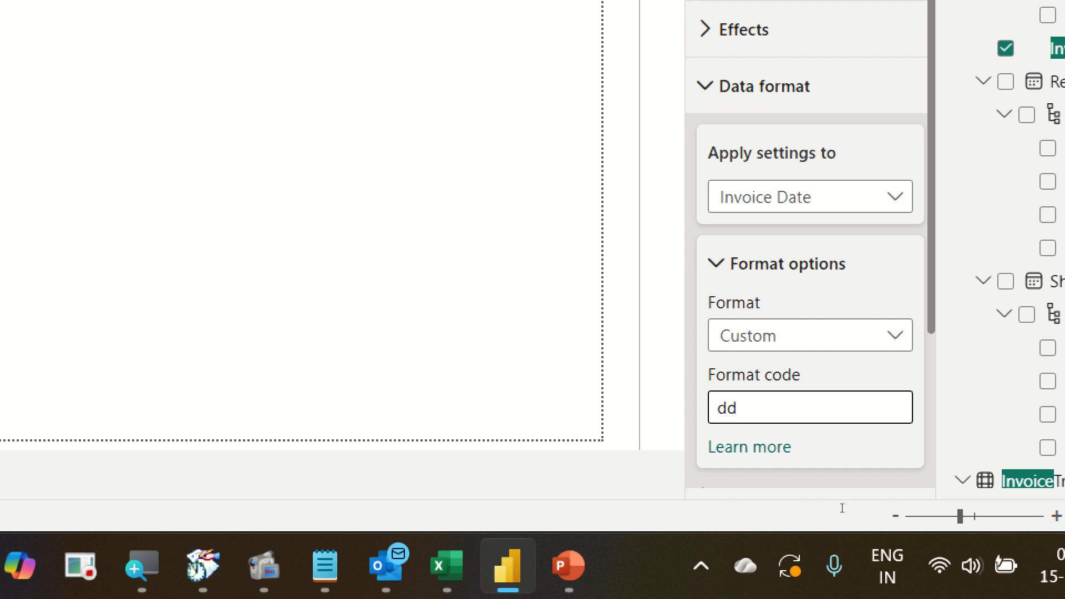
text(.)
key(BackSpace)
text(/)
key(BackSpace)
text(-)
key(BackSpace)
text(-m)
key(BackSpace)
text(M)
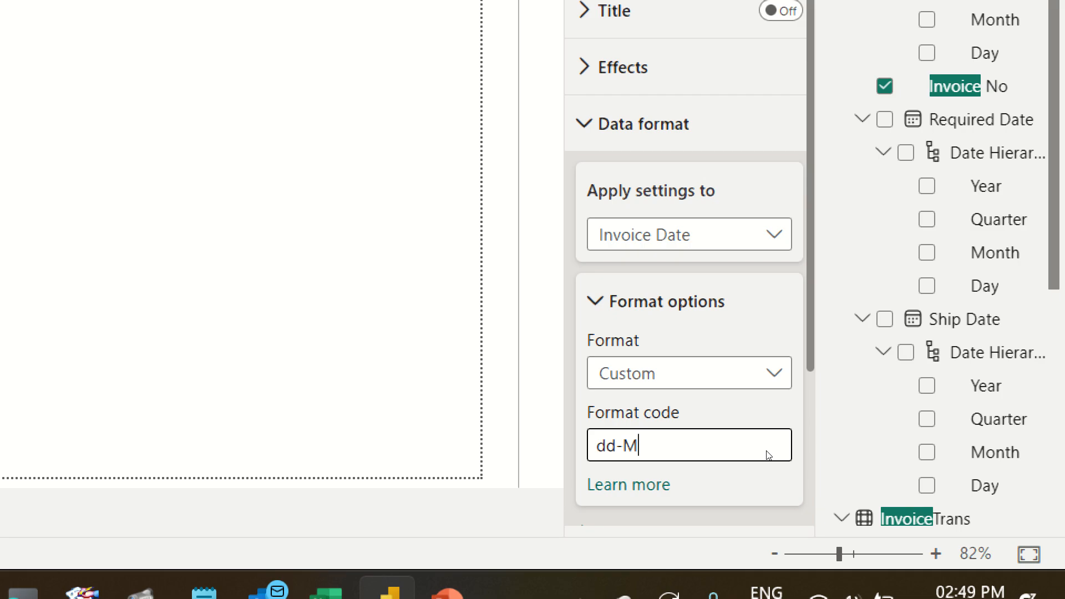
text(MMM)
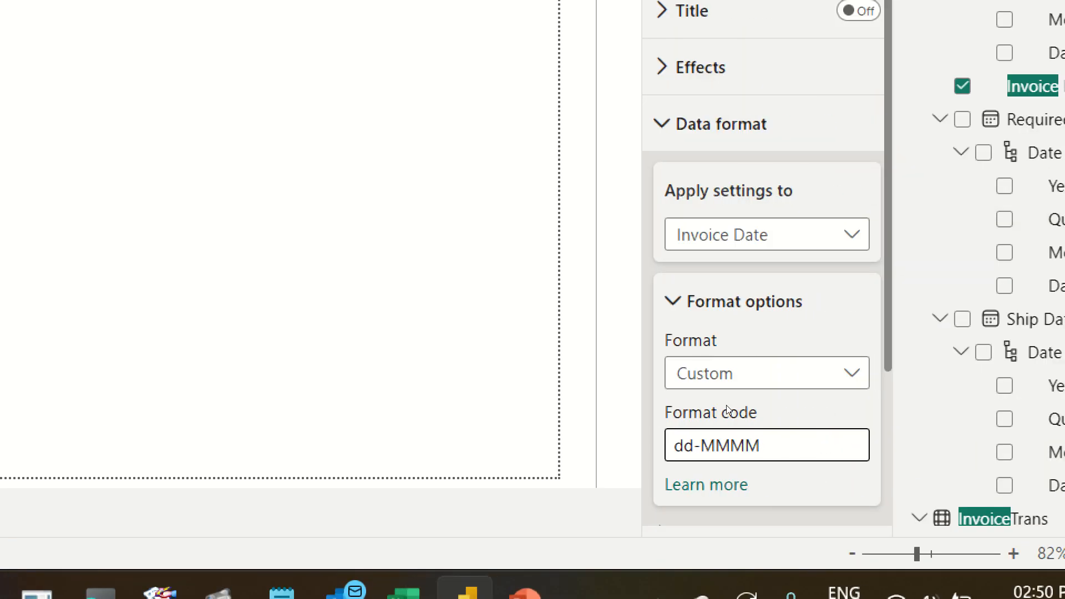
key(BackSpace)
key(BackSpace)
text(-yyyy,ddd)
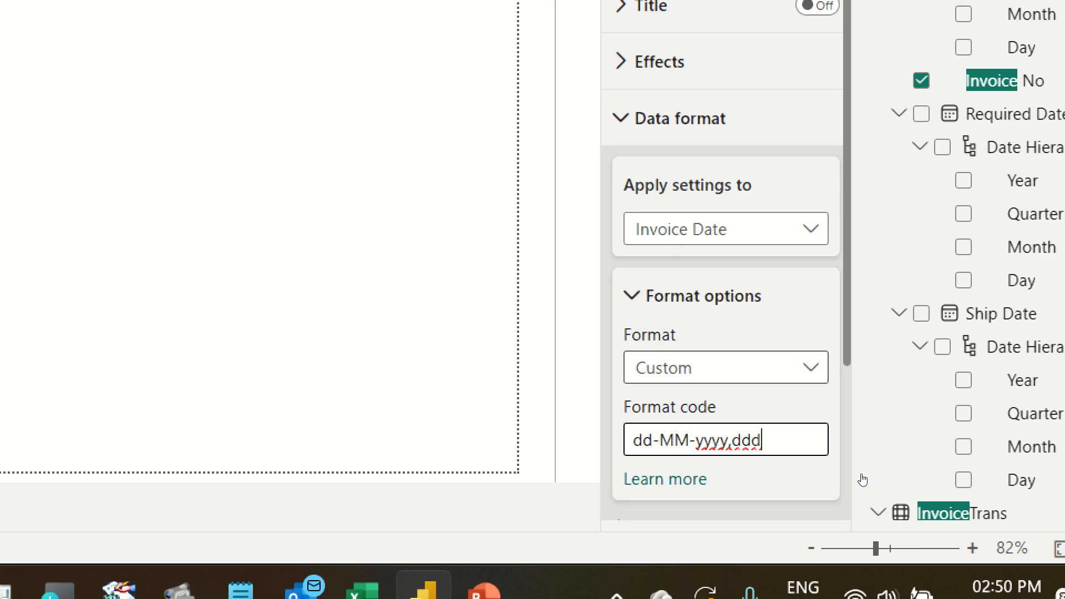
text(d)
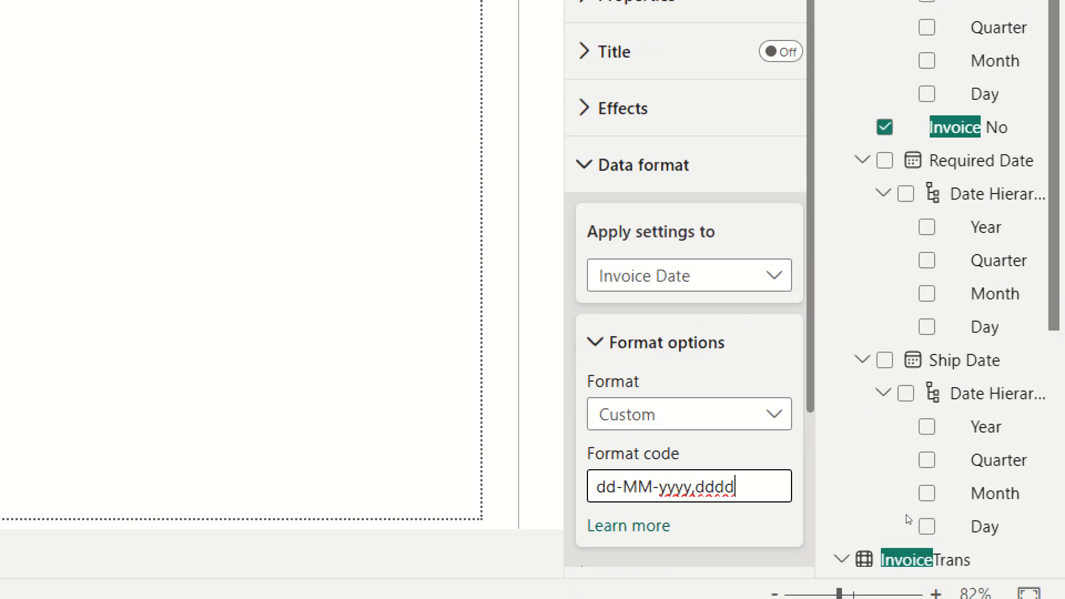
key(BackSpace)
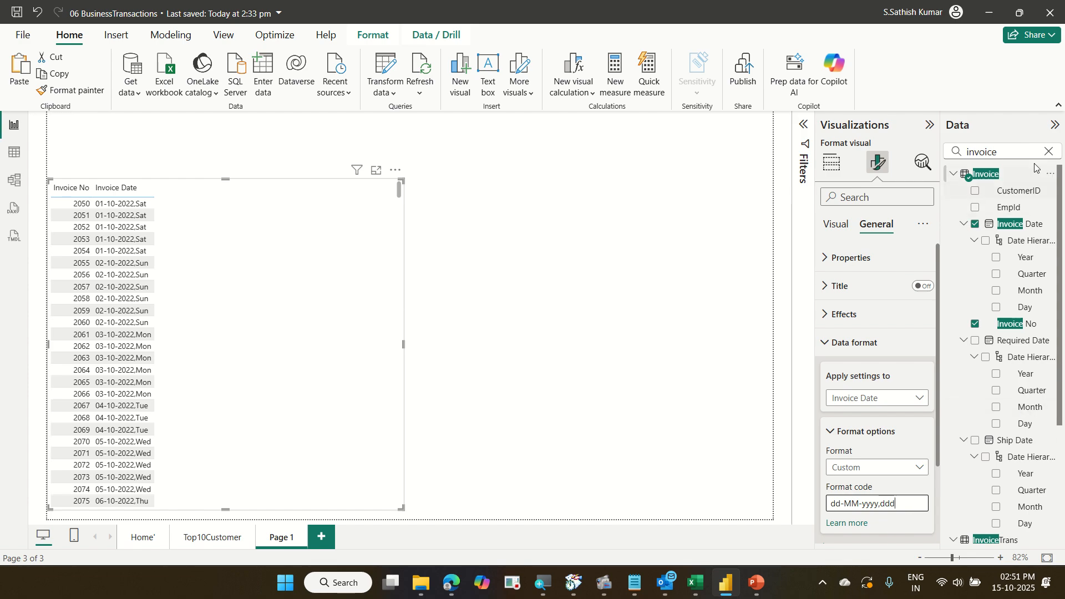
Search the fields for product and add Product Name to the table's columns.
click(1048, 152)
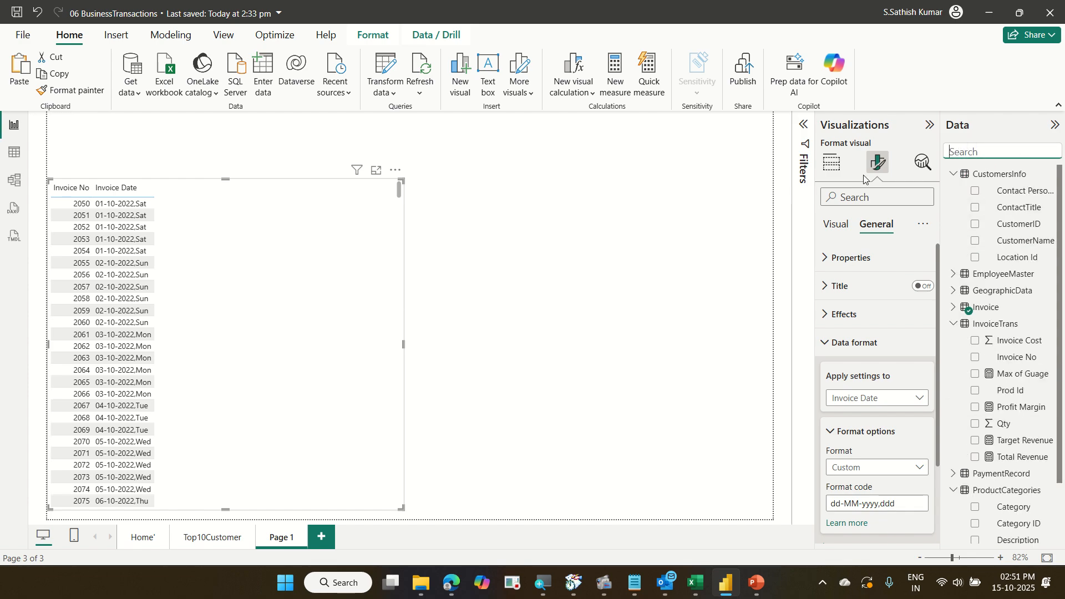
text(product)
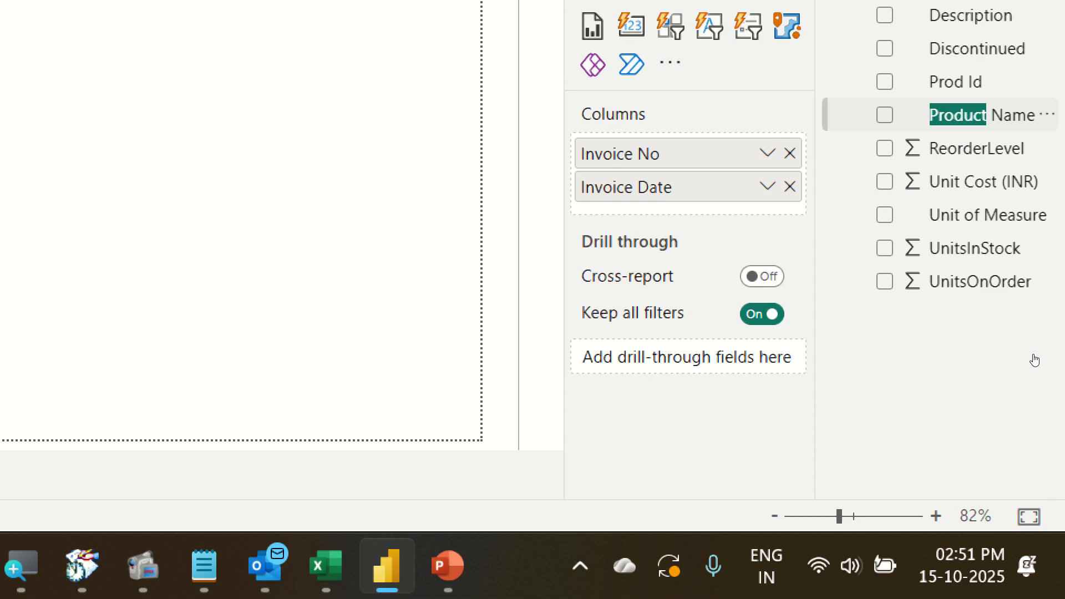
drag(1033, 355, 907, 398)
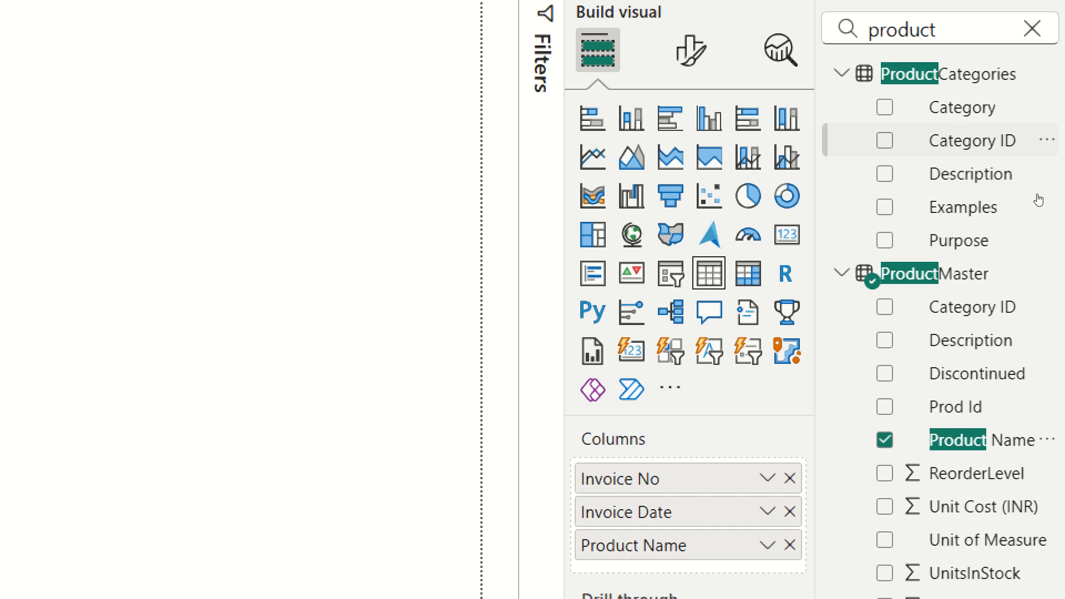
Add Qty and Invoice Cost from InvoiceTrans to the table's columns.
click(1032, 29)
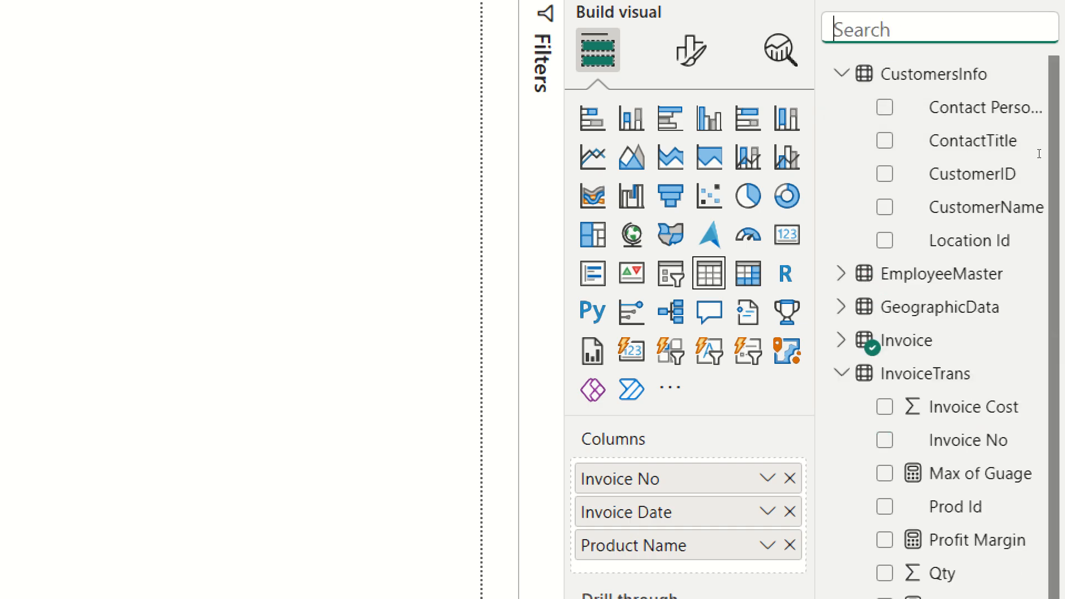
text(qty)
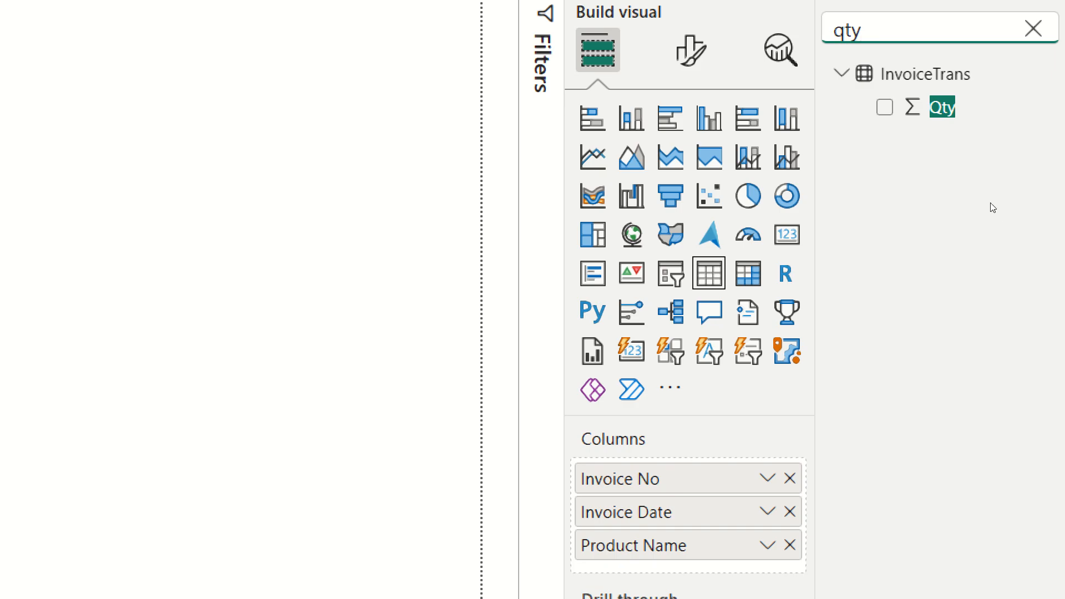
drag(968, 107, 773, 560)
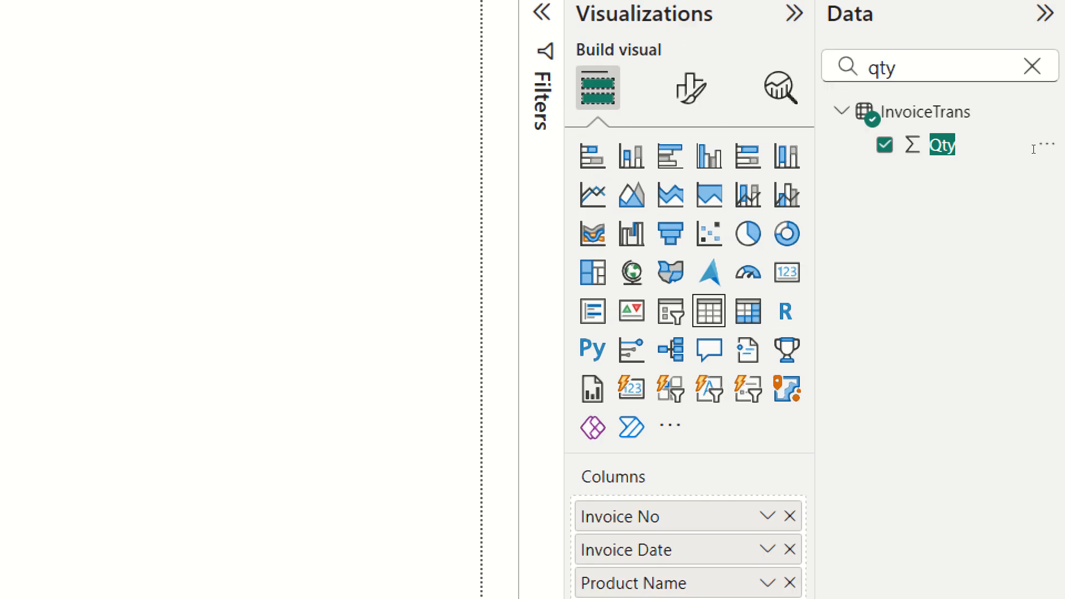
click(1032, 66)
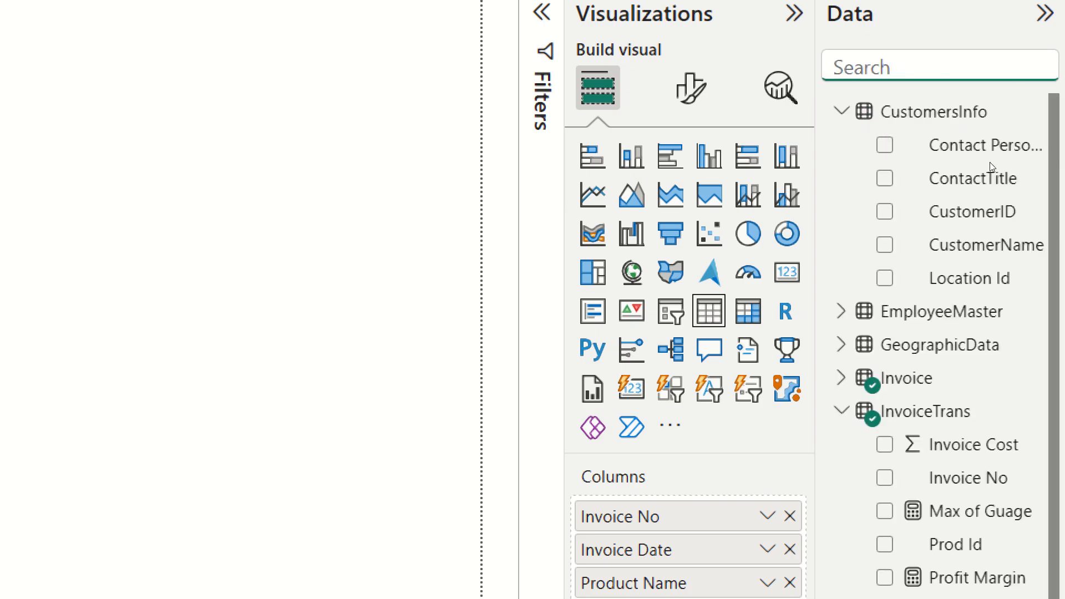
text(cost)
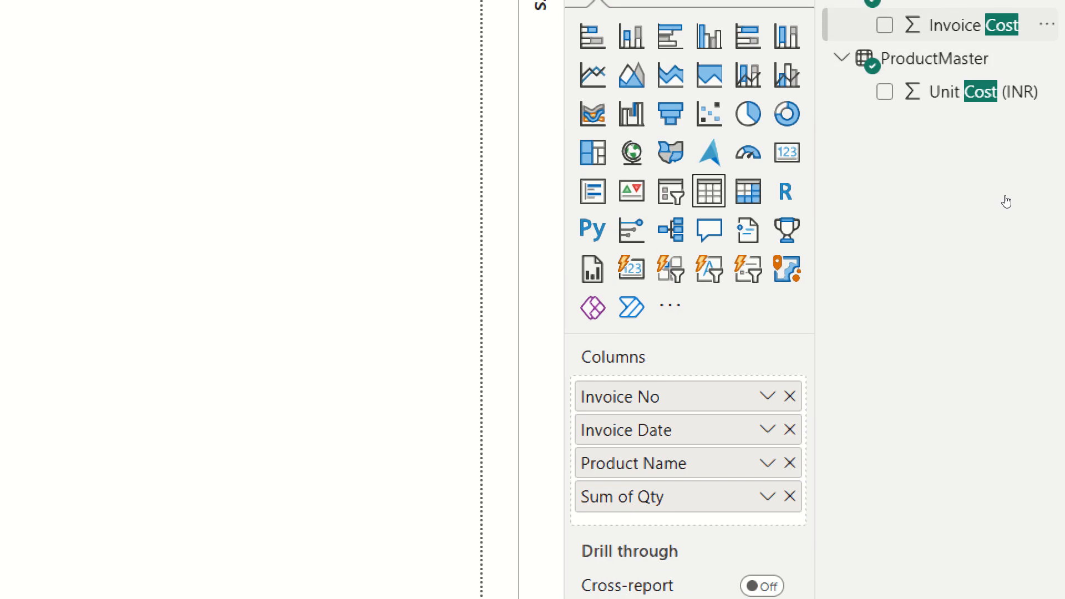
drag(947, 21, 694, 507)
drag(880, 439, 880, 444)
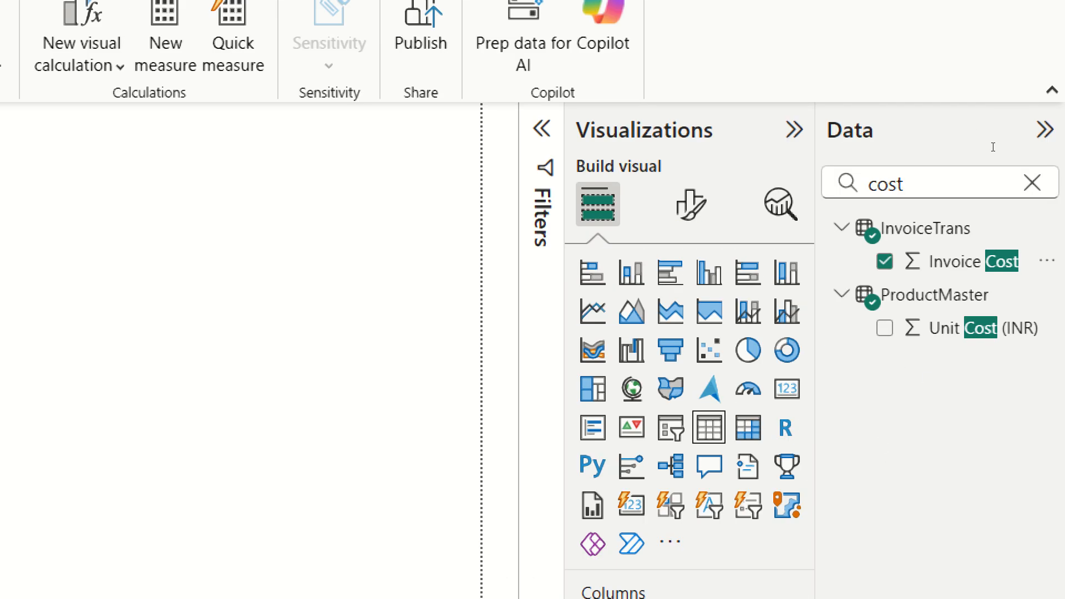
Add Total Revenue to the table's columns, placing it after Invoice Cost, and widen the table slightly.
double_click(943, 182)
text(tot)
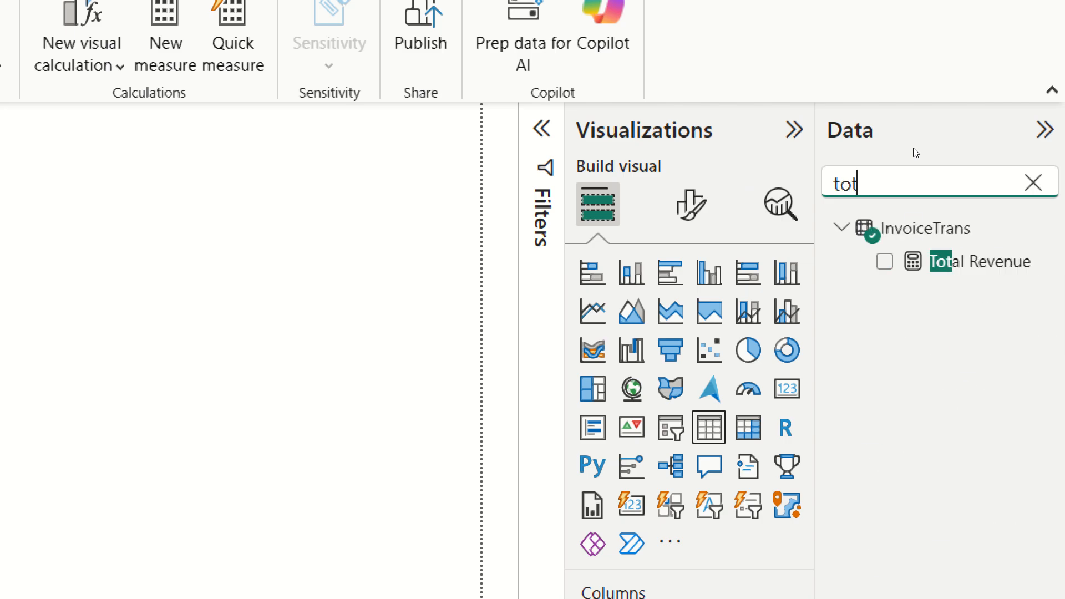
drag(976, 64, 891, 445)
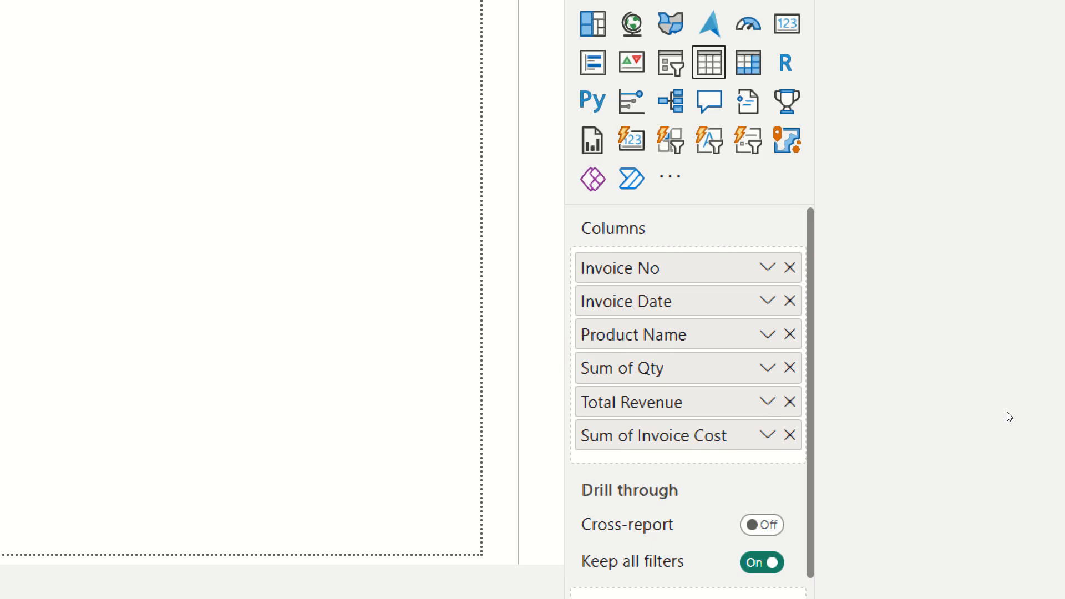
drag(875, 444, 875, 471)
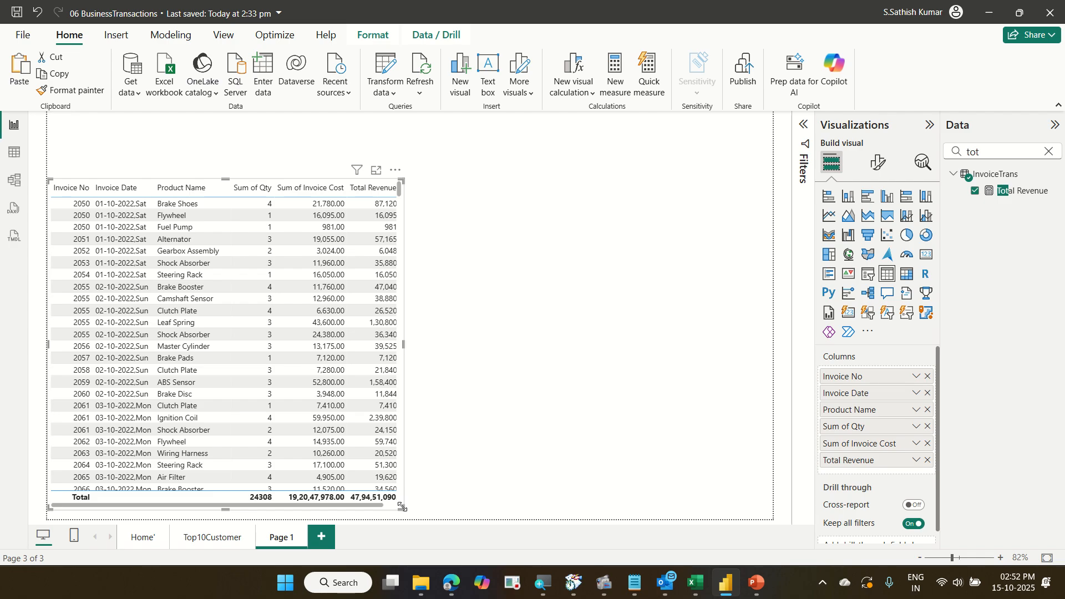
drag(402, 507, 408, 510)
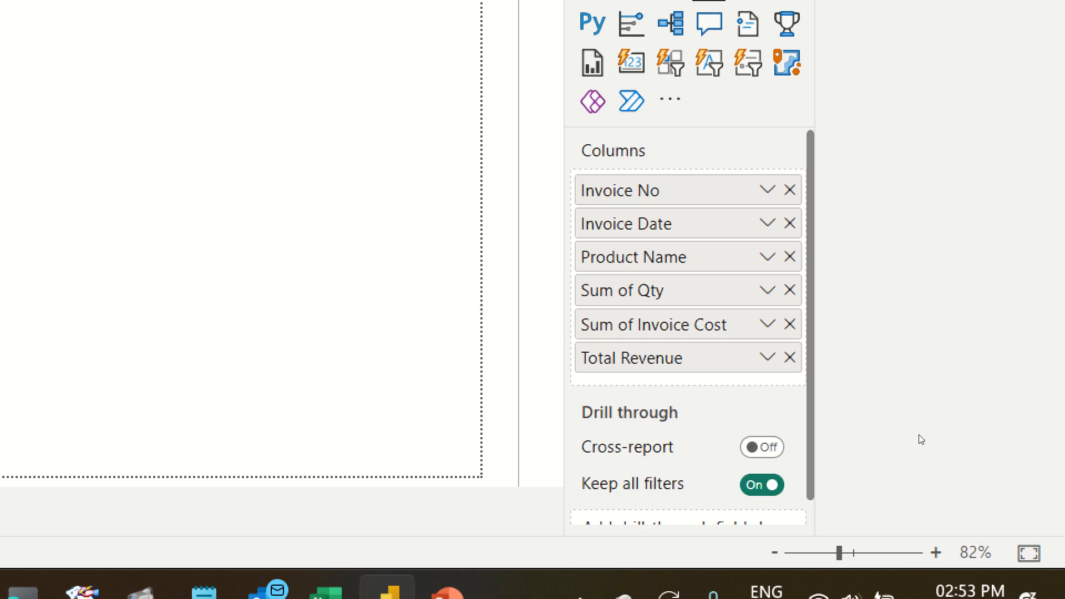
Set both Qty and Invoice Cost columns to Don't summarize.
click(768, 290)
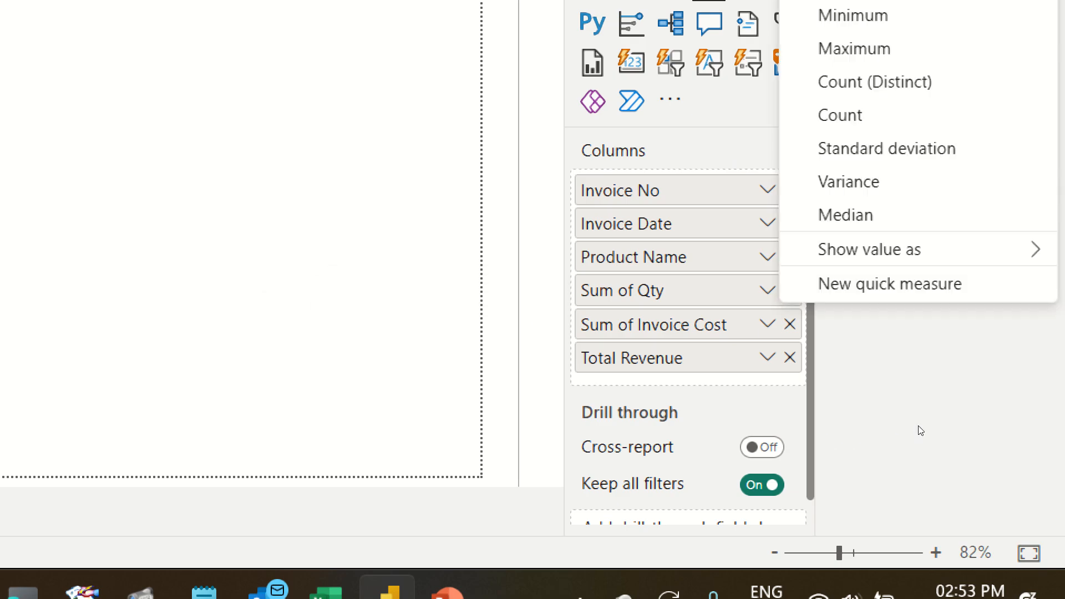
mouse_move(857, 42)
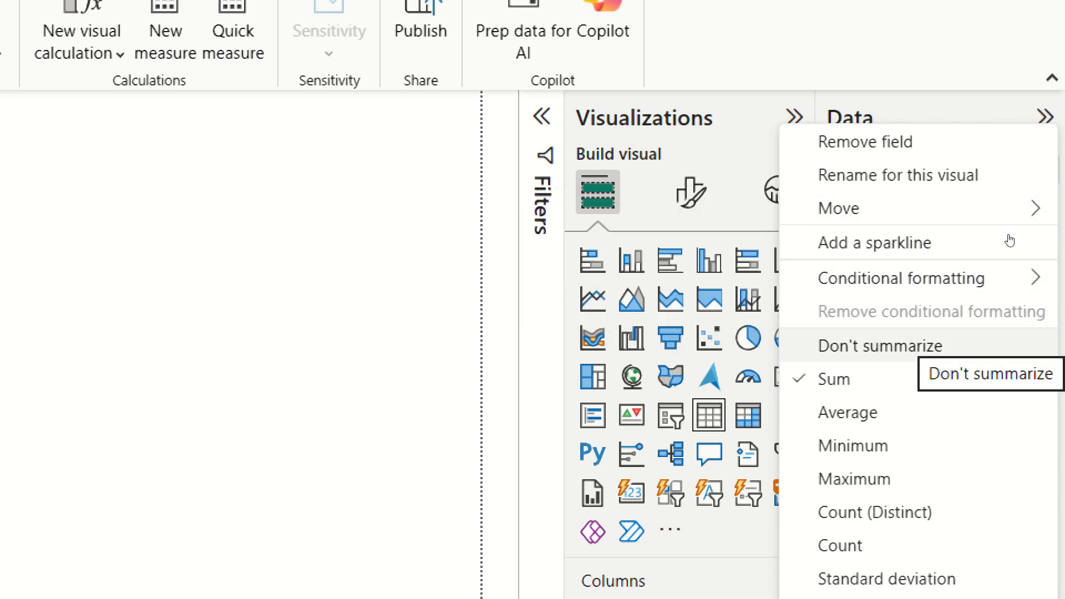
click(1010, 345)
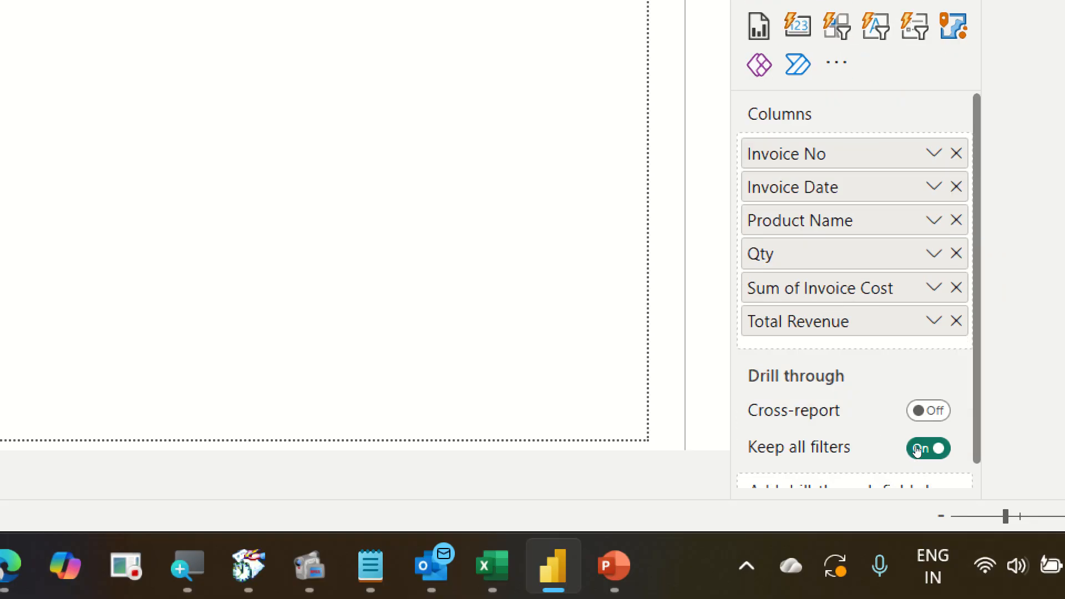
click(934, 287)
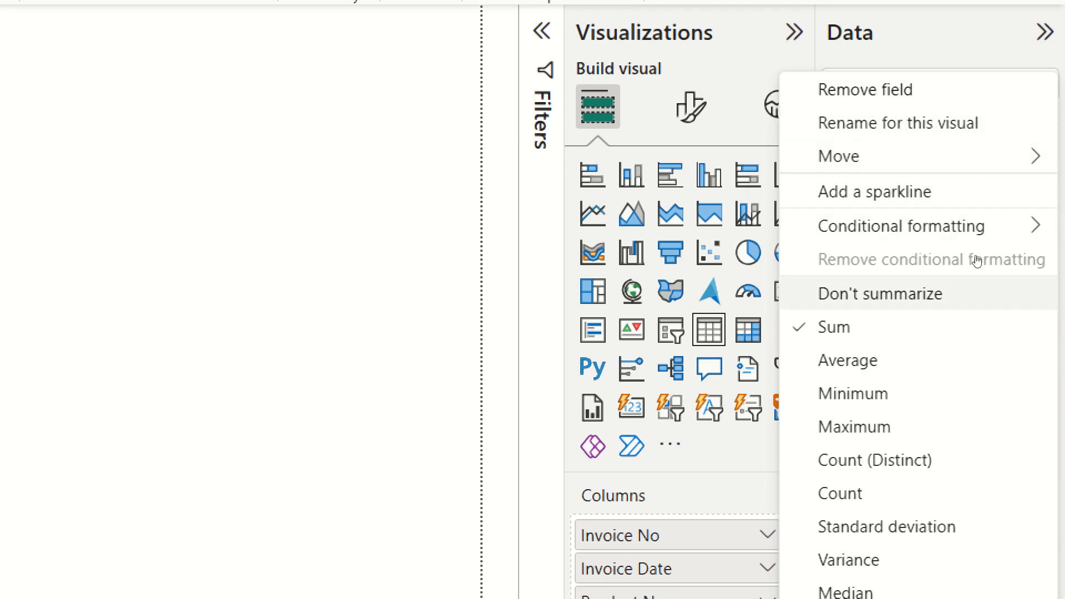
click(976, 294)
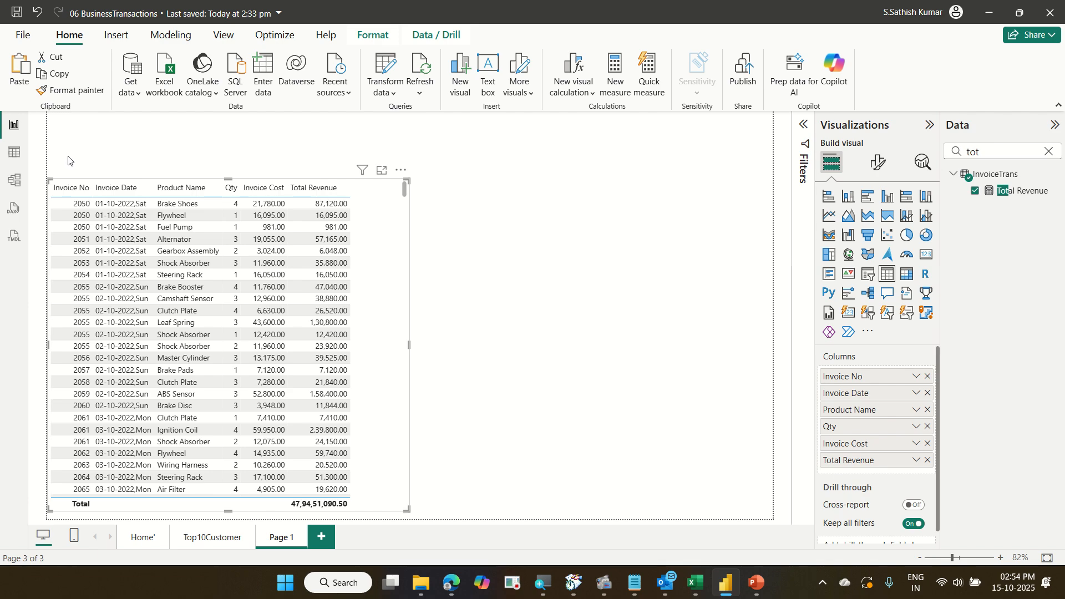
Add Icons conditional formatting to the Total Revenue column, choosing the red cross, amber exclamation and green check style.
click(332, 226)
click(351, 239)
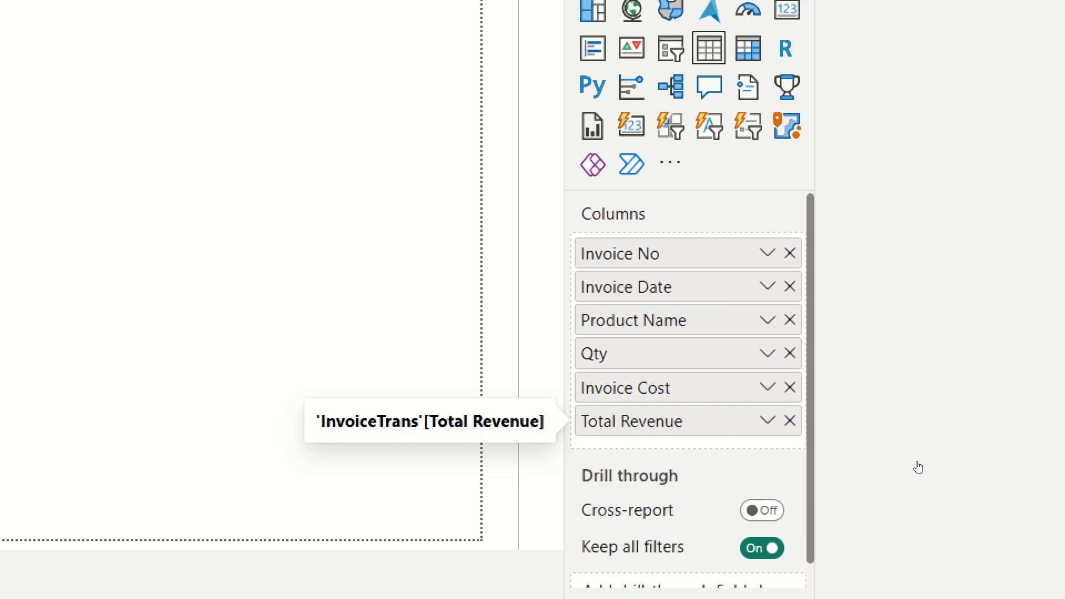
key(shift+F10)
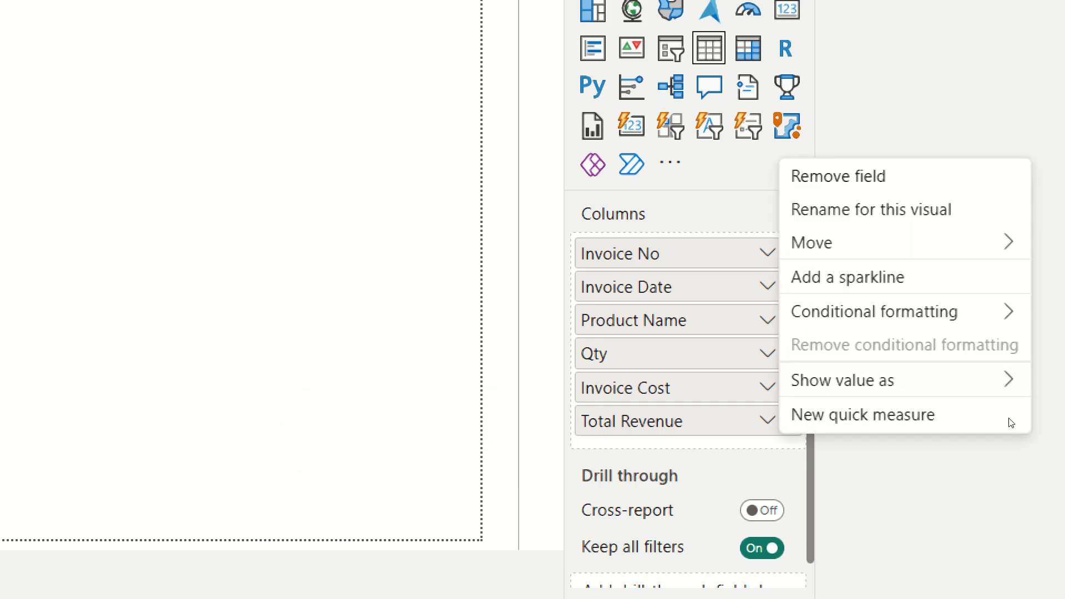
key(Down)
key(Down)
key(Down)
key(Down)
key(Right)
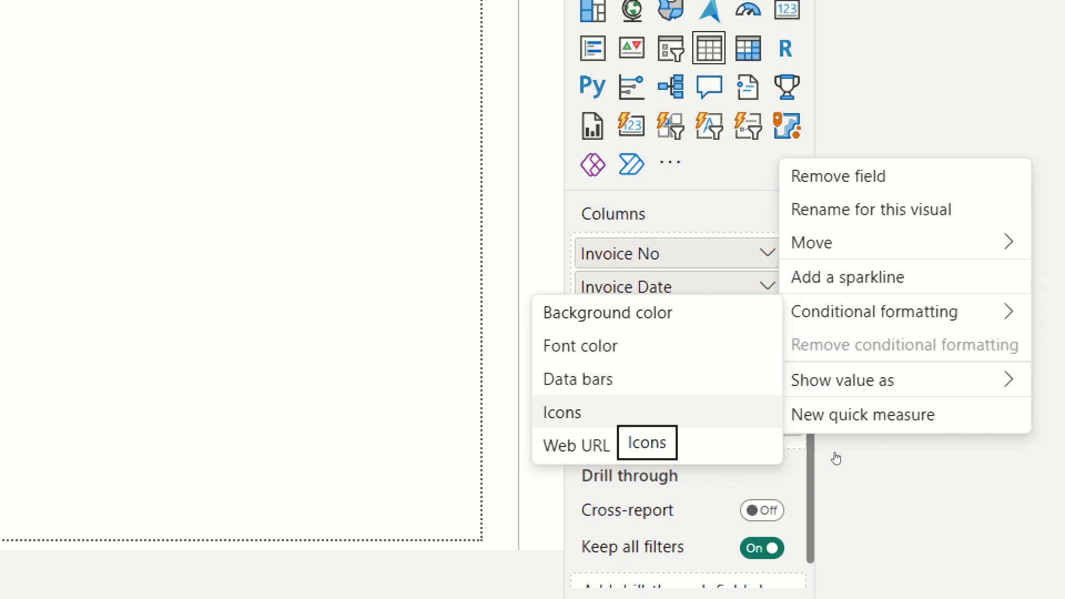
click(608, 412)
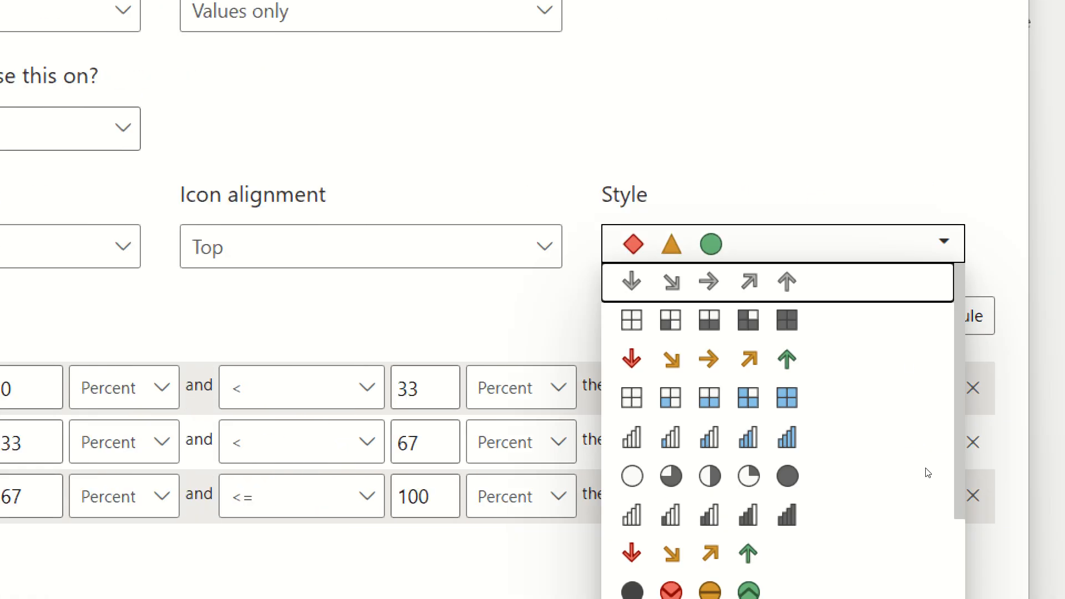
scroll(945, 426, down, 5)
scroll(944, 427, down, 1)
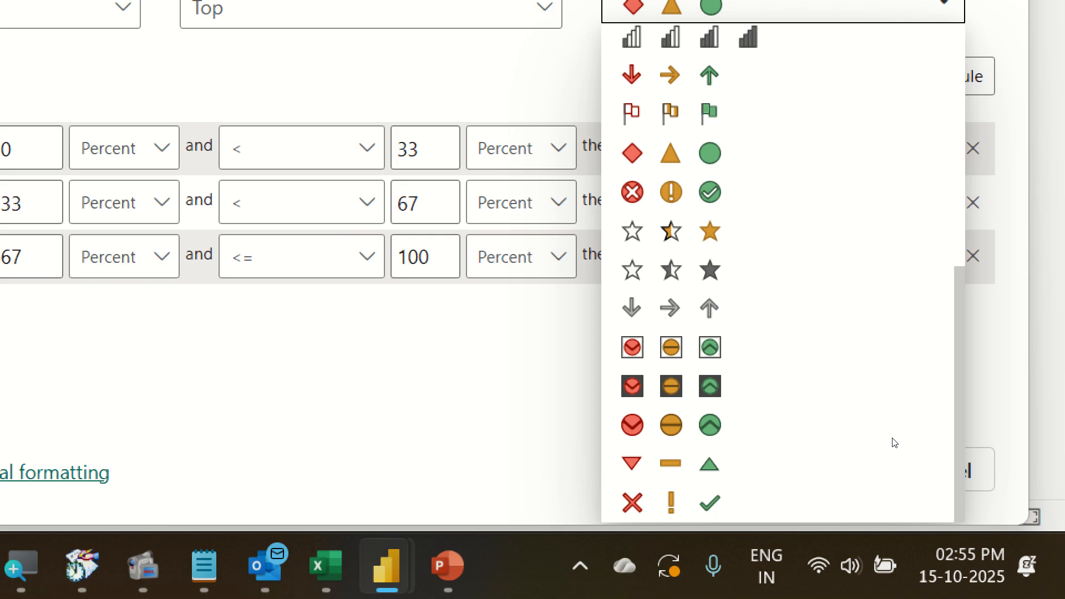
scroll(894, 443, up, 10)
scroll(894, 442, down, 10)
click(865, 503)
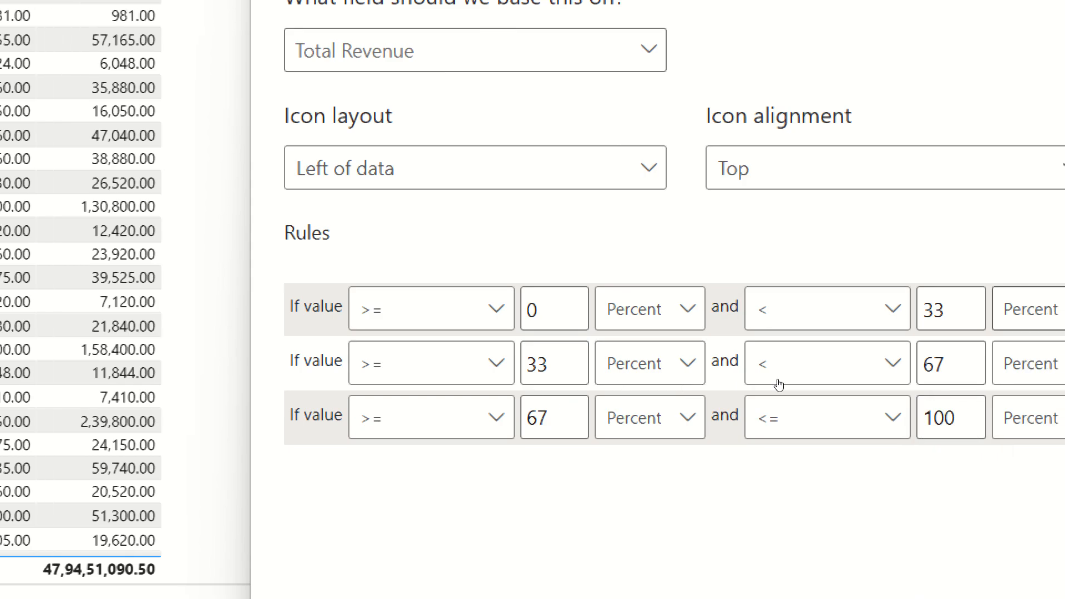
Set the first icon rule to Number values from 0 to less than 10000.
click(565, 312)
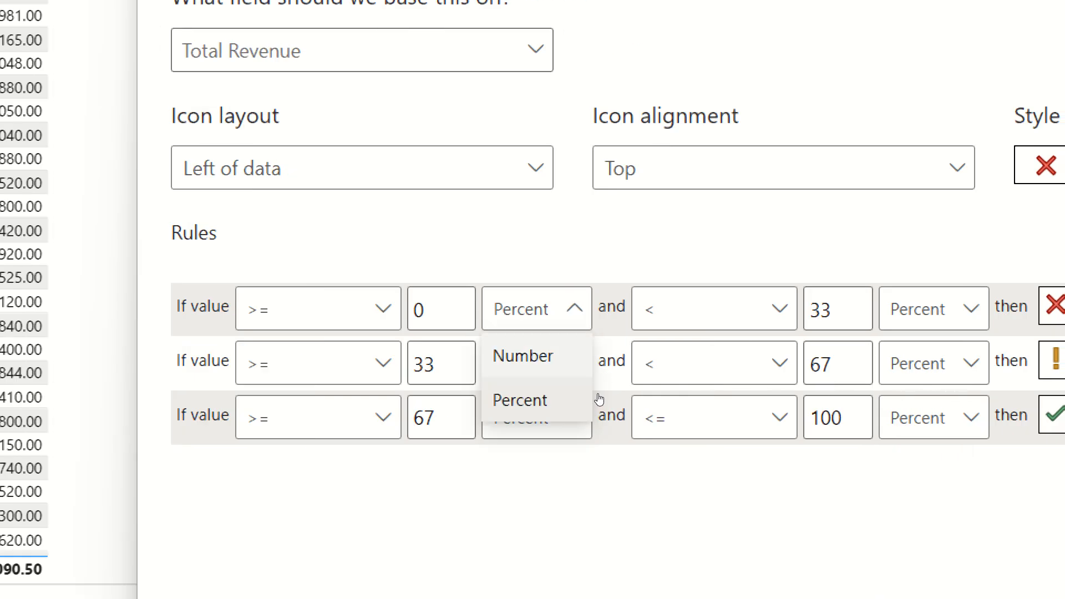
click(541, 356)
click(943, 309)
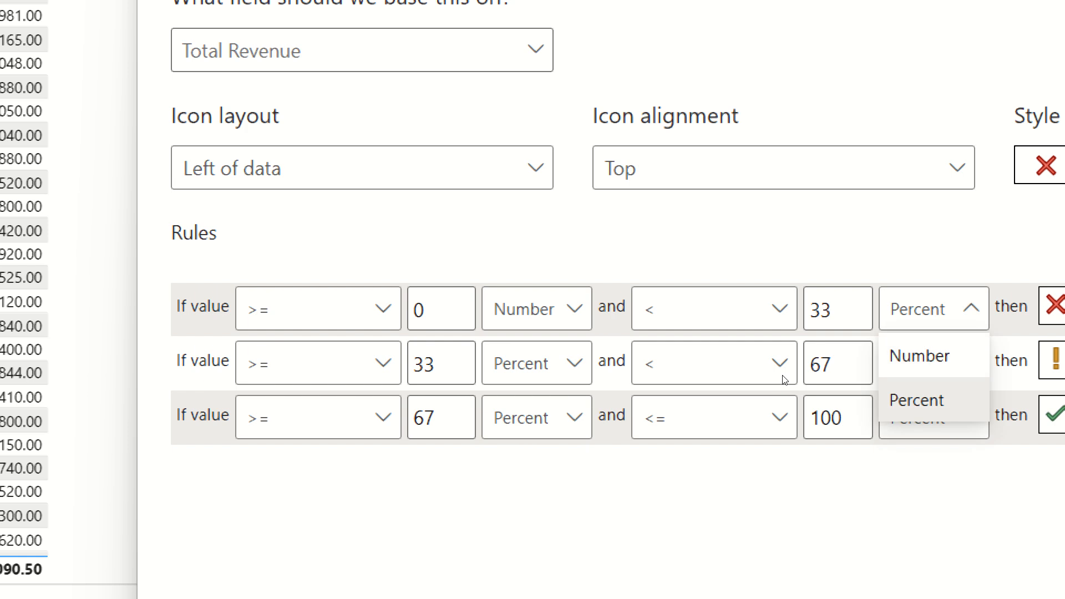
click(920, 356)
drag(854, 309, 771, 314)
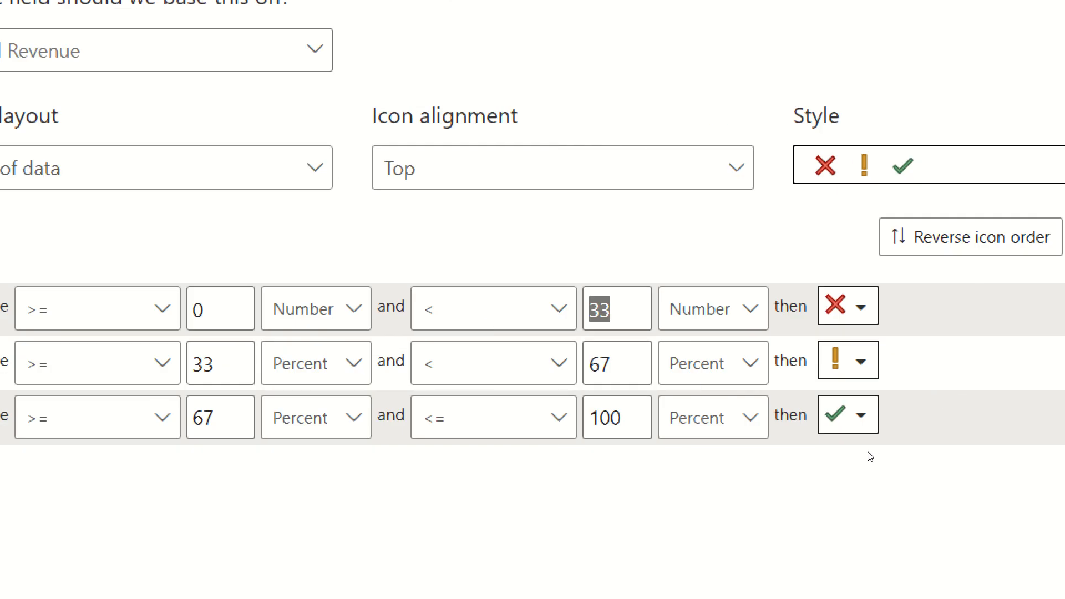
text(10000)
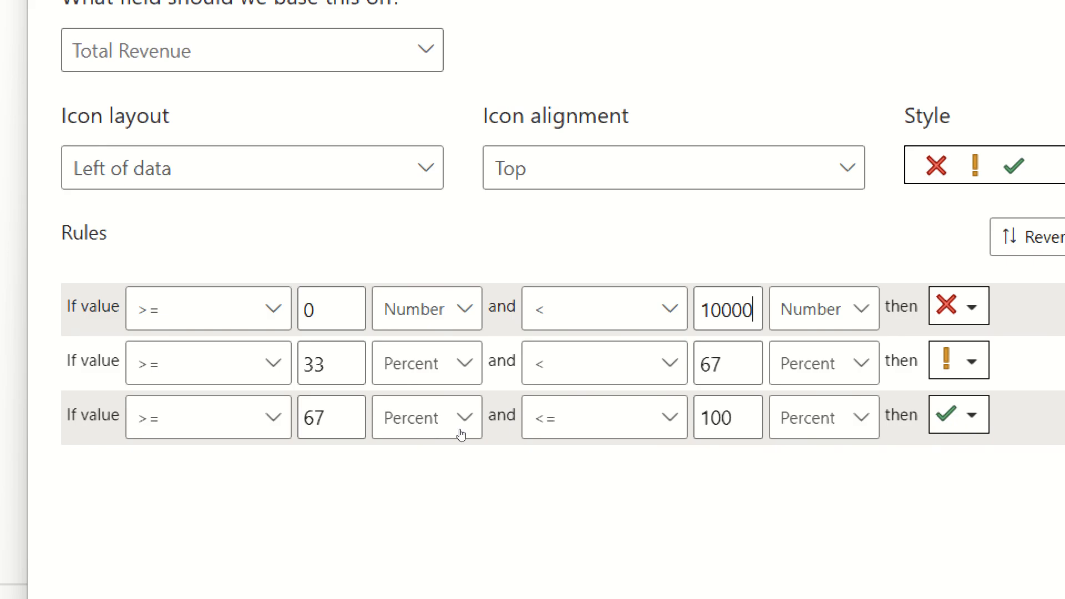
Set the second icon rule to Number values from 10000 to less than 50000.
click(253, 363)
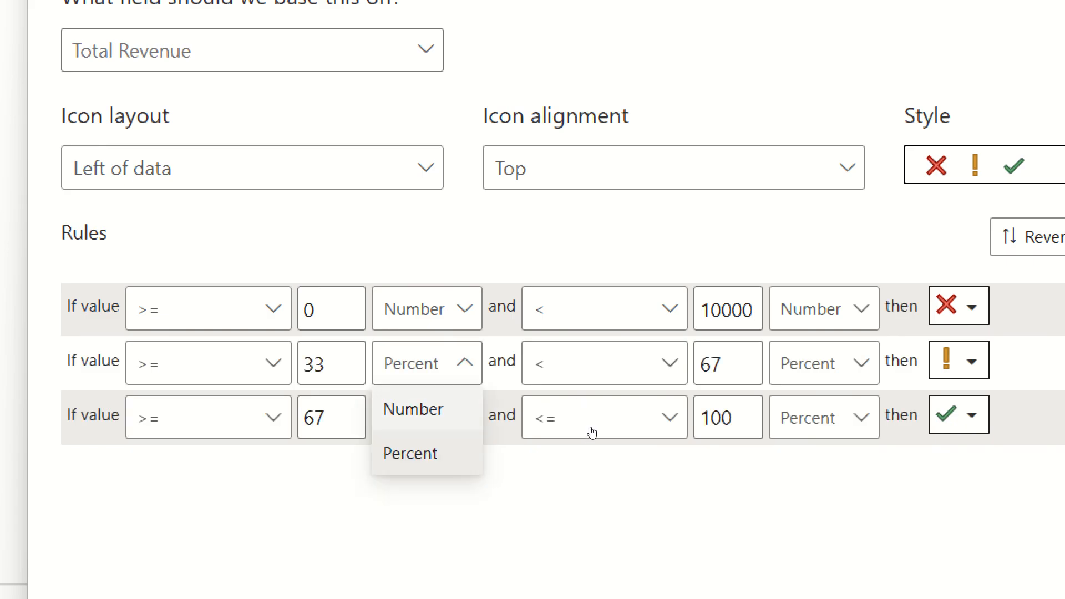
click(413, 409)
drag(358, 365, 289, 363)
text(1)
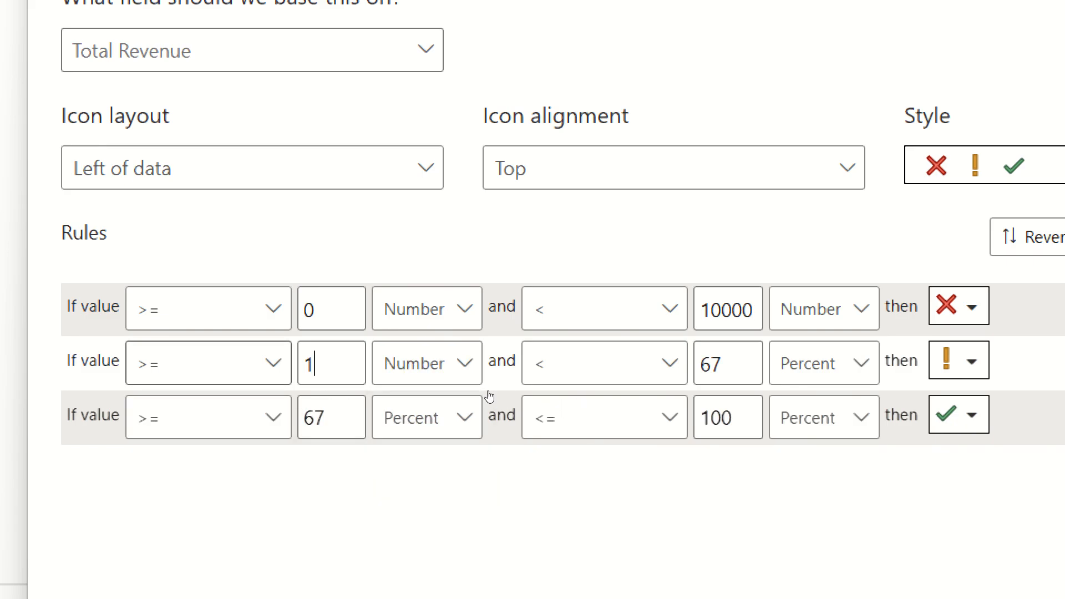
text(0000)
click(785, 380)
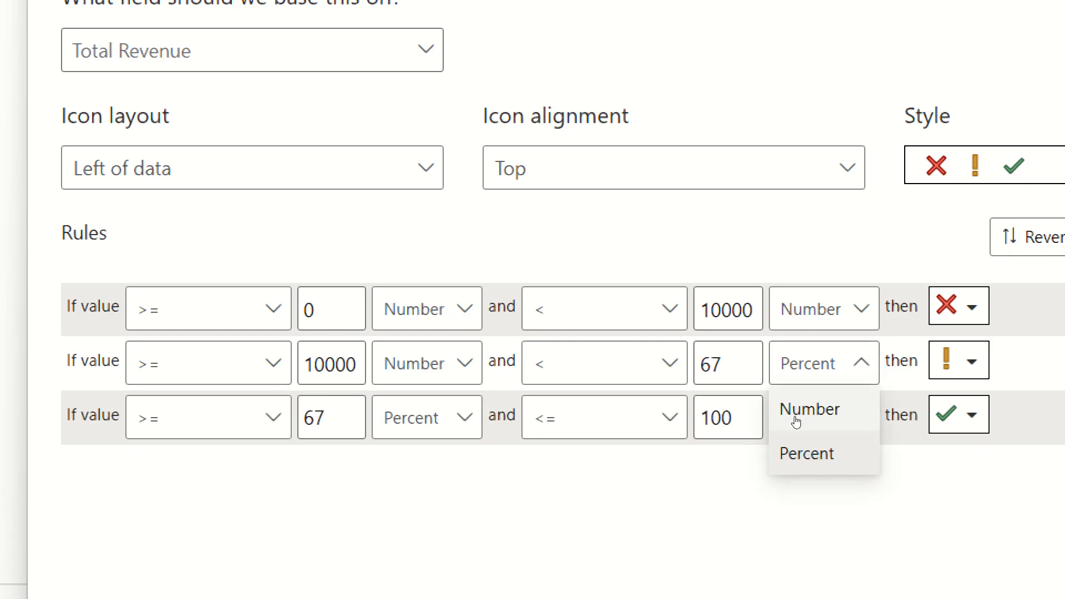
click(790, 414)
click(711, 366)
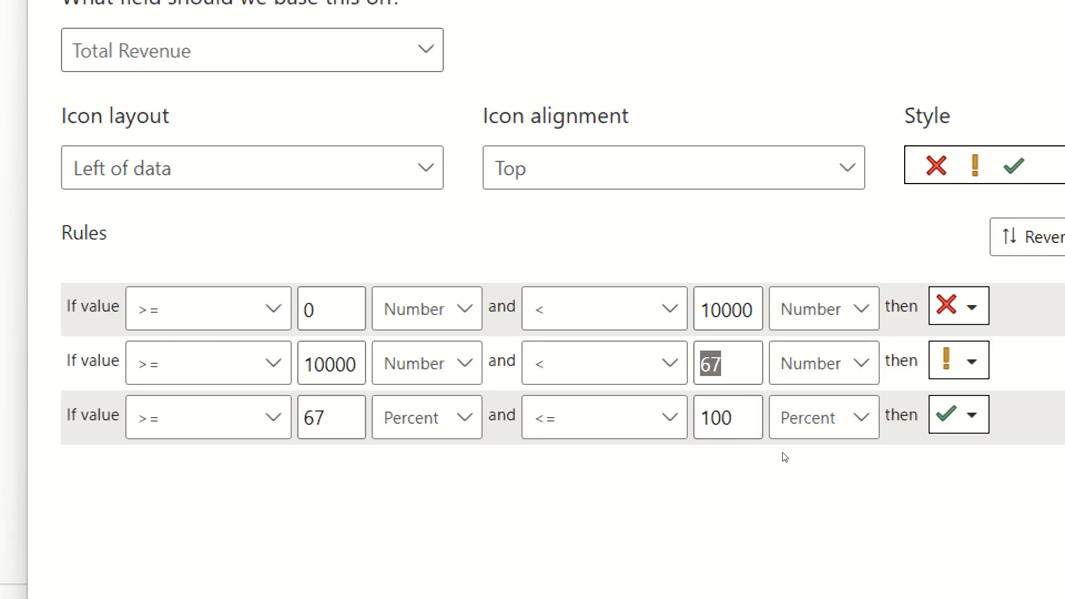
text(5000)
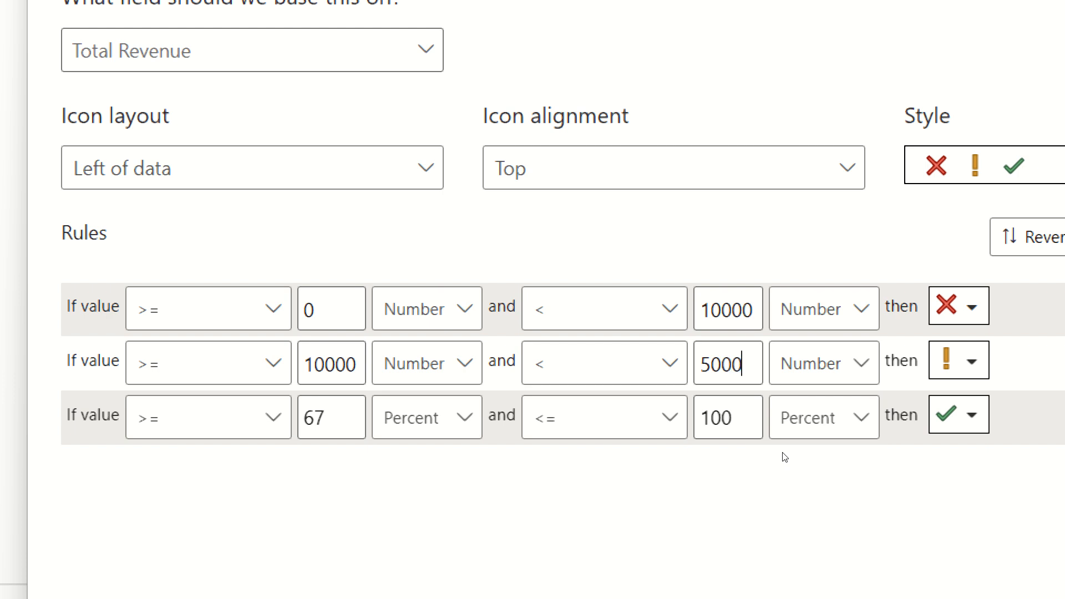
text(0)
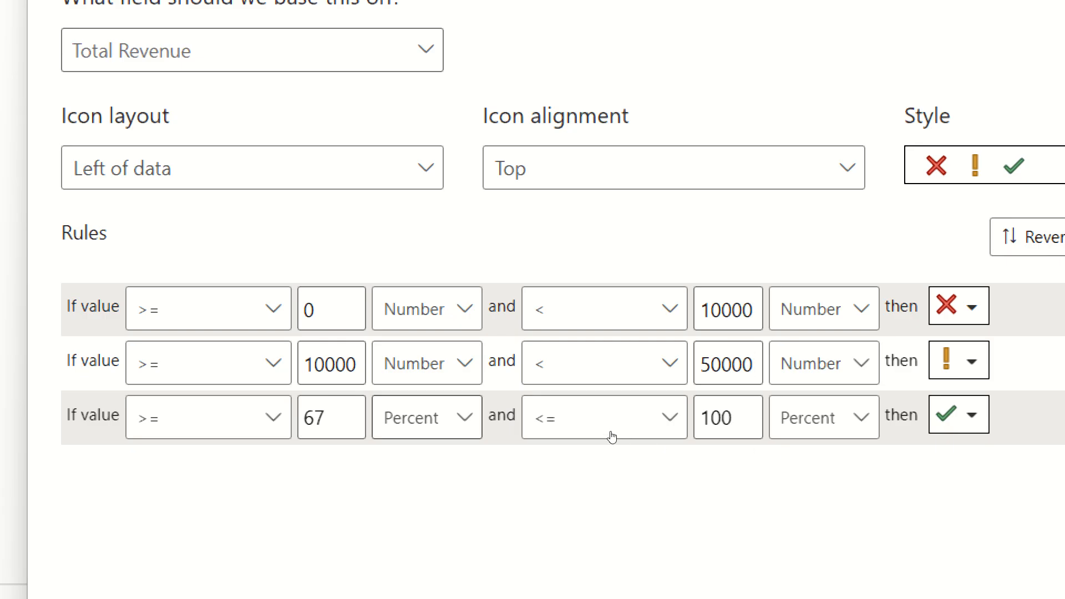
Set the third icon rule's lower bound to 50000 as a Number.
click(427, 417)
click(413, 463)
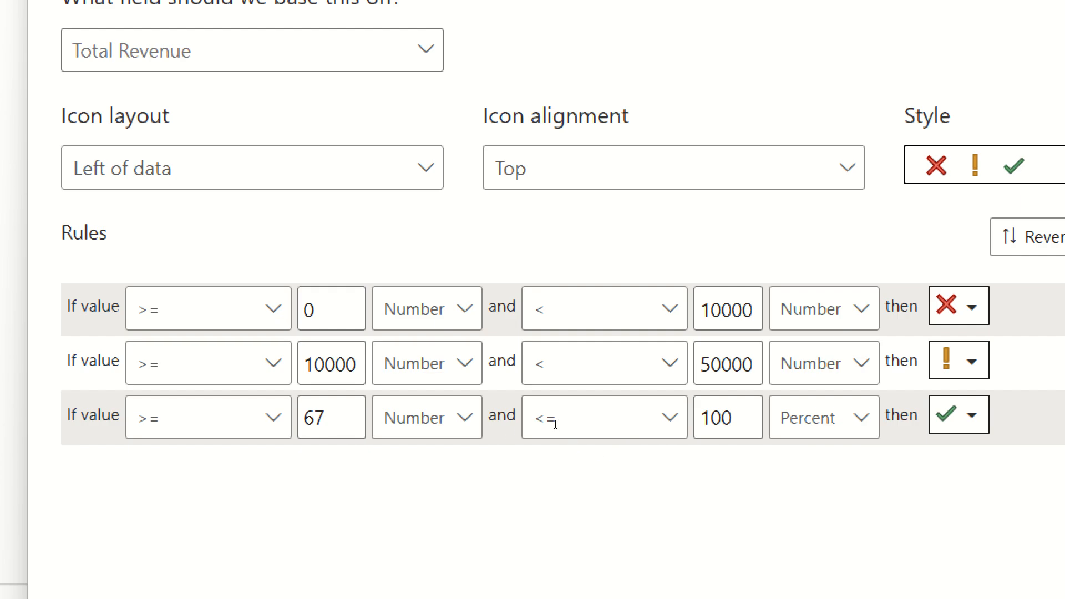
drag(337, 417, 284, 419)
text(5000)
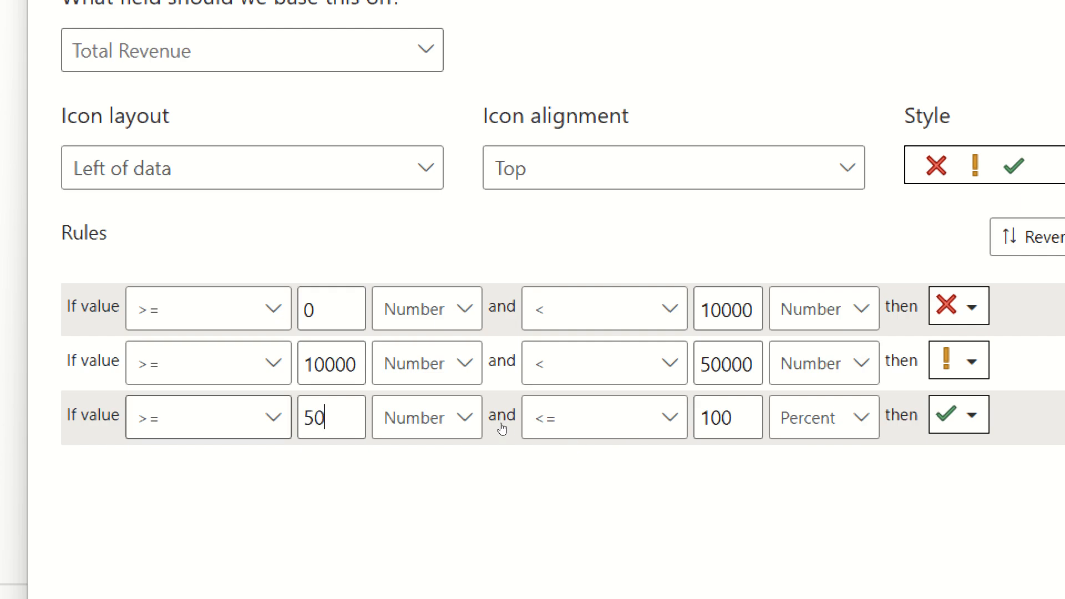
text(0)
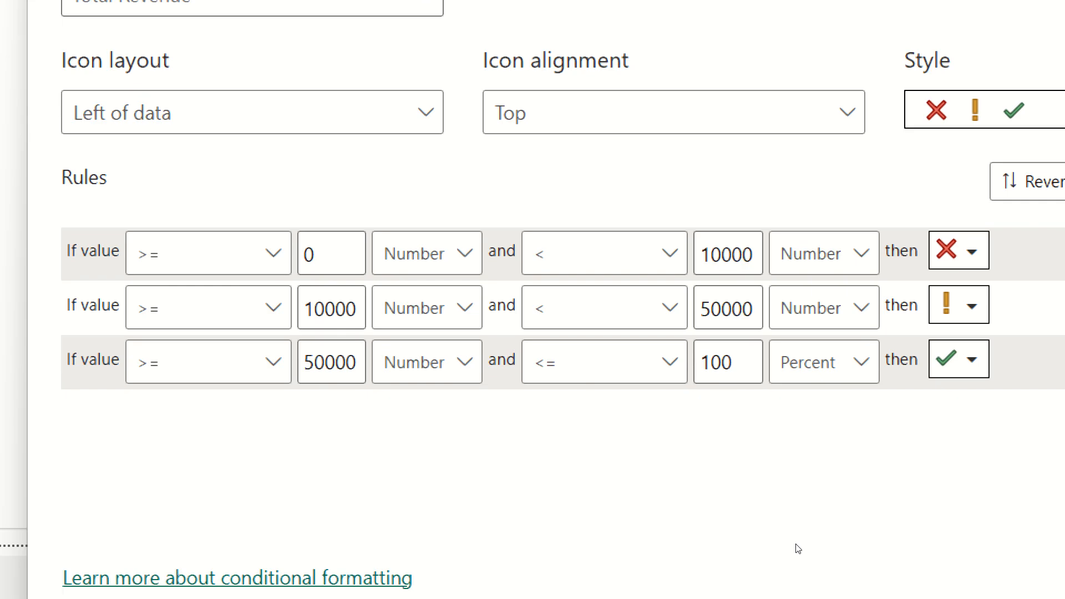
Set the third rule's upper bound to Max with Number units and apply the icon rules.
click(805, 426)
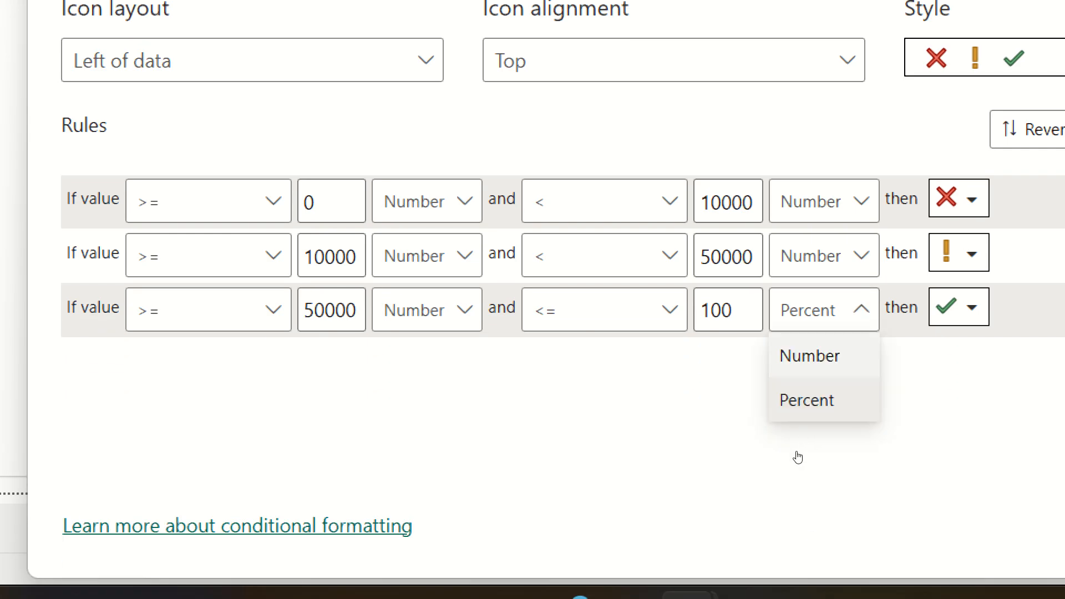
click(798, 350)
drag(733, 311, 686, 314)
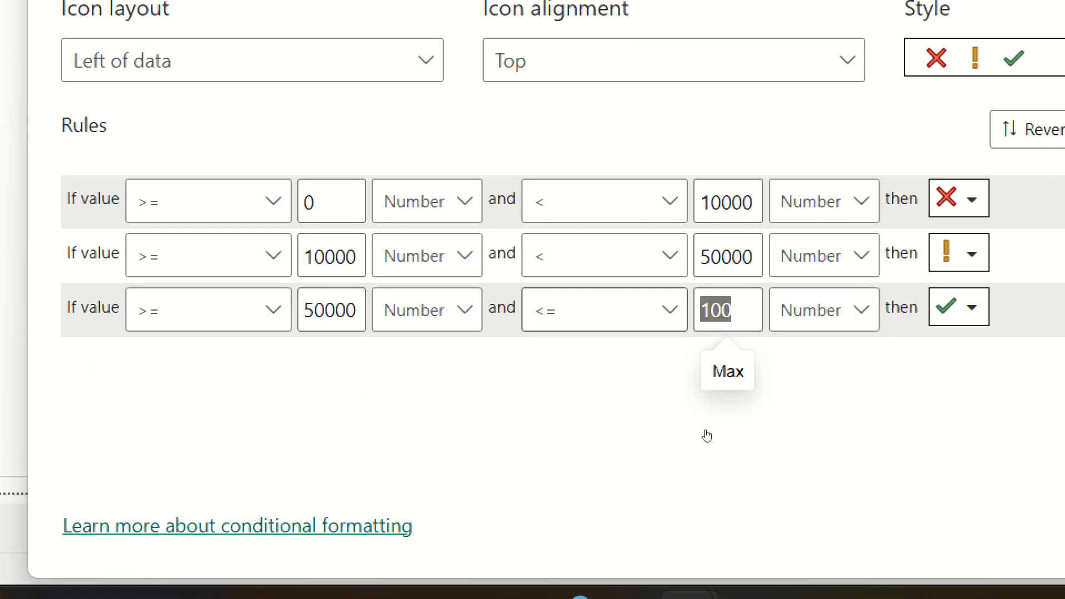
key(BackSpace)
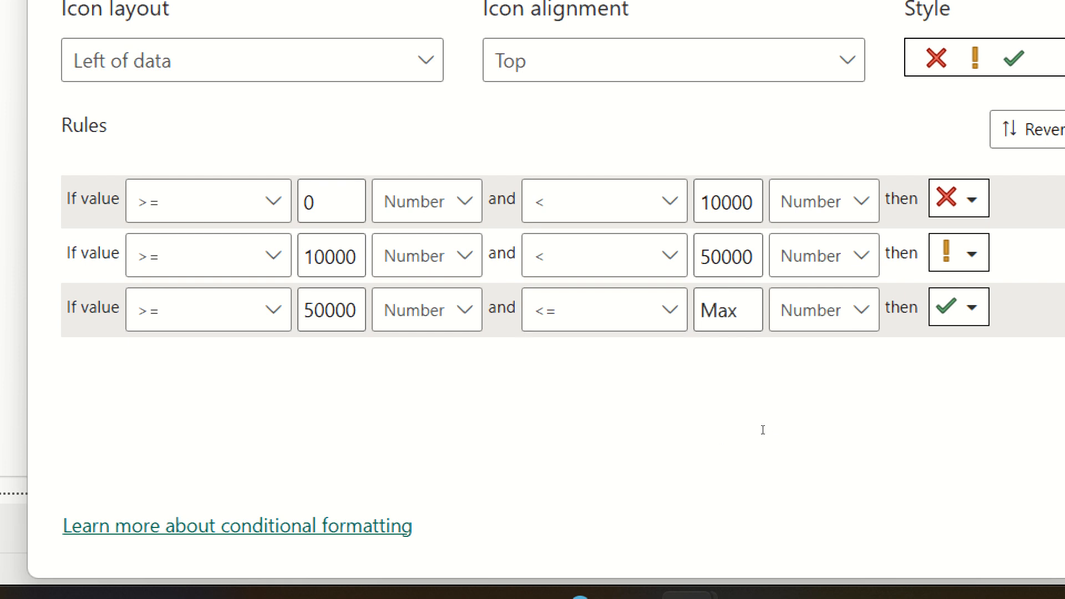
click(793, 311)
click(808, 400)
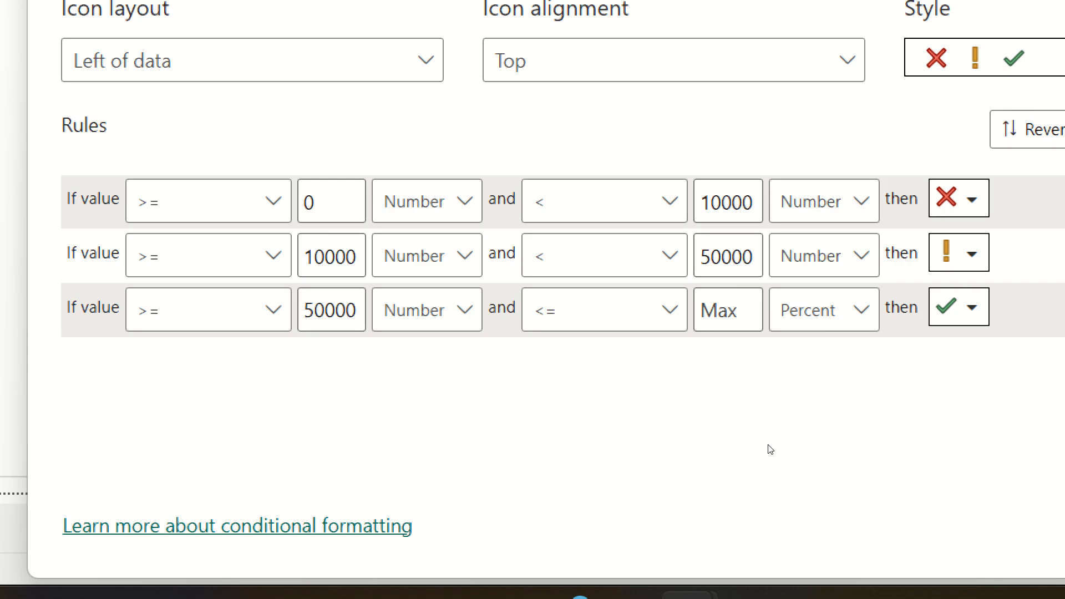
click(805, 310)
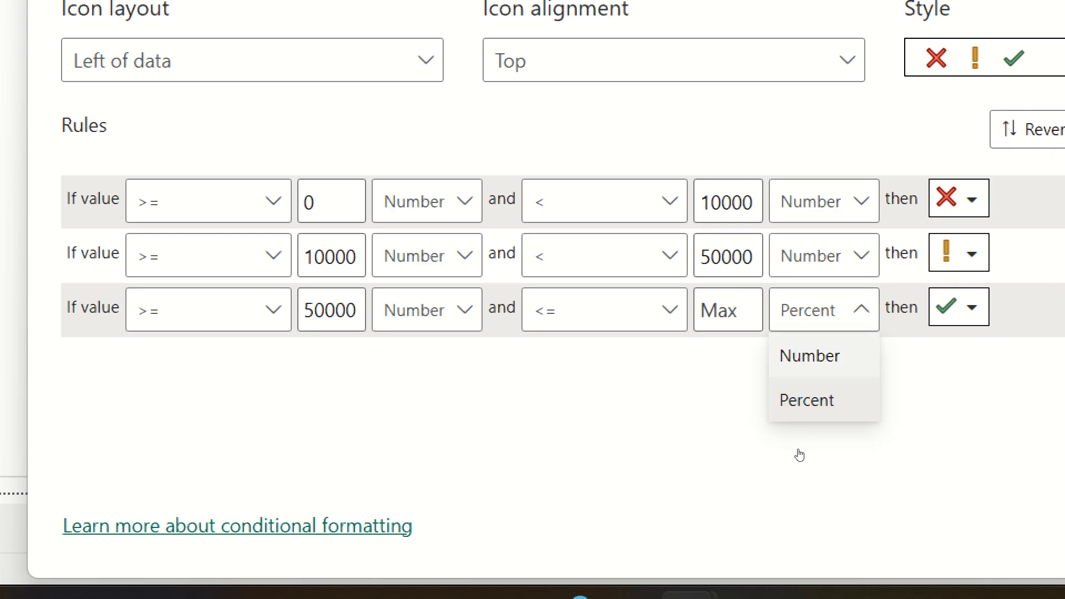
click(810, 356)
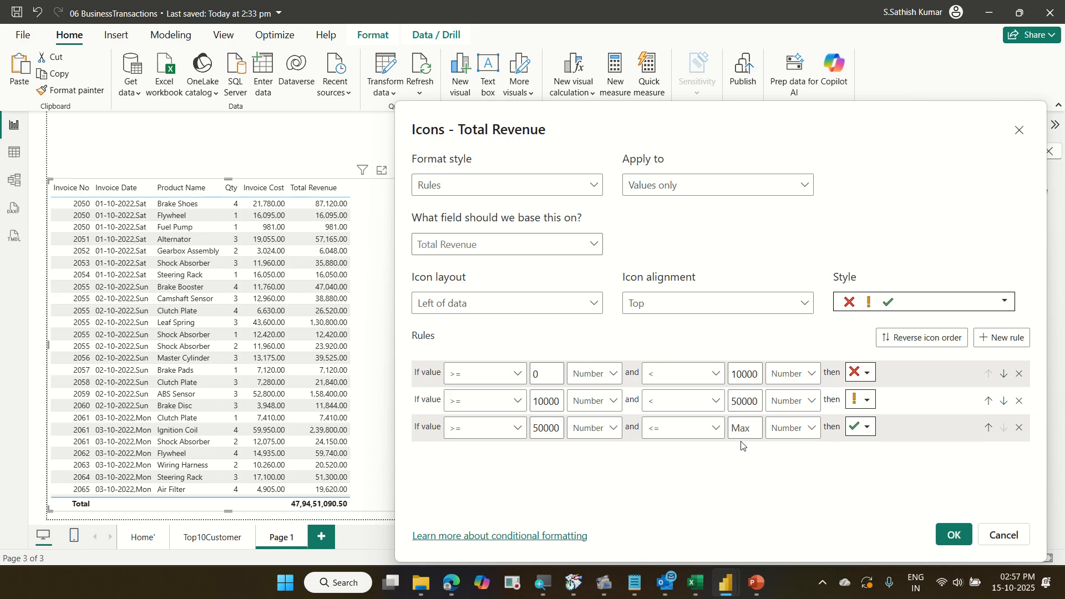
click(953, 535)
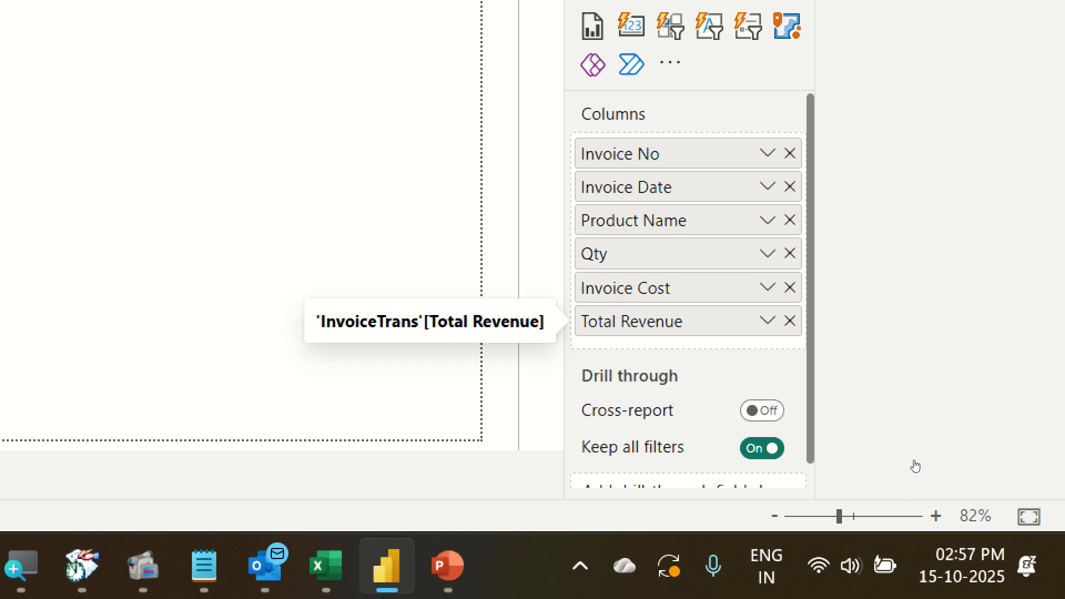
Reopen the Total Revenue icon formatting rules to review them, then close the dialog.
key(shift+F10)
key(Right)
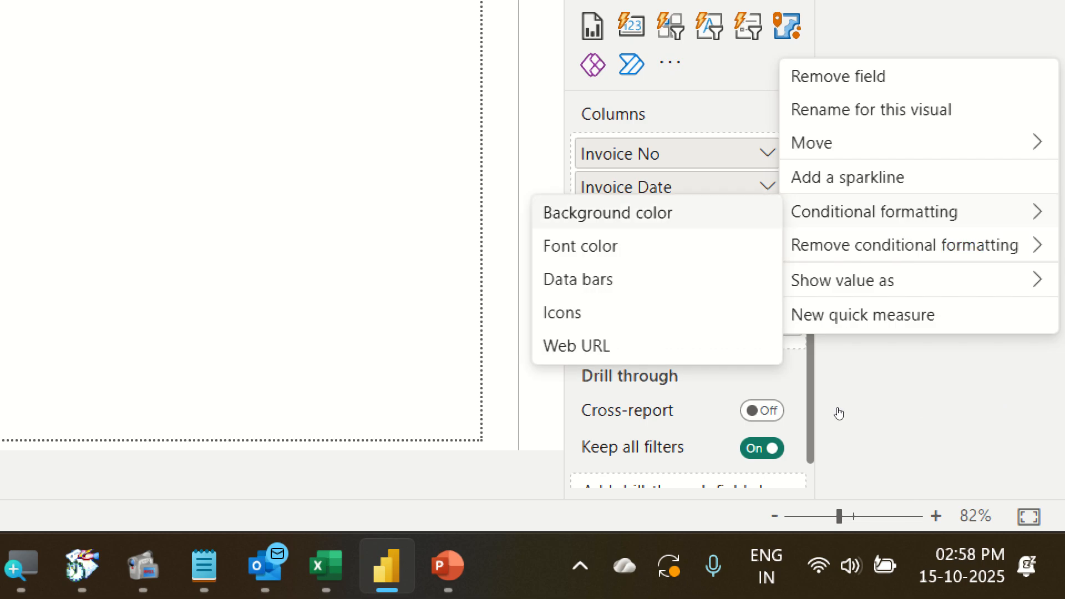
key(Down)
key(Down)
key(Down)
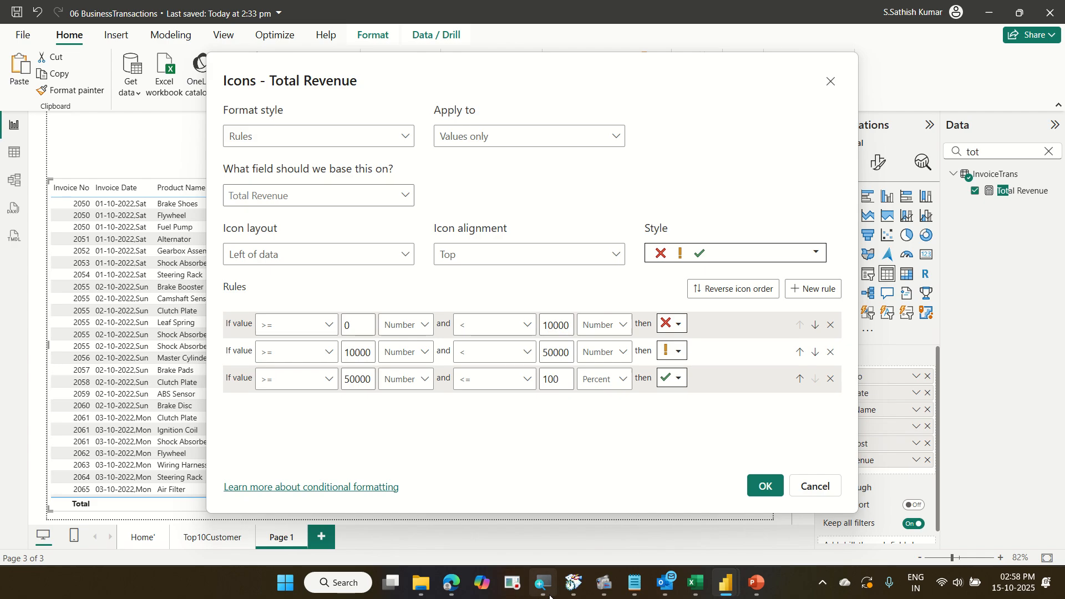
click(768, 487)
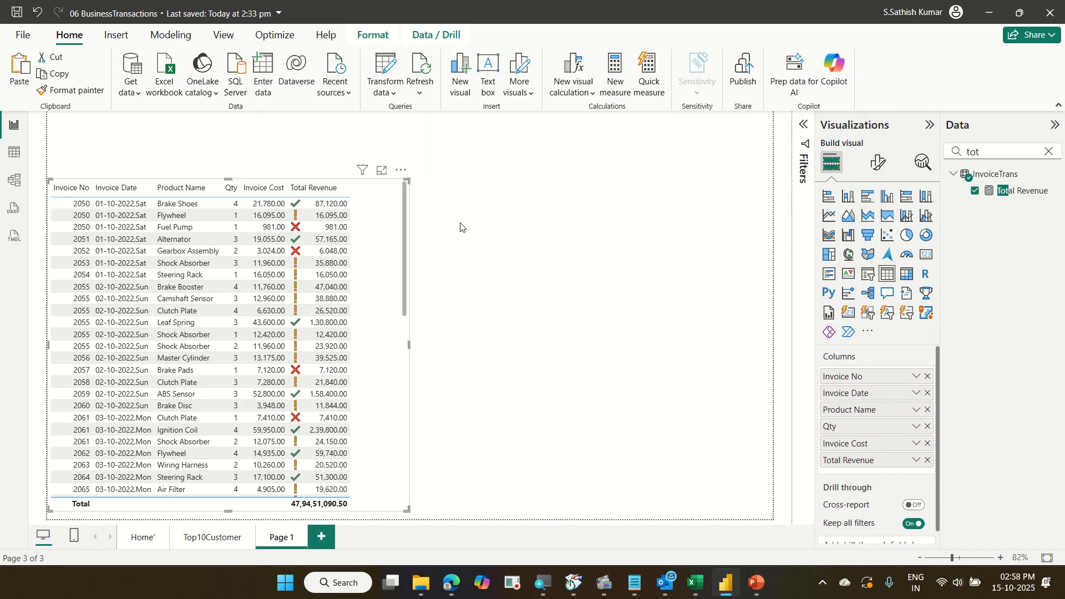
click(402, 170)
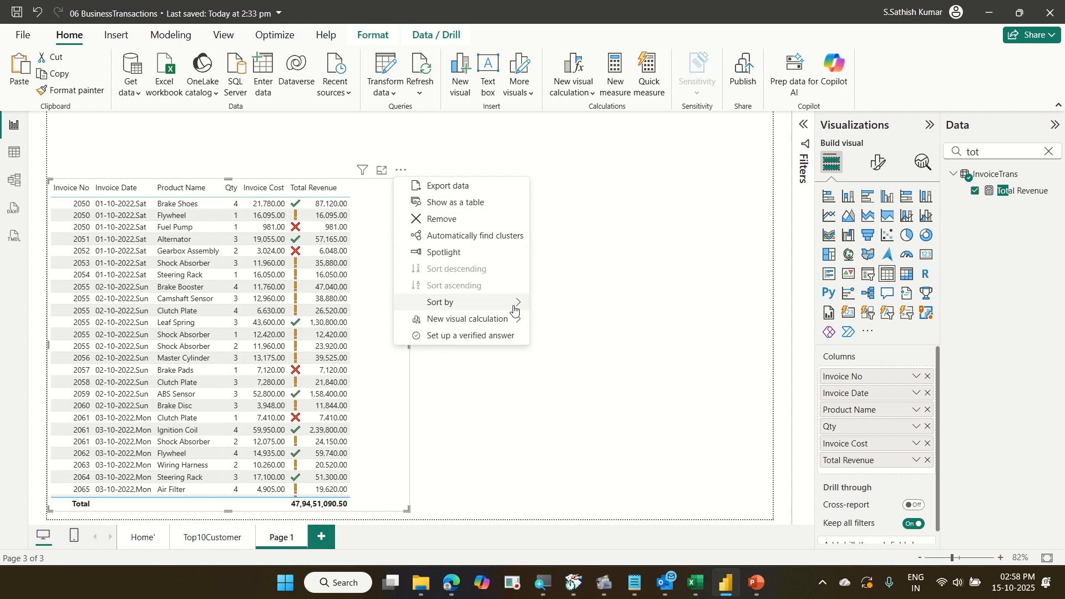
mouse_move(514, 303)
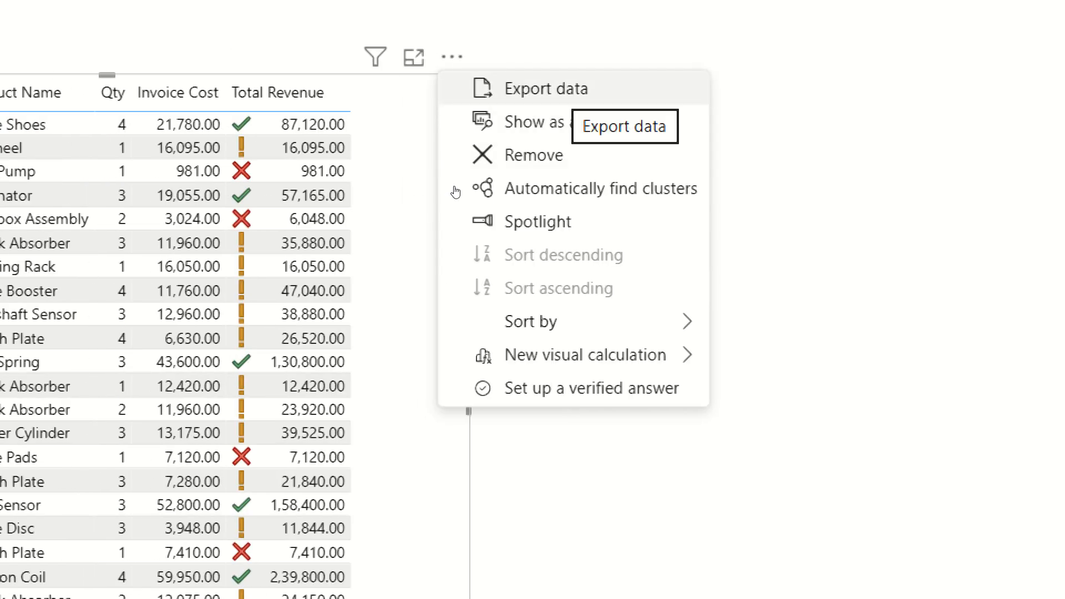
click(402, 89)
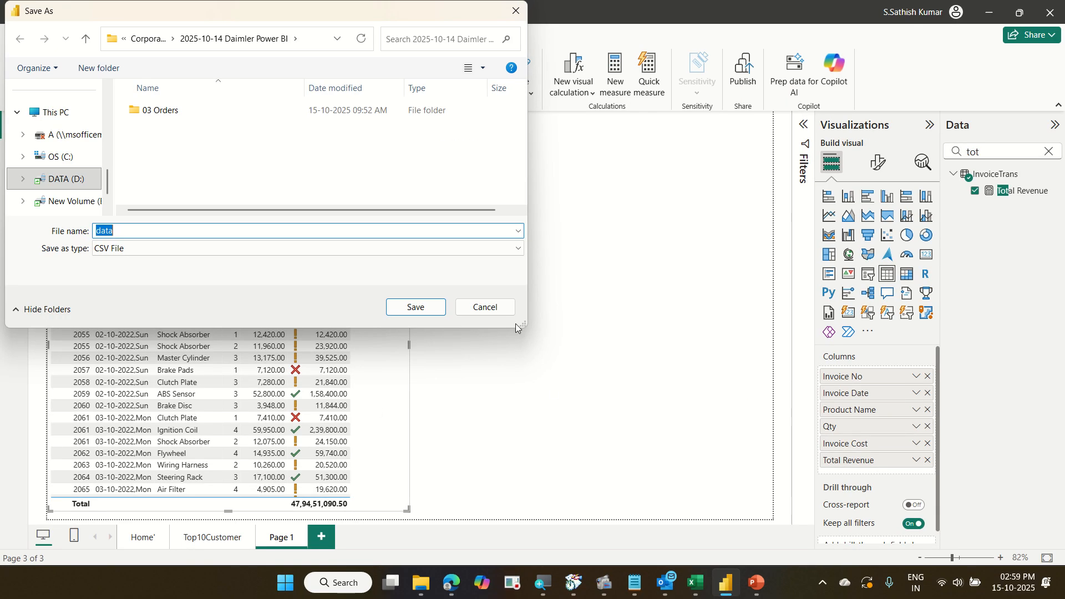
click(499, 307)
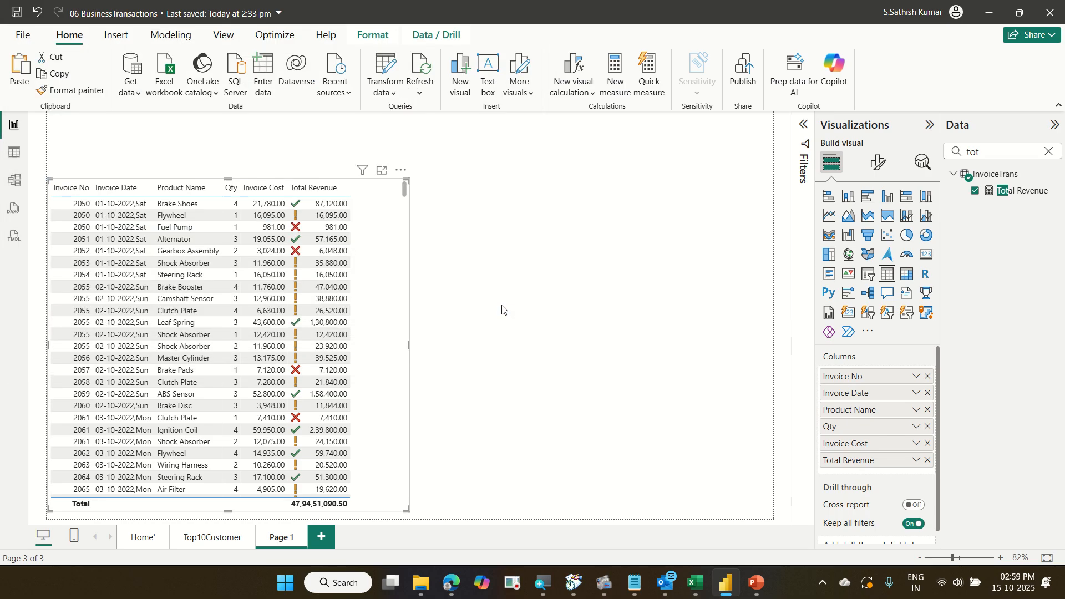
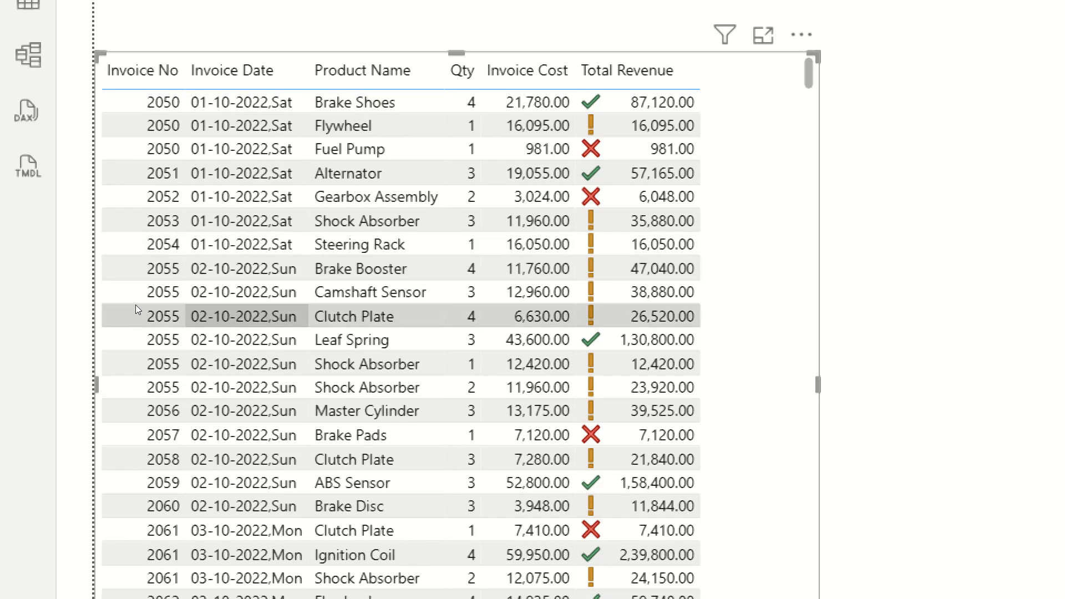
click(144, 244)
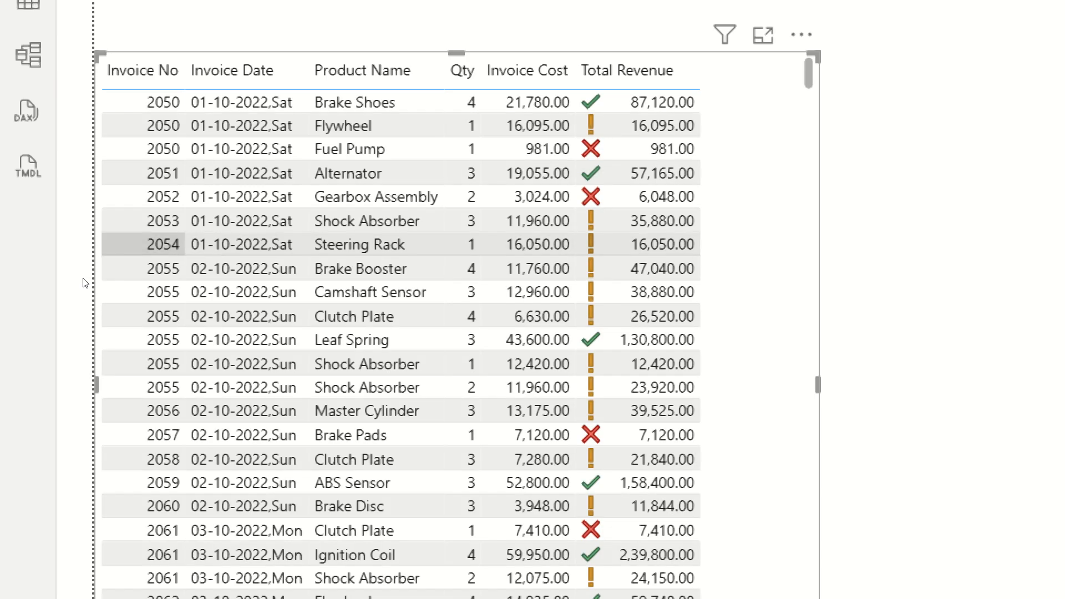
key(Return)
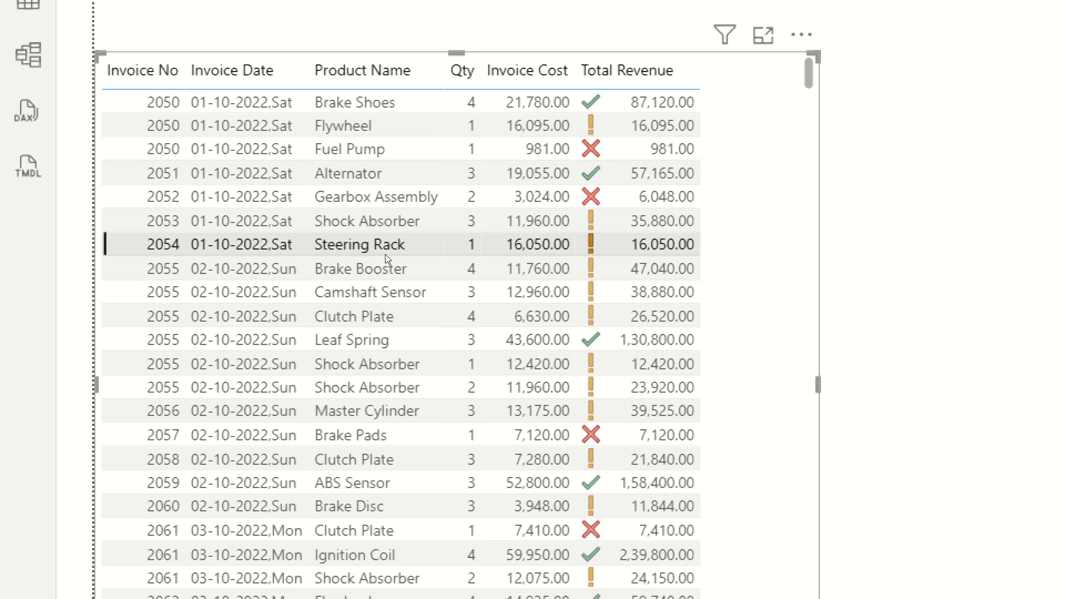
click(385, 254)
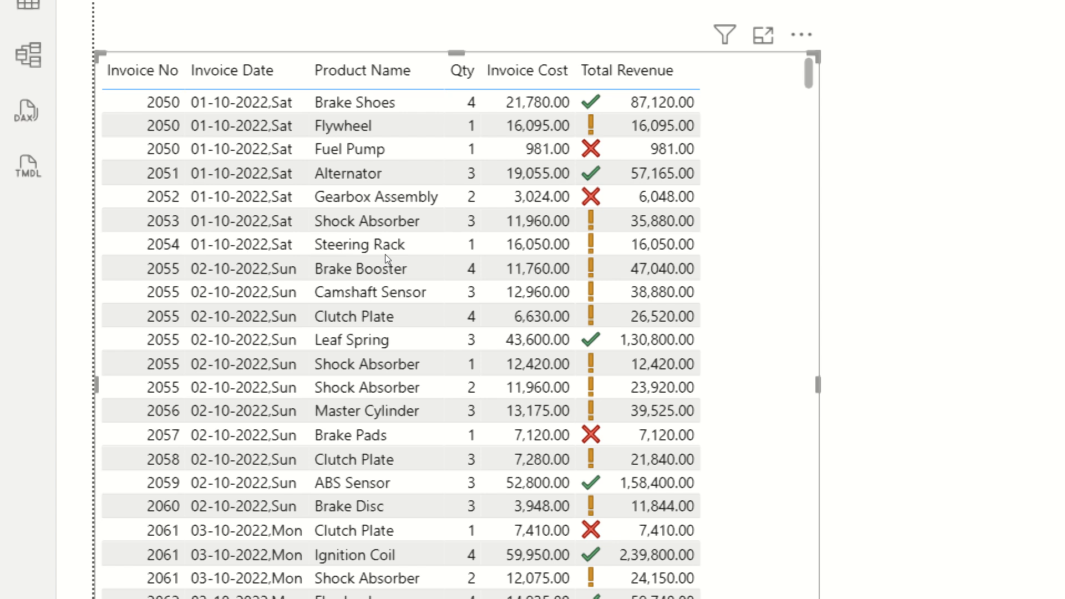
right_click(361, 237)
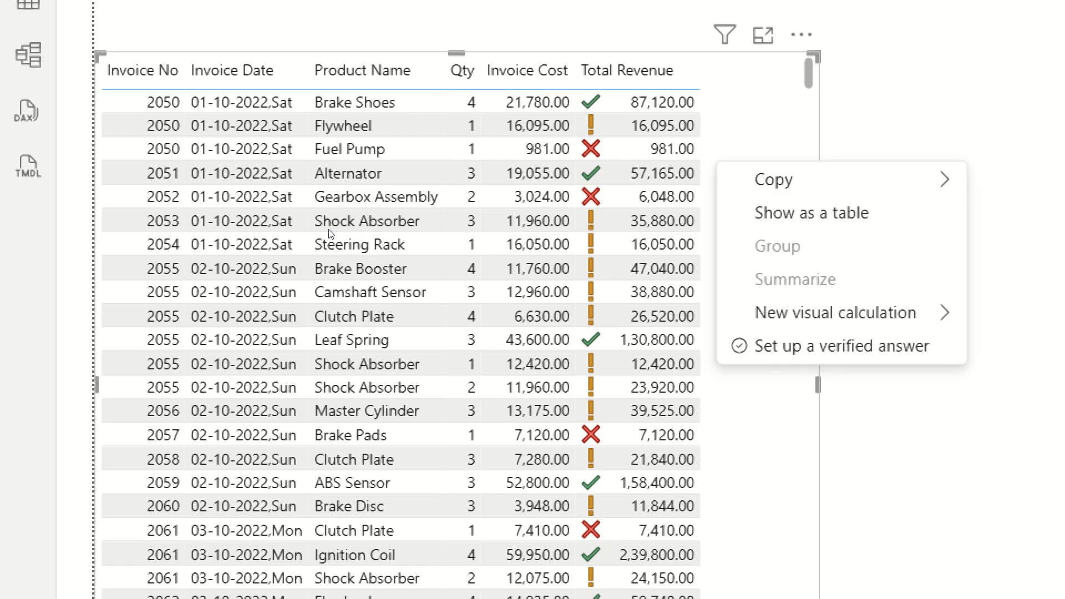
key(Escape)
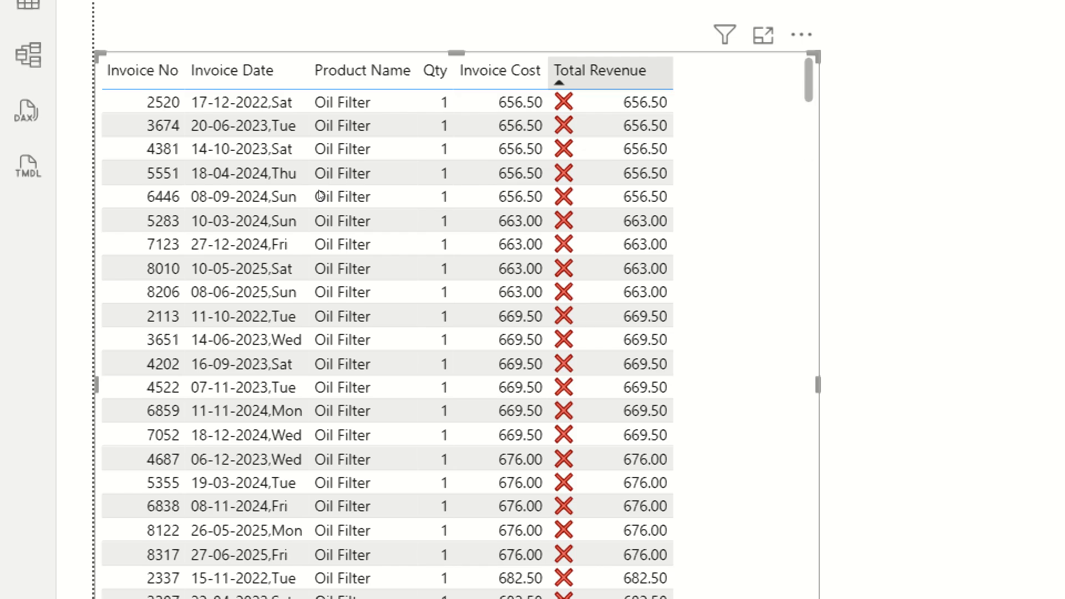
Sort the invoice table by Total Revenue ascending, then descending.
click(610, 73)
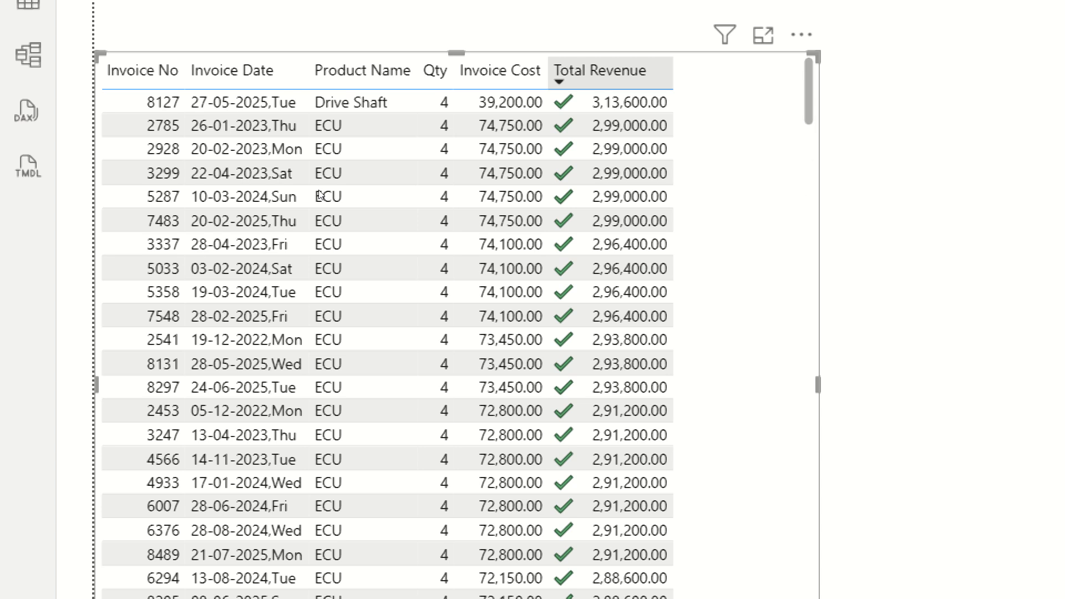
click(610, 72)
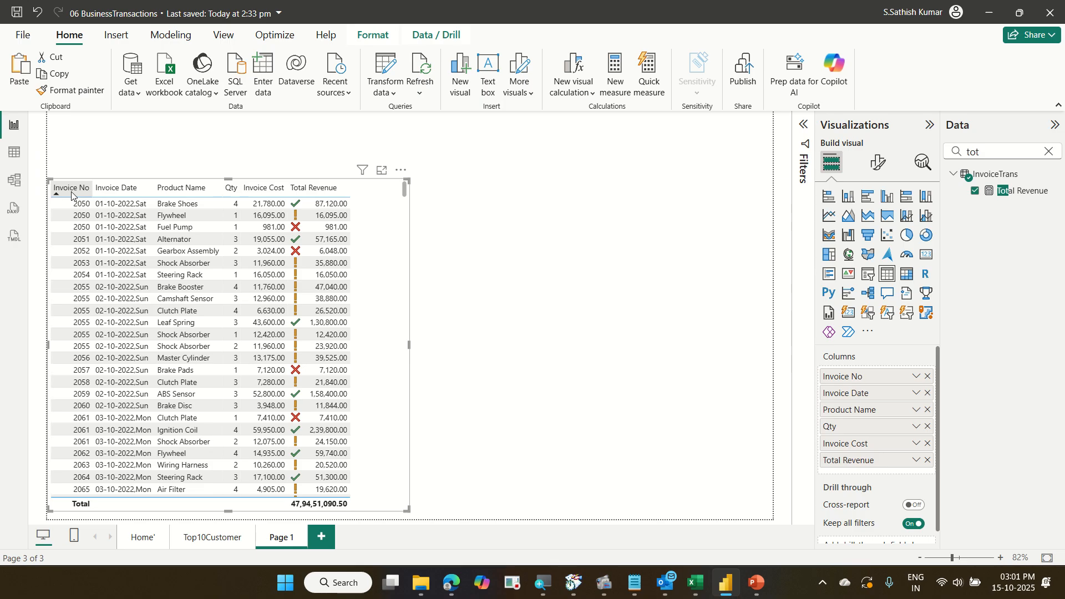
Narrow the invoice table slightly from its right edge.
click(88, 240)
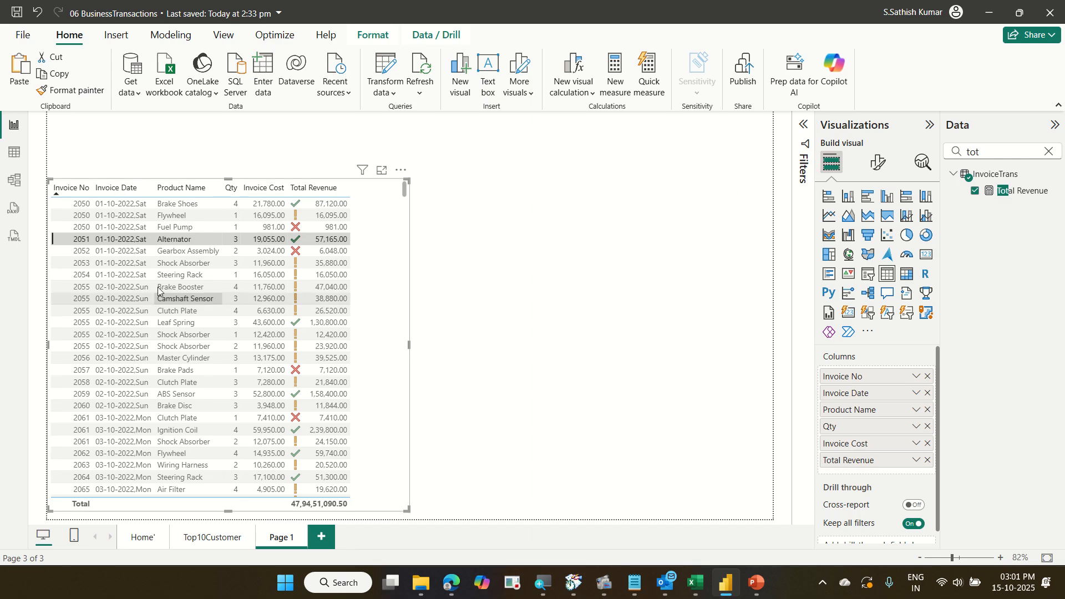
click(84, 239)
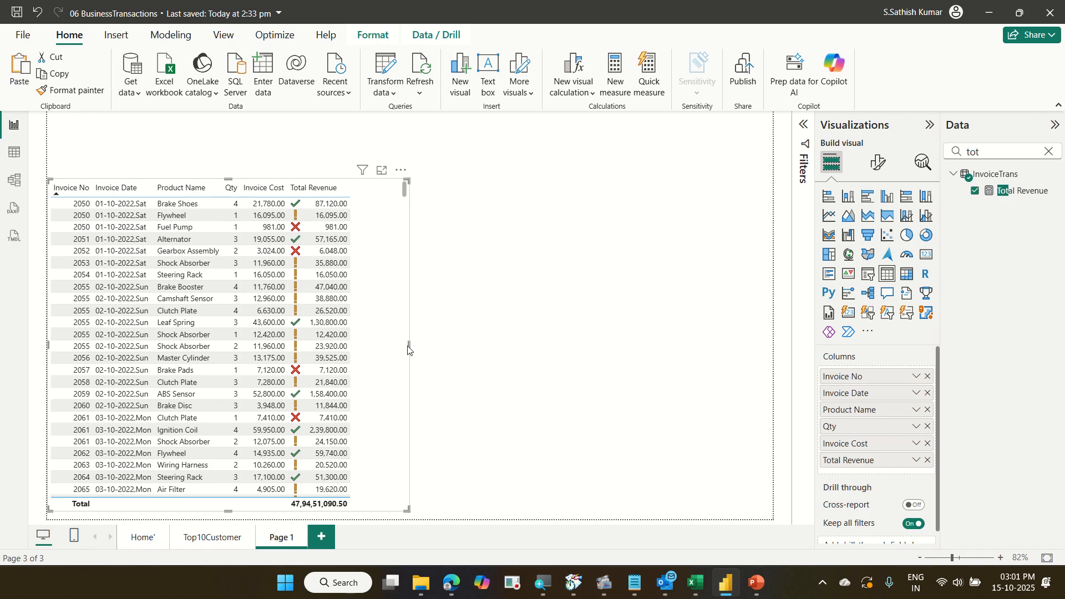
drag(408, 350, 392, 349)
click(498, 298)
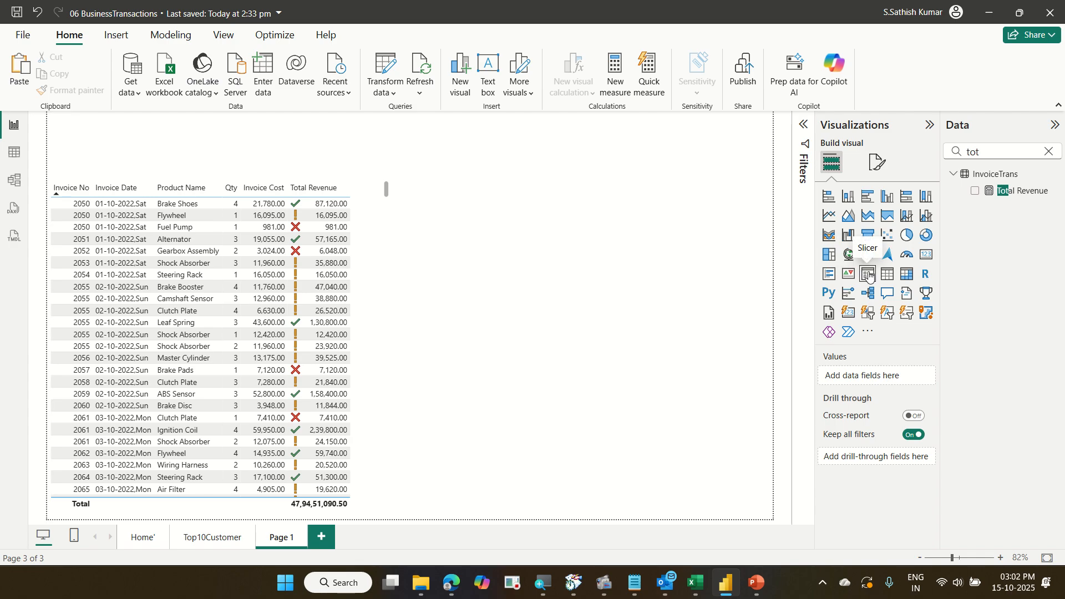
Insert an empty Matrix visual beside the invoice table.
click(910, 277)
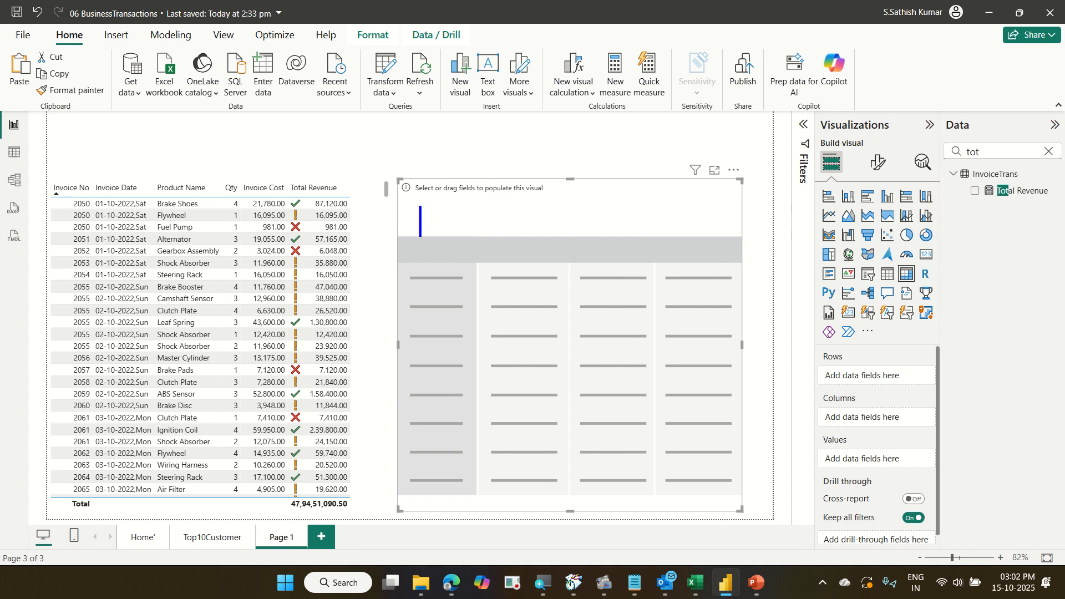
text(Prod)
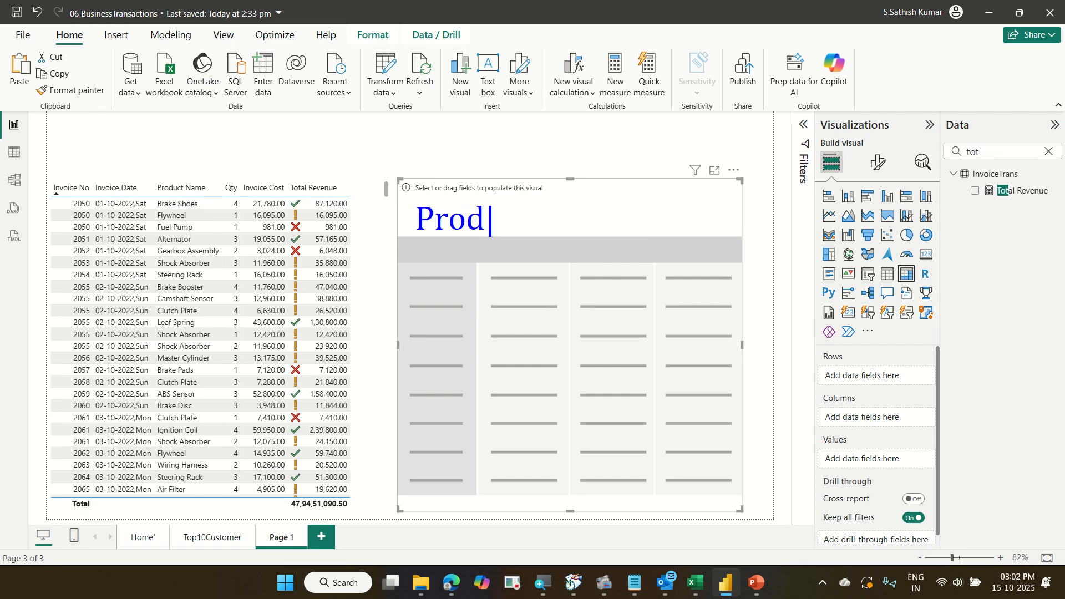
text(uct Nam)
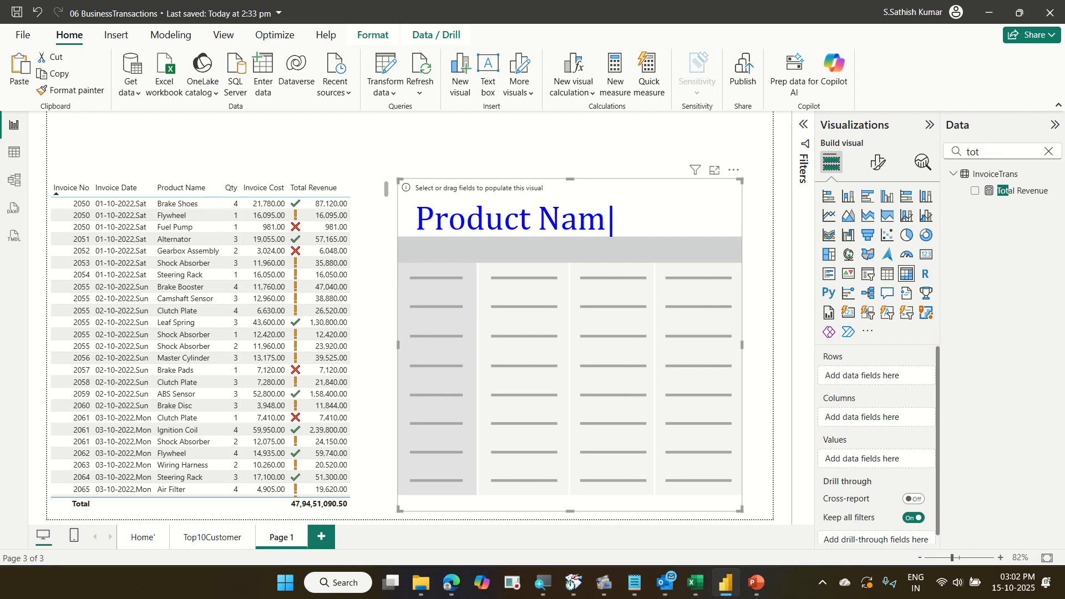
text(e wis)
key(Return)
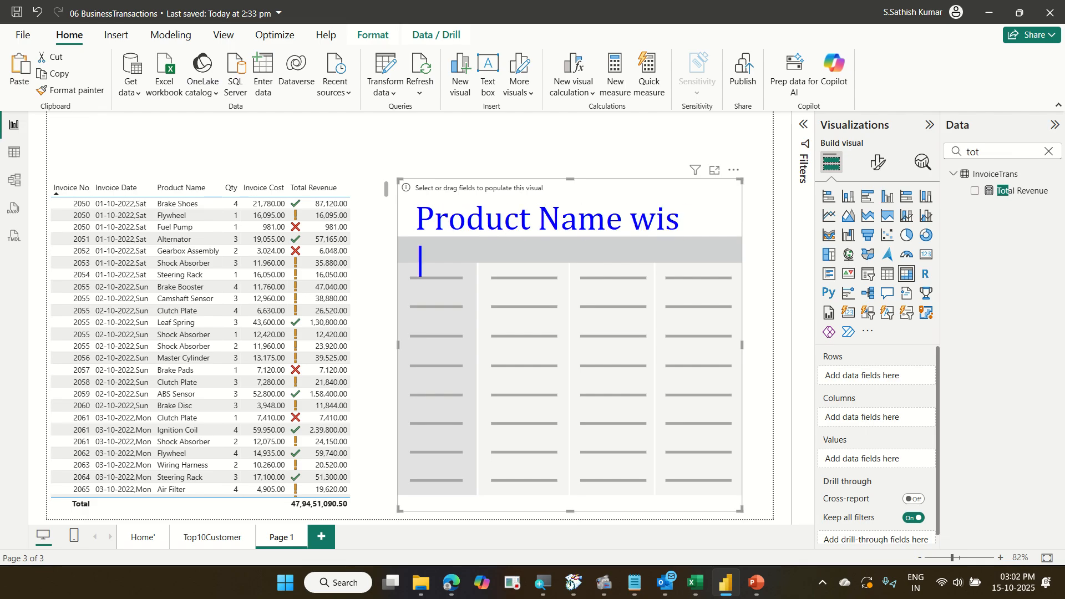
key(BackSpace)
key(BackSpace)
text(se)
key(Return)
text(Payme)
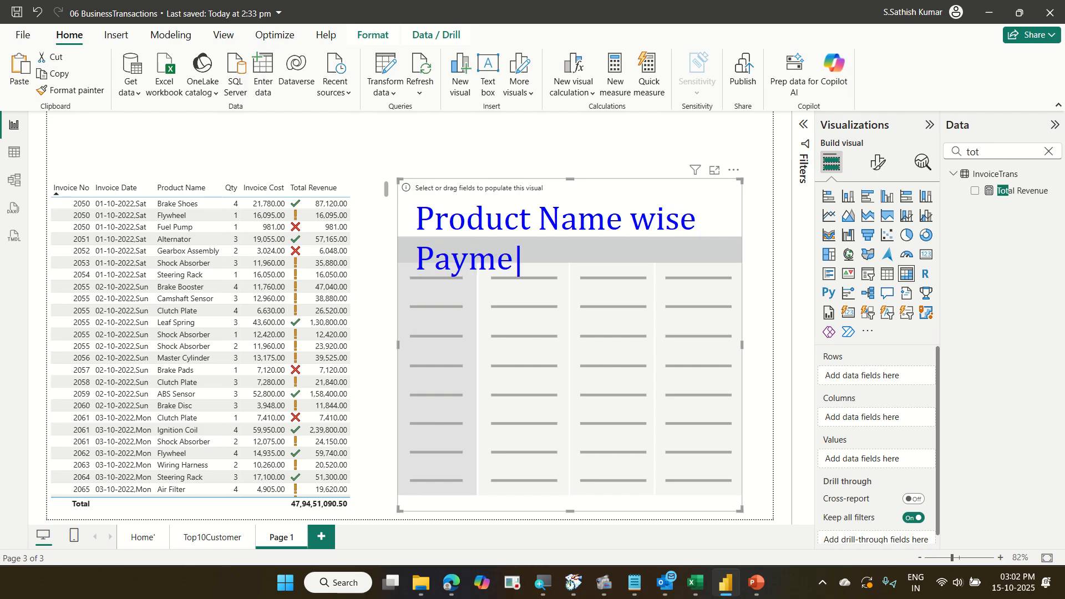
text(nt Me)
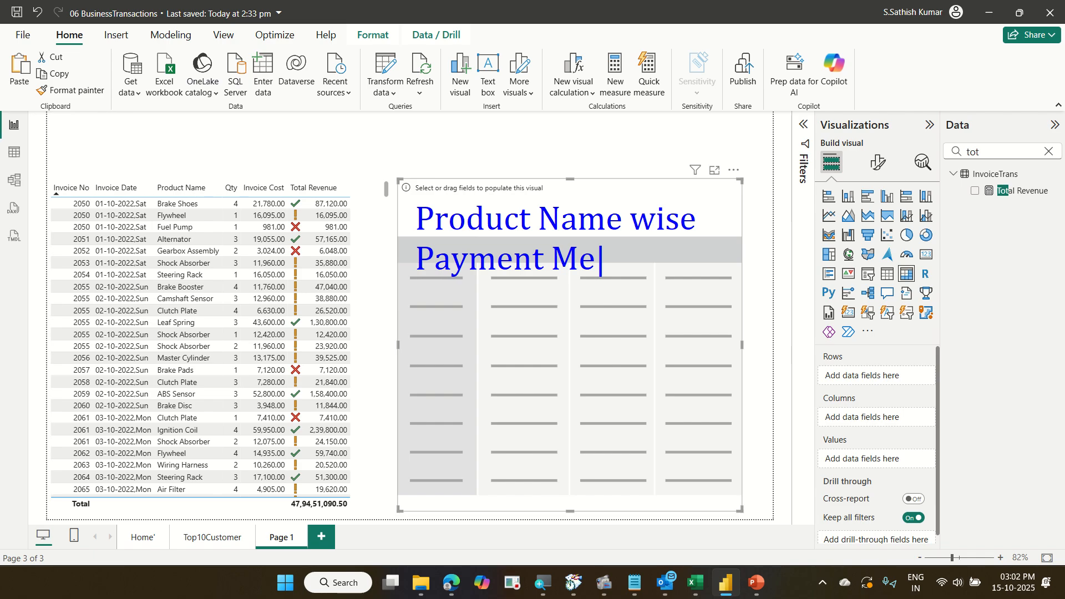
text(thod wise)
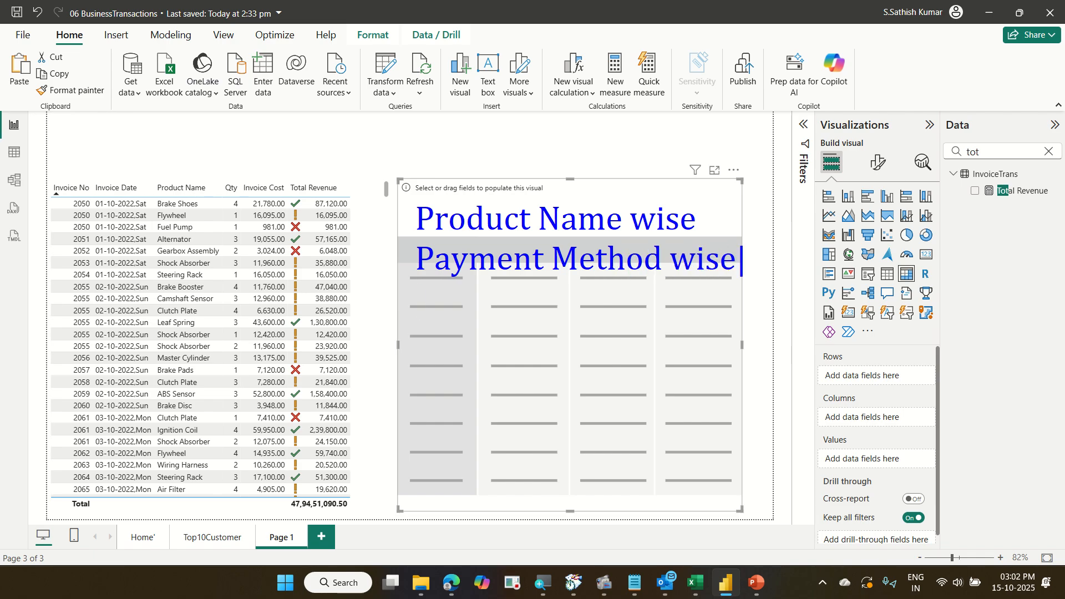
key(Return)
text(Sum )
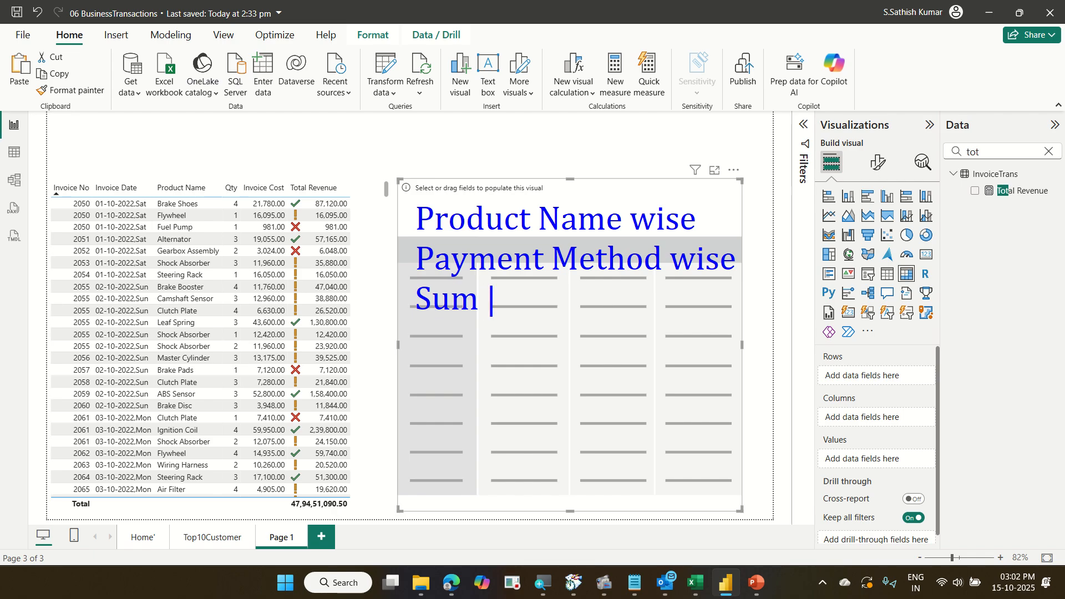
text(of Tota)
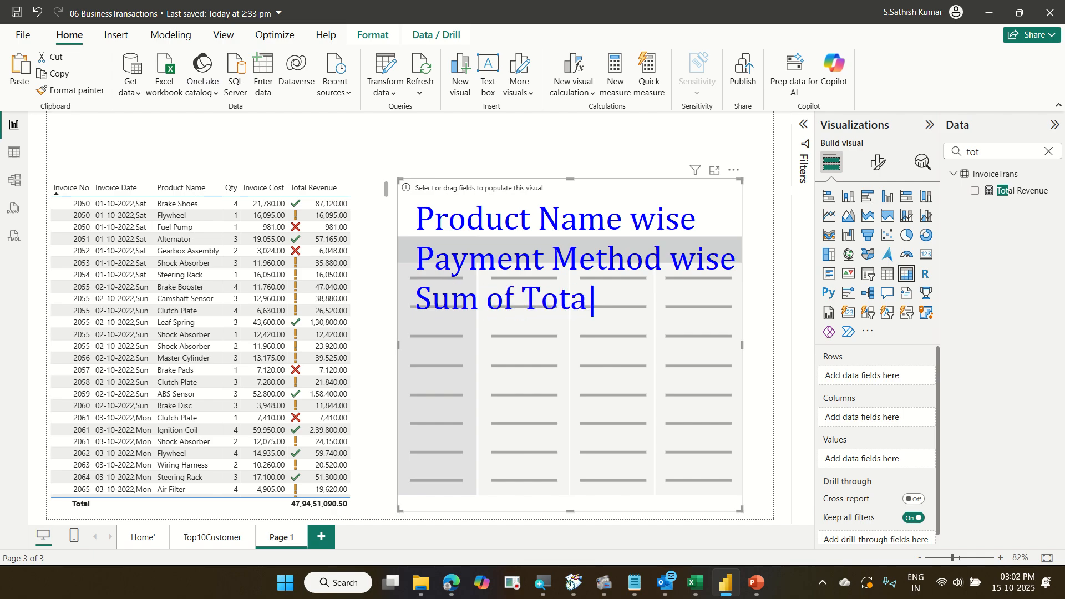
text(l Revenue)
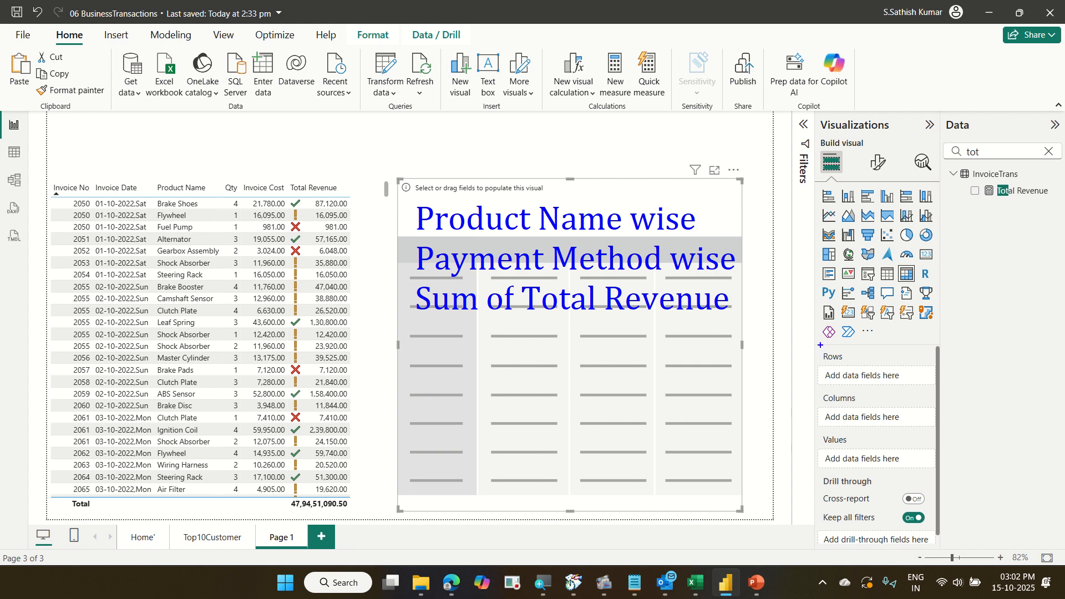
drag(817, 346, 926, 474)
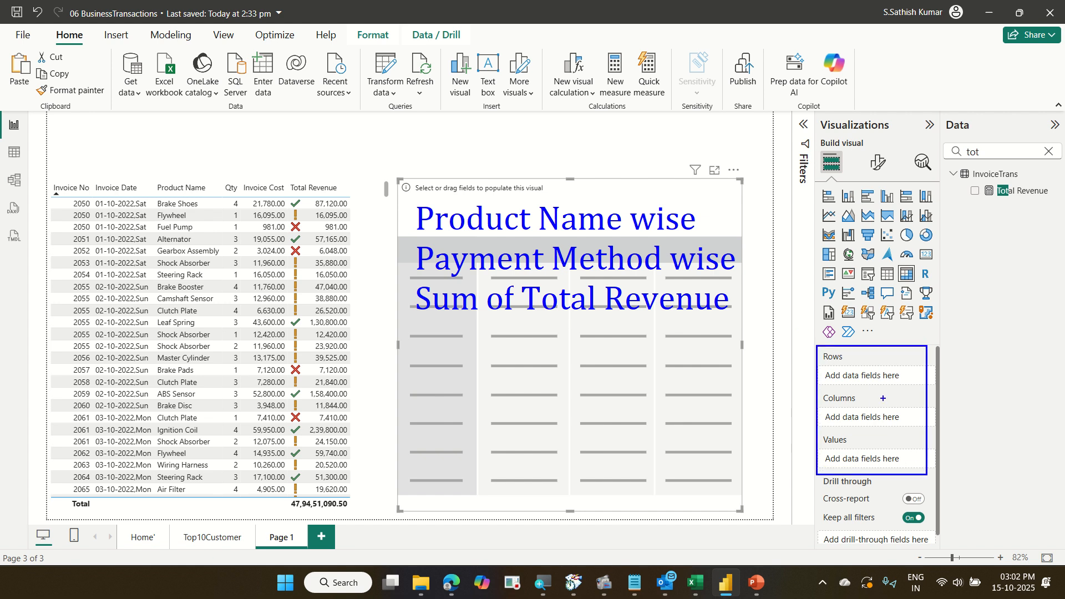
drag(858, 359, 882, 341)
drag(879, 398, 928, 368)
drag(872, 439, 919, 408)
drag(507, 199, 552, 166)
drag(524, 250, 554, 228)
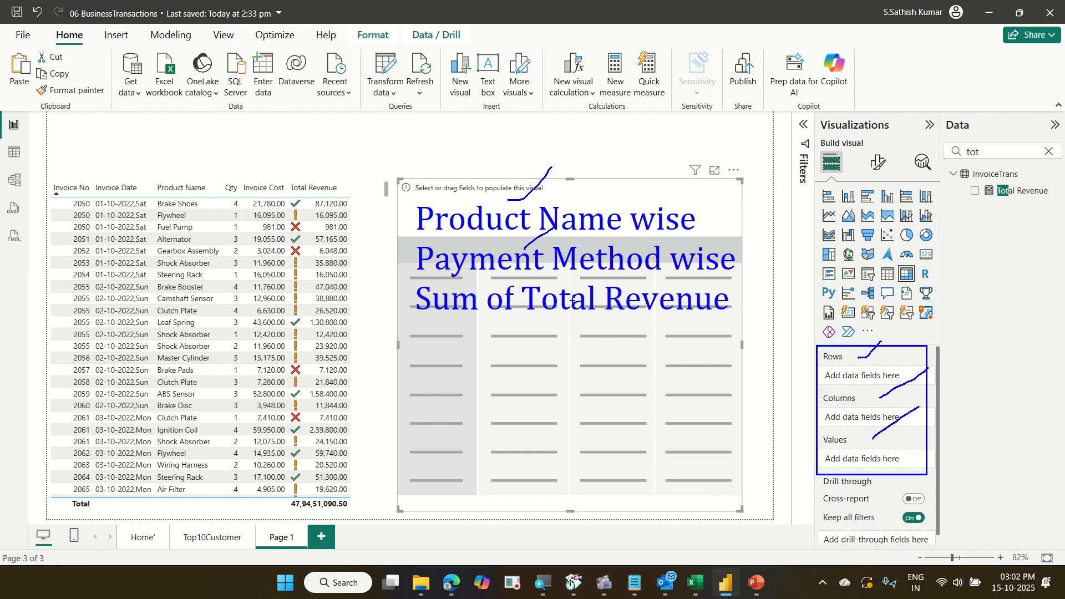
drag(572, 297, 582, 277)
key(ctrl+z)
key(ctrl+z)
key(ctrl+z)
key(ctrl+z)
key(ctrl+z)
key(ctrl+z)
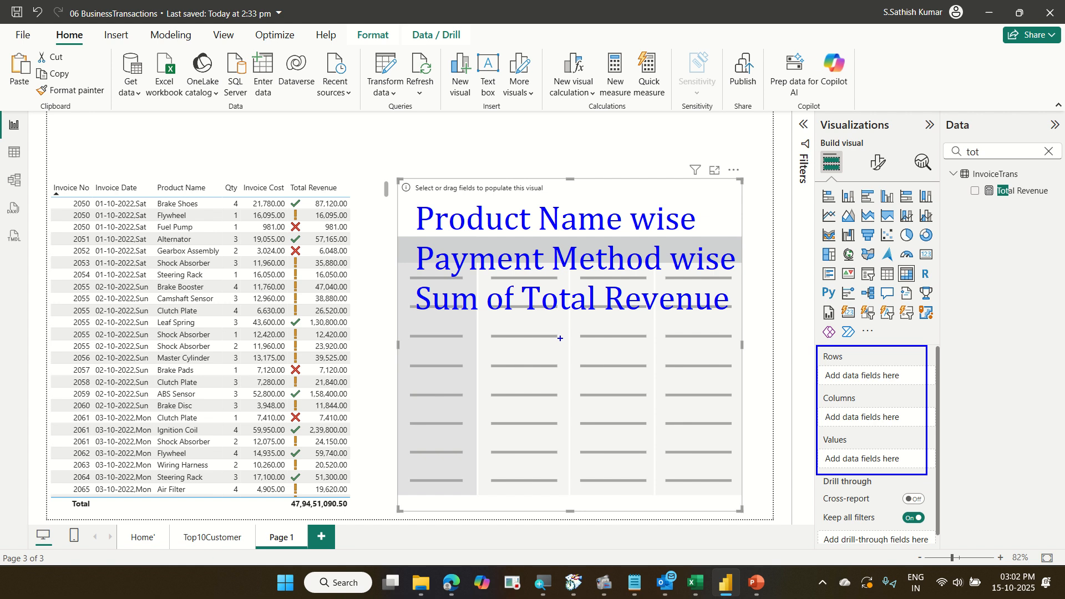
key(Escape)
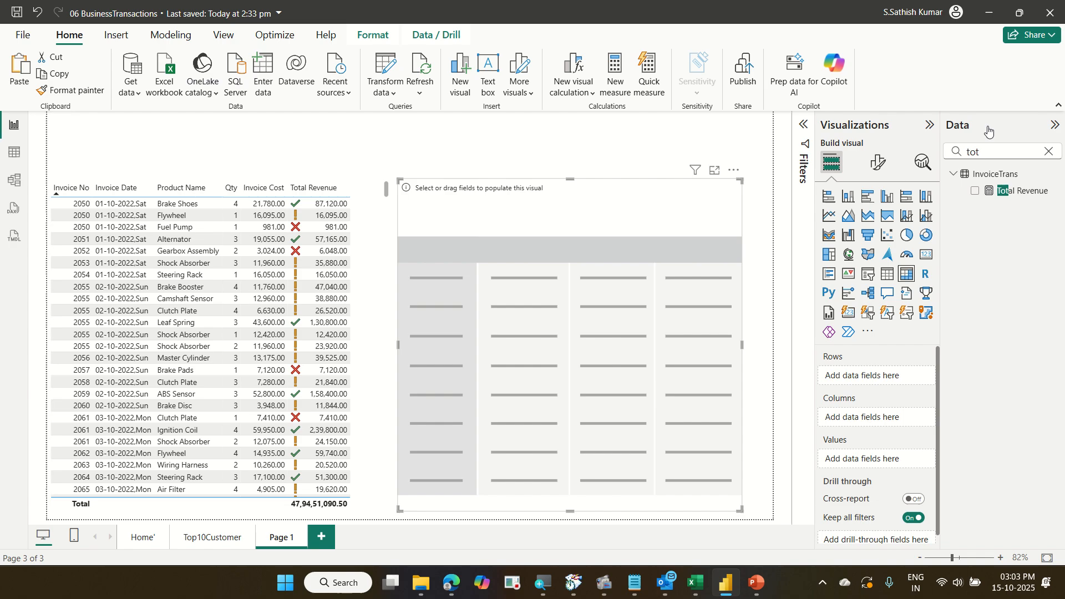
Search the data fields for produ and add Product Name to the matrix rows.
double_click(1024, 156)
text(produ)
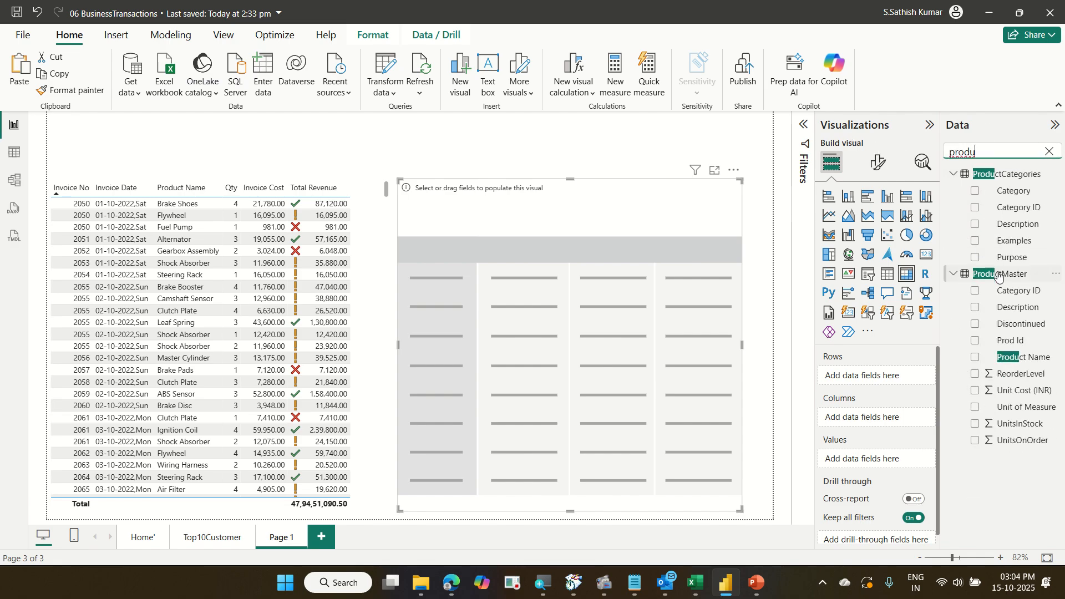
drag(1035, 357, 907, 377)
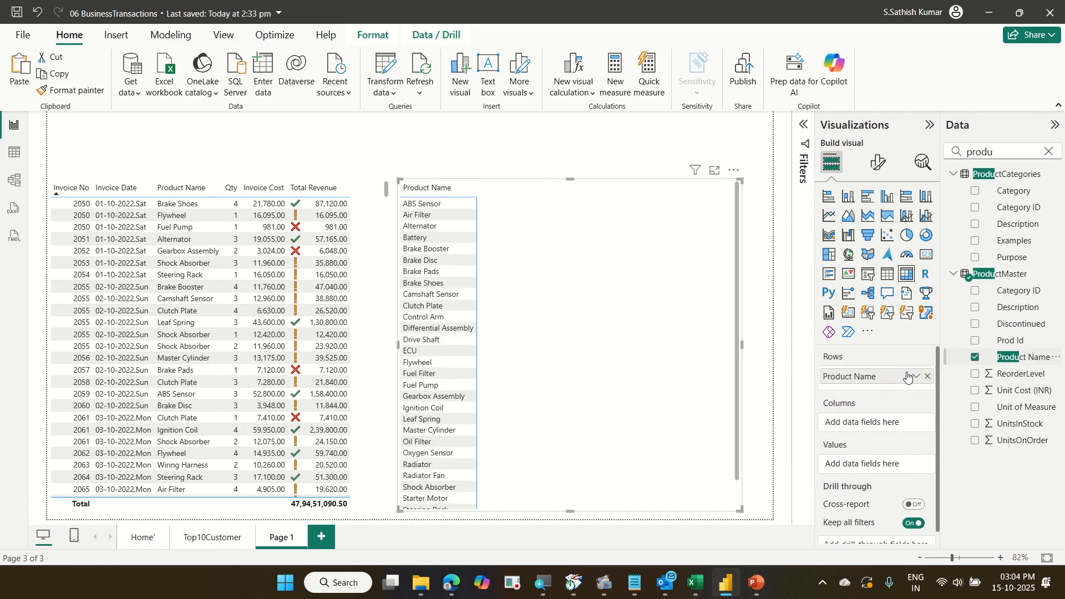
Search the data fields for pay and add Payment Method to the matrix columns.
double_click(996, 152)
text(pay)
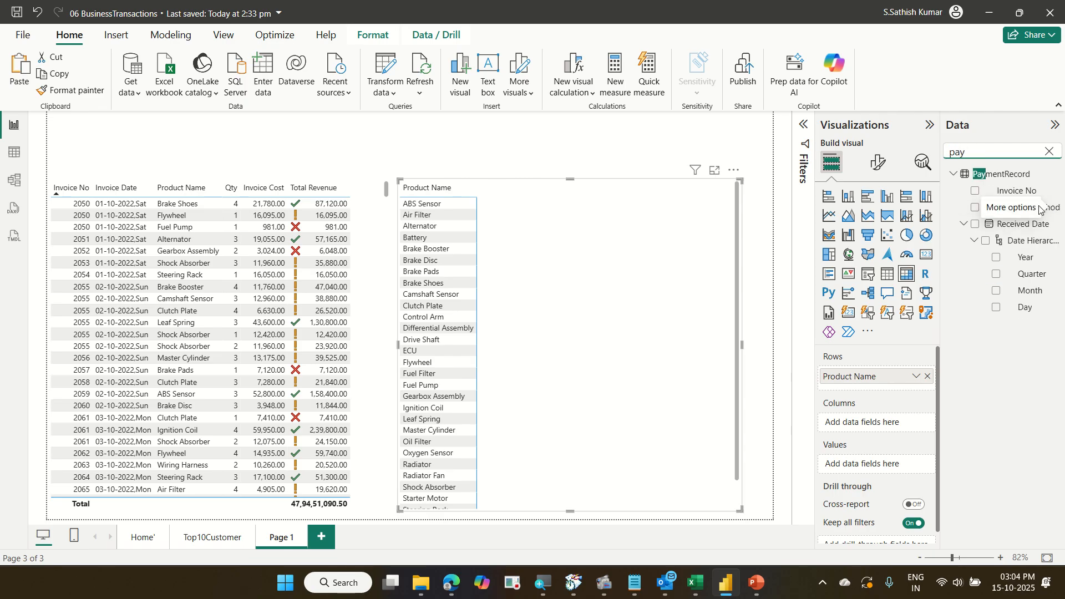
drag(1022, 208, 873, 424)
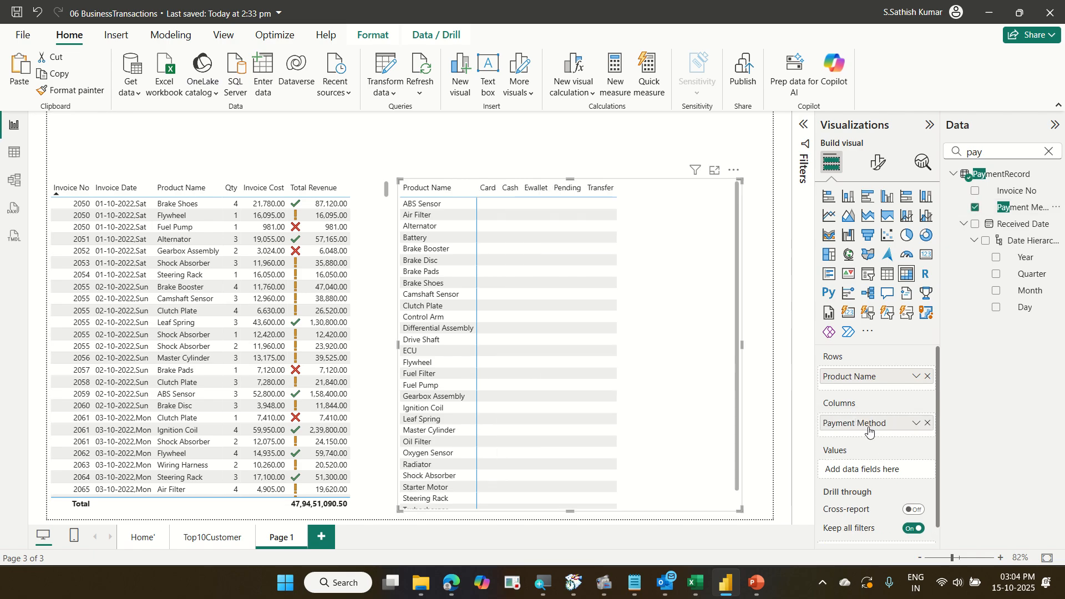
Search the data fields for tot and add Total Revenue to the matrix values.
click(1000, 146)
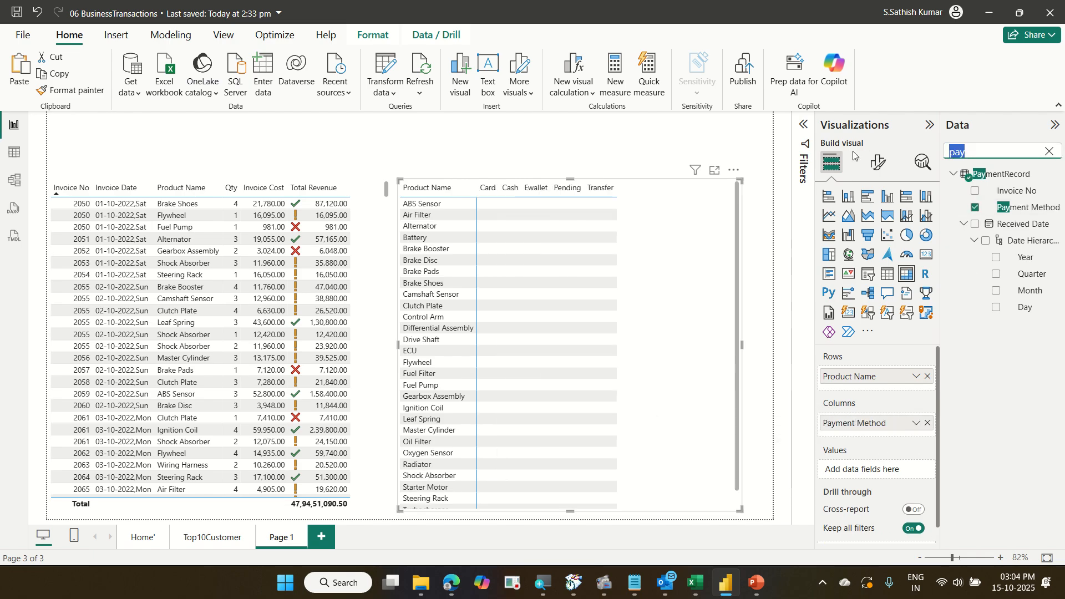
text(tot)
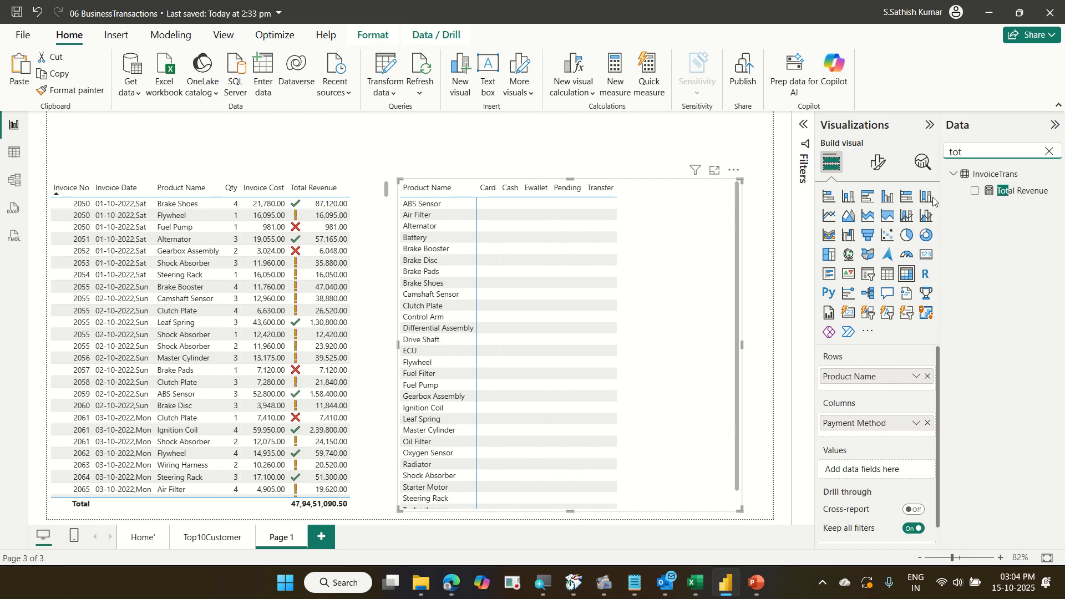
drag(1028, 199, 887, 471)
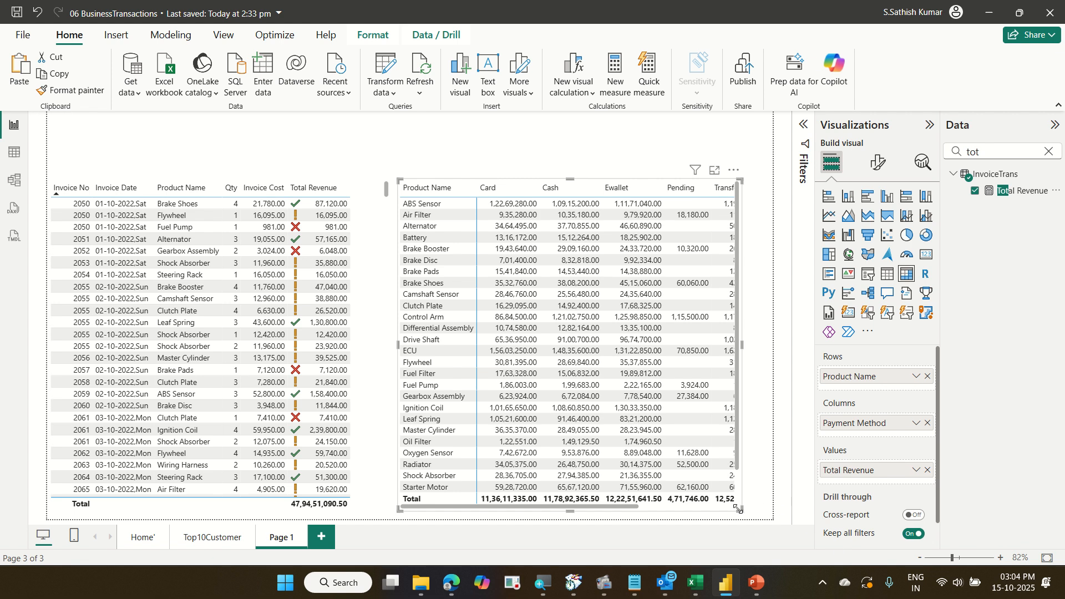
Widen the matrix by extending its right and left edges.
drag(738, 508, 770, 510)
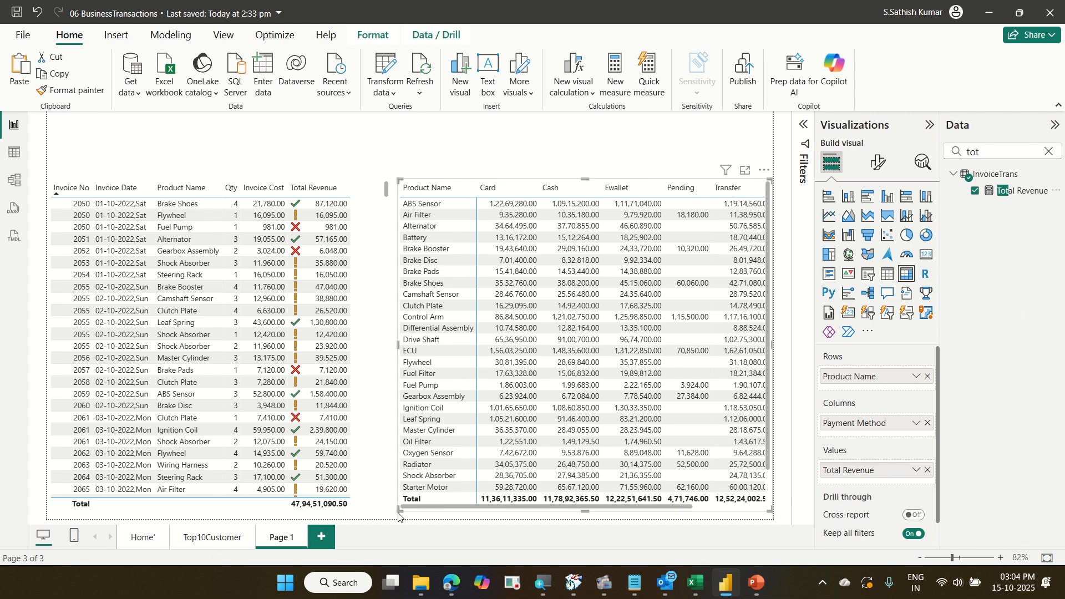
drag(398, 510, 382, 505)
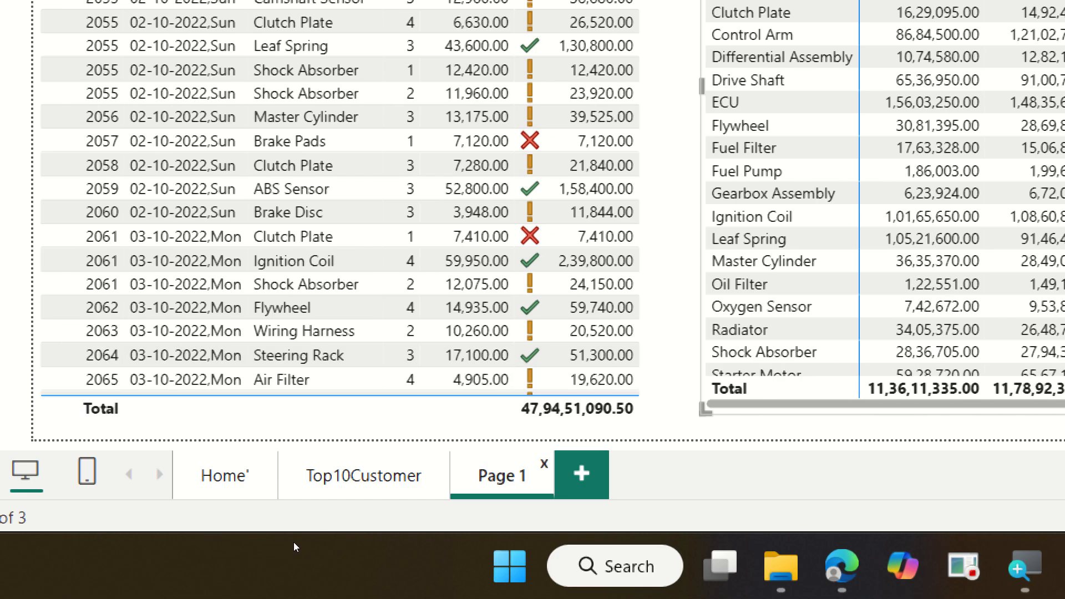
Rename the Page 1 report page as CustomerDetails.
key(BackSpace)
key(BackSpace)
key(BackSpace)
key(BackSpace)
key(BackSpace)
key(BackSpace)
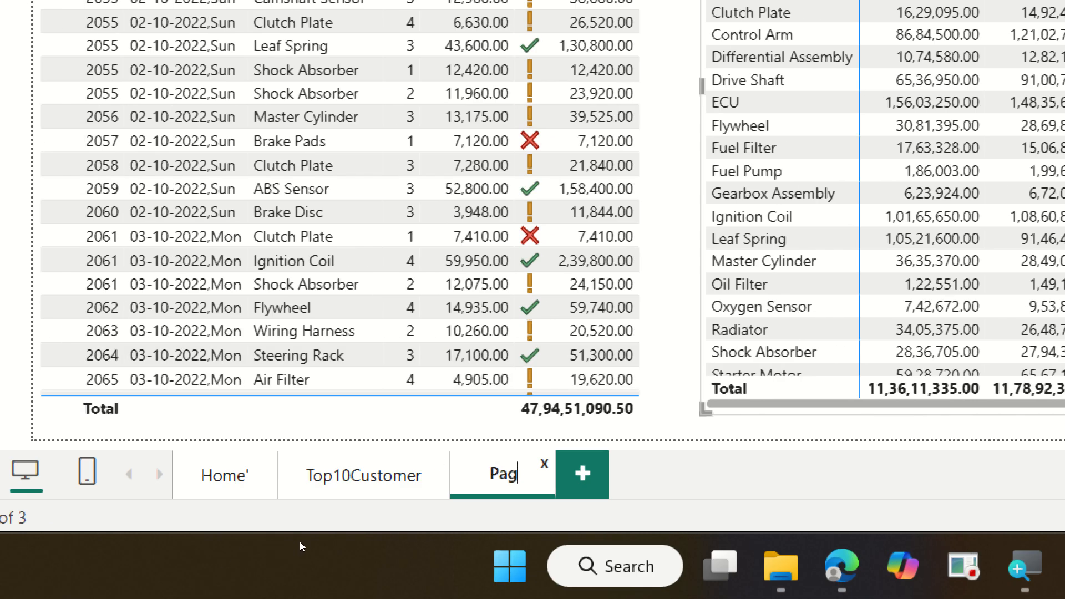
text(Cus)
text(tomer)
text(Detai)
text(ls)
key(Return)
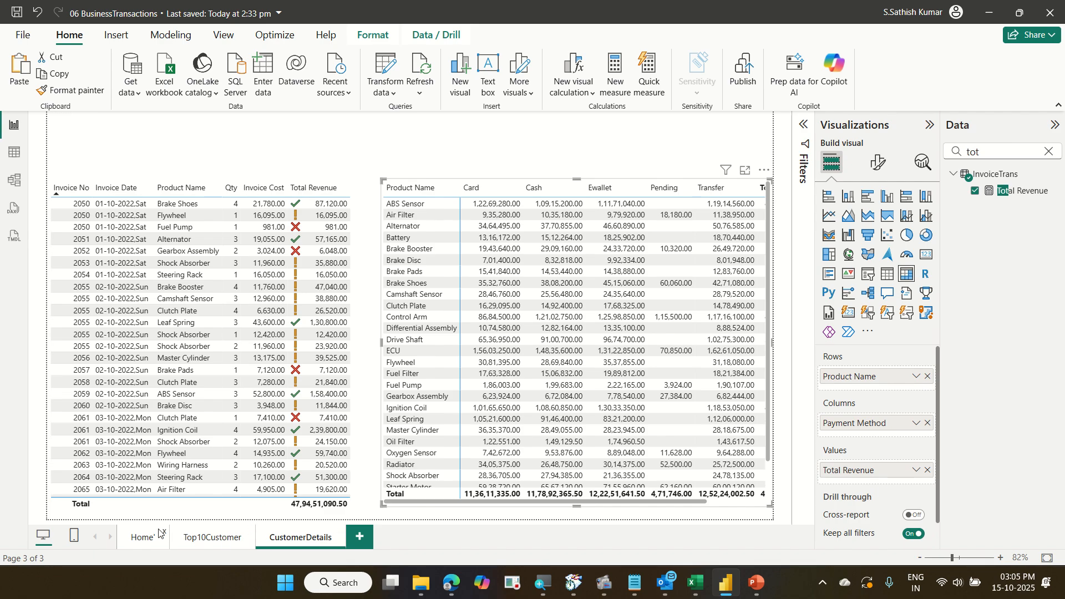
Switch back and forth between the Top10Customer and CustomerDetails pages to compare their visuals.
click(198, 537)
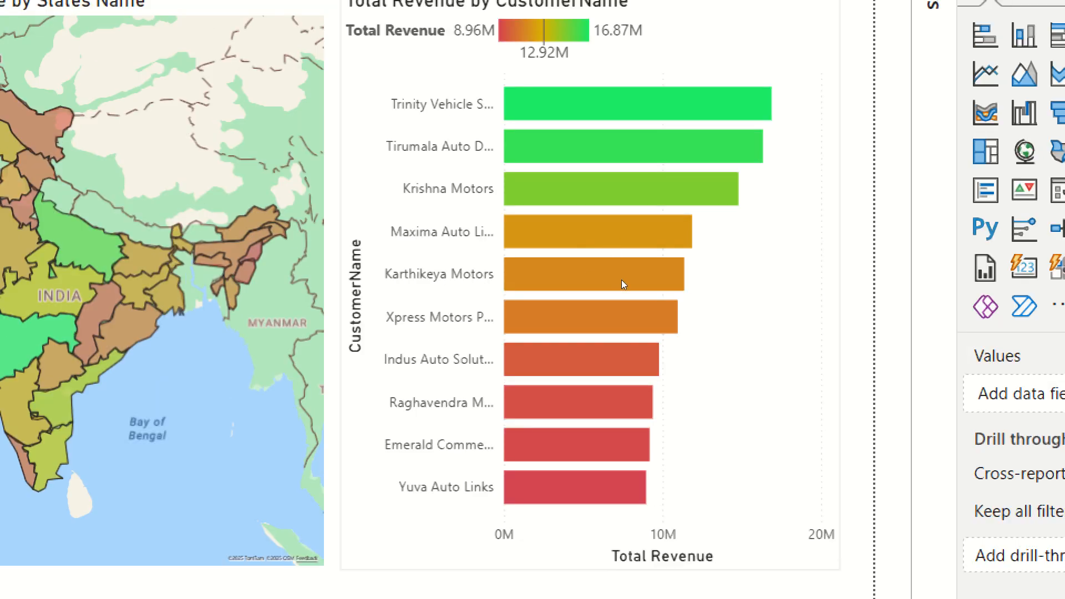
mouse_move(624, 269)
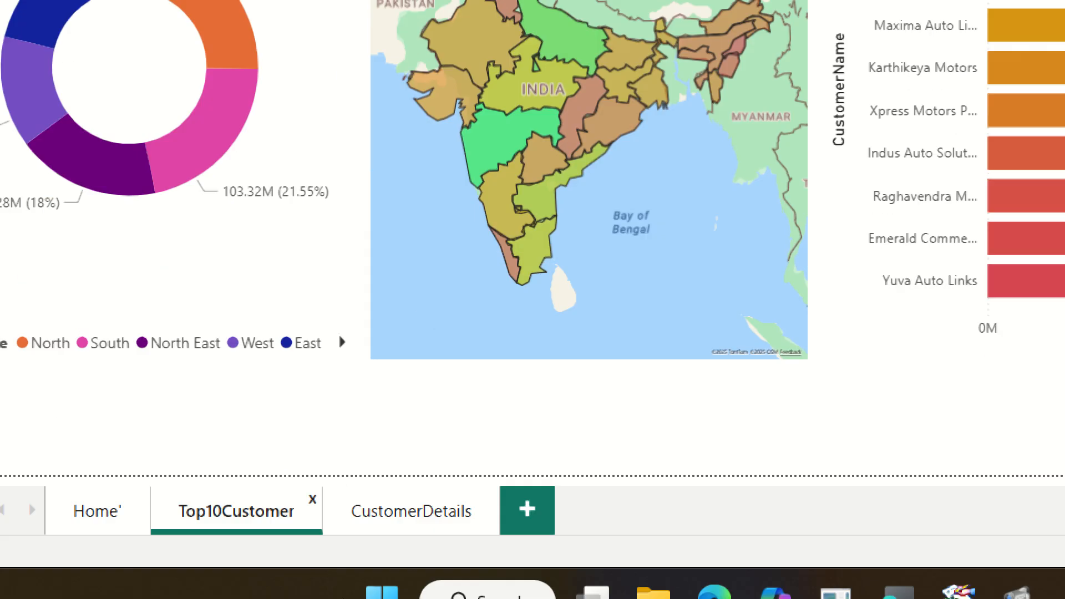
click(411, 511)
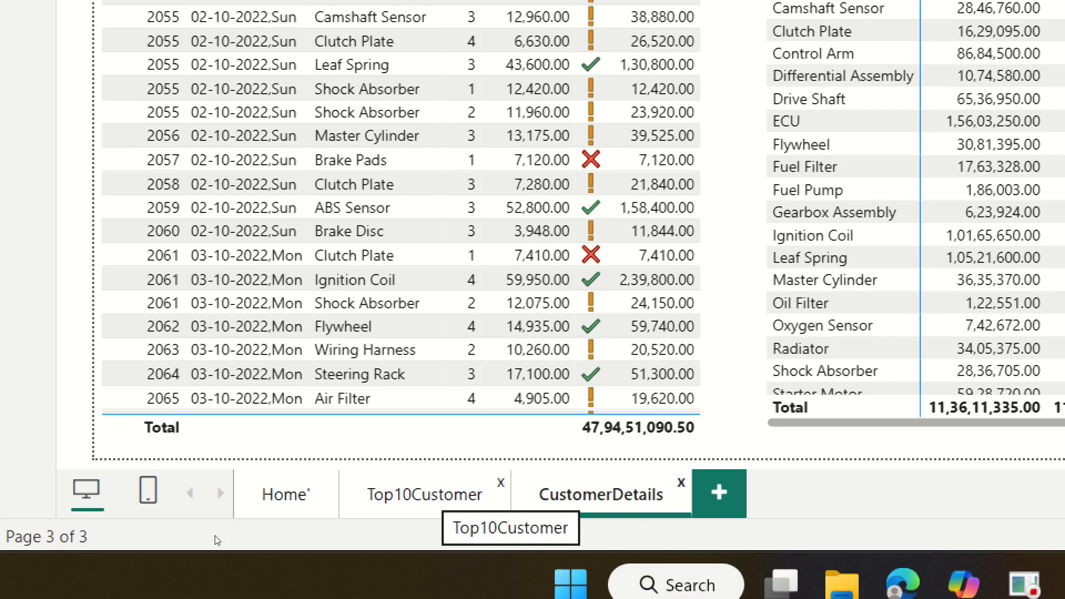
click(430, 491)
click(589, 491)
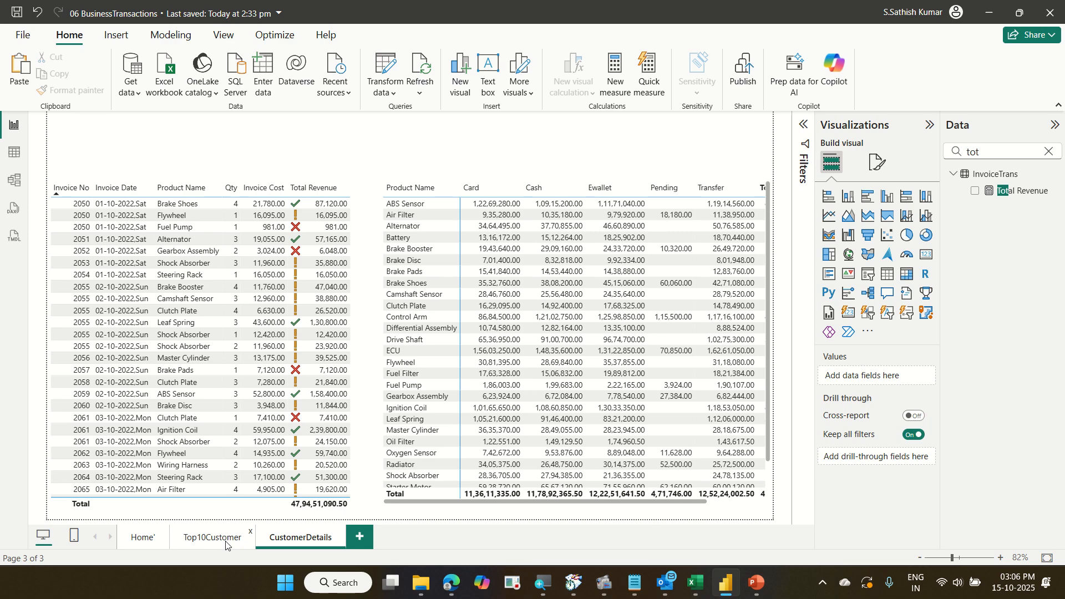
click(222, 537)
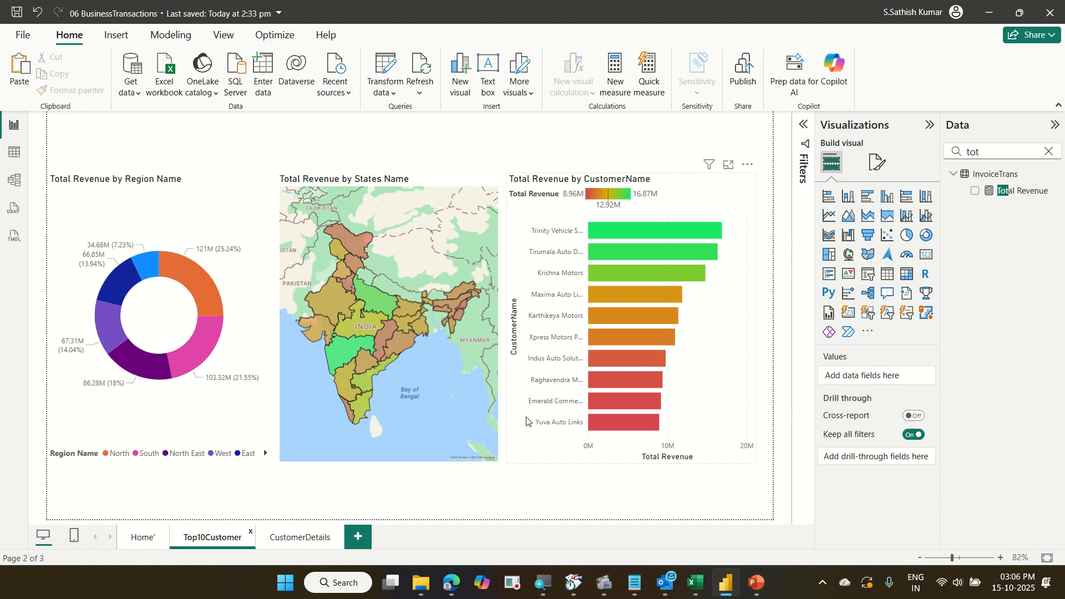
click(307, 537)
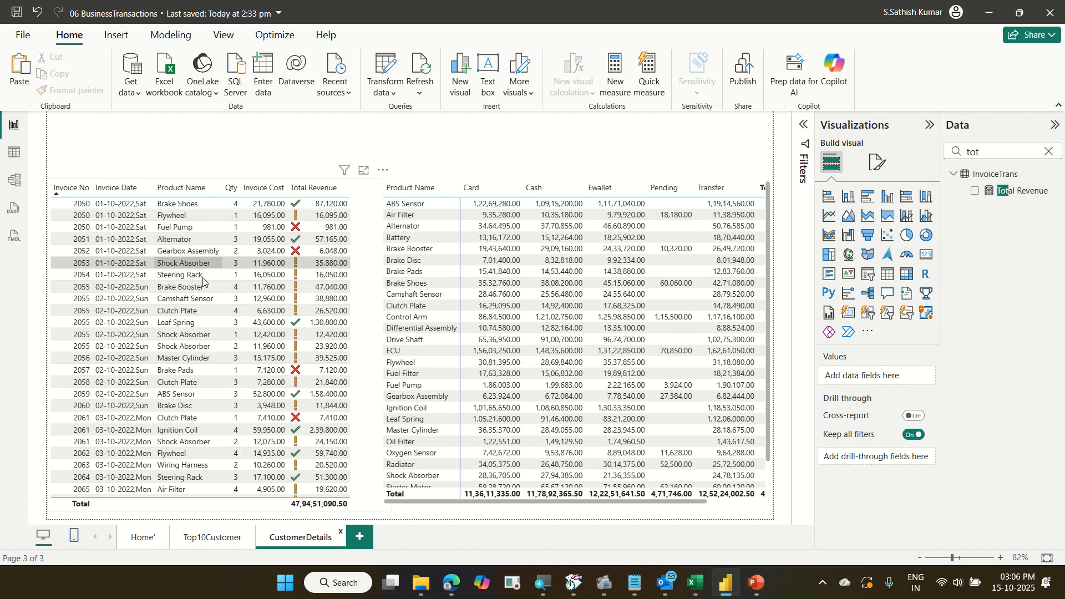
click(235, 546)
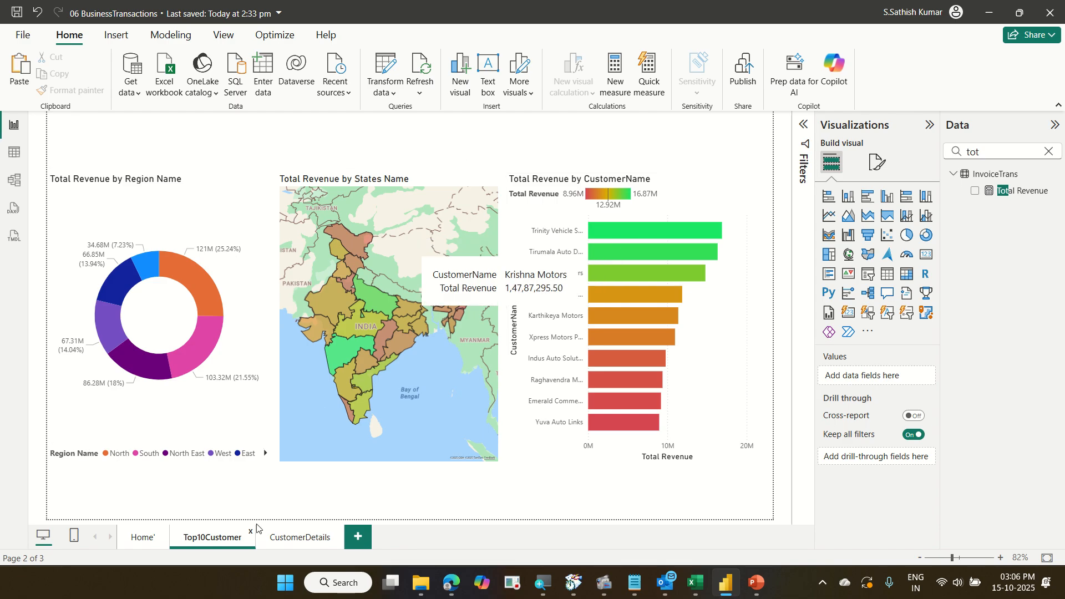
click(302, 539)
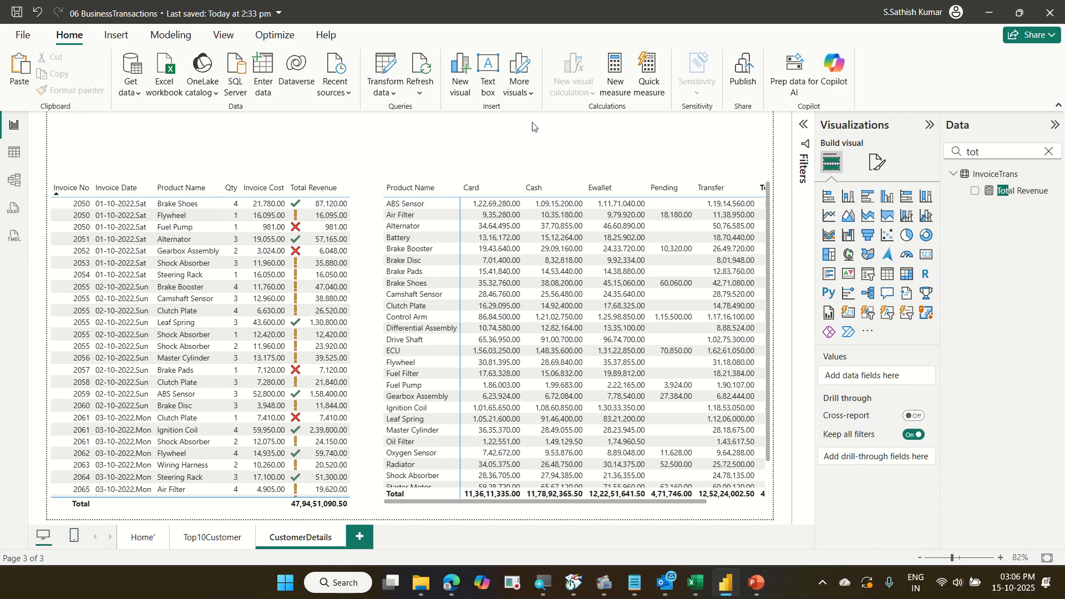
Search the data fields for cus and add CustomerName as a drill-through field on the CustomerDetails page.
double_click(1008, 158)
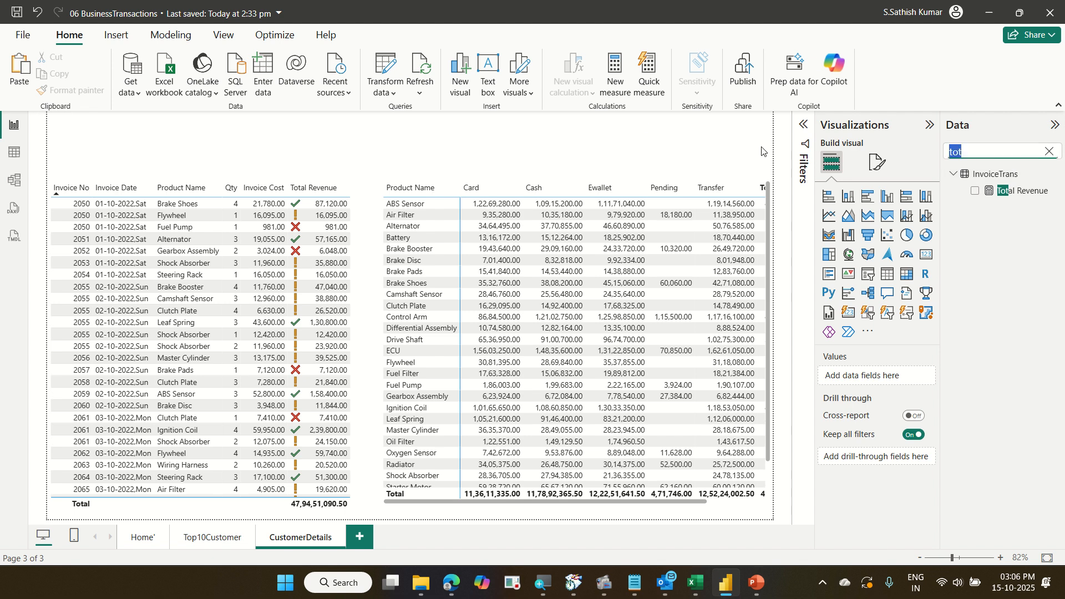
text(cuct)
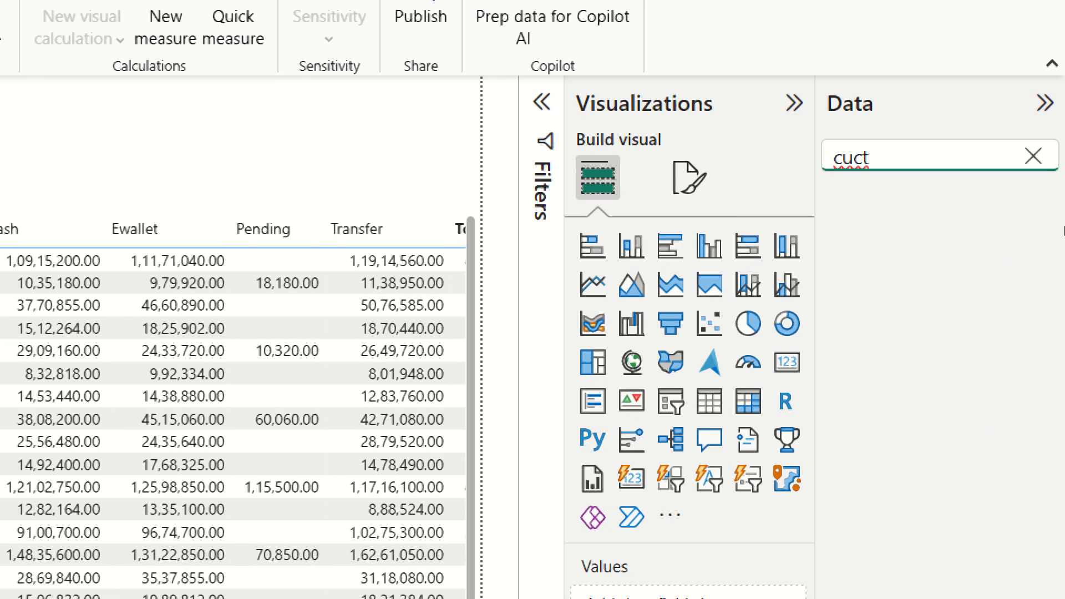
key(BackSpace)
key(BackSpace)
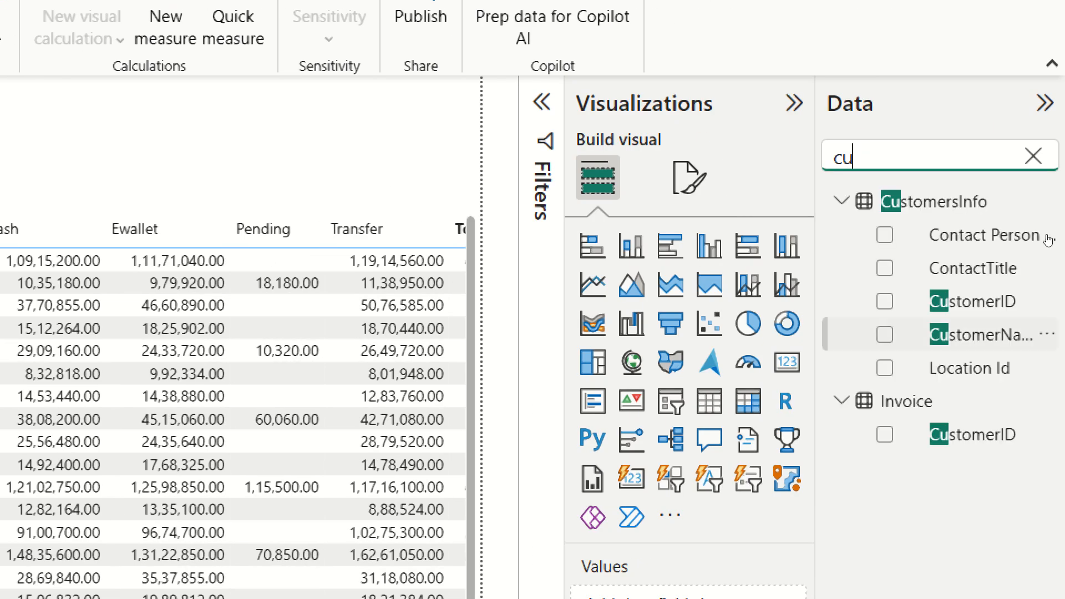
text(s)
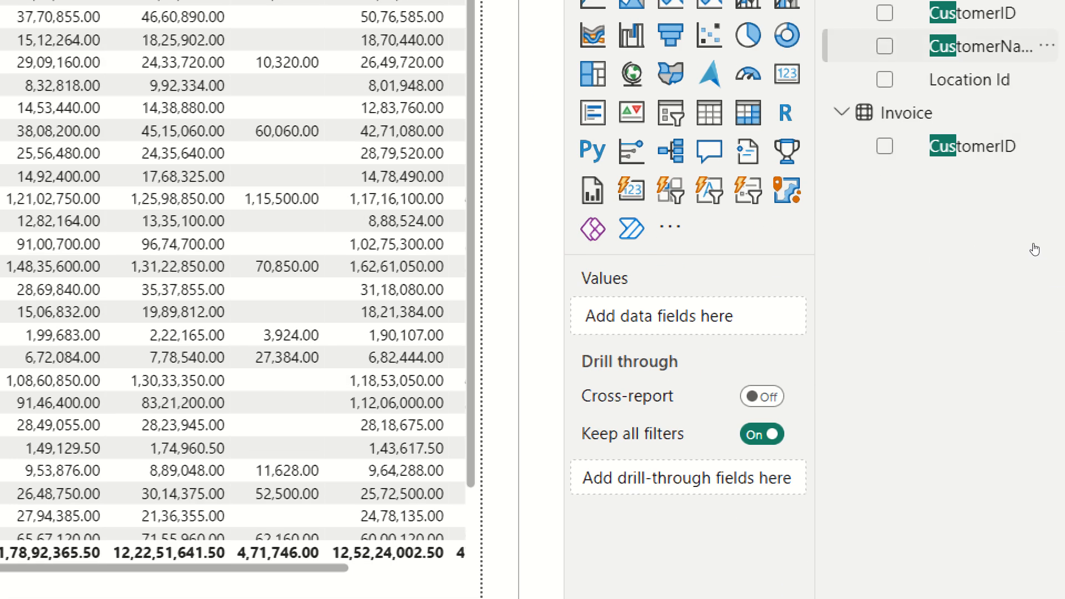
drag(1034, 249, 911, 463)
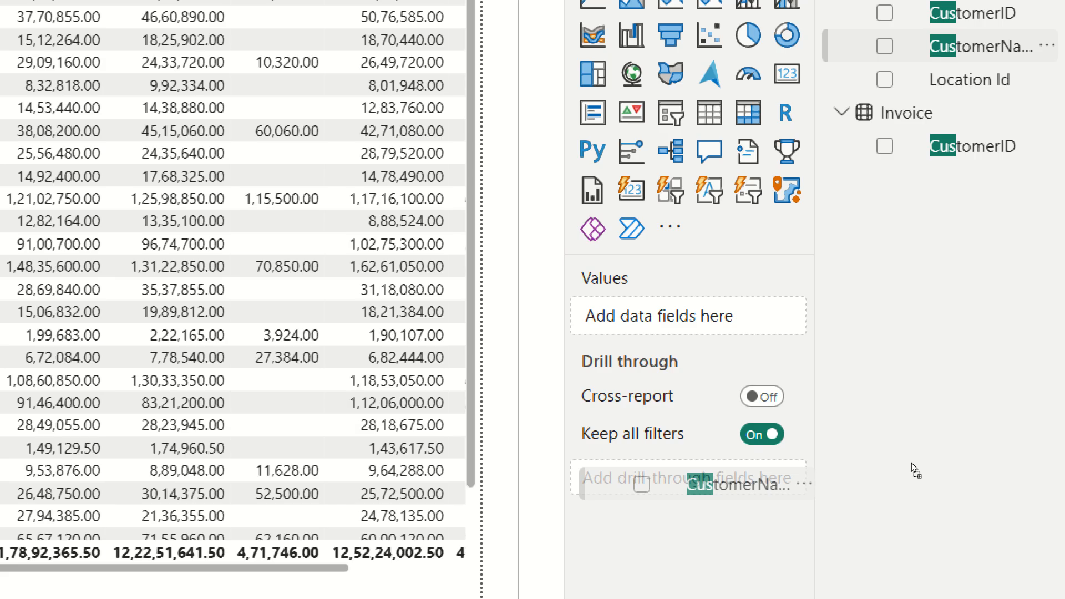
drag(911, 462, 910, 462)
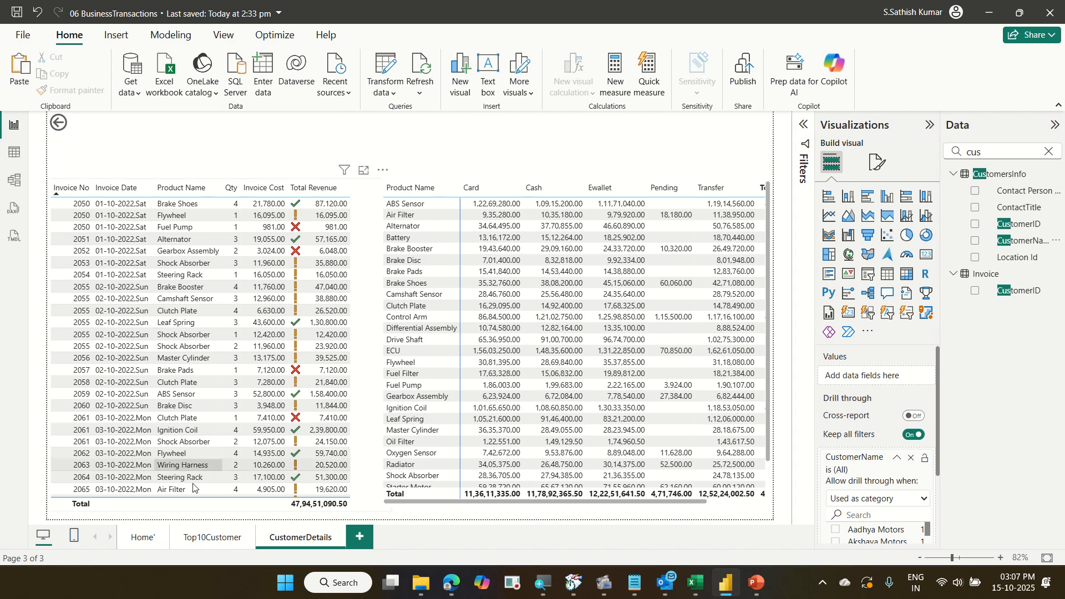
On the Top10Customer page, drill through from the Xpress Motors bar to the CustomerDetails page.
click(223, 538)
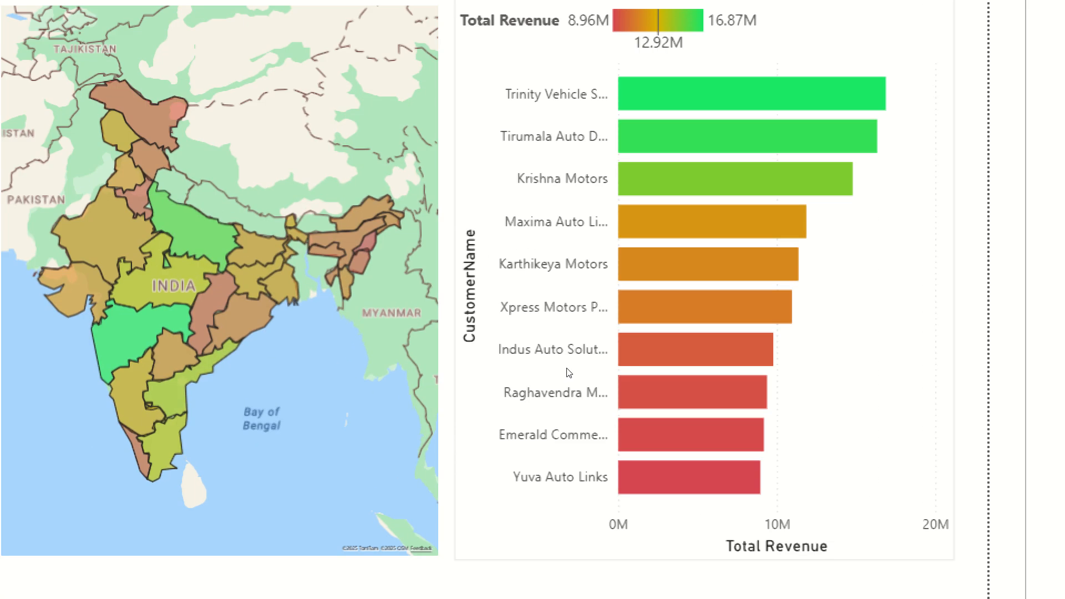
mouse_move(604, 343)
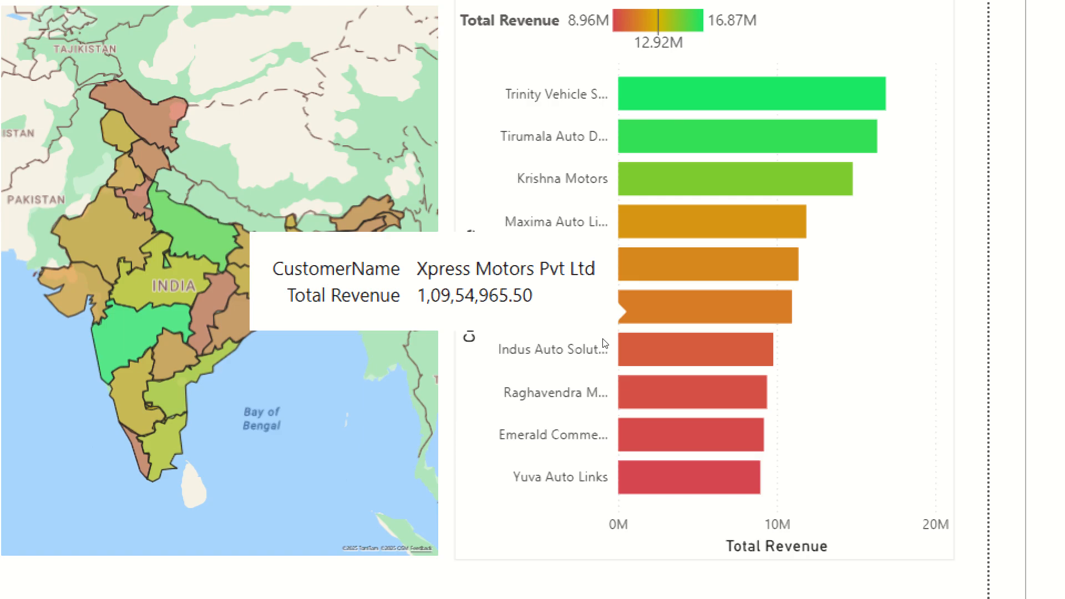
right_click(604, 343)
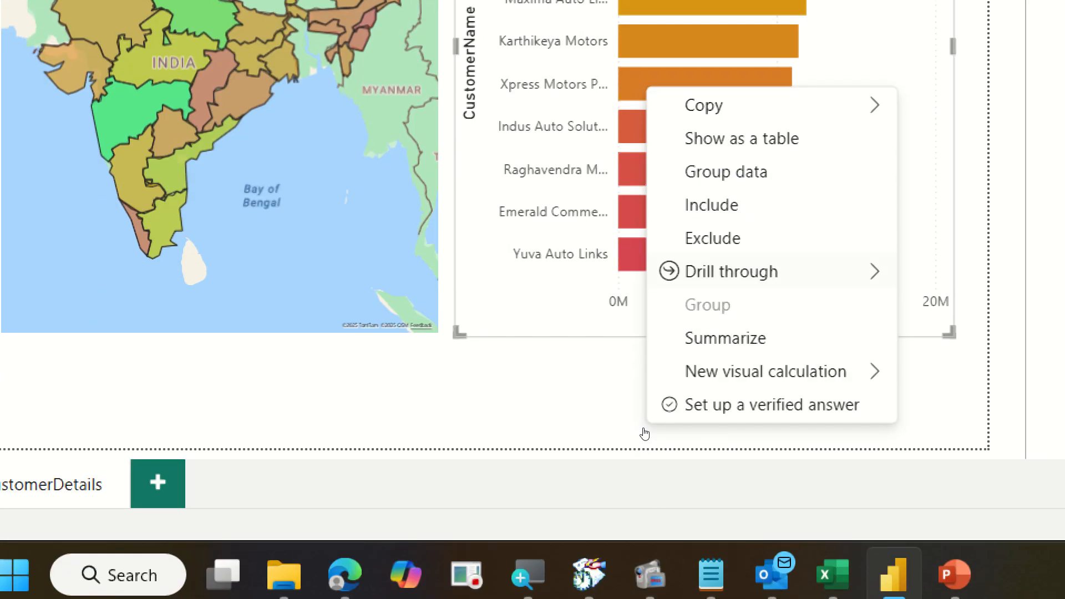
mouse_move(724, 493)
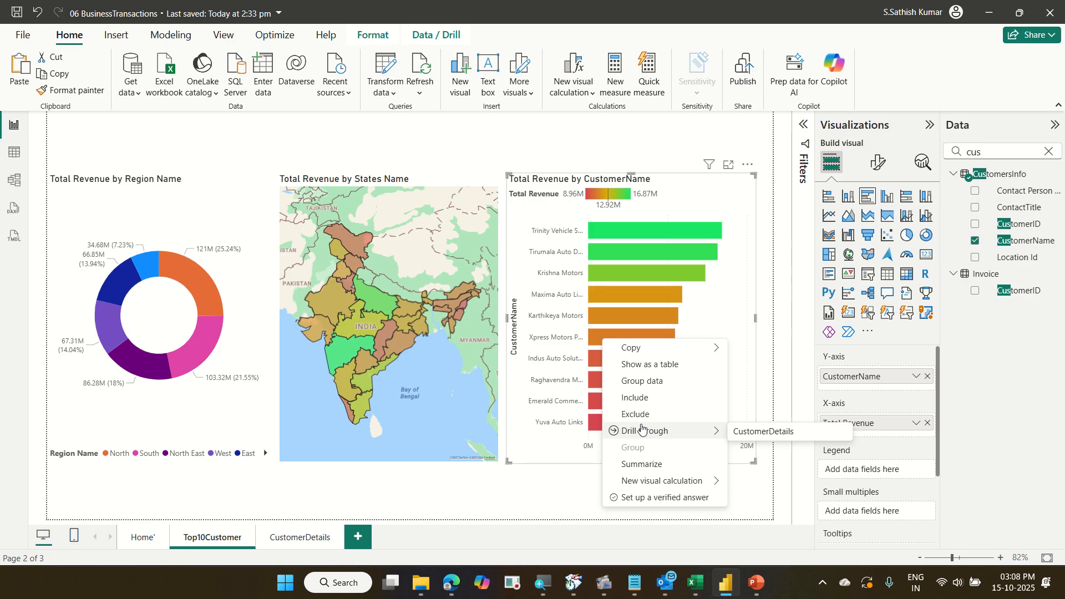
click(642, 430)
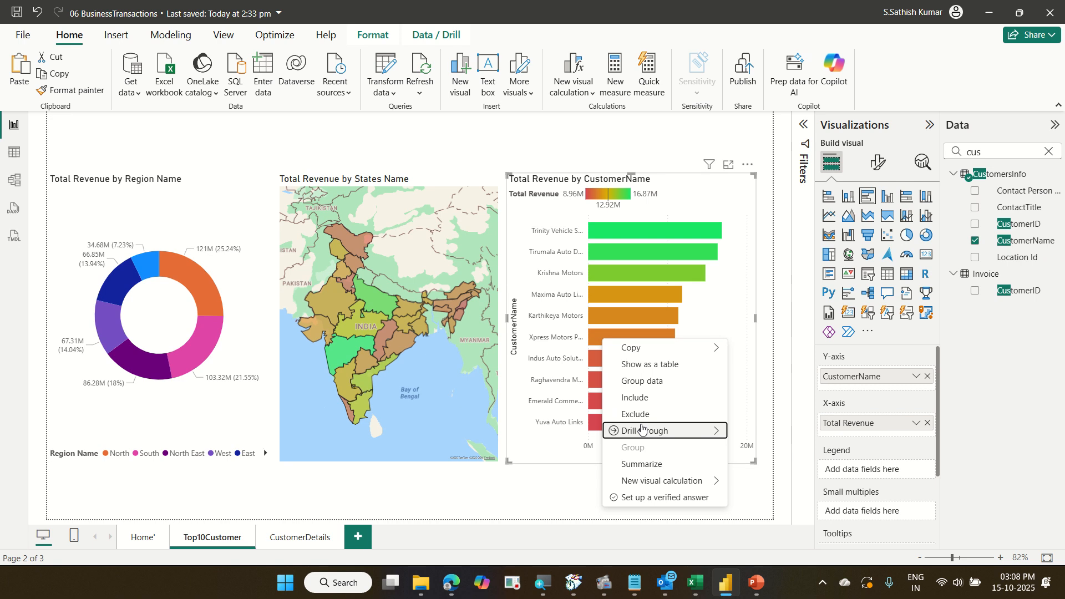
key(Escape)
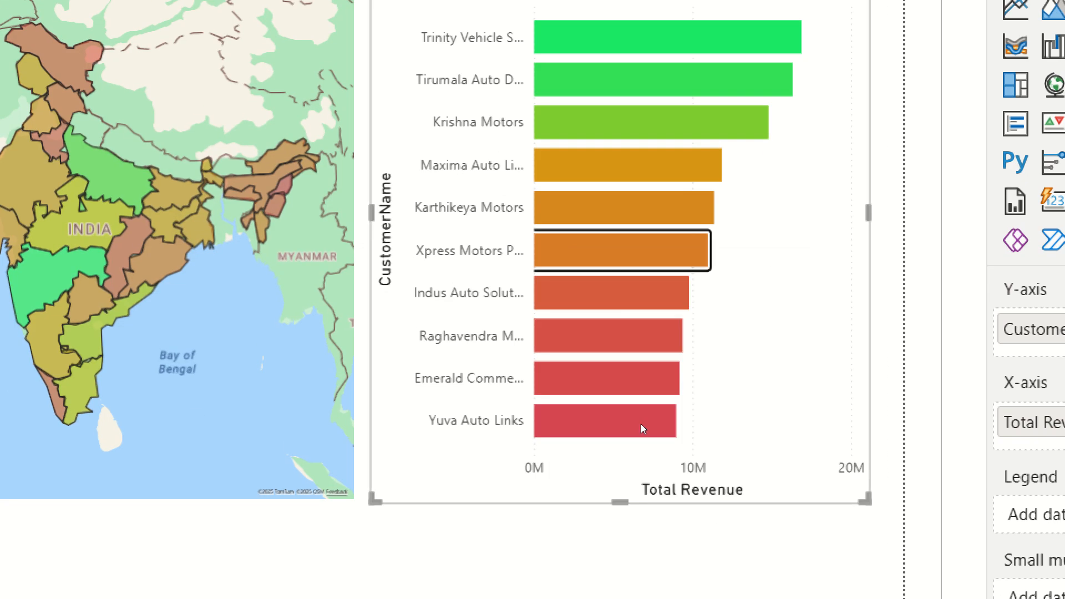
right_click(612, 343)
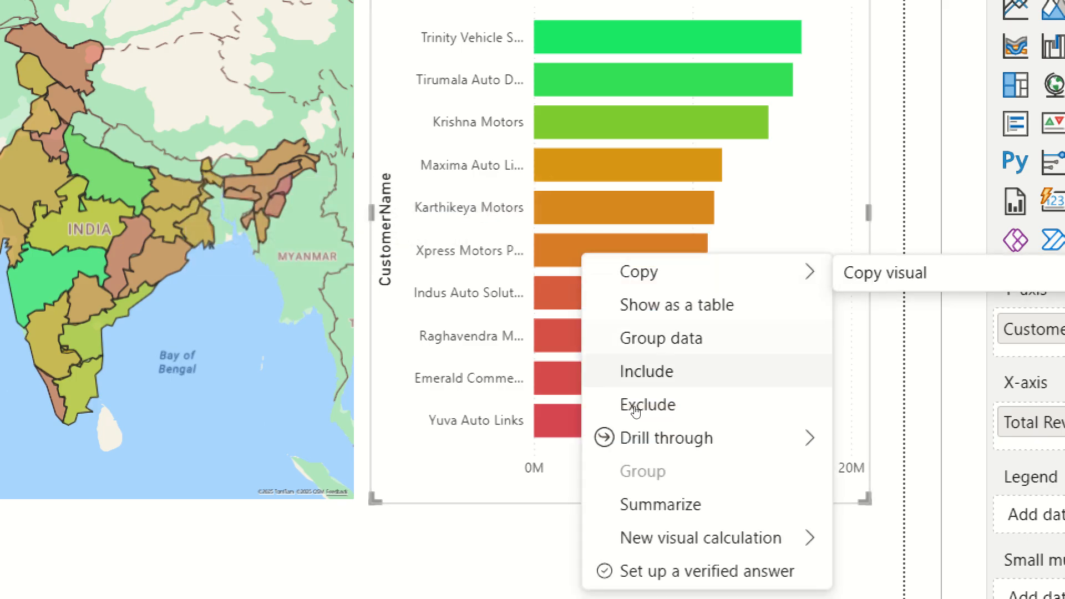
mouse_move(643, 439)
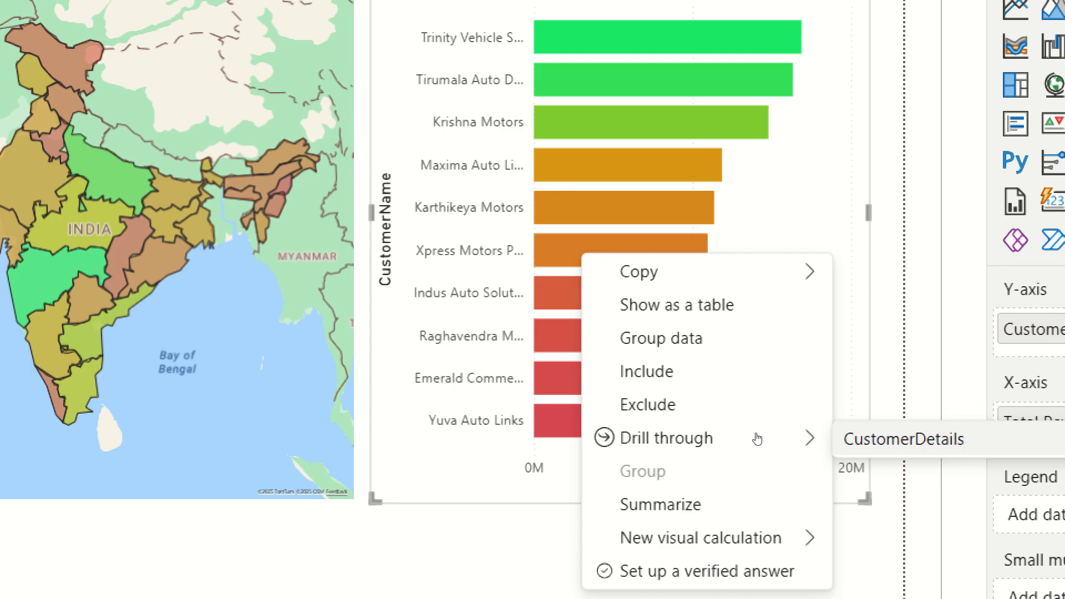
click(903, 439)
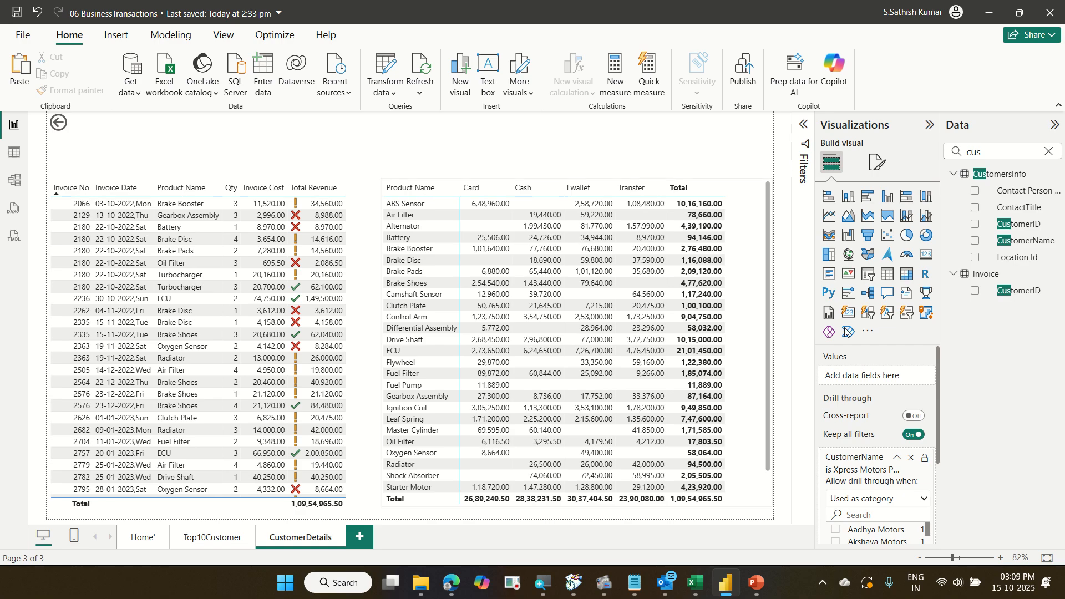
Remove the CustomerName drill-through field and add CustomerName again to the drill-through fields.
click(911, 462)
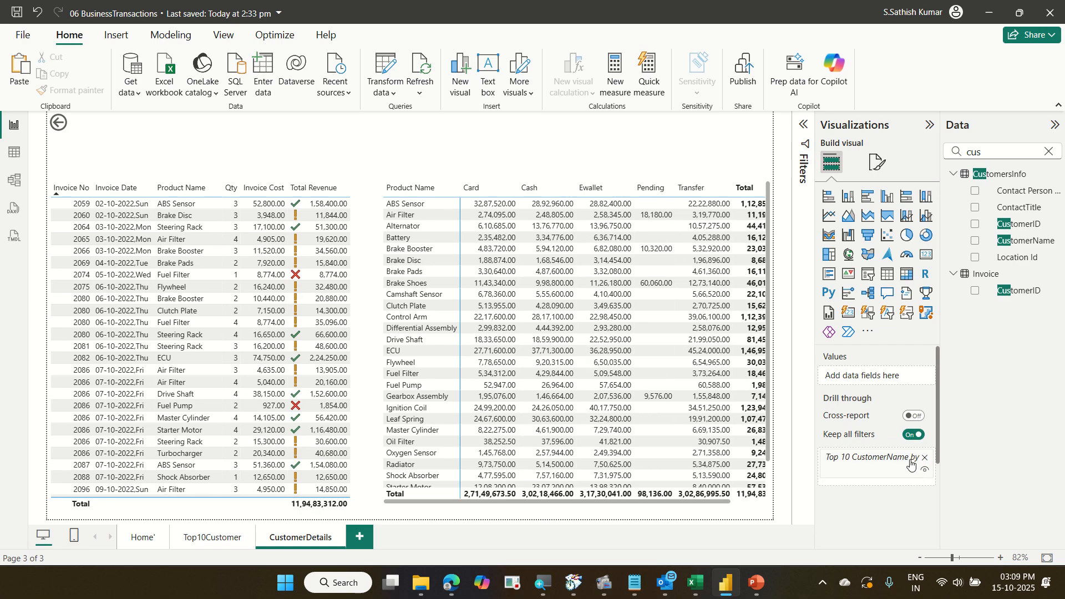
click(924, 463)
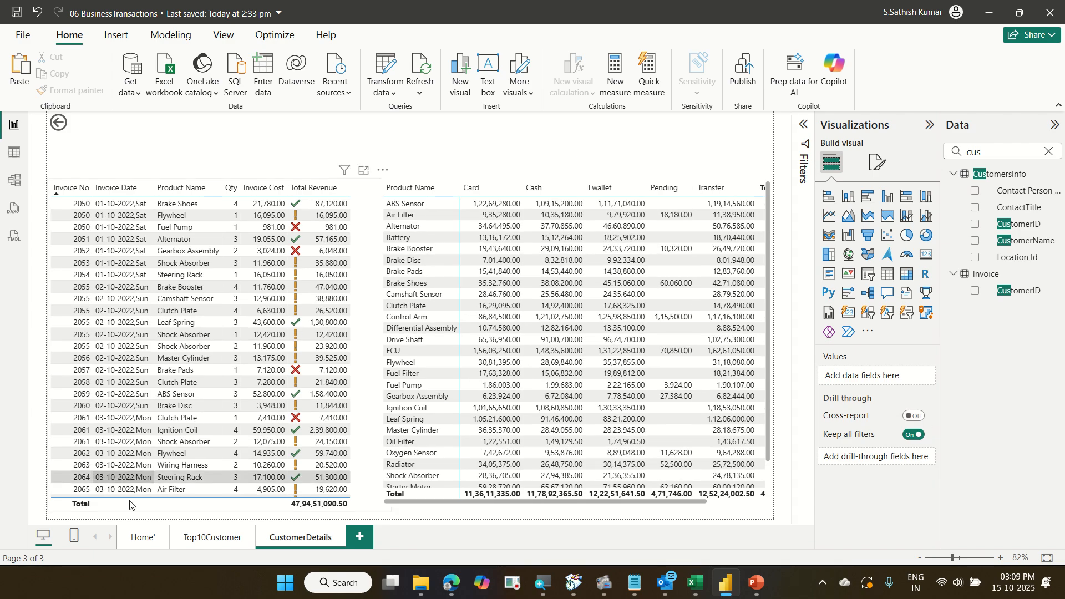
click(213, 537)
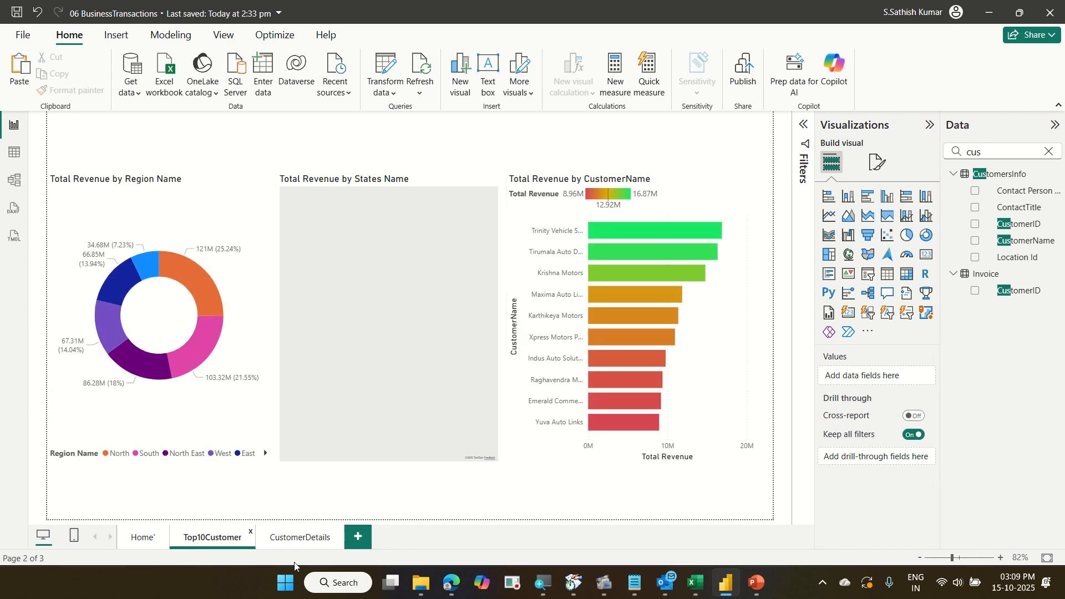
click(300, 543)
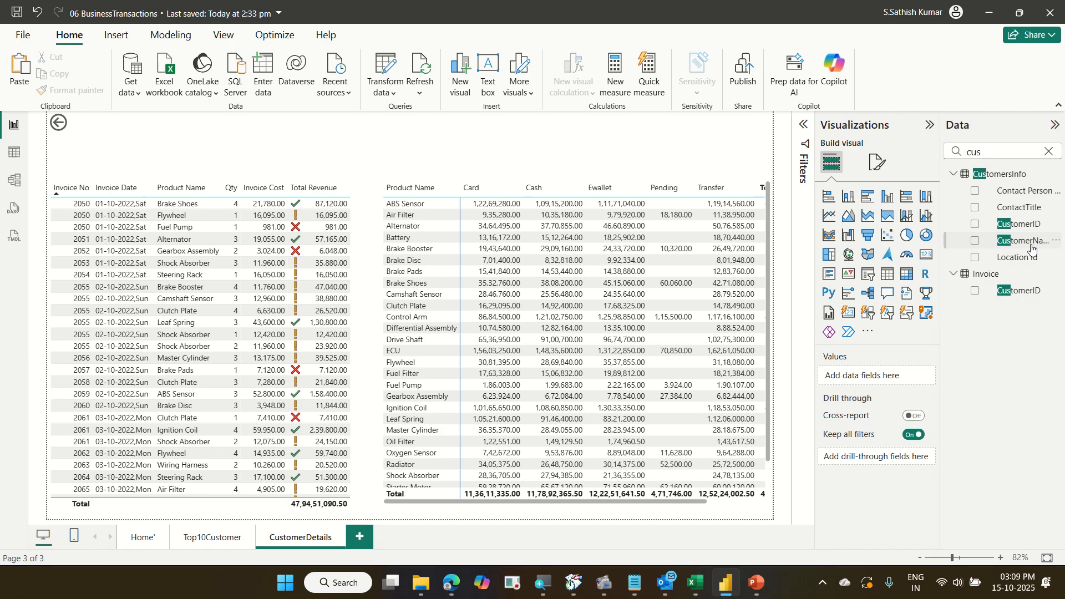
drag(1032, 251, 909, 465)
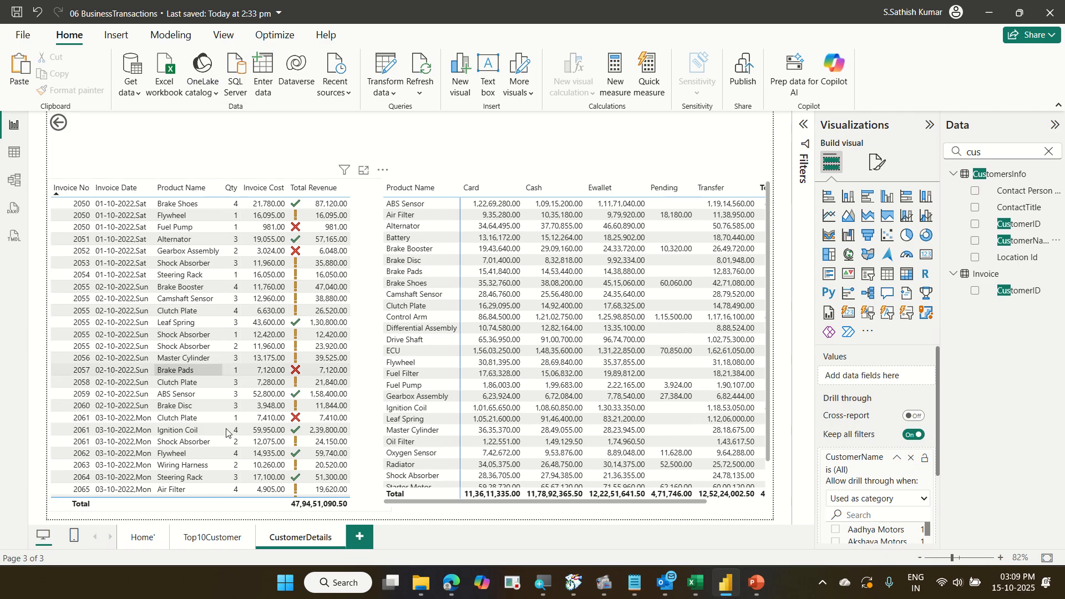
Drill through from the Krishna Motors bar to CustomerDetails, then return to the Top10Customer page with the back button.
click(235, 539)
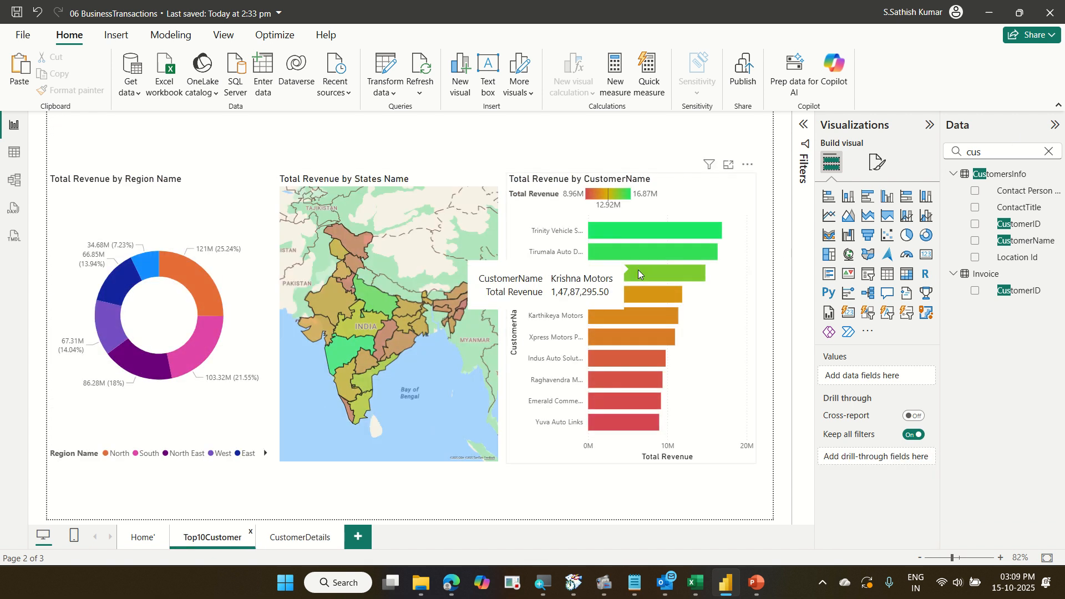
right_click(638, 270)
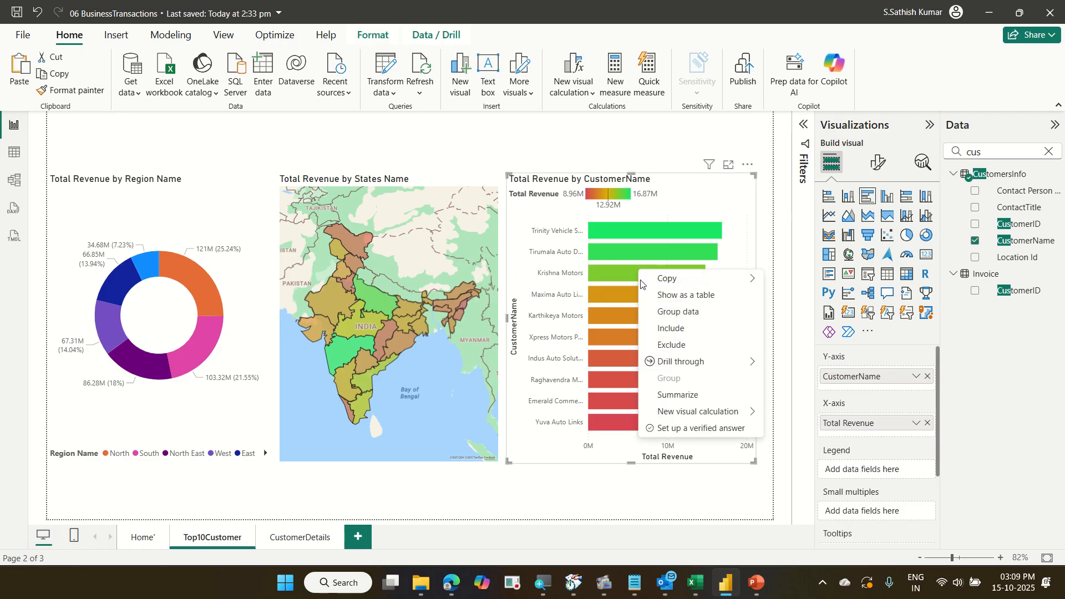
mouse_move(690, 364)
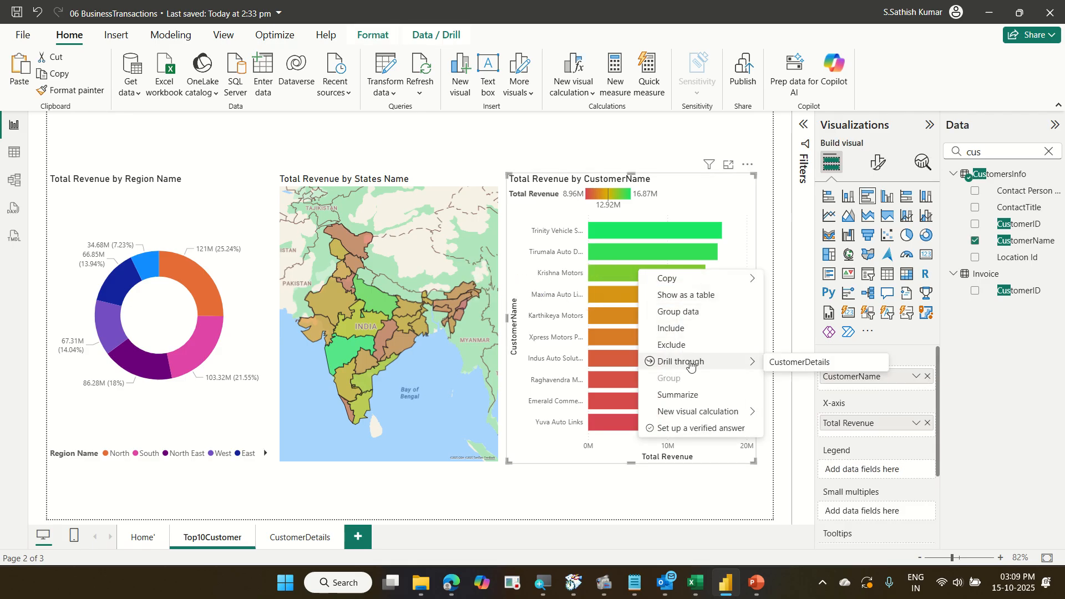
click(827, 365)
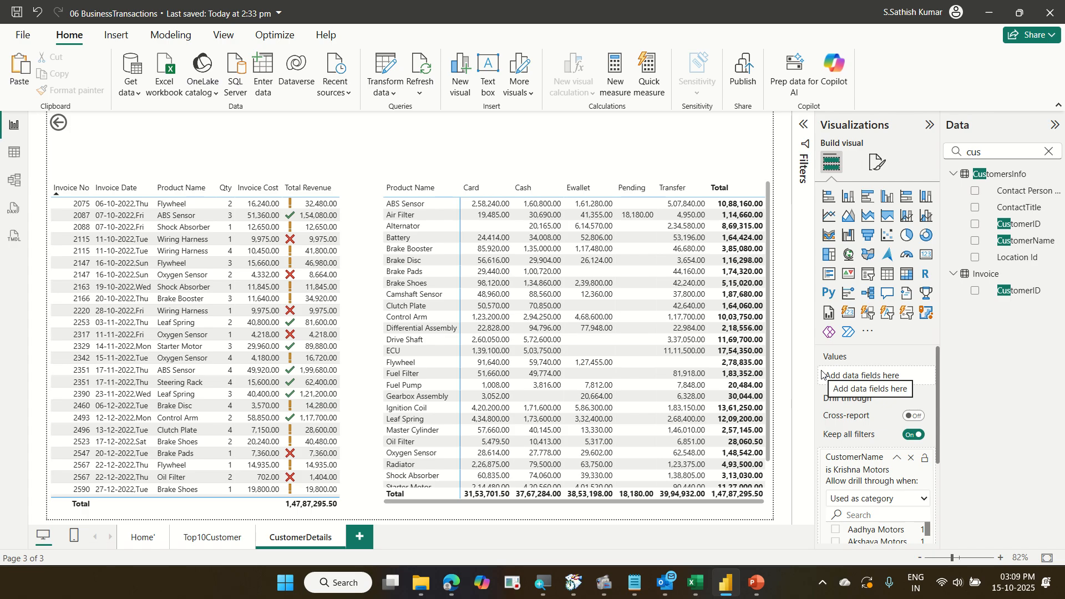
ctrl+click(60, 123)
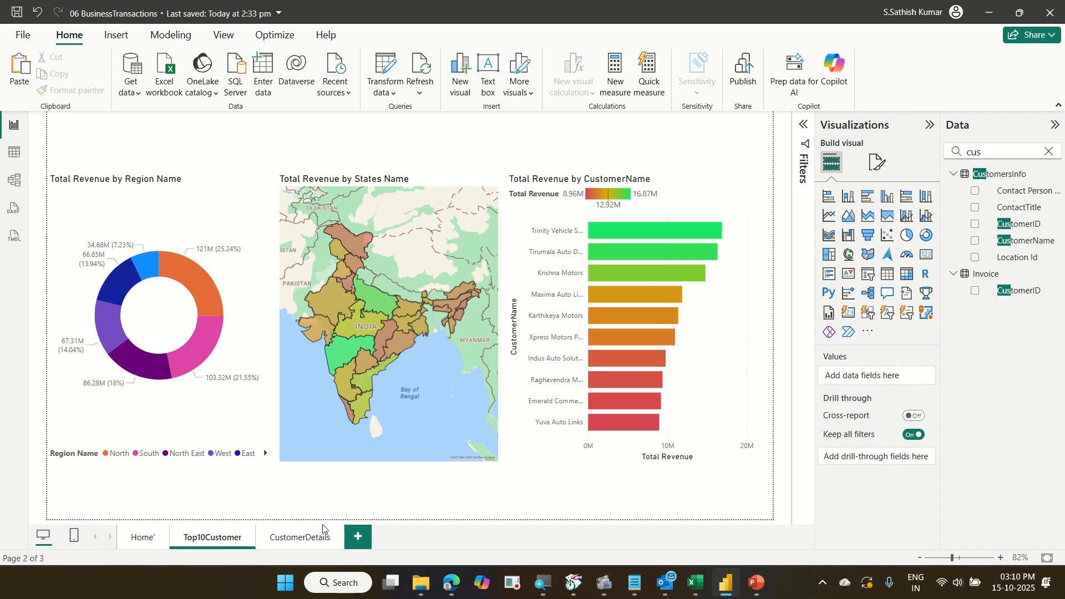
Drill through from the Karthikeya Motors bar to the CustomerDetails page, then return to Top10Customer with the back button.
mouse_move(660, 338)
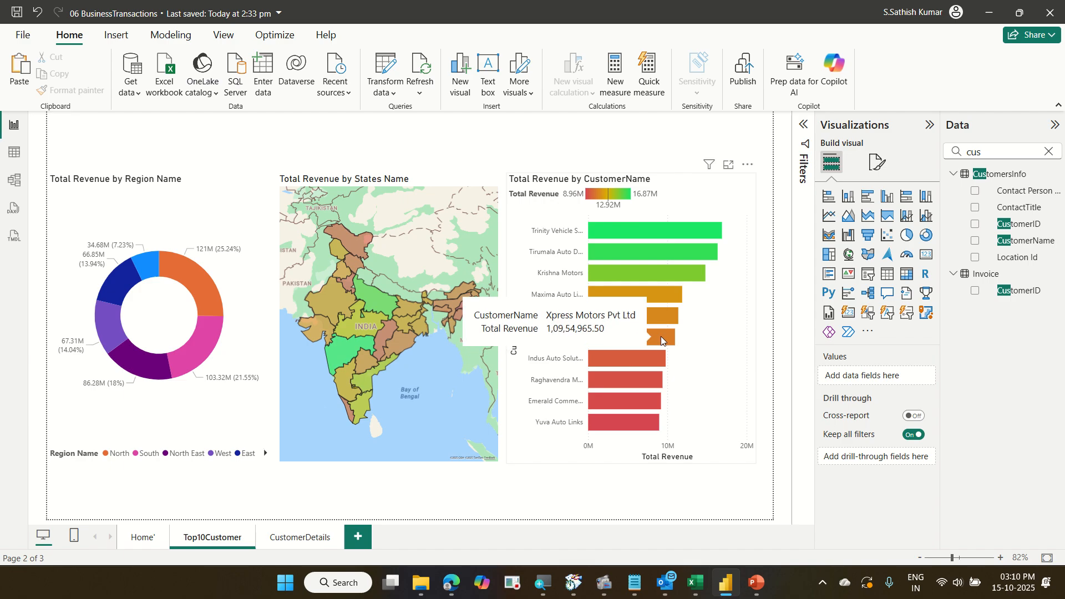
right_click(657, 313)
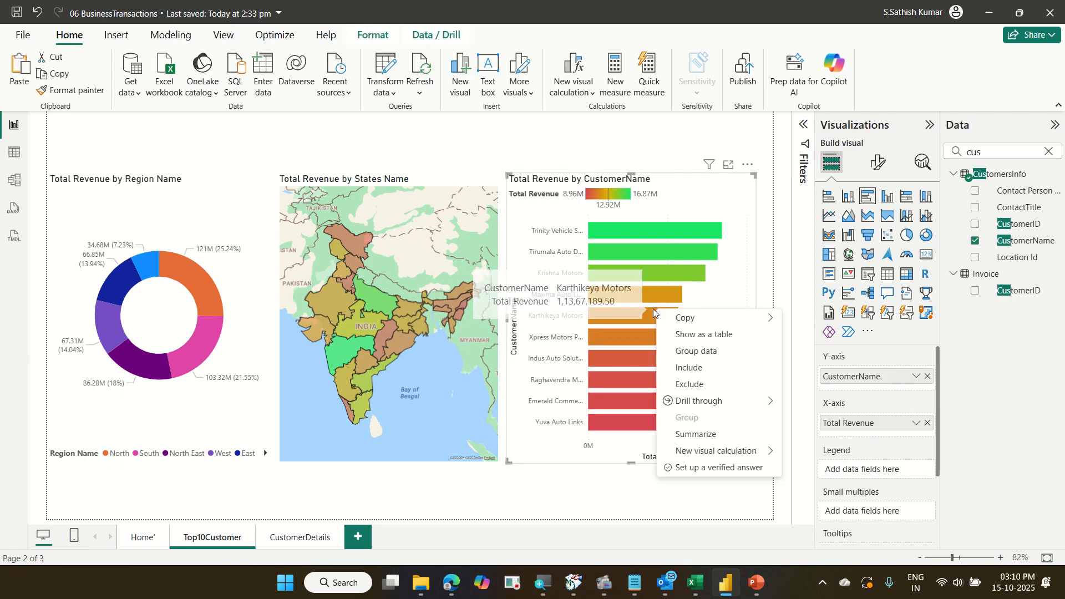
mouse_move(721, 400)
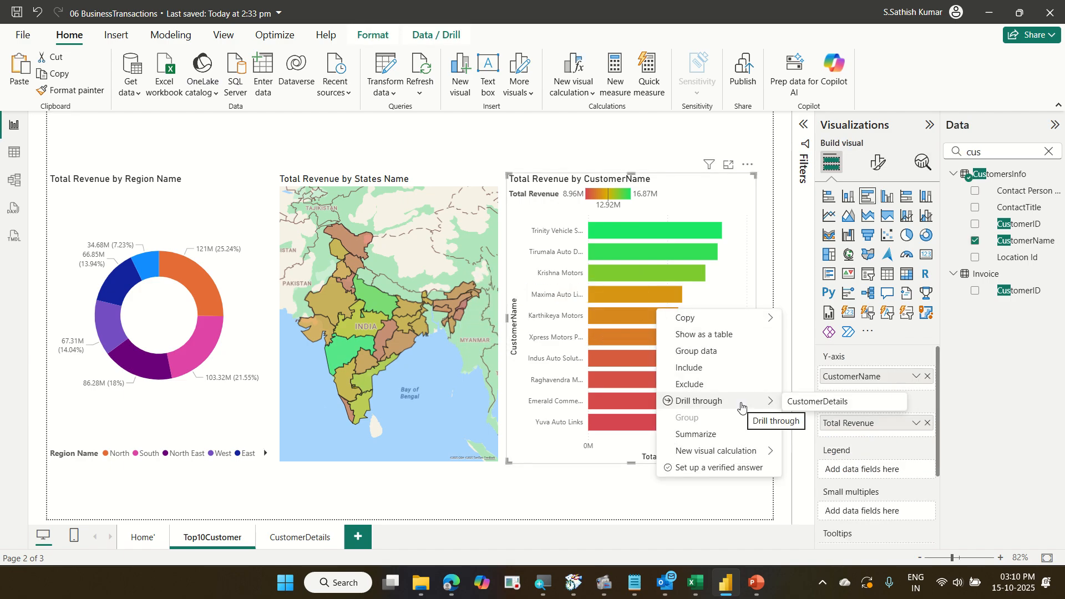
click(820, 409)
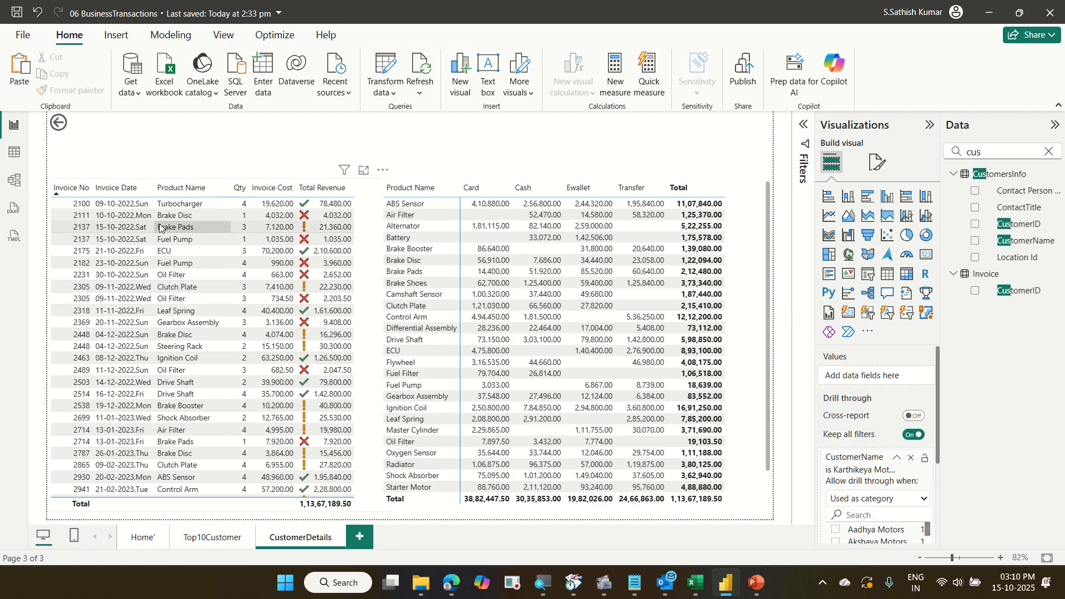
click(59, 124)
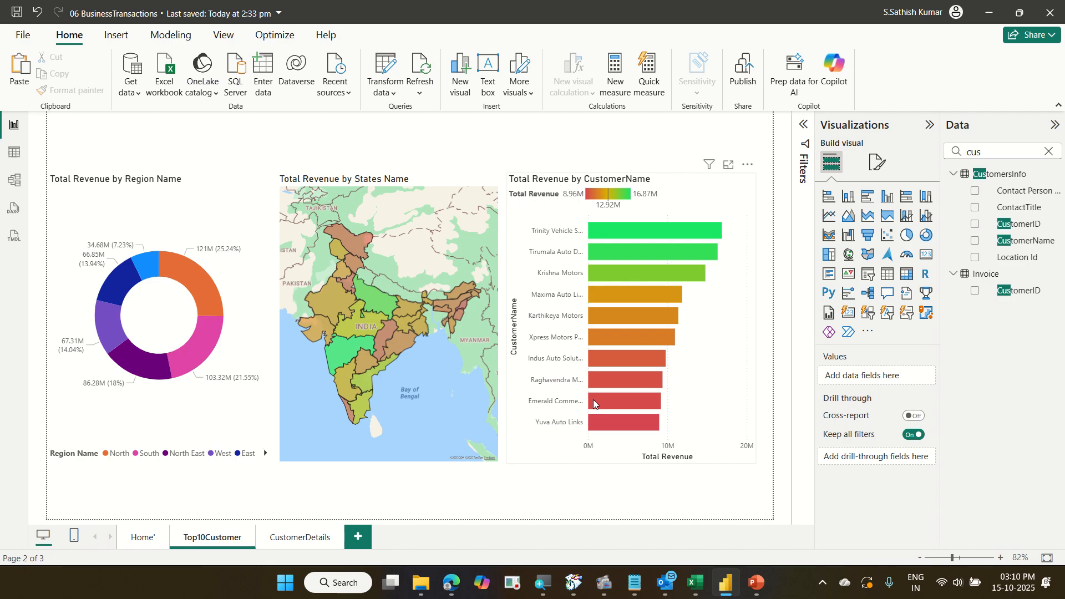
Drill through from the Emerald Commercial Vehicles bar to the CustomerDetails page.
mouse_move(594, 400)
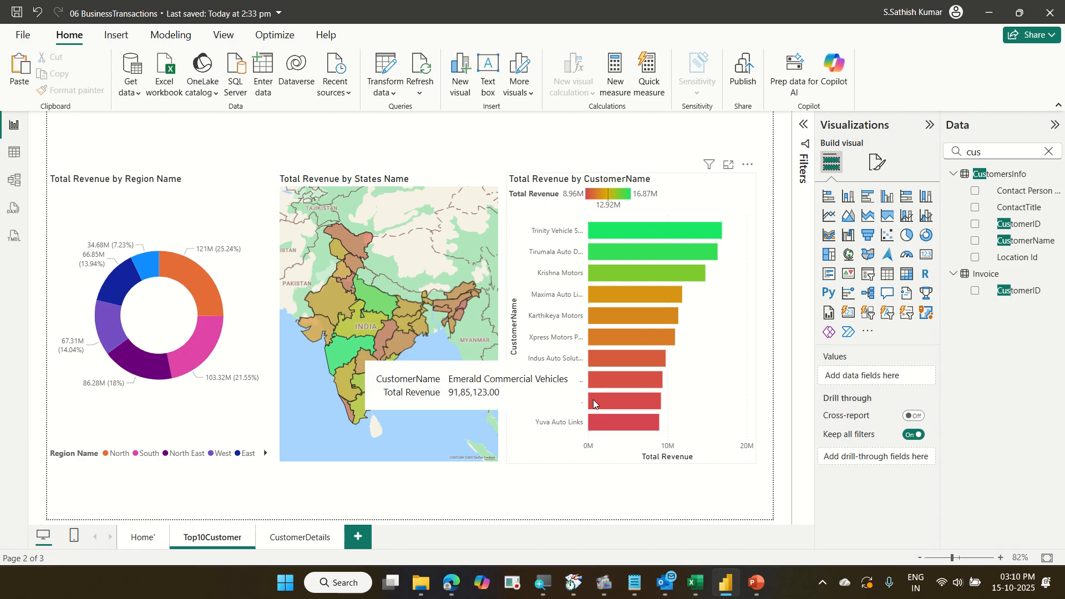
right_click(593, 399)
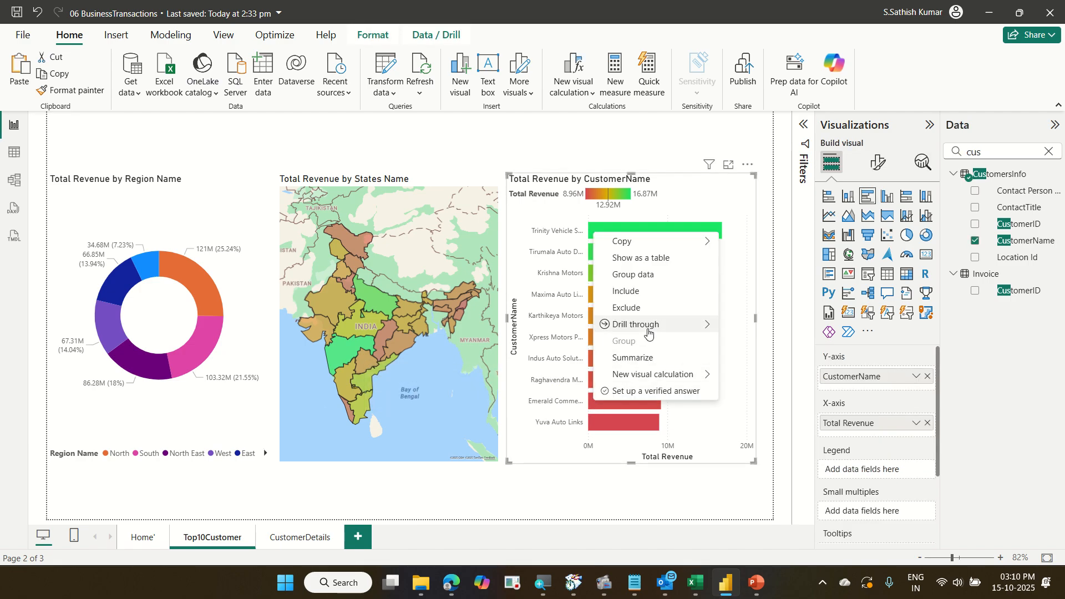
mouse_move(648, 331)
click(770, 331)
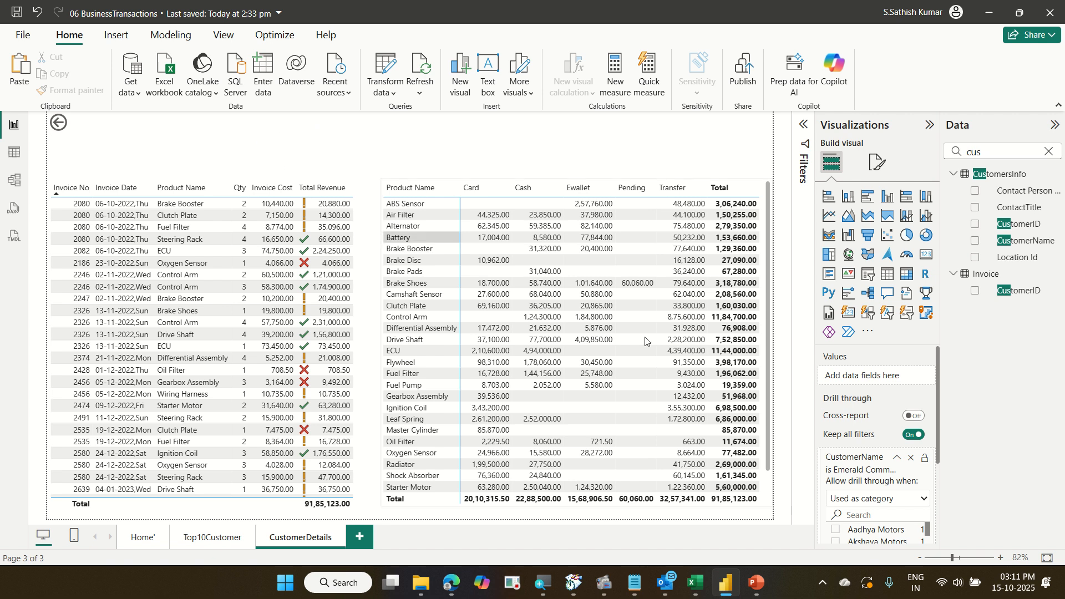
Add a card visual across the top of the CustomerDetails page and fill it with CustomerName.
click(928, 255)
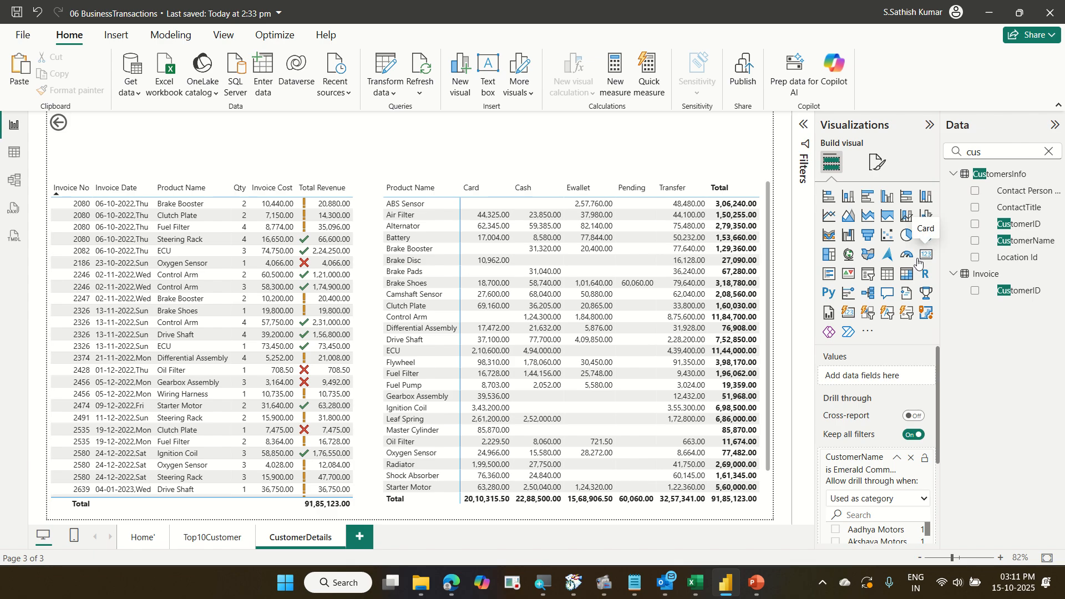
drag(236, 254, 238, 222)
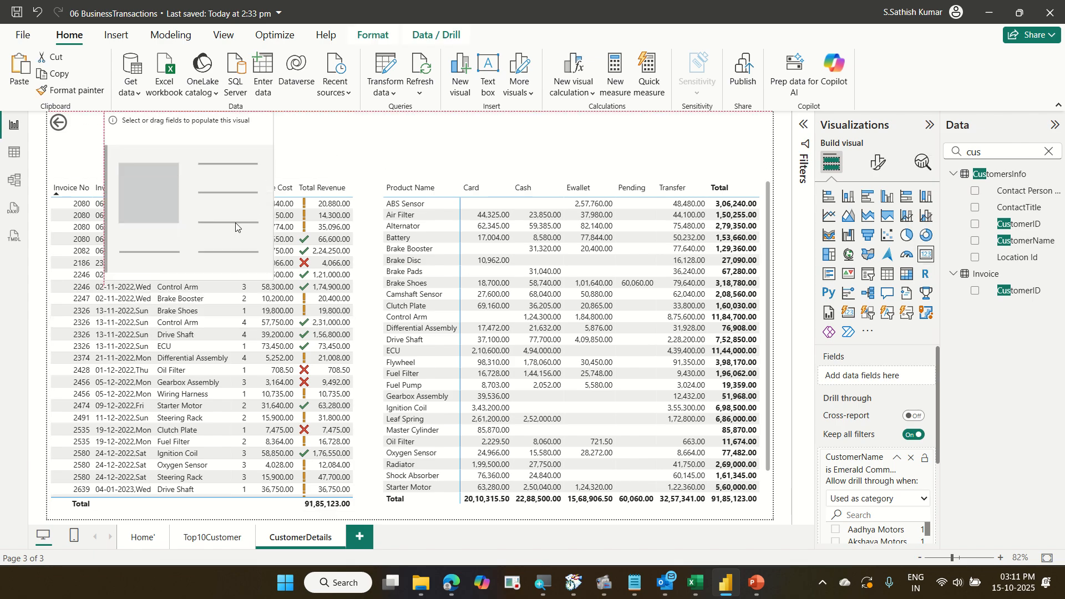
drag(270, 276, 570, 169)
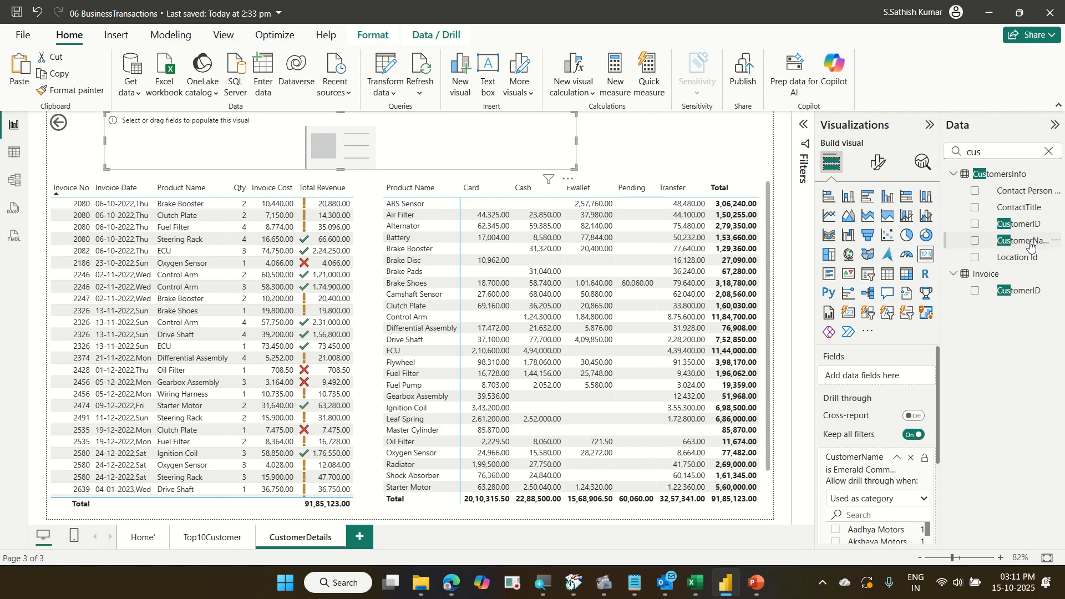
drag(1031, 246, 901, 382)
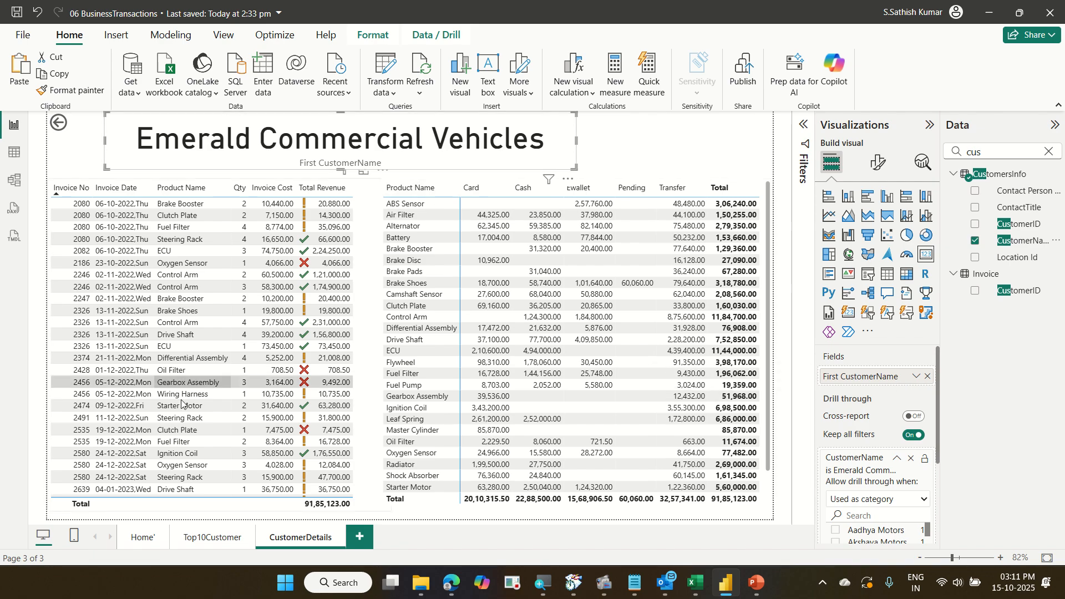
On the Top10Customer page, drill through from the Krishna Motors bar to CustomerDetails.
click(225, 538)
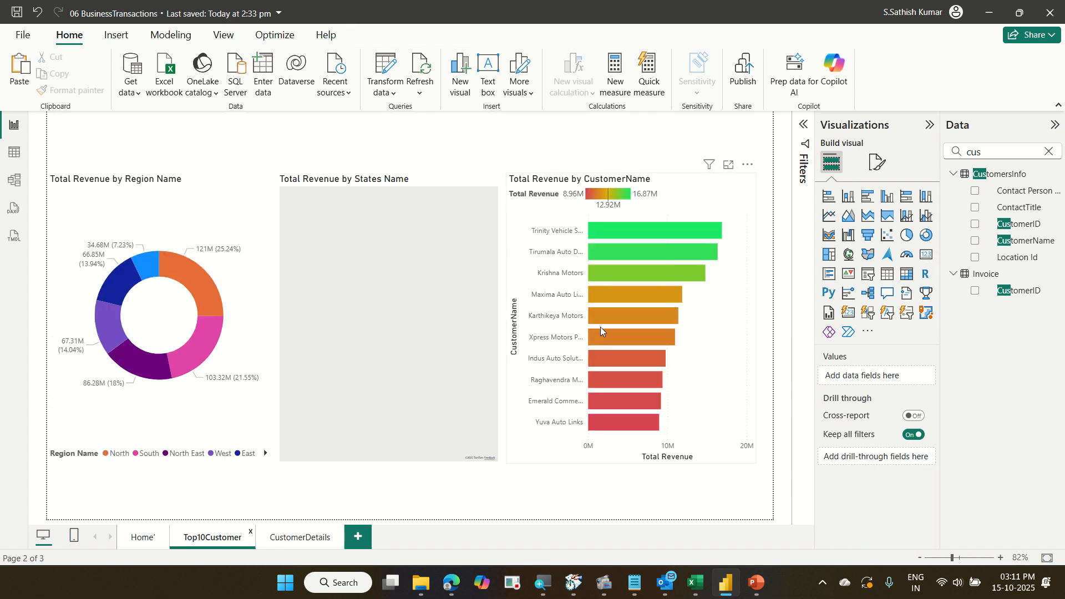
right_click(610, 272)
mouse_move(683, 366)
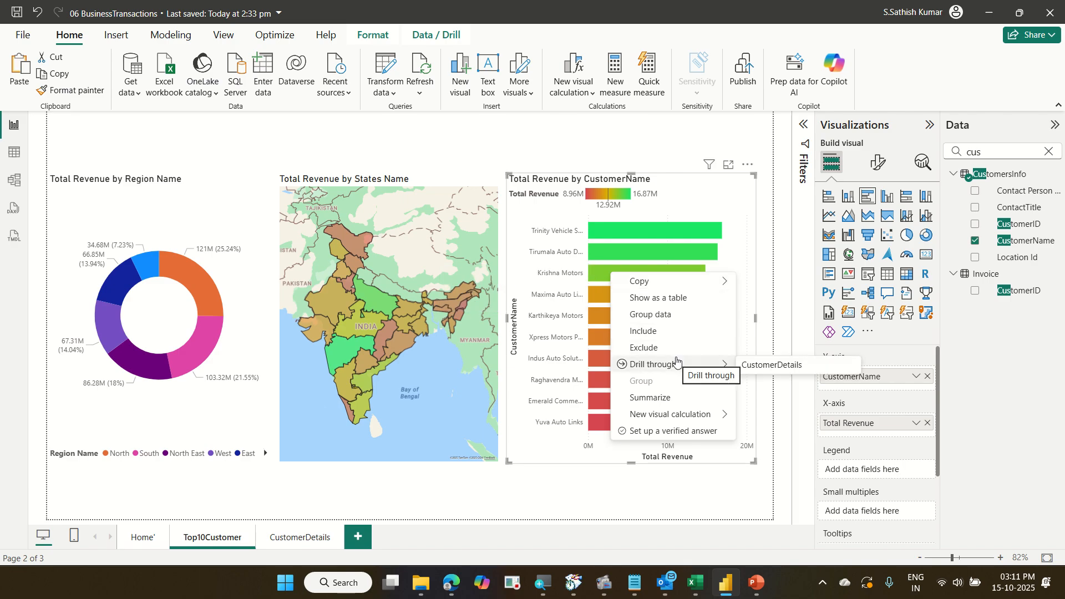
click(771, 367)
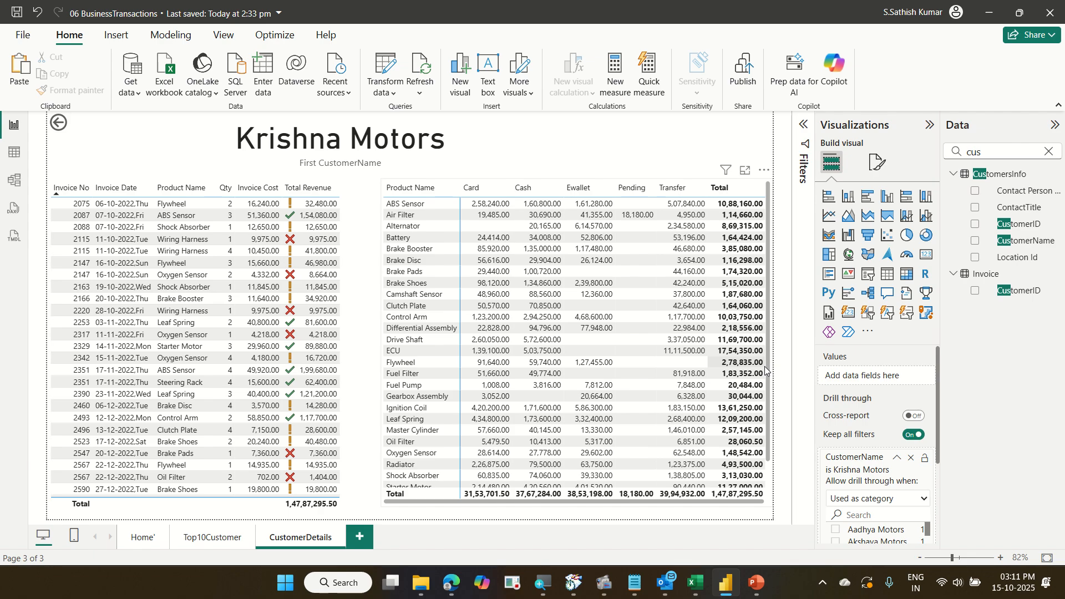
Turn off the category label on the customer name card.
click(482, 155)
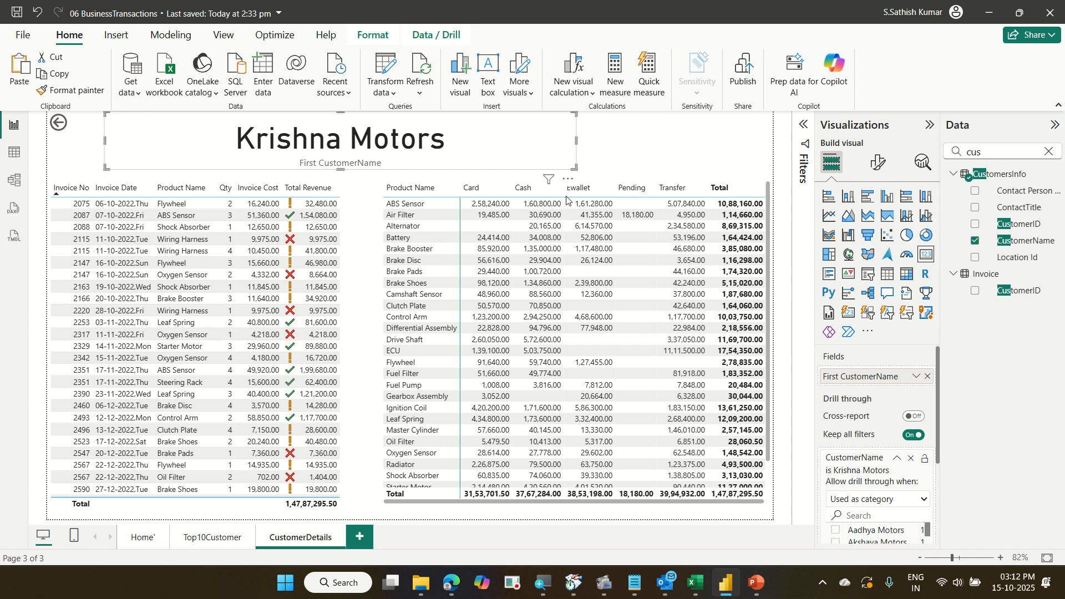
click(879, 170)
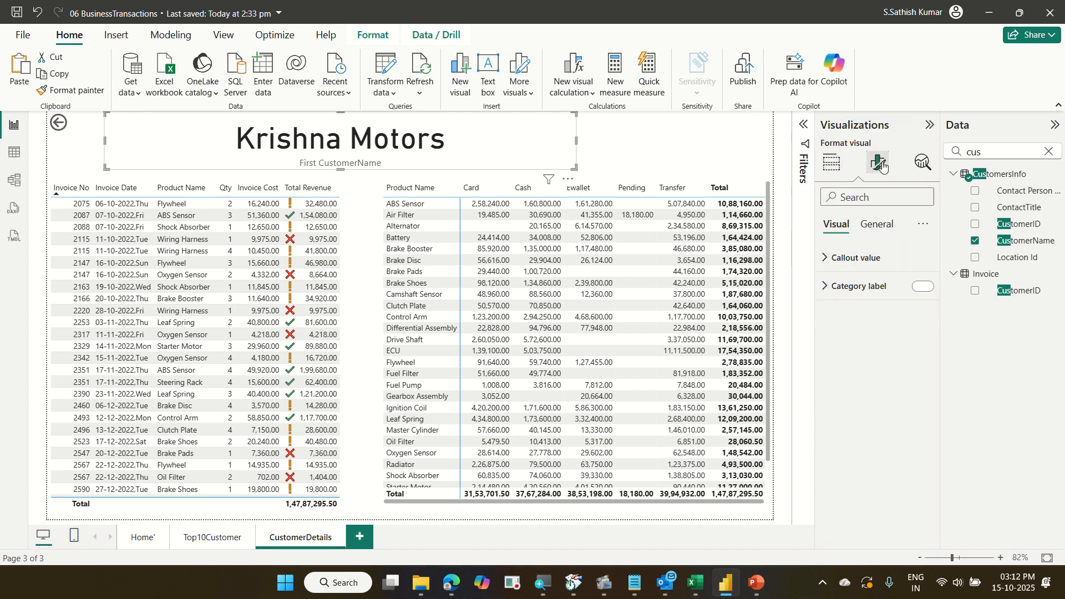
click(922, 287)
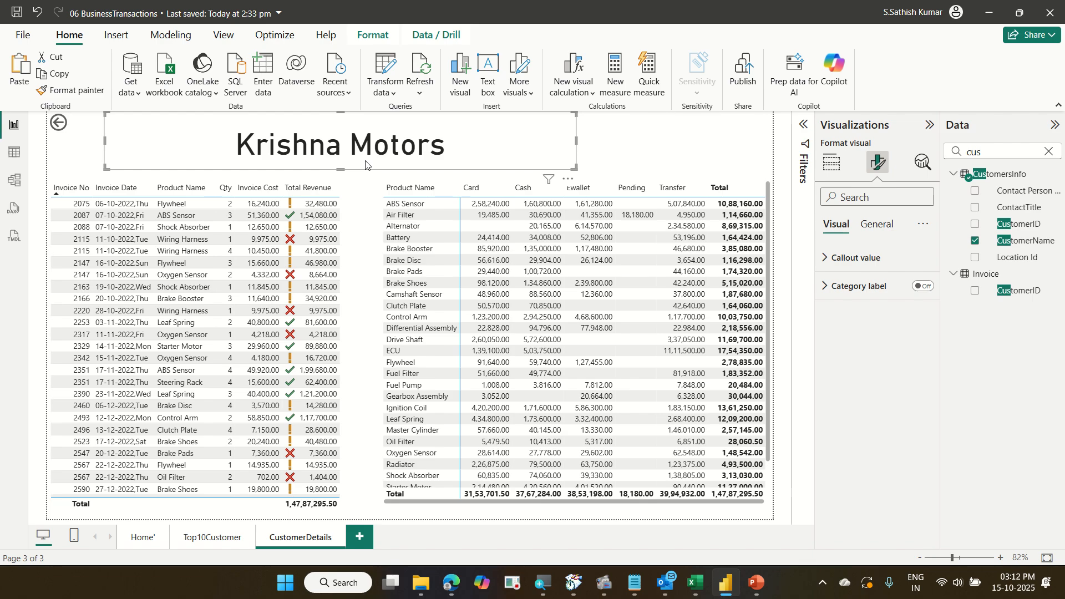
ctrl+click(59, 123)
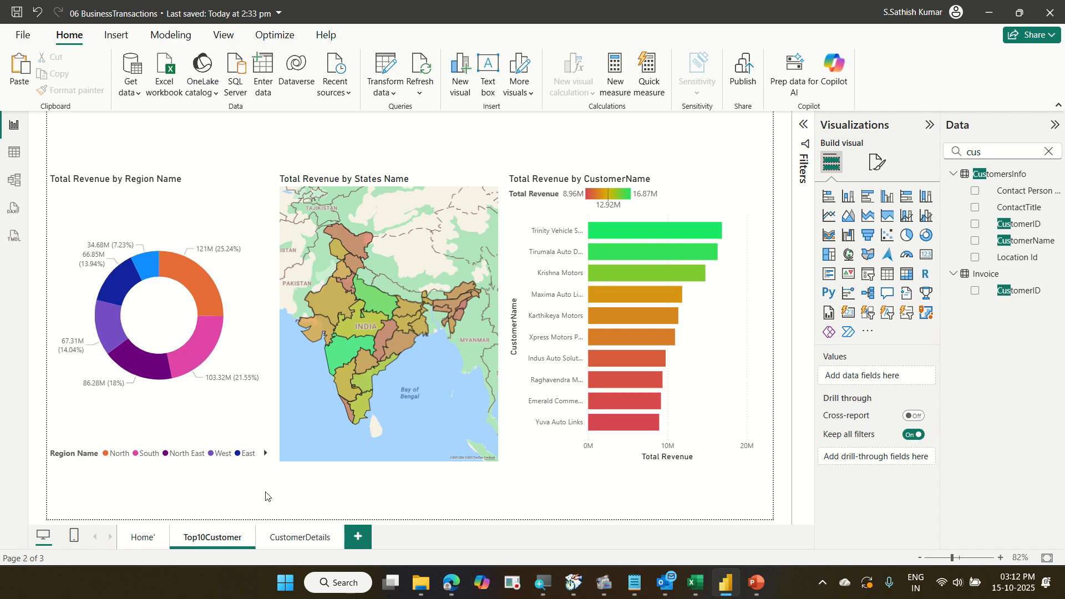
click(299, 536)
click(212, 536)
mouse_move(641, 253)
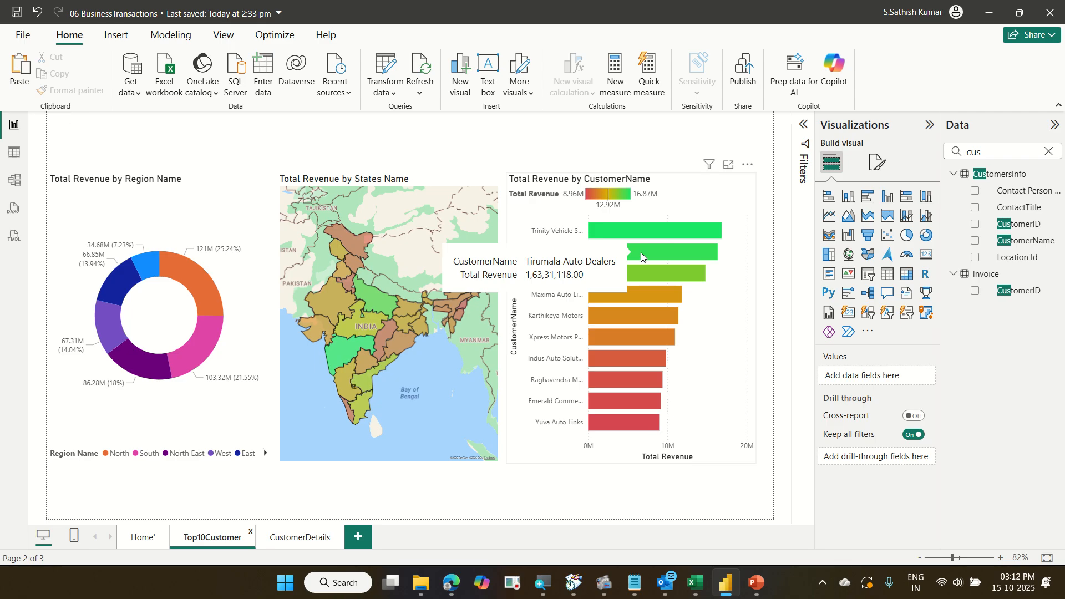
click(306, 538)
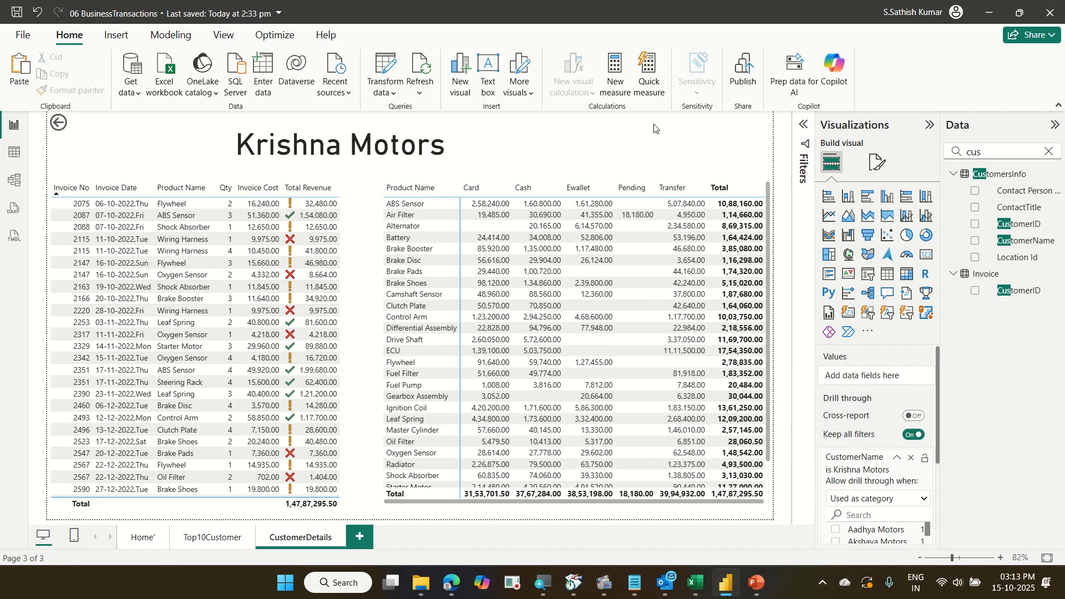
Enable Allow use as tooltip in the CustomerDetails page information settings.
click(879, 165)
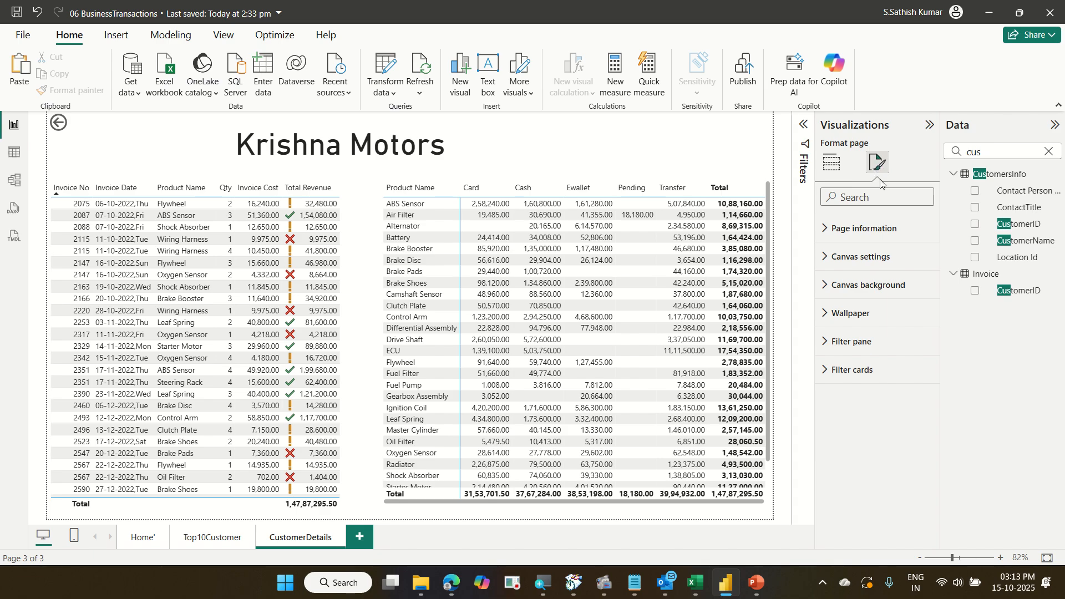
click(881, 229)
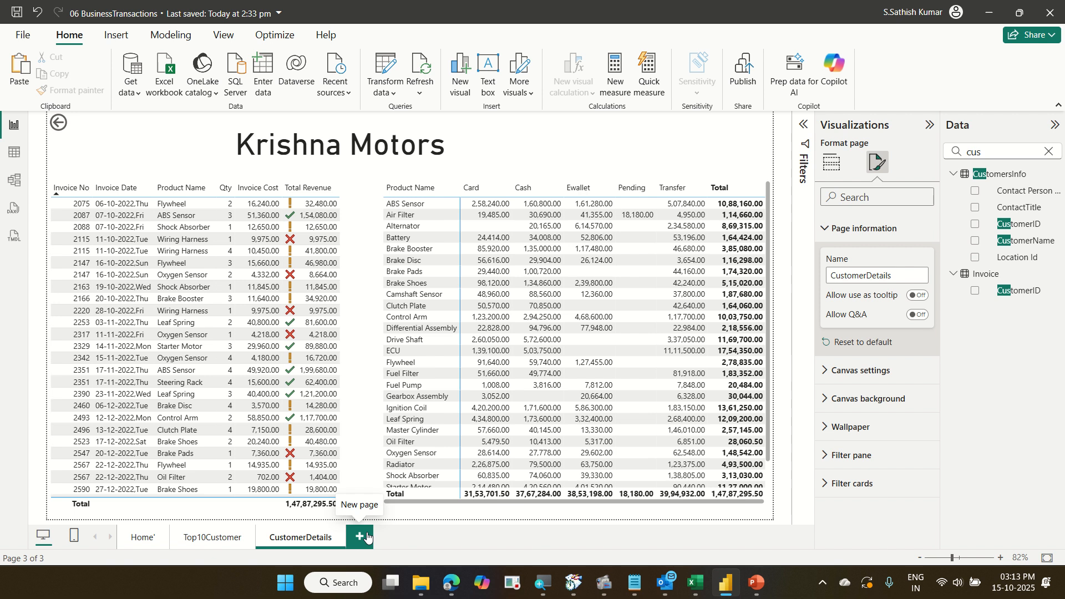
click(716, 122)
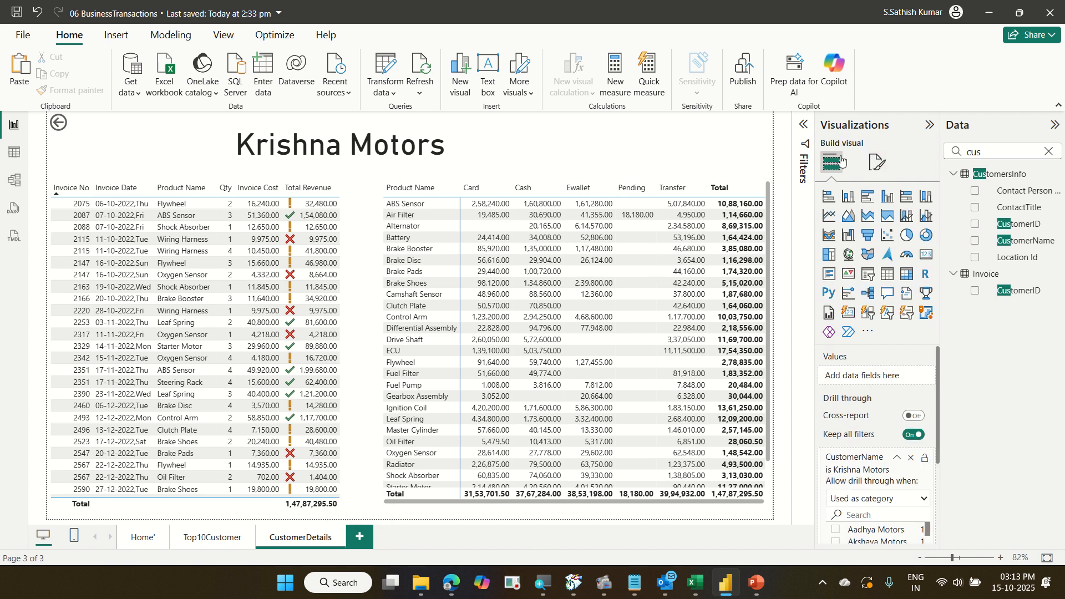
click(882, 162)
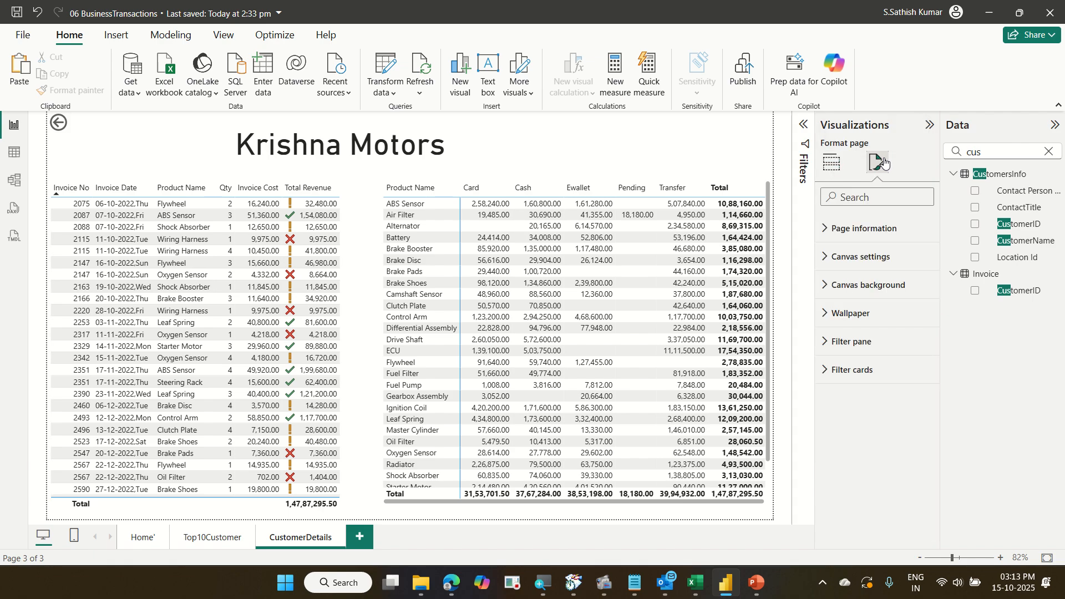
click(887, 224)
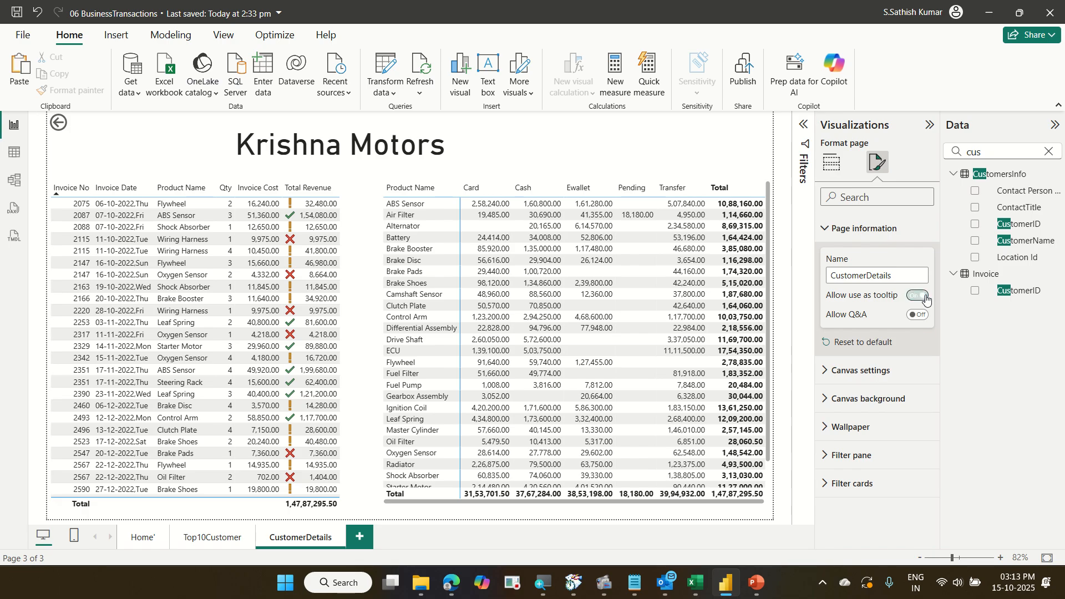
click(926, 300)
On the Top10Customer page, hover over the customer bars to preview the CustomerDetails tooltip page.
click(220, 541)
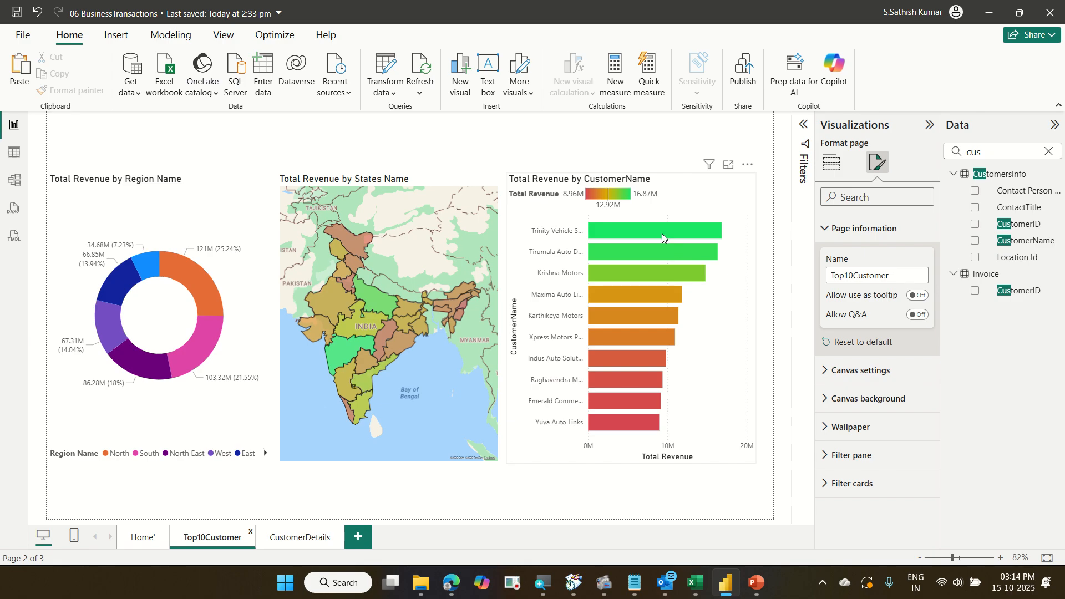
mouse_move(662, 234)
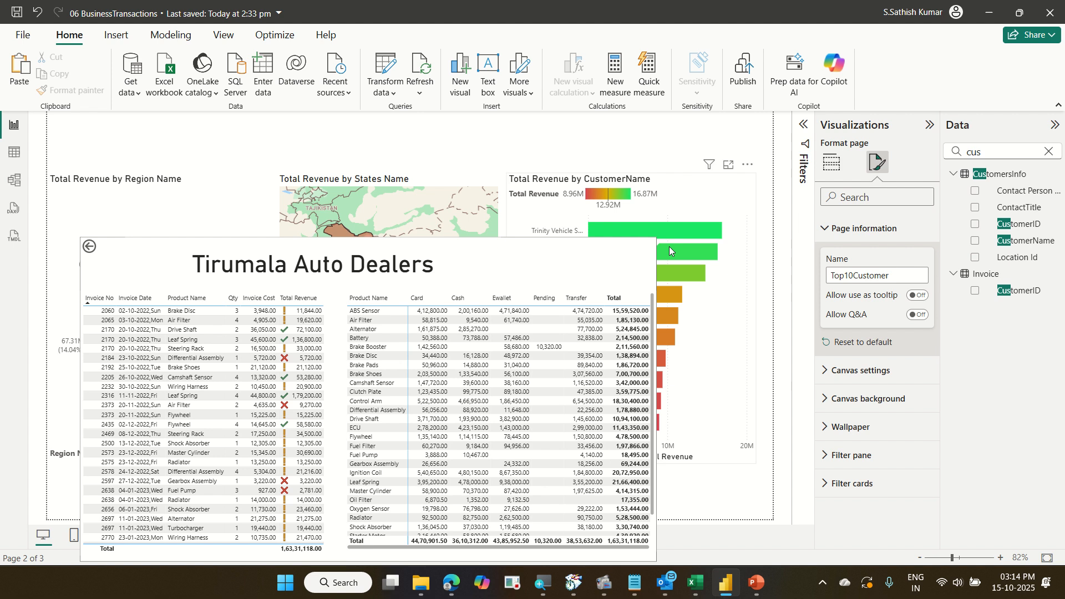
mouse_move(676, 272)
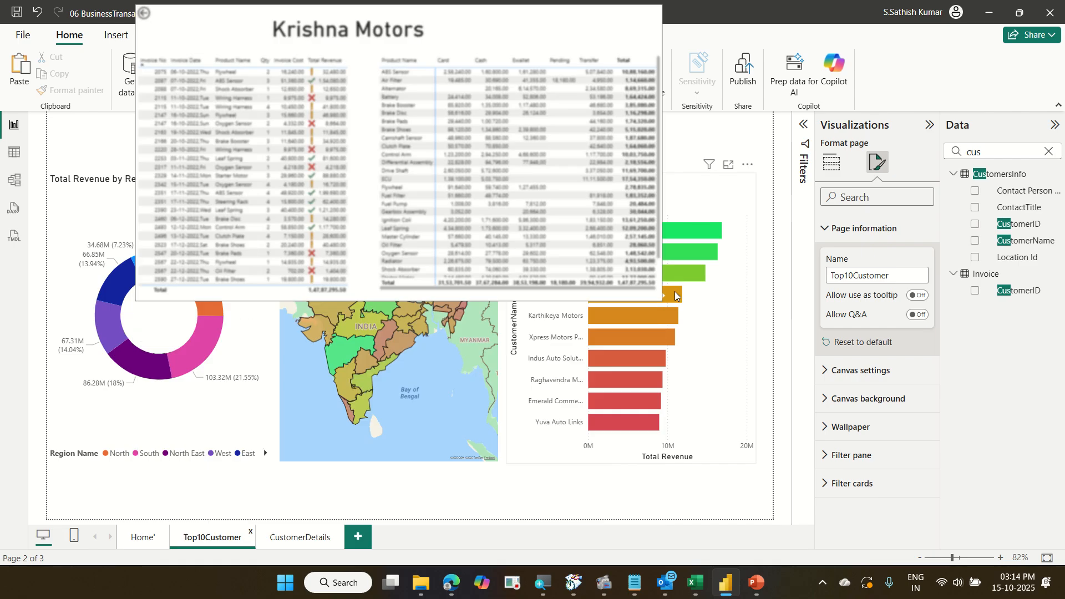
mouse_move(675, 296)
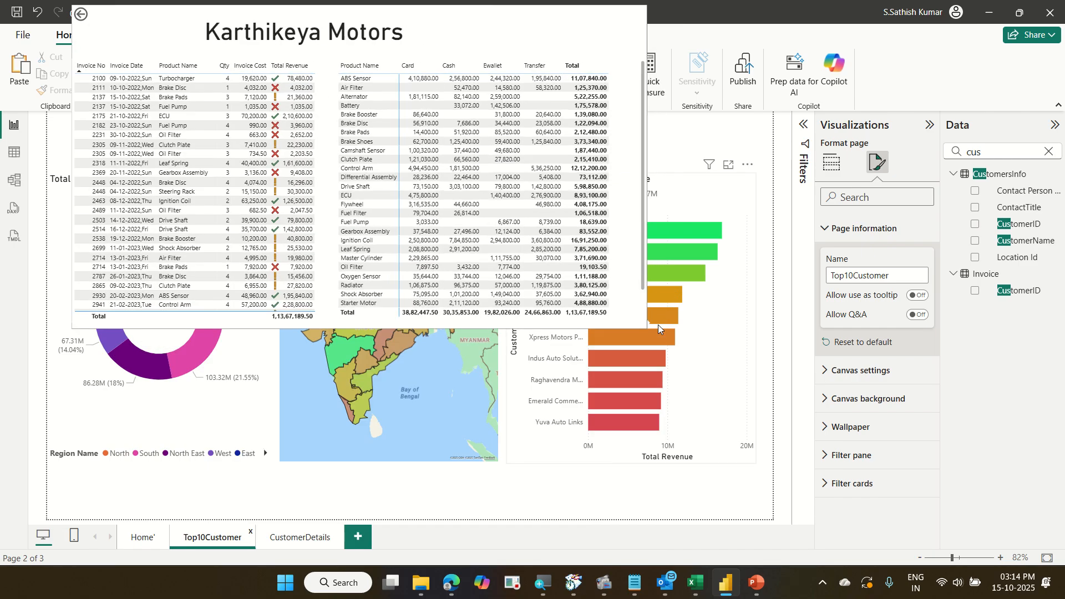
mouse_move(656, 336)
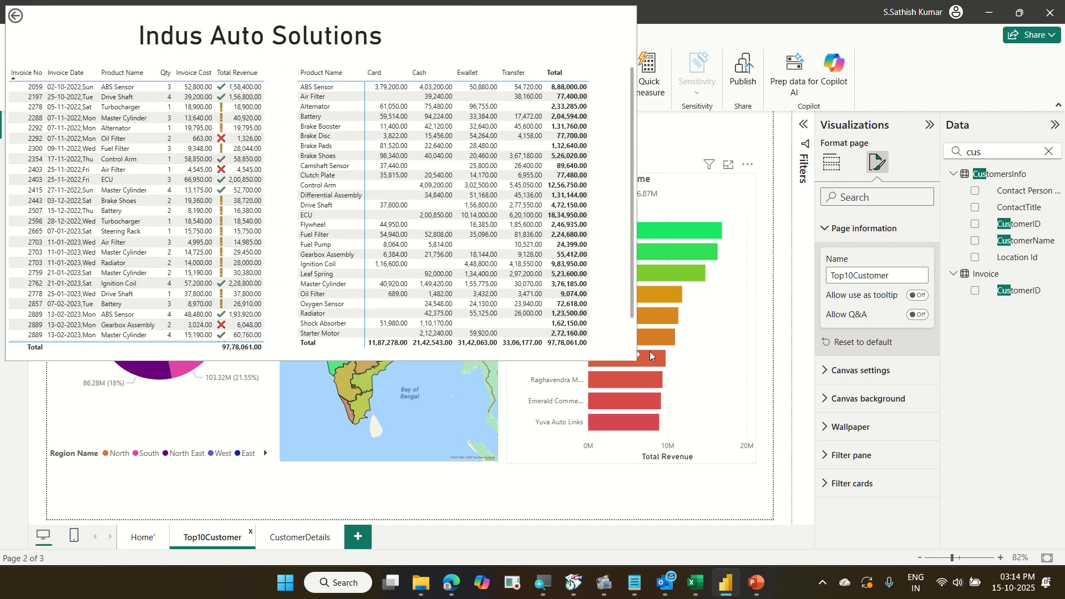
mouse_move(647, 376)
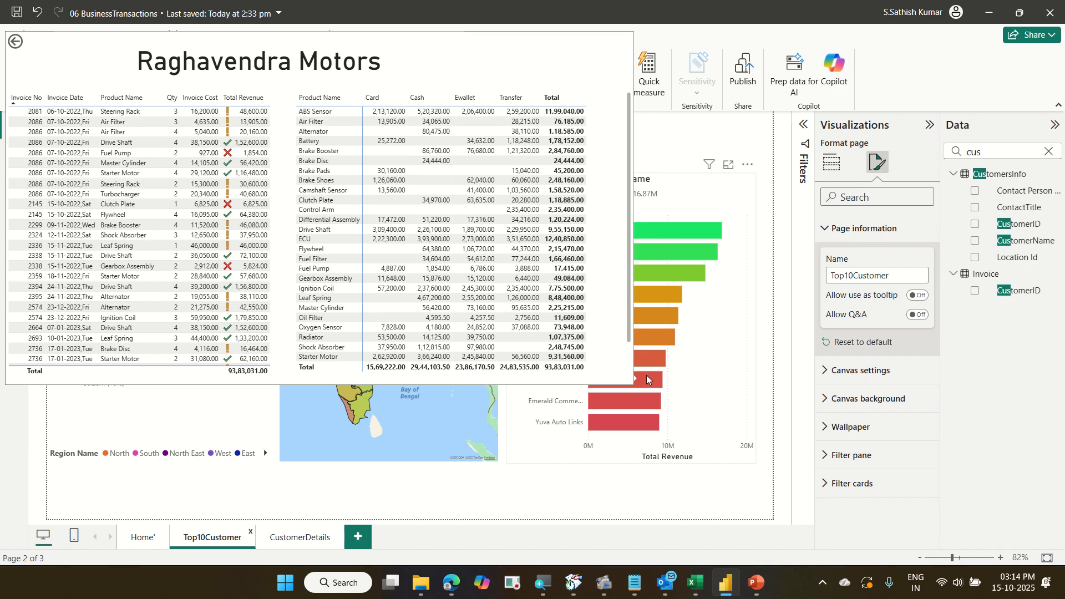
mouse_move(647, 398)
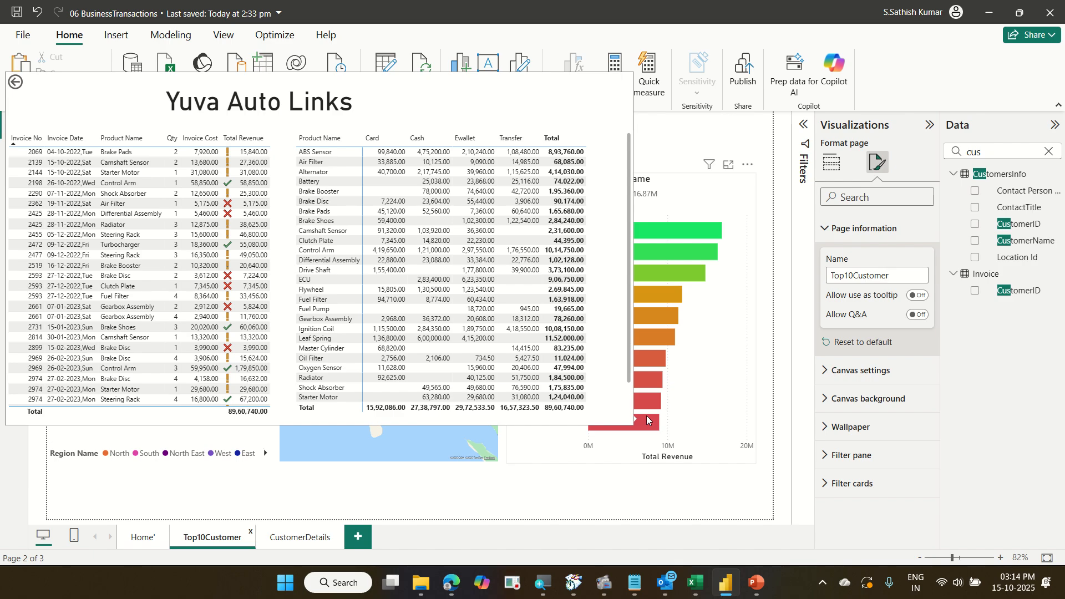
right_click(685, 278)
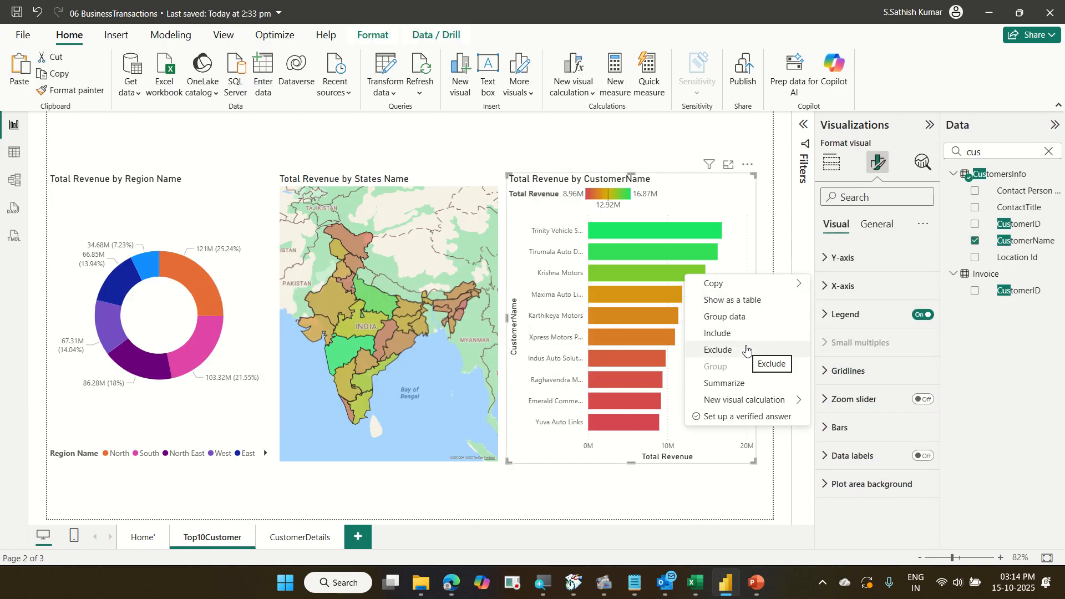
Preview the CustomerDetails tooltip on a customer bar, then turn off Allow use as tooltip for the CustomerDetails page.
click(678, 195)
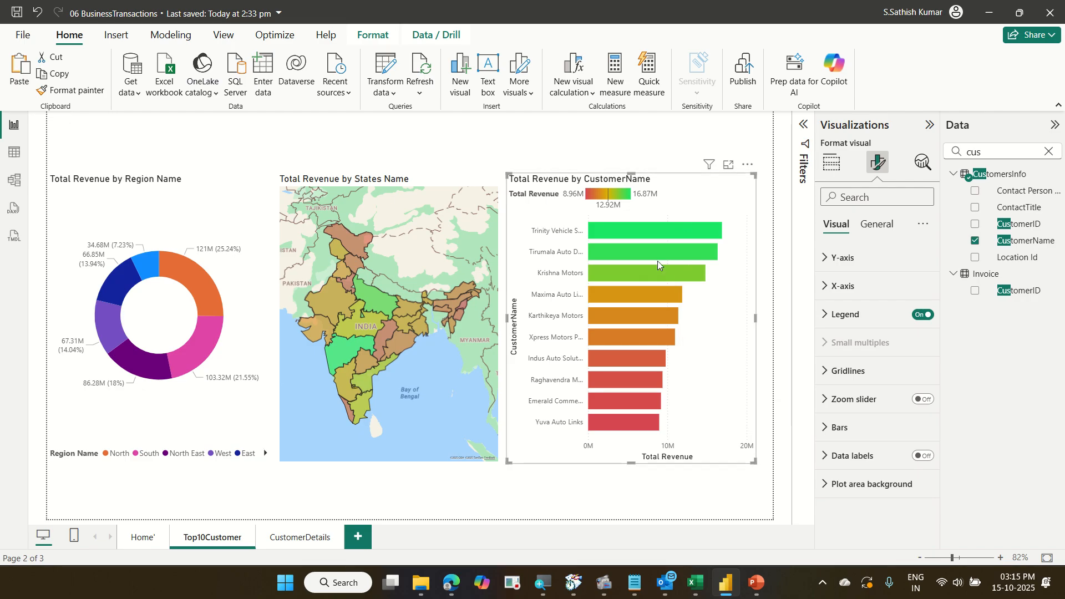
mouse_move(657, 273)
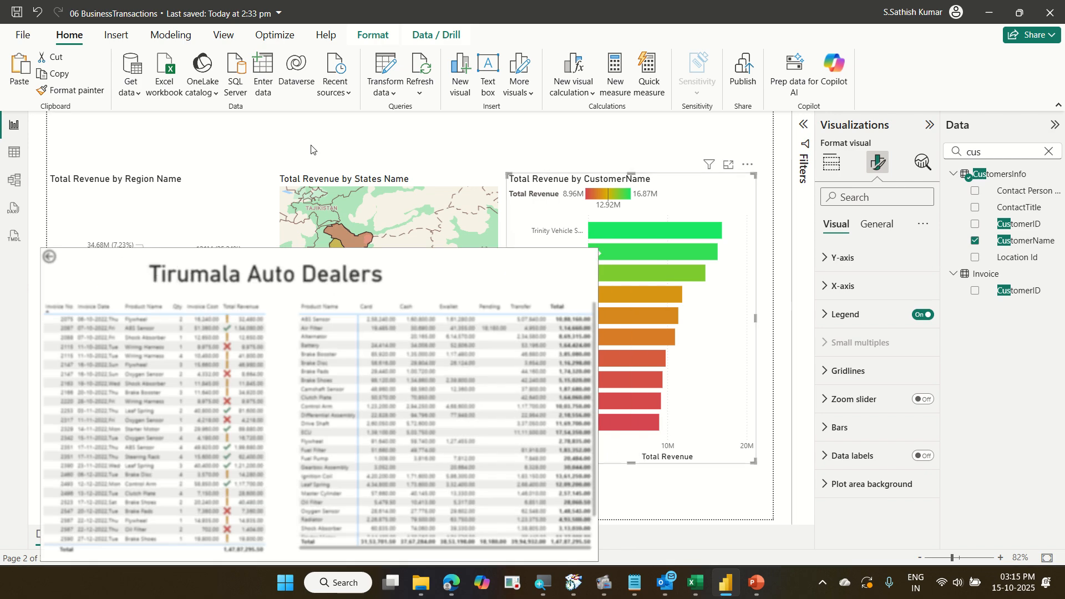
click(307, 545)
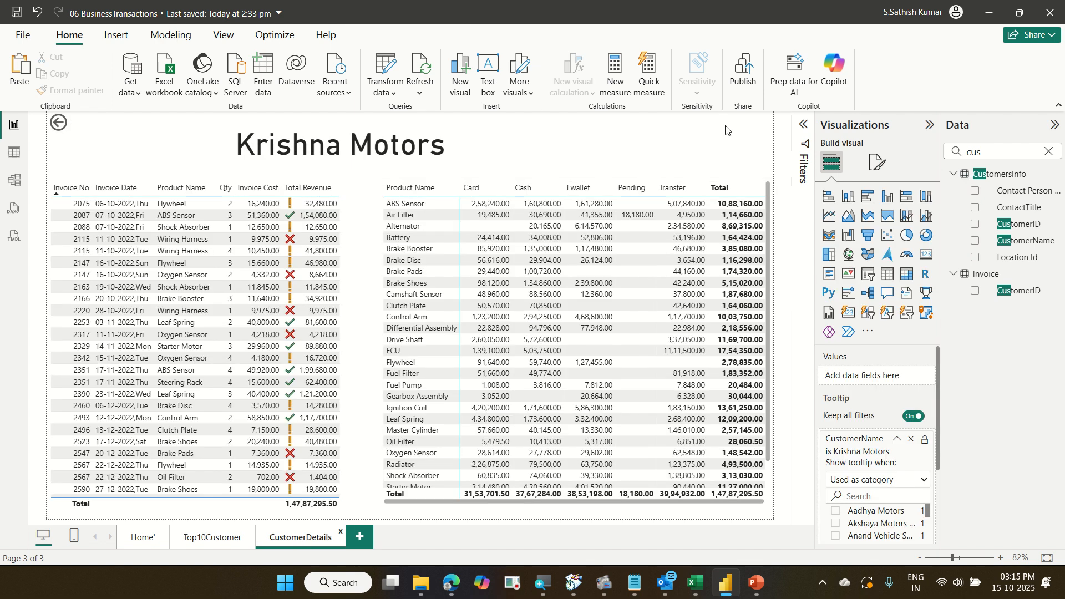
click(879, 163)
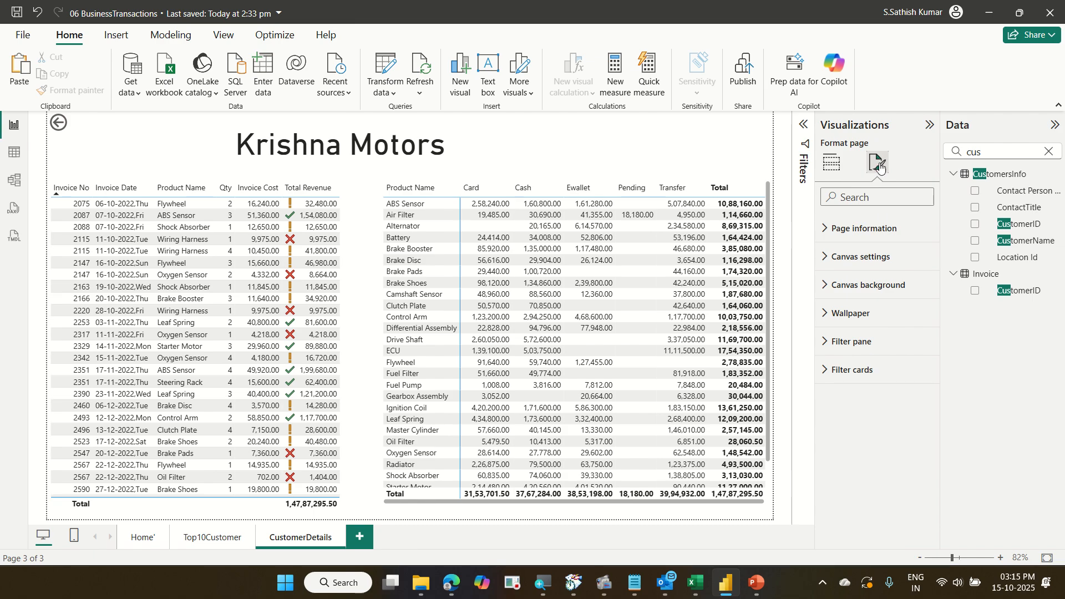
click(883, 228)
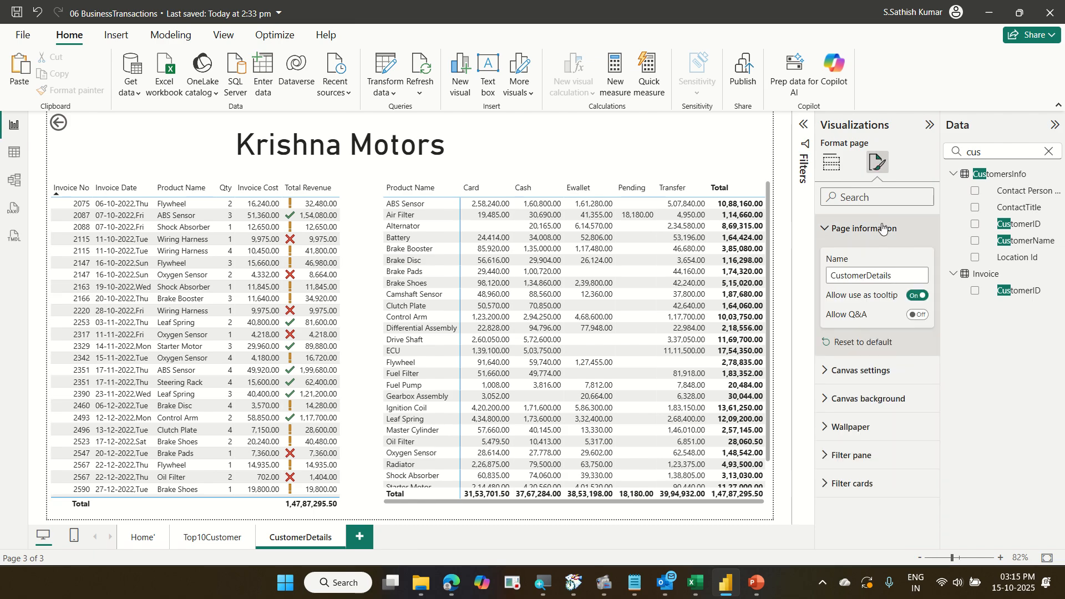
click(909, 298)
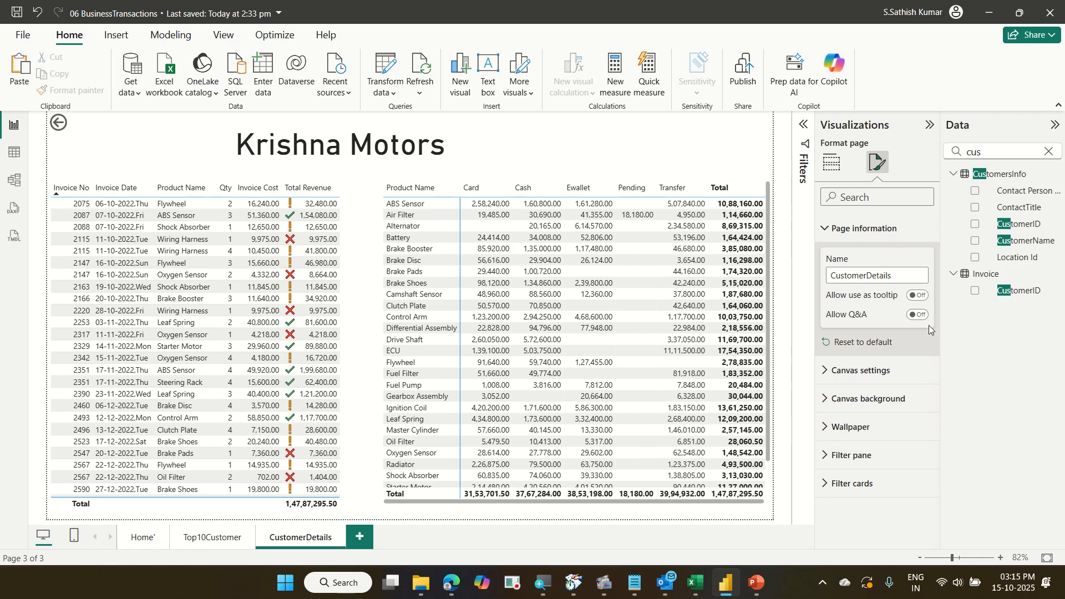
On the Top10Customer page, inspect the drill-through options for the Krishna Motors bar without drilling.
click(214, 538)
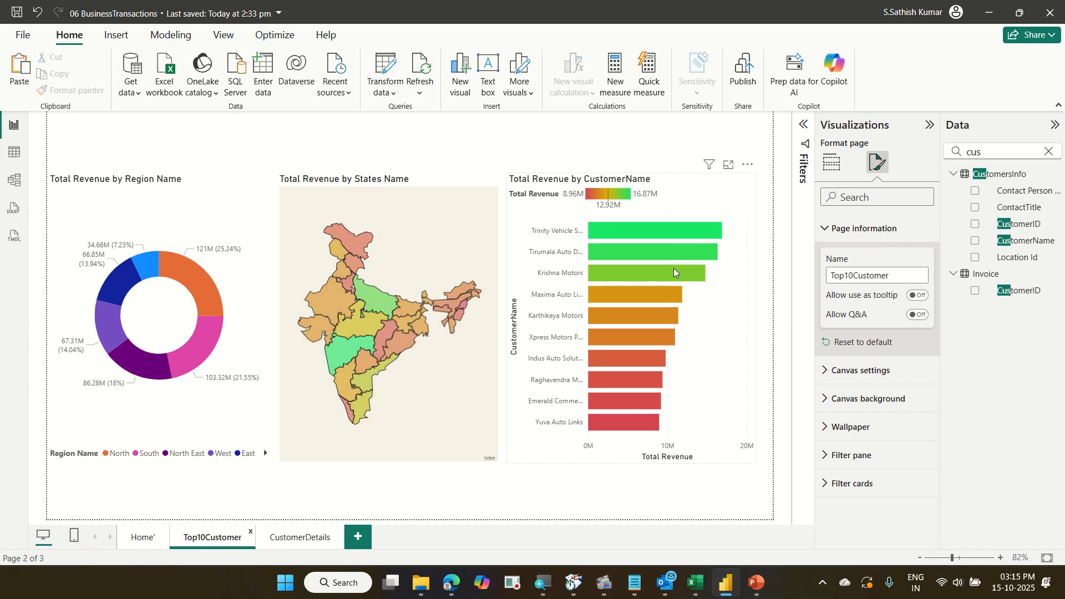
right_click(674, 271)
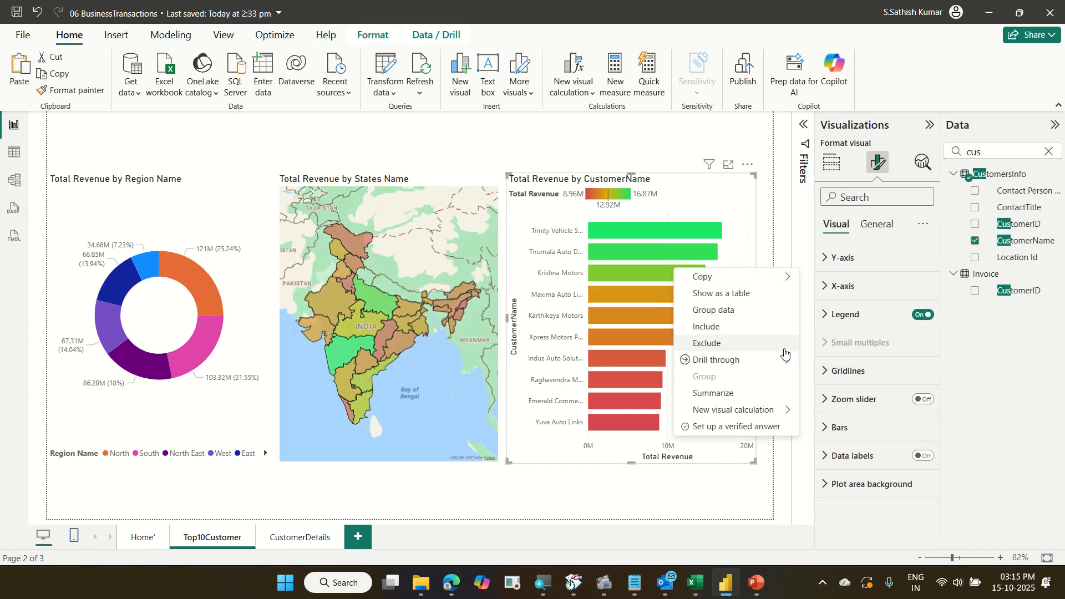
mouse_move(784, 358)
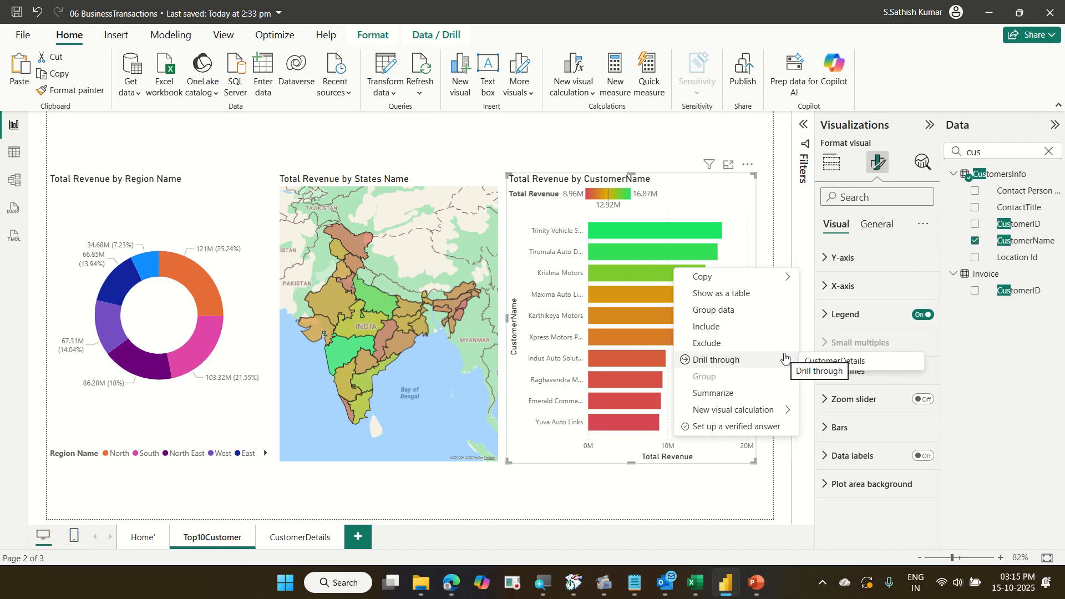
click(786, 359)
key(Escape)
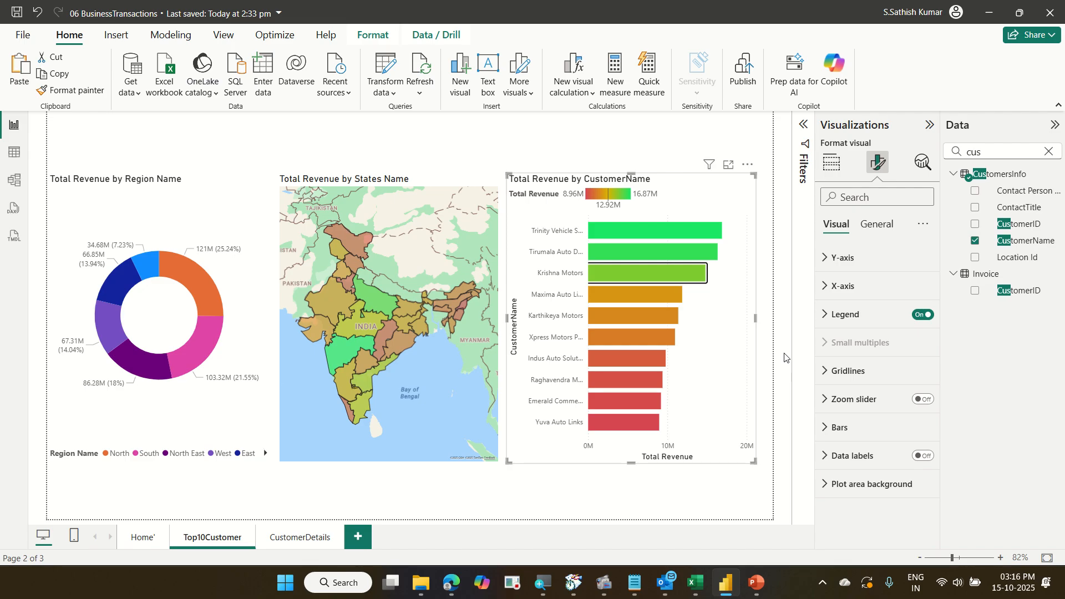
Save the report.
click(17, 20)
mouse_move(430, 2)
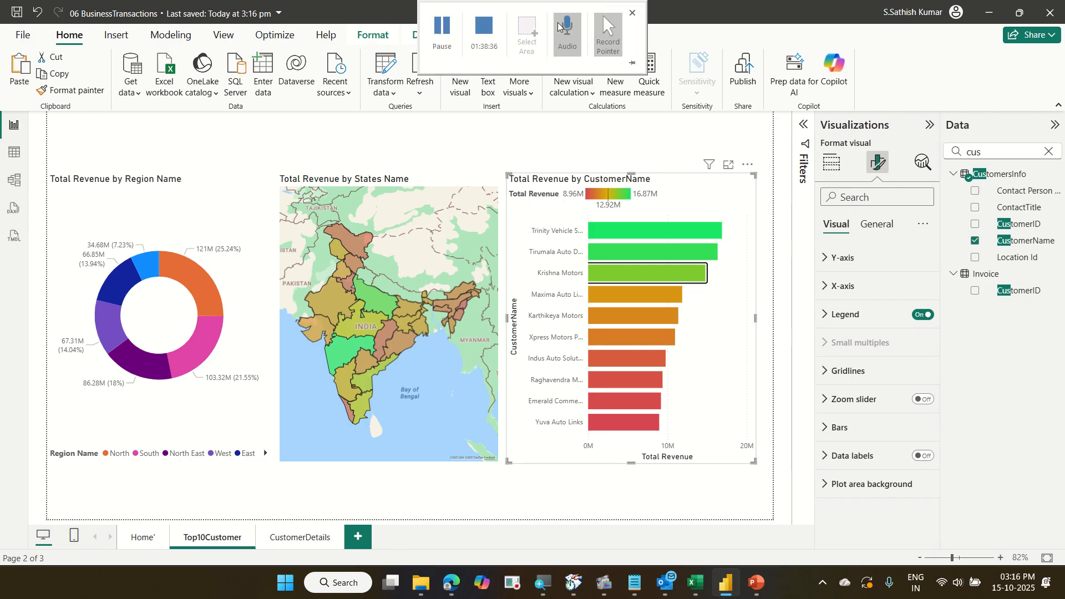
click(442, 30)
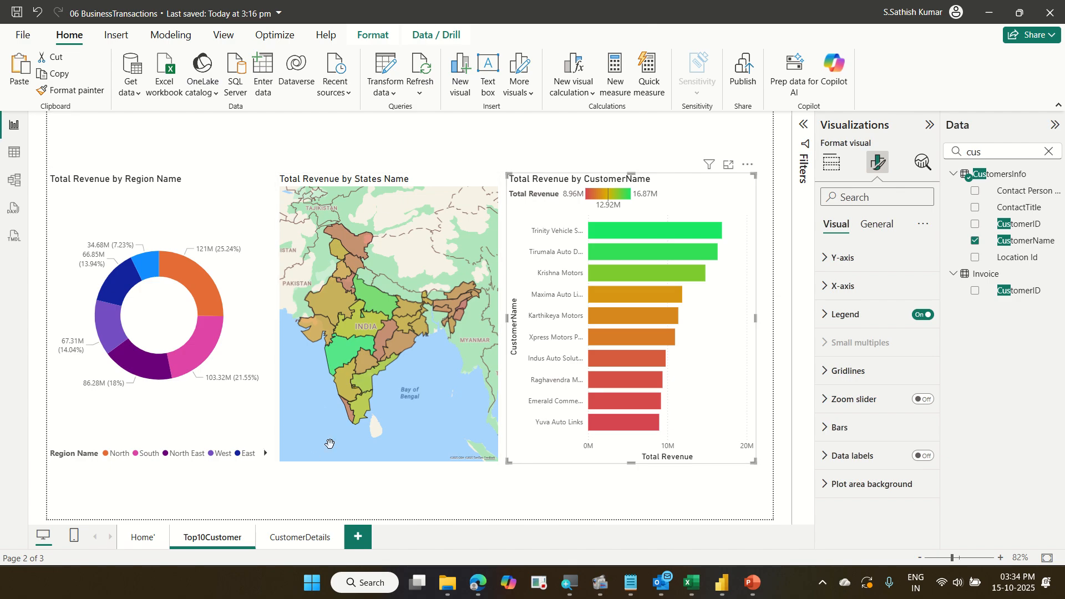
Hide the CustomerDetails page.
click(300, 536)
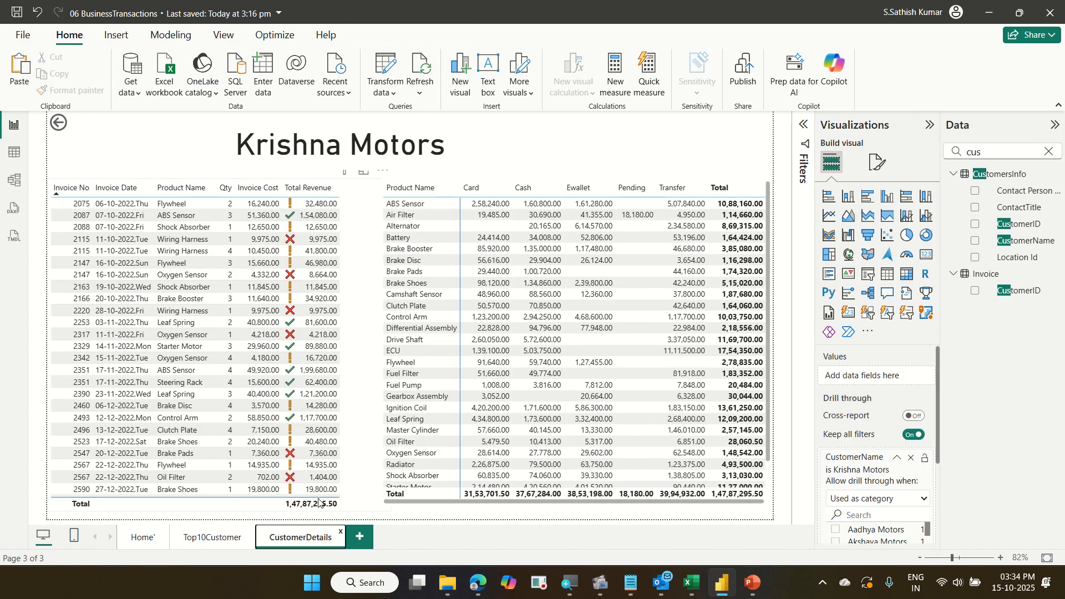
right_click(301, 538)
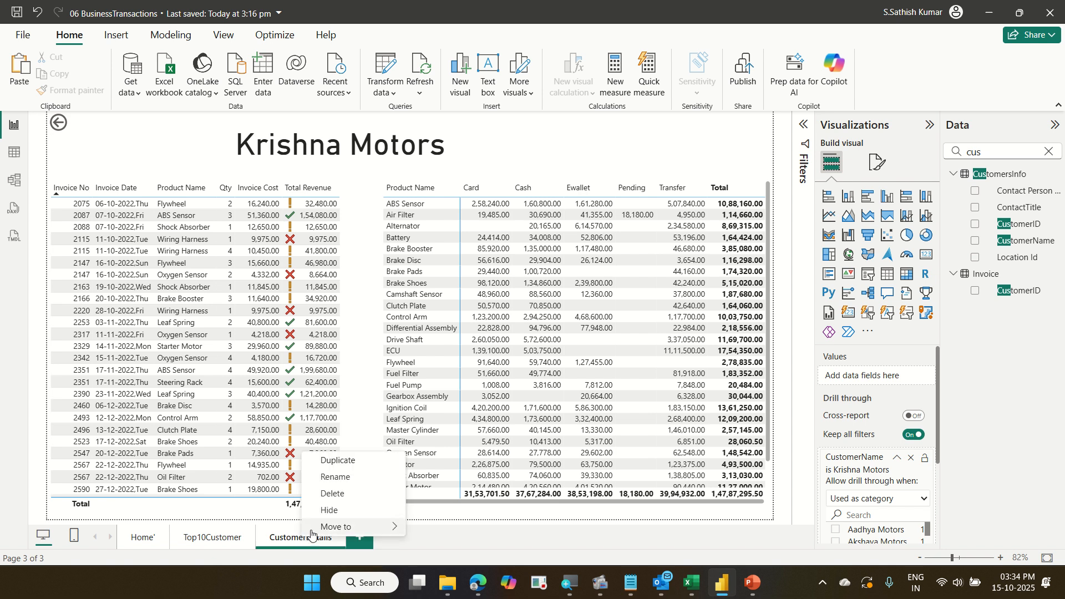
mouse_move(333, 523)
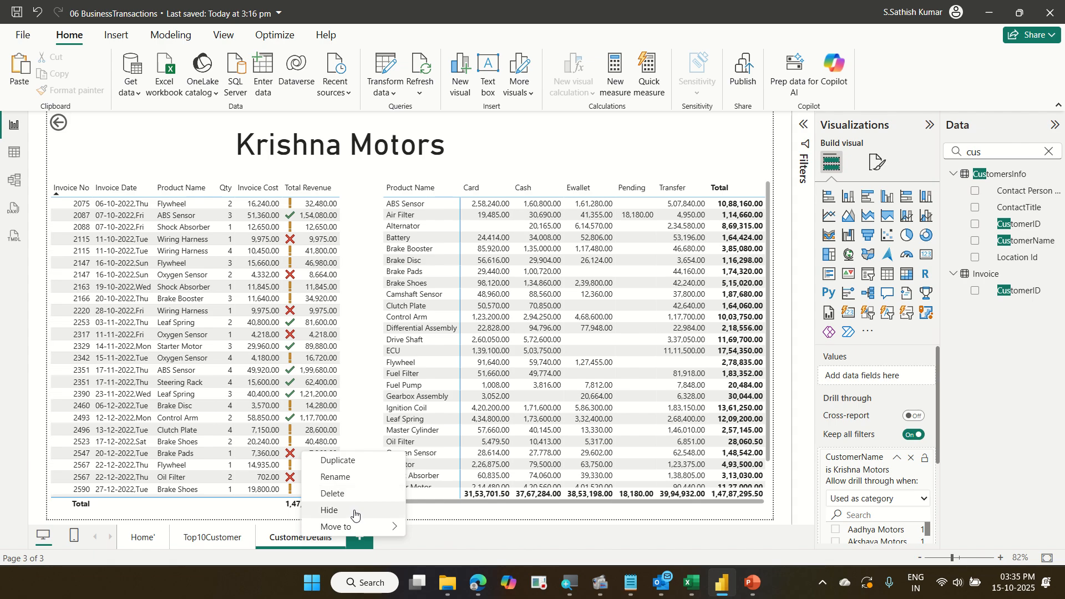
click(355, 515)
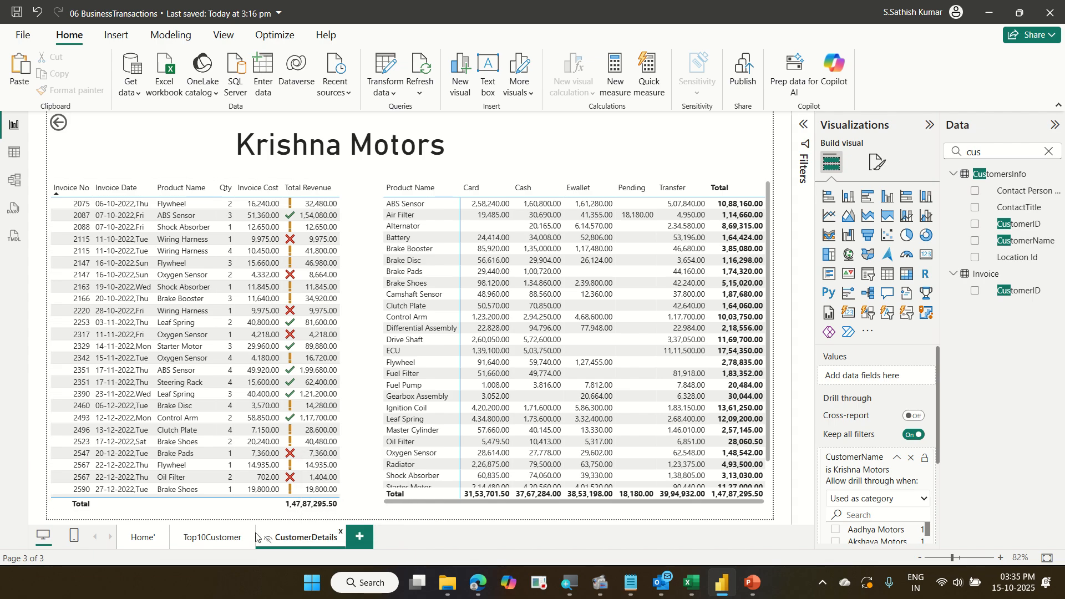
On the Top10Customer page, check the context menu options for the Trinity Vehicle Solutions bar.
click(227, 542)
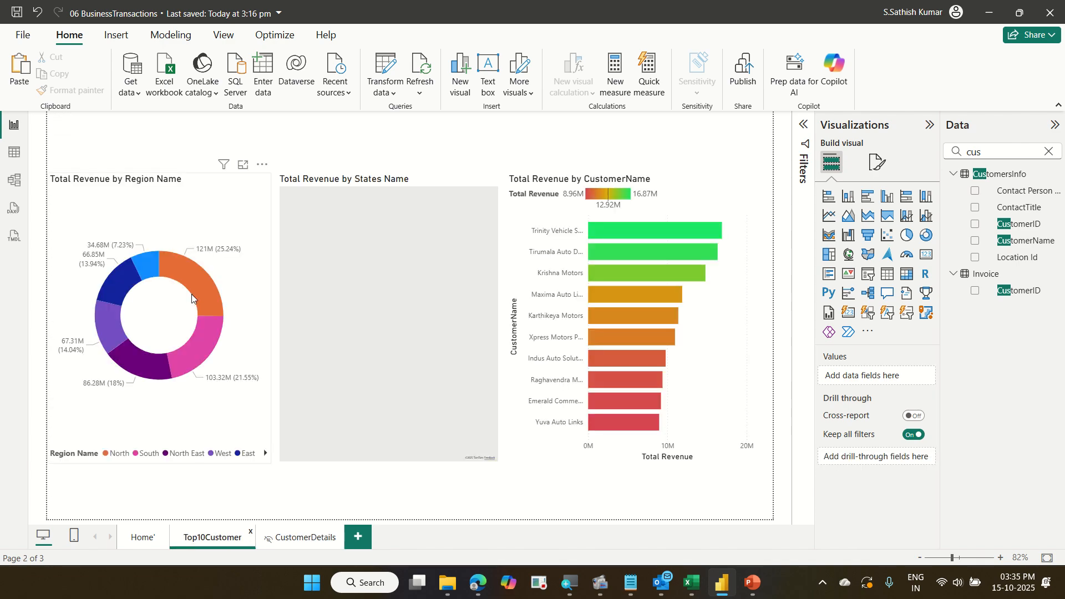
mouse_move(206, 293)
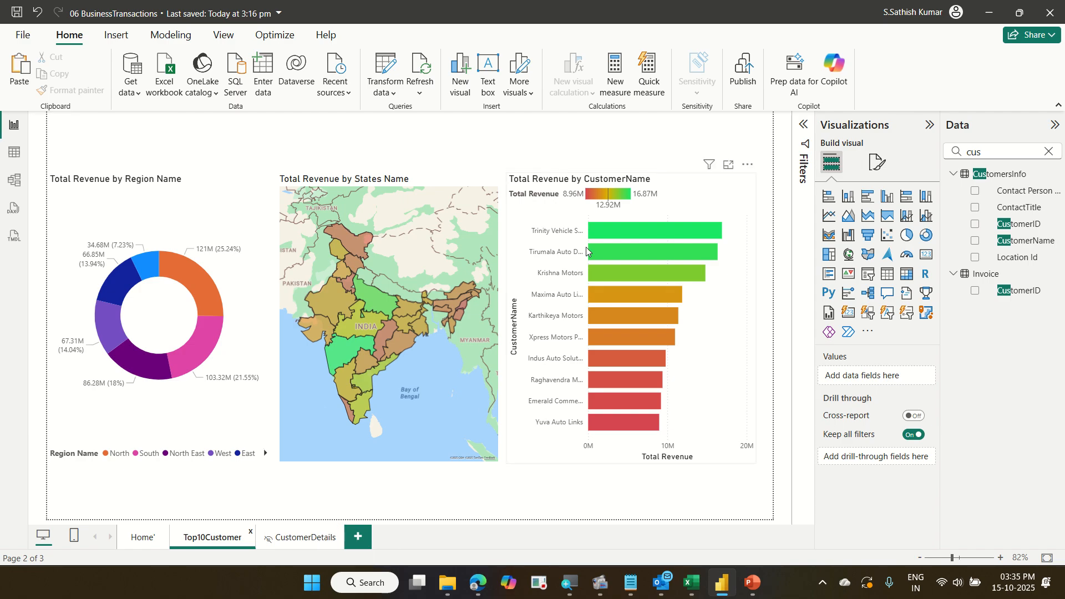
right_click(660, 232)
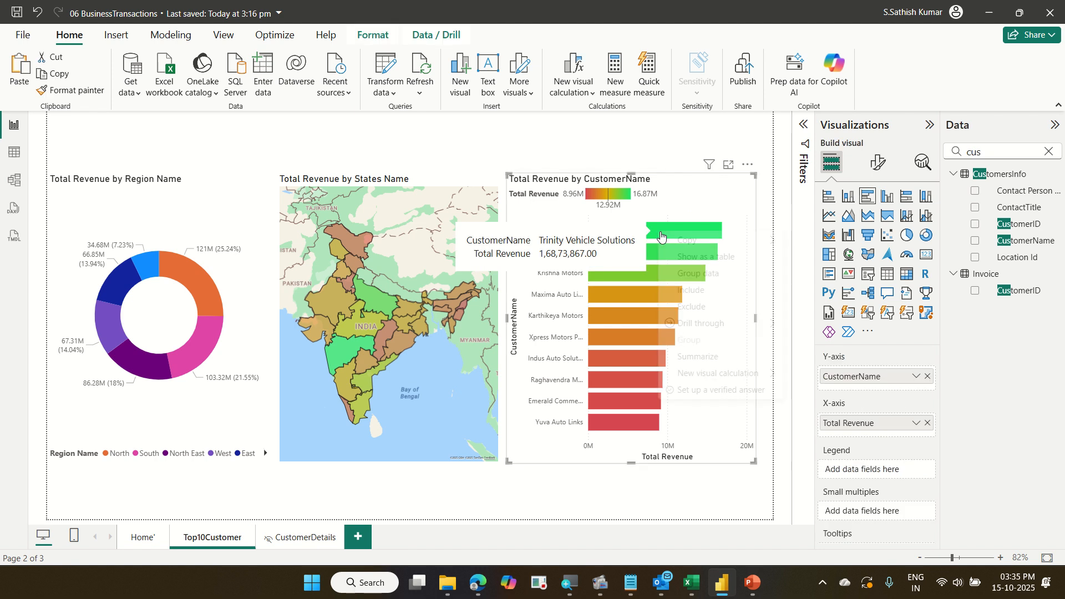
key(Escape)
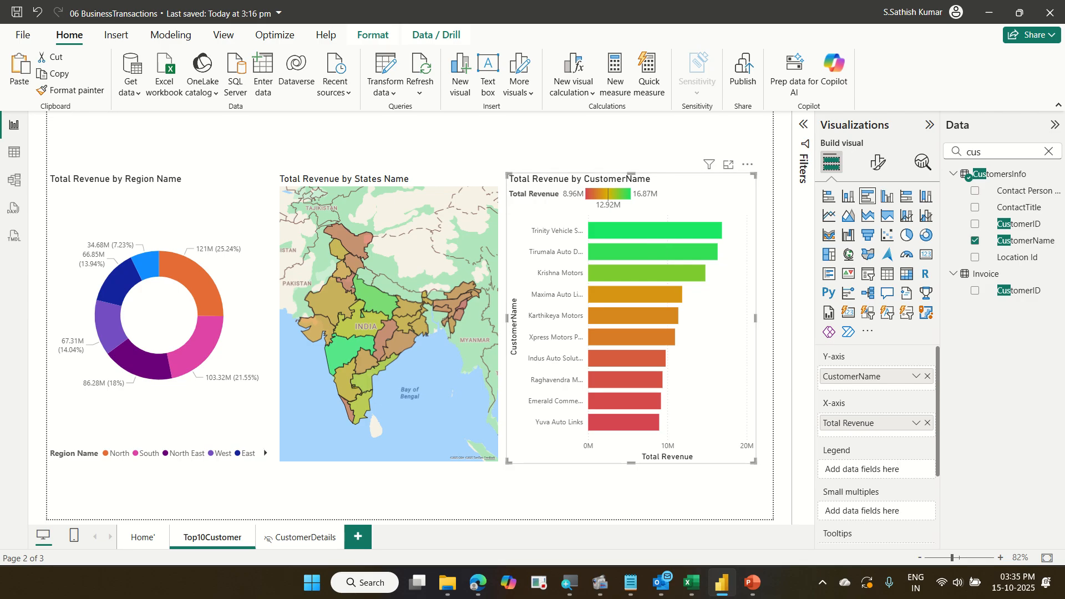
Add a new report page and insert a stacked bar chart visual on it.
click(358, 538)
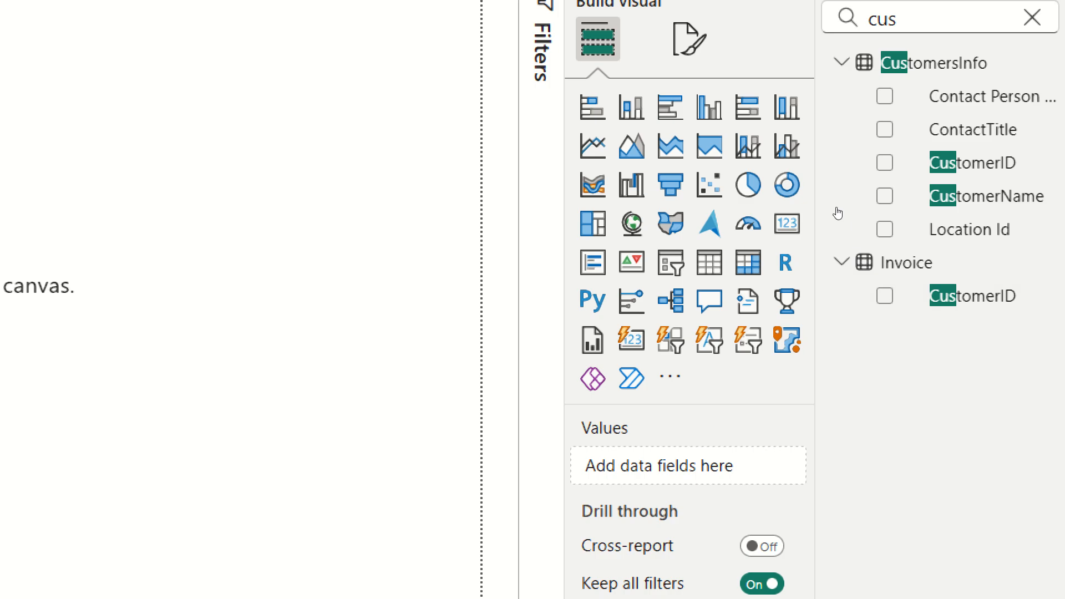
click(811, 187)
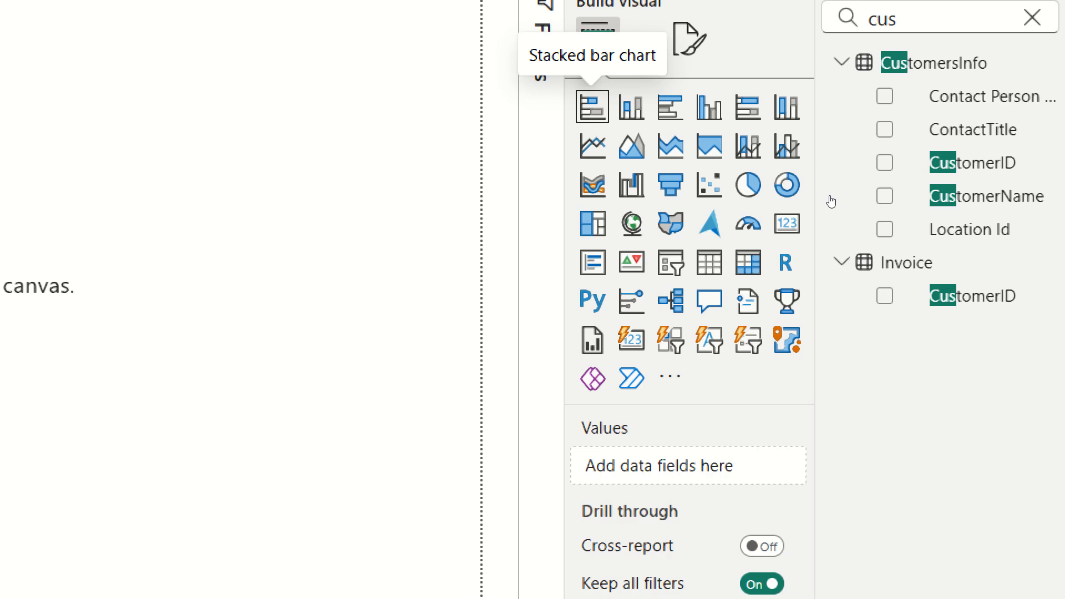
key(Right)
key(Right)
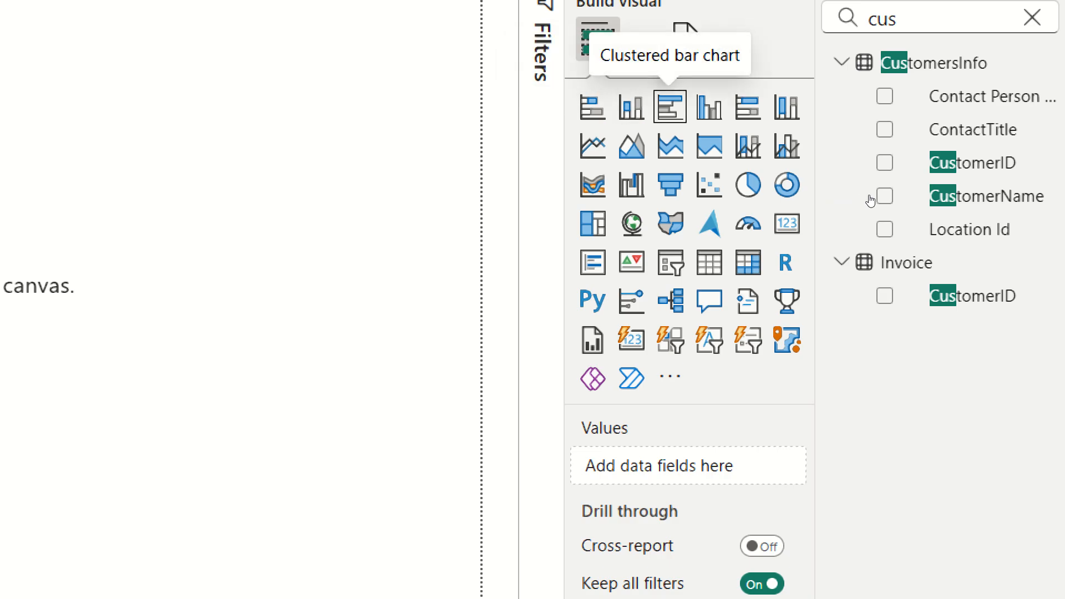
key(Right)
key(Home)
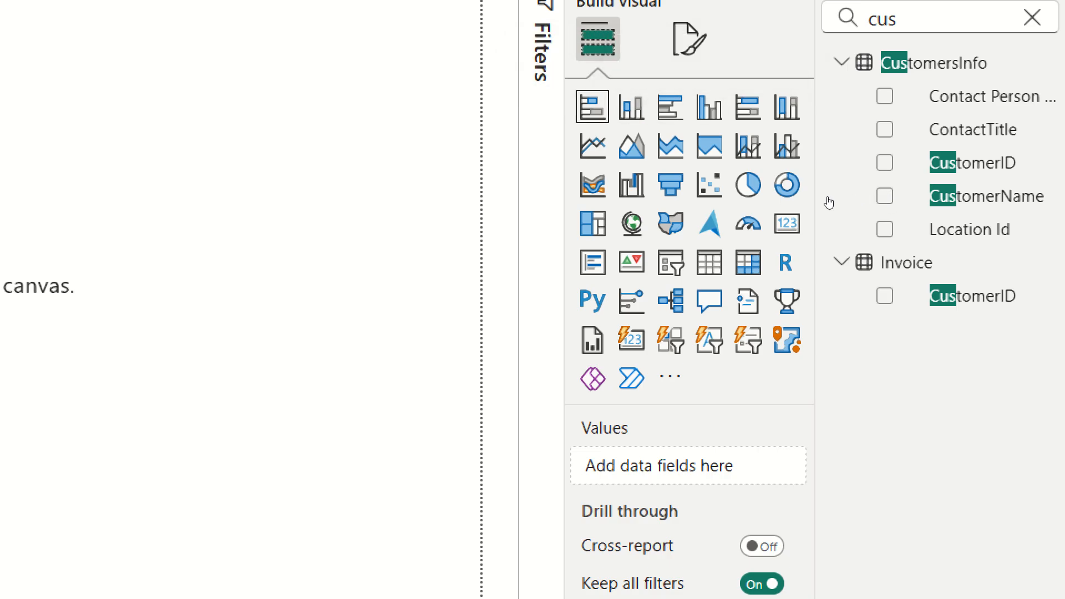
key(Right)
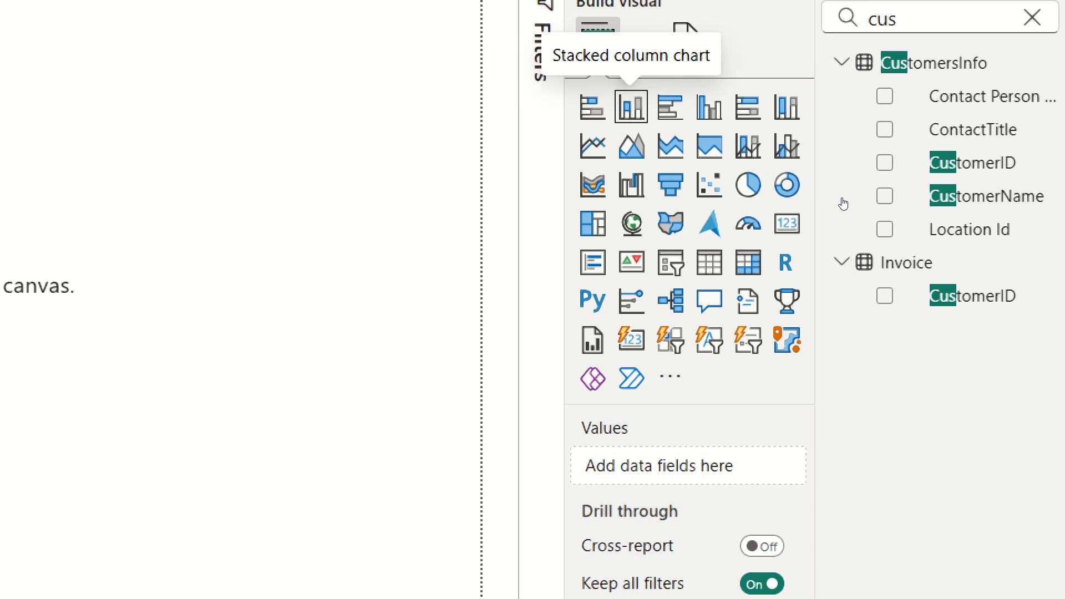
key(Left)
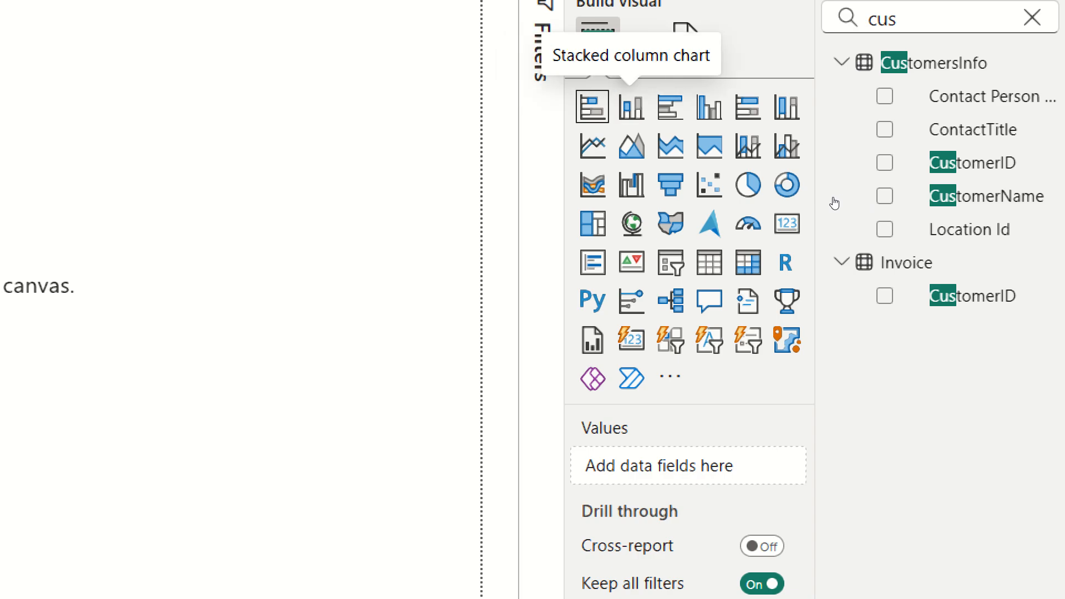
key(Right)
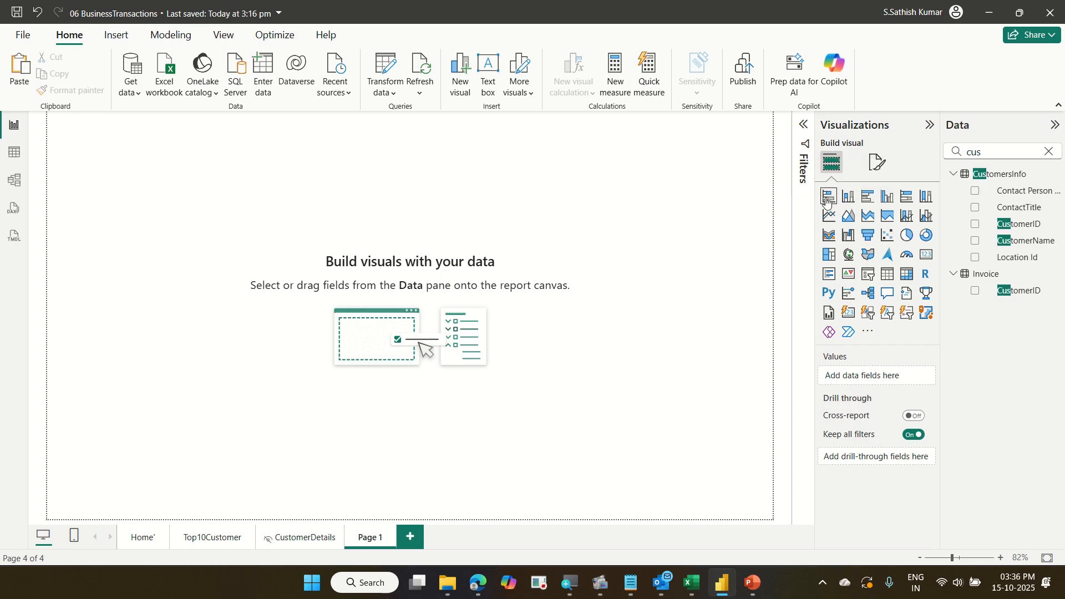
click(828, 198)
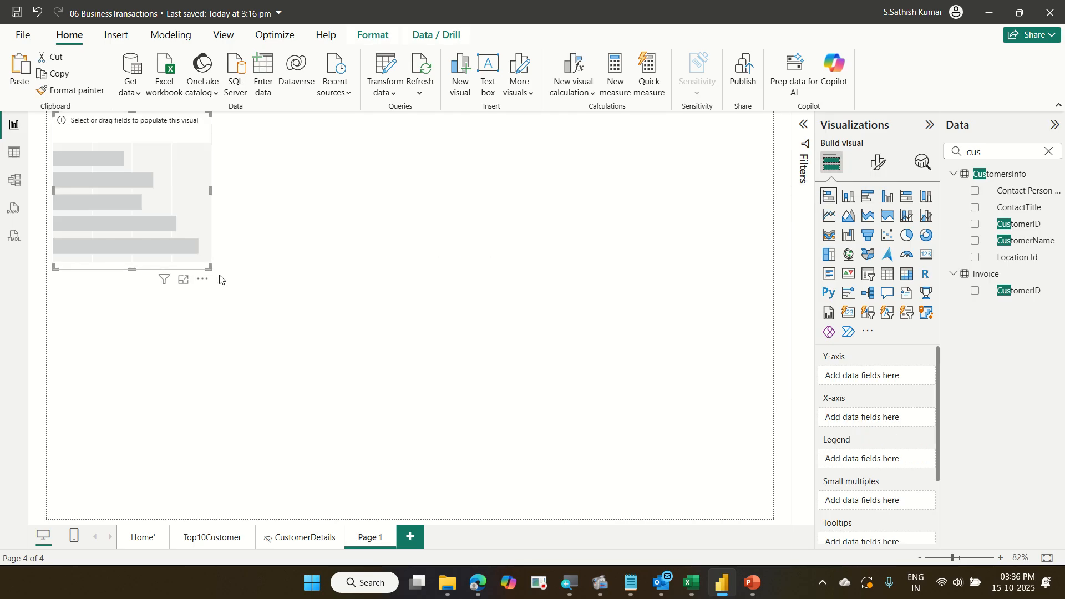
Enlarge the bar chart to fill the page's left half and add States Name to its Y-axis.
drag(210, 267, 364, 506)
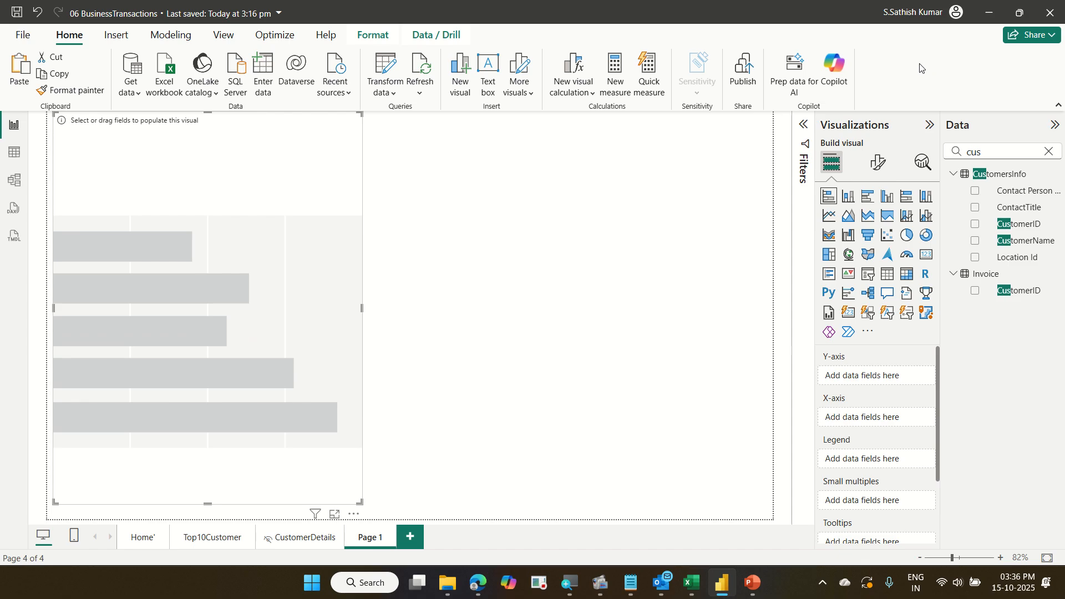
click(1048, 153)
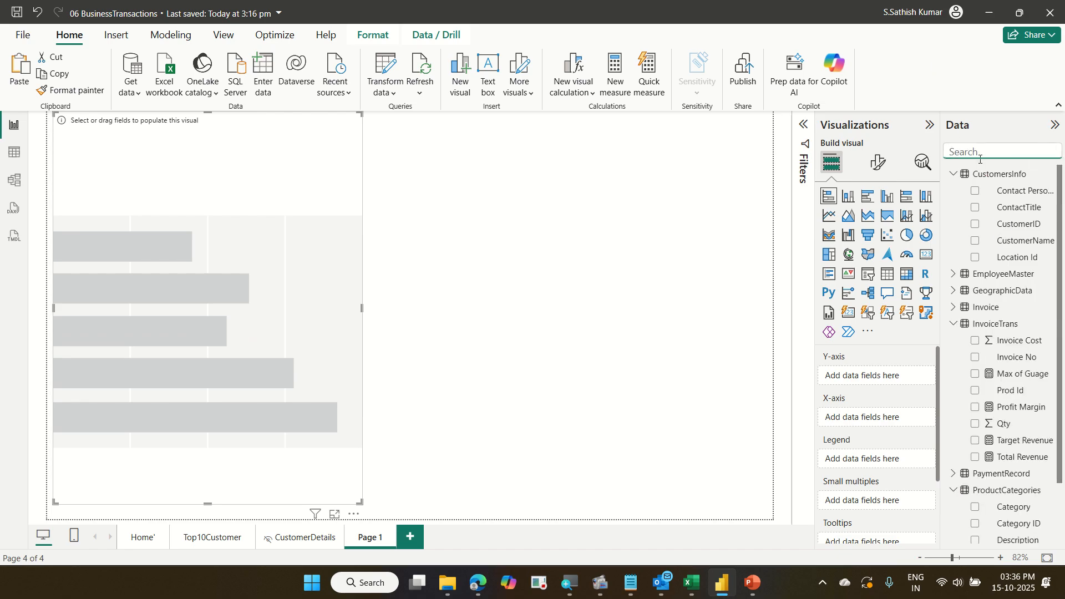
text(stat)
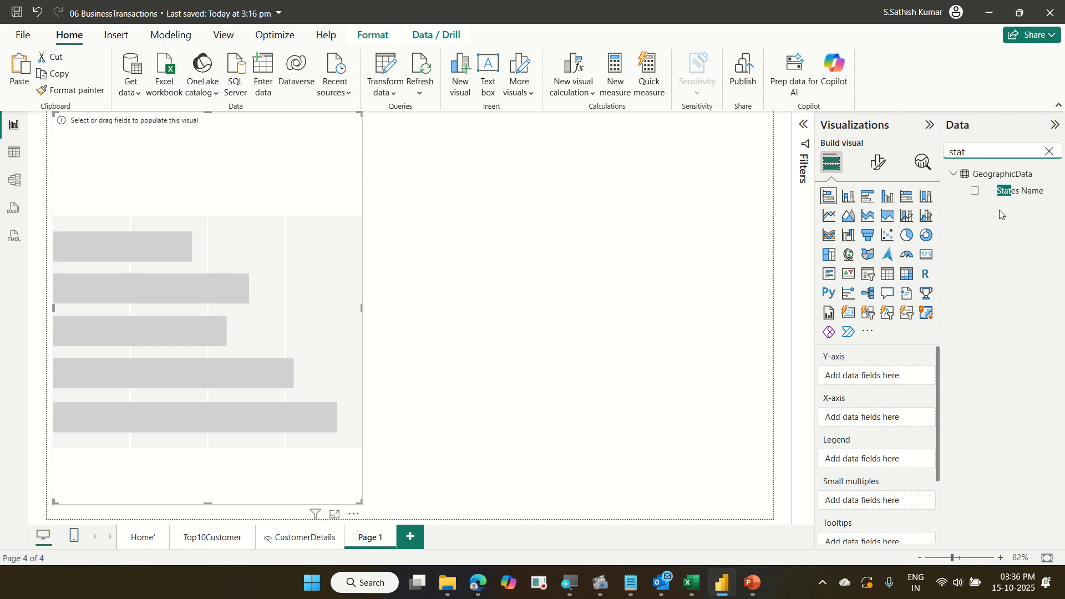
drag(1020, 192, 897, 381)
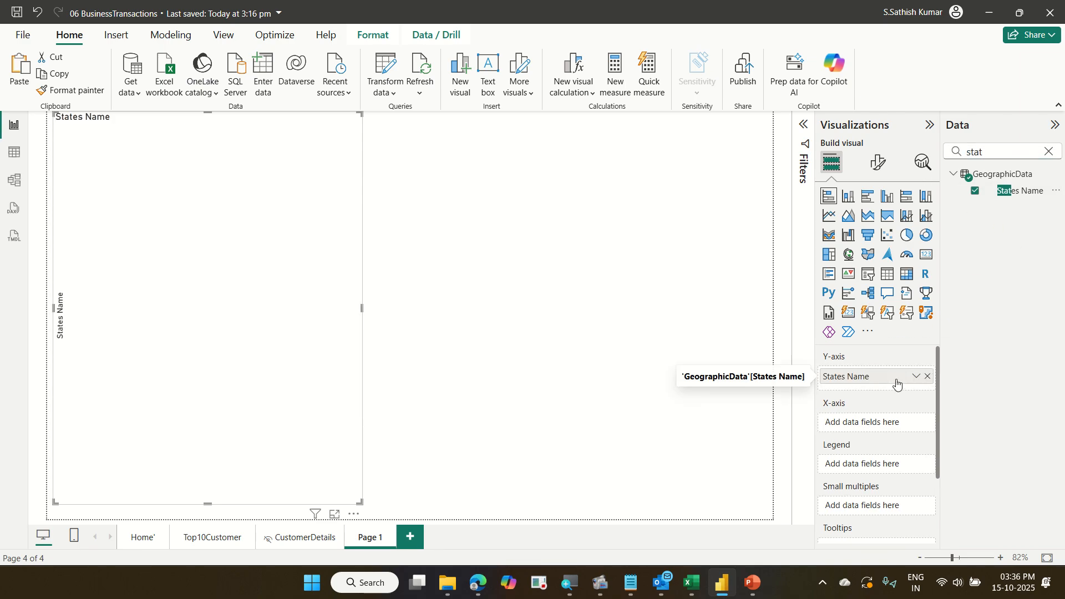
Search the fields for Total Revenue and add it to the bar chart's X-axis.
double_click(974, 152)
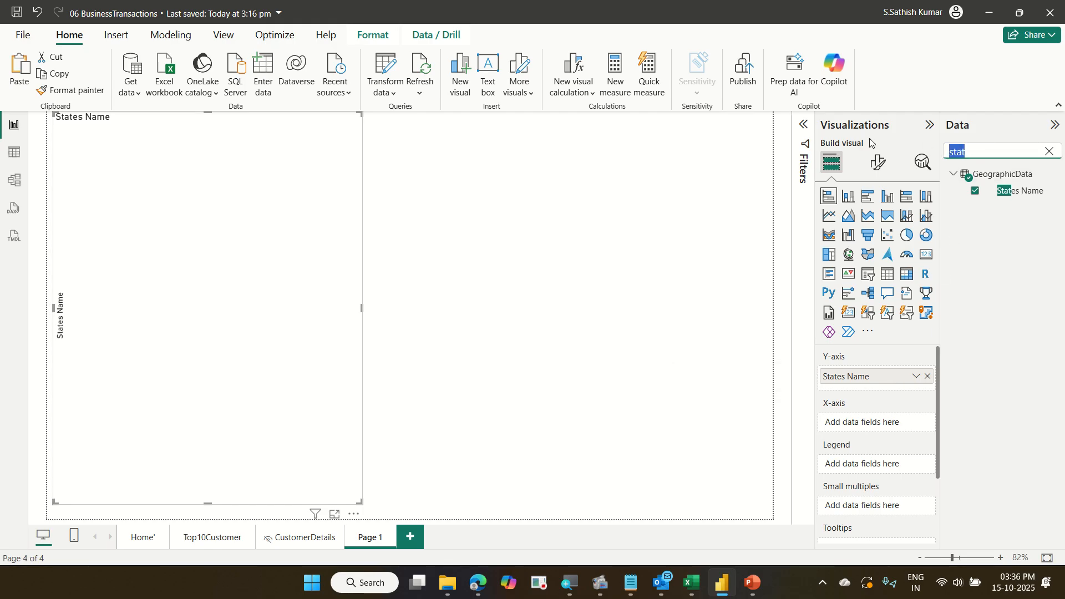
text(tot)
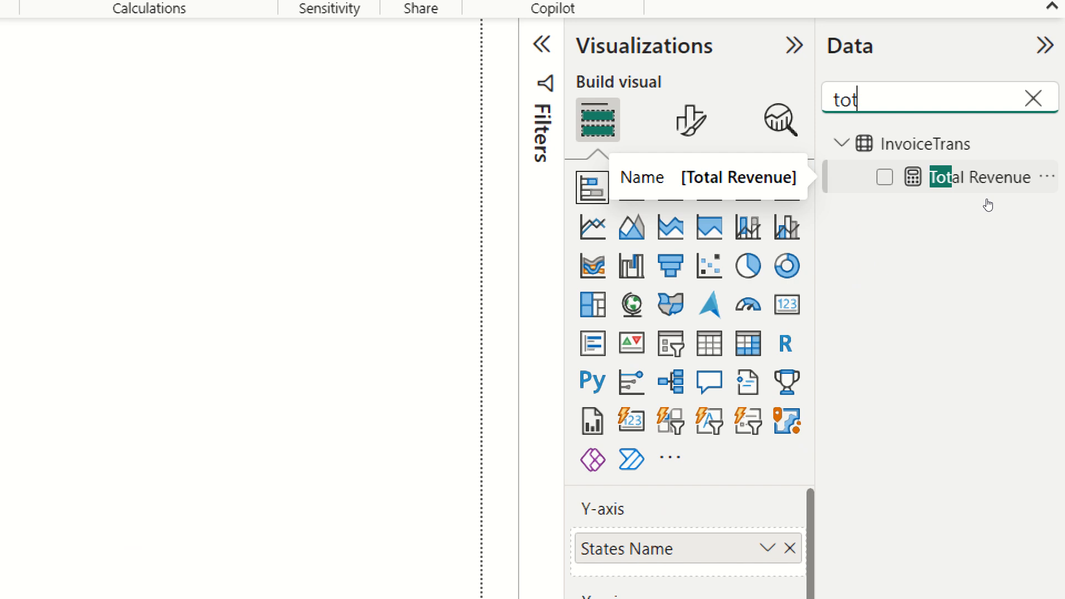
drag(1015, 187, 901, 598)
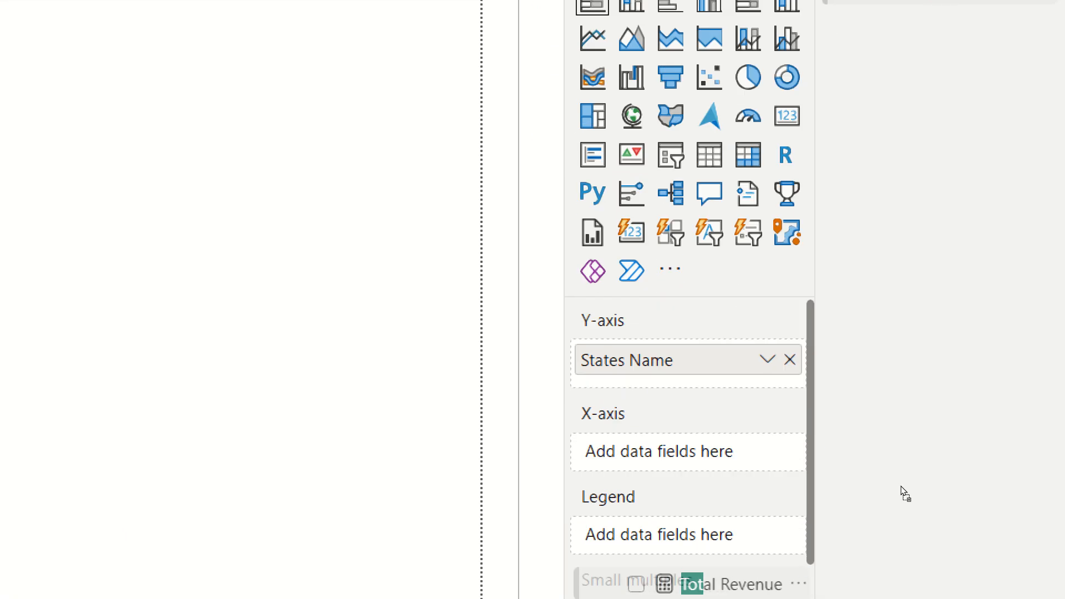
drag(901, 485, 902, 421)
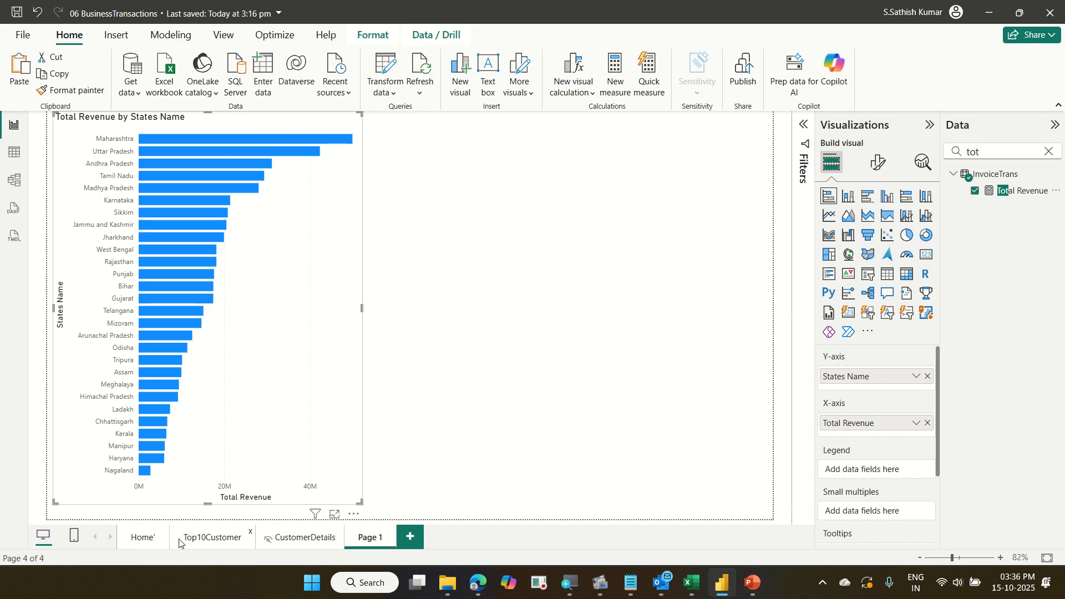
View the Top10Customer page and return to Page 1.
click(198, 538)
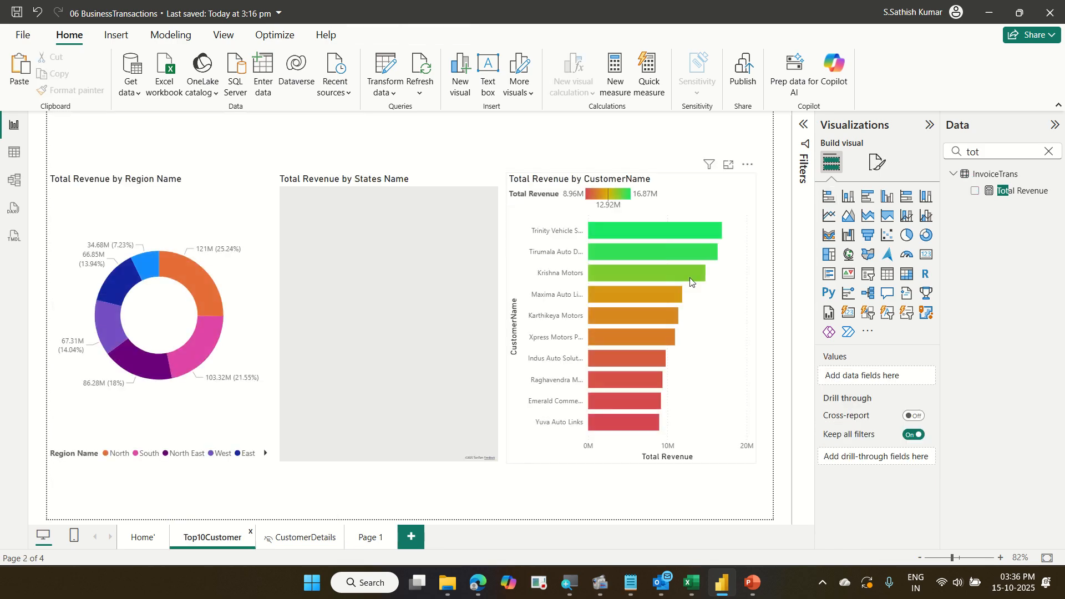
click(369, 537)
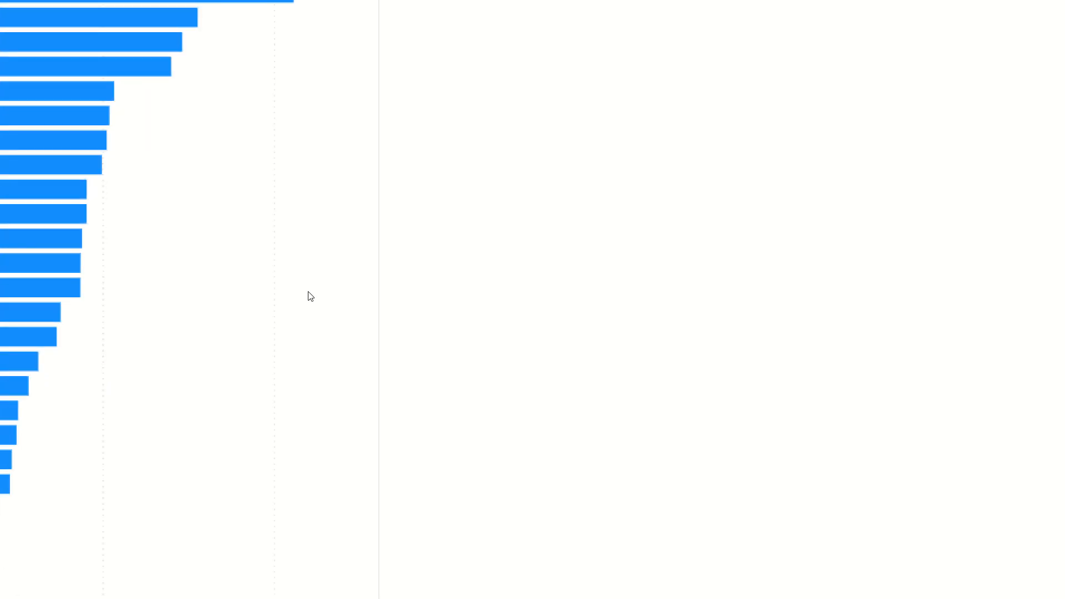
mouse_move(650, 187)
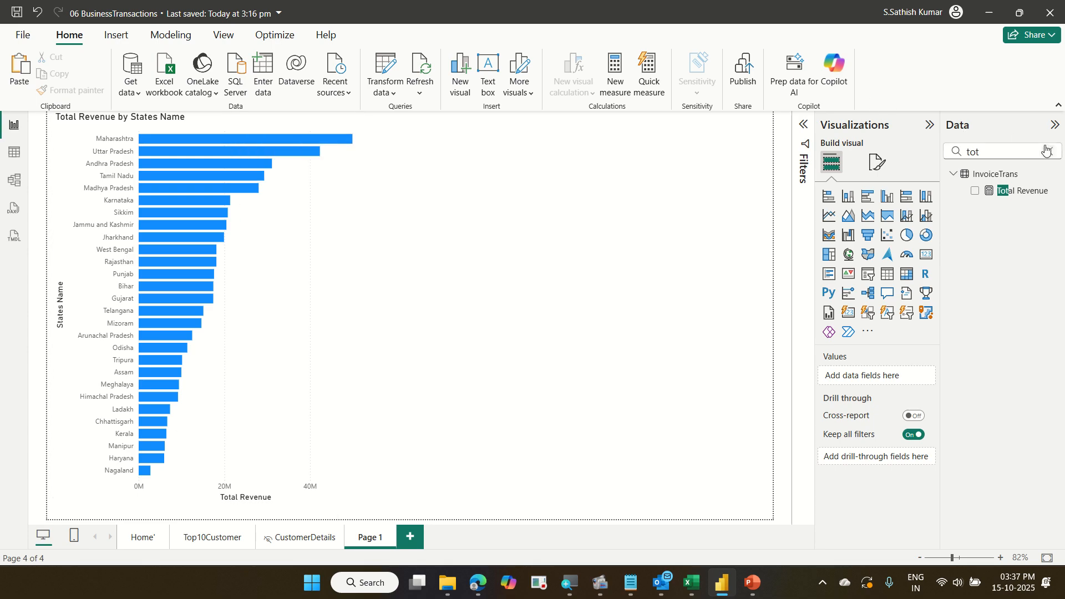
Search the fields for invoice and add the Invoice Date Year to the bar chart's Legend.
click(1049, 151)
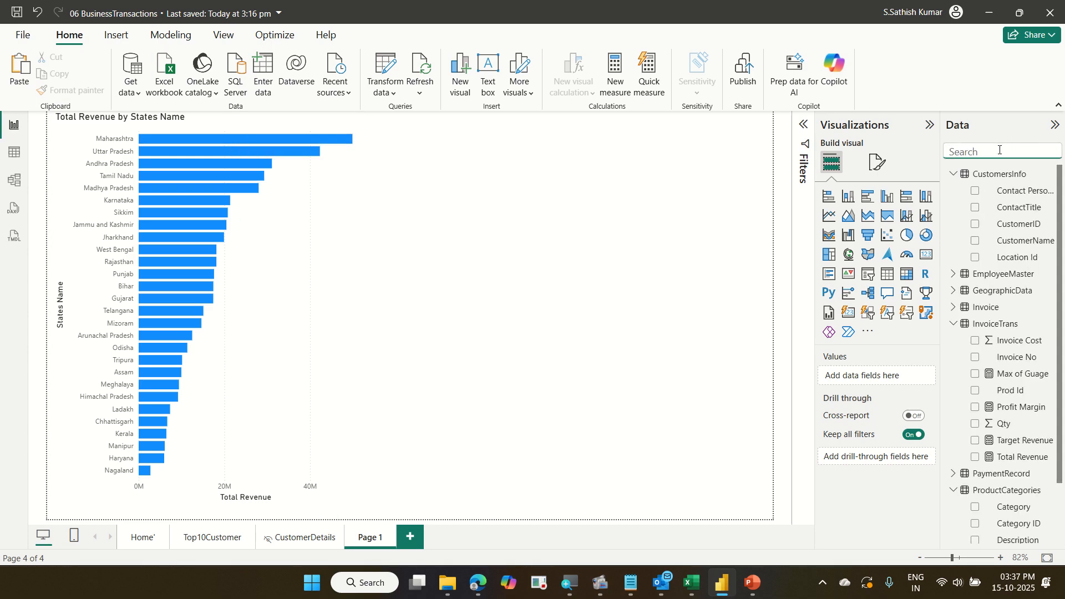
text(invoic)
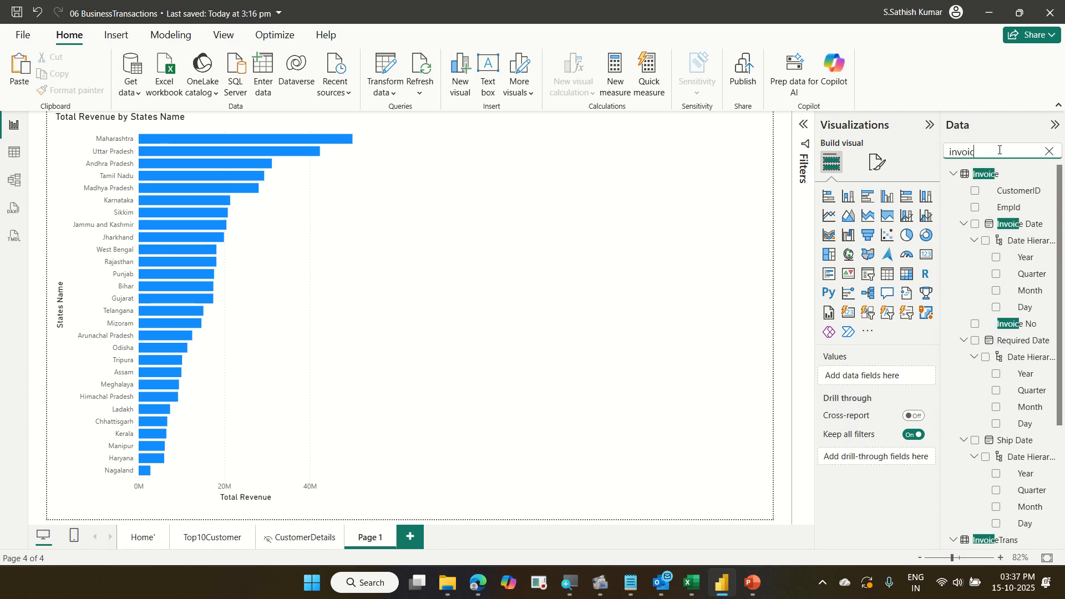
text(e)
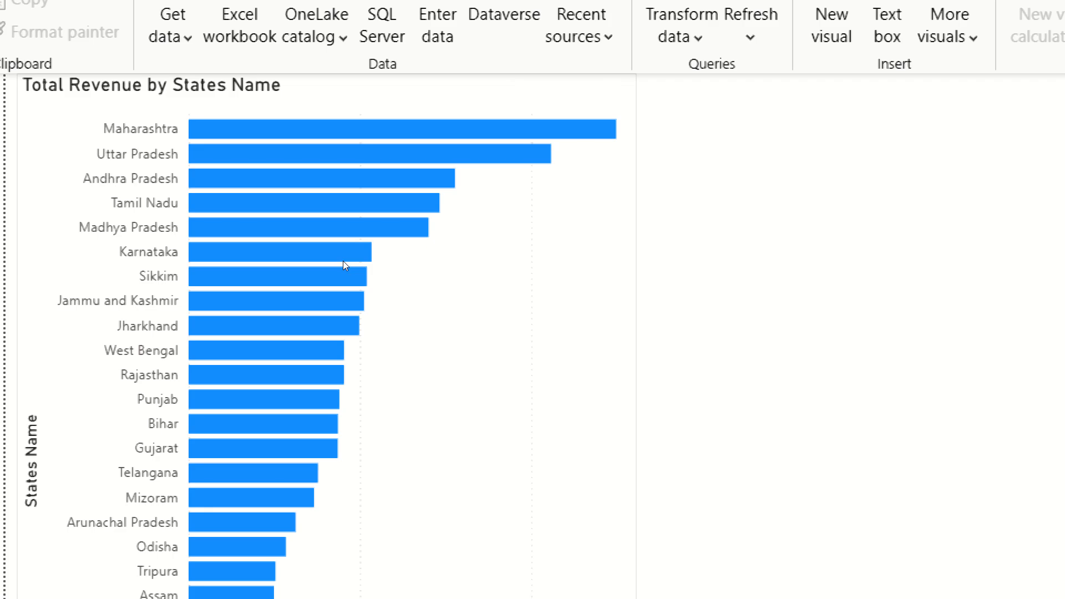
click(344, 262)
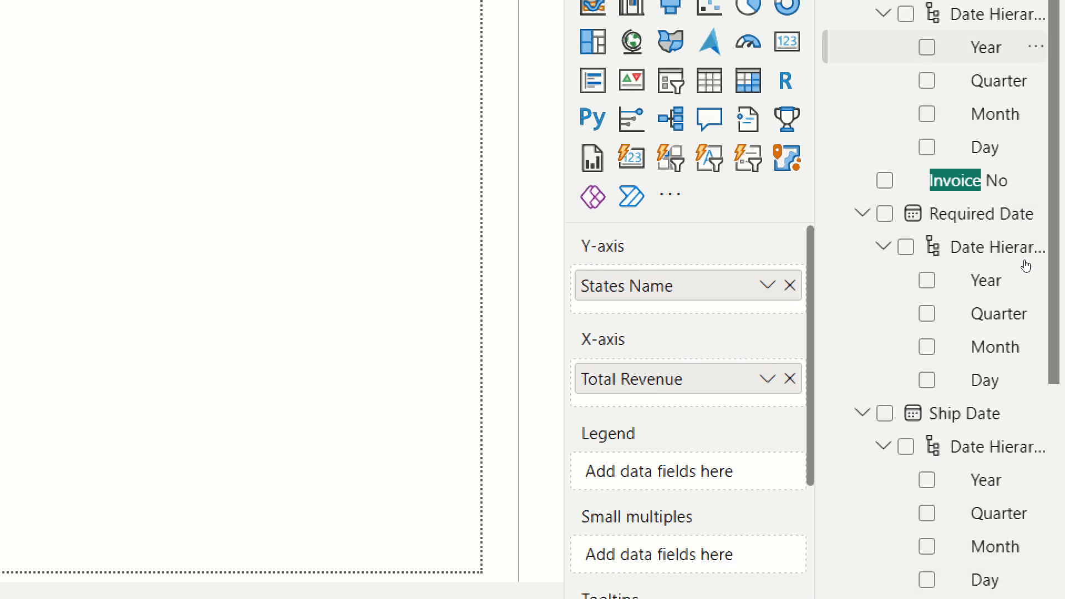
drag(1026, 266, 896, 474)
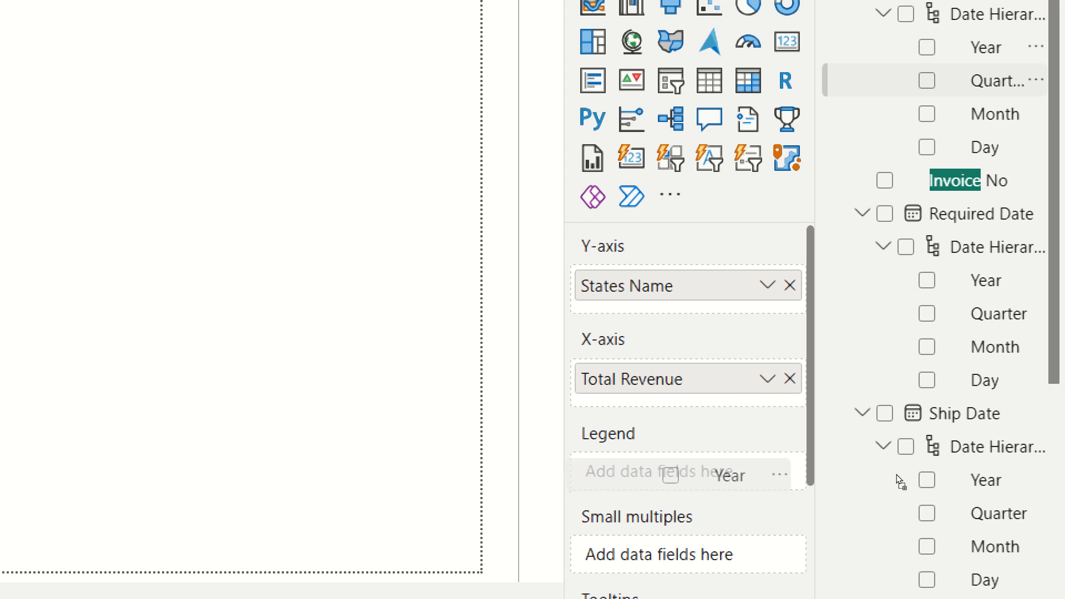
drag(896, 474, 898, 476)
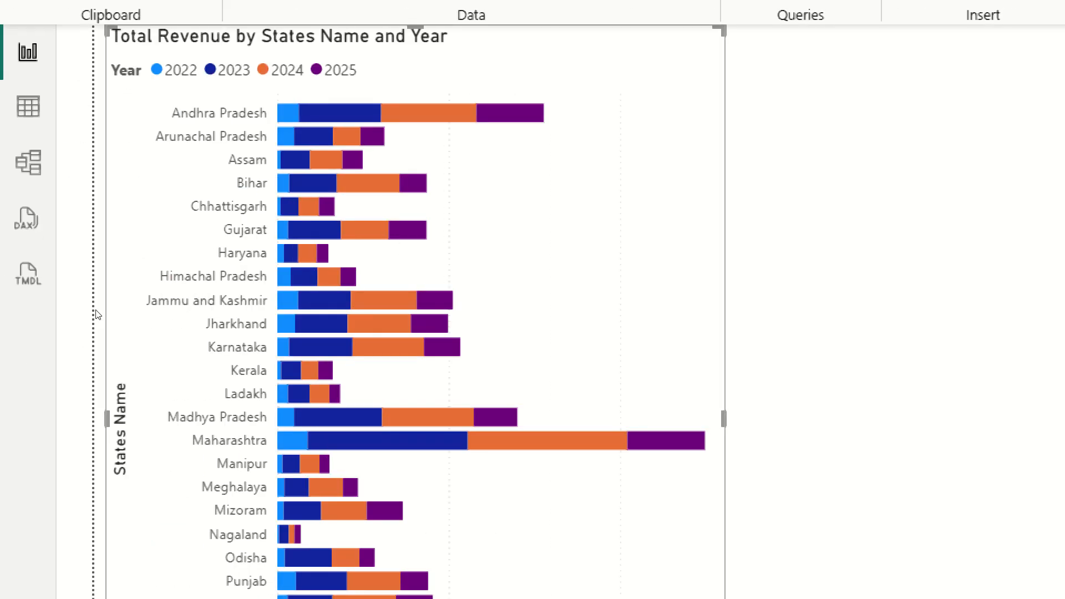
Turn on data labels and total labels in the bar chart's formatting.
mouse_move(290, 114)
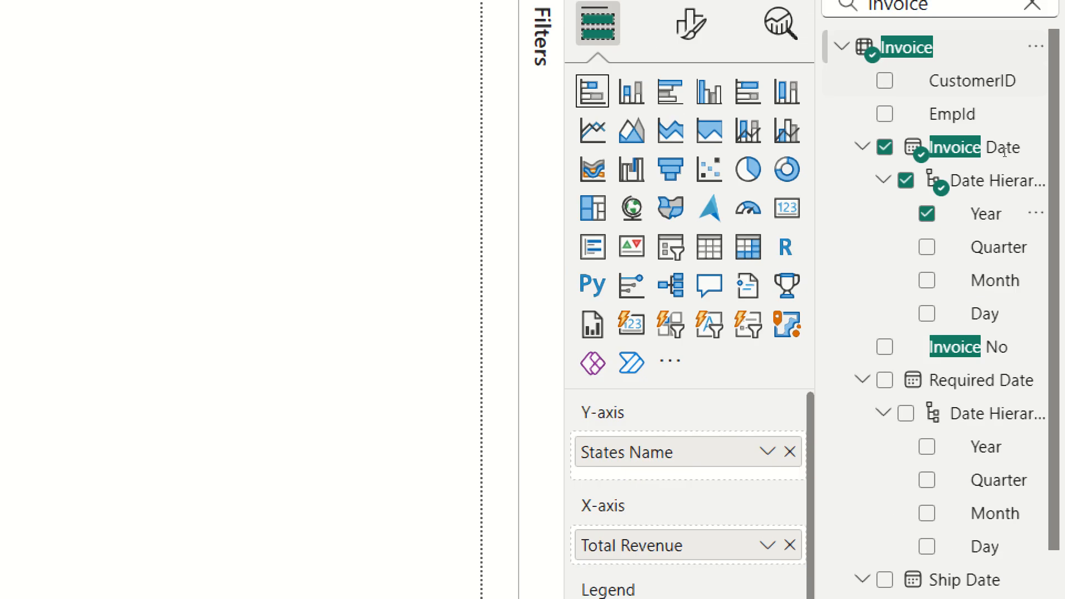
click(691, 77)
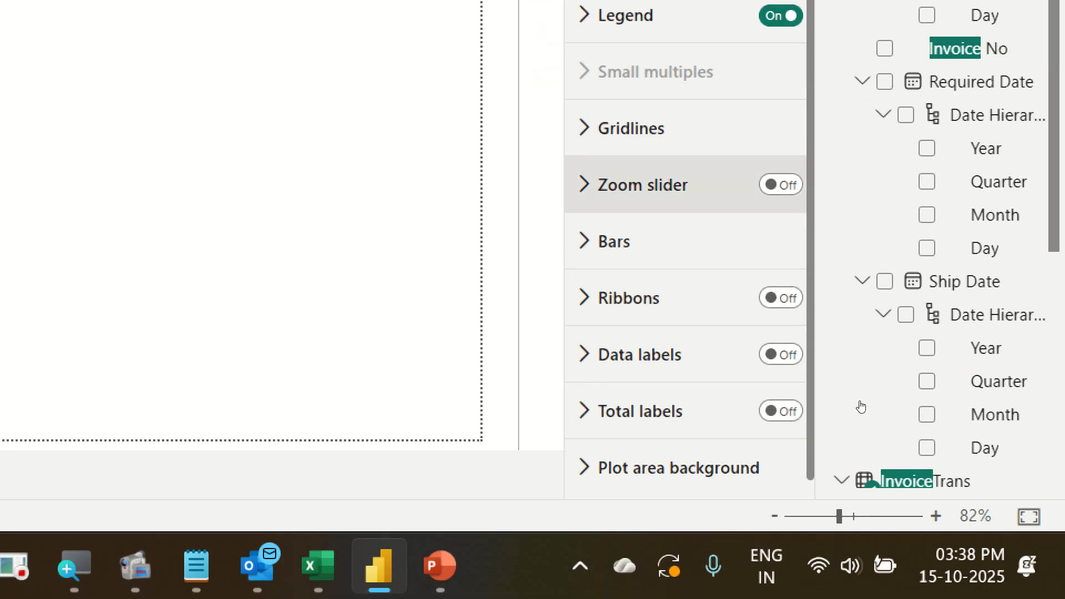
scroll(861, 406, down, 1)
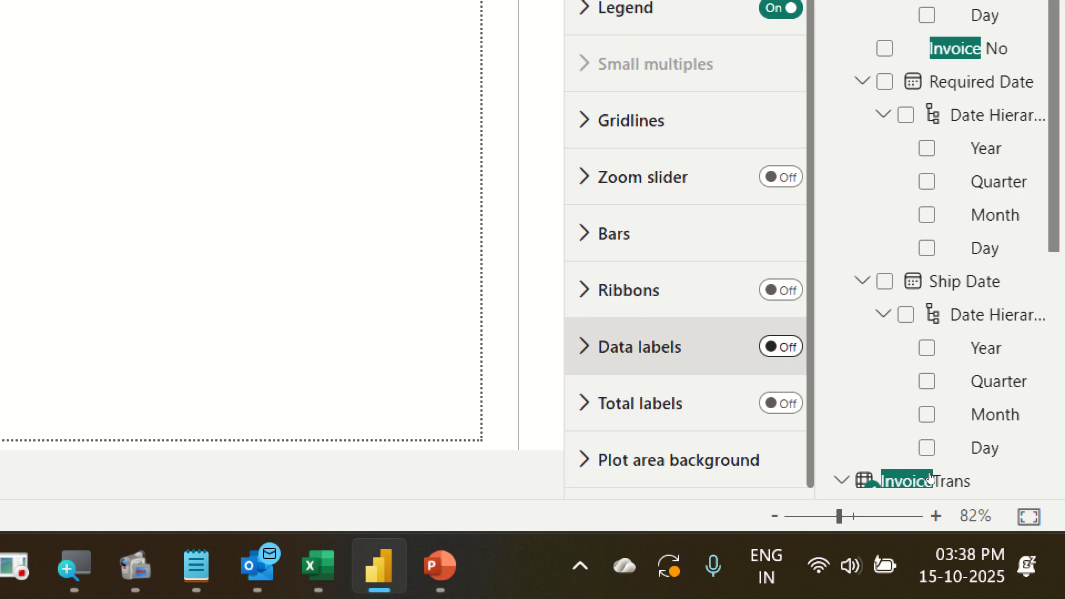
click(781, 346)
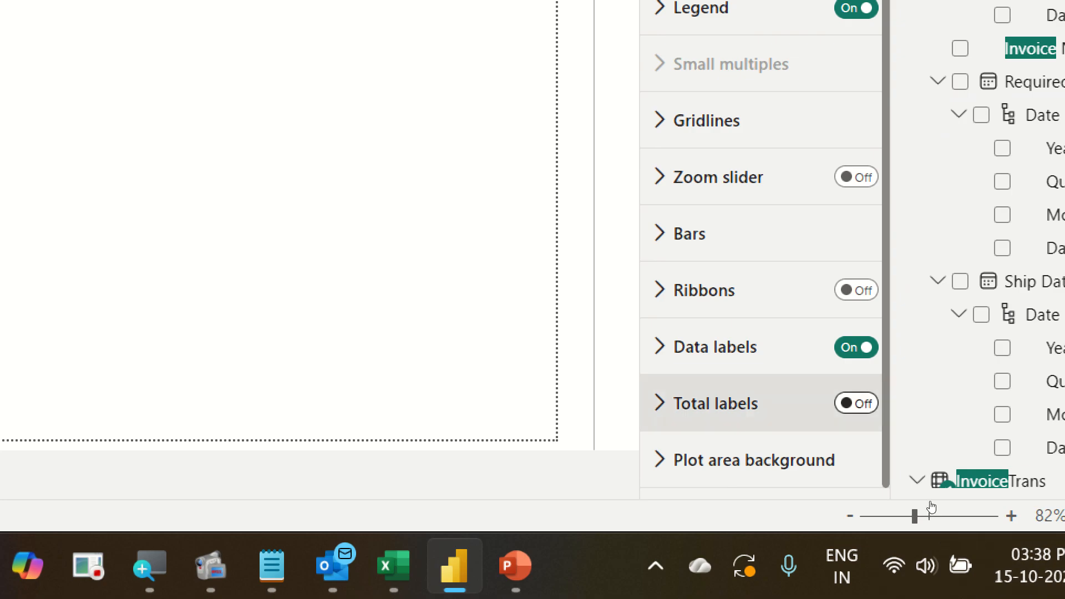
click(857, 404)
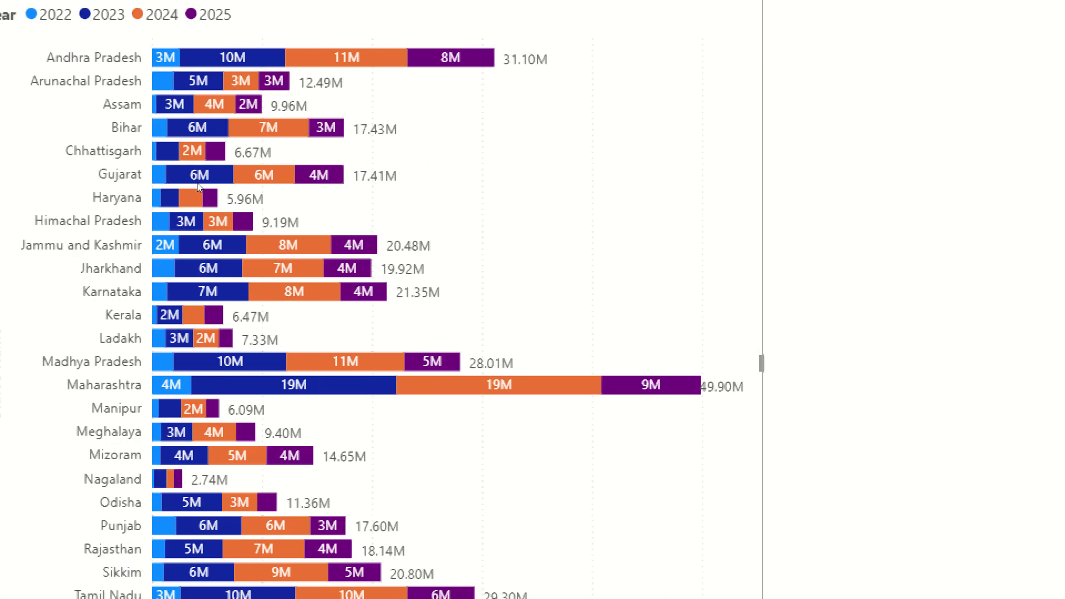
mouse_move(148, 157)
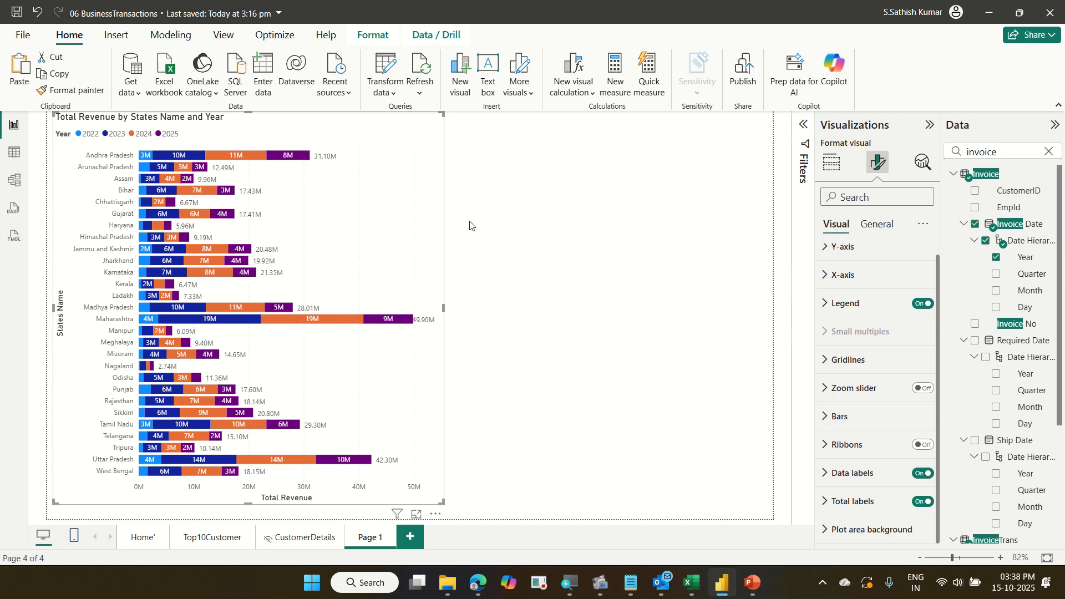
Try the chart without the Year legend, review its sort axis options, and restore Year to the Legend.
click(839, 168)
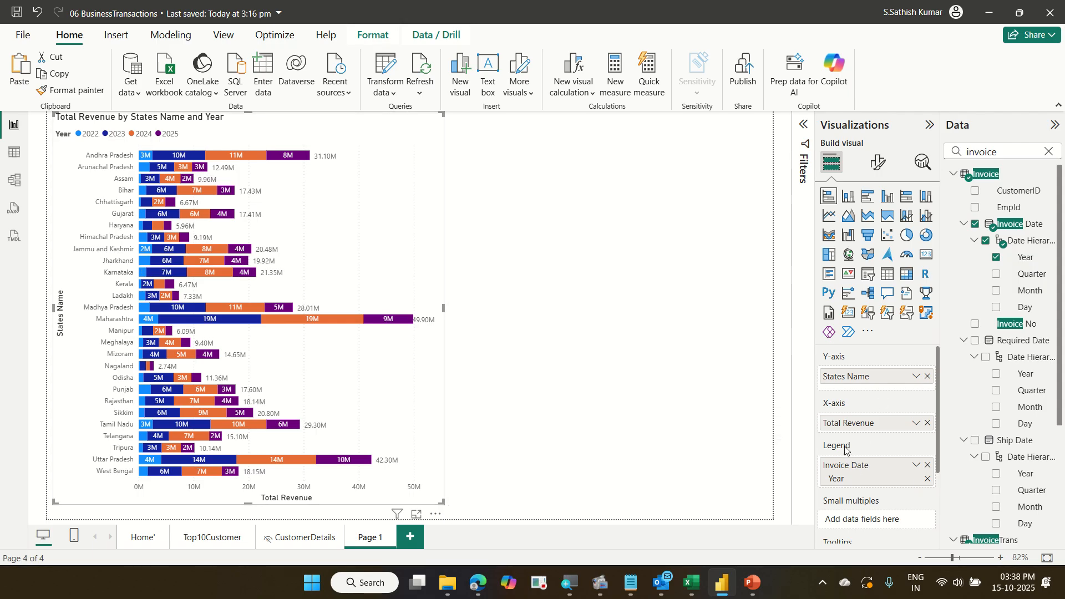
click(927, 466)
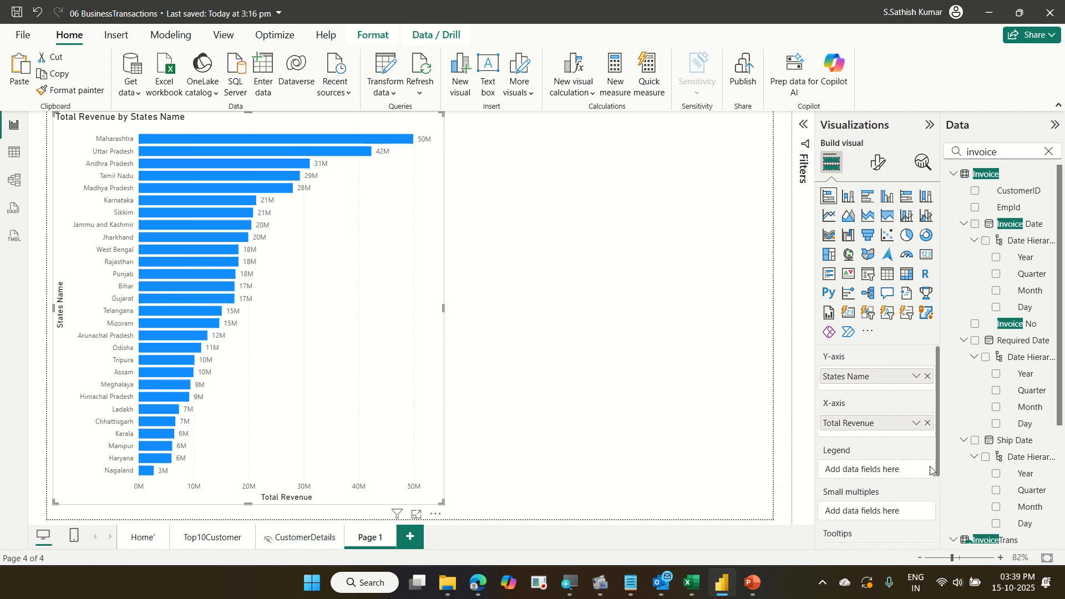
click(437, 516)
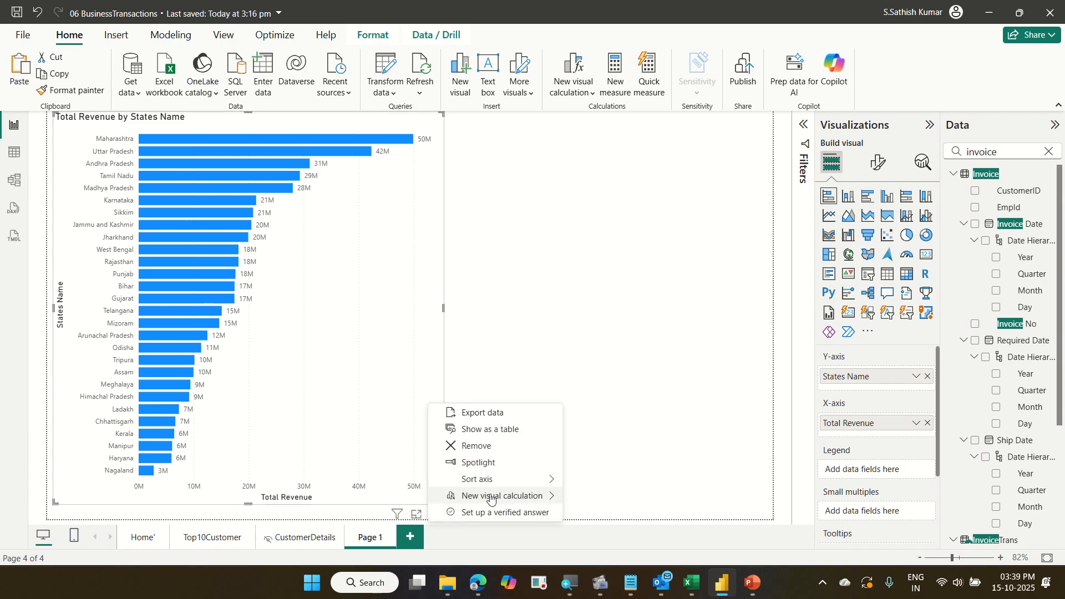
mouse_move(497, 483)
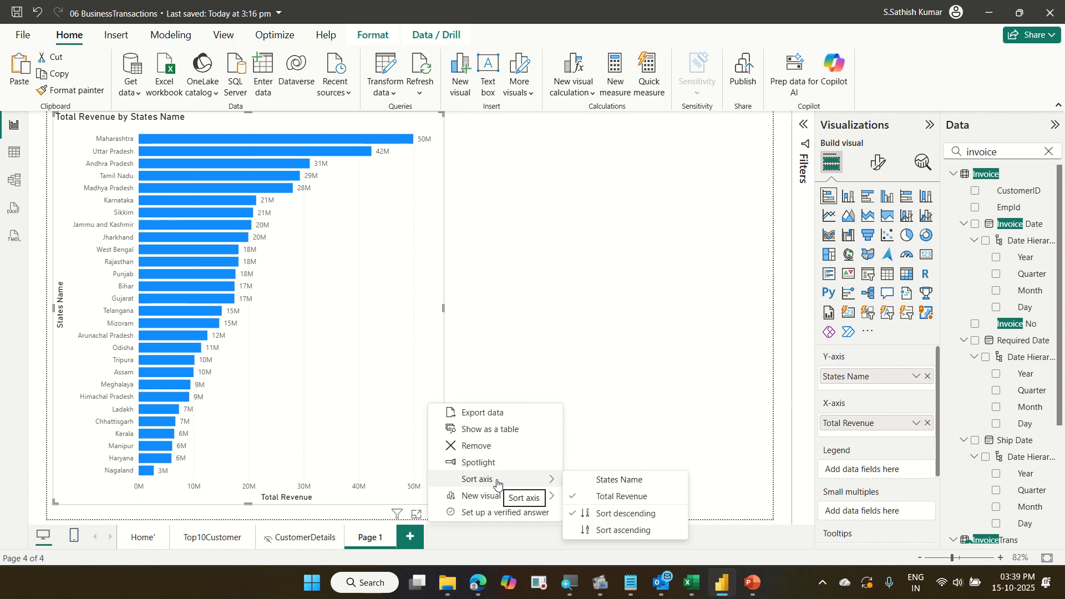
key(Escape)
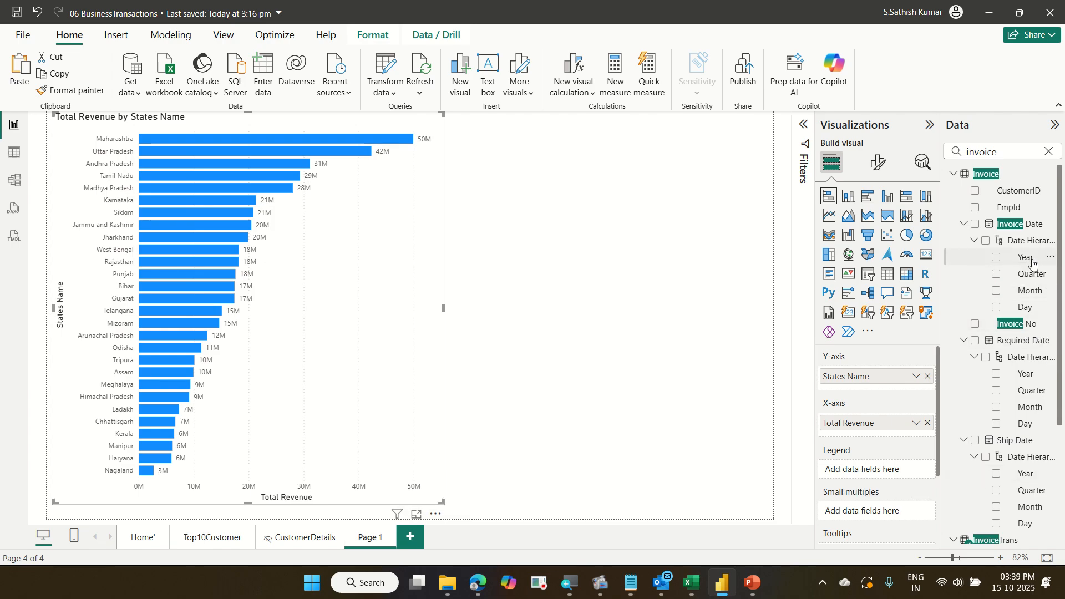
drag(1029, 258, 906, 471)
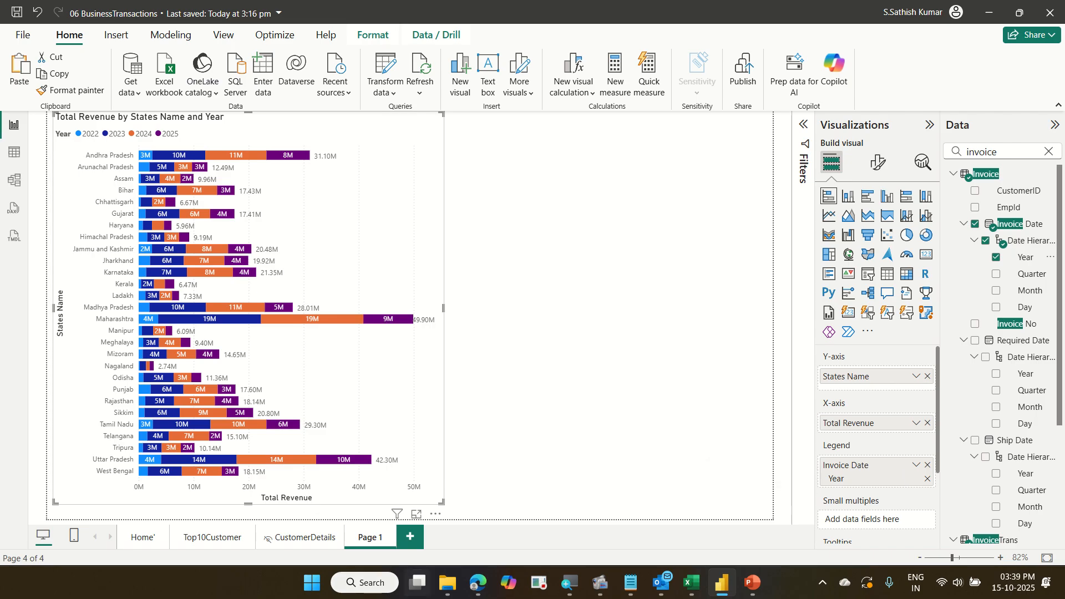
Switch to the Top10Customer page to inspect its visuals, then go back to Page 1.
click(214, 538)
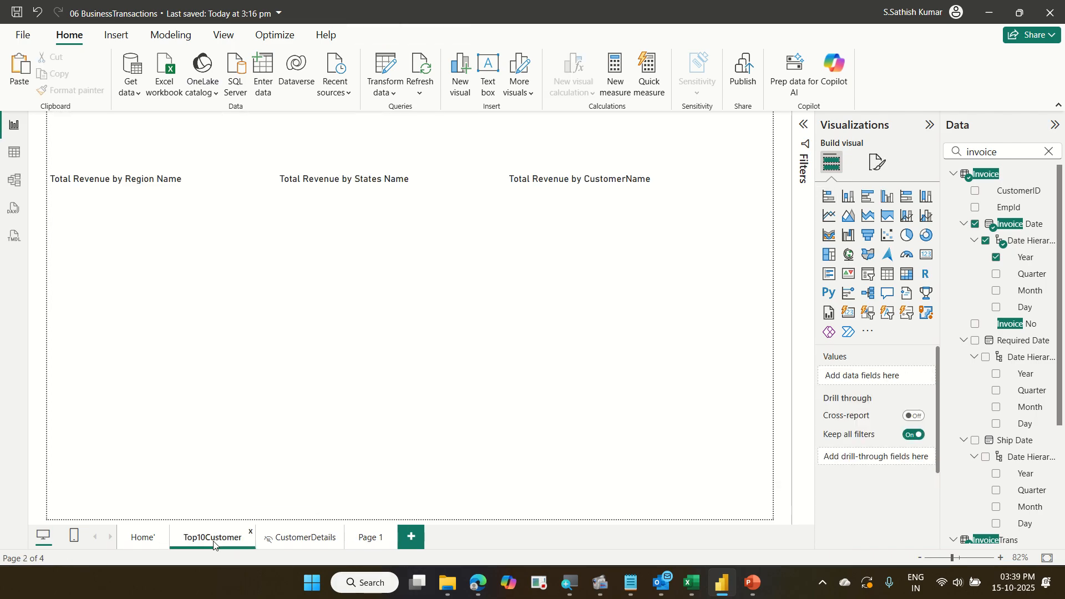
mouse_move(195, 276)
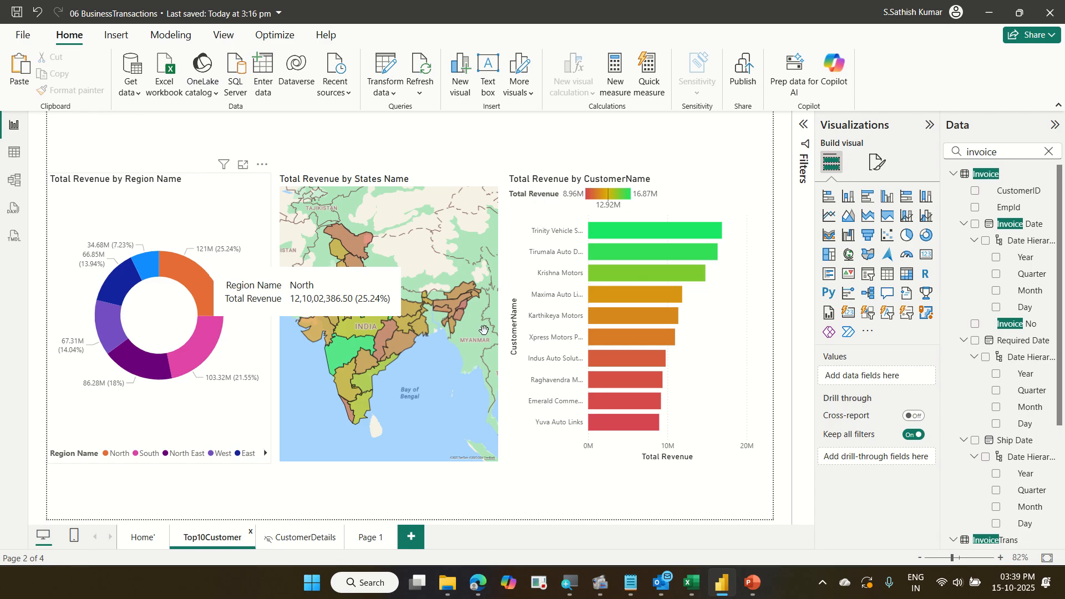
mouse_move(644, 222)
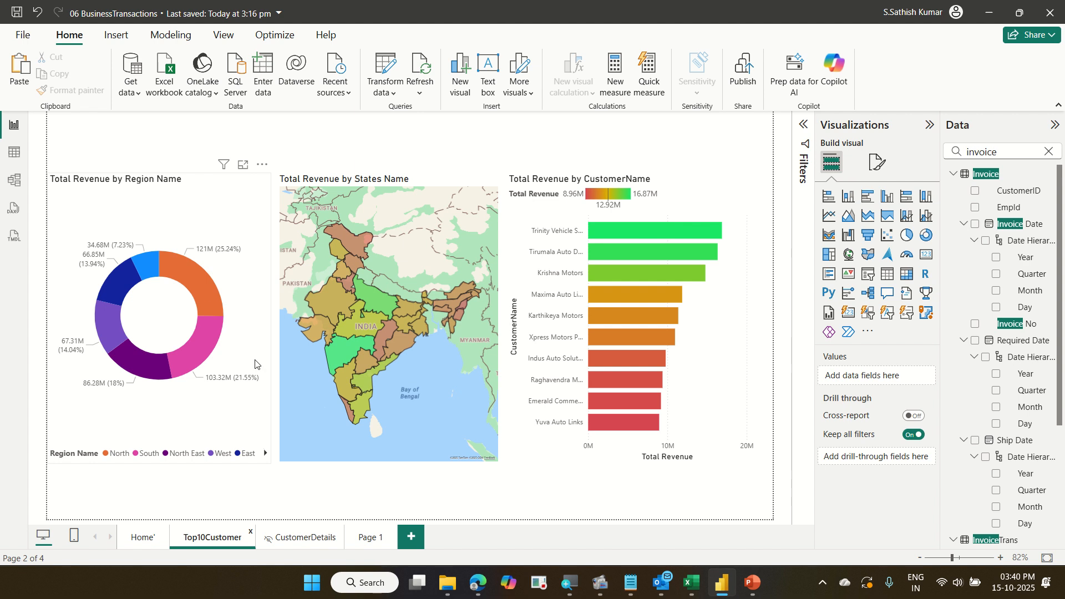
click(373, 542)
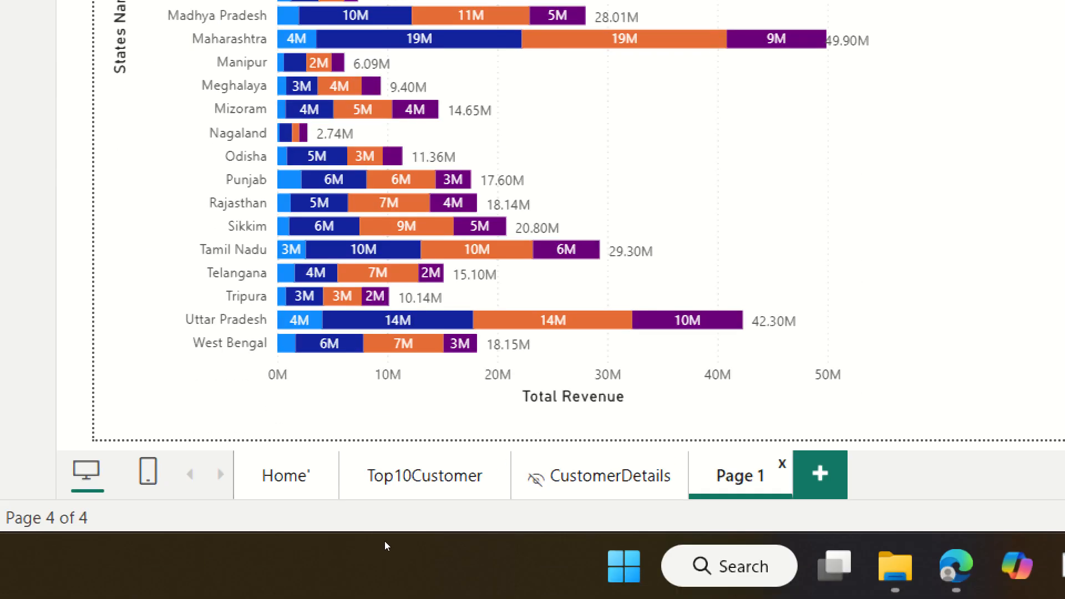
Rename Page 1 as StateWiseRevenue.
double_click(769, 482)
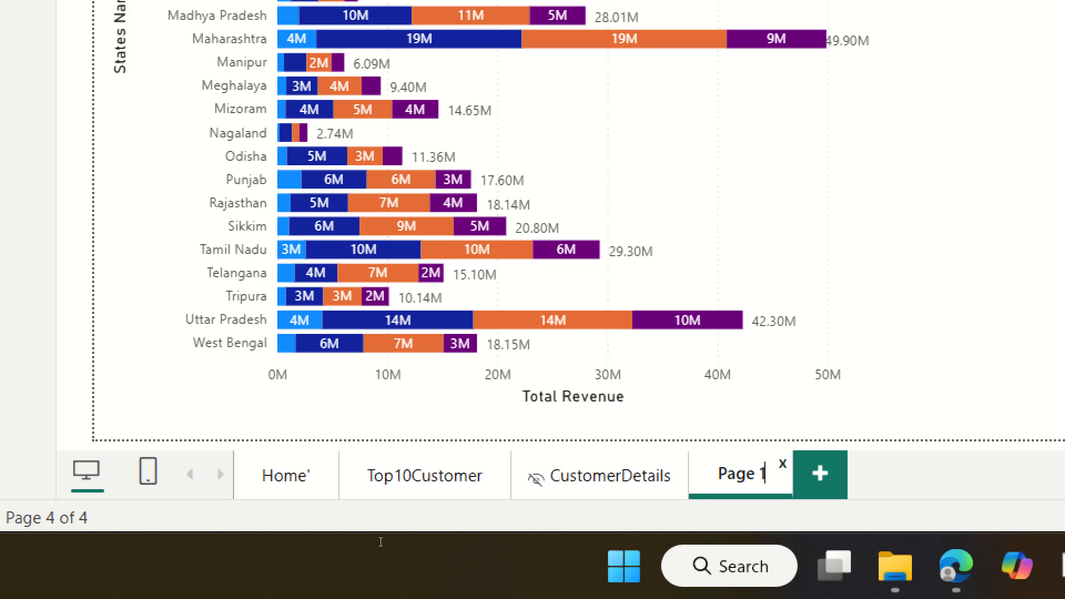
key(BackSpace)
key(BackSpace)
key(BackSpace)
key(BackSpace)
key(BackSpace)
key(BackSpace)
text(StateWiseRevenue)
key(Return)
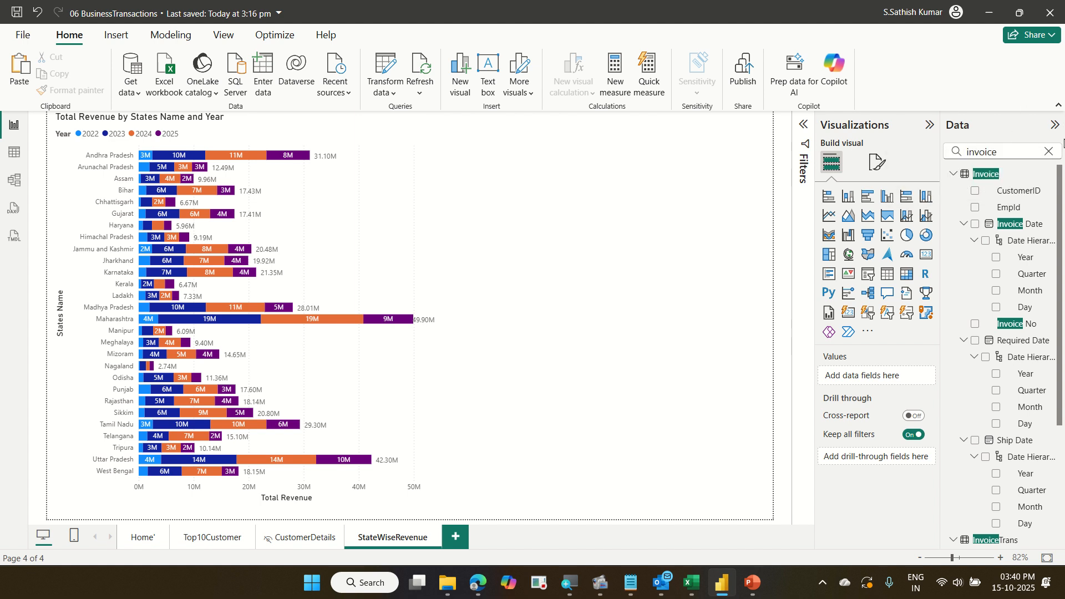
Clear the field search and browse the CustomerDetails, StateWiseRevenue and Top10Customer pages.
click(1048, 151)
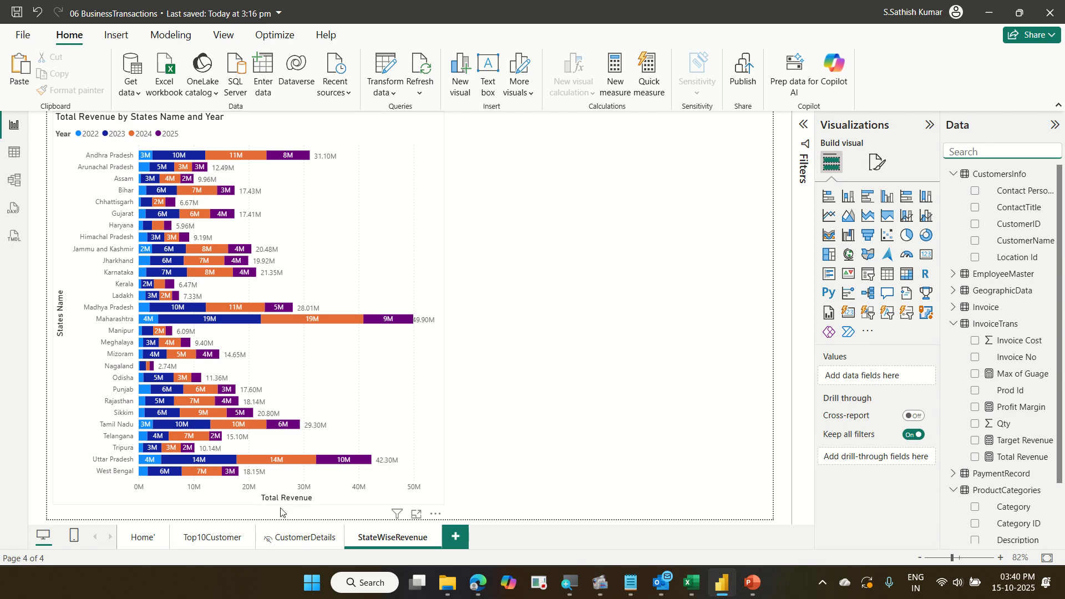
click(294, 537)
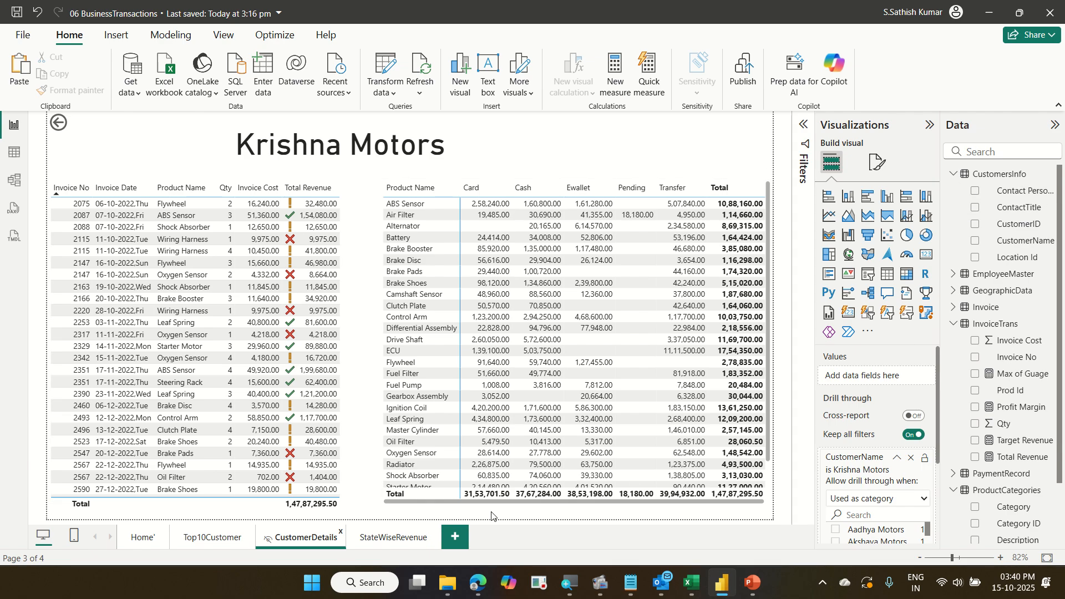
click(396, 536)
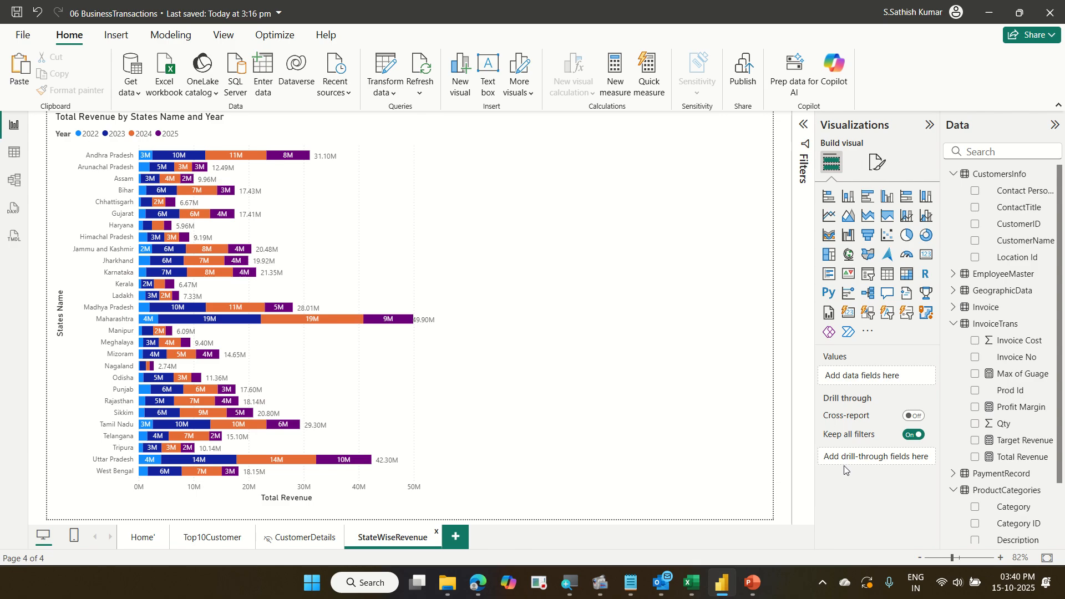
click(225, 538)
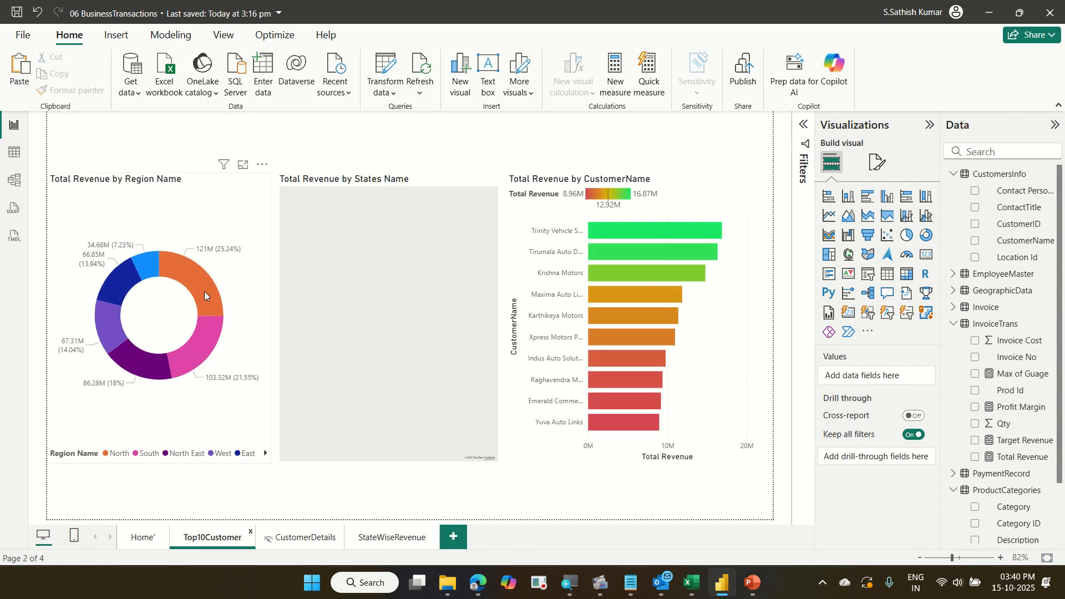
Add Region Name from RegionDetails as a drill-through field on the StateWiseRevenue page.
mouse_move(204, 291)
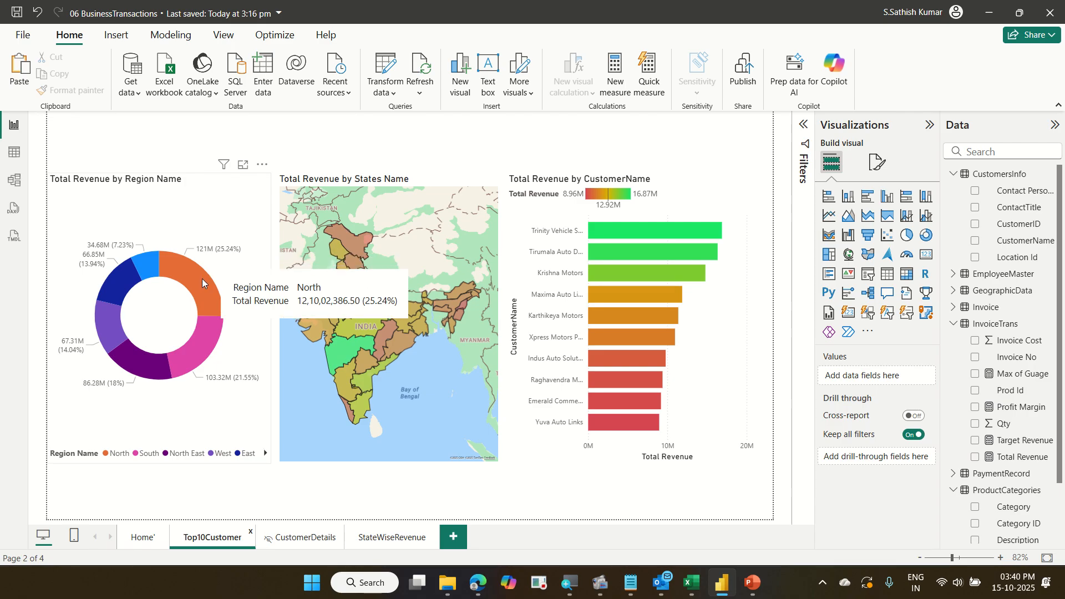
mouse_move(204, 330)
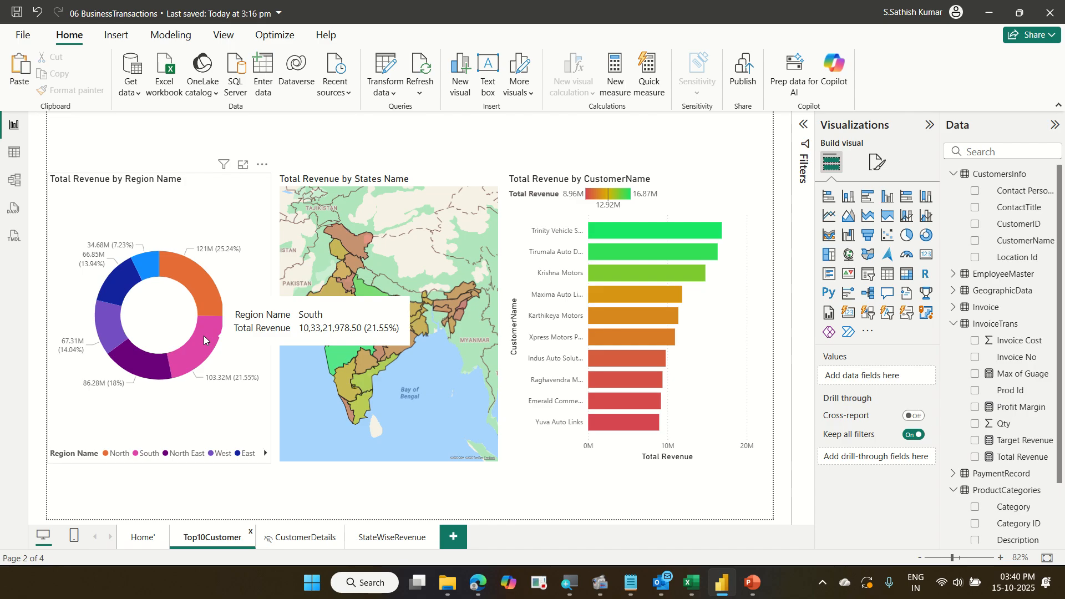
click(386, 538)
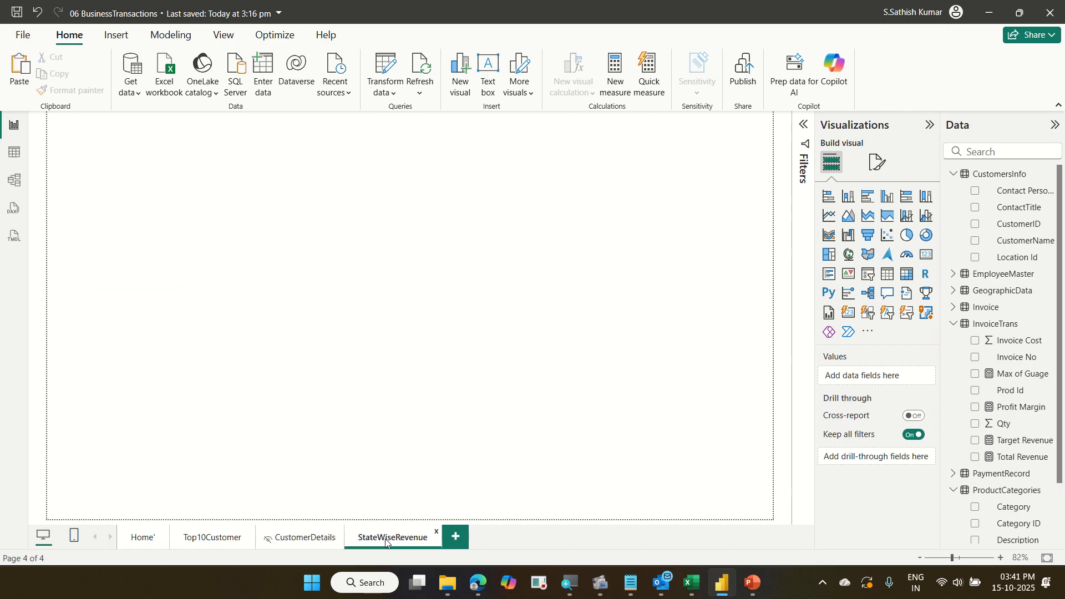
click(982, 153)
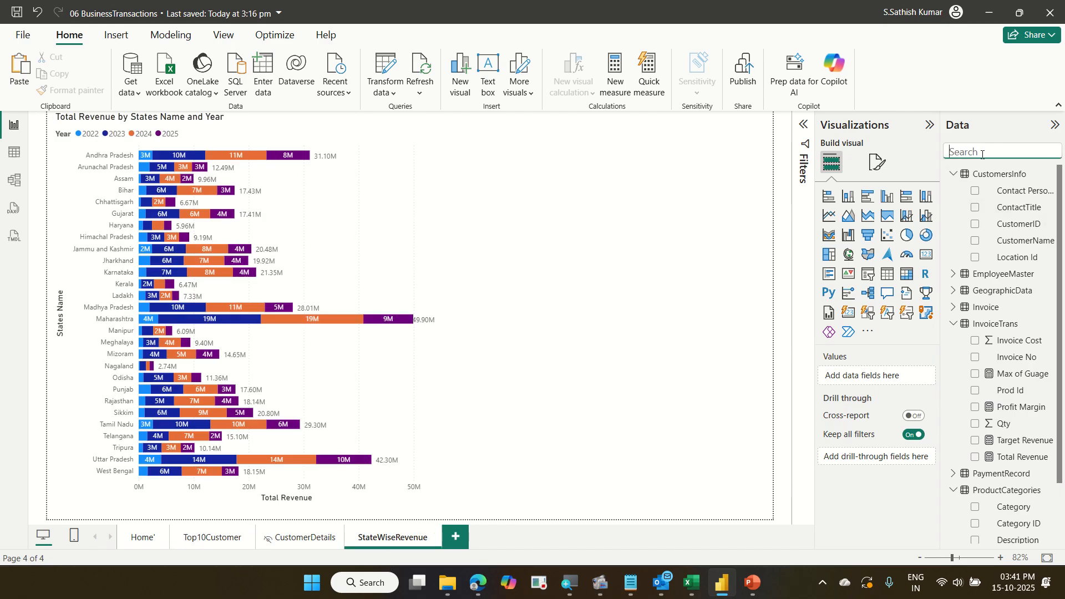
text(regio)
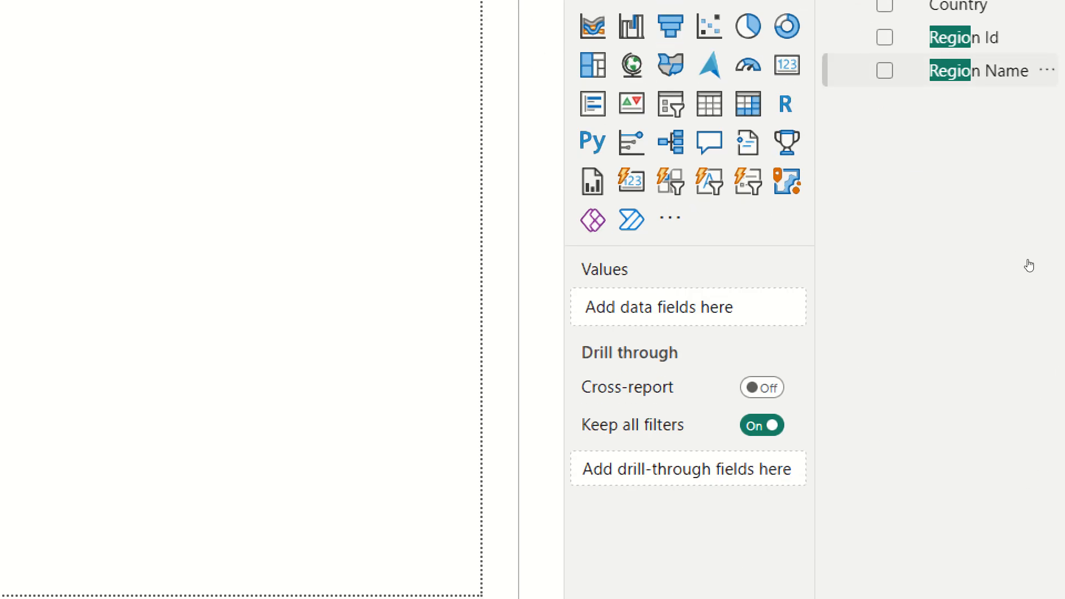
drag(1029, 265, 916, 466)
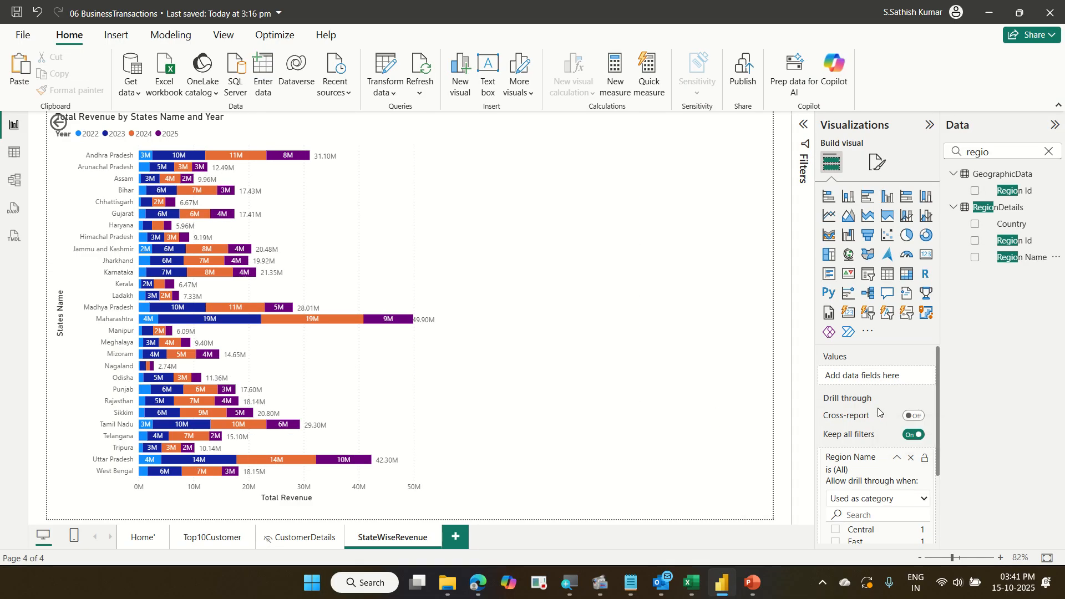
Open the region donut chart's context menu on the Top10Customer page to check its drill-through options.
click(220, 538)
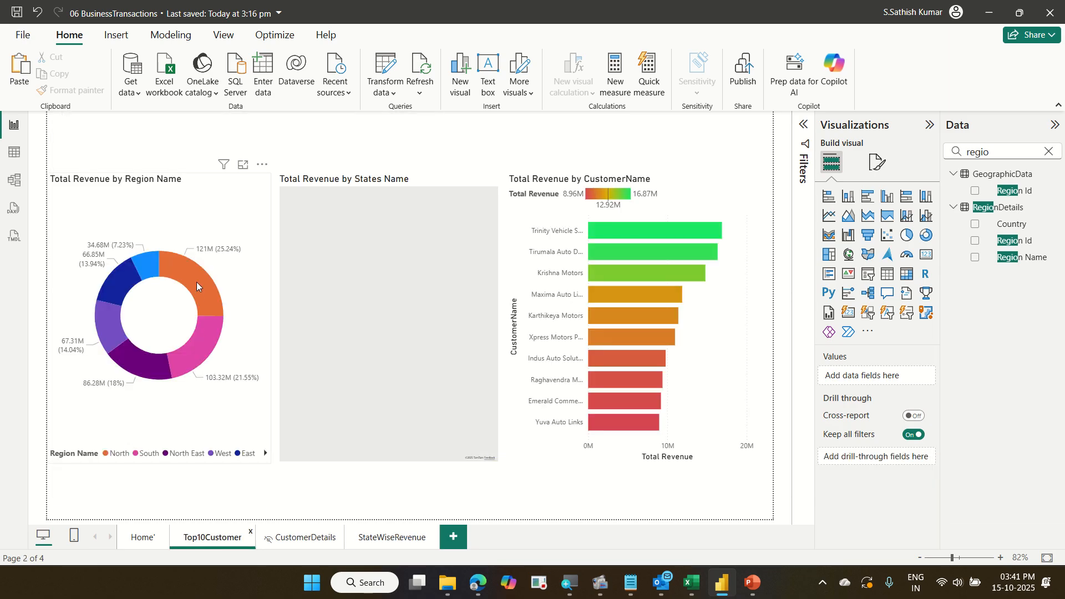
right_click(197, 283)
mouse_move(197, 284)
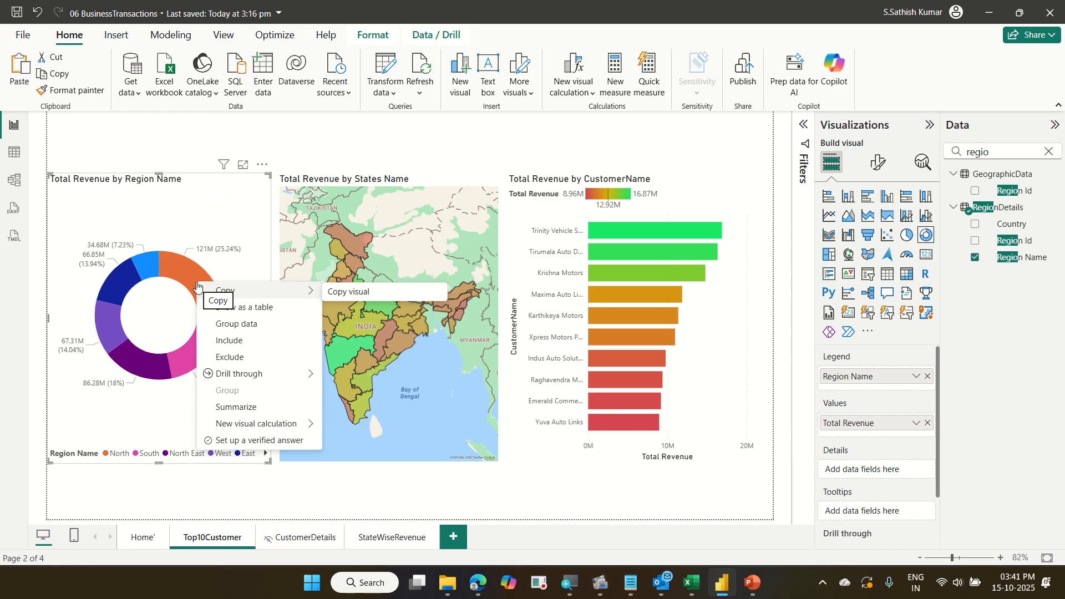
click(234, 212)
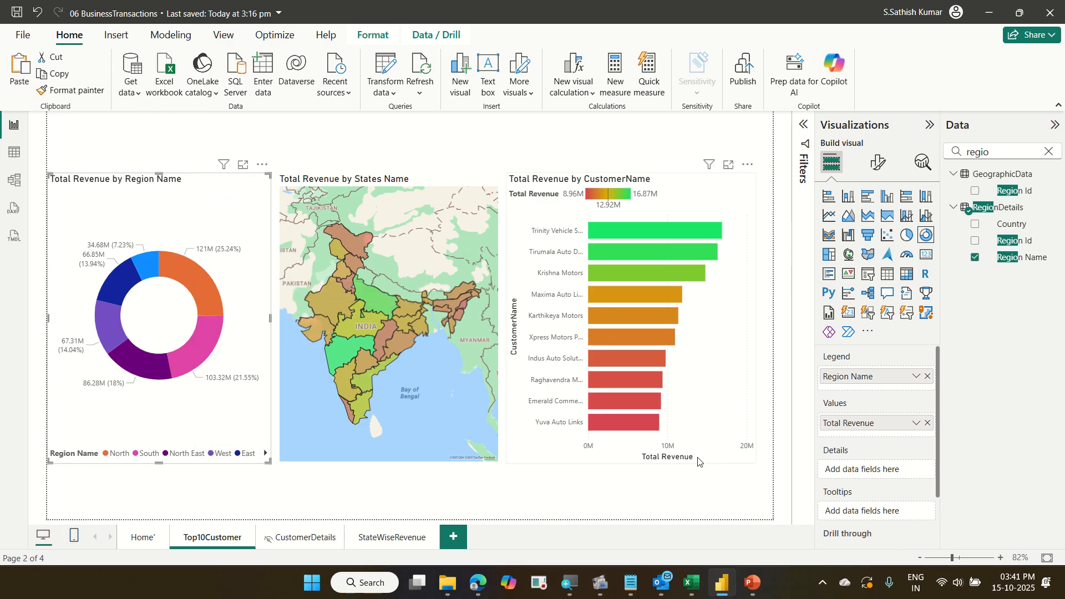
Turn on Allow use as tooltip in the StateWiseRevenue page's page information settings.
click(393, 537)
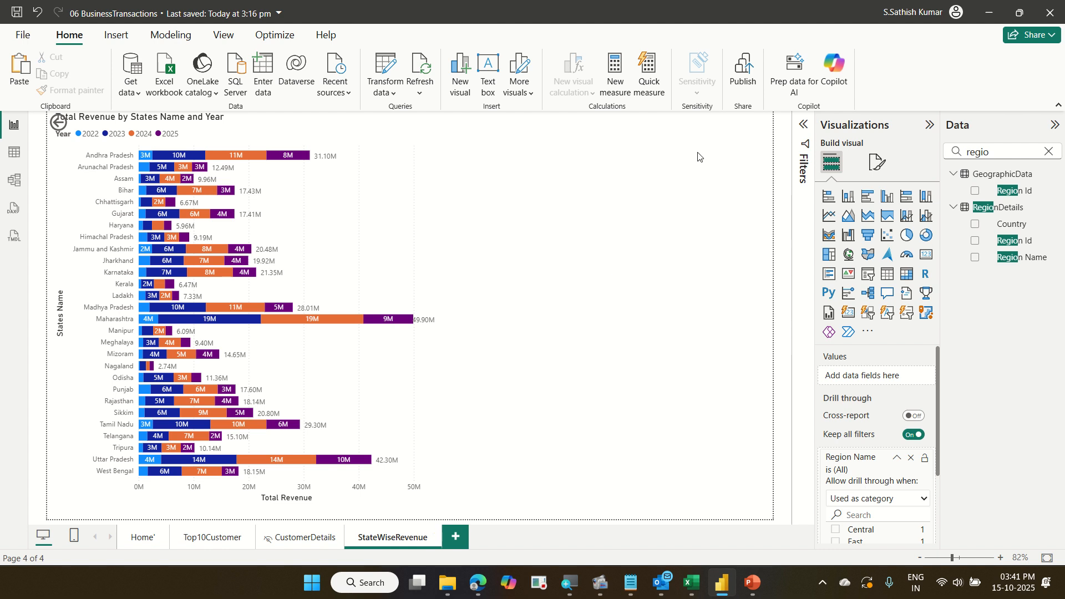
click(876, 173)
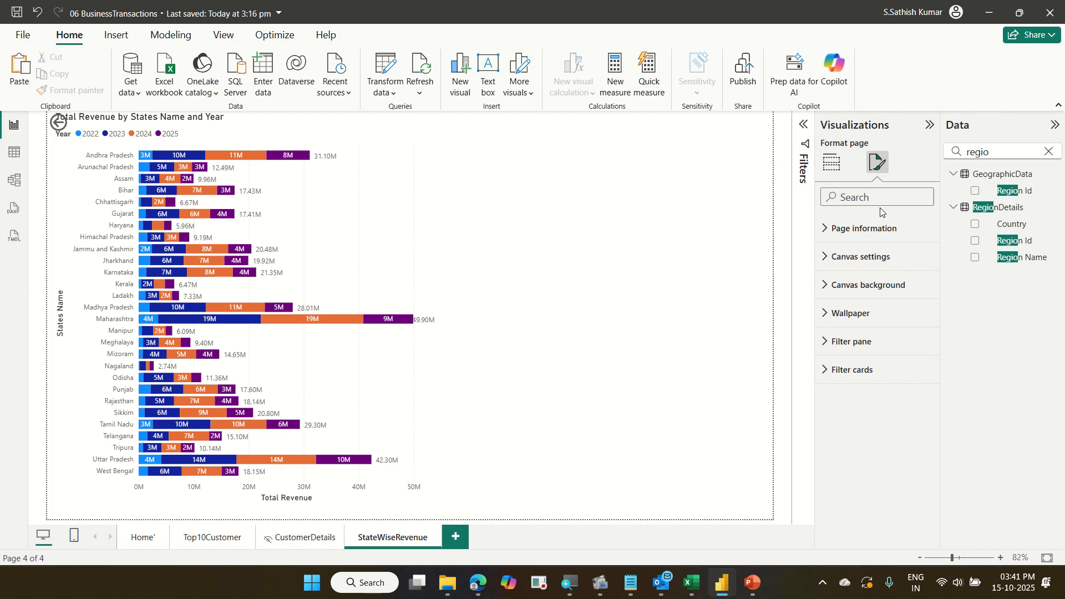
click(880, 229)
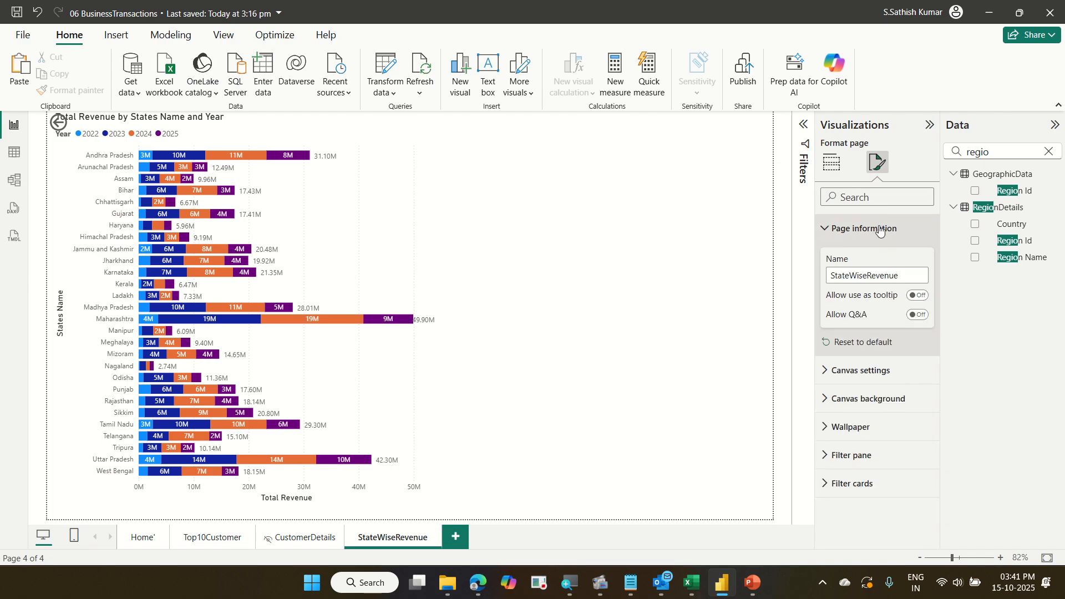
click(924, 301)
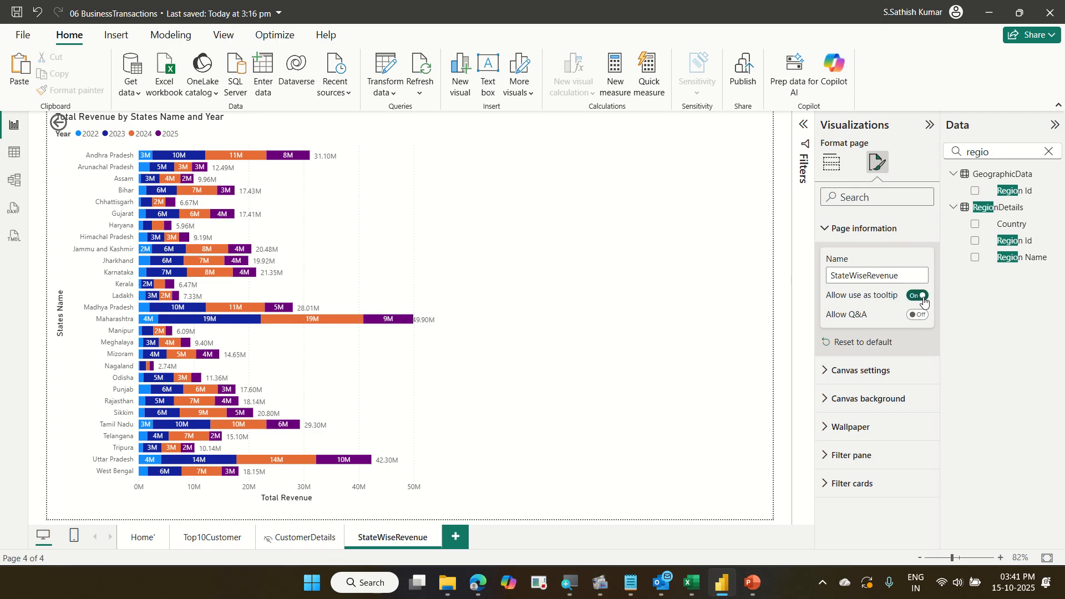
Hover over the region donut slices on the Top10Customer page to preview the state revenue tooltip.
click(210, 539)
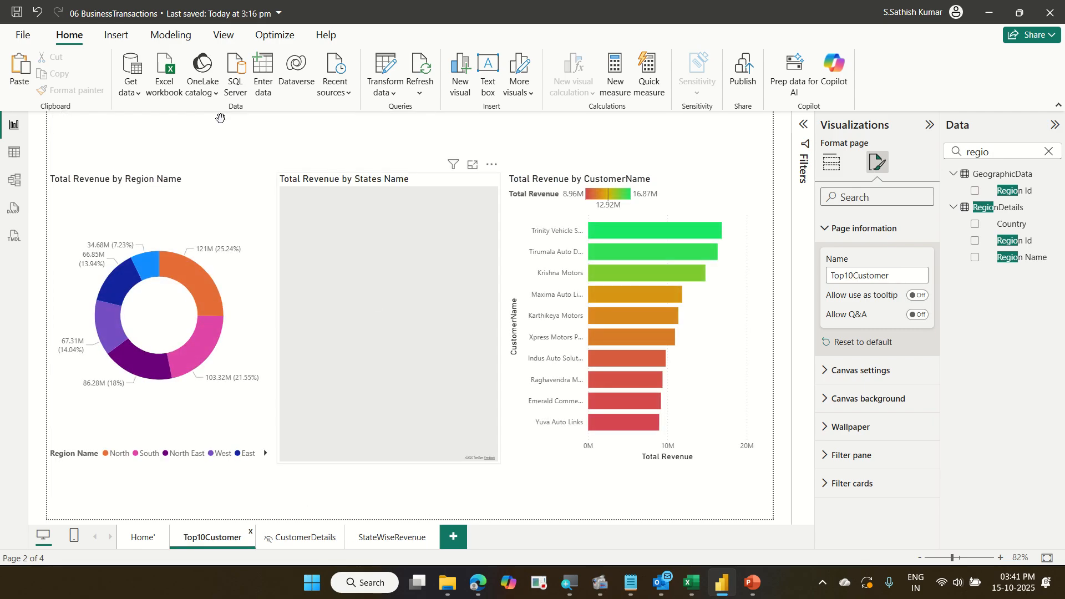
click(192, 268)
mouse_move(192, 269)
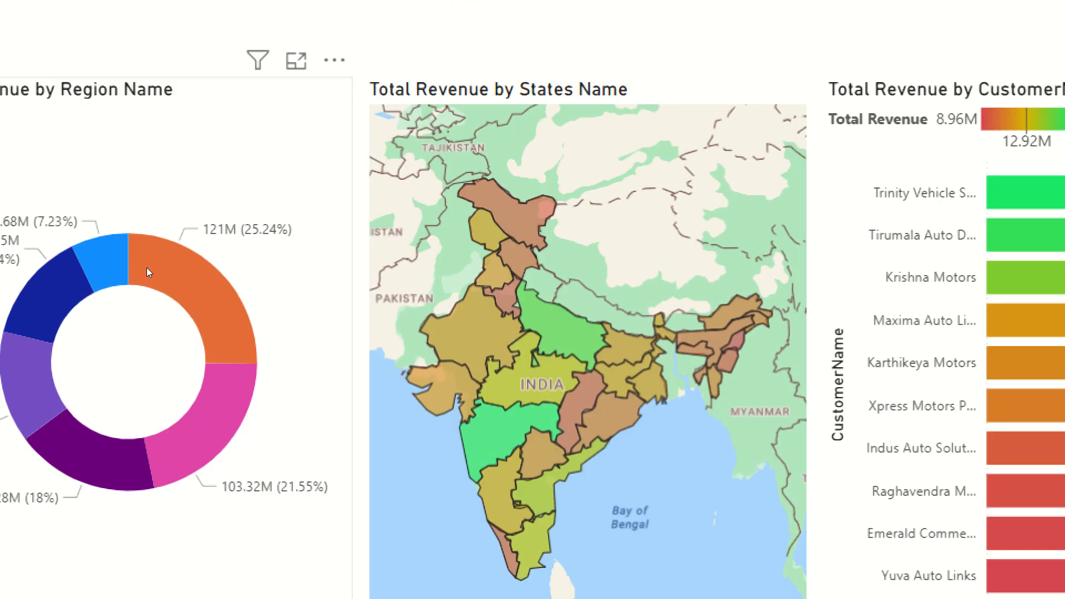
mouse_move(147, 267)
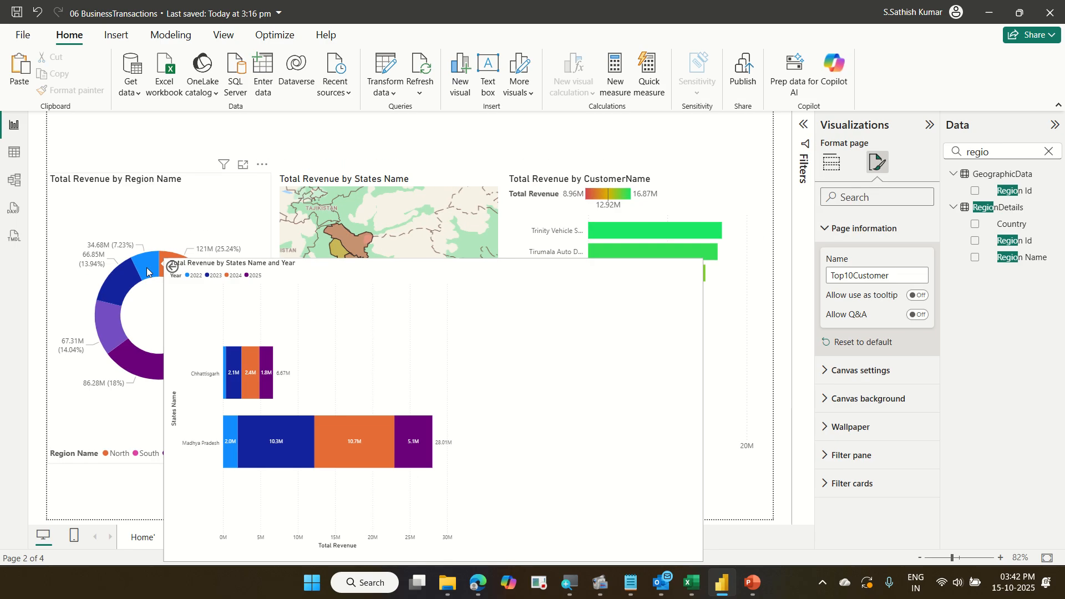
mouse_move(176, 265)
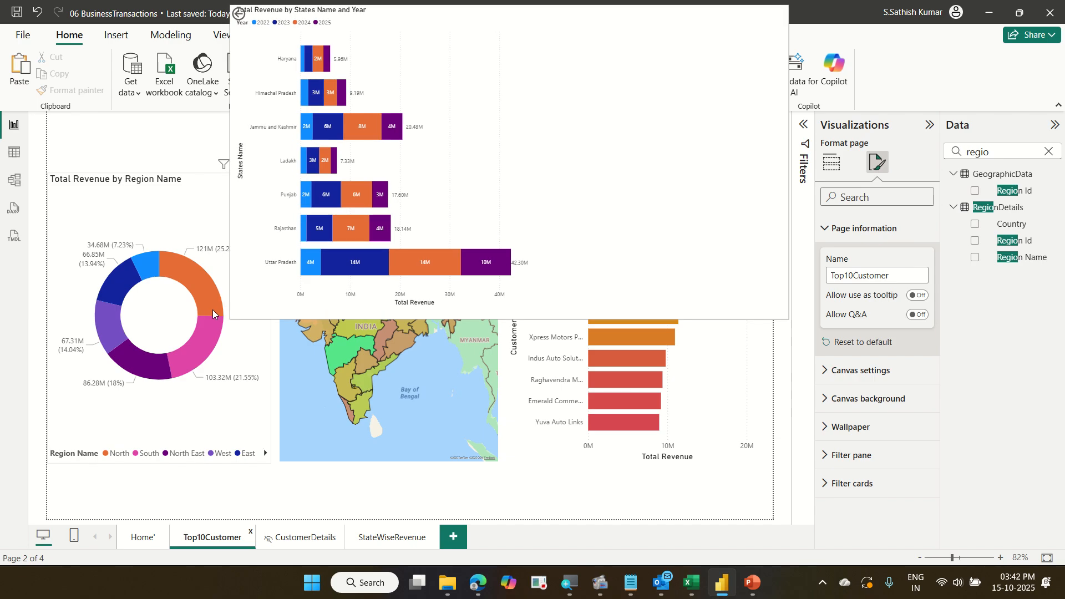
mouse_move(163, 370)
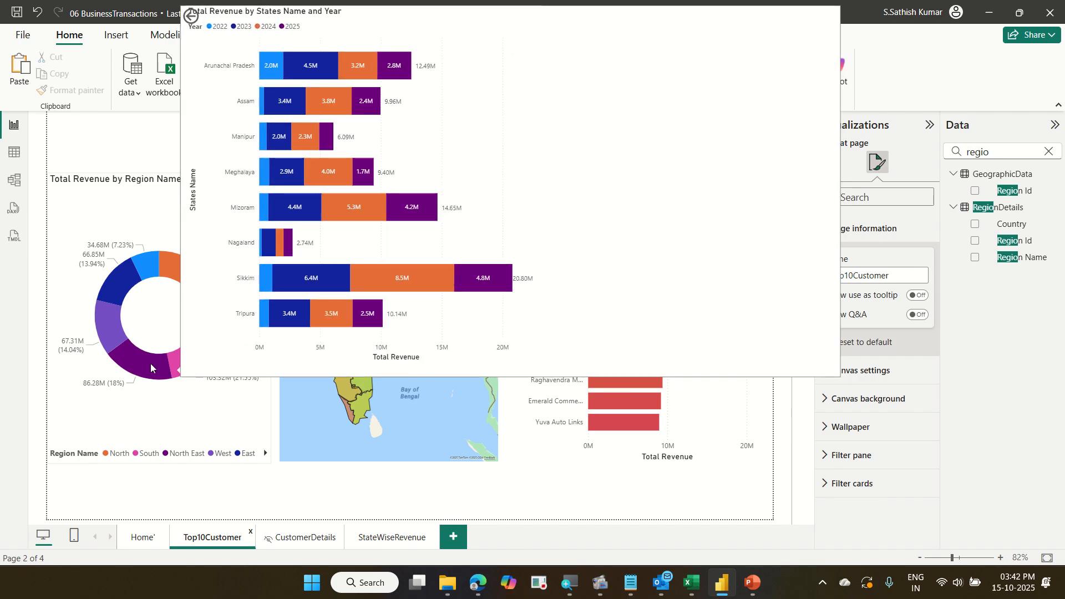
mouse_move(121, 288)
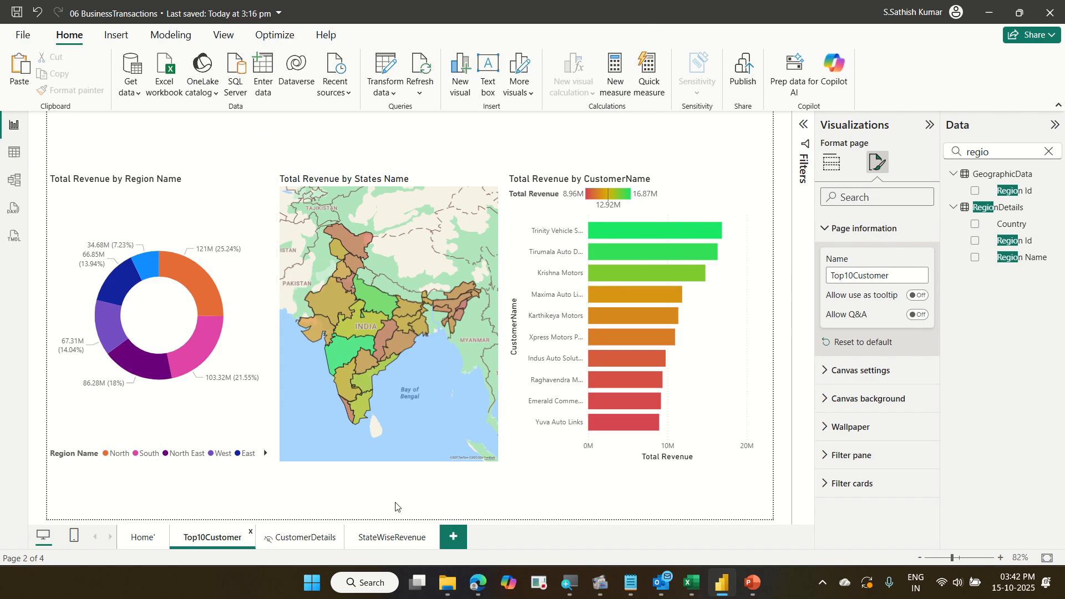
Add Region Name as a tooltip field on the StateWiseRevenue page and review its tooltip page setting.
click(389, 537)
drag(1050, 254, 890, 456)
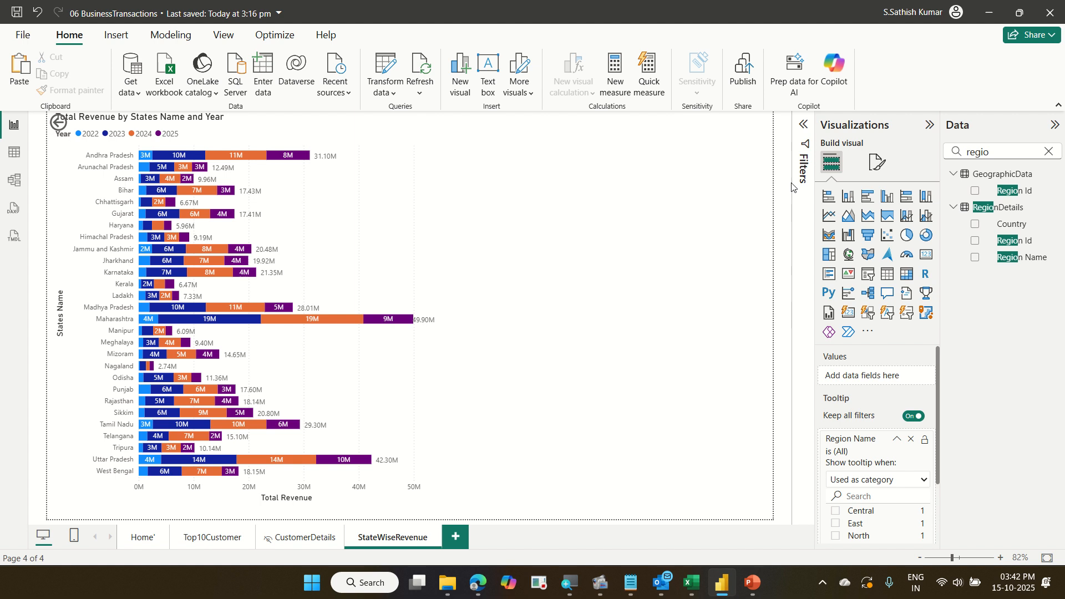
click(871, 163)
click(872, 227)
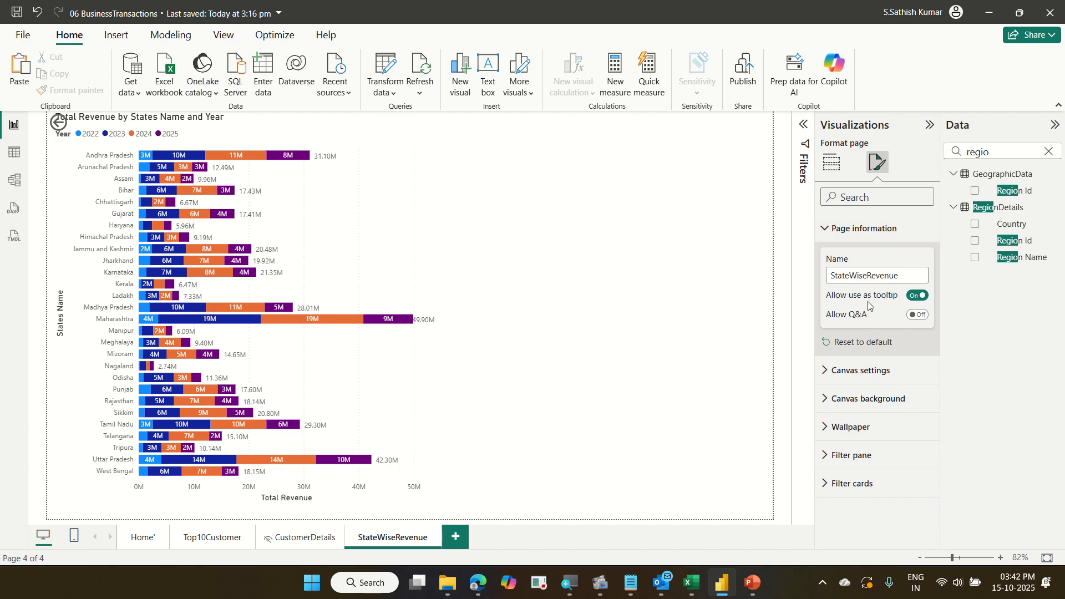
mouse_move(823, 286)
mouse_down()
mouse_move(928, 305)
mouse_move(904, 272)
mouse_move(936, 334)
mouse_up()
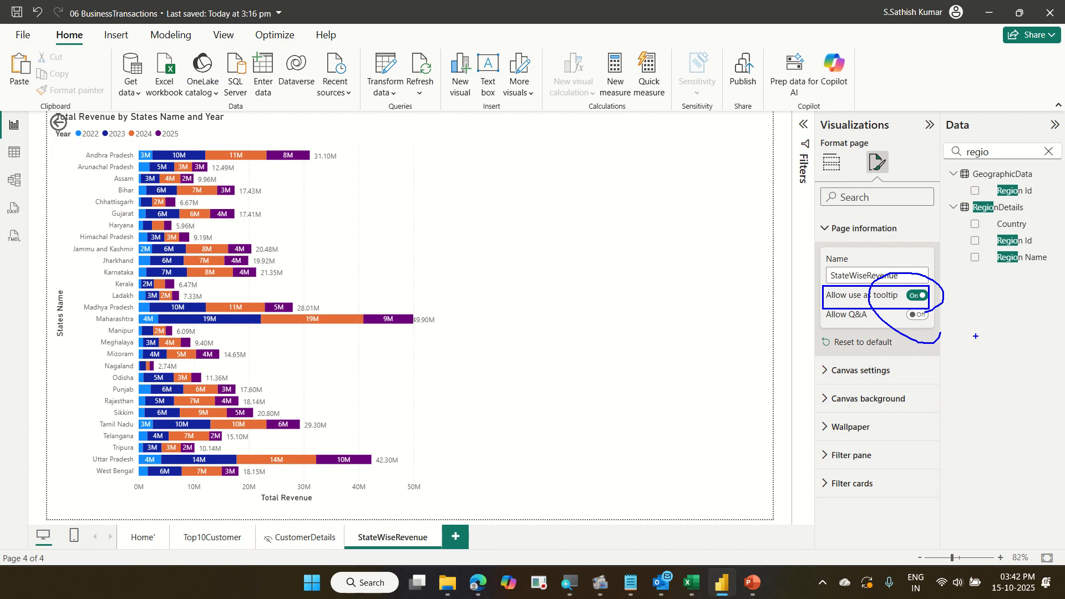
key(Escape)
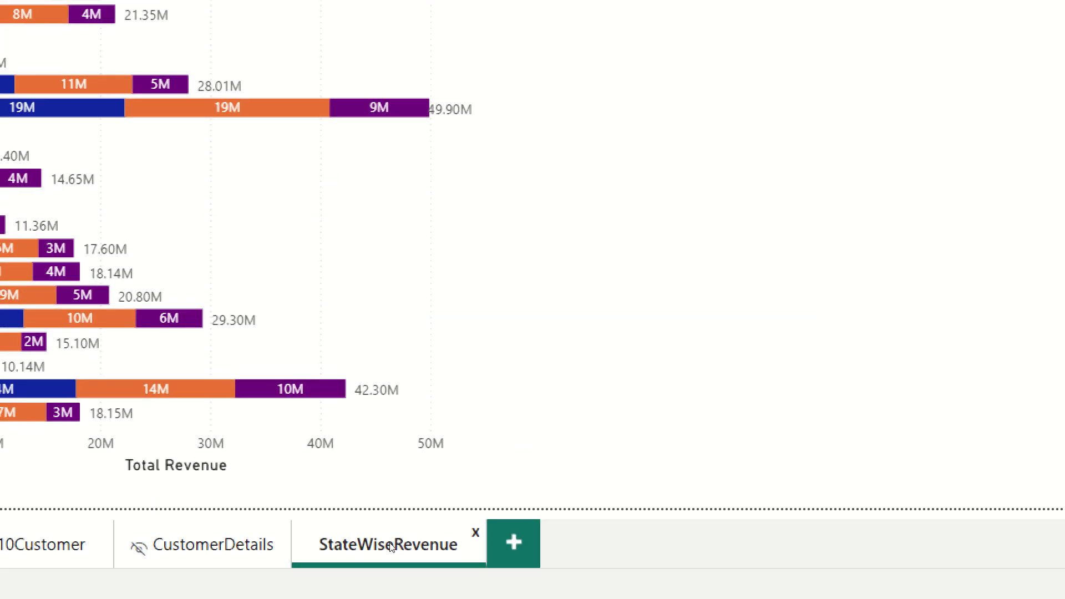
Hide the StateWiseRevenue page and return to the Home page.
right_click(391, 547)
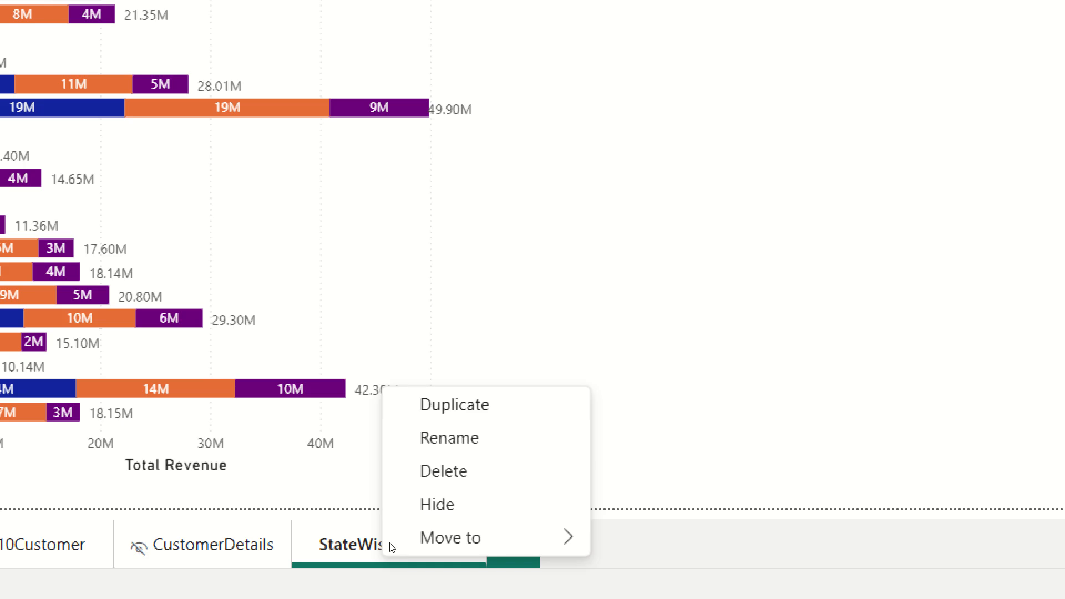
click(419, 504)
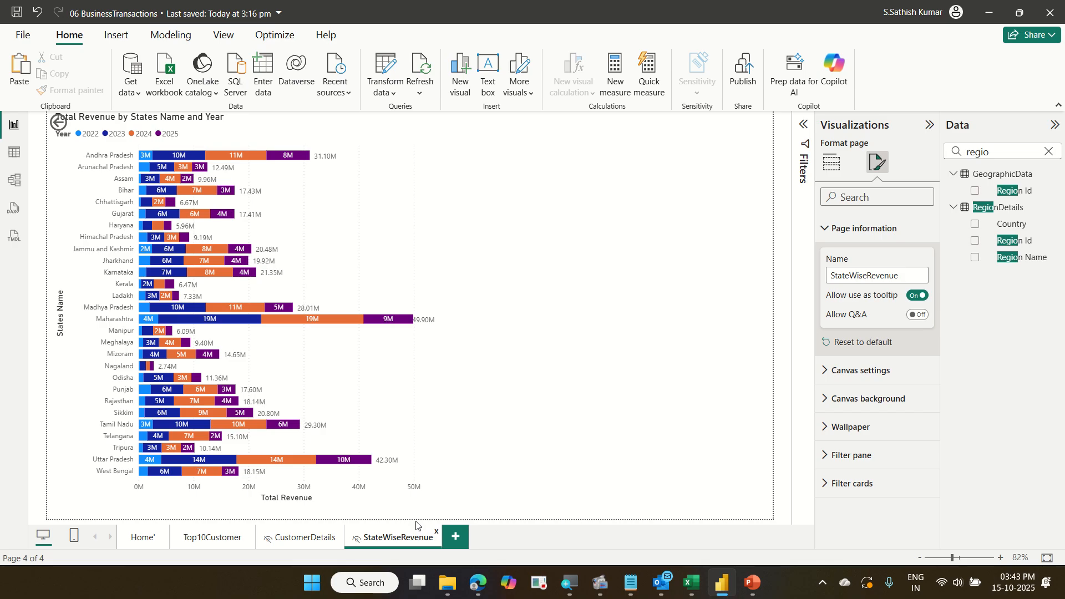
click(142, 544)
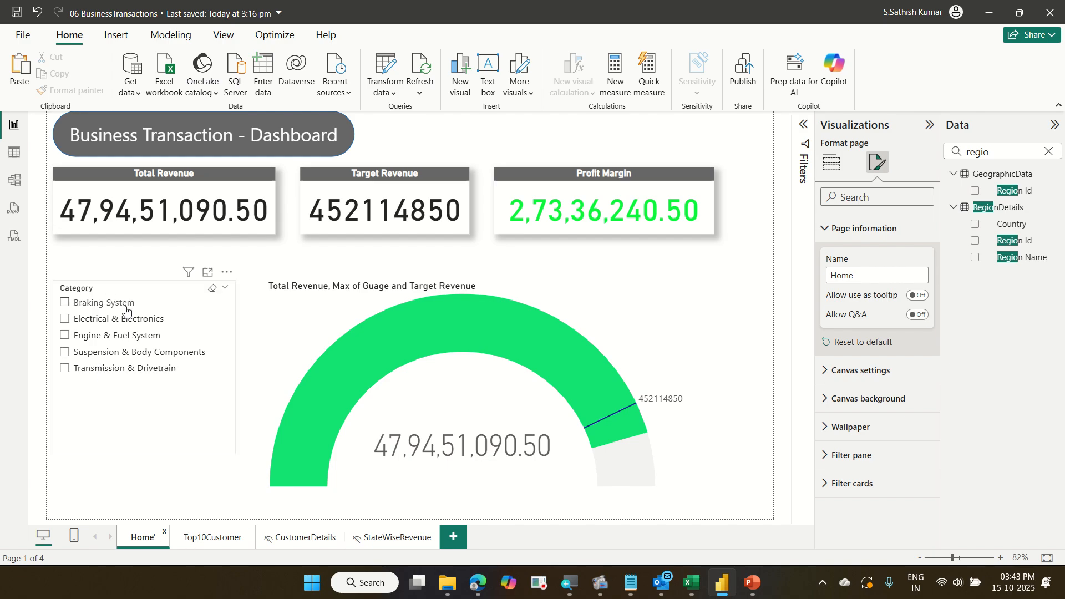
Save the report and publish it to My workspace, replacing the existing dataset.
click(758, 90)
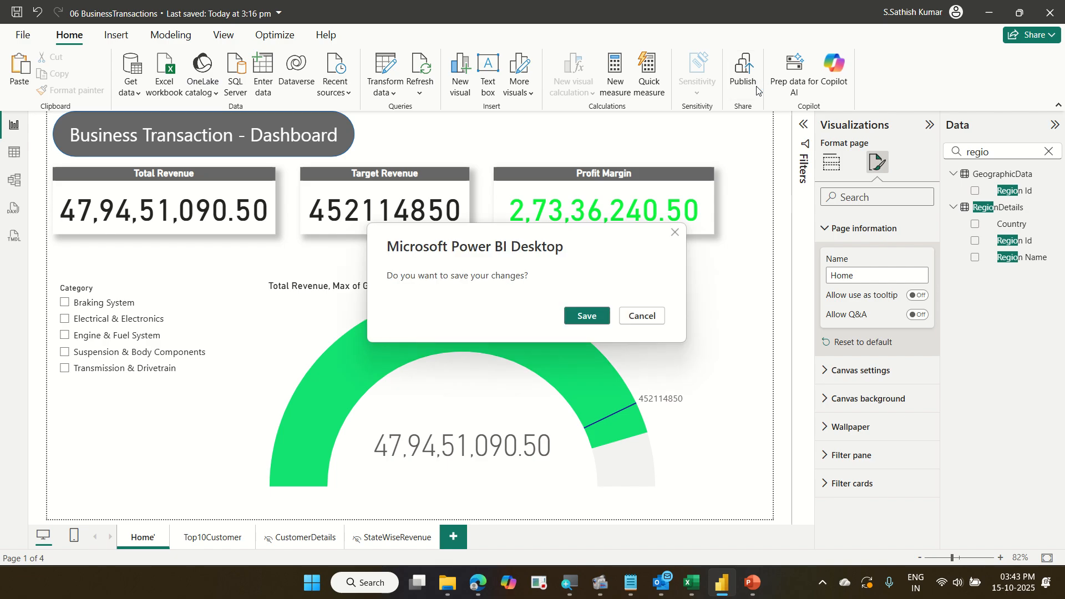
click(582, 326)
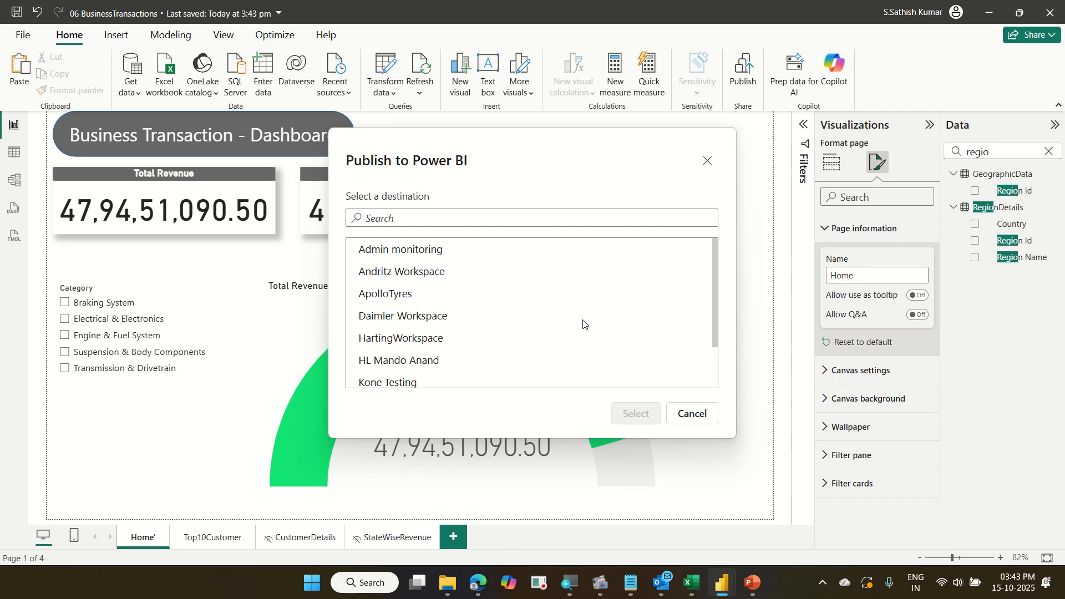
scroll(582, 325, down, 2)
click(429, 351)
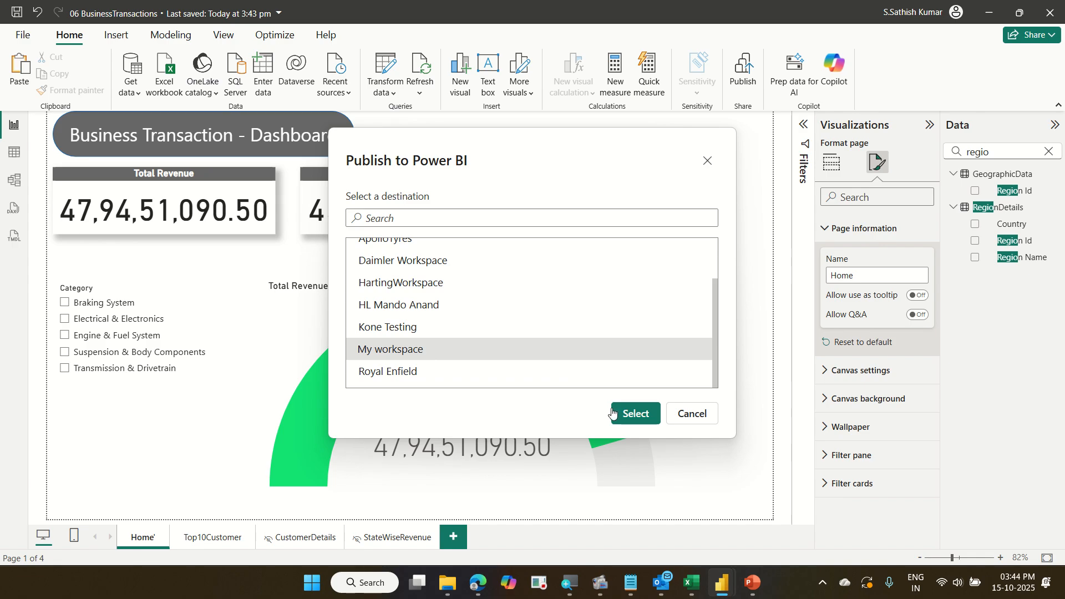
click(638, 415)
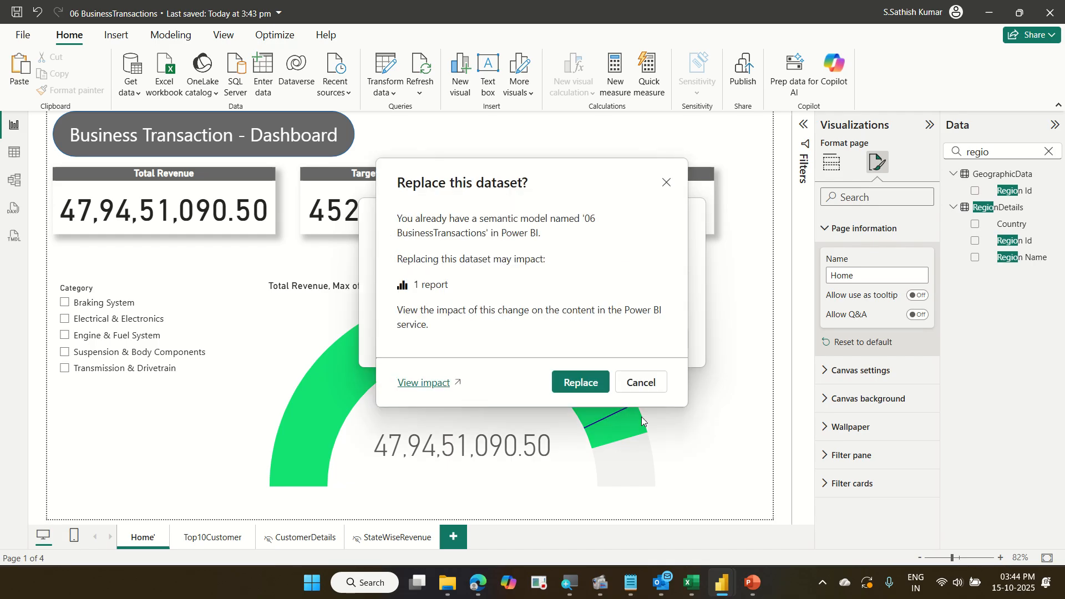
click(589, 384)
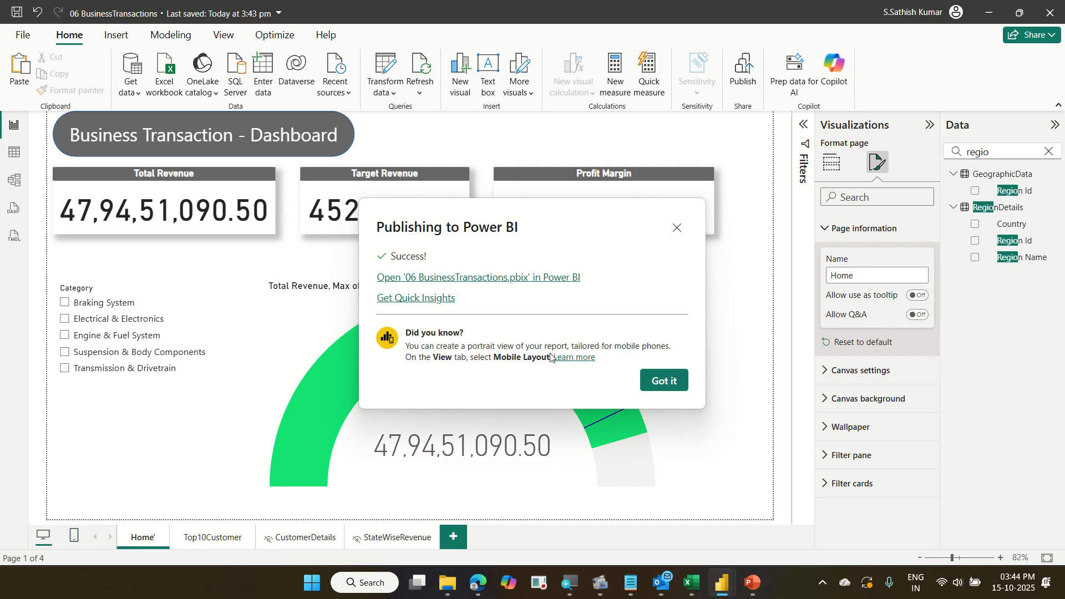
Open the published report online and hover the Top10Customer region donut to preview the state tooltip.
click(480, 287)
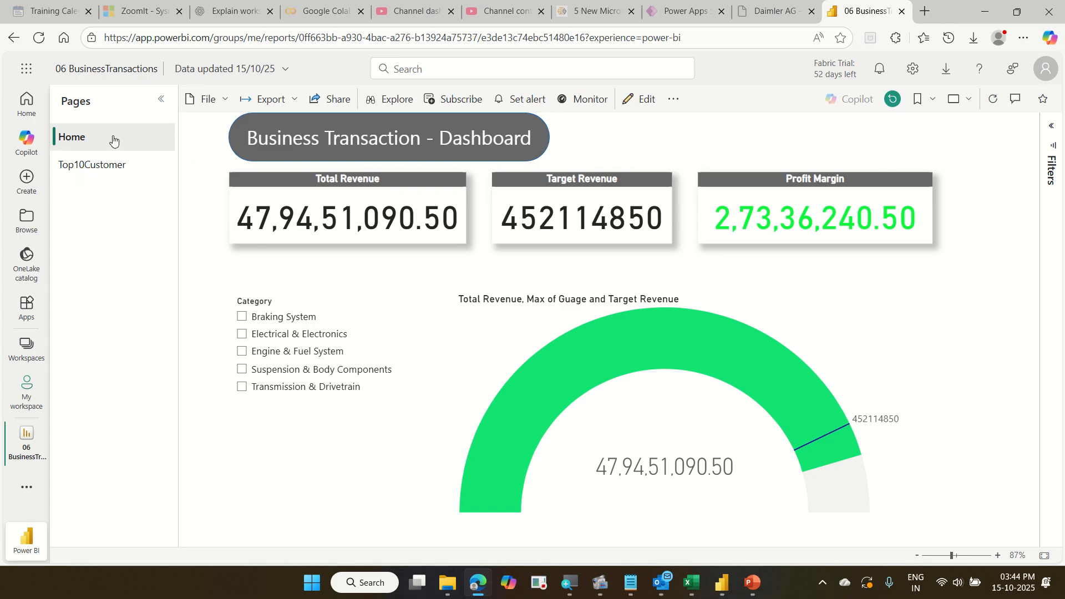
click(121, 171)
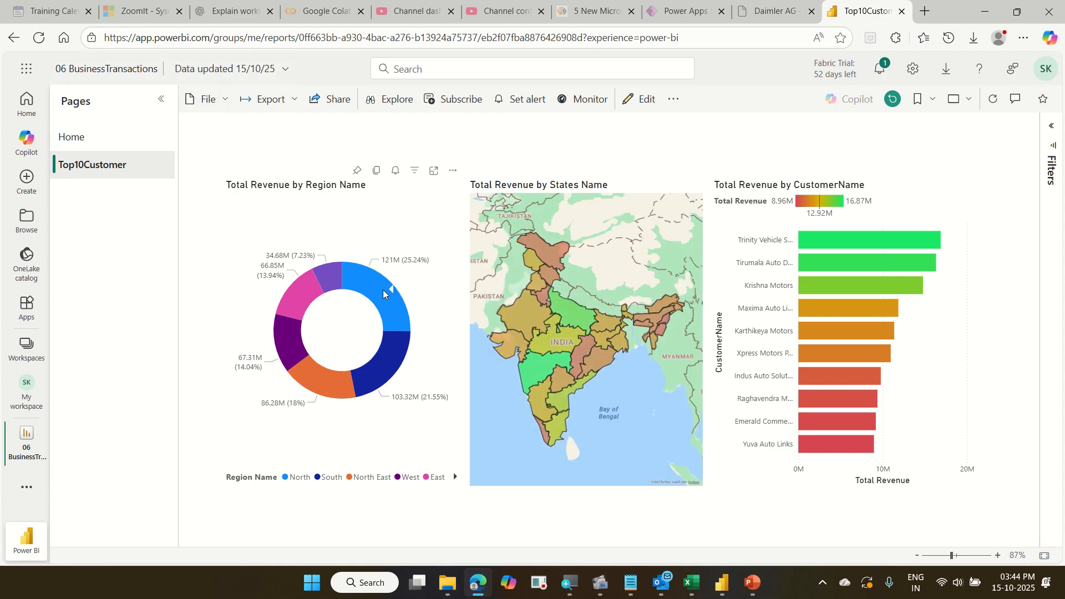
mouse_move(383, 289)
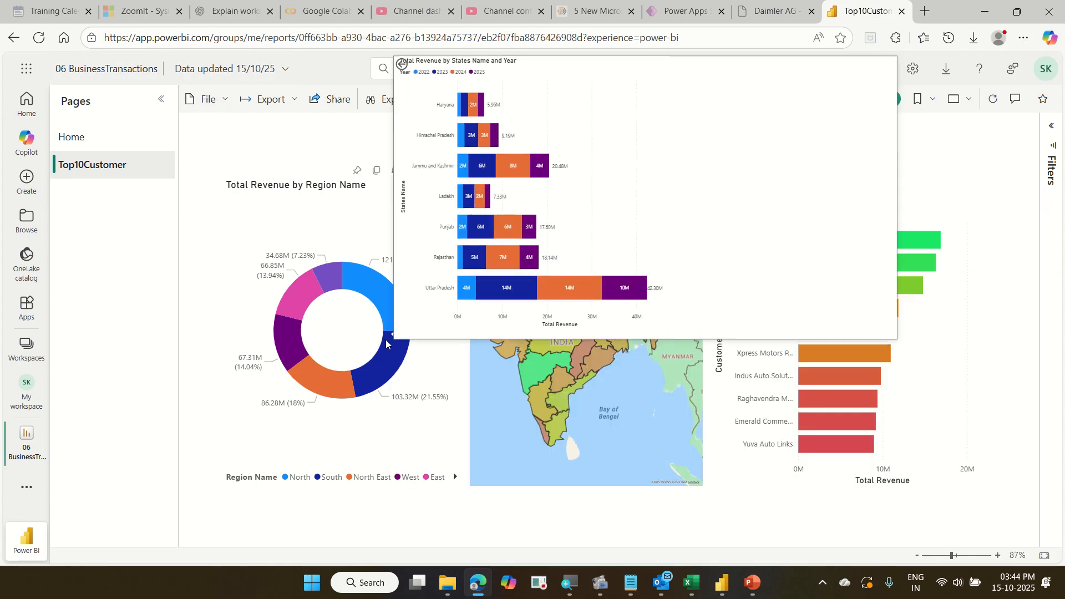
mouse_move(344, 380)
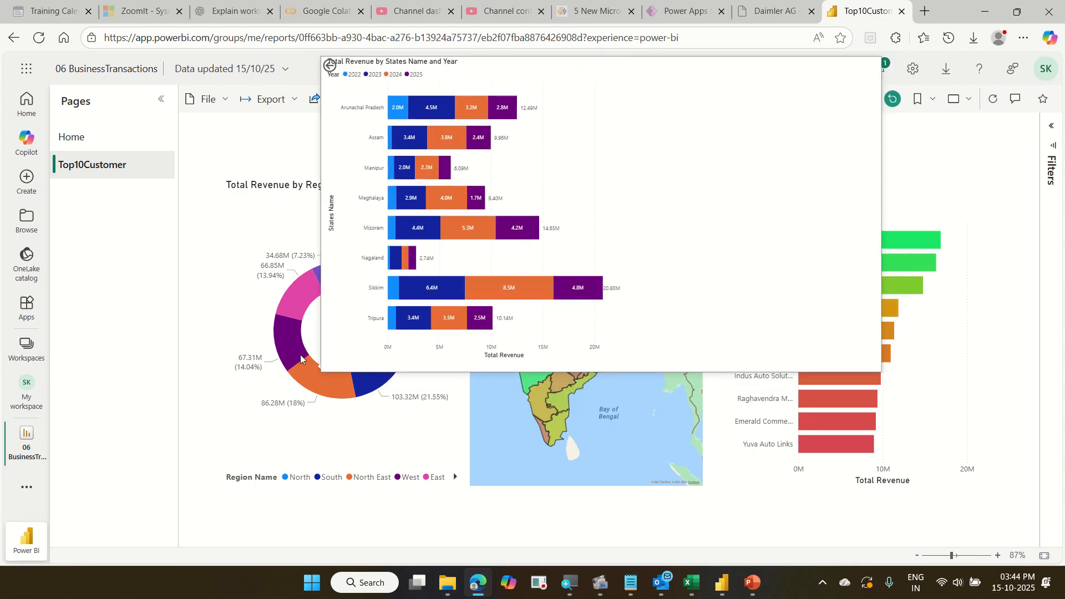
mouse_move(298, 306)
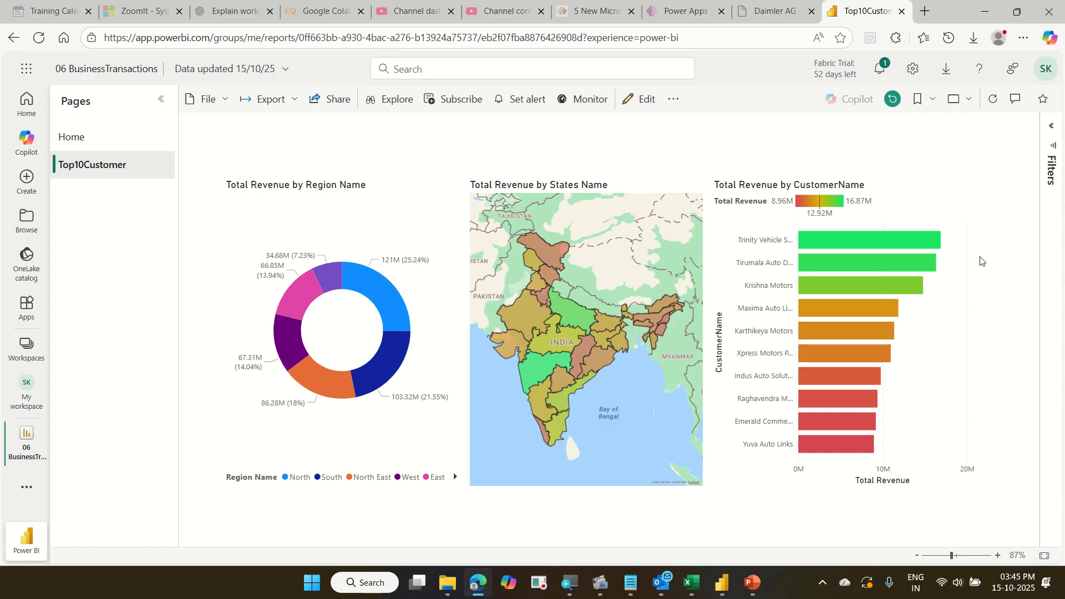
Drill through from Krishna Motors in the customer revenue bar chart to the CustomerDetails page.
mouse_move(886, 244)
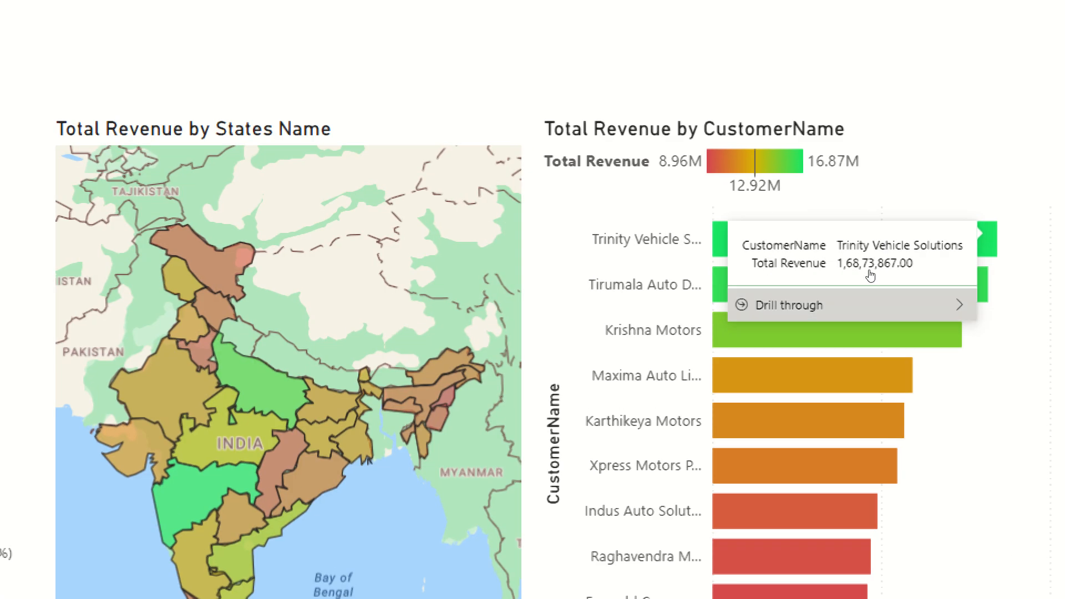
mouse_move(871, 275)
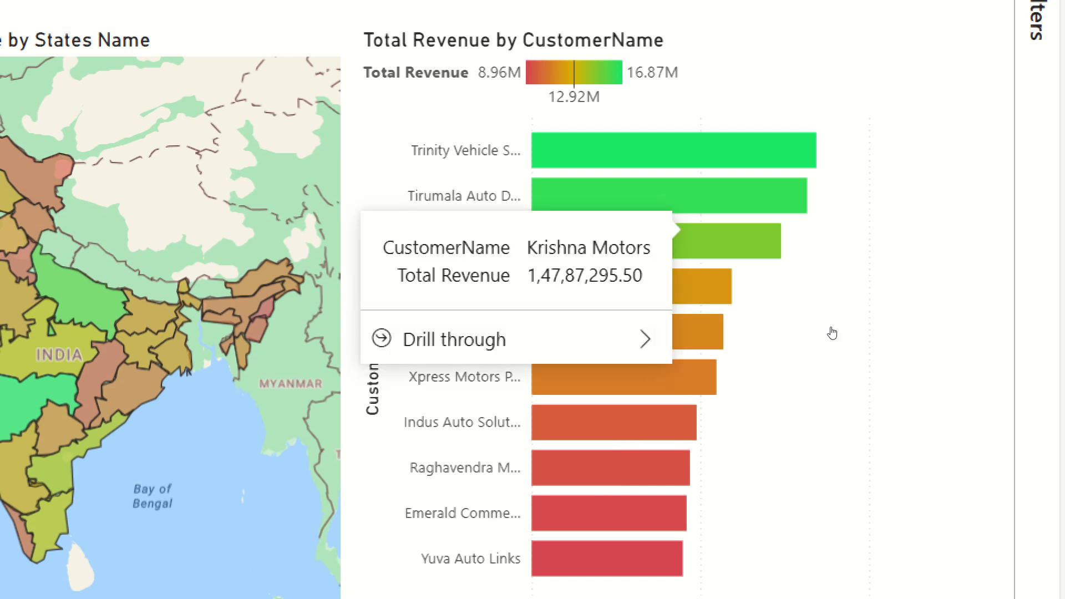
mouse_move(832, 339)
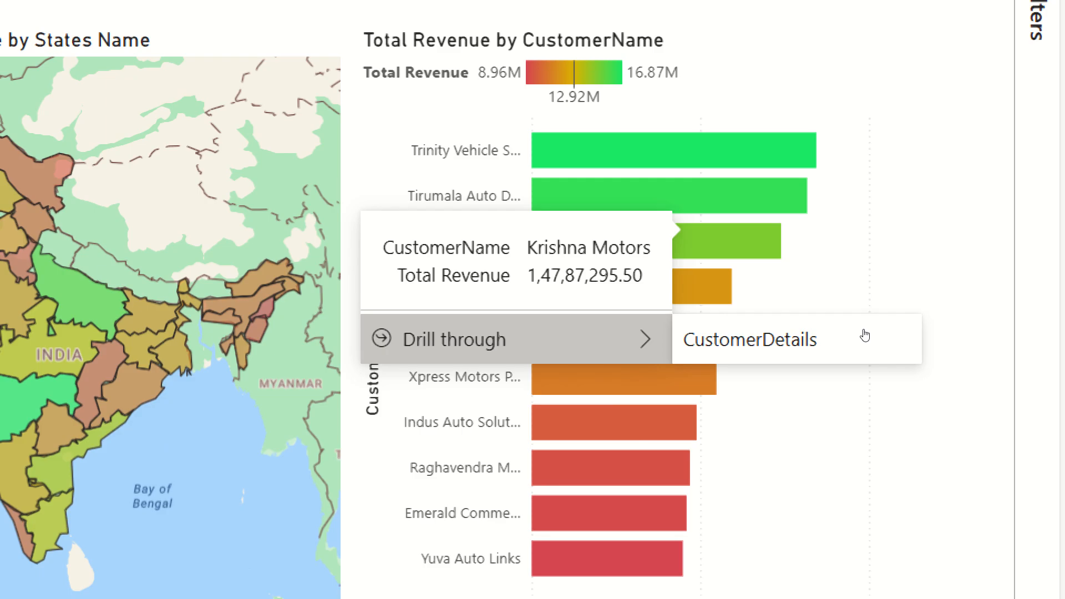
click(883, 340)
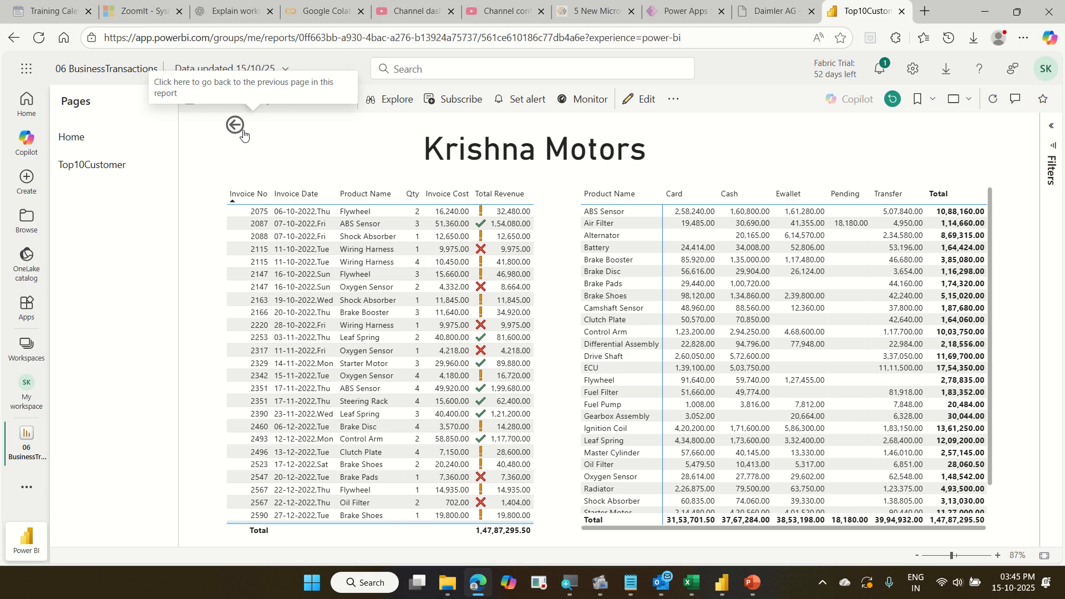
Go back to the Top10Customer page and hover the region donut slices to preview the state-wise revenue tooltip.
click(242, 131)
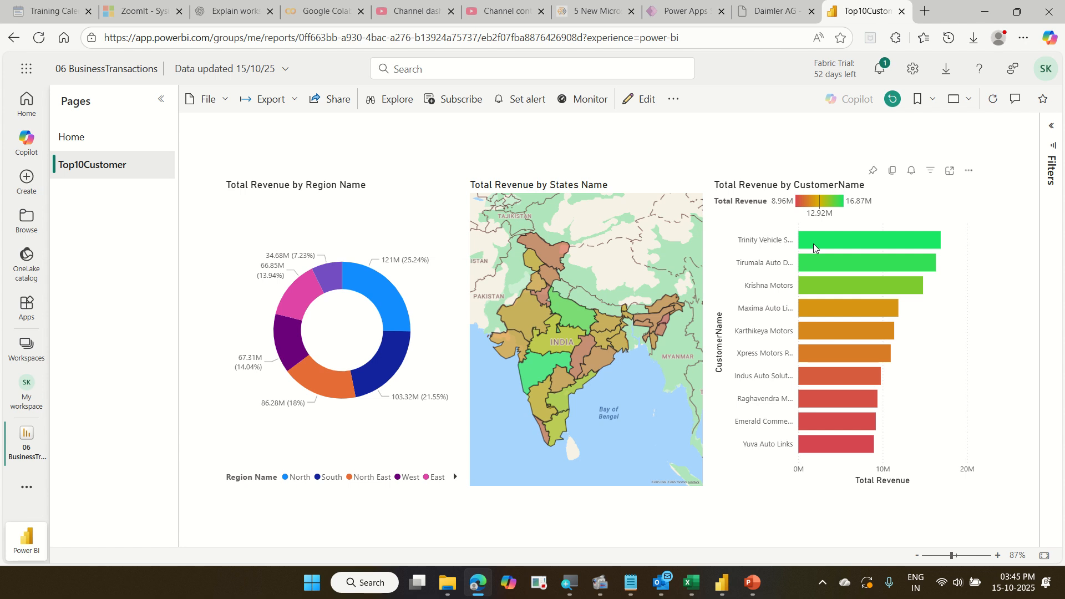
mouse_move(813, 245)
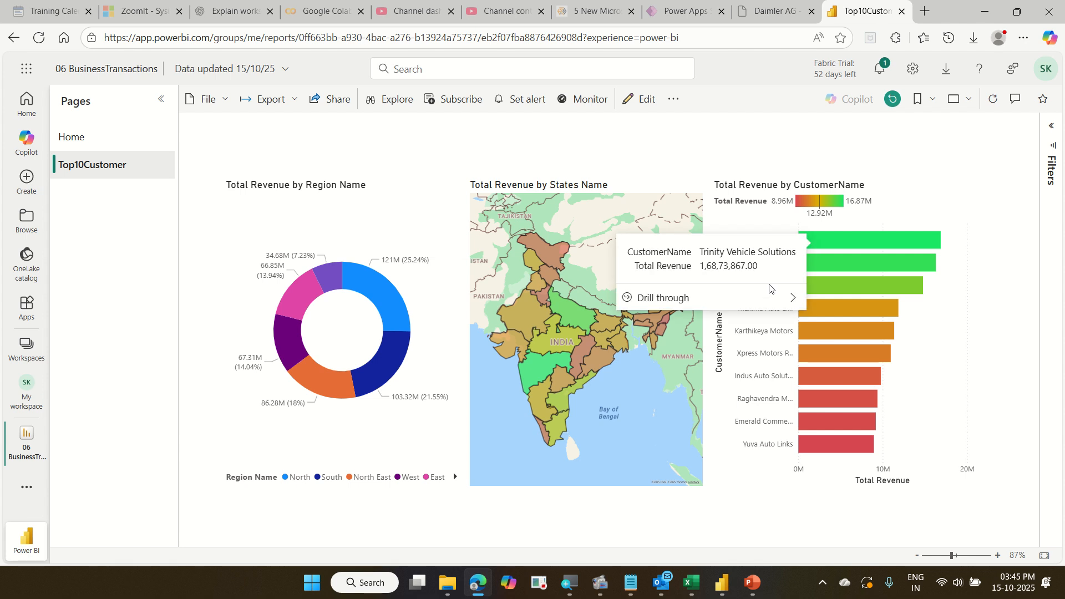
mouse_move(768, 295)
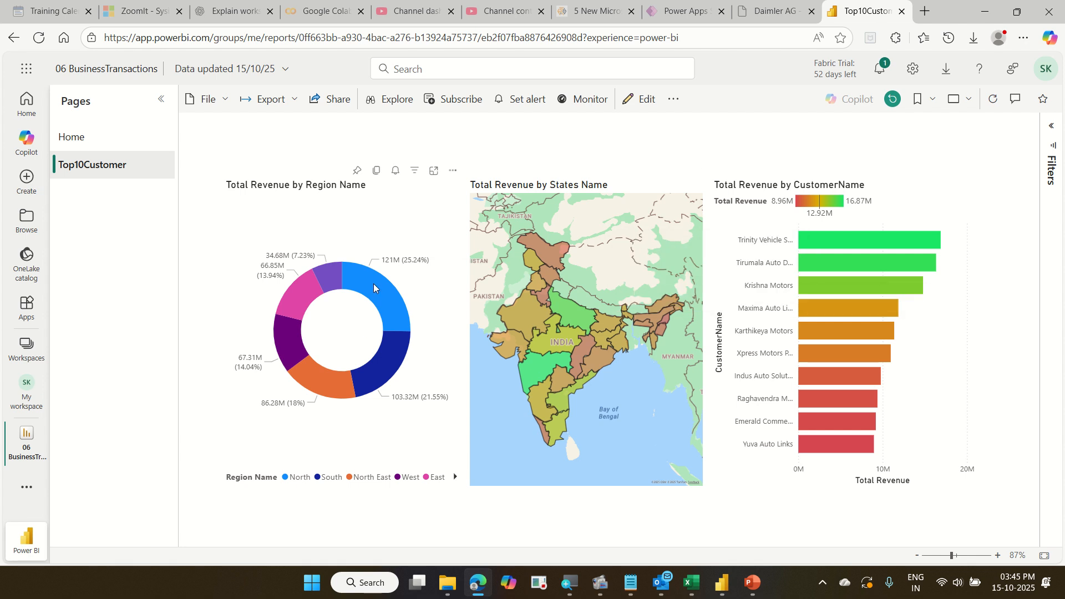
mouse_move(375, 288)
mouse_move(332, 275)
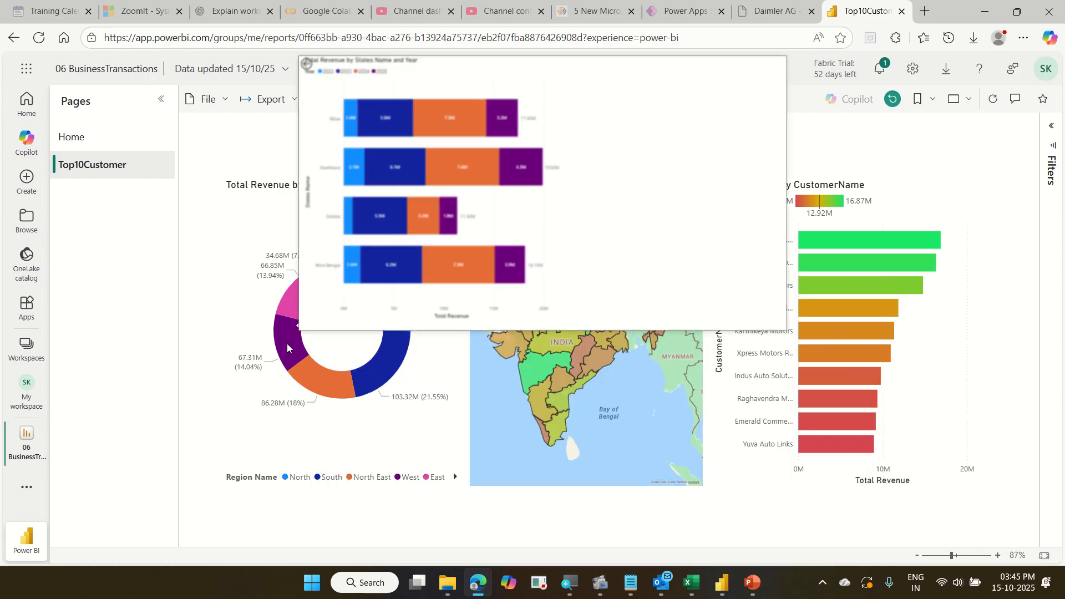
mouse_move(293, 361)
mouse_move(302, 280)
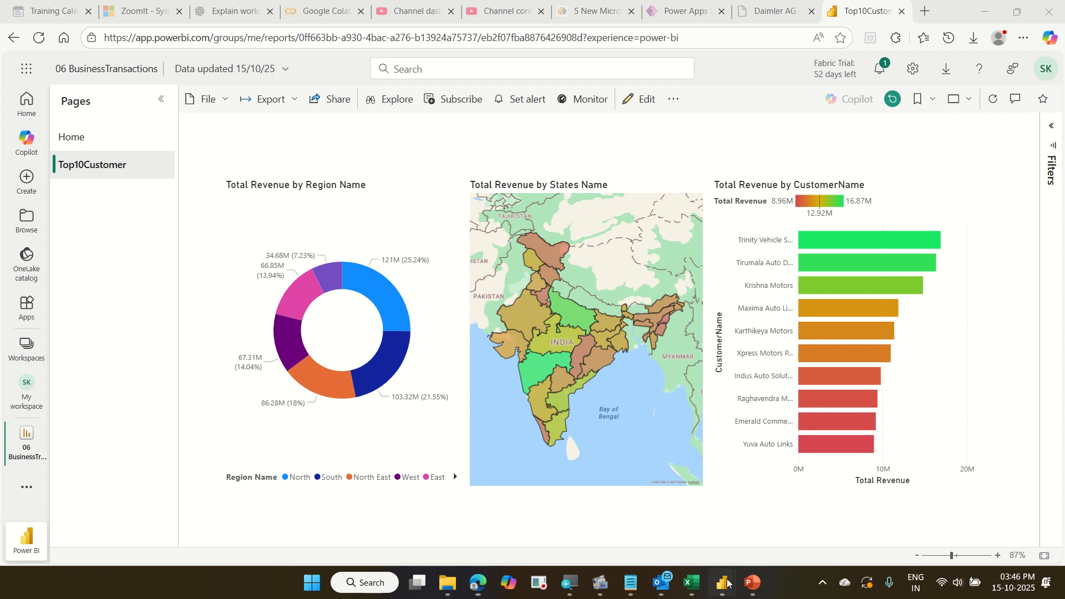
Switch back to Power BI Desktop and dismiss the publishing success dialog.
mouse_move(725, 583)
click(807, 529)
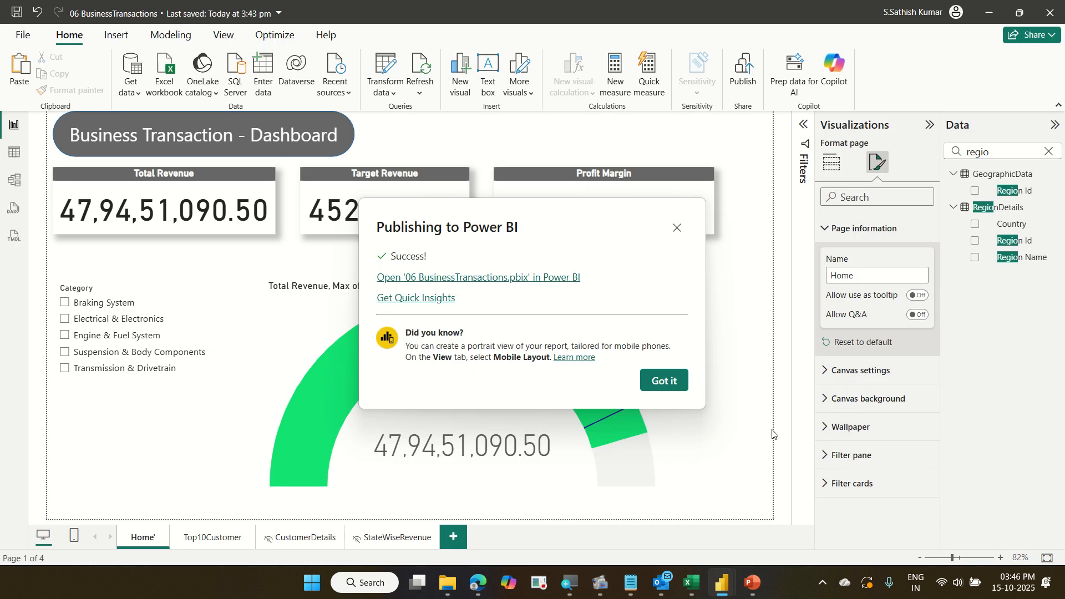
click(669, 382)
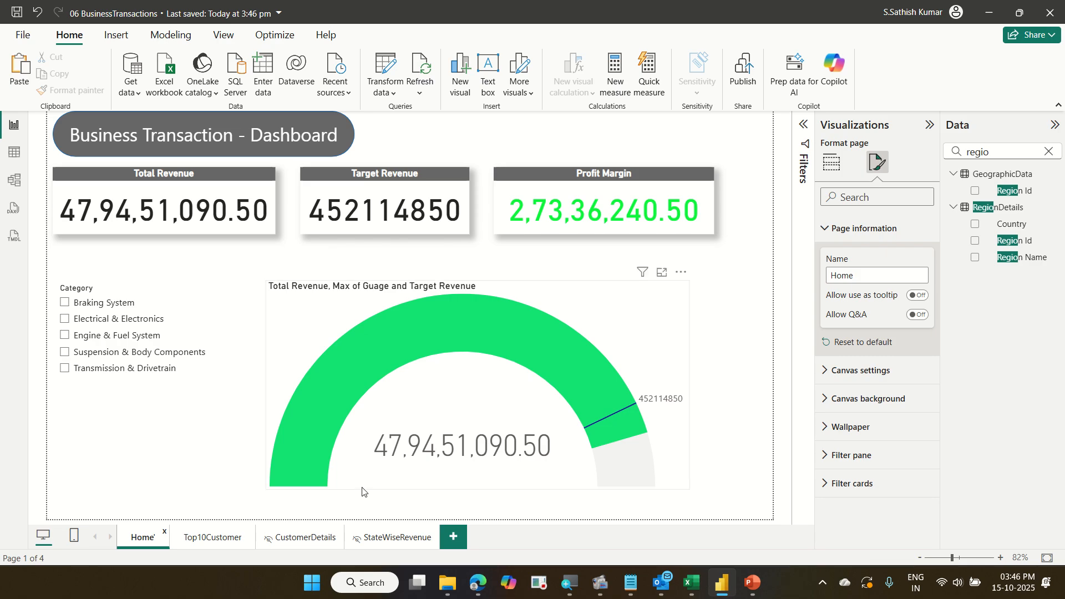
Add a new blank report page and open the visual-building pane.
click(453, 536)
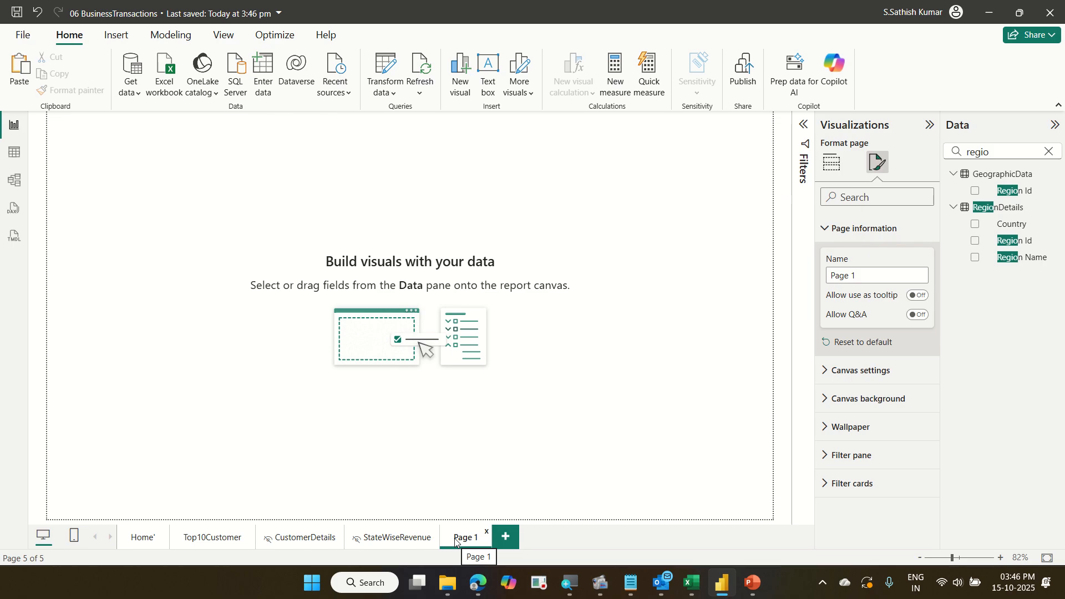
click(836, 165)
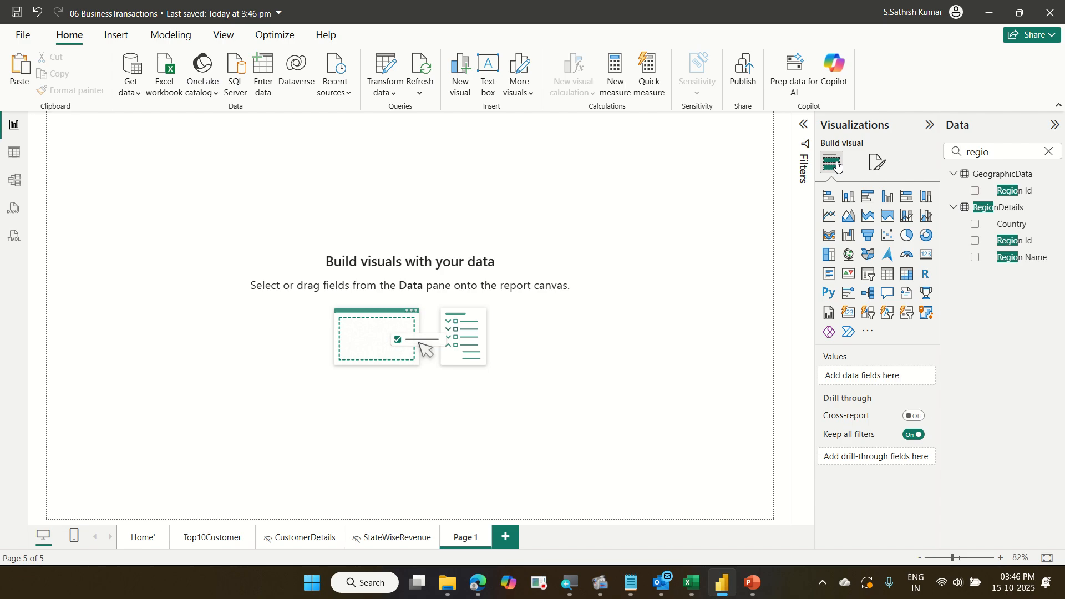
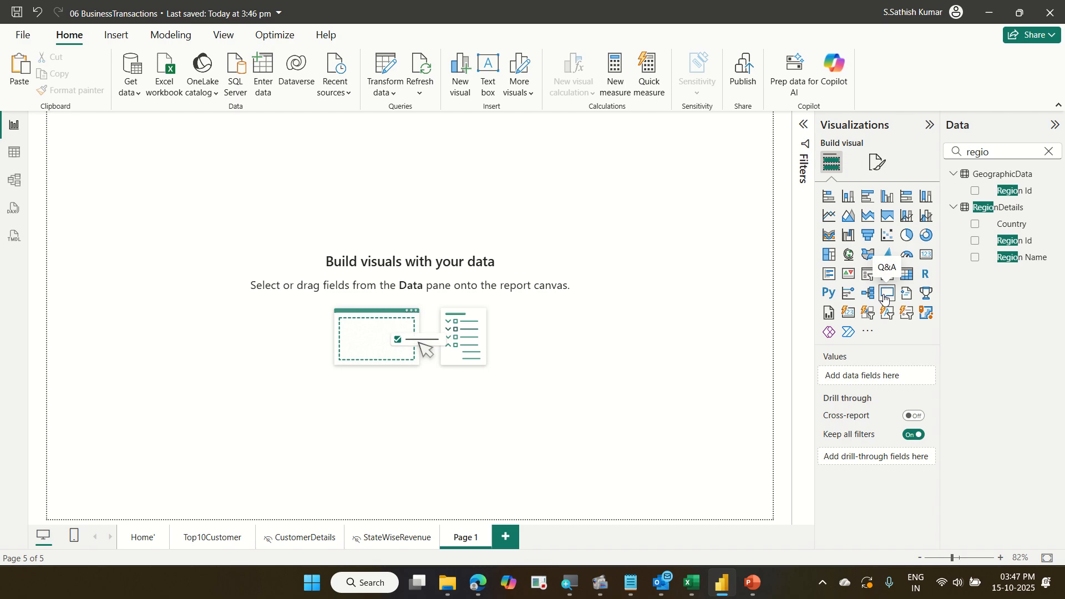
Insert a Q&A visual on the blank page and enlarge it on the canvas.
click(886, 294)
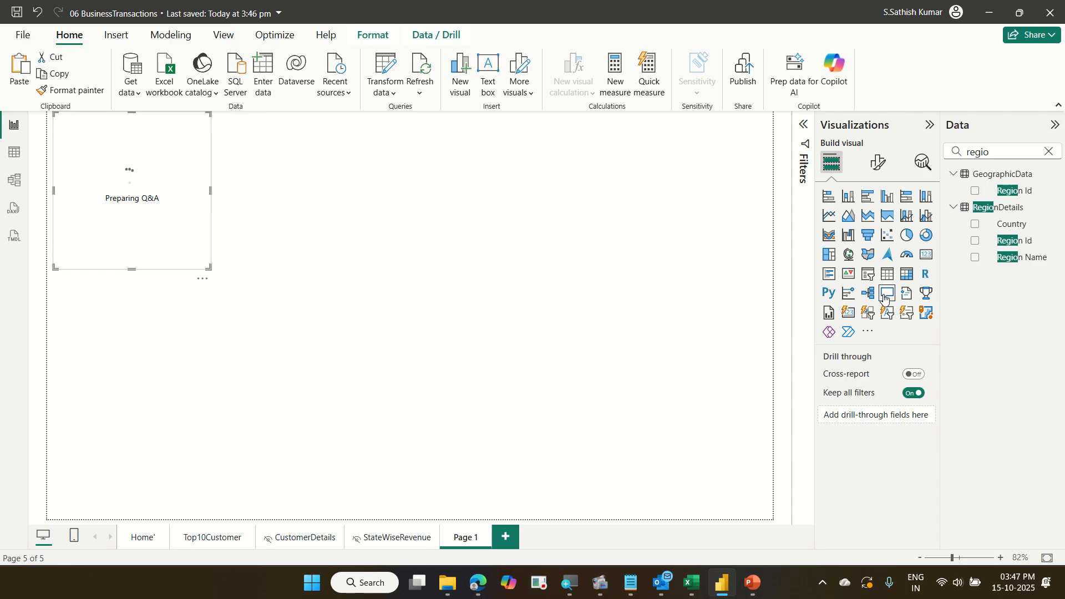
drag(209, 266, 389, 393)
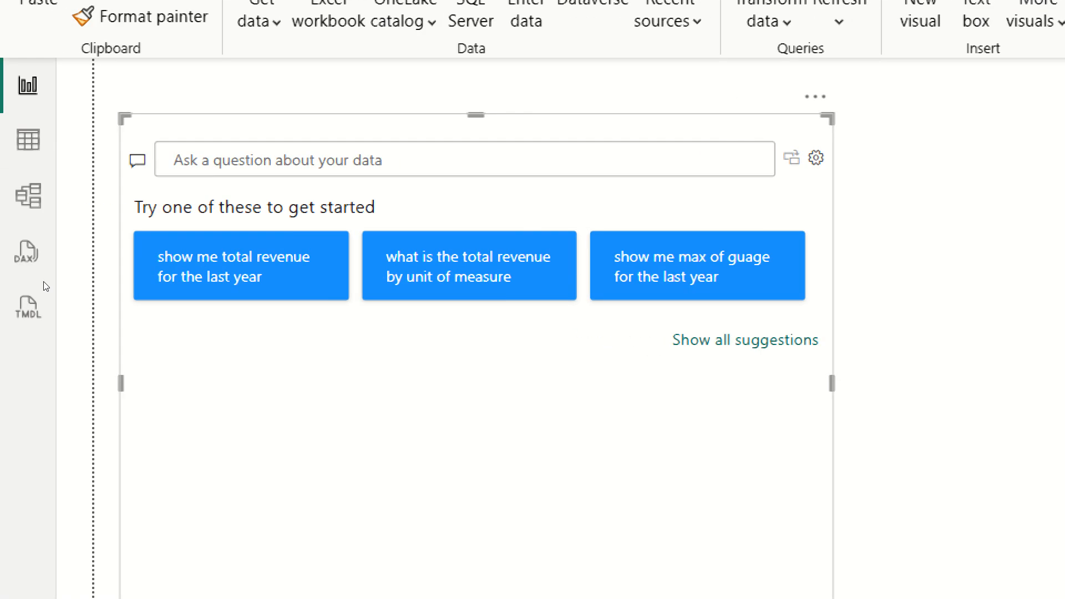
Ask the Q&A visual for "sum of total revenue by city as column chart".
text(sum o)
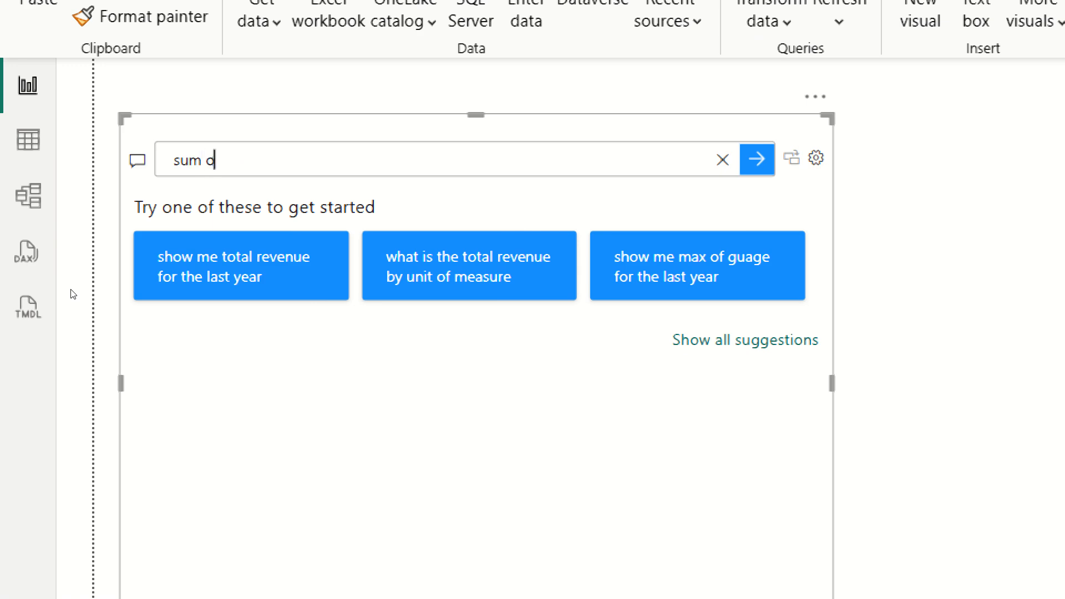
text(f total revenue)
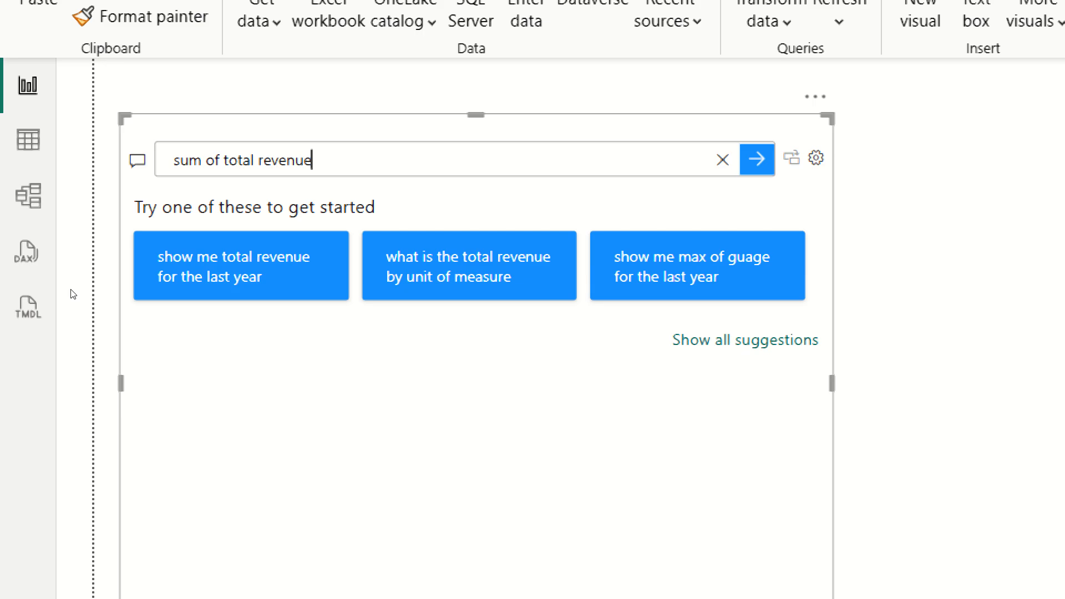
text( by city as )
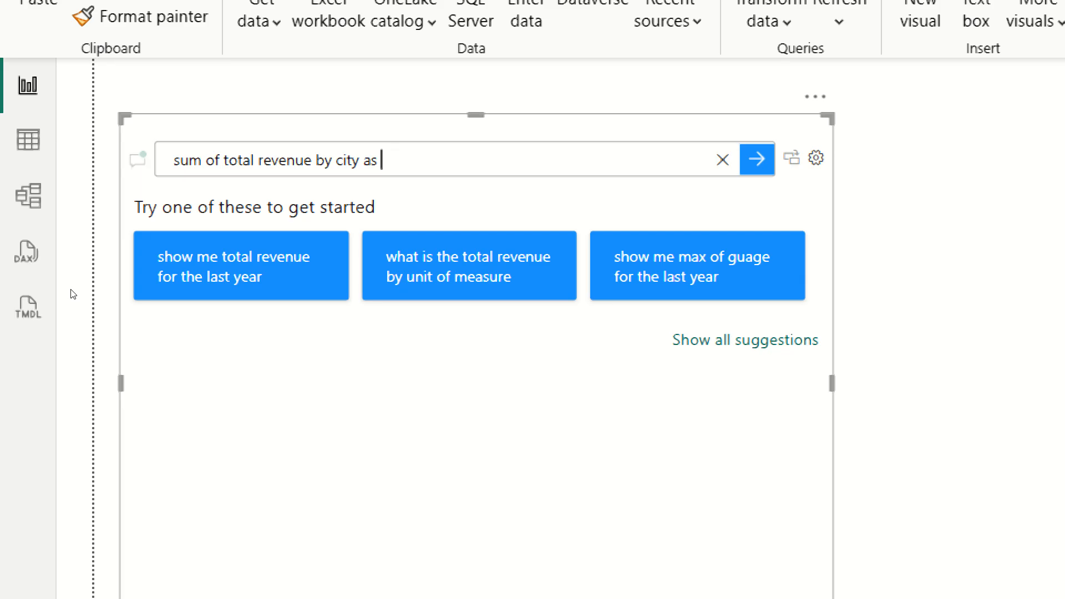
text(column chart)
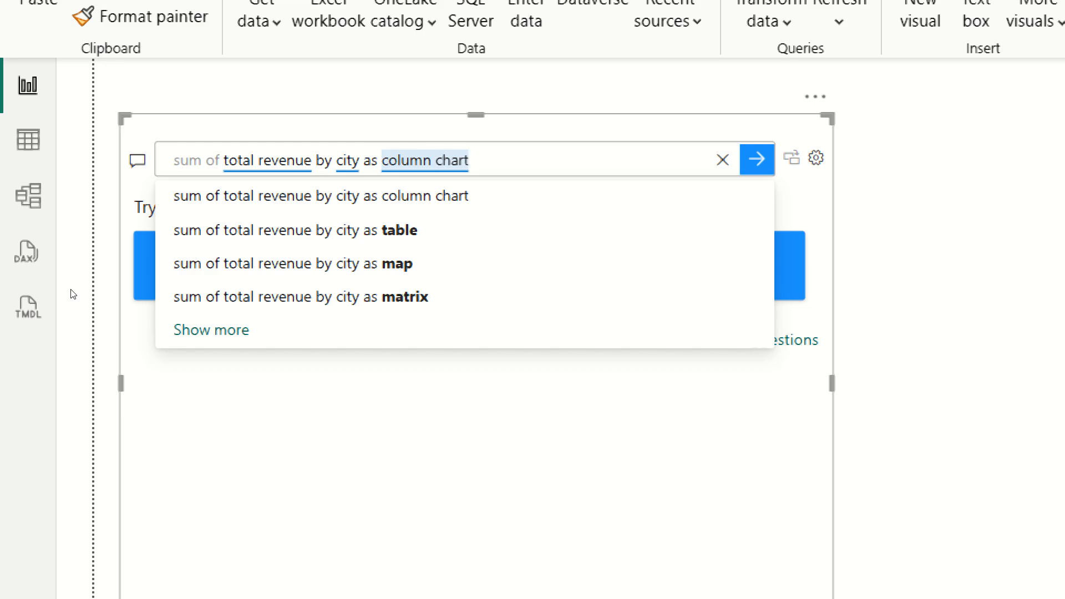
key(Return)
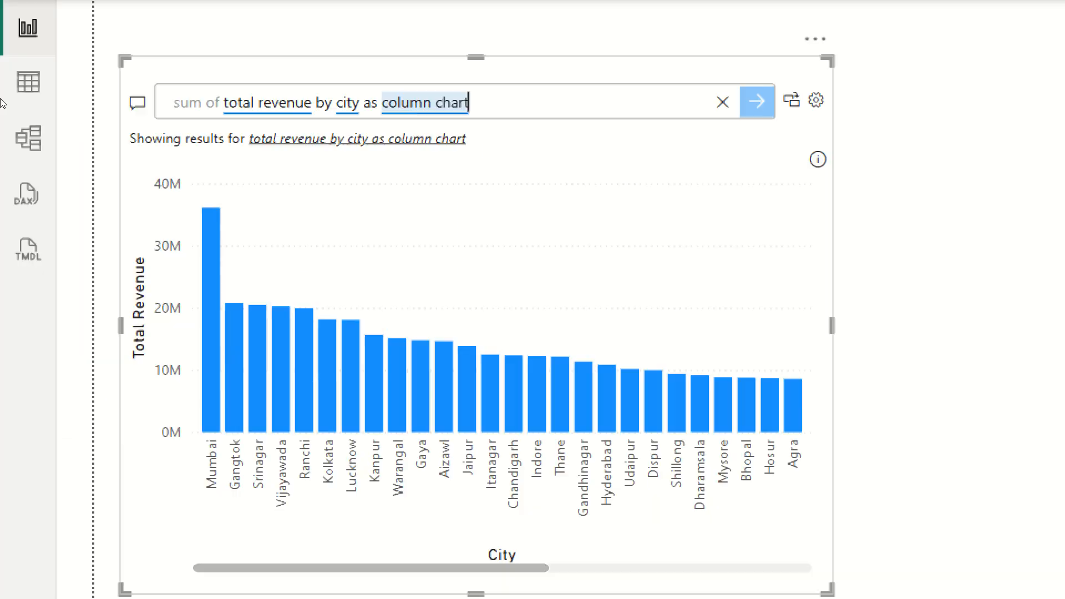
Replace the question with "sum of total revenue by city as bar chart" to show the result as a bar chart.
key(ctrl+a)
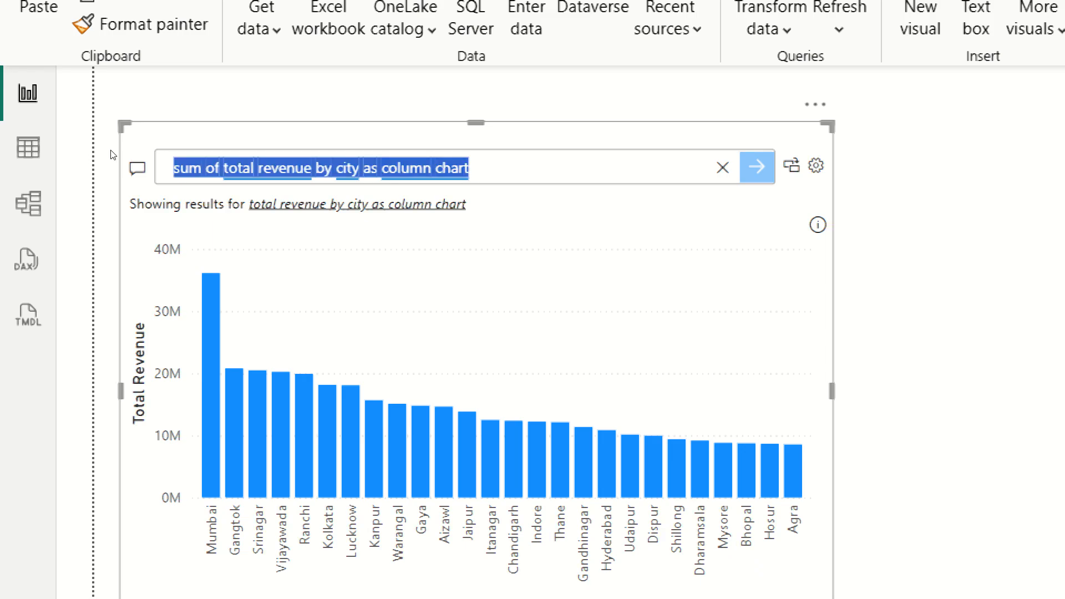
key(BackSpace)
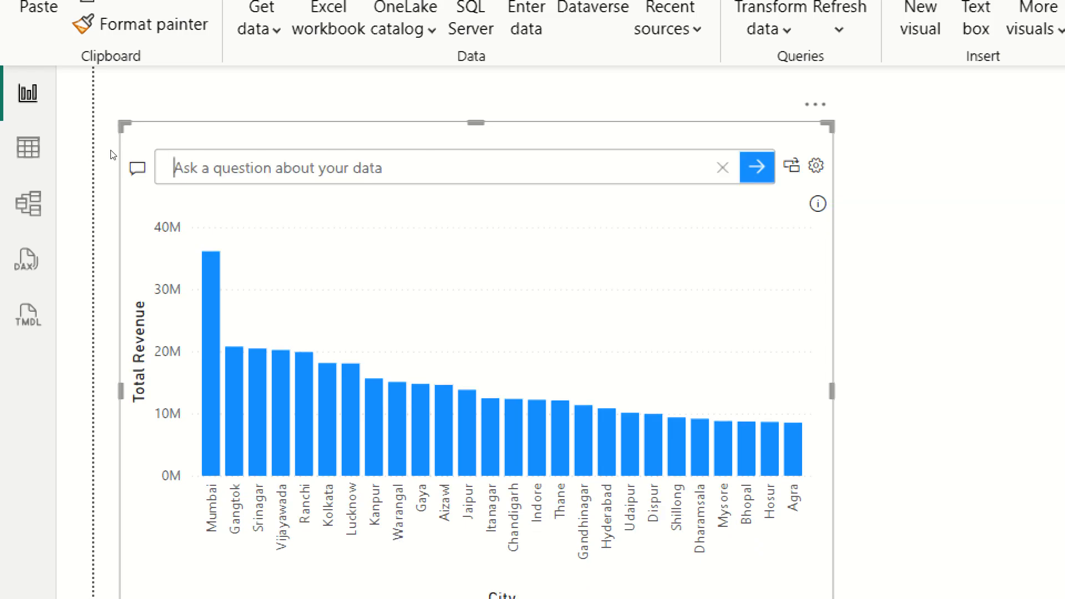
text(sum o)
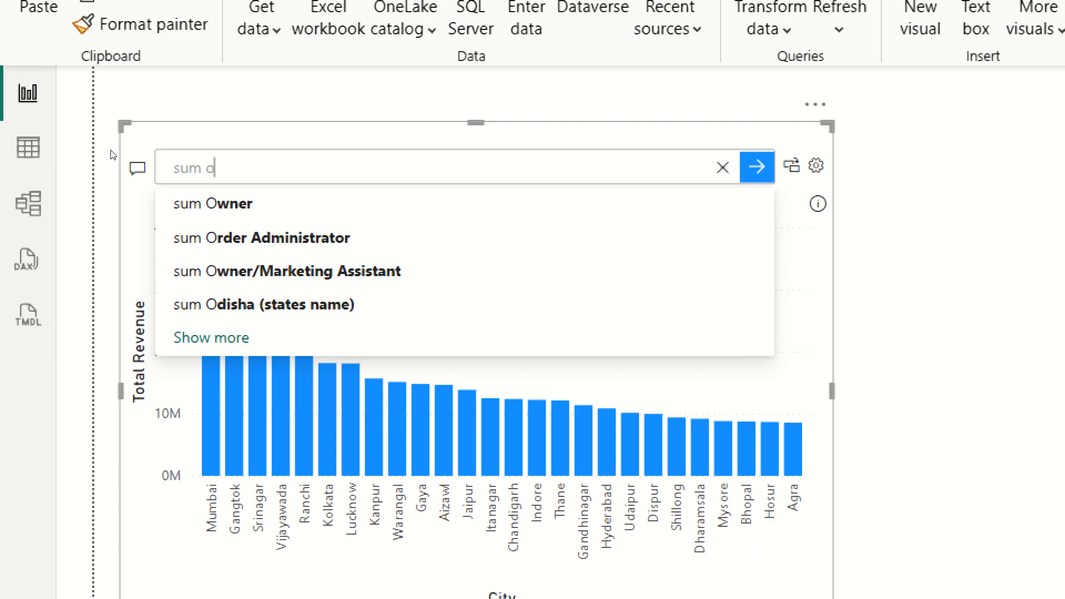
text(f t)
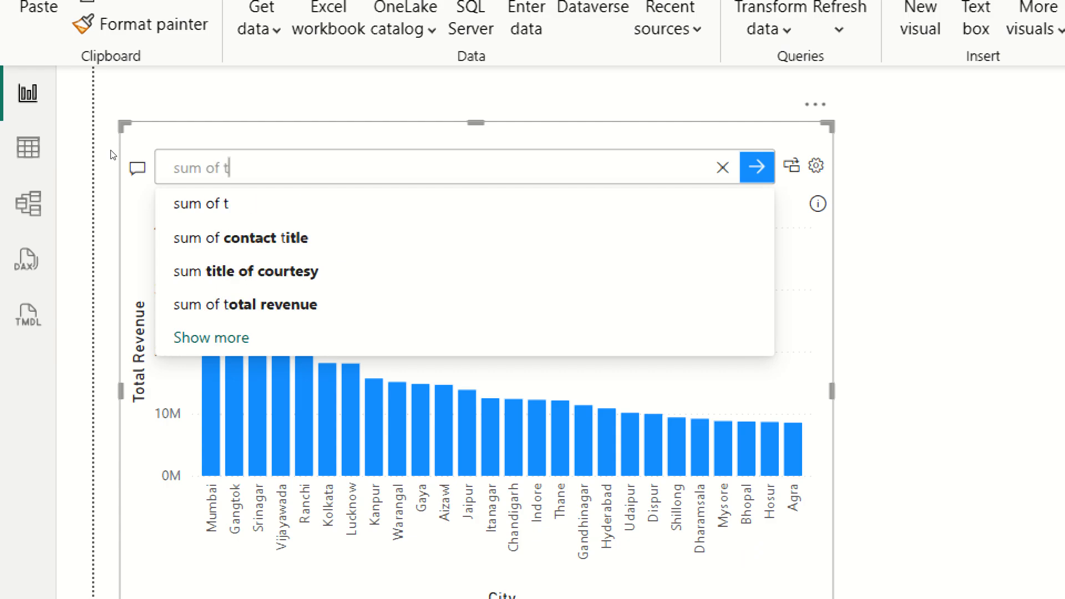
text(ota)
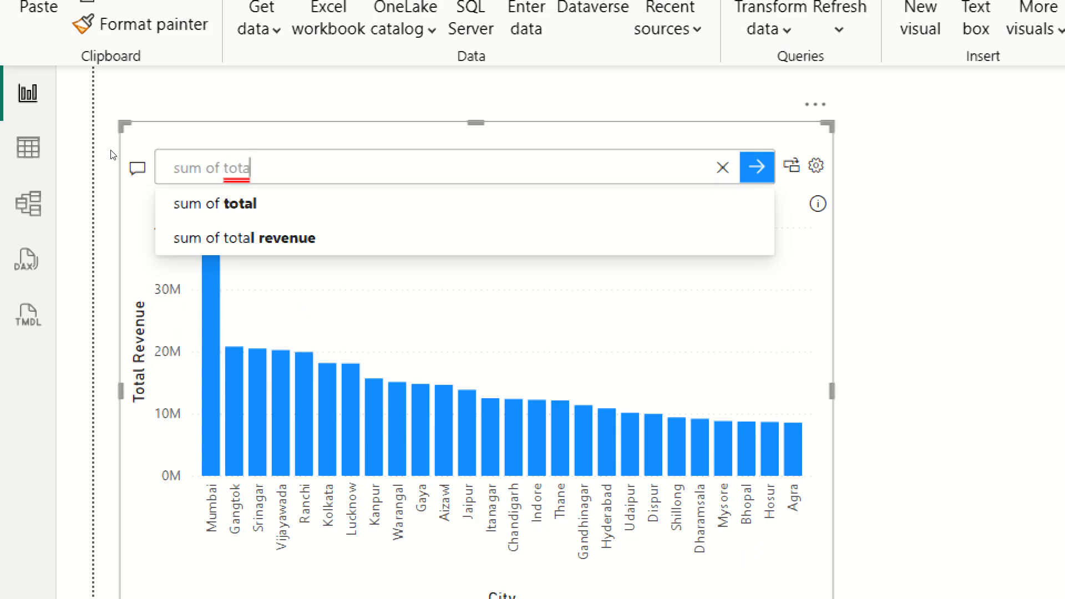
text(l r)
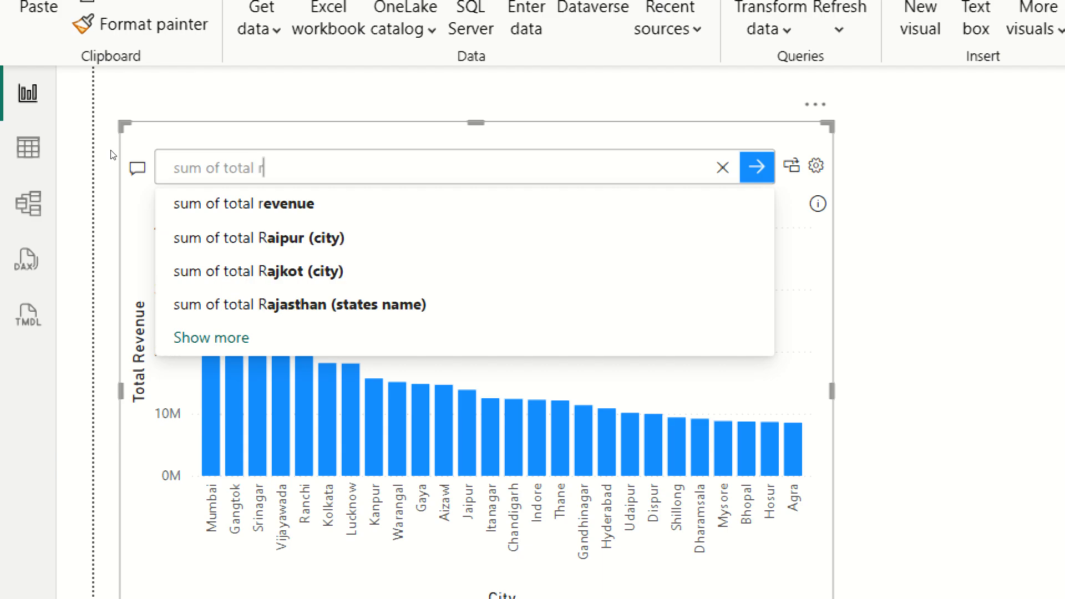
text(evenue by )
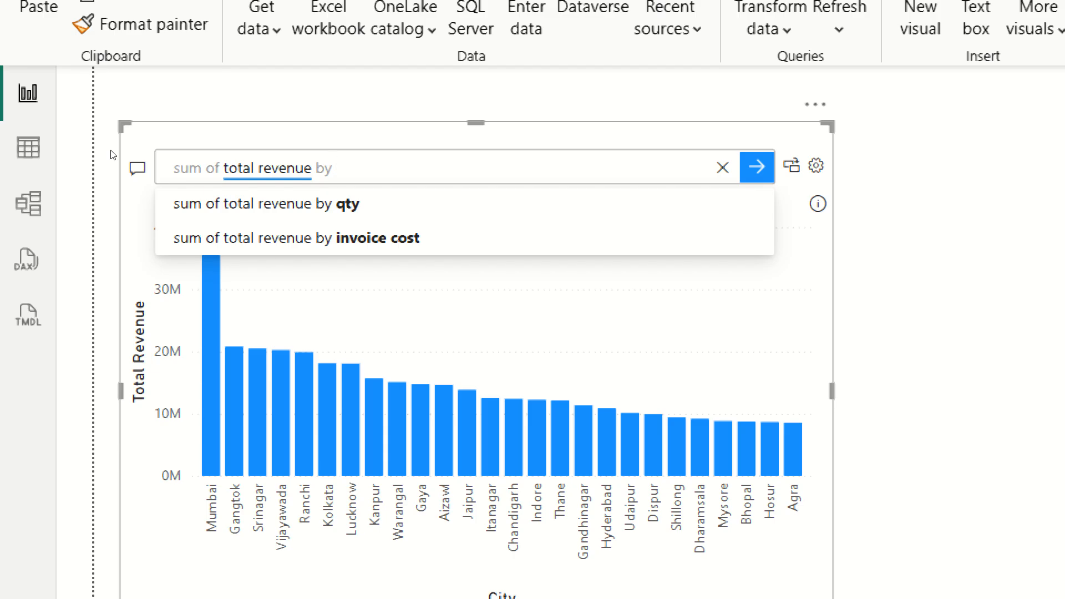
text(city)
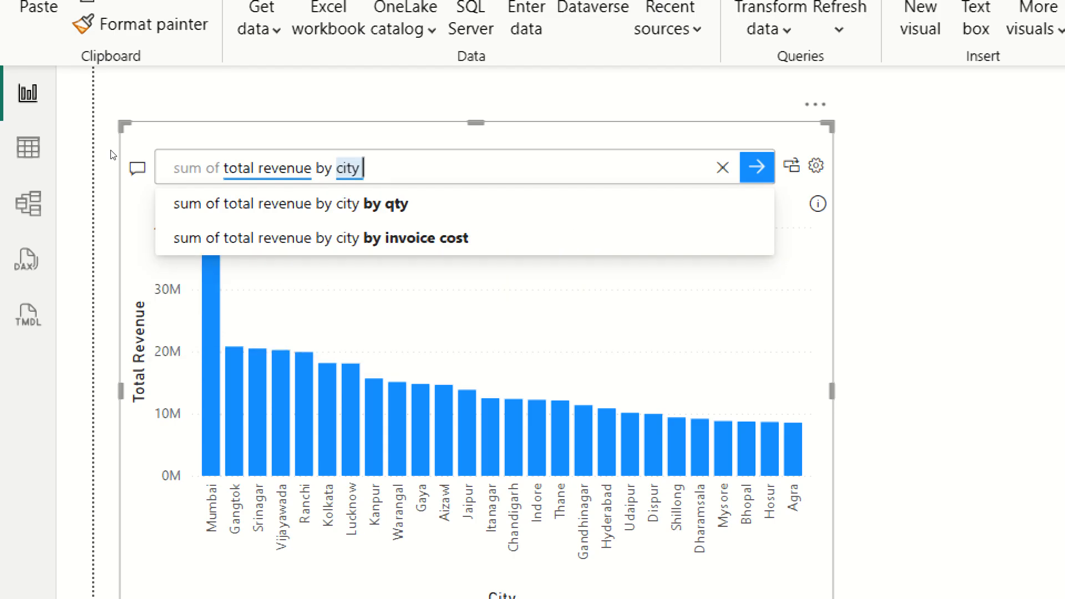
text( as)
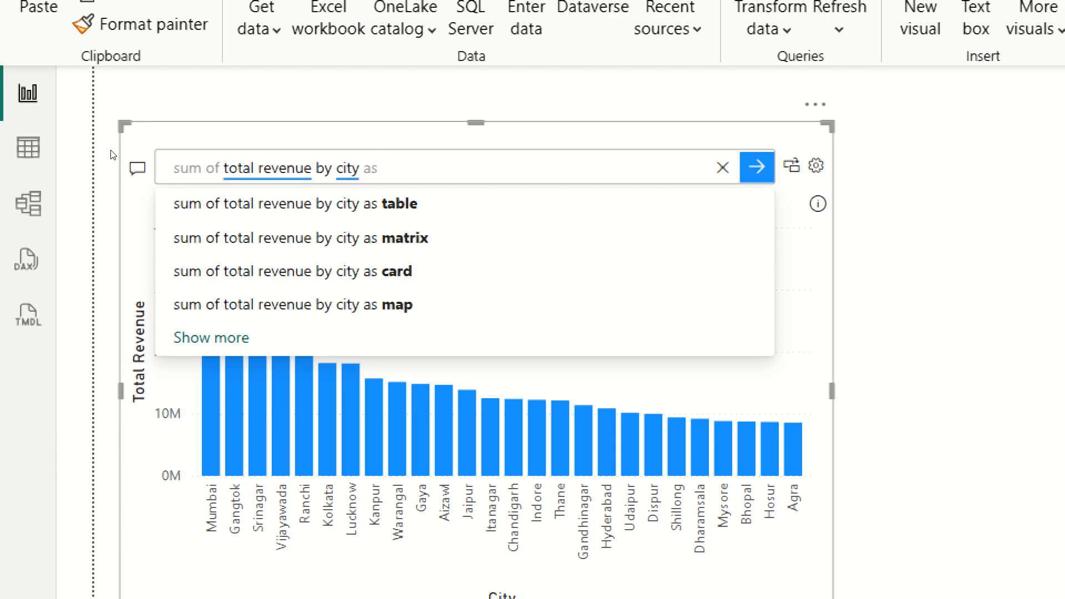
text(ba)
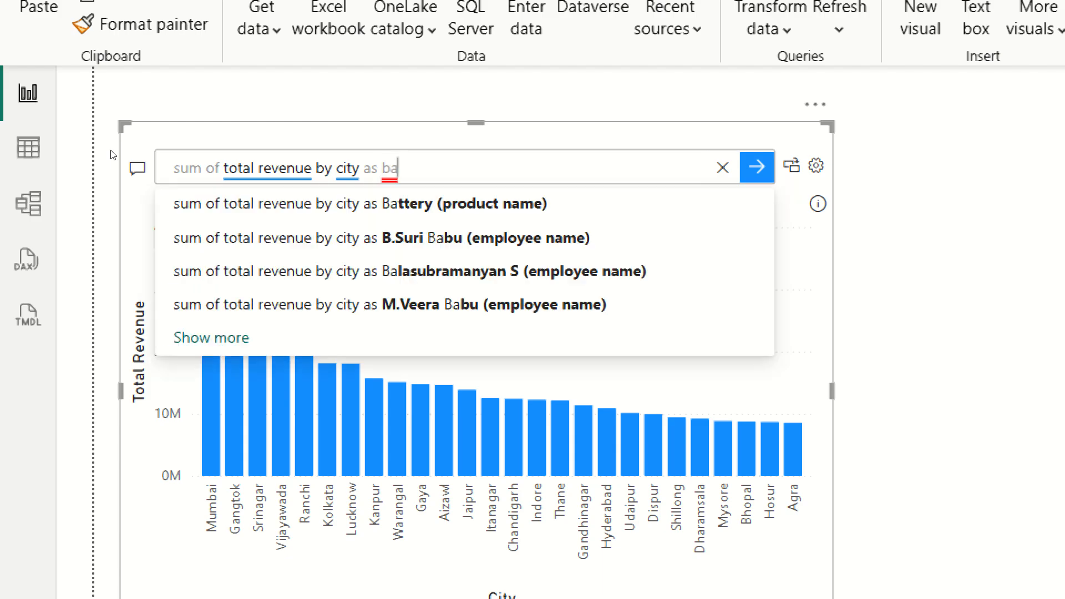
text(r )
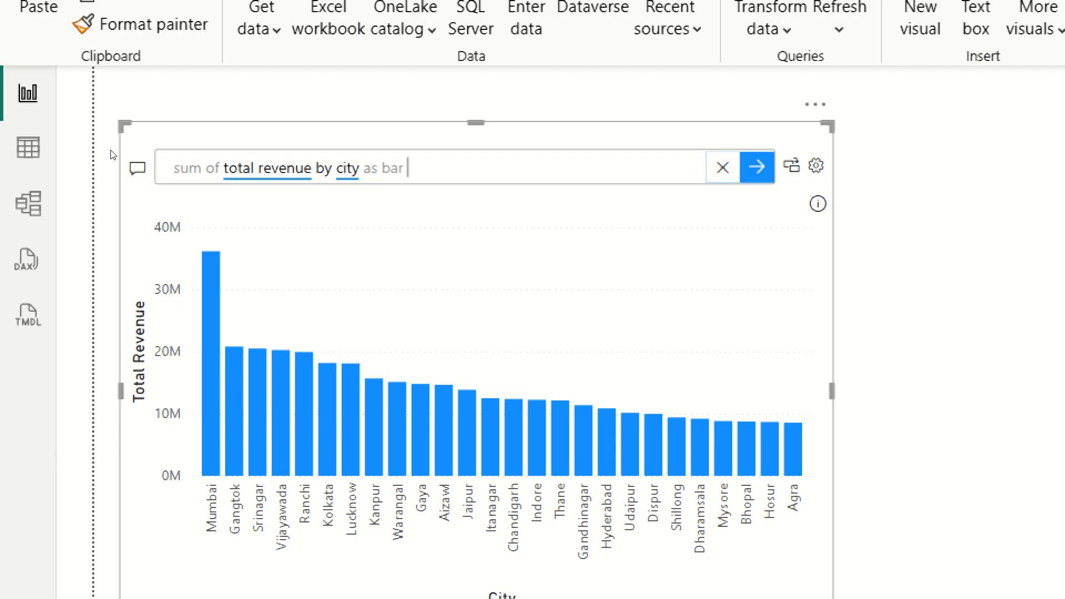
text(chart)
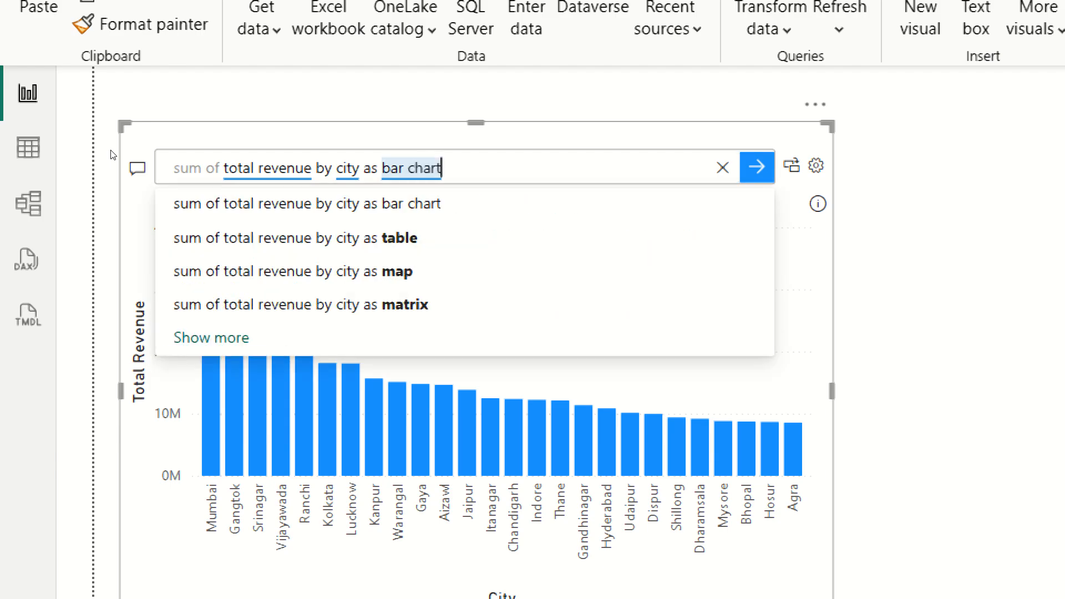
key(Return)
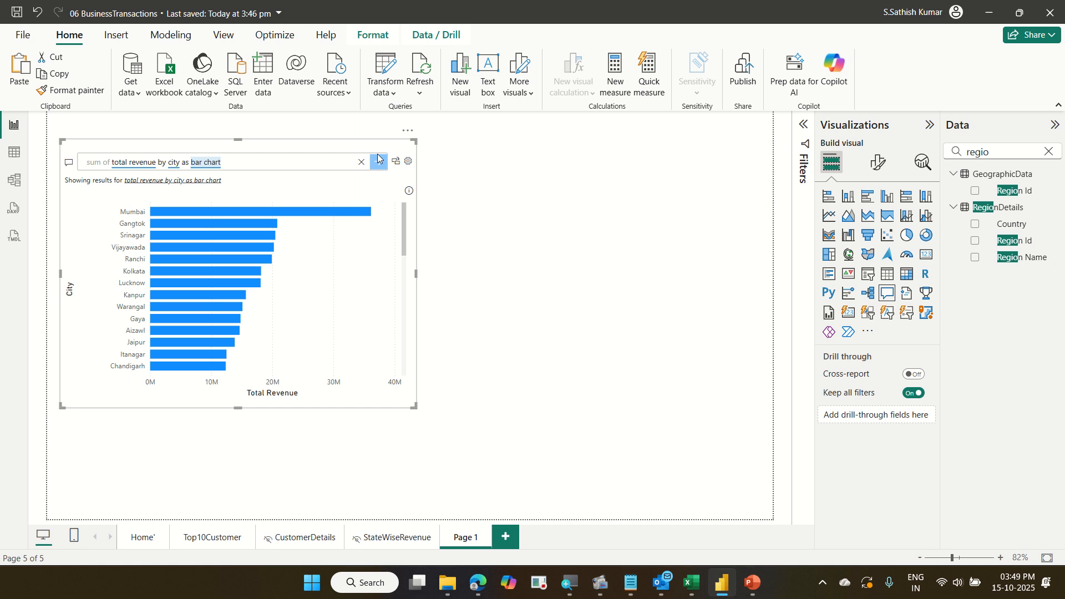
Clear the question and dictate "Sum of total revenue by city as a line chart" with voice typing.
click(361, 163)
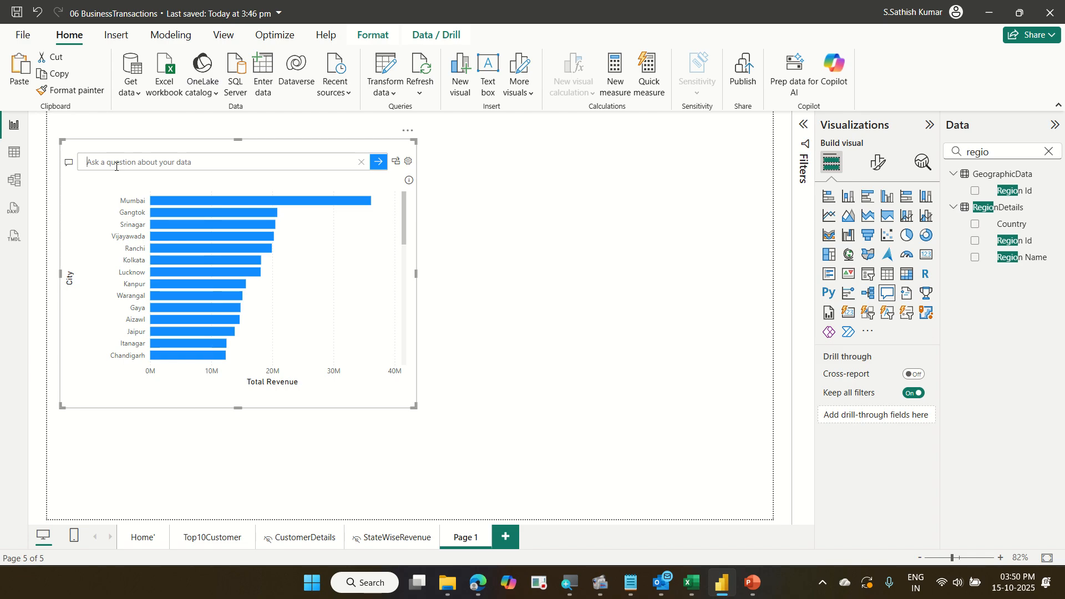
key(super+h)
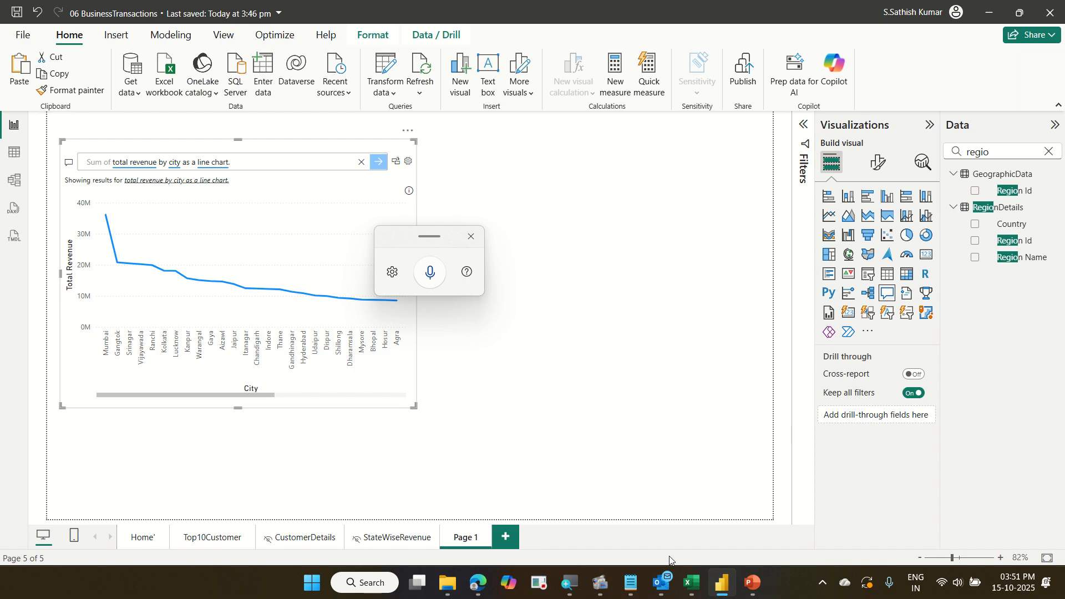
Switch to Excel and open the Exercise workbook from recent files, viewing its EX10 and EX11 sheets.
click(691, 583)
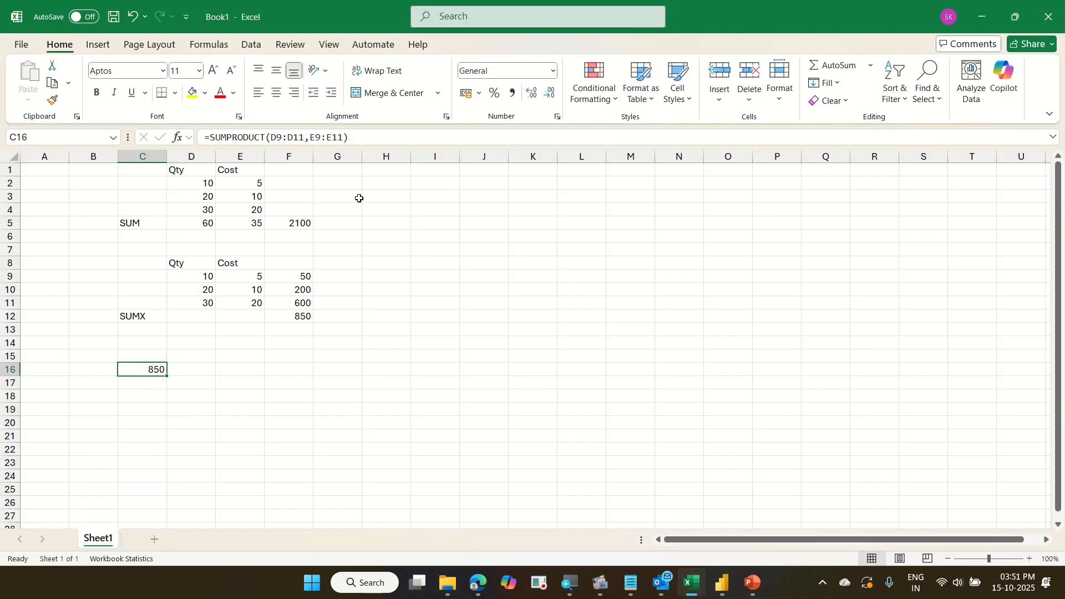
click(21, 46)
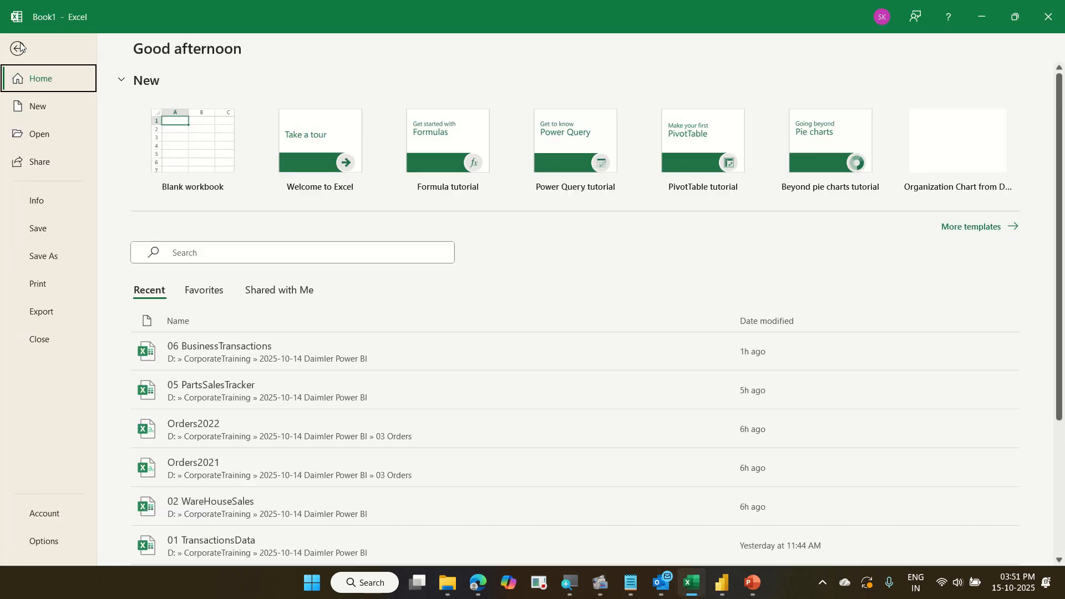
scroll(222, 322, down, 3)
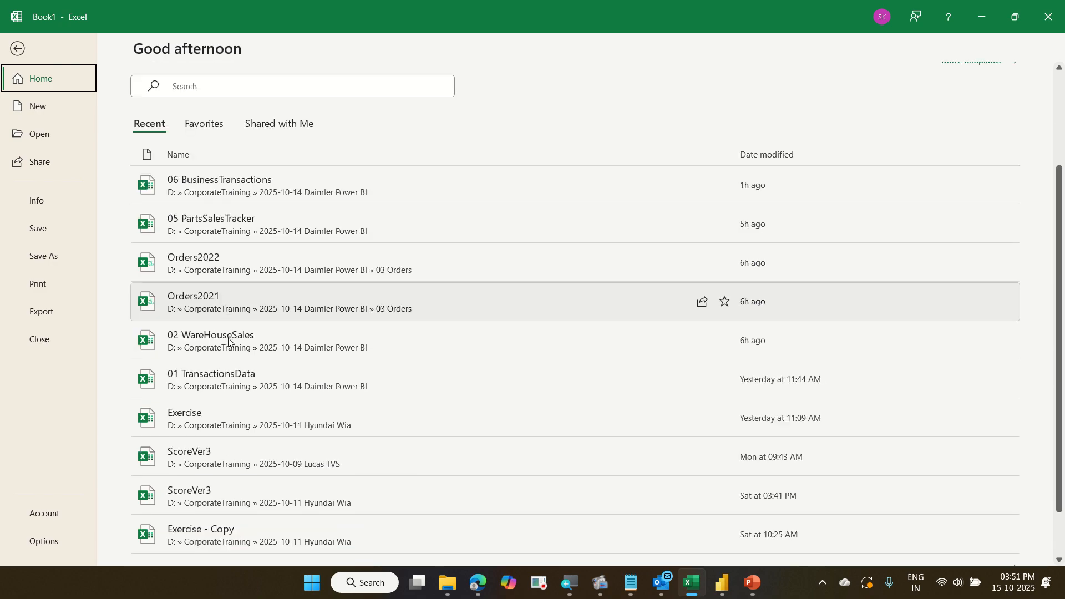
click(272, 418)
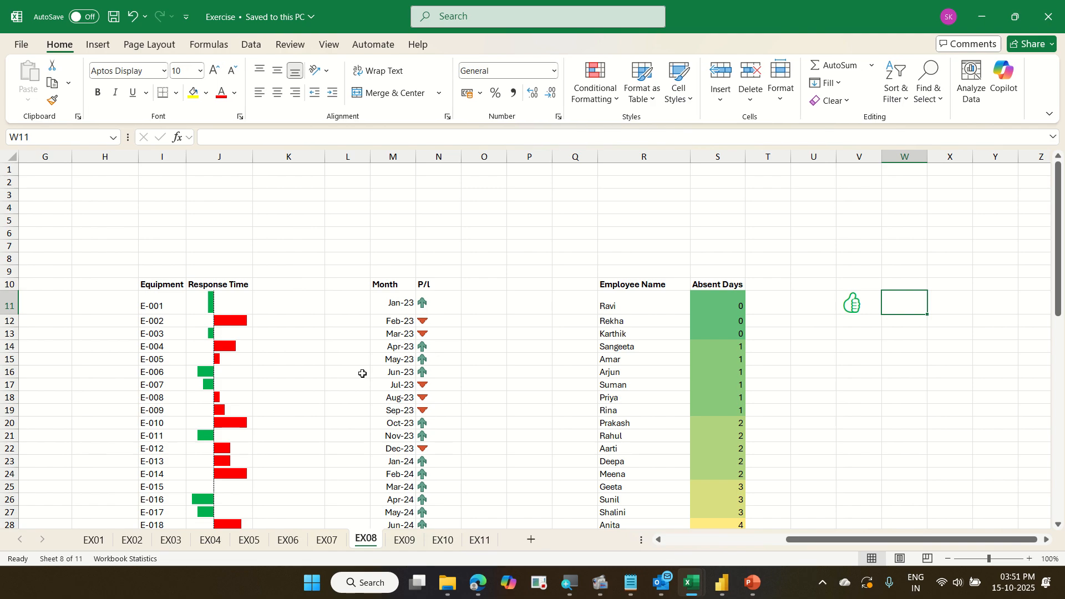
click(455, 541)
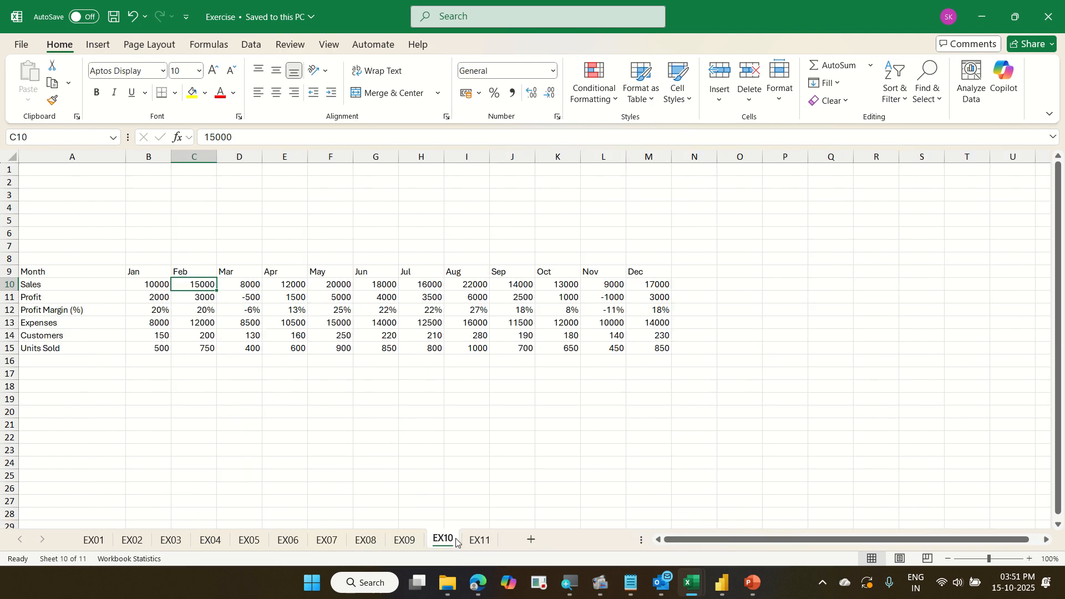
click(479, 540)
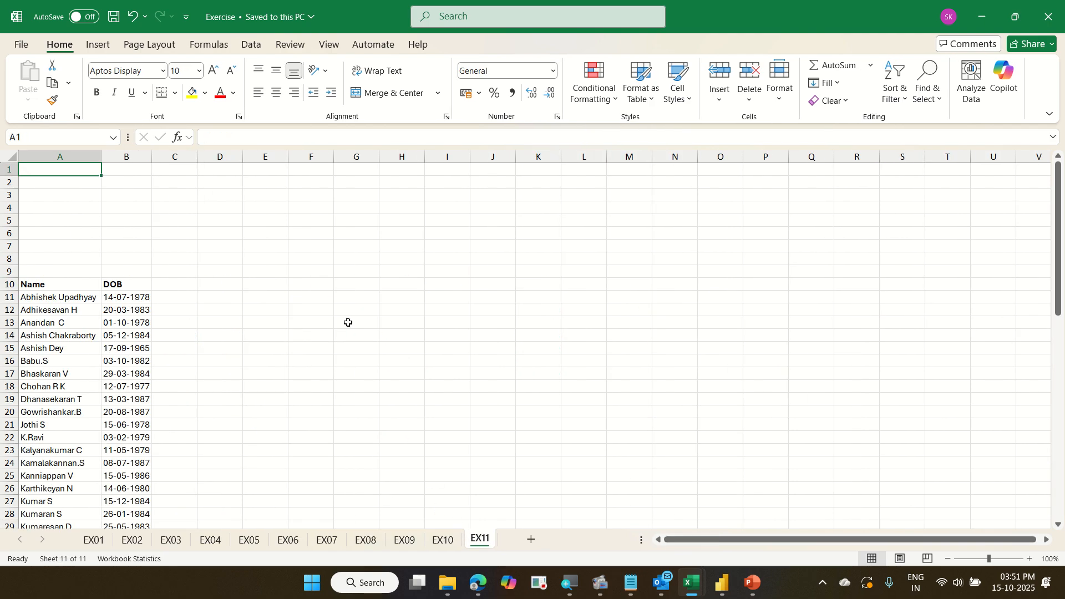
Switch to the Book1 window and open the 06 BusinessTransactions workbook from the recent files list.
key(alt+Tab)
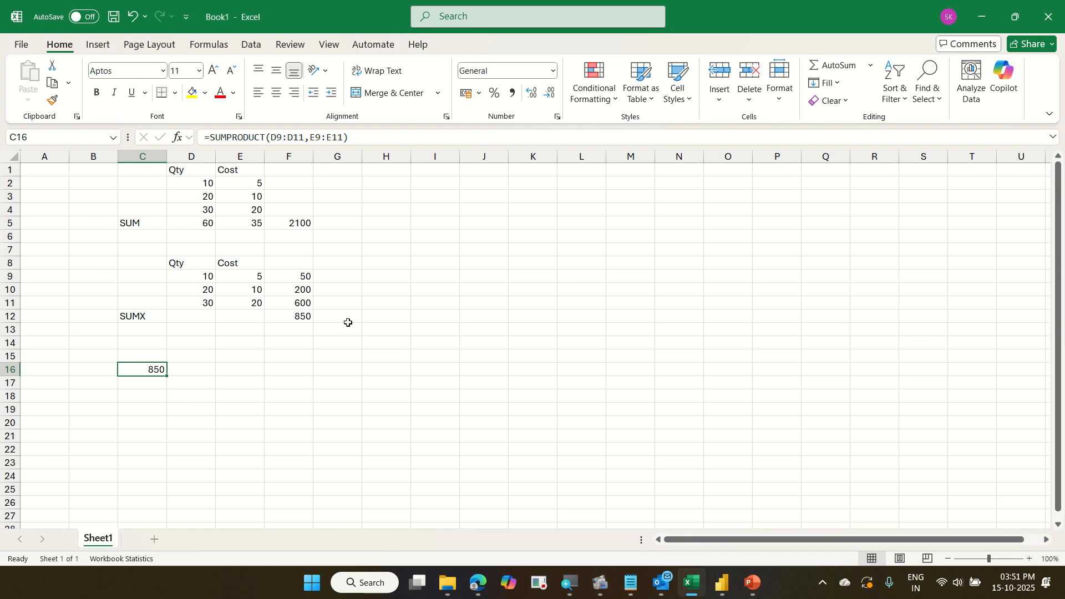
click(22, 47)
scroll(278, 333, down, 3)
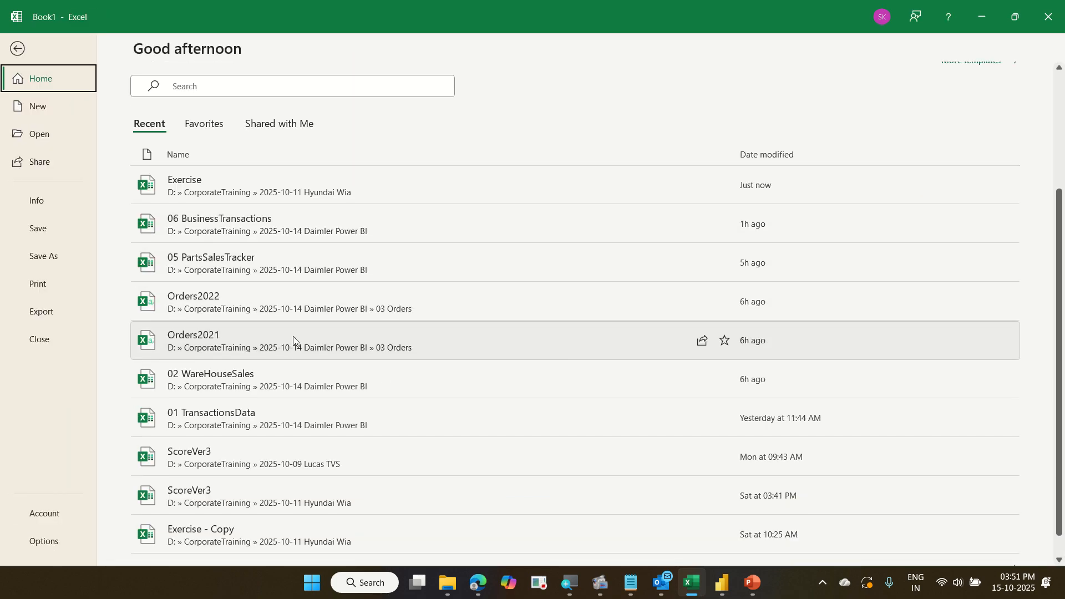
scroll(293, 336, down, 1)
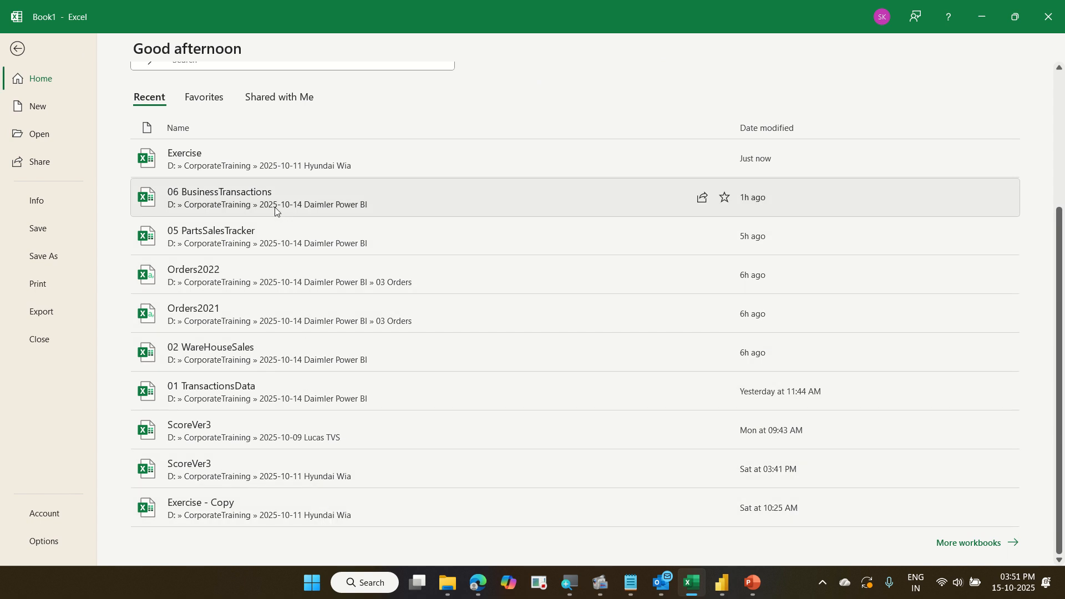
click(274, 206)
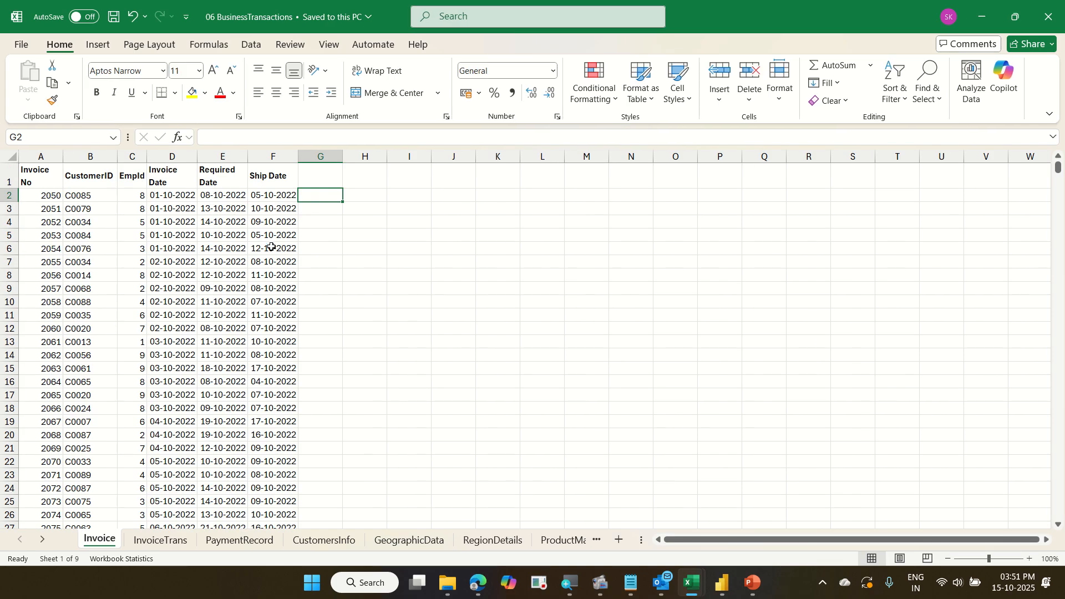
Open the CustomersInfo sheet and launch Analyze Data on its customer table.
click(350, 544)
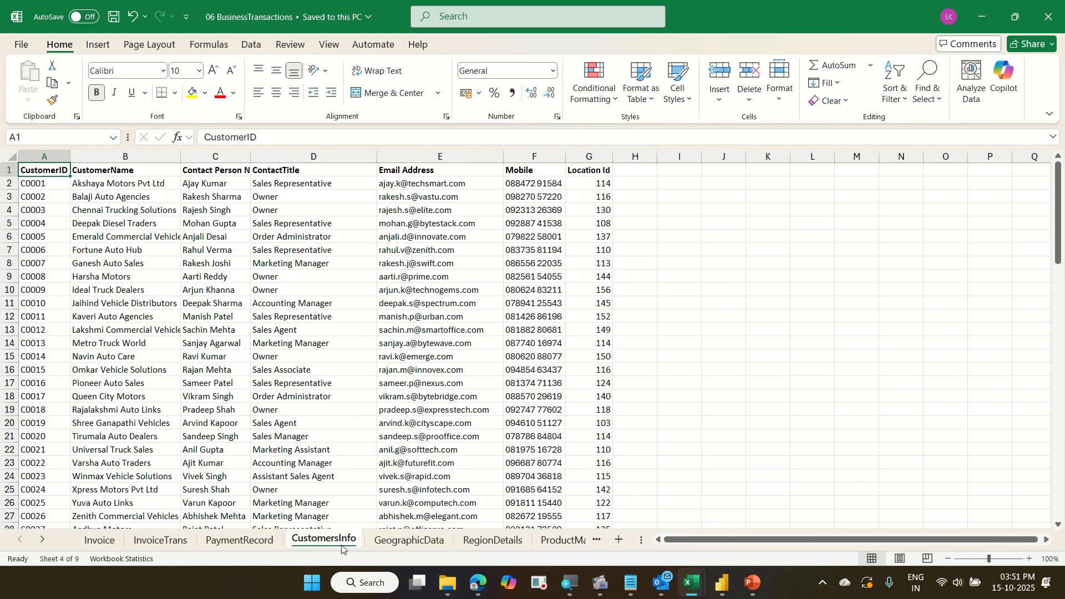
click(297, 331)
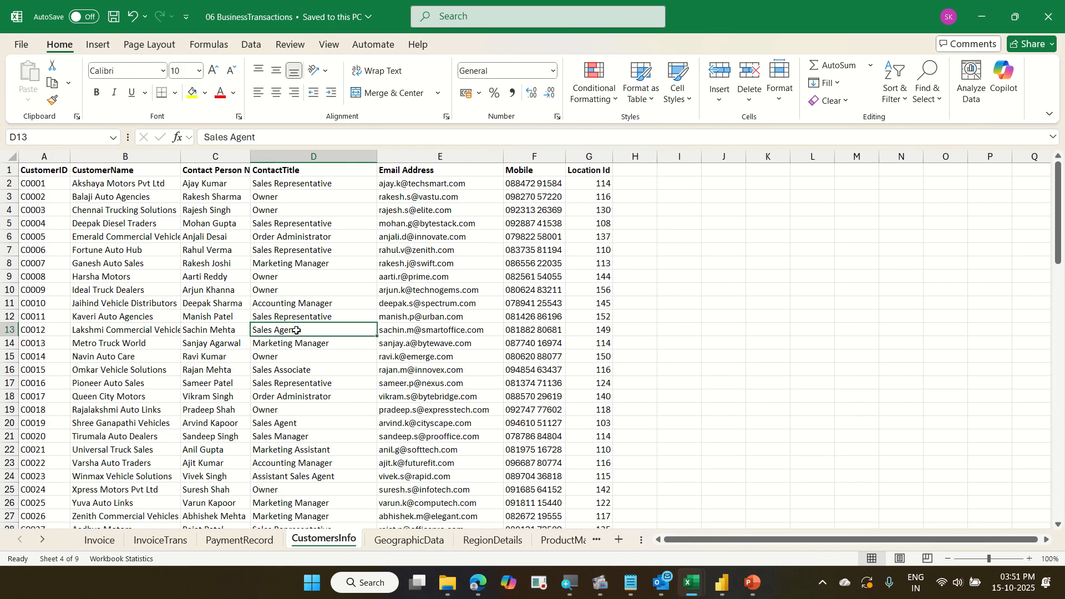
click(978, 97)
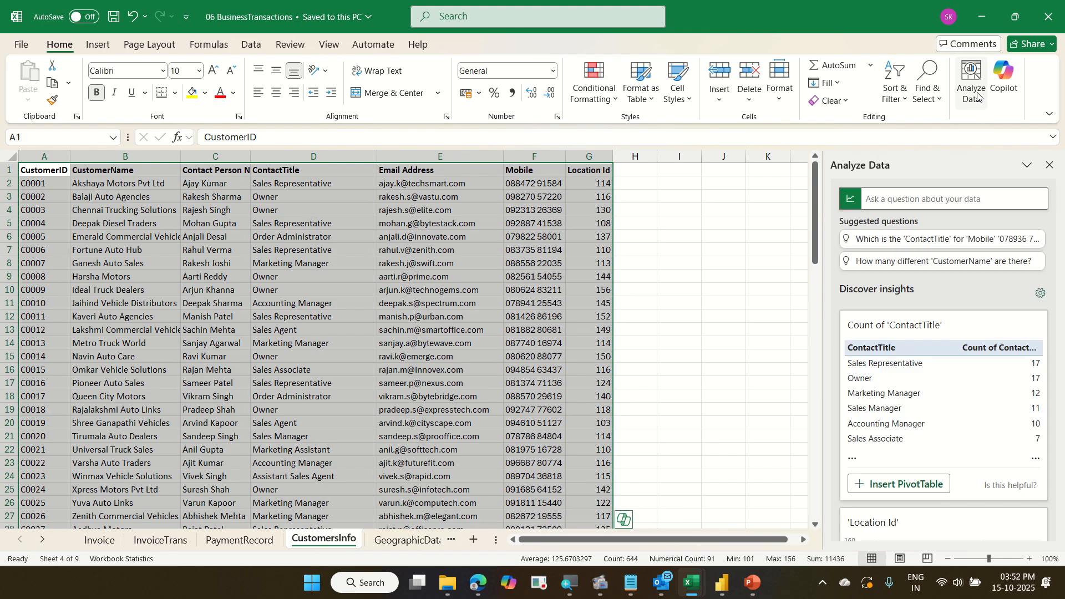
Try dictating a question into the Analyze Data question box with voice typing, then close the pane.
click(897, 195)
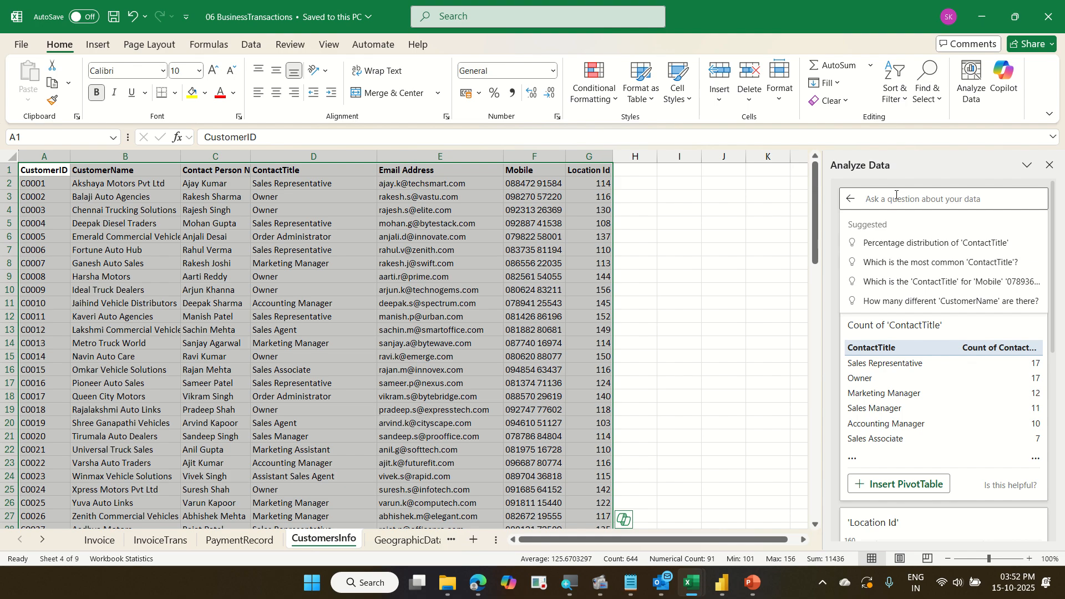
key(super+h)
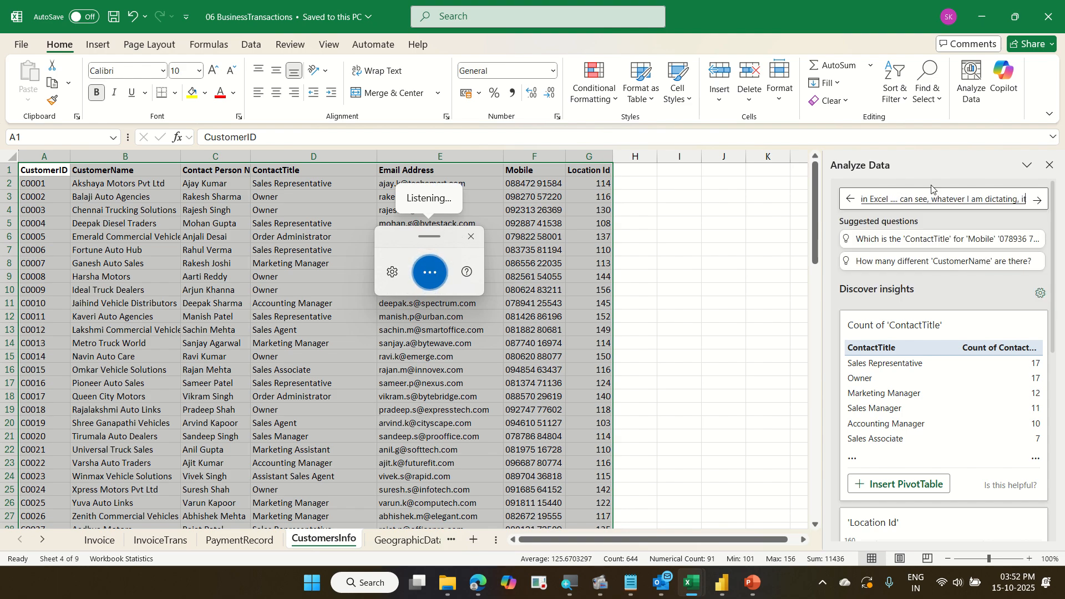
click(1049, 165)
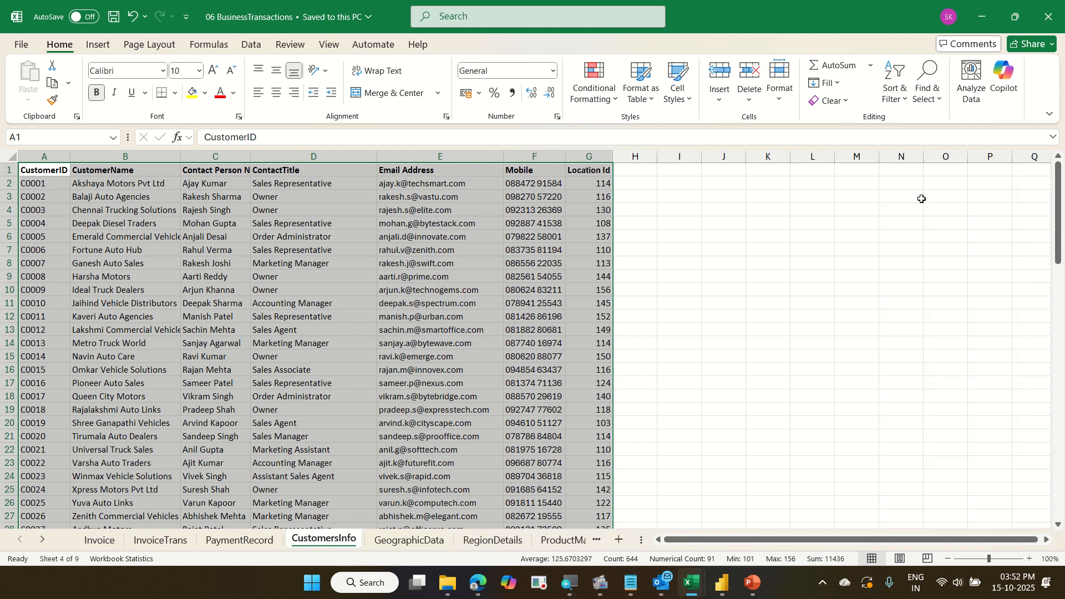
Select a single cell, reopen Analyze Data and place the cursor in its question box.
click(537, 328)
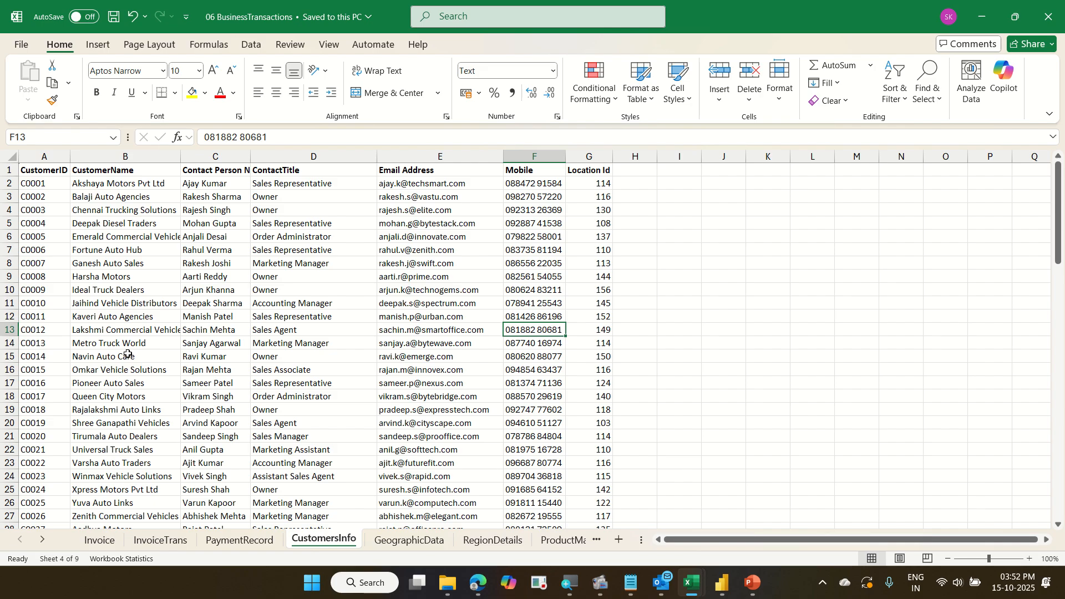
click(970, 84)
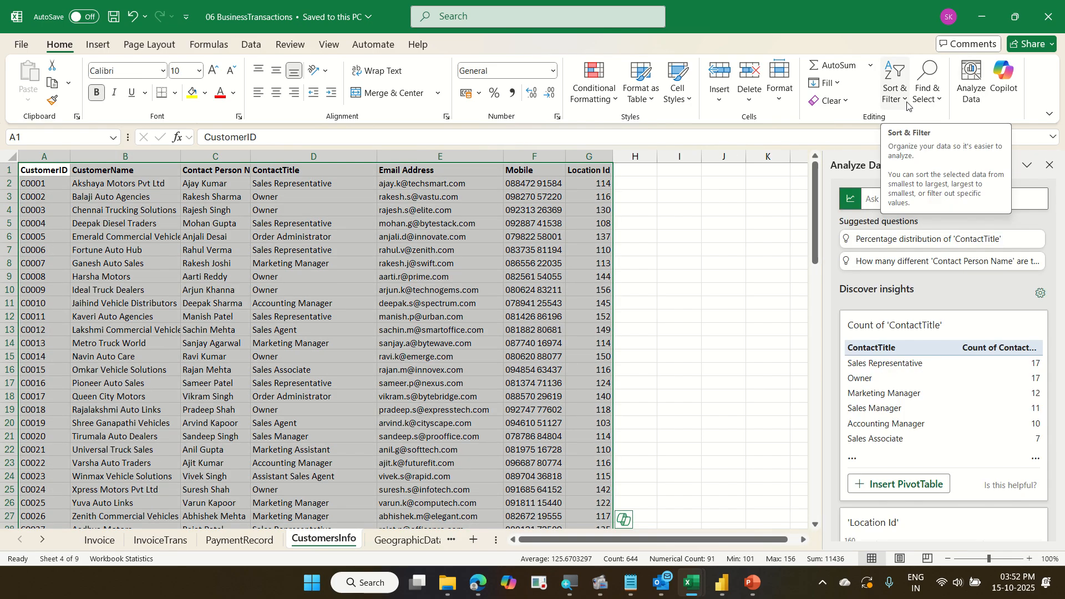
click(1018, 198)
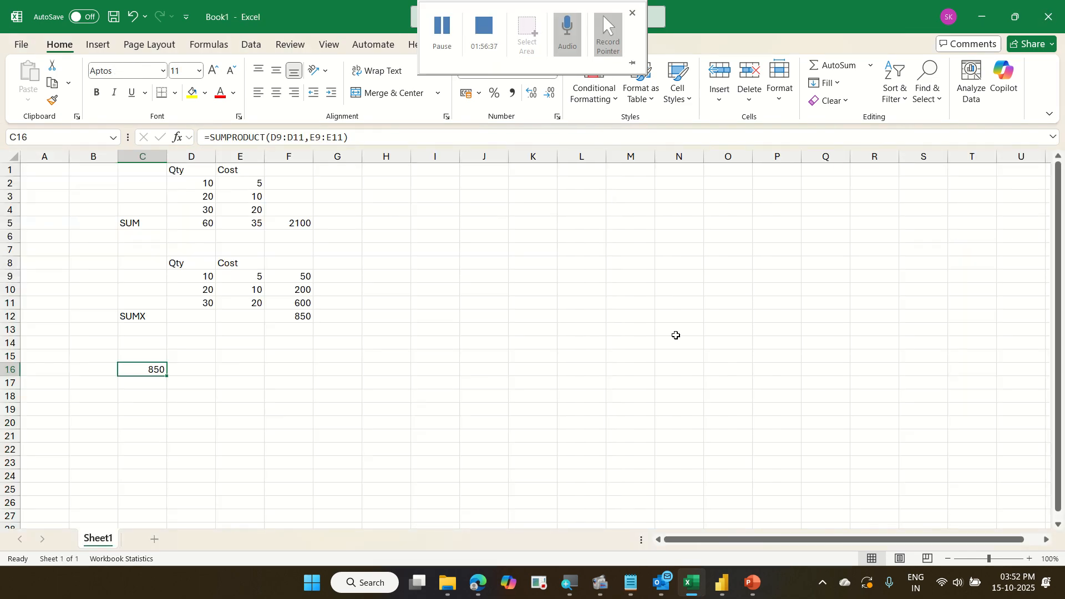
Minimise Excel, return to Power BI and open the Get more visuals gallery.
click(982, 17)
click(621, 257)
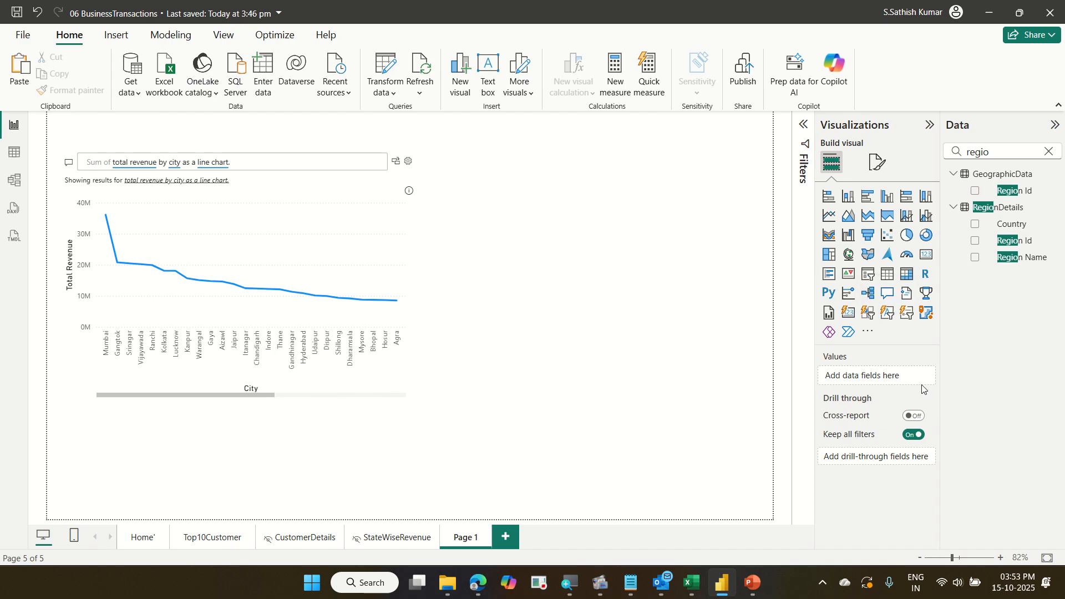
click(868, 334)
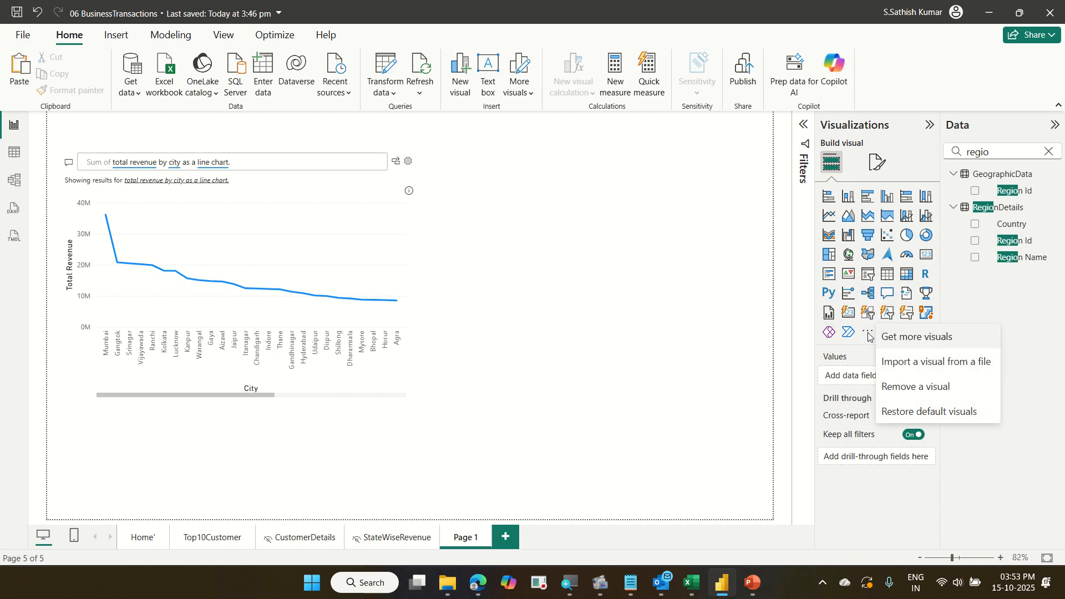
click(931, 346)
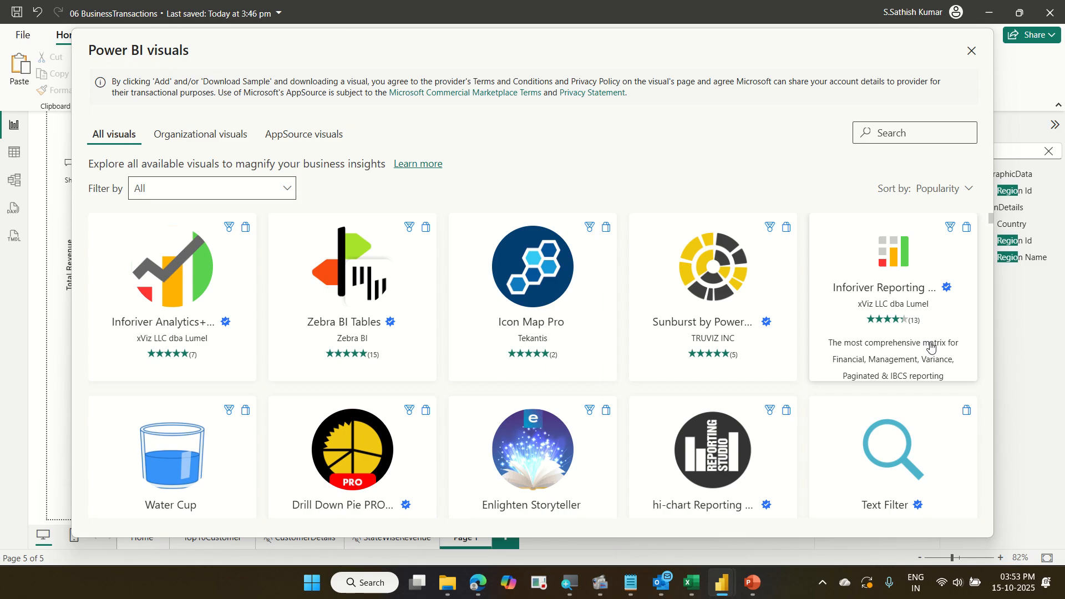
Search the Power BI visuals gallery for road map.
click(893, 133)
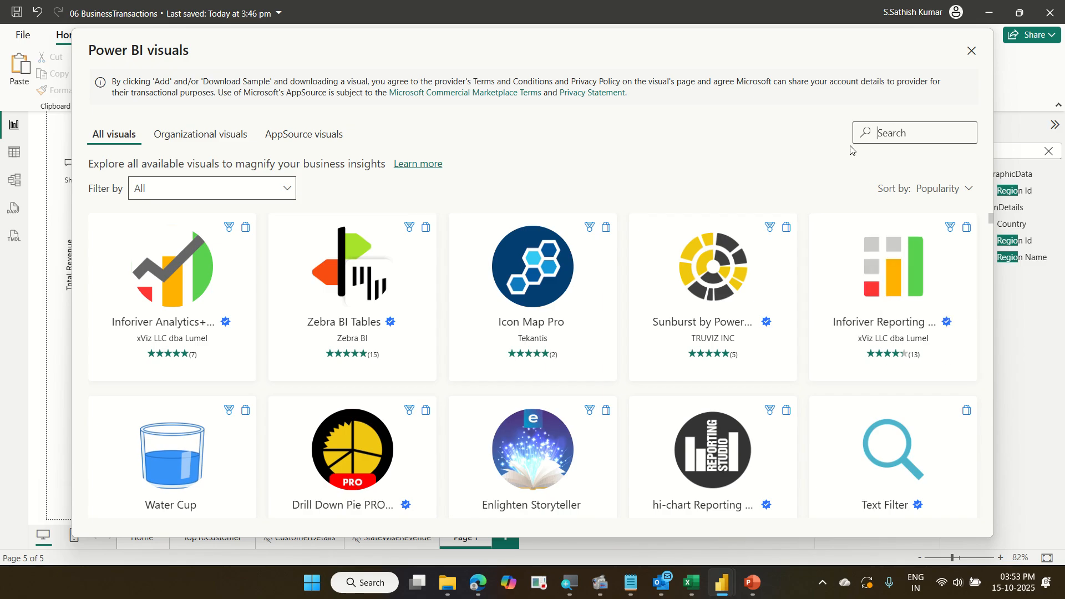
text(road )
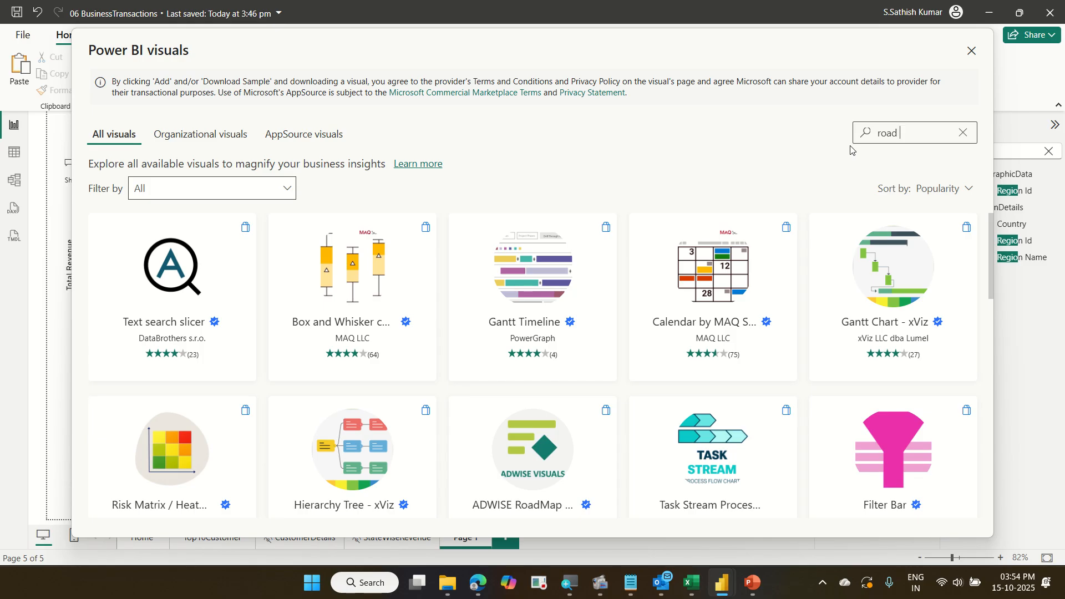
text(map)
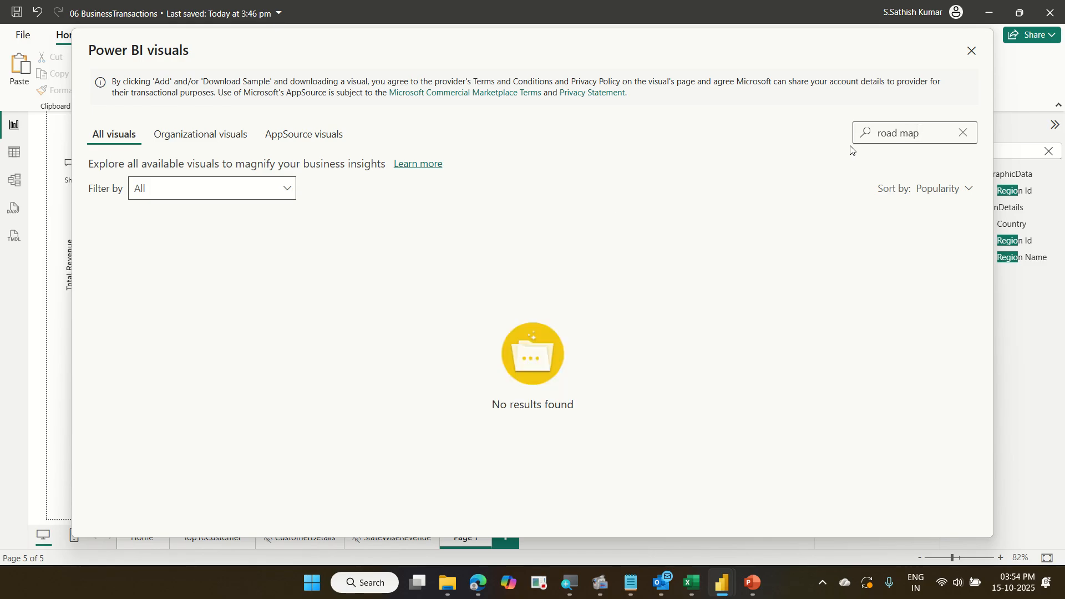
key(BackSpace)
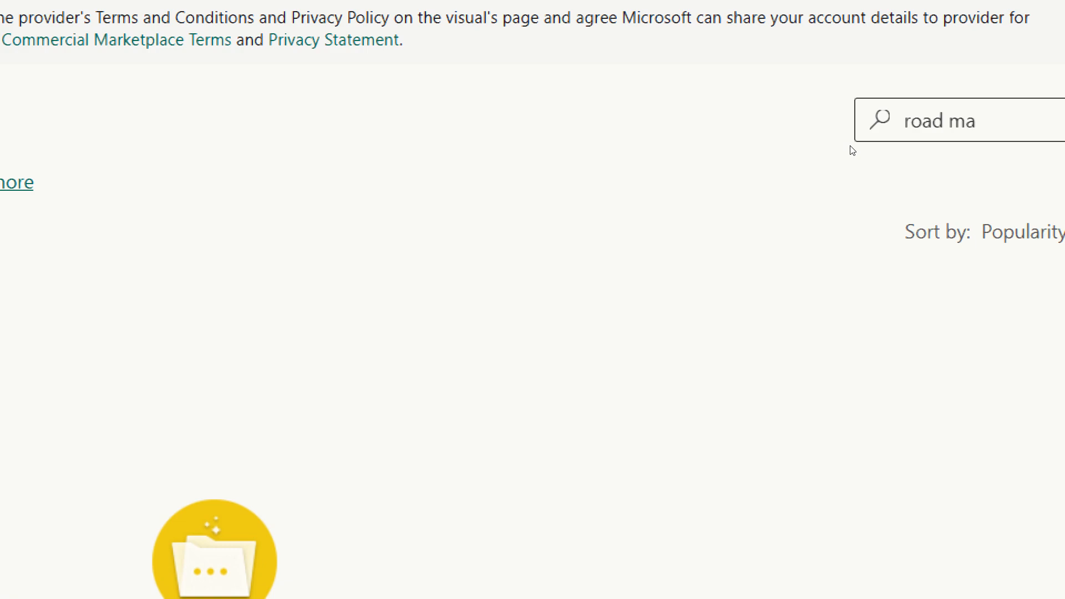
key(BackSpace)
key(BackSpace)
key(BackSpace)
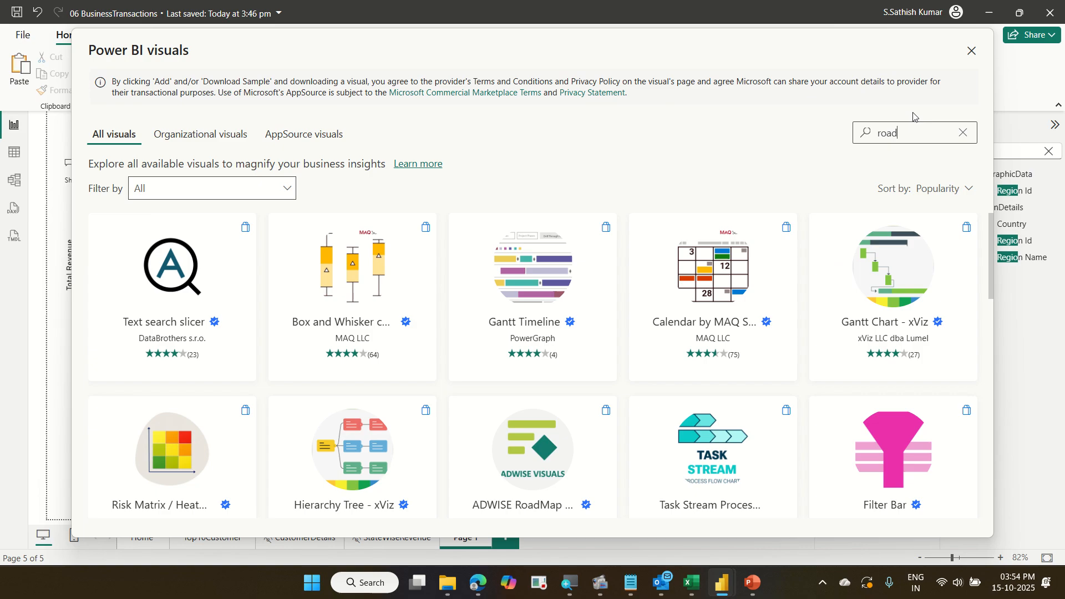
Replace the gallery search with pareto.
drag(906, 132, 844, 135)
text(pare)
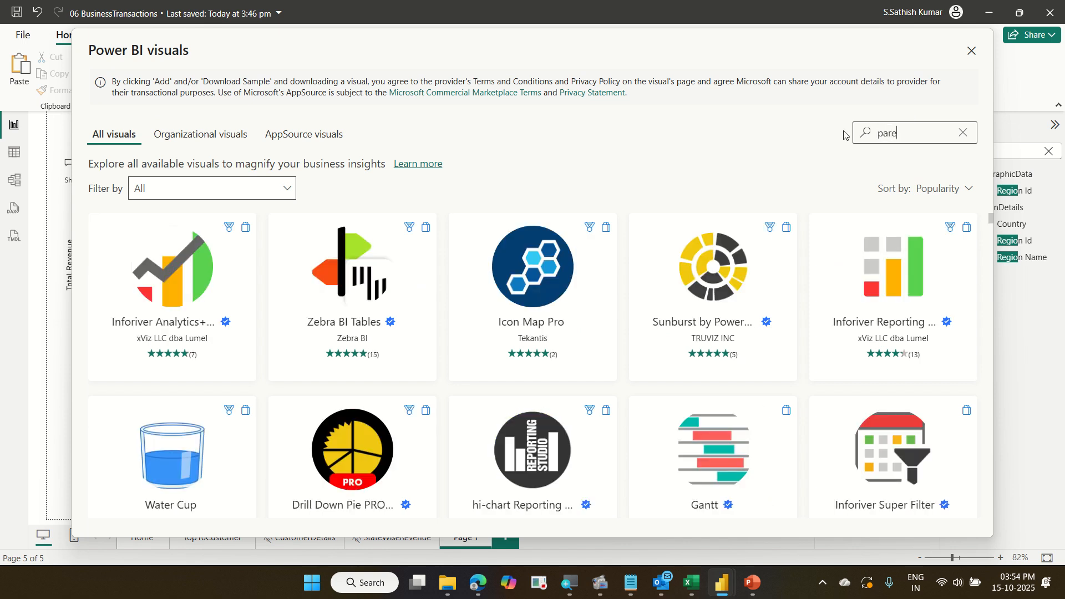
text(to)
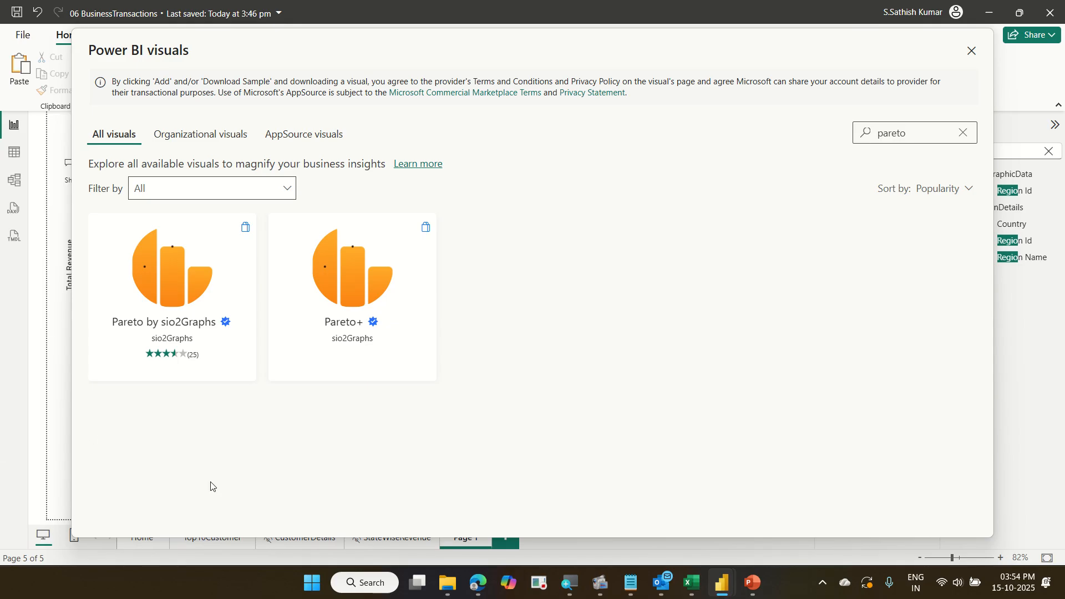
Open the Pareto by sio2Graphs listing, browse its sample images, and close the gallery.
click(210, 280)
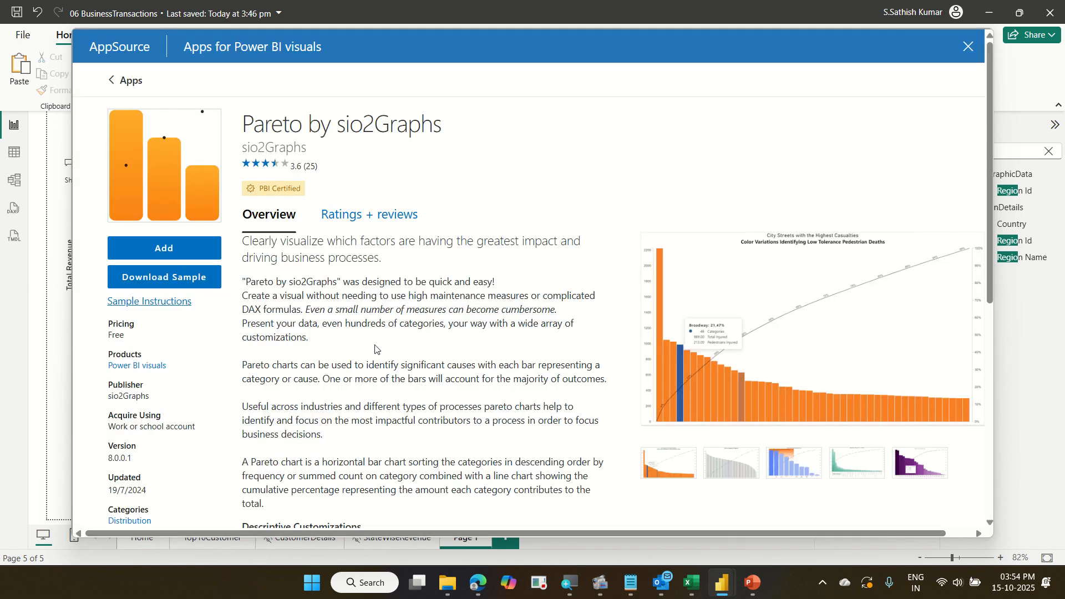
click(733, 457)
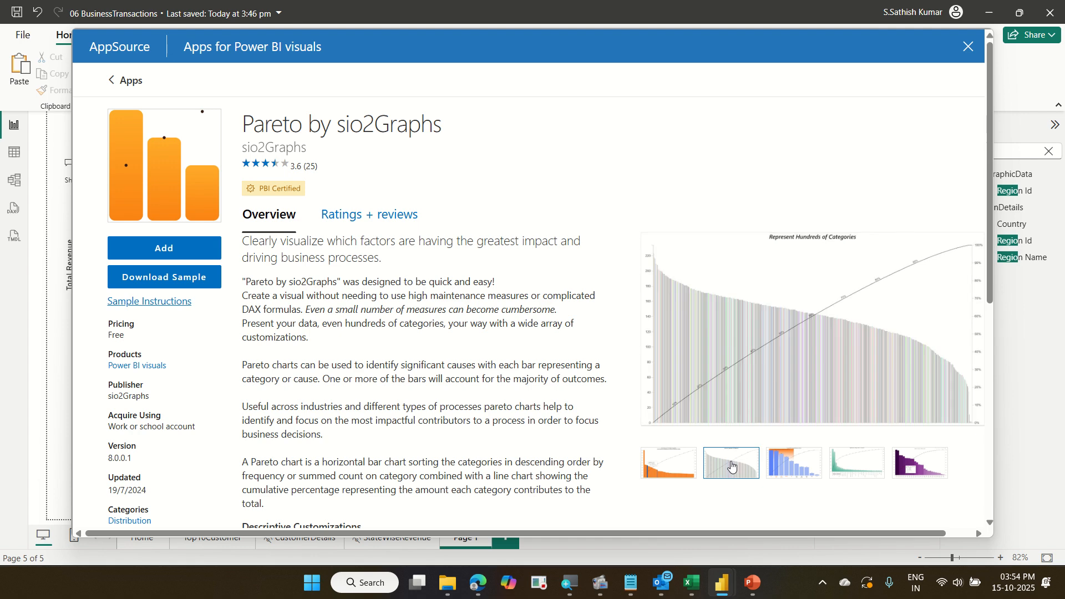
click(794, 462)
click(840, 453)
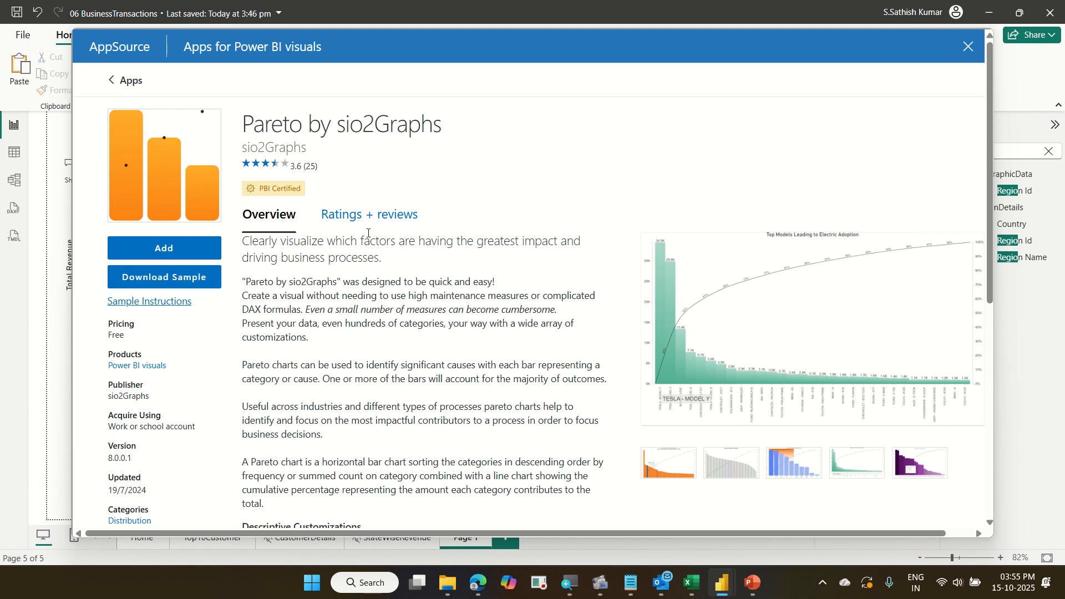
click(969, 48)
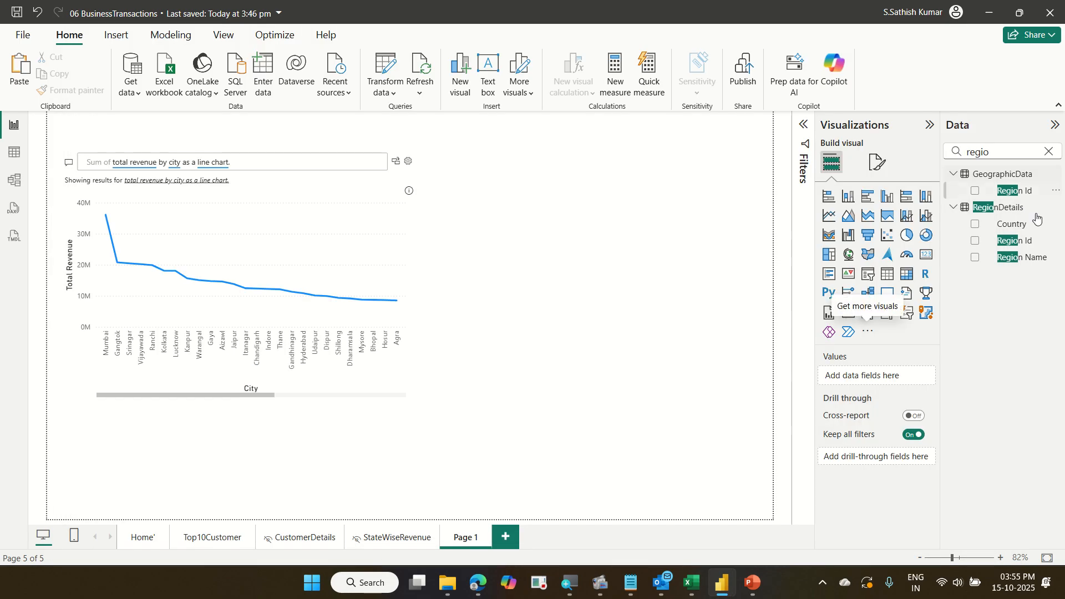
Rename the Page 1 report tab to Q&A.
click(868, 336)
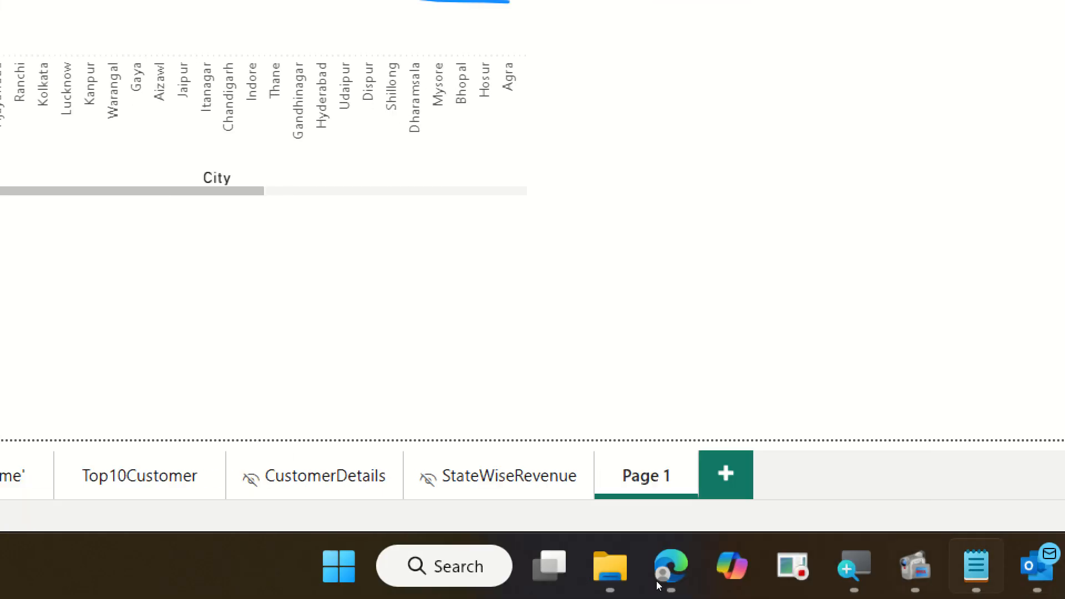
double_click(597, 476)
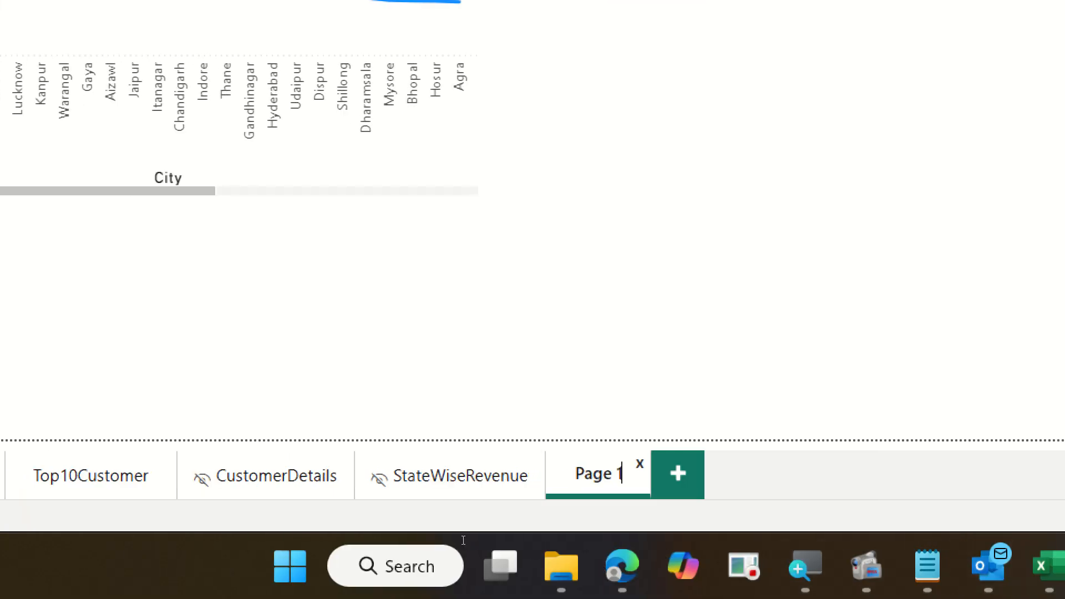
key(BackSpace)
key(BackSpace)
key(BackSpace)
key(BackSpace)
key(BackSpace)
key(BackSpace)
text(Q&A)
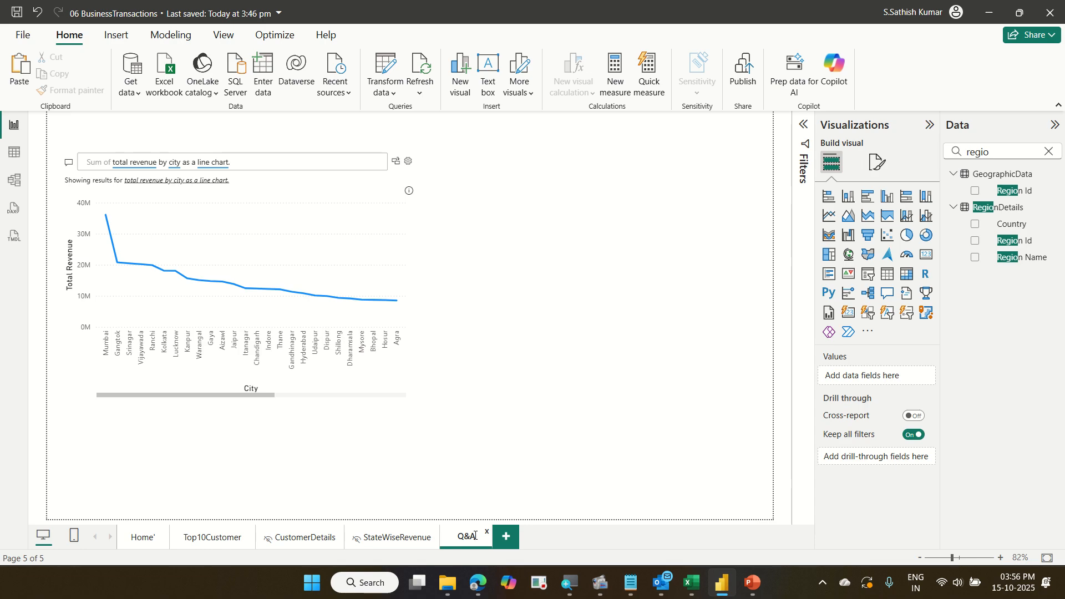
key(Return)
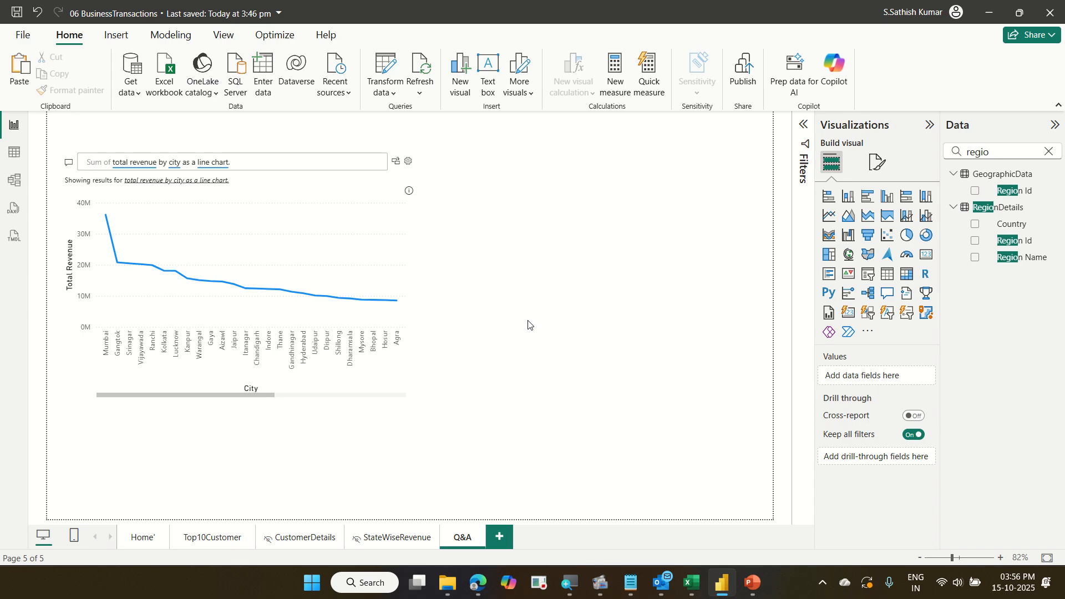
Add a new report page and insert a Page navigator, moving it to the middle of the canvas.
click(509, 539)
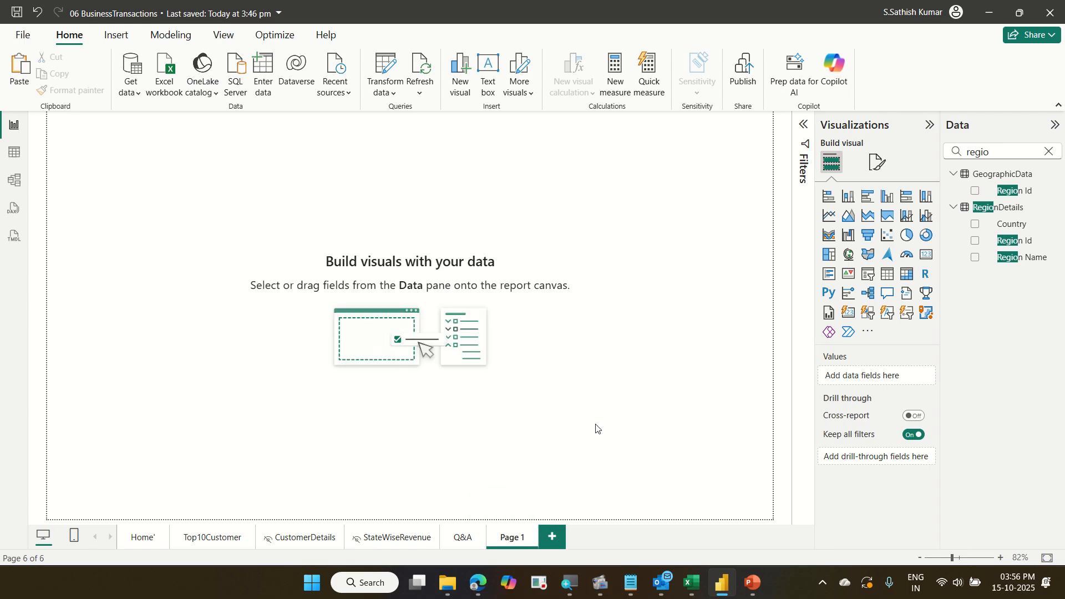
click(123, 38)
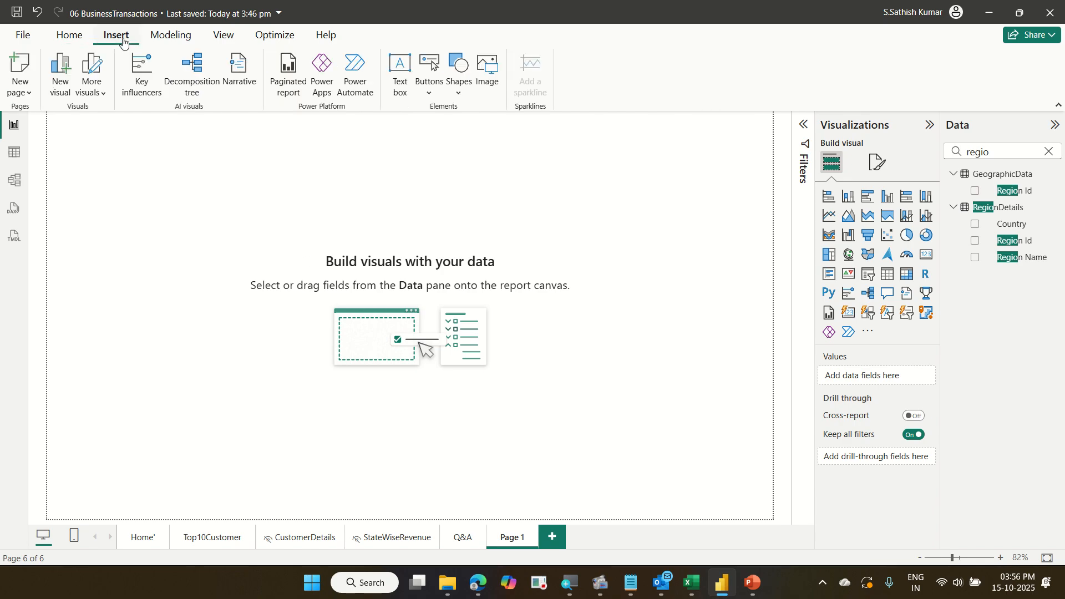
click(425, 100)
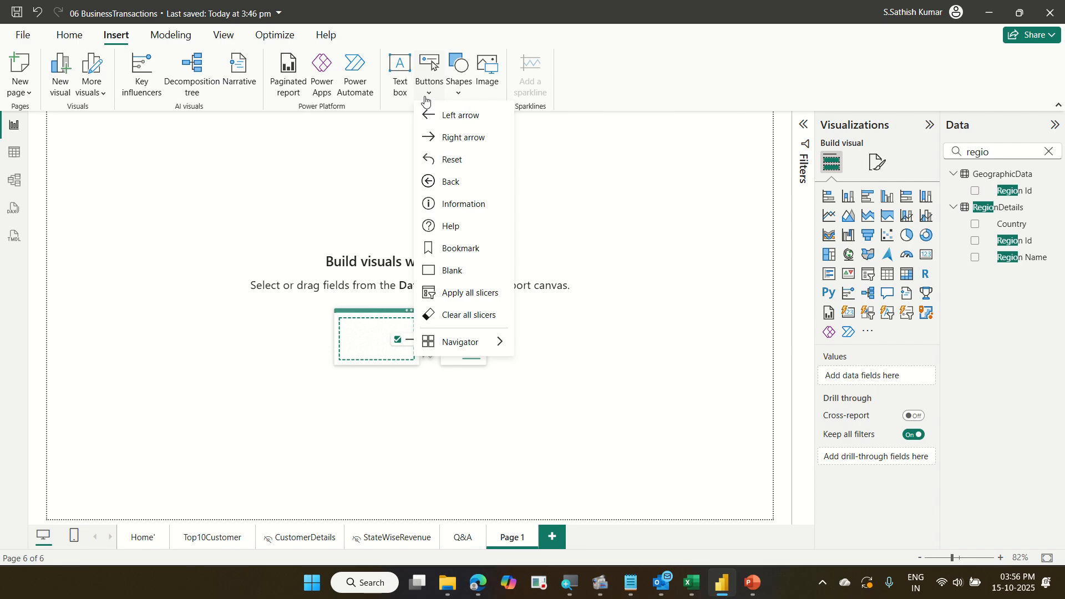
mouse_move(496, 341)
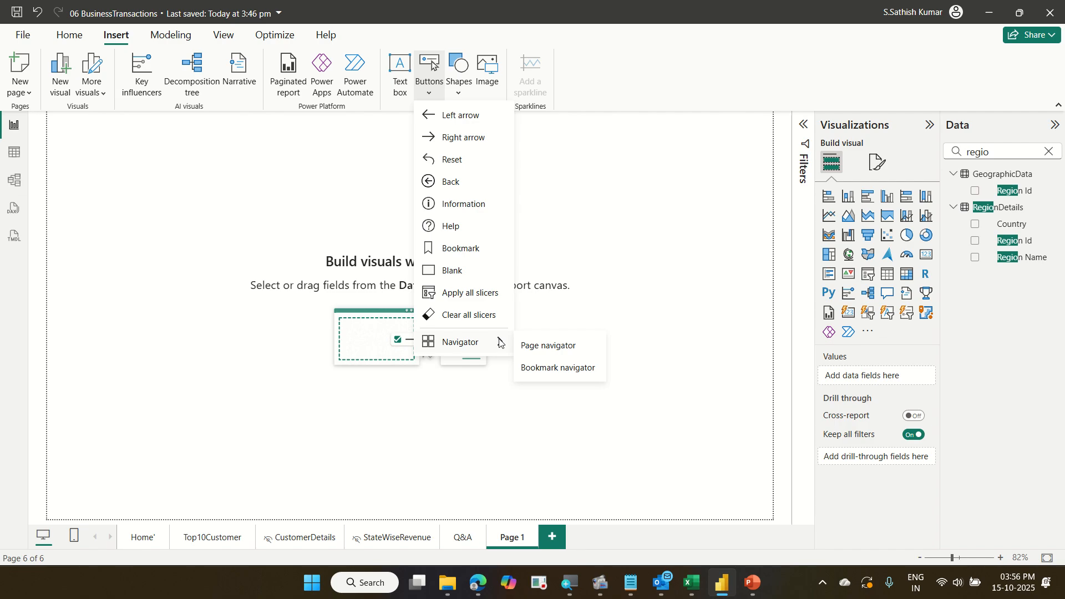
click(552, 349)
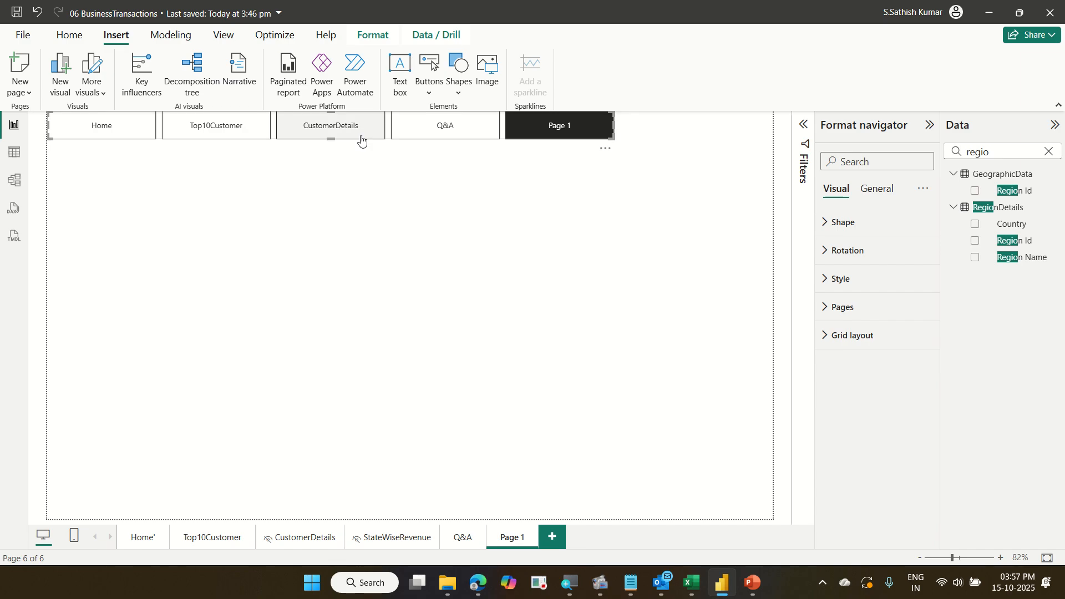
drag(362, 141, 475, 270)
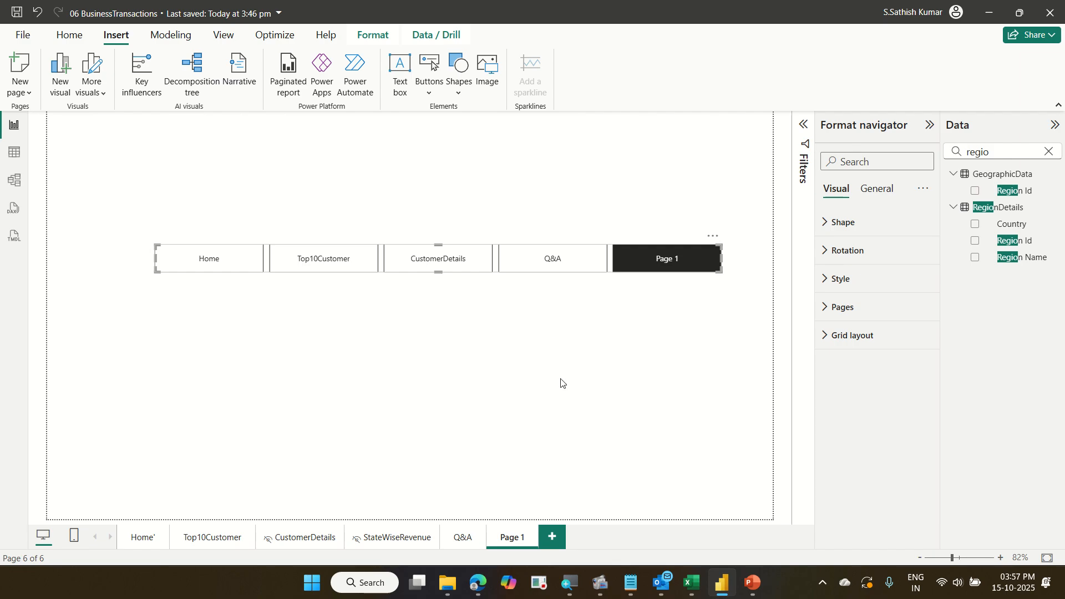
Expand the navigator's page settings and switch off Page 1 so it is not shown as a button.
click(853, 312)
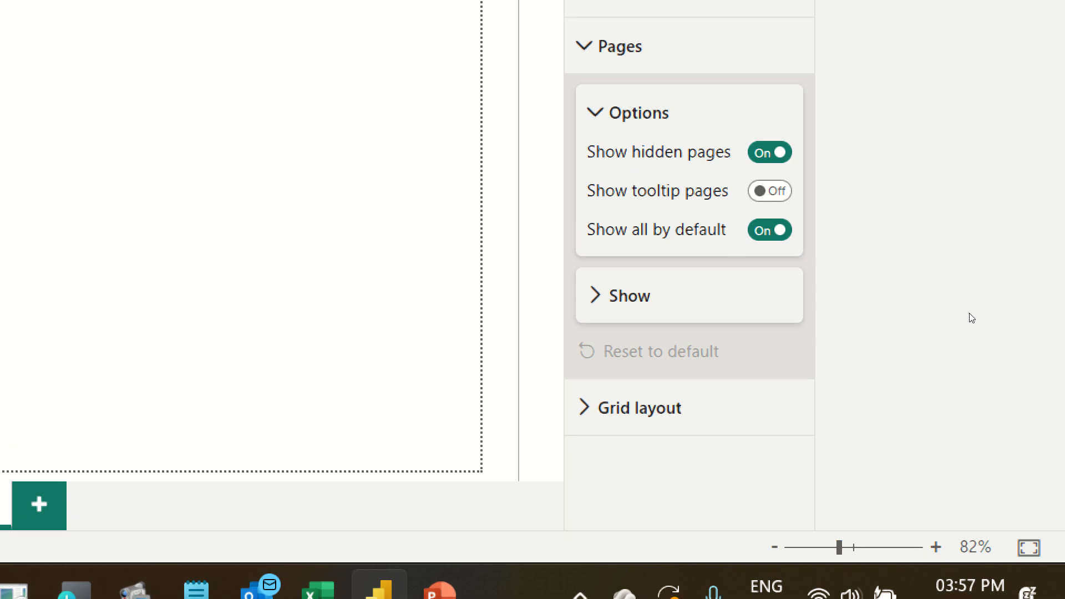
click(643, 308)
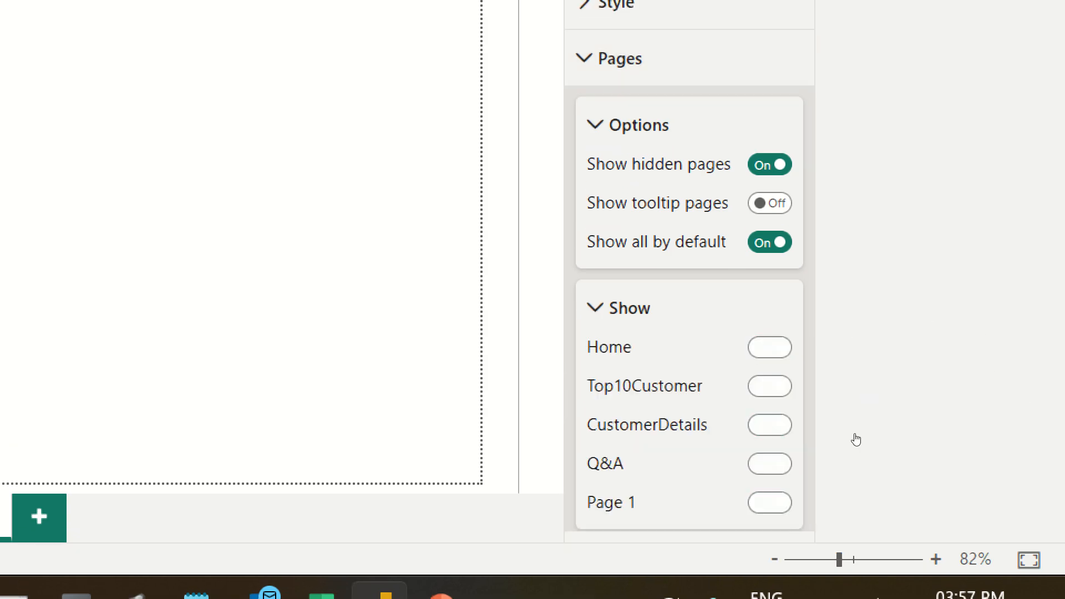
scroll(774, 366, down, 1)
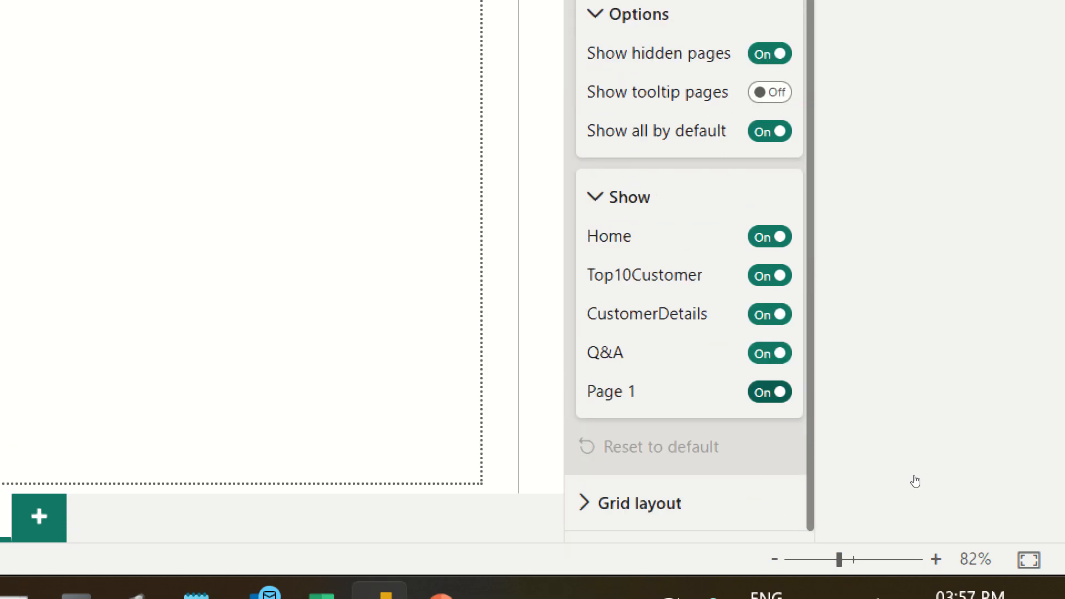
key(space)
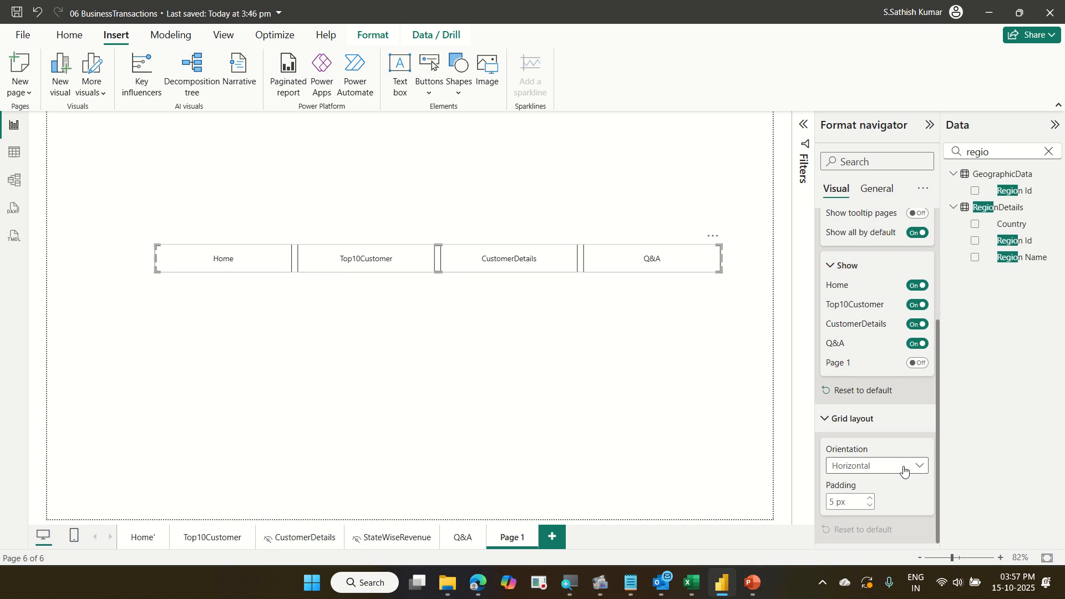
Set the page navigator's grid layout orientation to Vertical.
click(903, 470)
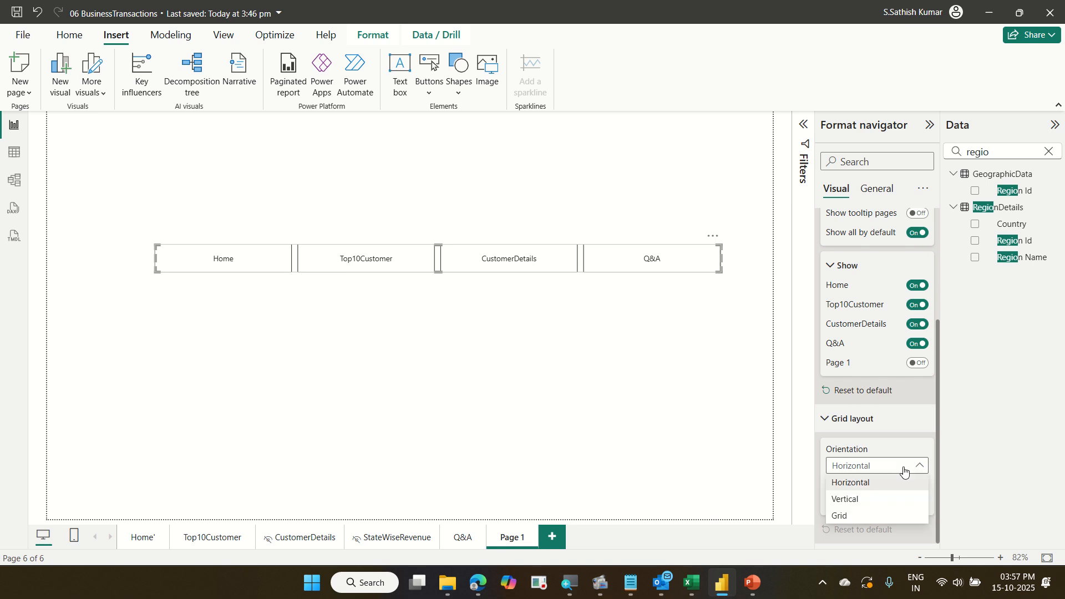
click(898, 501)
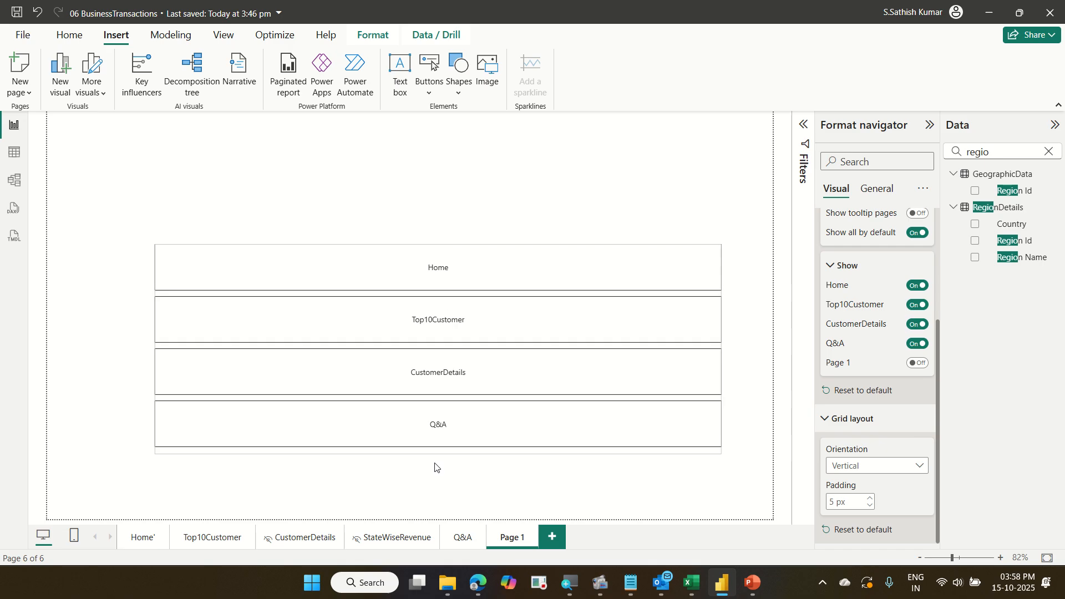
Resize the vertical navigator taller and narrower so it sits as a column in the middle of the canvas.
drag(437, 245, 439, 196)
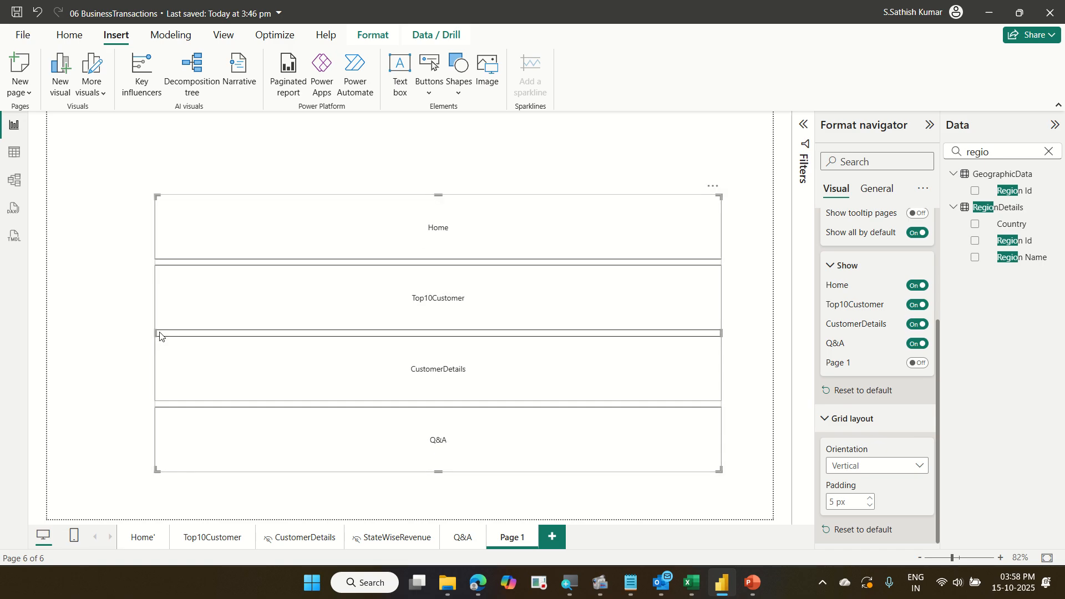
drag(159, 333, 390, 317)
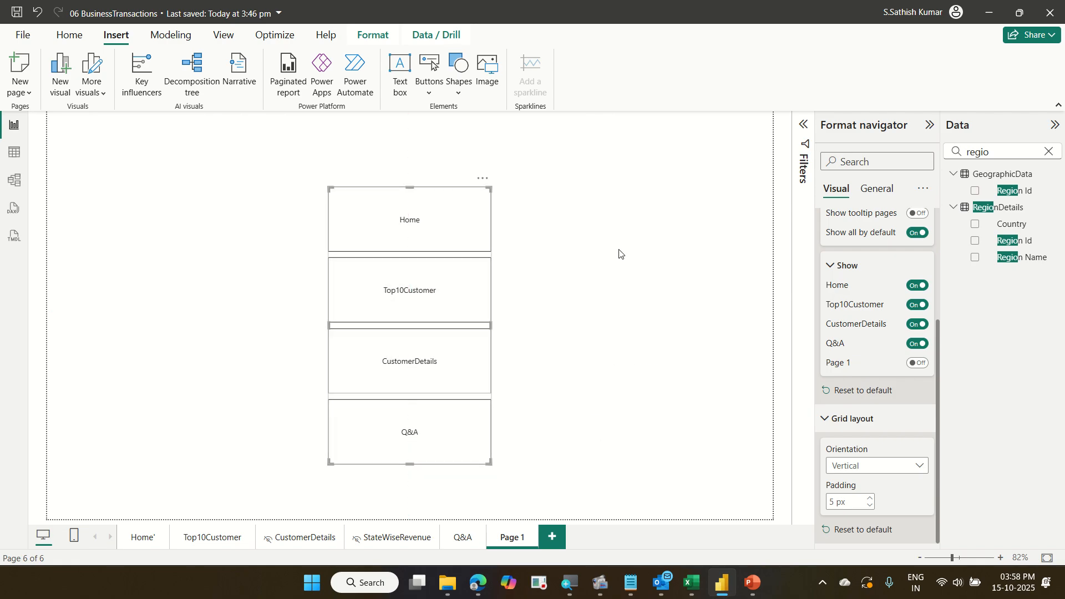
click(619, 254)
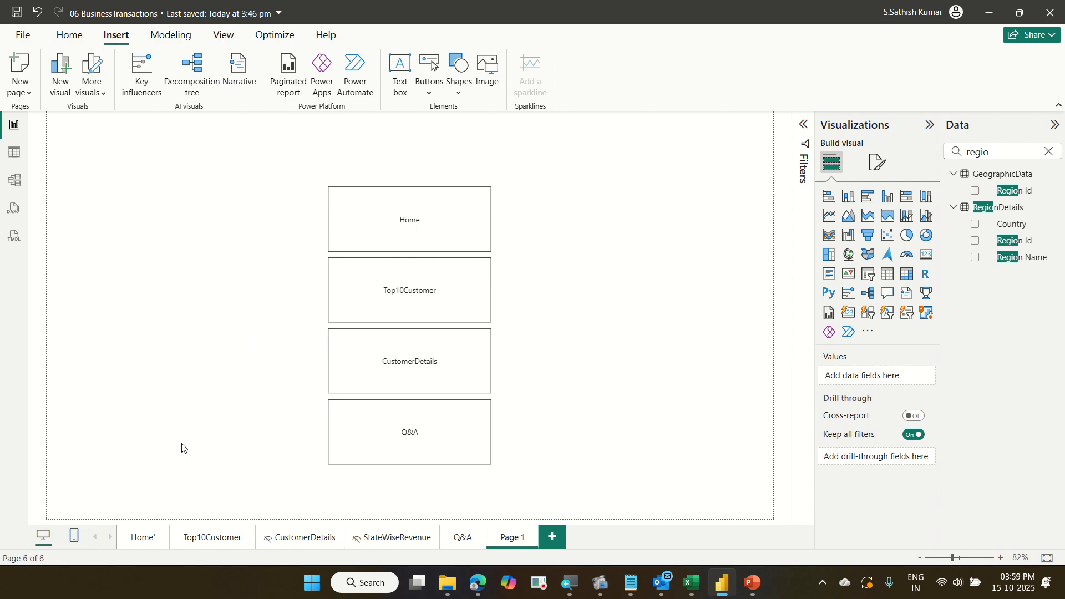
Test the navigator buttons by jumping from Page 1 to the Home page and back several times.
ctrl+click(414, 238)
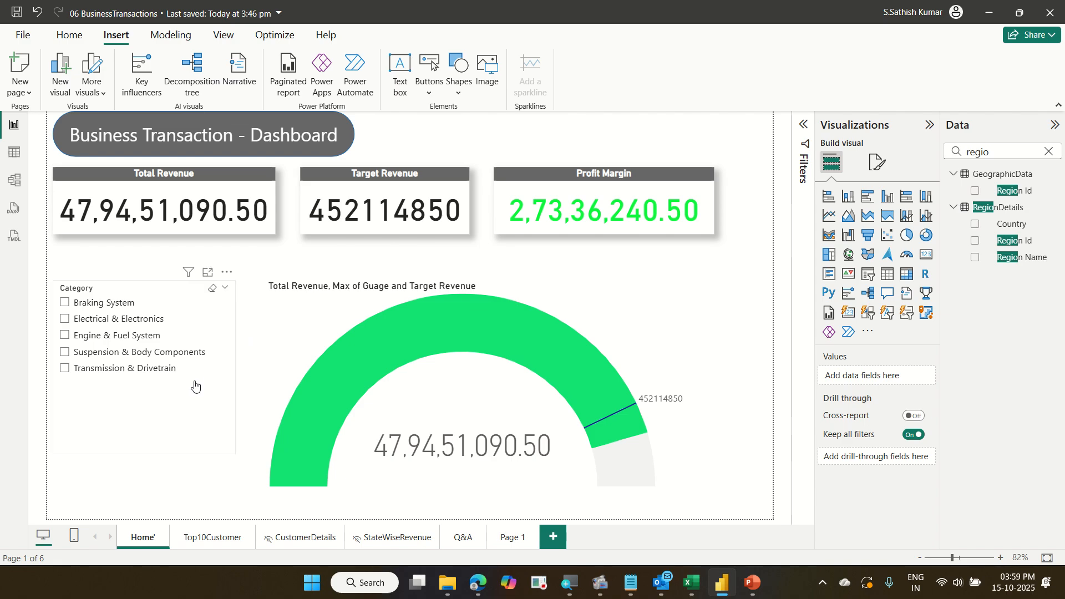
mouse_move(402, 441)
click(513, 538)
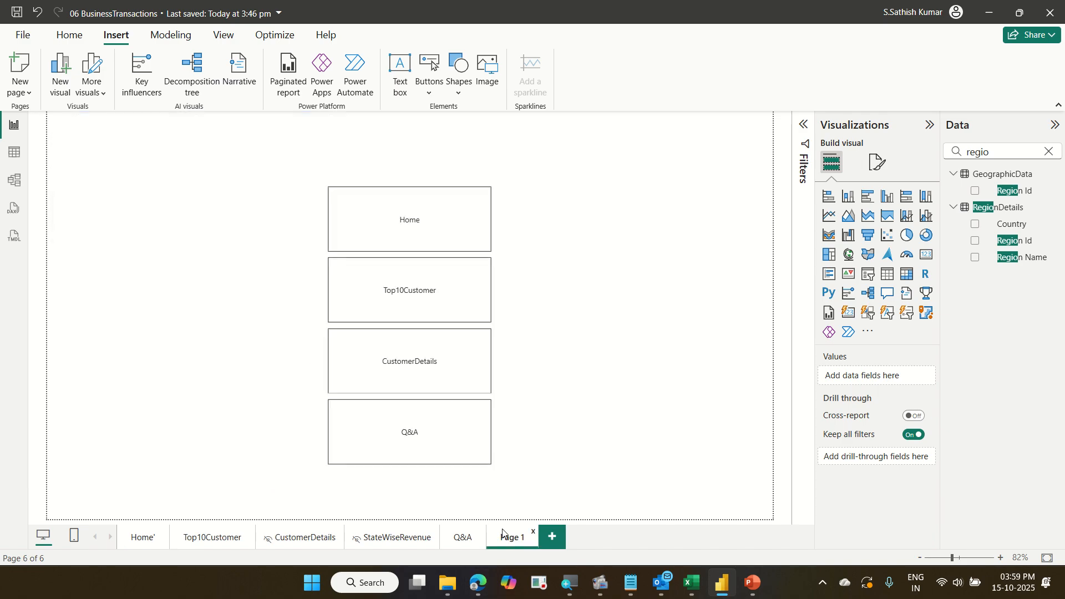
click(145, 537)
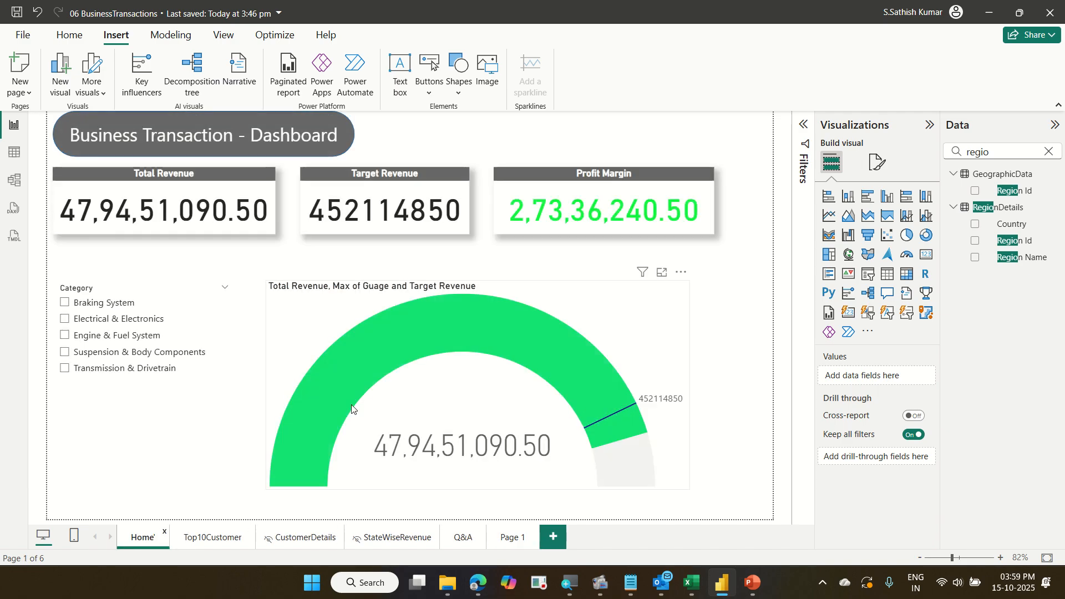
click(515, 539)
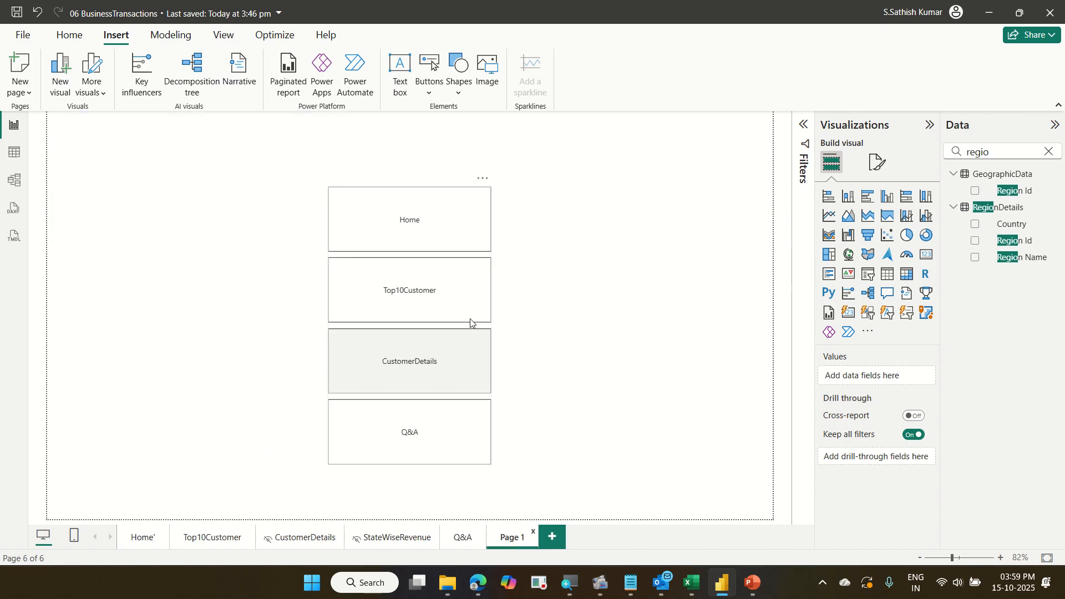
ctrl+click(423, 235)
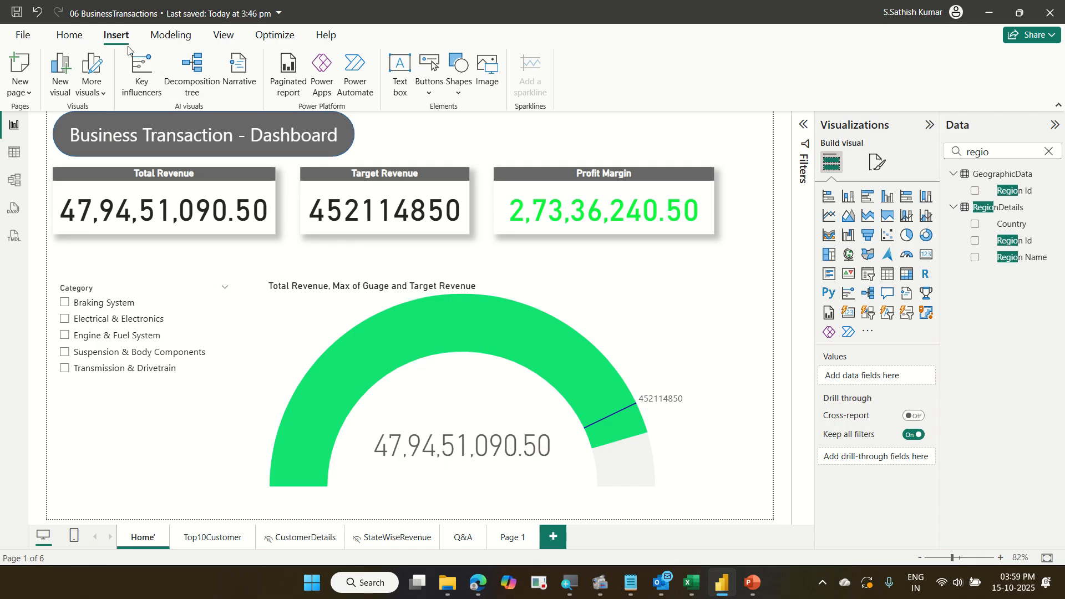
Insert a Back button on the Home page and move it to the canvas's top-right corner.
click(436, 93)
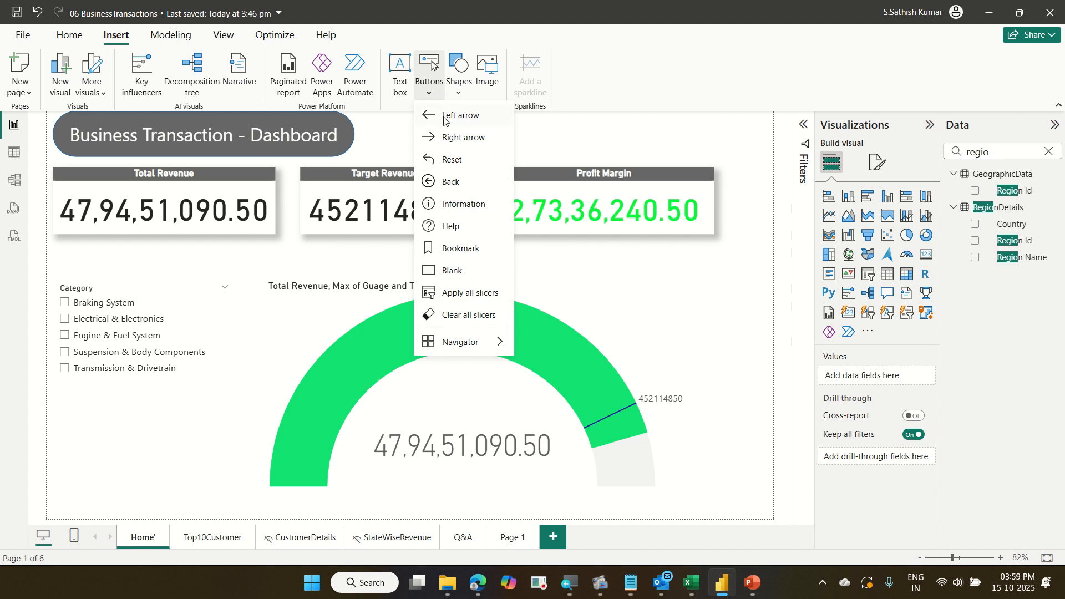
click(457, 183)
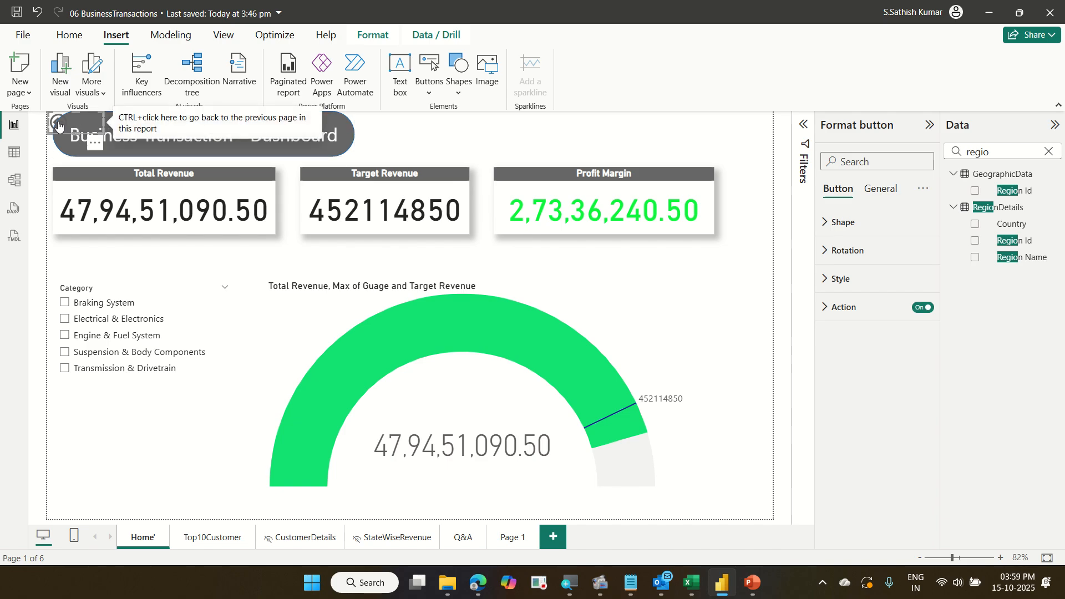
drag(68, 132, 727, 122)
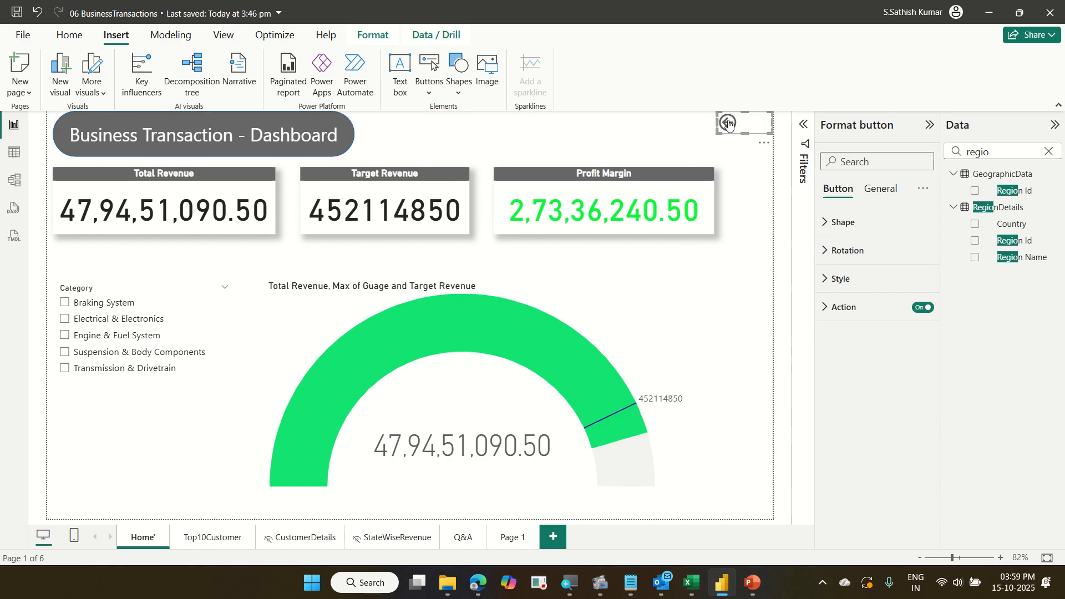
click(430, 83)
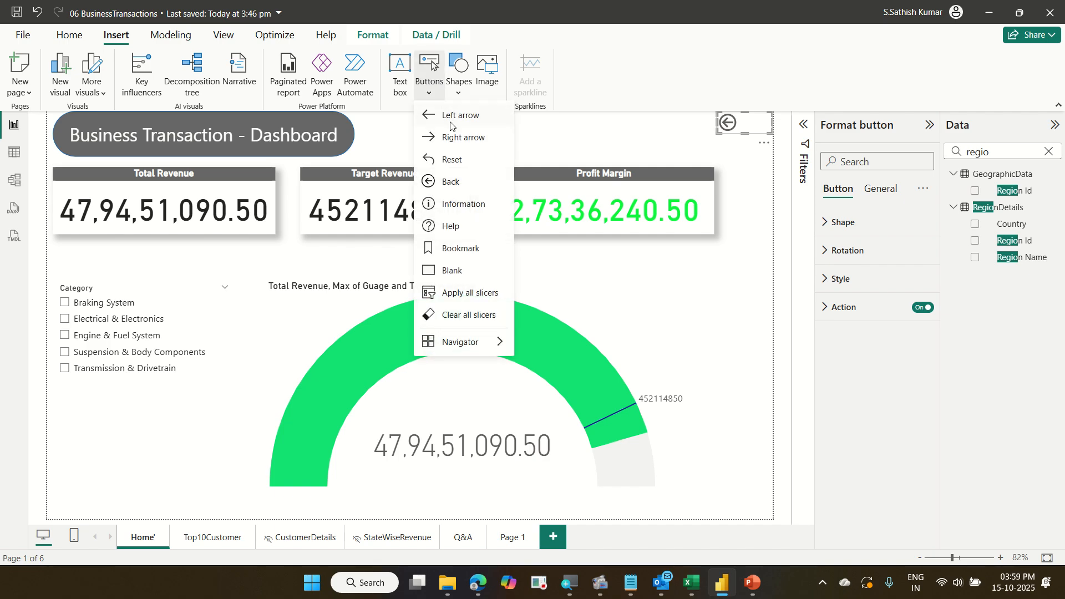
click(650, 63)
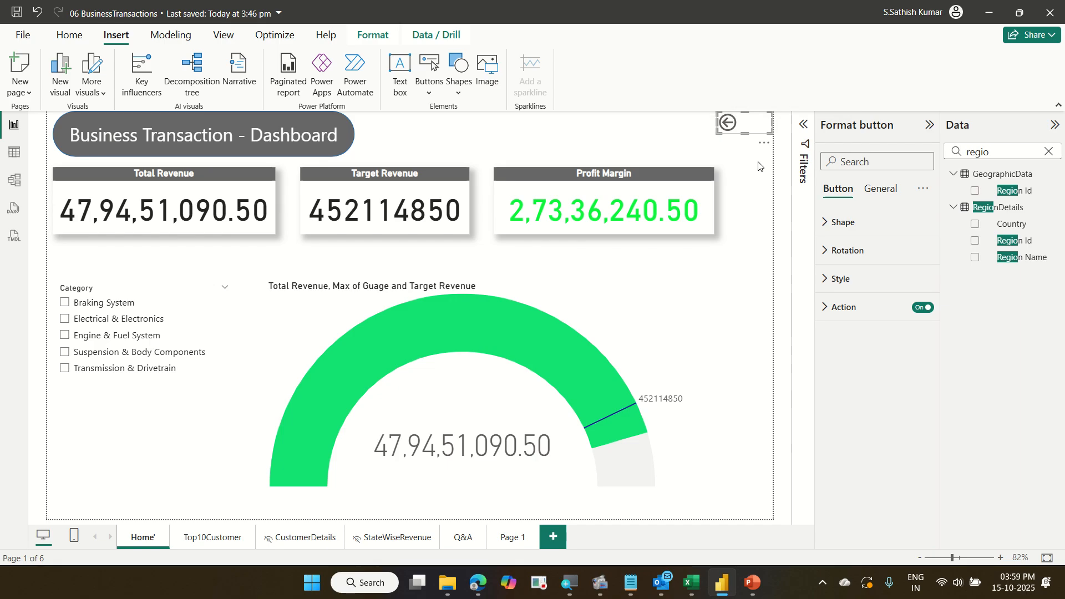
Paste the Back button onto the Top10Customer and Q&A pages.
click(226, 534)
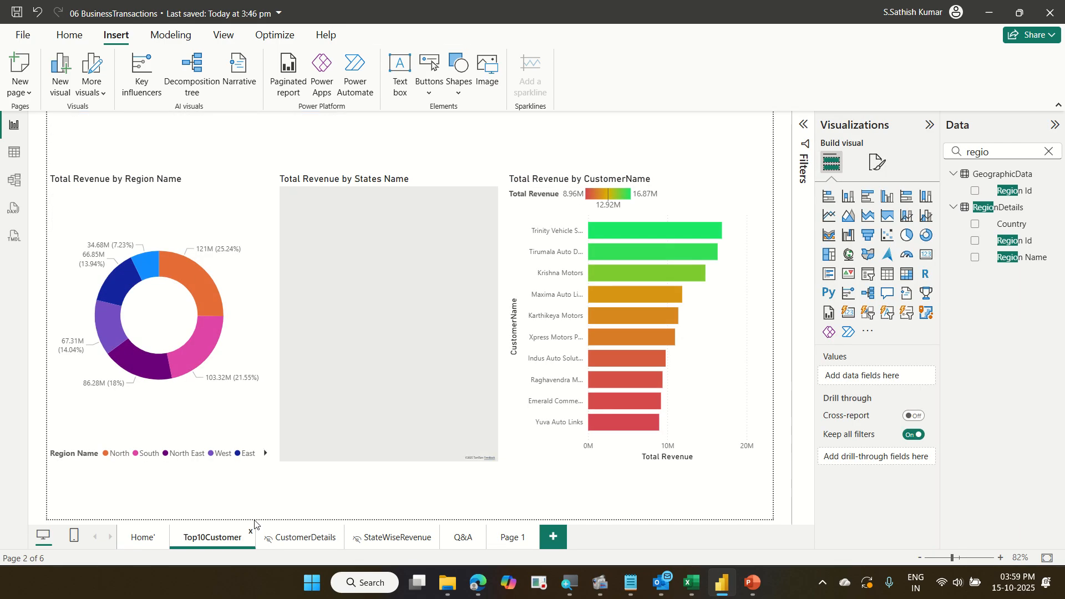
key(ctrl+v)
click(310, 536)
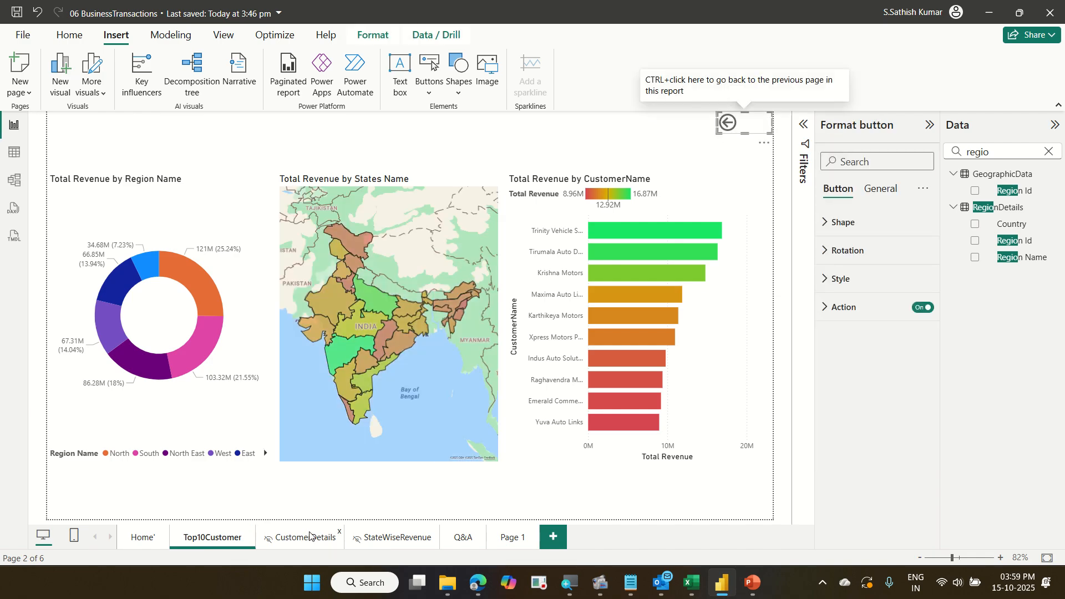
click(395, 538)
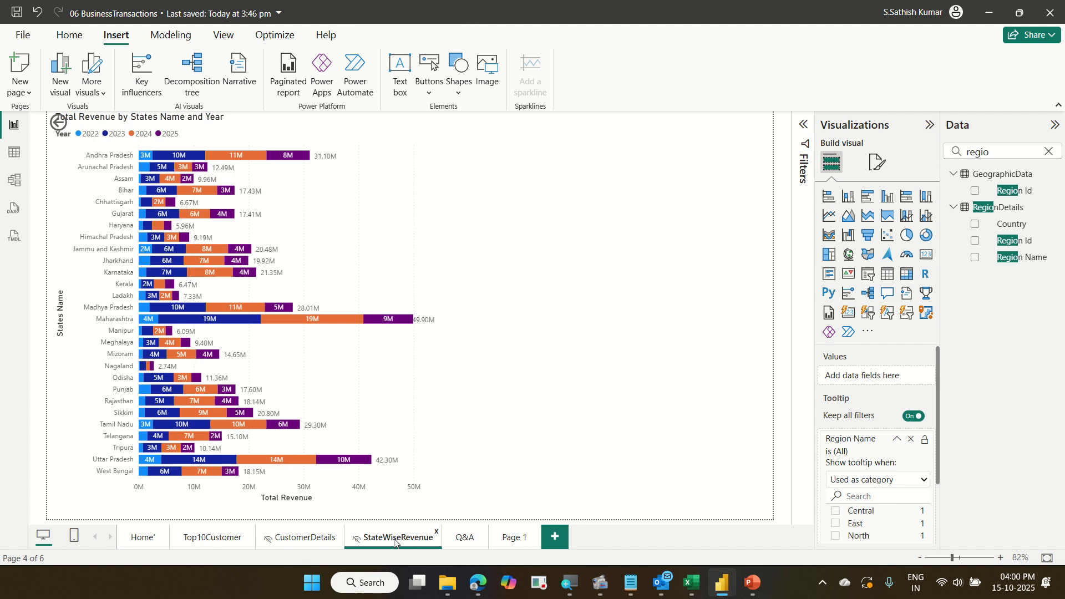
click(466, 538)
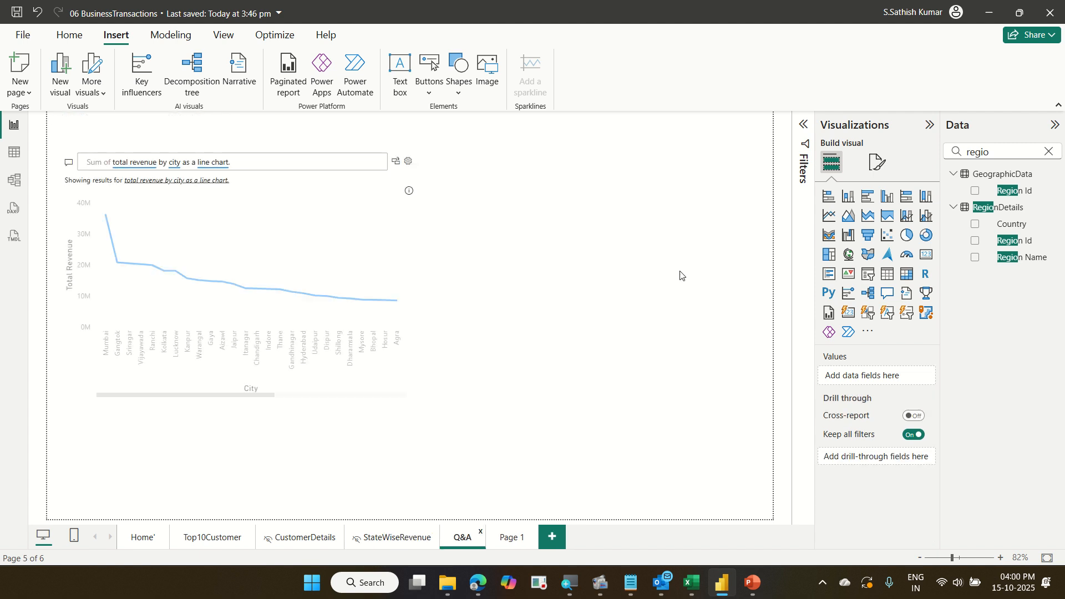
key(ctrl+v)
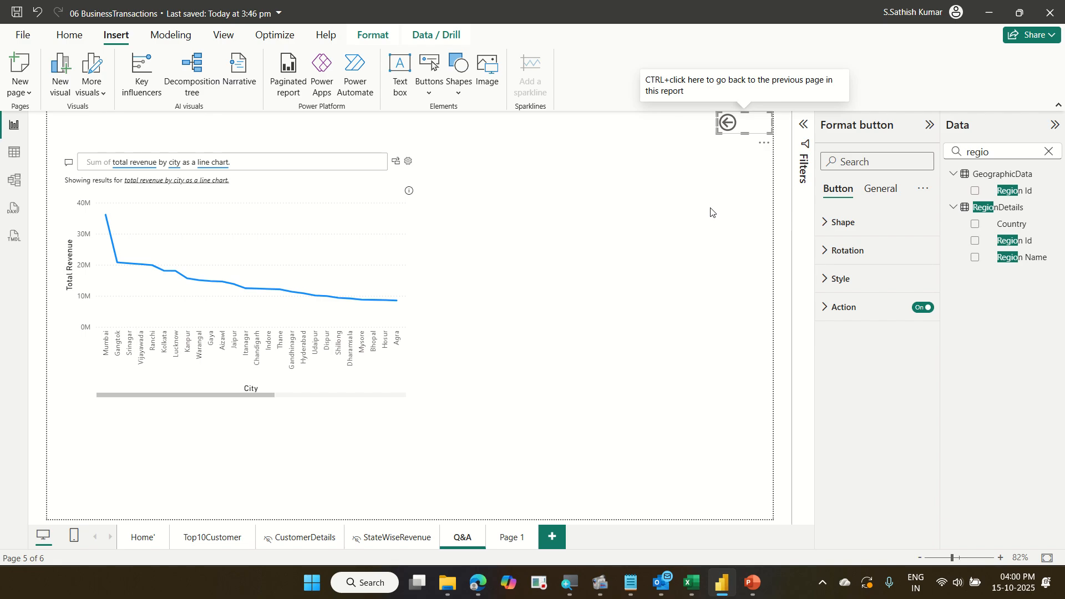
Test the navigator and Back buttons between Page 1, Home and Top10Customer.
click(515, 531)
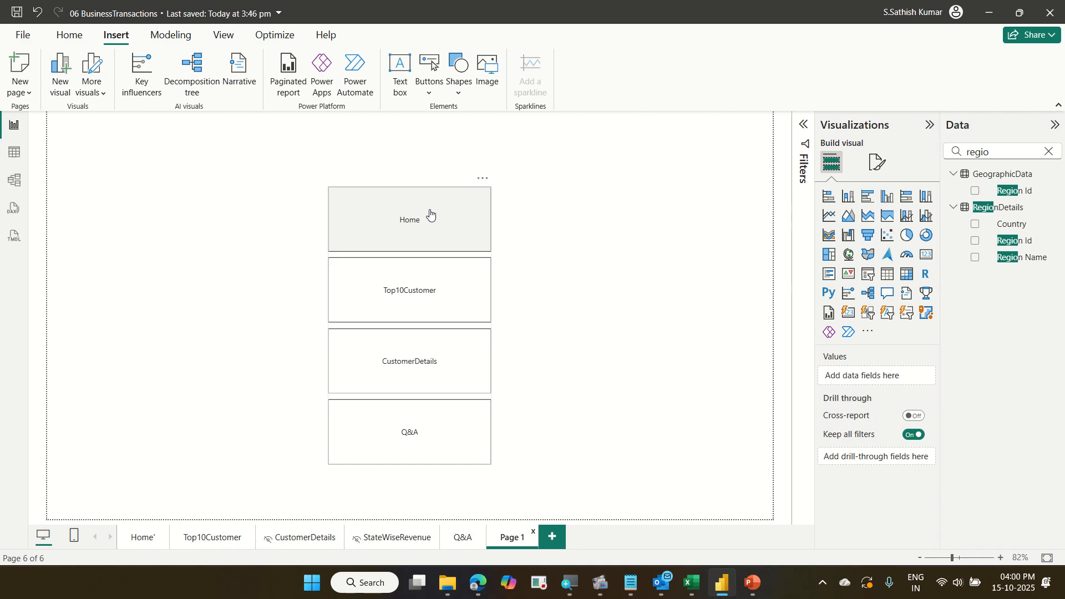
ctrl+click(430, 214)
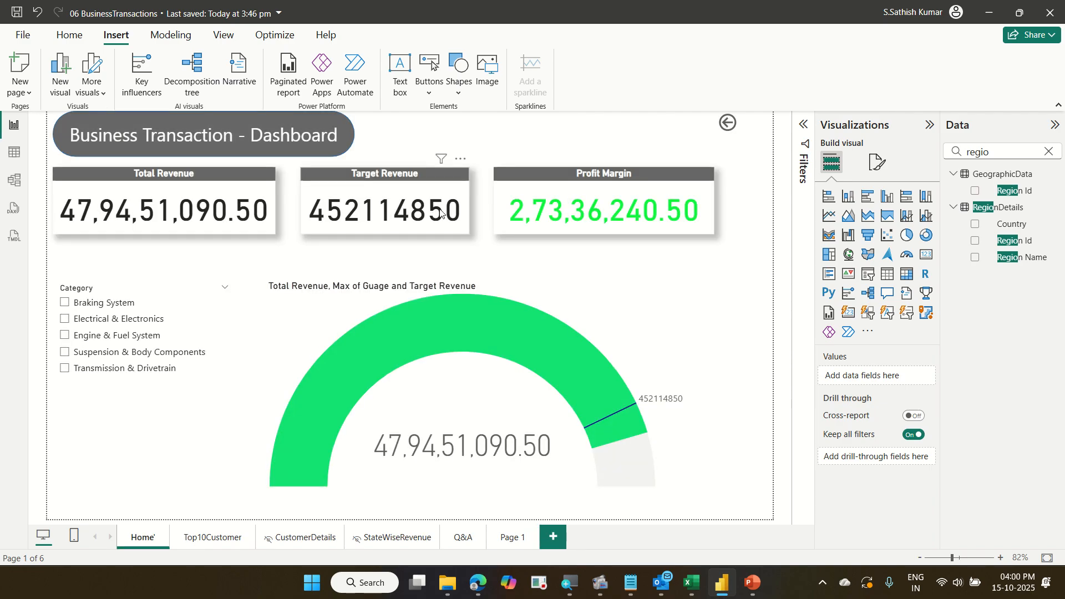
ctrl+click(728, 126)
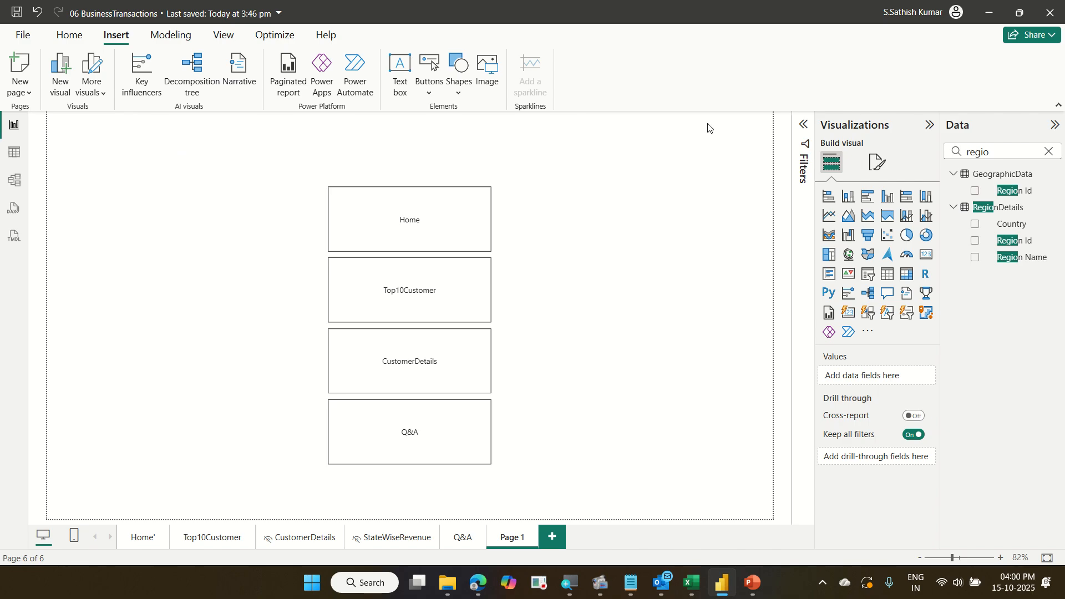
ctrl+click(434, 311)
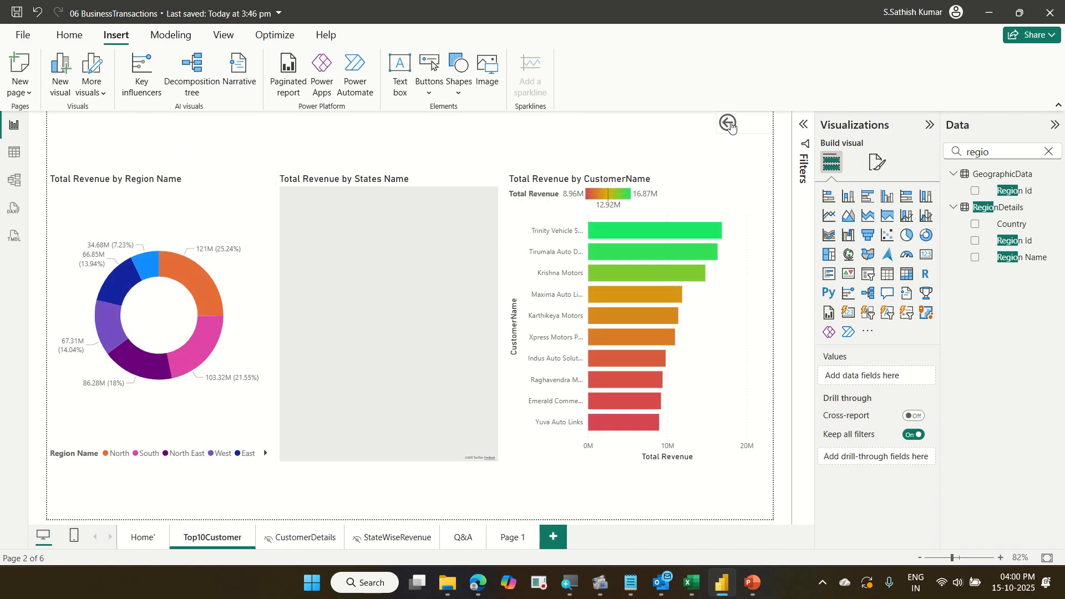
ctrl+click(728, 123)
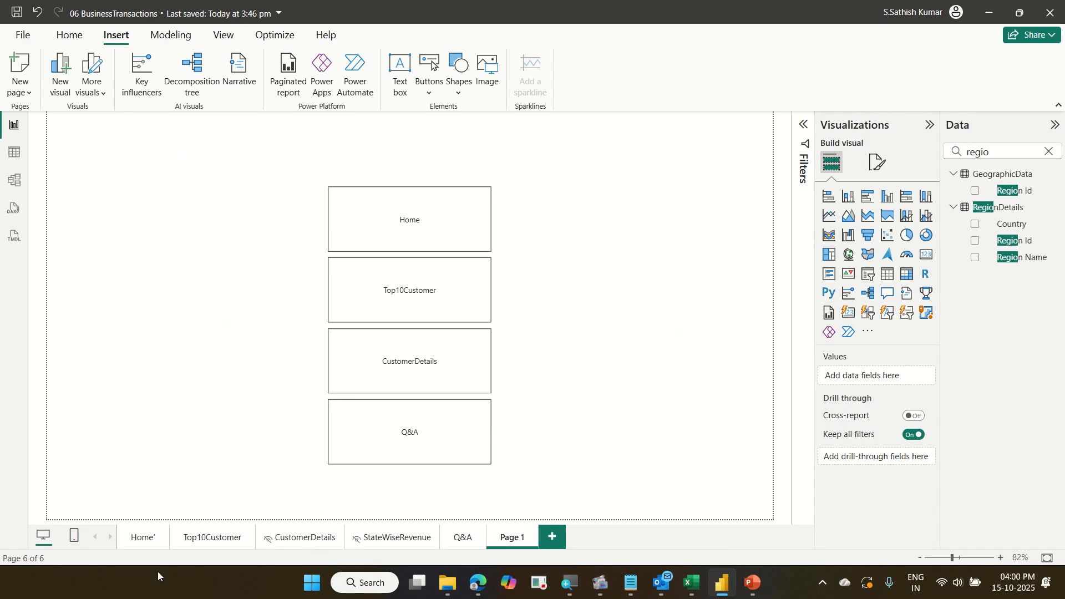
Hide the Home, Top10Customer and Q&A report pages.
click(150, 547)
right_click(151, 546)
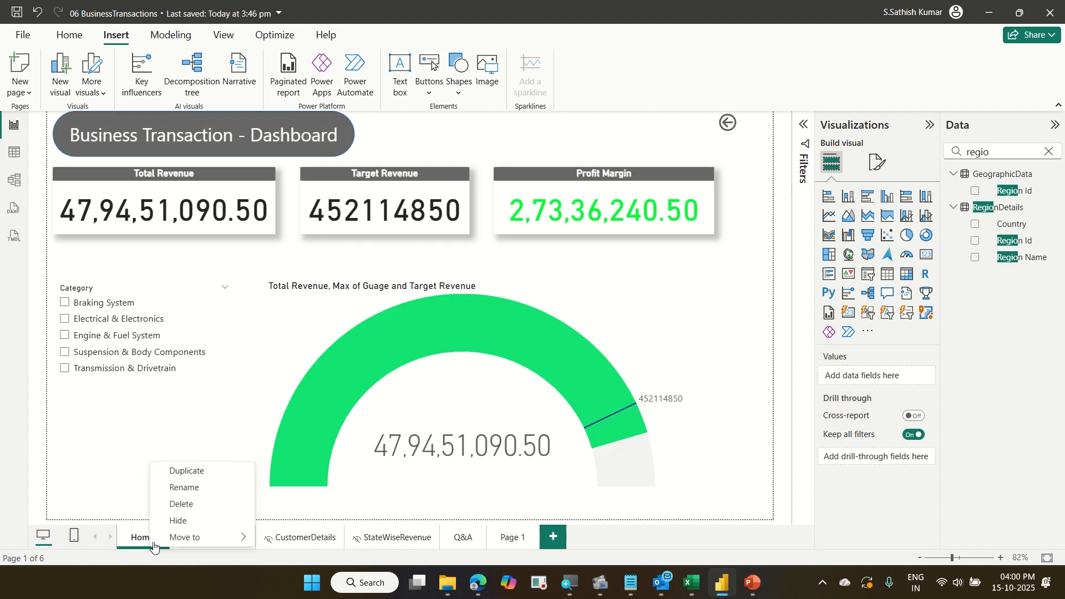
click(195, 520)
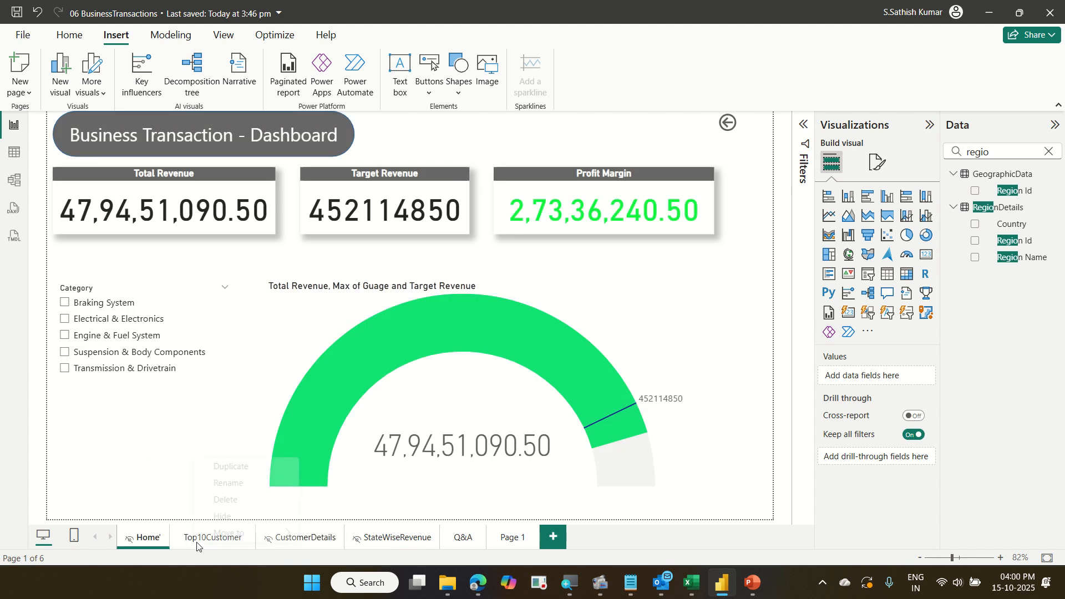
right_click(196, 545)
click(222, 522)
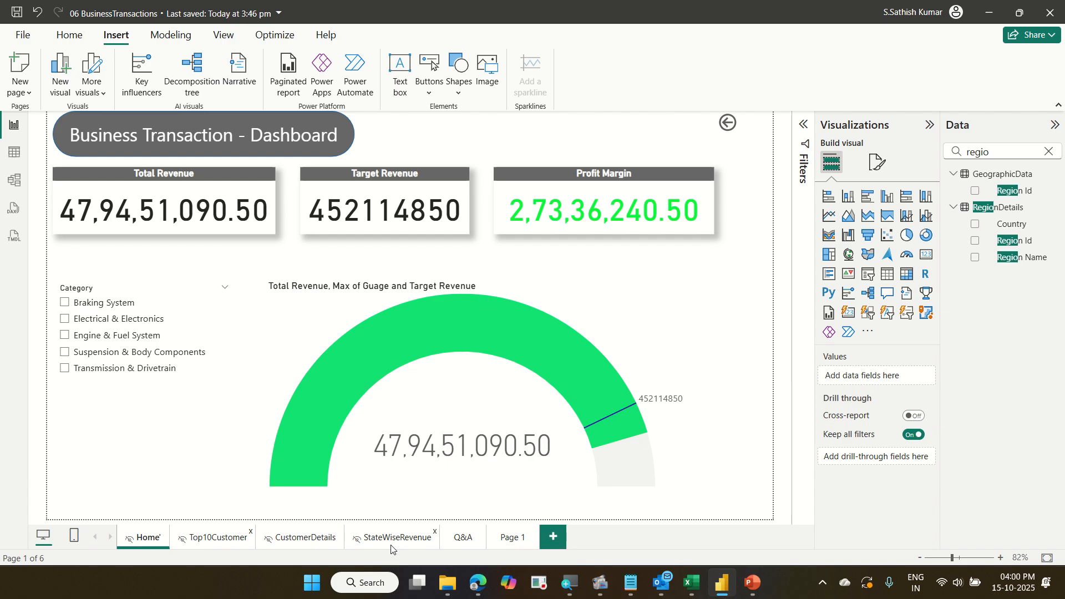
right_click(458, 545)
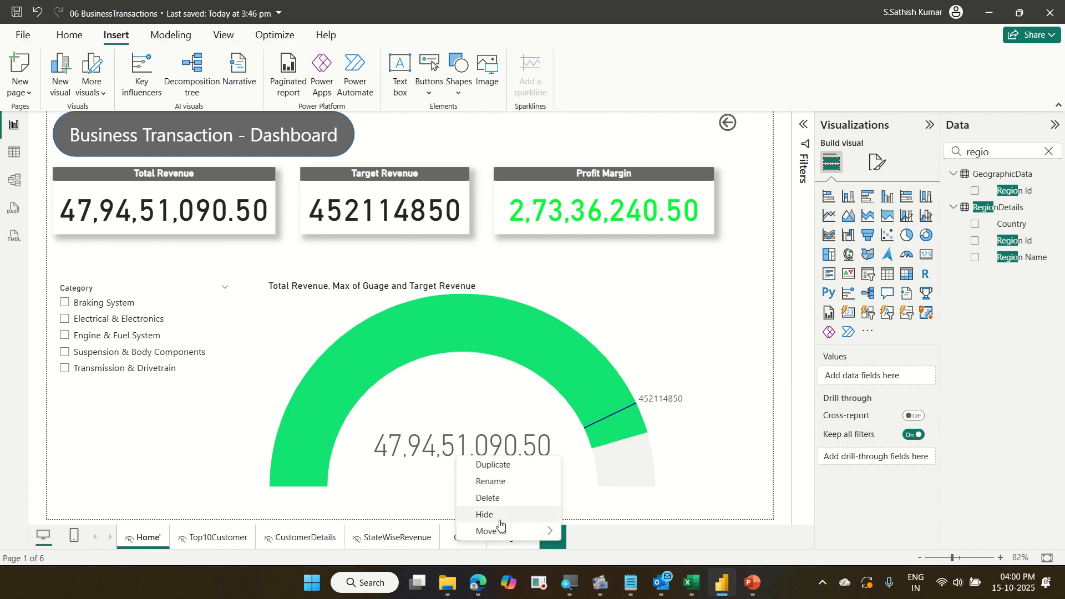
click(471, 520)
Return to Page 1 and save the report.
click(510, 538)
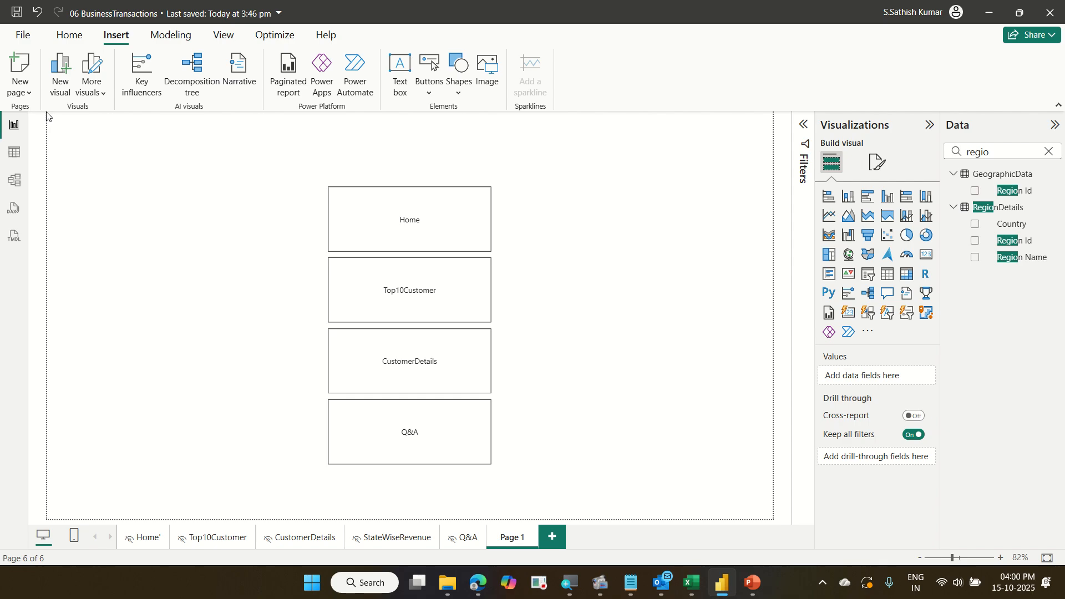
click(17, 13)
click(64, 38)
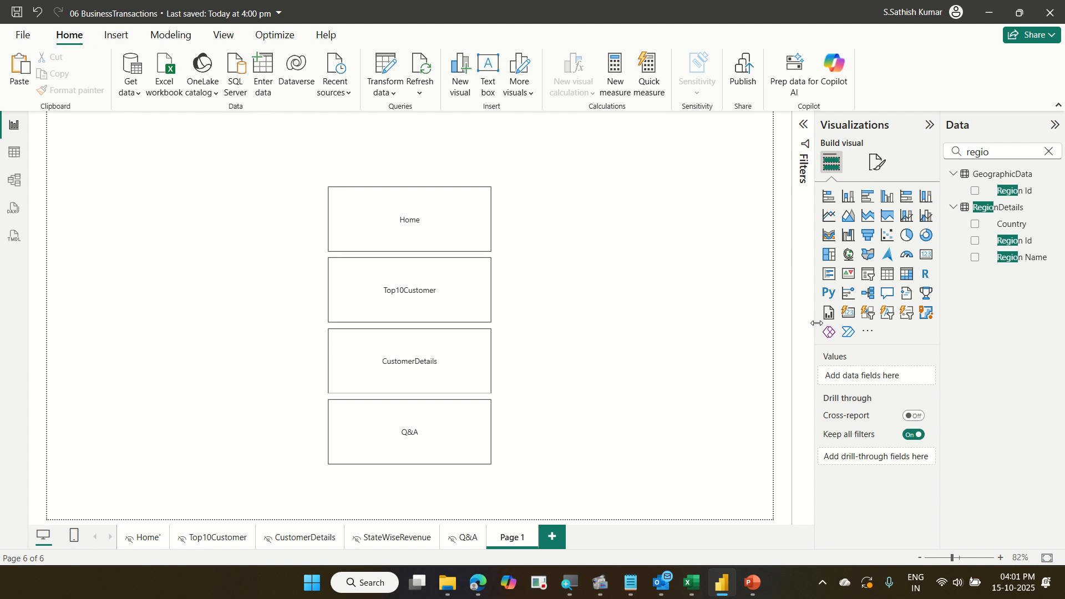
Try turning on Show tooltip pages in the page navigator's Pages options, then switch it back off.
click(485, 212)
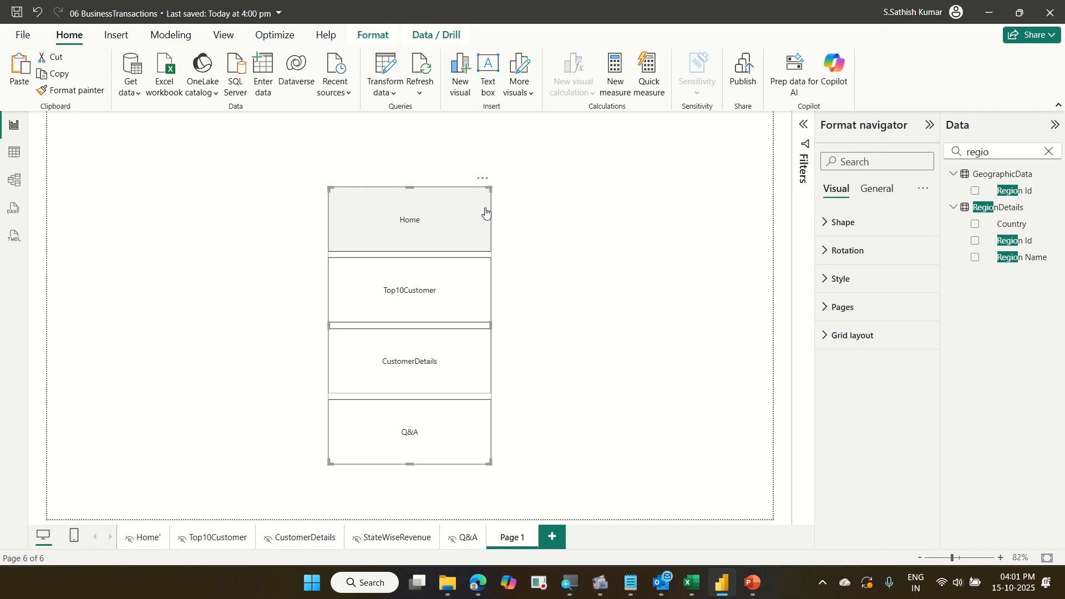
click(890, 315)
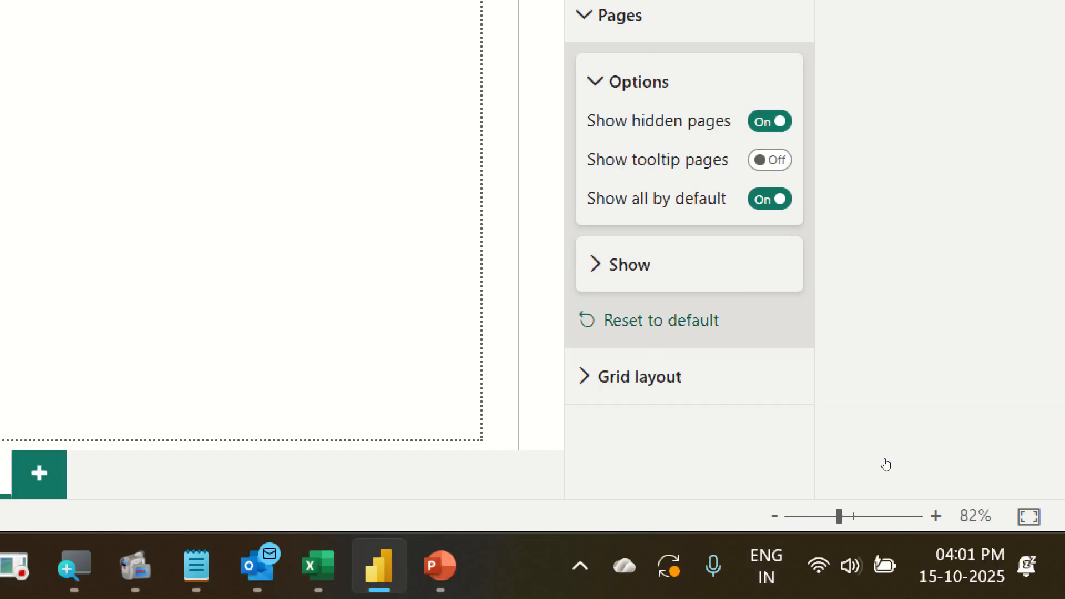
click(634, 271)
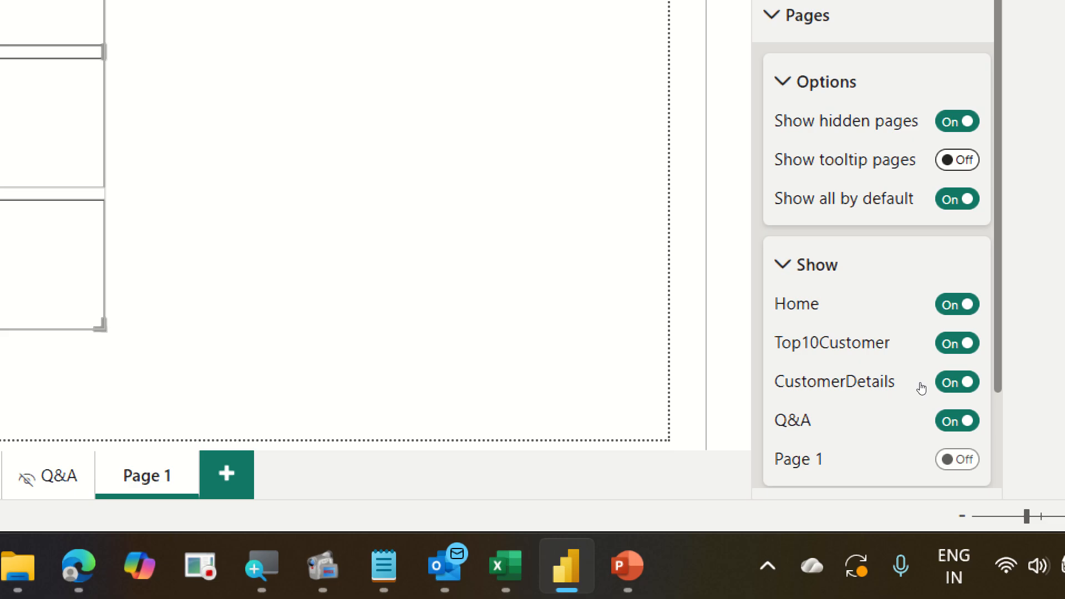
click(958, 160)
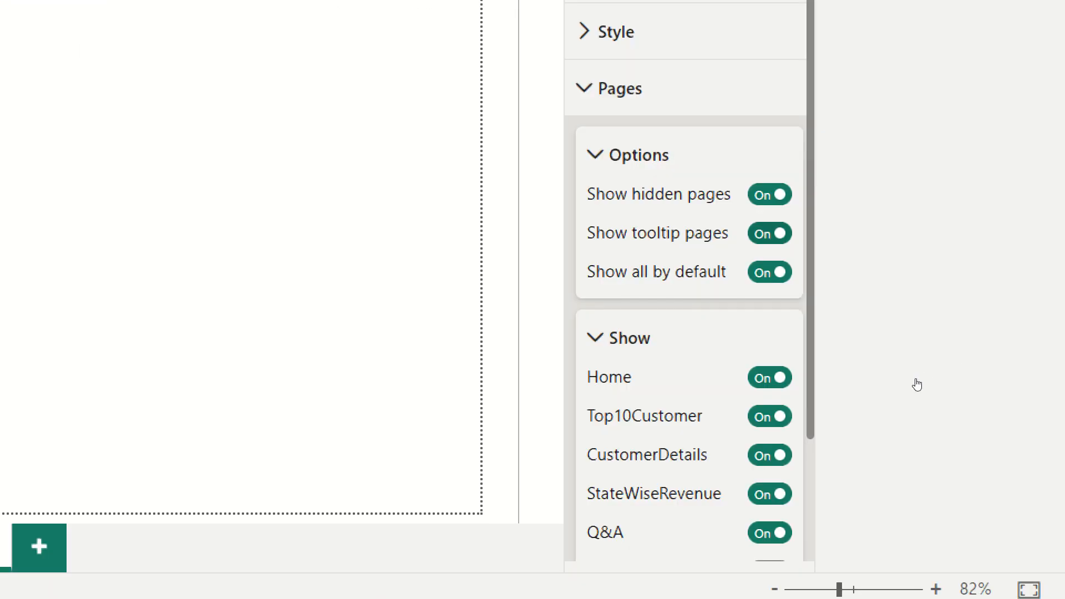
click(770, 233)
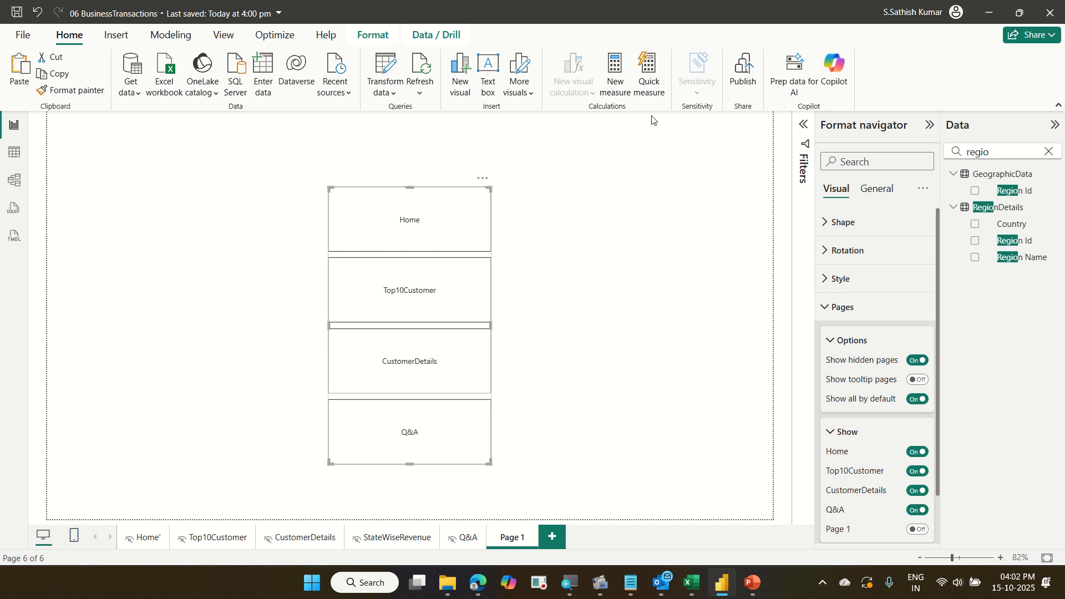
Save and publish the report to My workspace, replacing the existing semantic model.
click(749, 75)
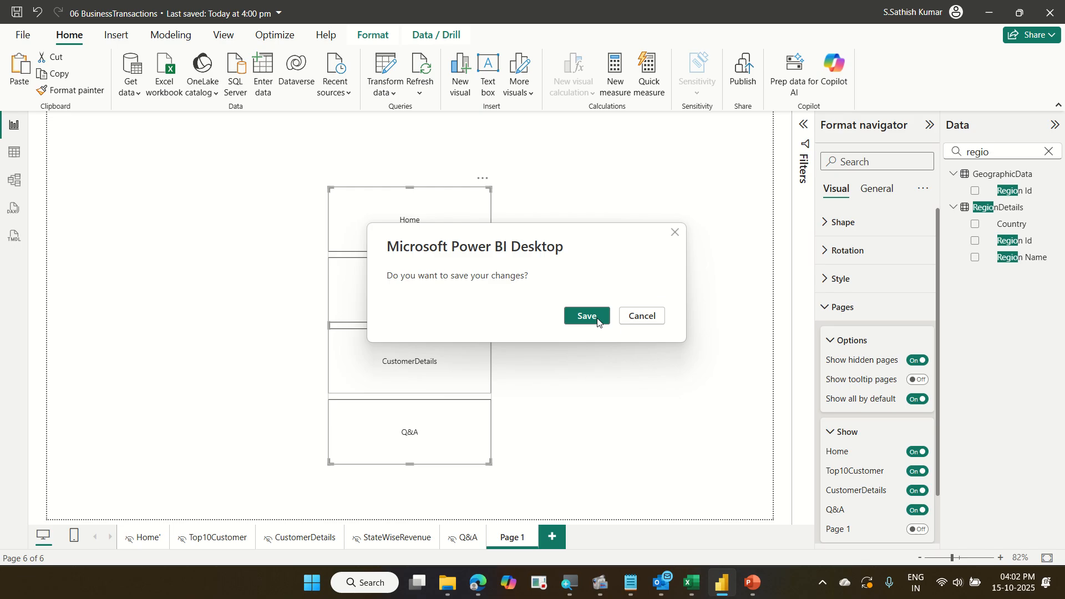
click(598, 323)
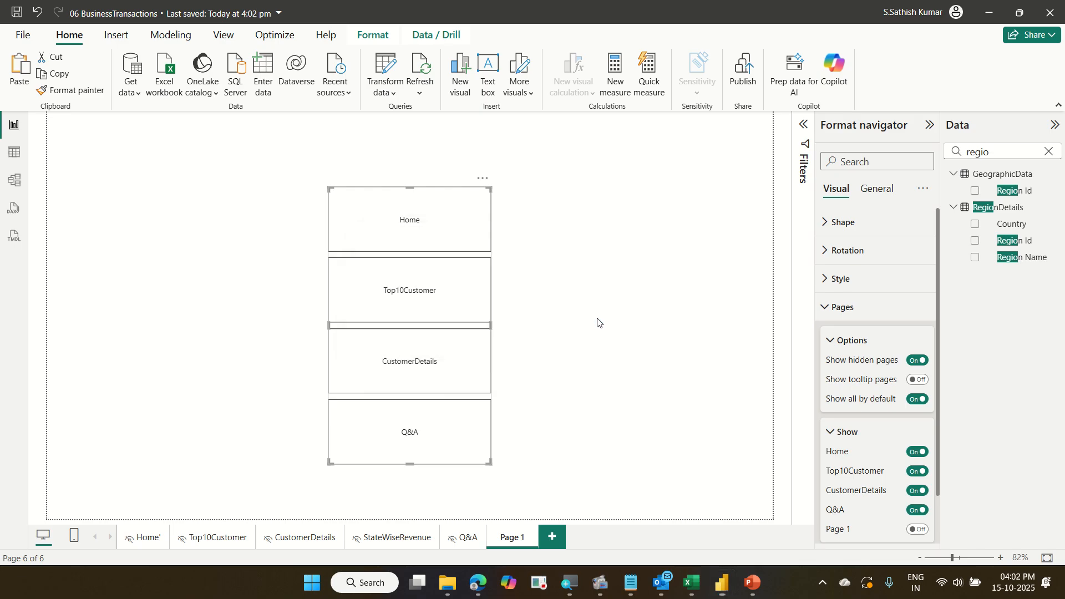
scroll(495, 314, down, 2)
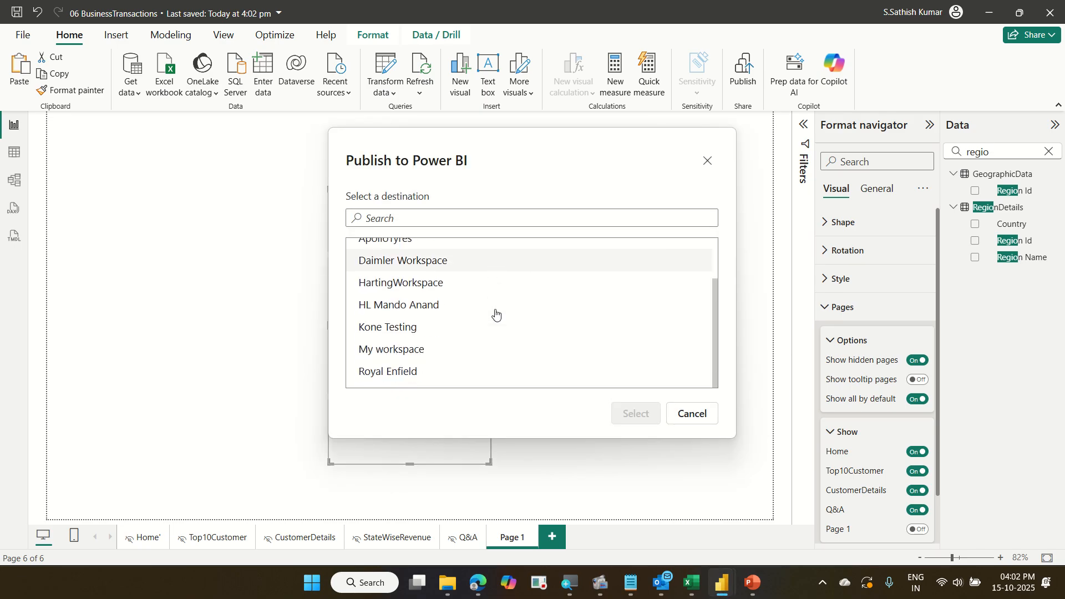
click(442, 350)
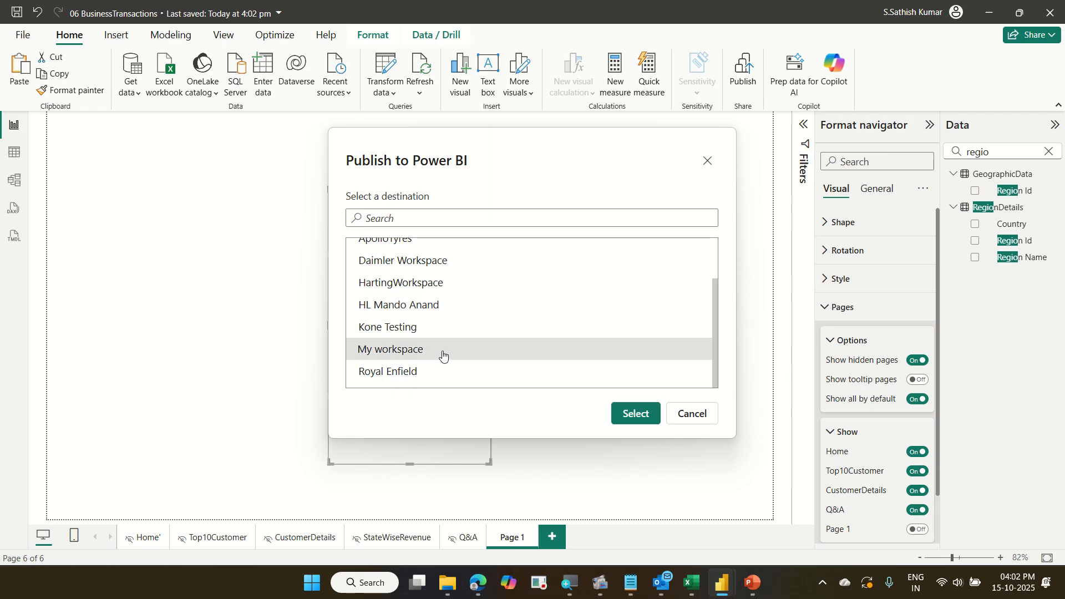
click(637, 420)
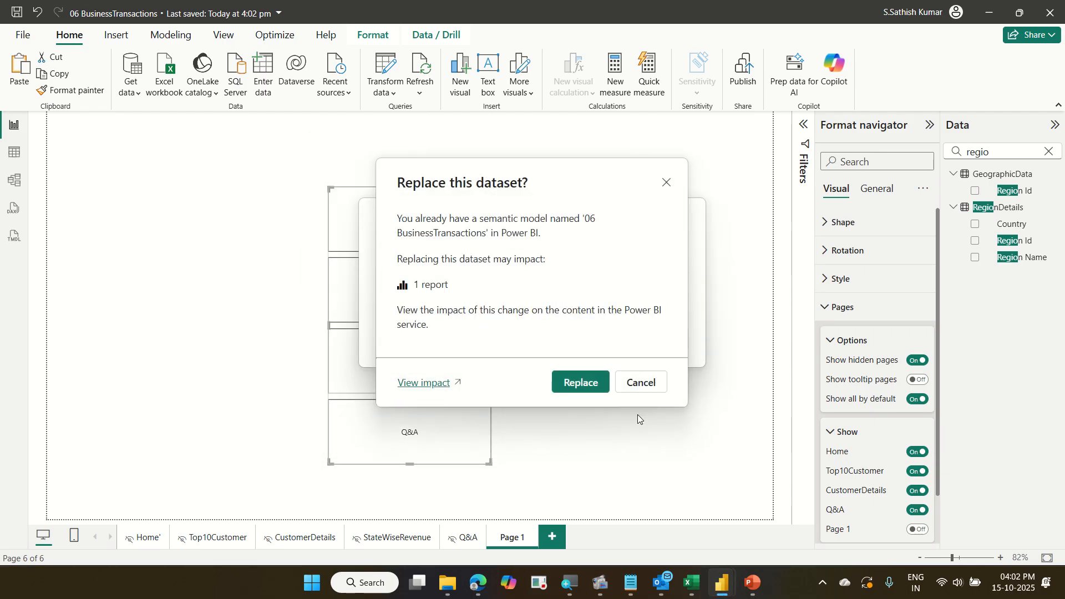
click(581, 383)
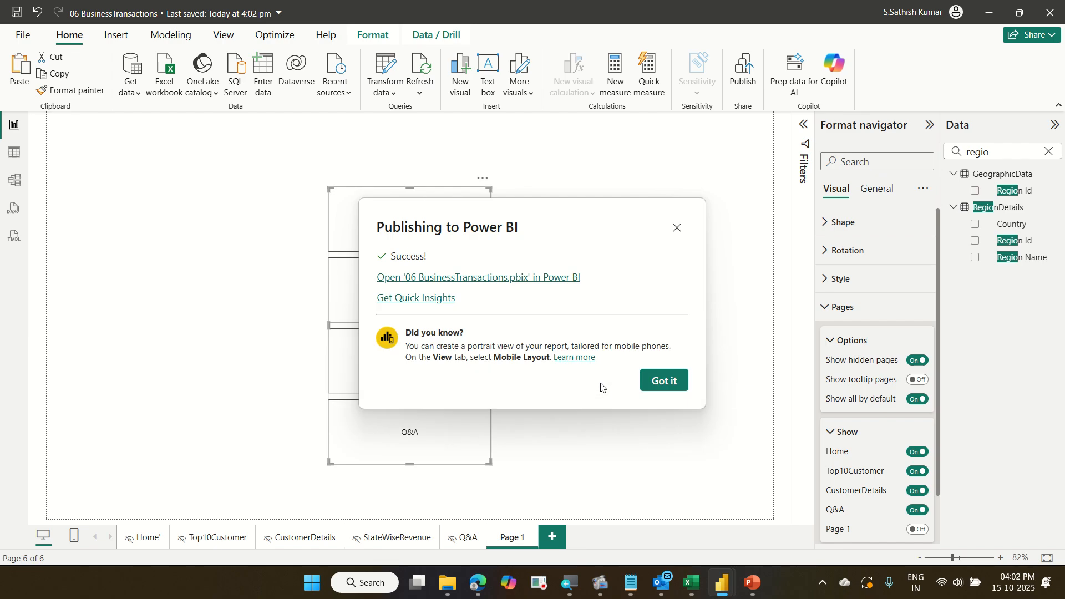
Open the published report in the Power BI service and switch it to full-screen view.
click(540, 279)
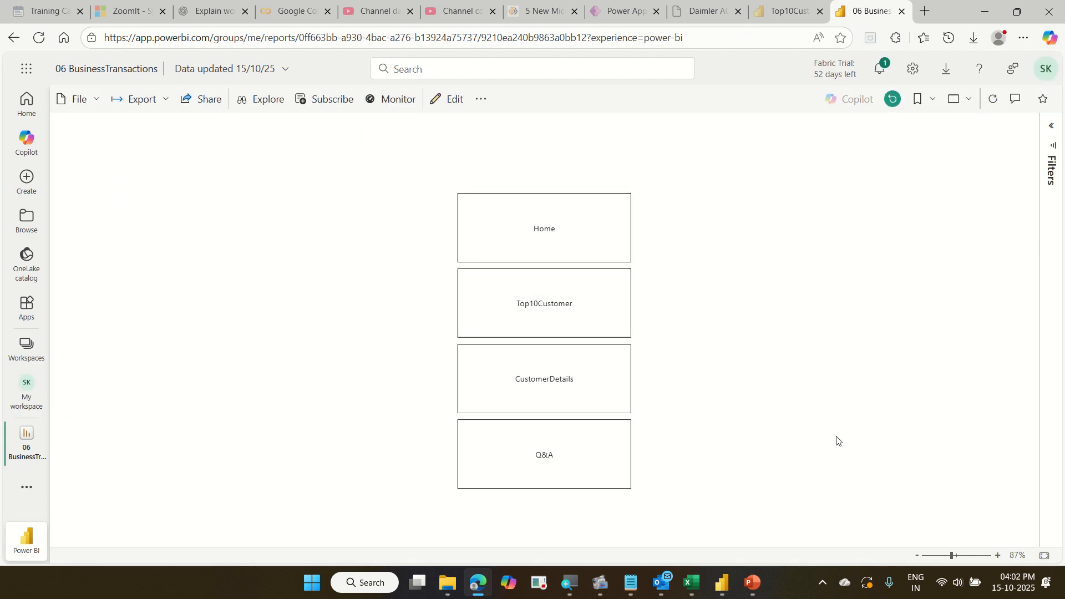
click(965, 107)
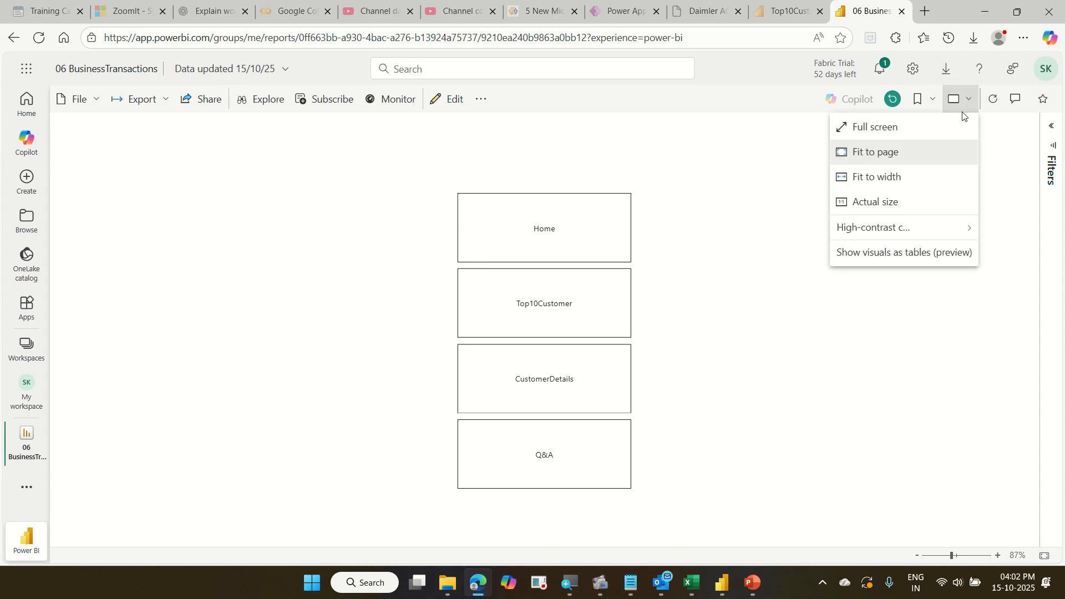
click(948, 129)
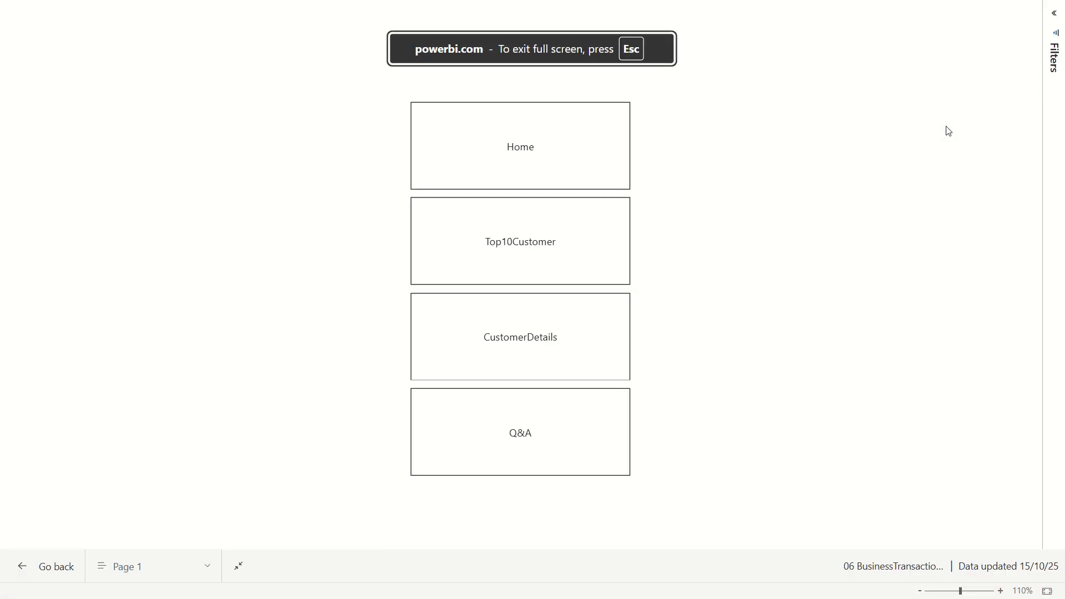
Test the navigator and Back buttons for CustomerDetails, Top10Customer and Home, then exit full screen.
click(592, 354)
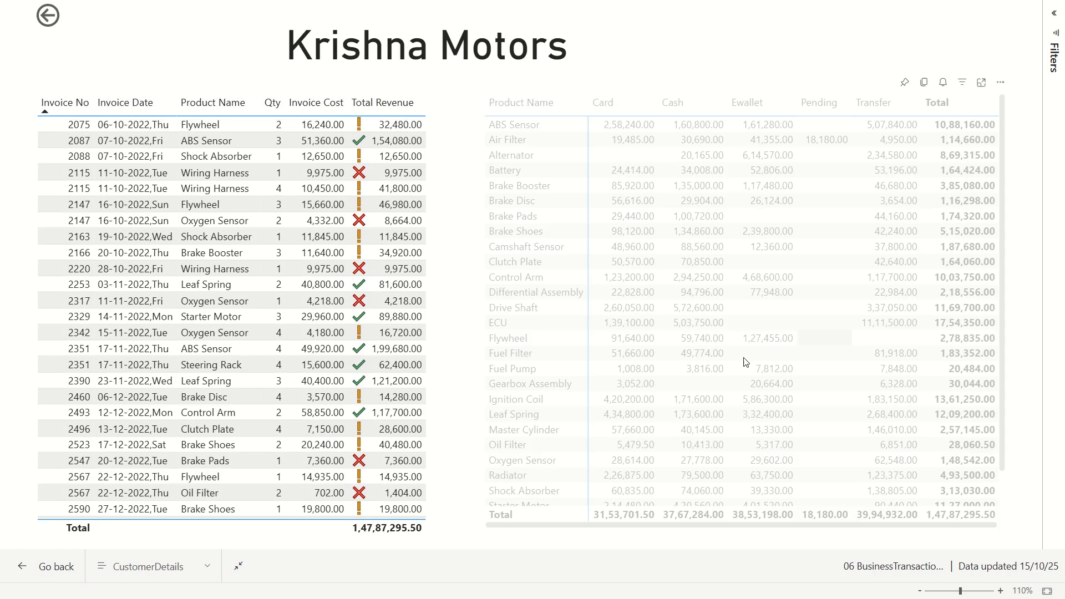
click(57, 18)
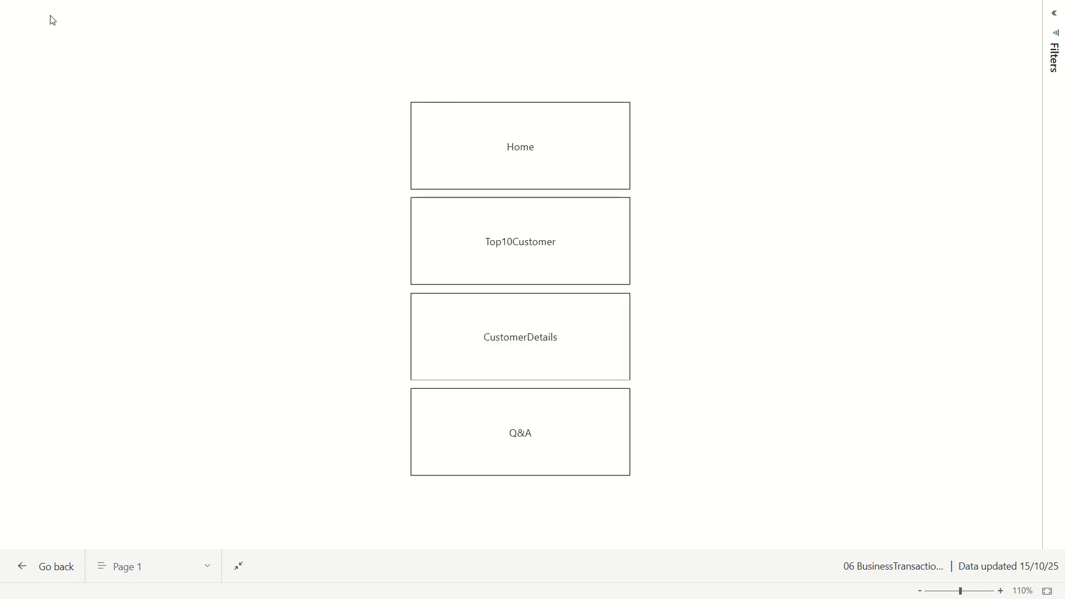
click(552, 268)
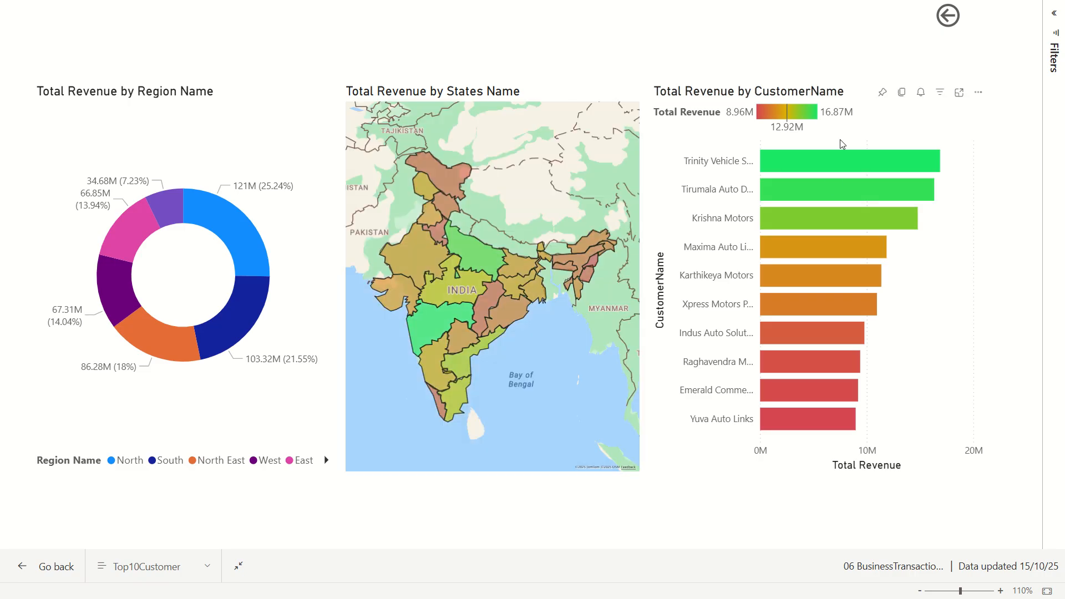
click(948, 17)
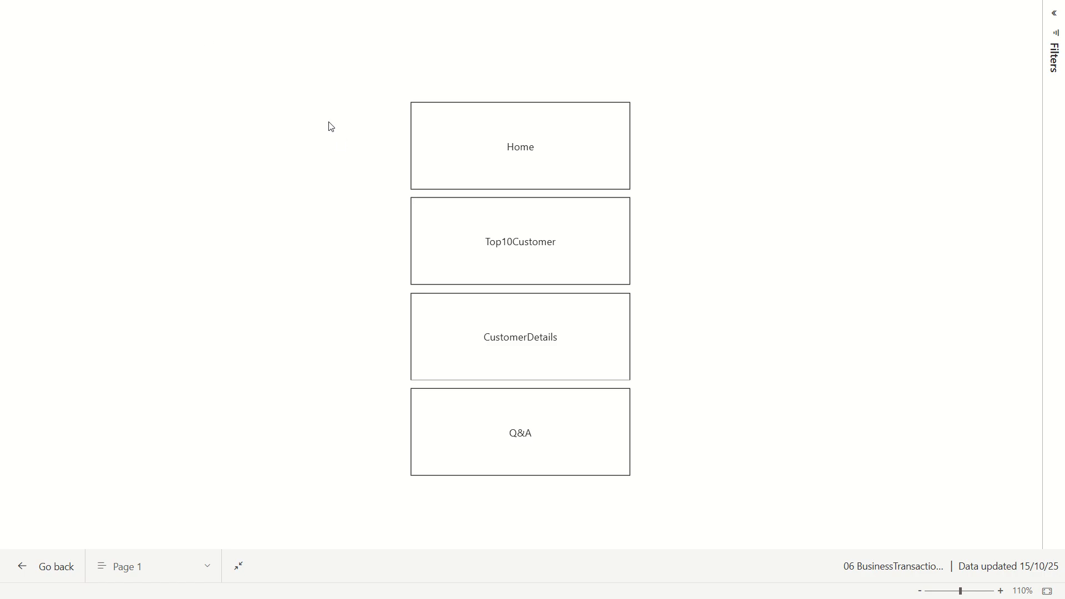
click(519, 139)
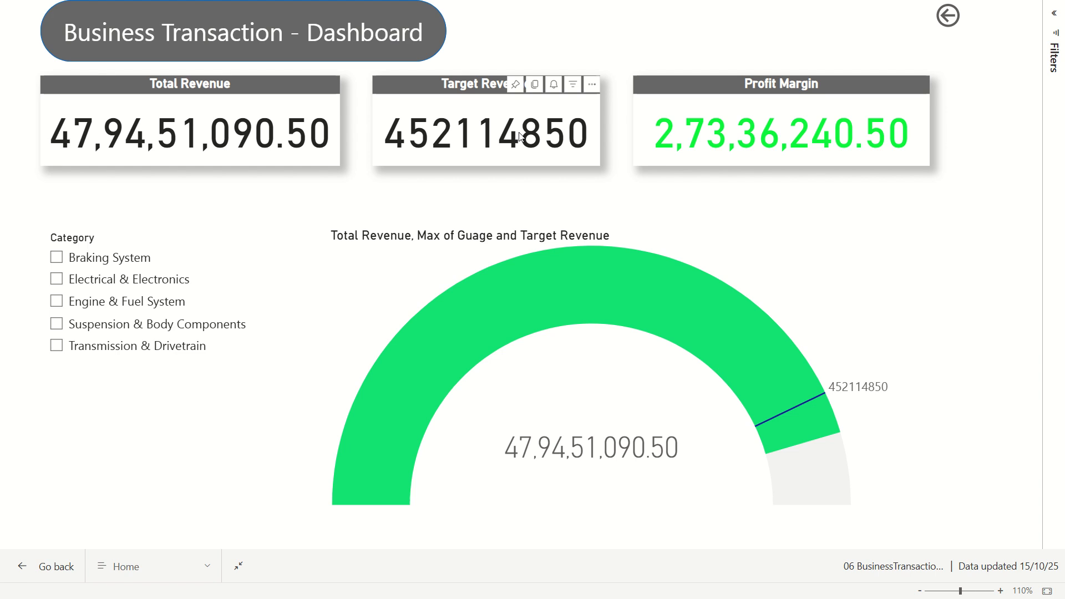
click(946, 20)
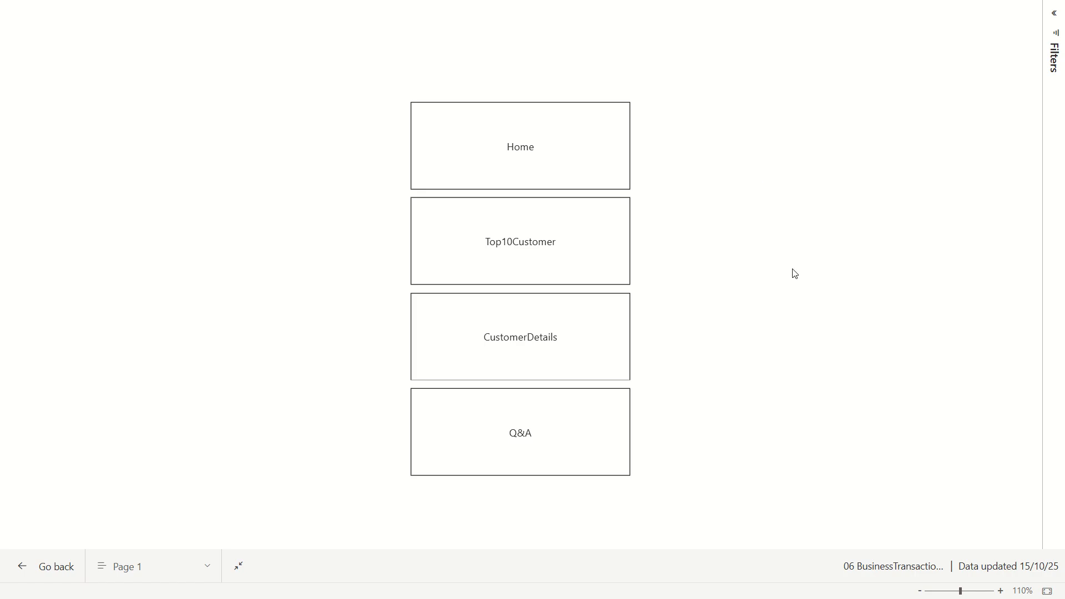
key(Escape)
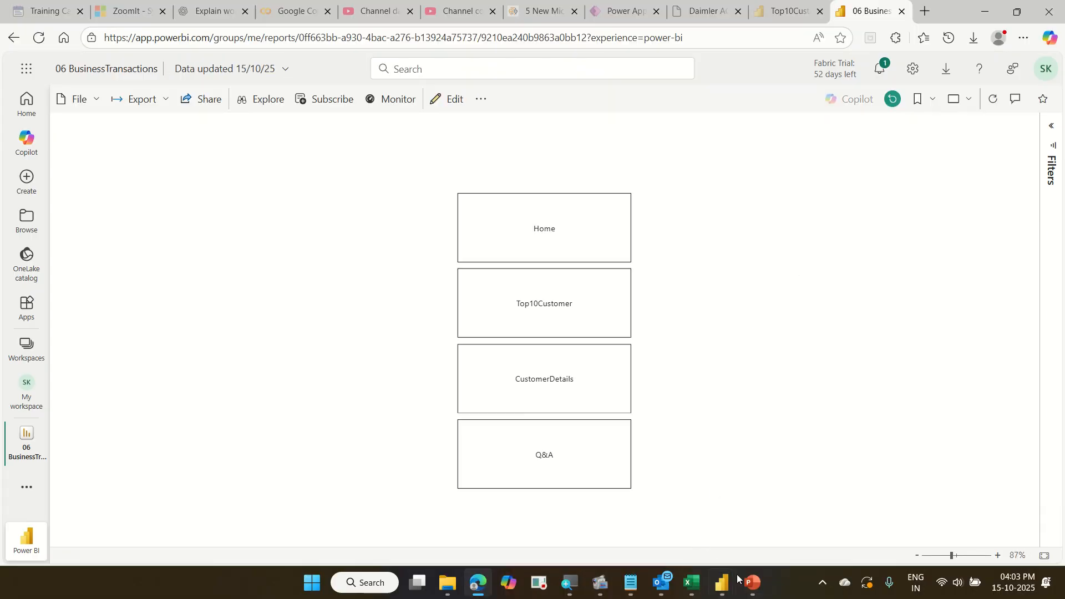
Return to Power BI Desktop and dismiss the publishing confirmation.
click(724, 589)
click(796, 513)
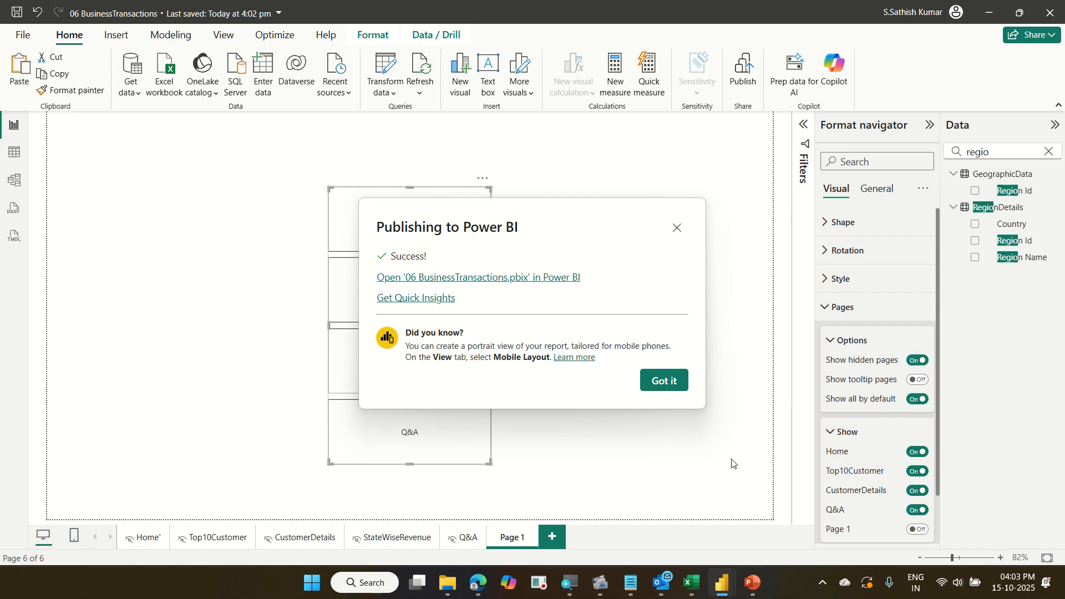
click(664, 380)
click(633, 272)
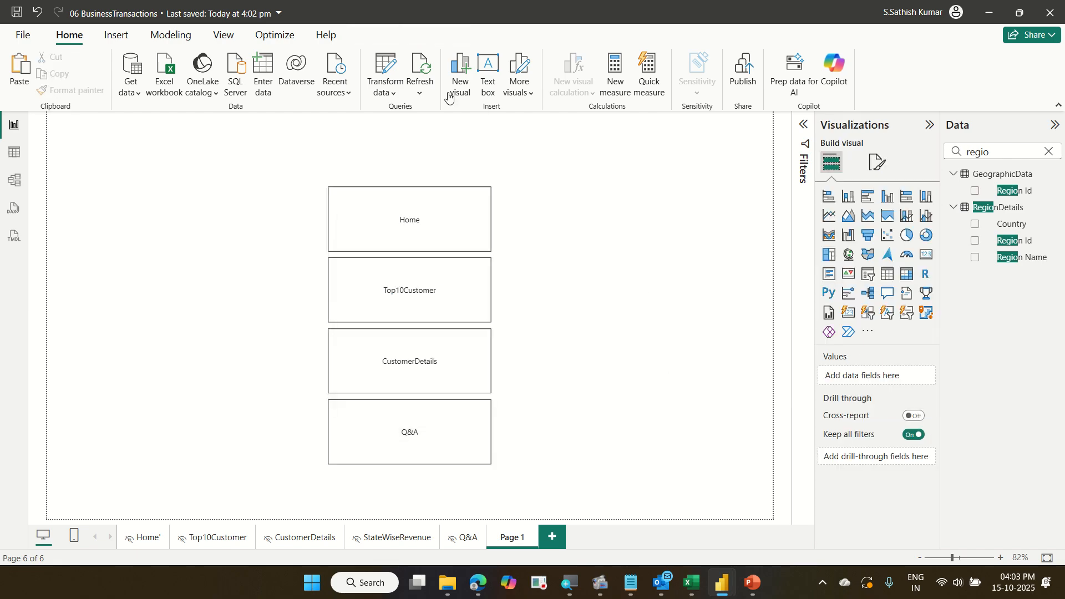
click(116, 37)
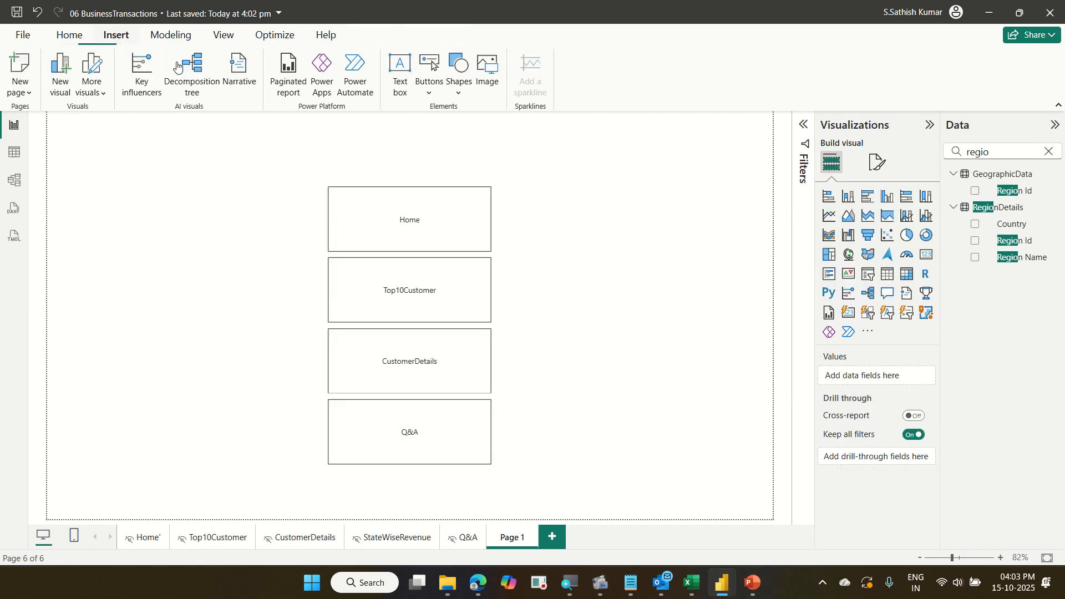
click(432, 92)
mouse_move(472, 350)
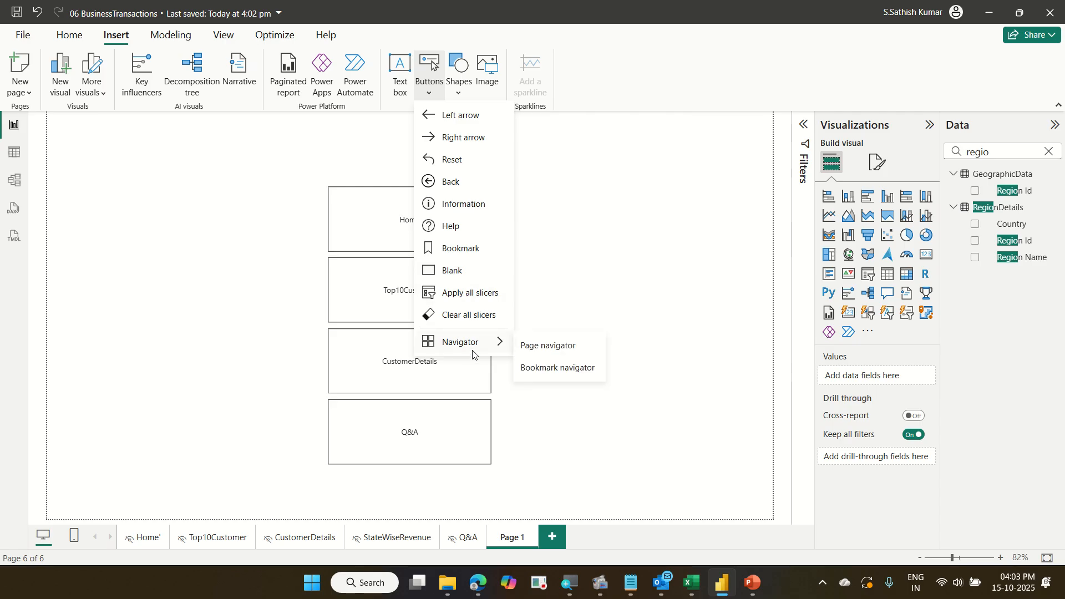
click(705, 276)
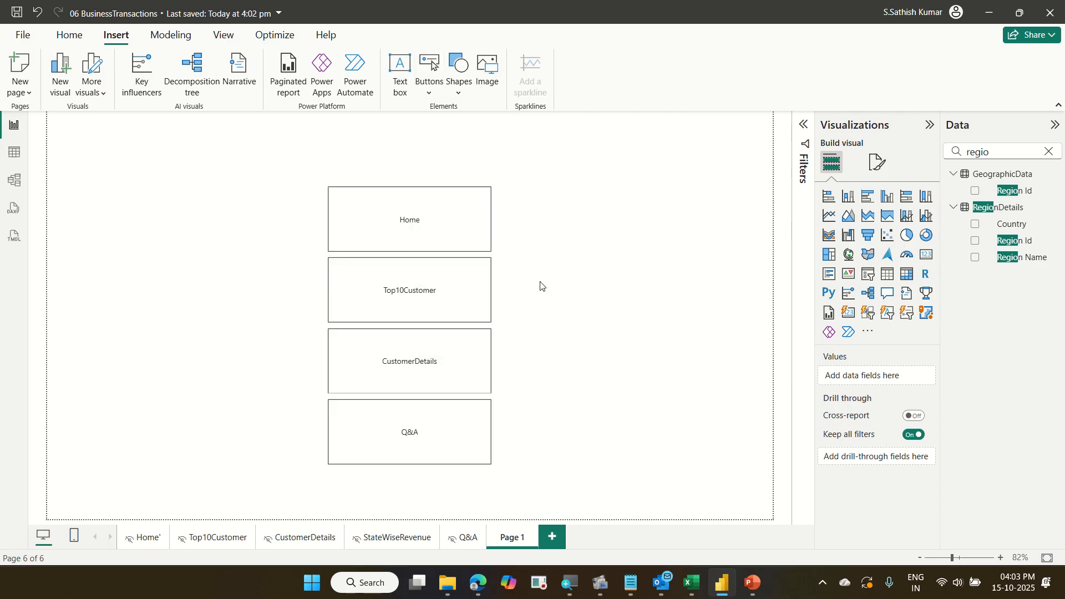